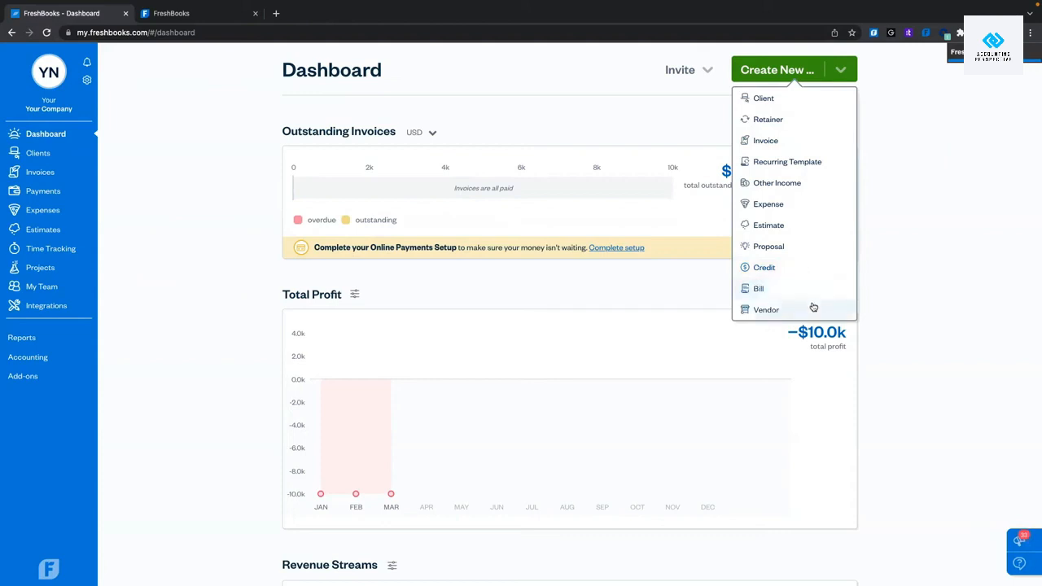
Close the Create New menu and review the dashboard's $0 outstanding invoices and −$10.0k profit.
{"action": "left_click", "coordinate": [906, 235]}
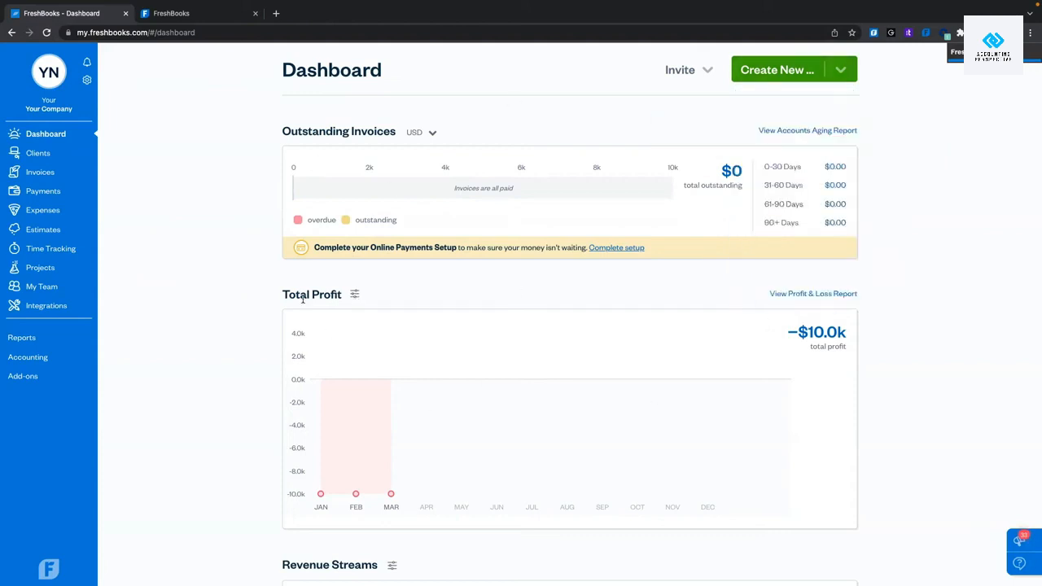
{"action": "scroll", "coordinate": [261, 190], "scroll_direction": "down", "scroll_amount": 6}
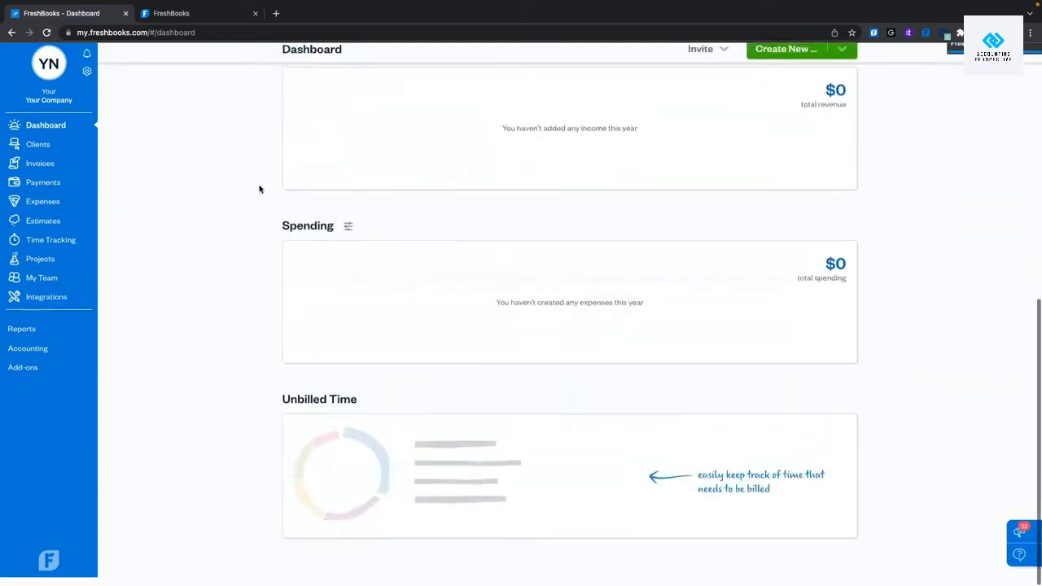
{"action": "scroll", "coordinate": [260, 189], "scroll_direction": "up", "scroll_amount": 6}
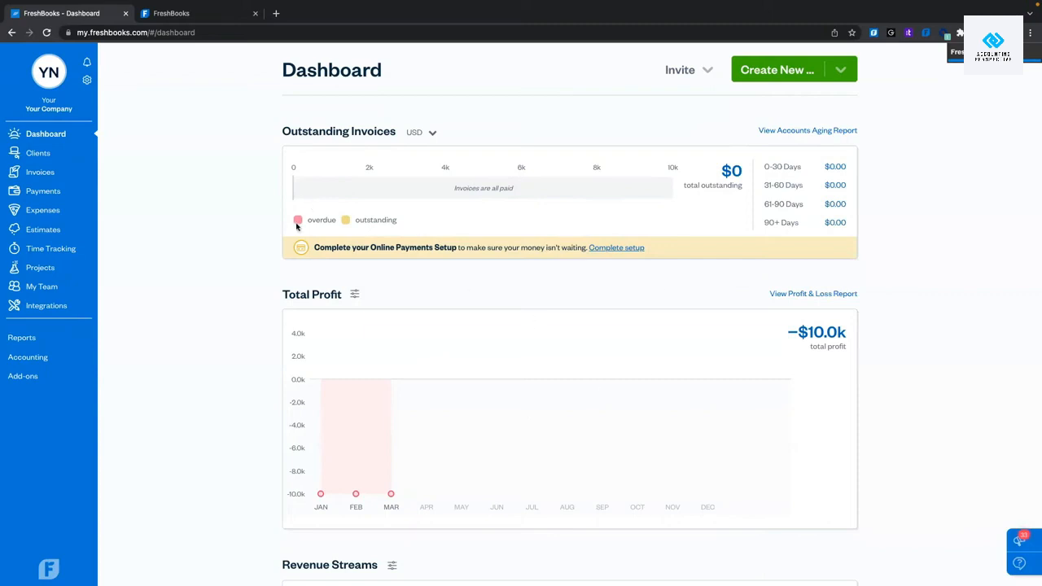
{"action": "scroll", "coordinate": [297, 227], "scroll_direction": "down", "scroll_amount": 1}
{"action": "scroll", "coordinate": [297, 227], "scroll_direction": "up", "scroll_amount": 1}
{"action": "scroll", "coordinate": [882, 253], "scroll_direction": "down", "scroll_amount": 2}
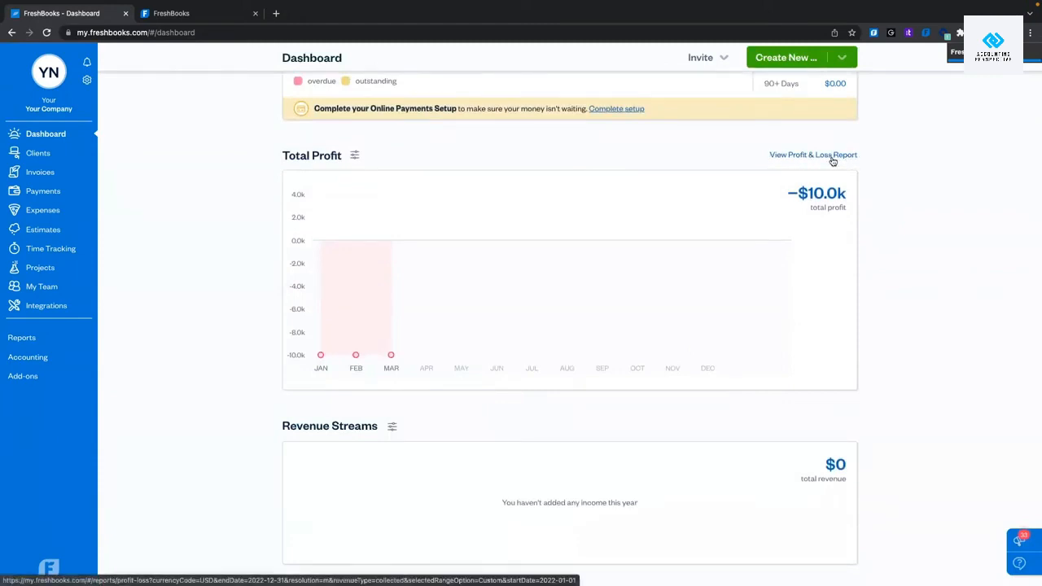
{"action": "mouse_move", "coordinate": [321, 355]}
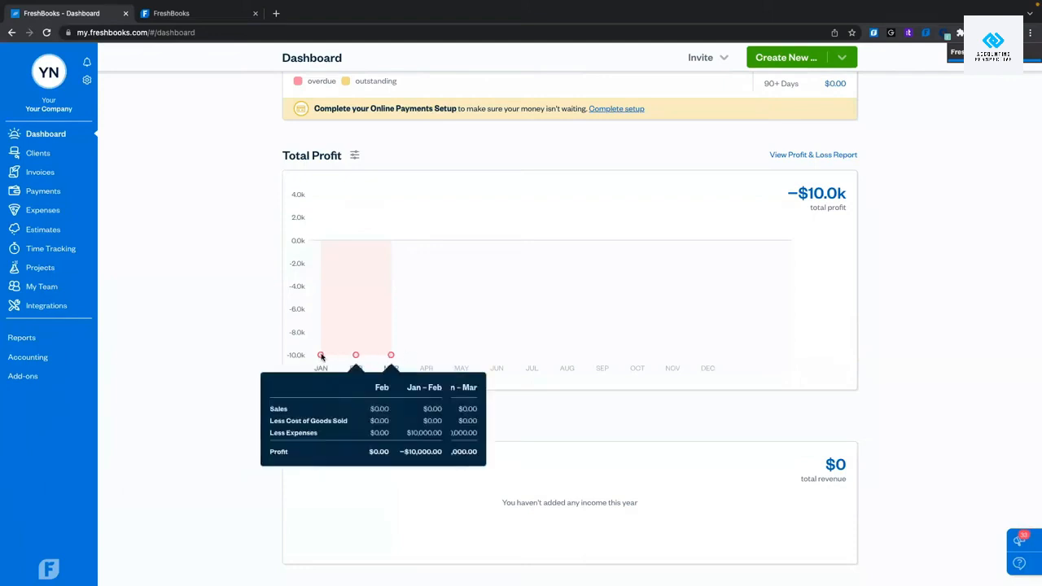
{"action": "scroll", "coordinate": [250, 434], "scroll_direction": "down", "scroll_amount": 3}
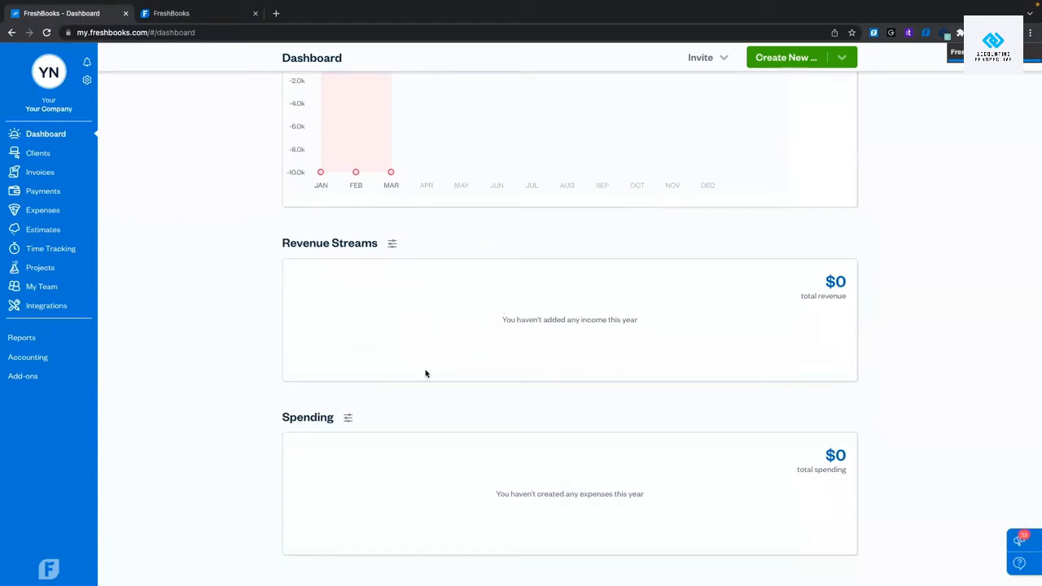
{"action": "scroll", "coordinate": [348, 301], "scroll_direction": "down", "scroll_amount": 2}
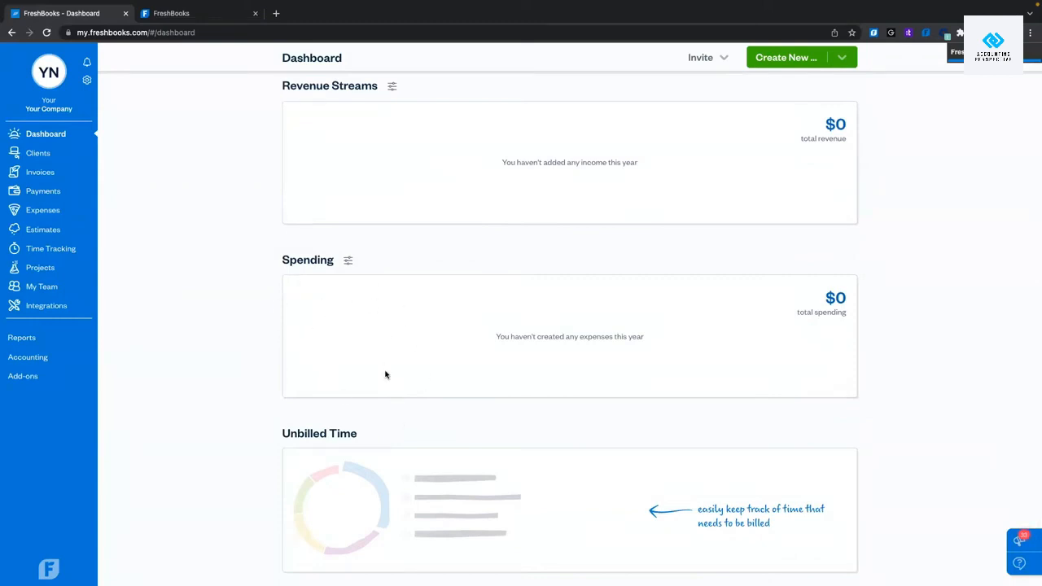
{"action": "scroll", "coordinate": [384, 372], "scroll_direction": "down", "scroll_amount": 1}
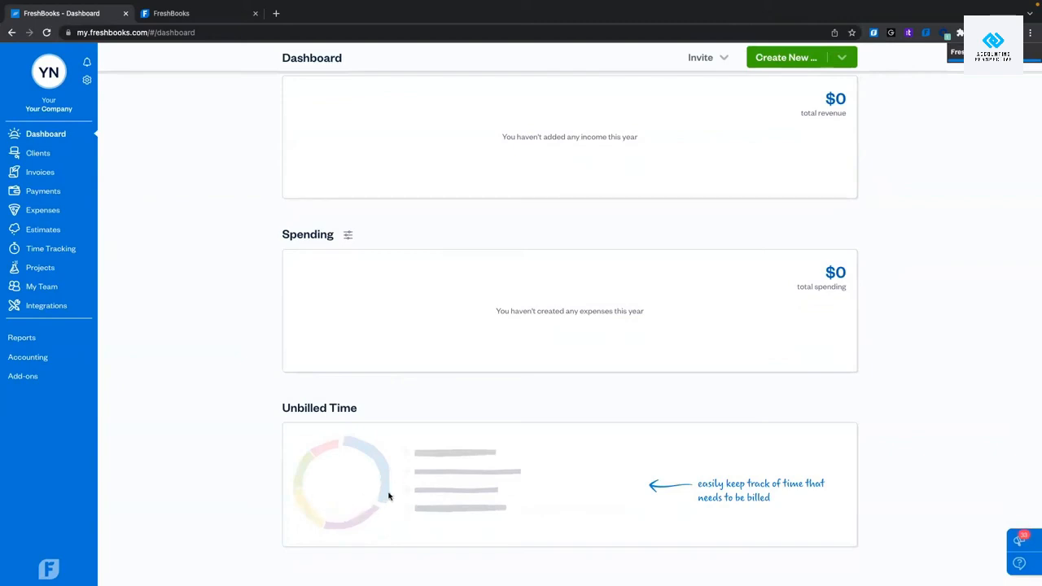
{"action": "scroll", "coordinate": [384, 498], "scroll_direction": "up", "scroll_amount": 6}
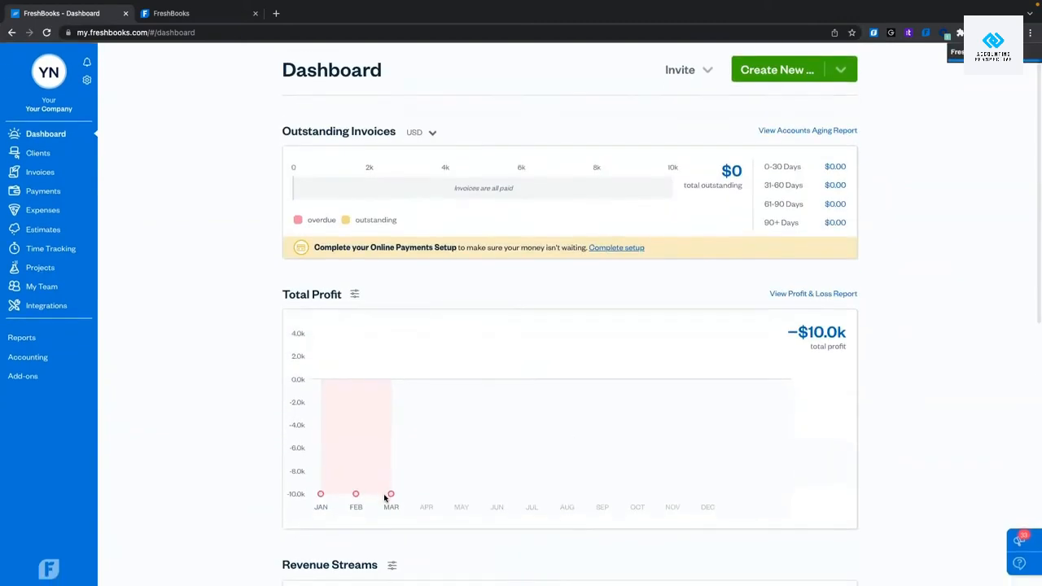
{"action": "scroll", "coordinate": [384, 498], "scroll_direction": "down", "scroll_amount": 6}
{"action": "scroll", "coordinate": [384, 497], "scroll_direction": "up", "scroll_amount": 6}
{"action": "scroll", "coordinate": [367, 488], "scroll_direction": "down", "scroll_amount": 3}
{"action": "scroll", "coordinate": [366, 493], "scroll_direction": "down", "scroll_amount": 3}
{"action": "scroll", "coordinate": [377, 407], "scroll_direction": "up", "scroll_amount": 6}
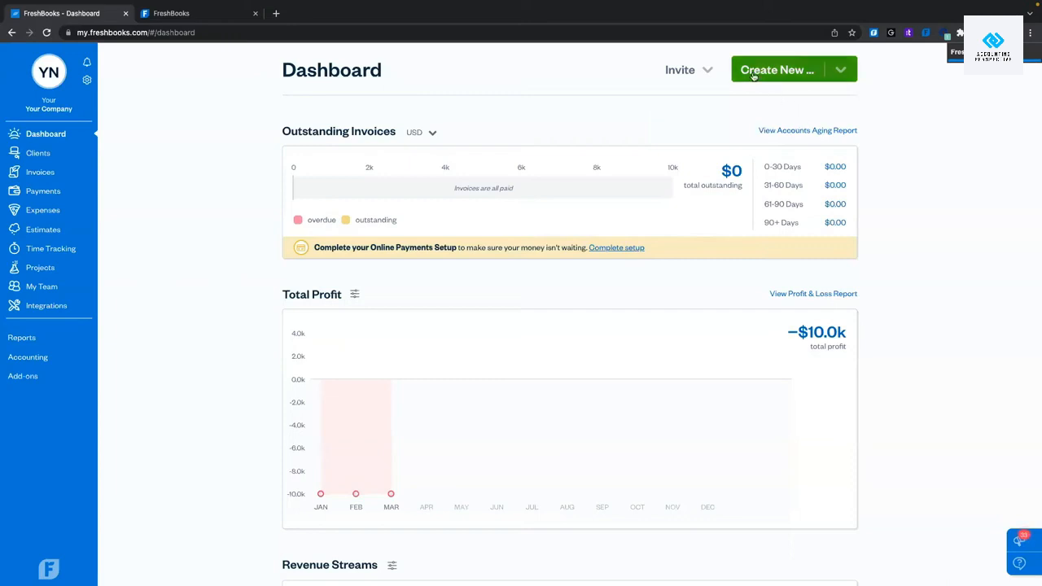
Create a new client and enter the contact's first and last name, company FreshBooks and e-mail.
{"action": "left_click", "coordinate": [780, 73]}
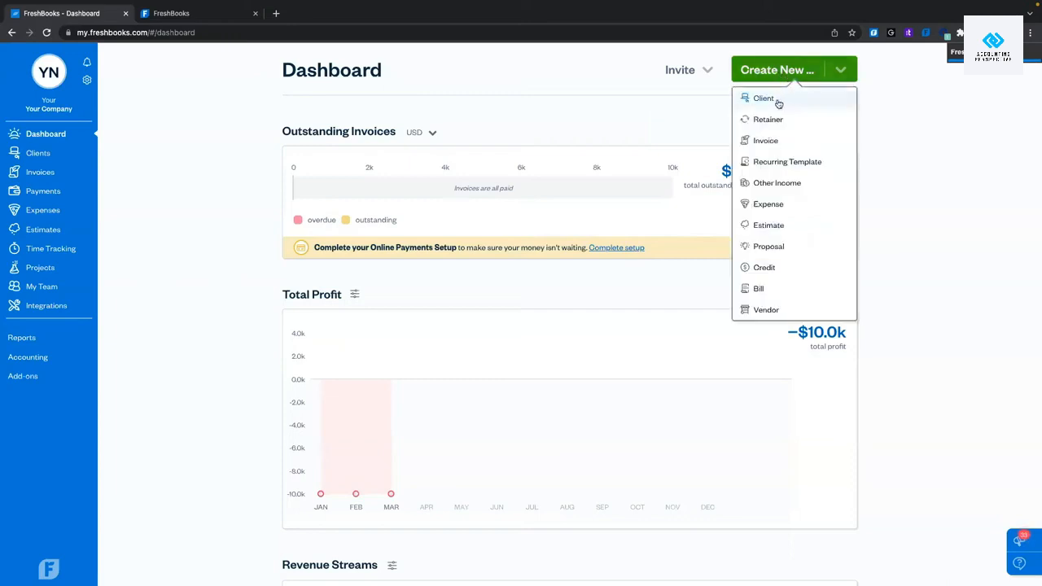
{"action": "left_click", "coordinate": [778, 99]}
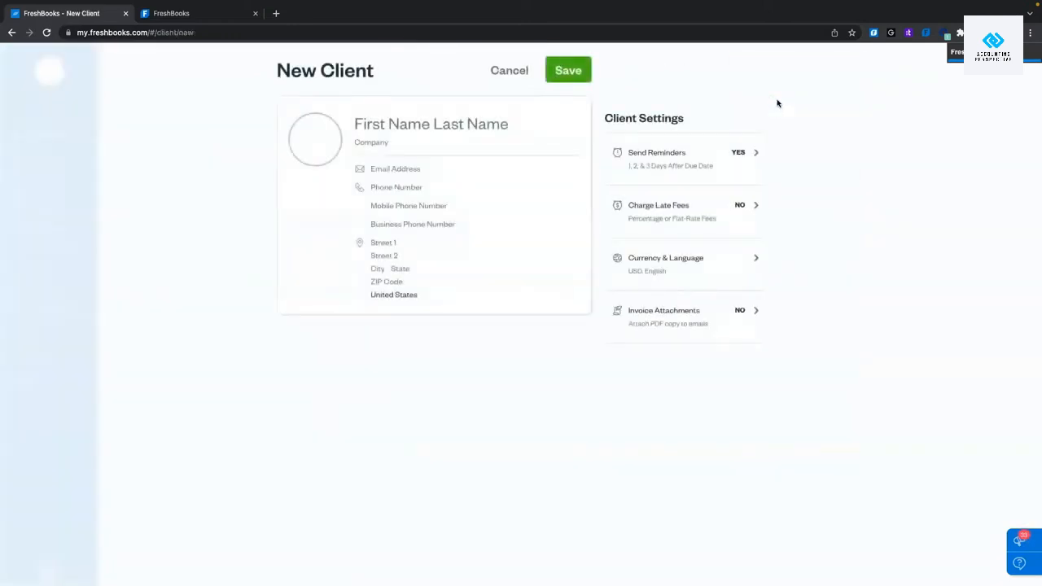
{"action": "left_click", "coordinate": [380, 125]}
{"action": "type", "text": "Holly"}
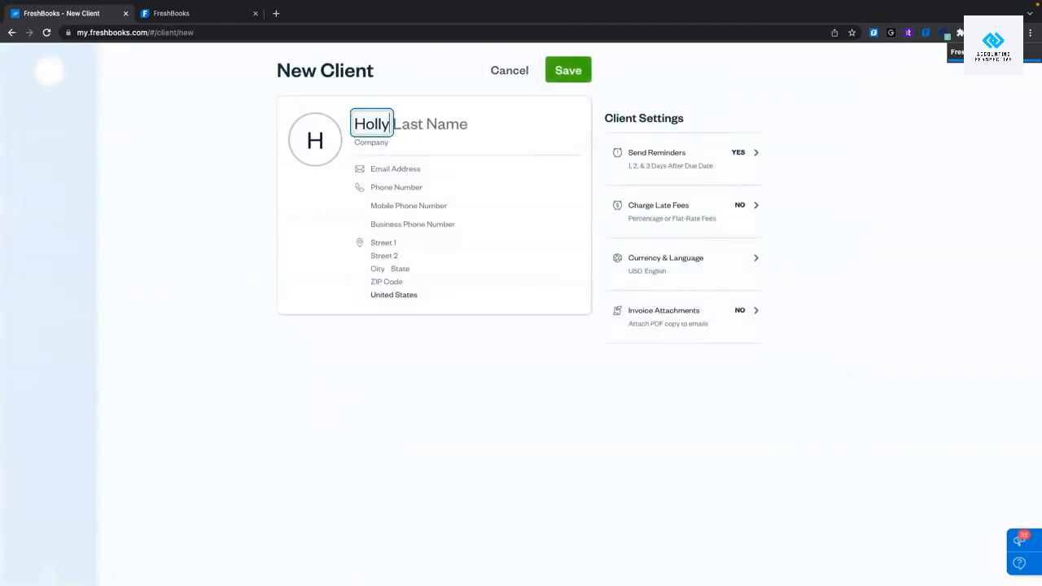
{"action": "left_click", "coordinate": [439, 127]}
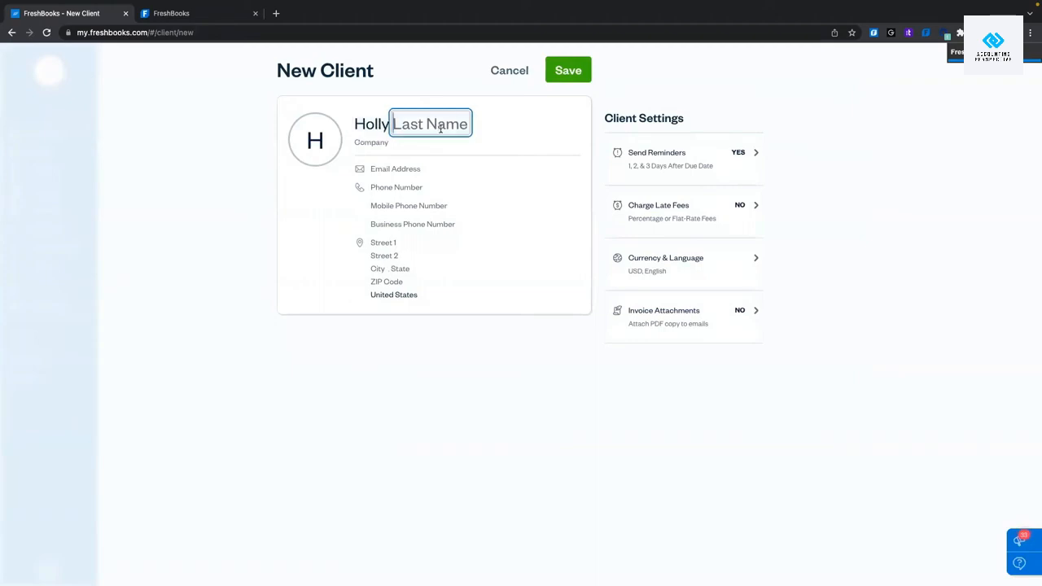
{"action": "type", "text": "Fake"}
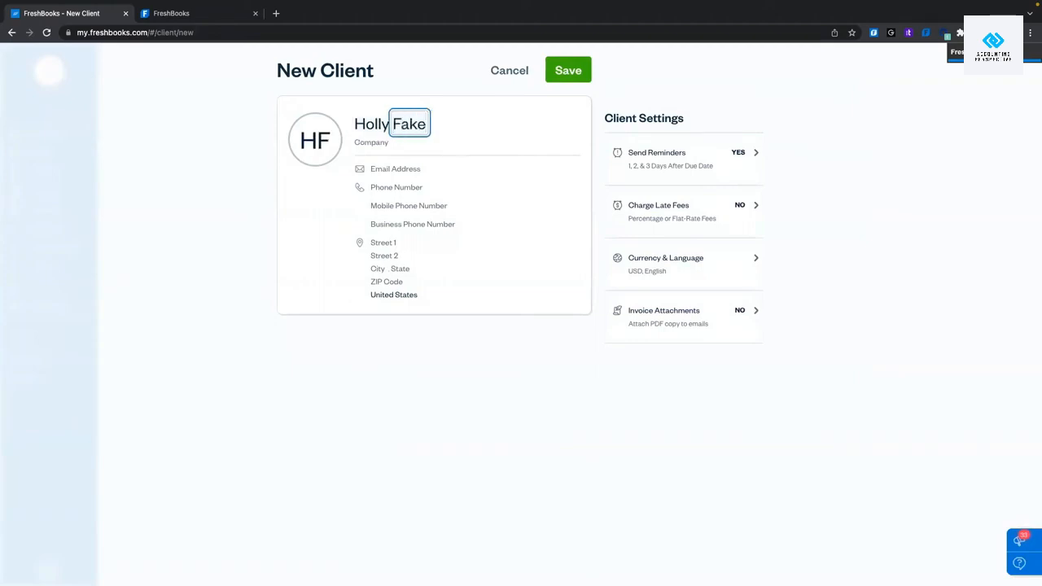
{"action": "type", "text": "Name"}
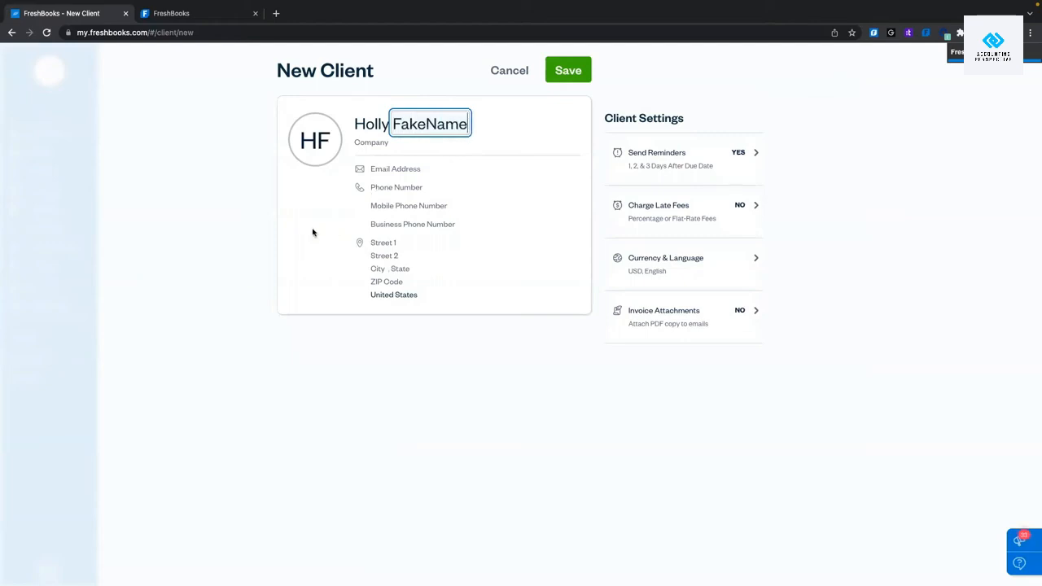
{"action": "left_click", "coordinate": [381, 144]}
{"action": "type", "text": "Fresh"}
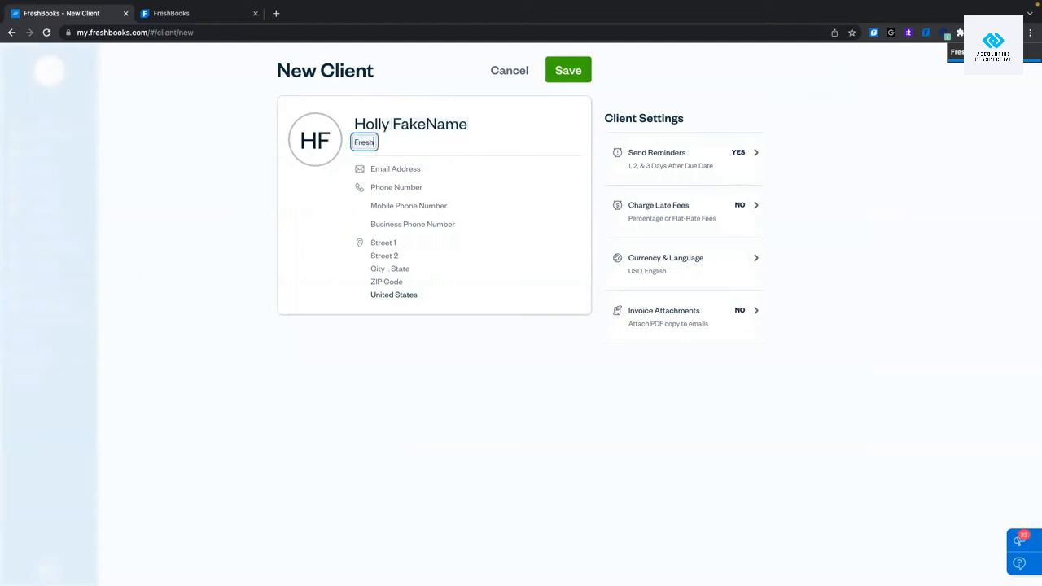
{"action": "type", "text": "Books"}
{"action": "left_click", "coordinate": [402, 170]}
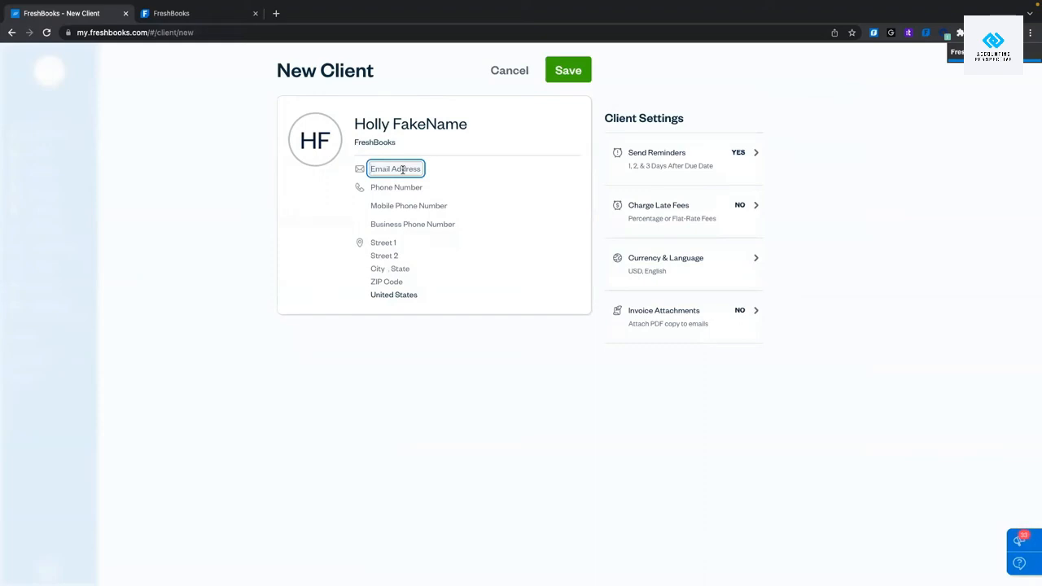
{"action": "type", "text": "fake@fr"}
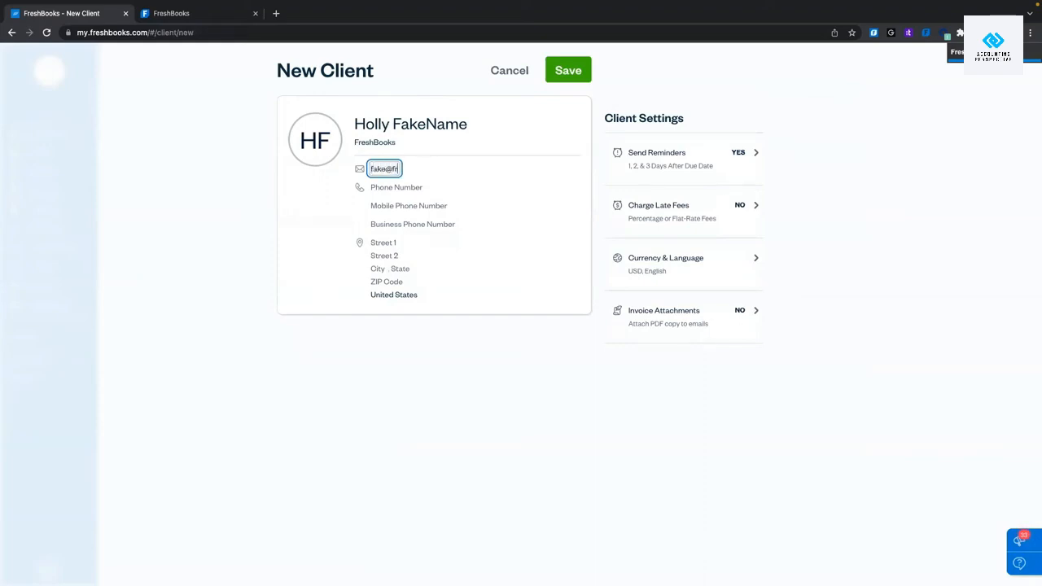
{"action": "type", "text": "eshbooks.com"}
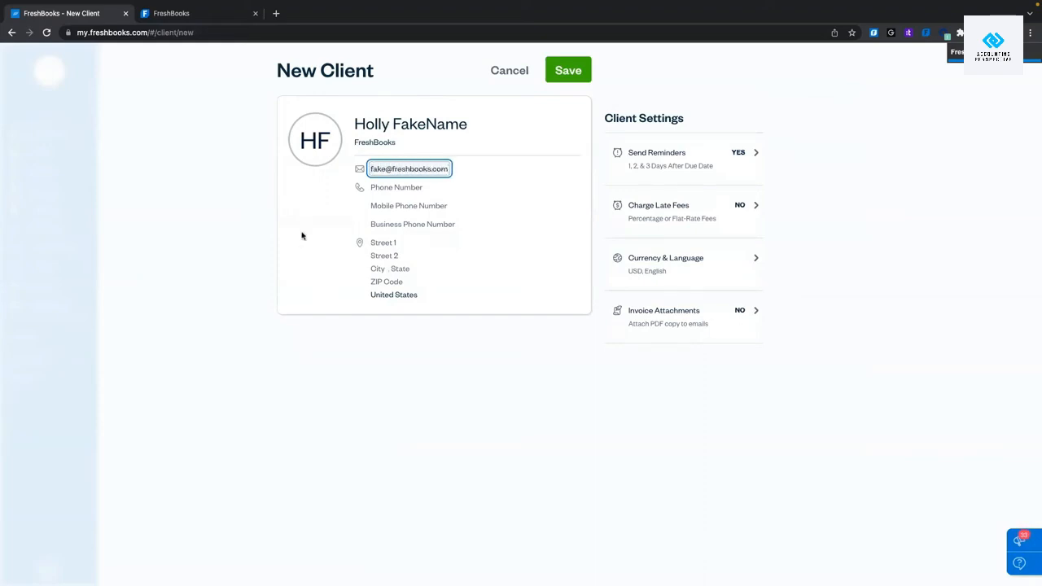
{"action": "left_click", "coordinate": [314, 249]}
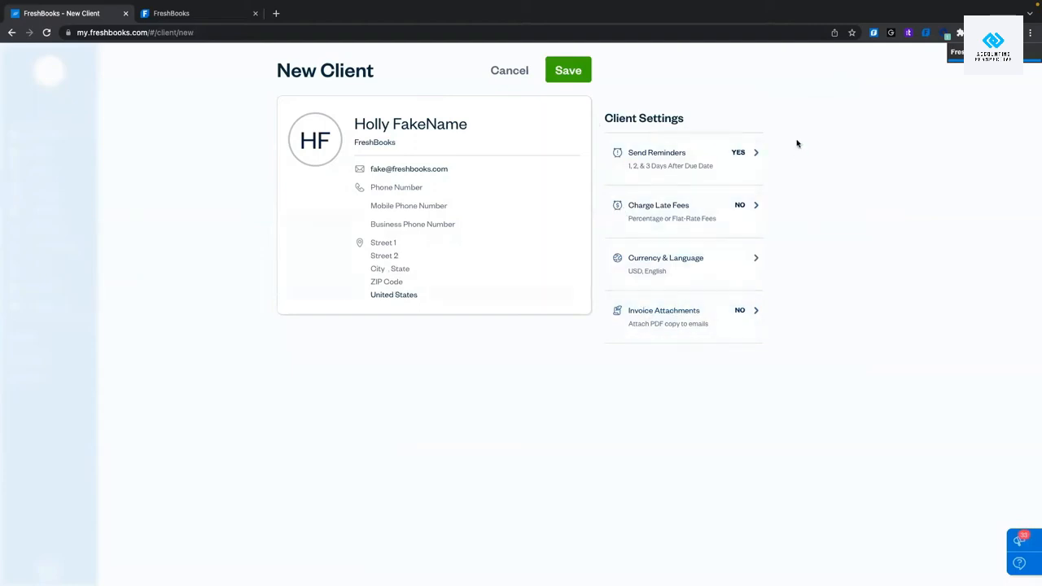
{"action": "left_click", "coordinate": [683, 169]}
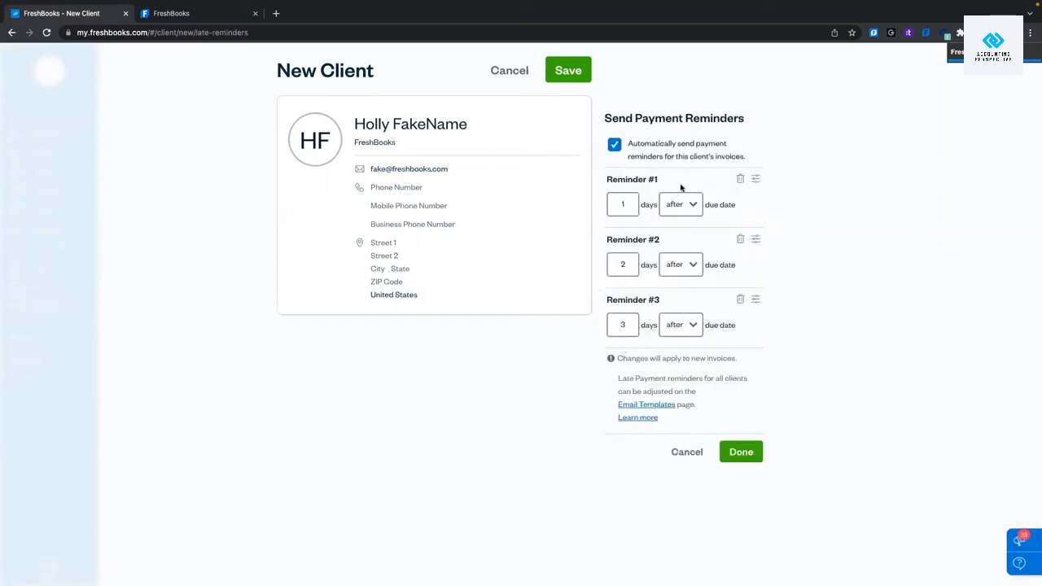
{"action": "left_click", "coordinate": [624, 204]}
{"action": "key", "text": "BackSpace"}
{"action": "type", "text": "6"}
{"action": "left_click", "coordinate": [686, 451]}
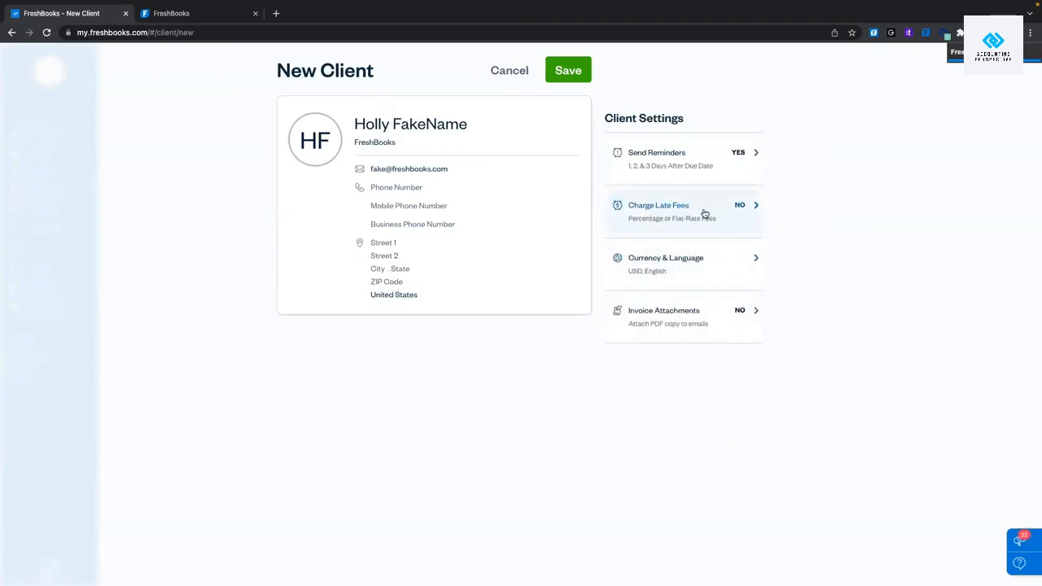
{"action": "left_click", "coordinate": [703, 212]}
{"action": "left_click", "coordinate": [614, 145]}
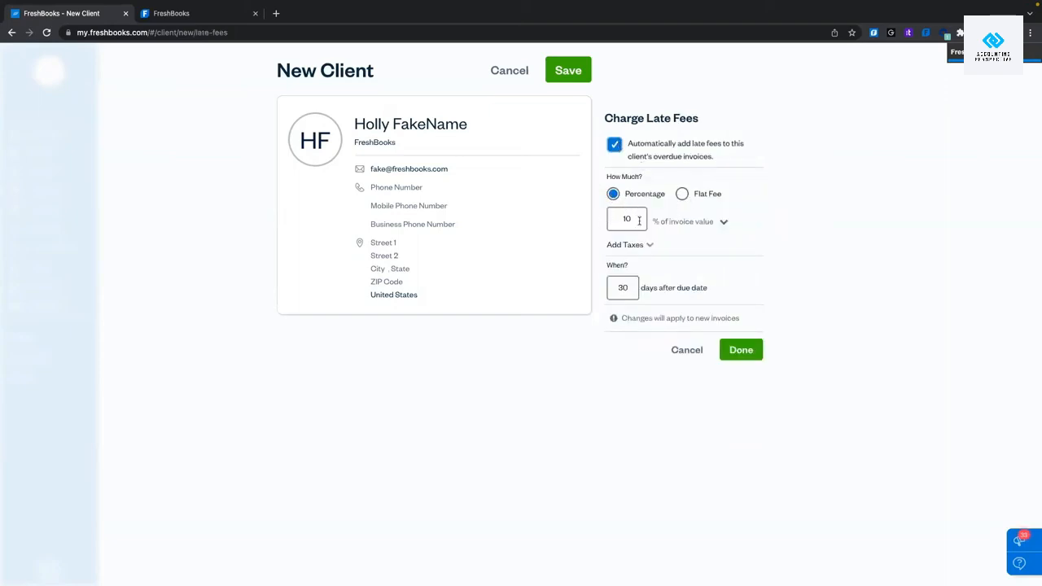
{"action": "left_click", "coordinate": [723, 223]}
{"action": "left_click", "coordinate": [723, 223]}
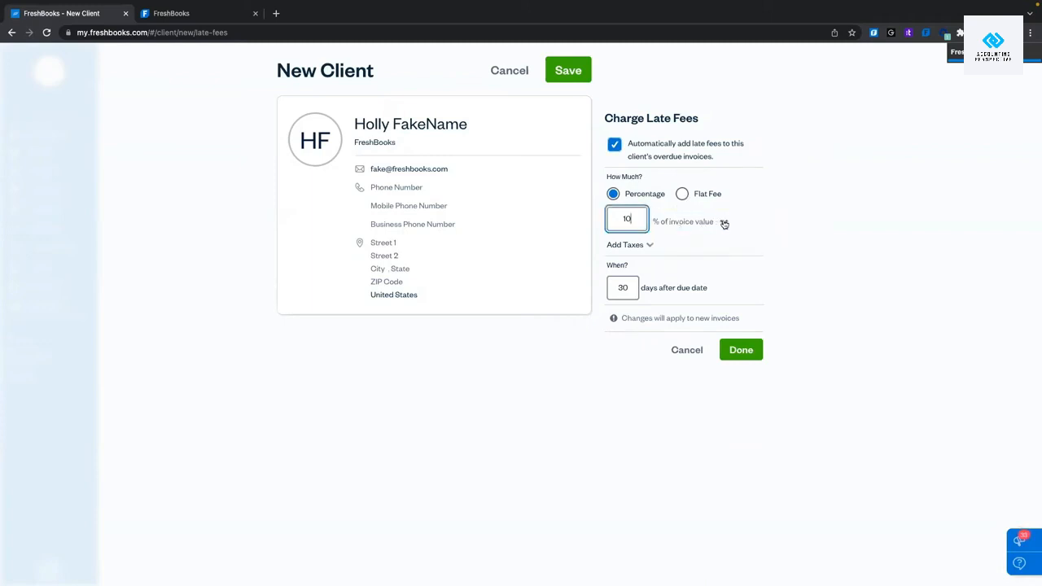
{"action": "left_click", "coordinate": [724, 223]}
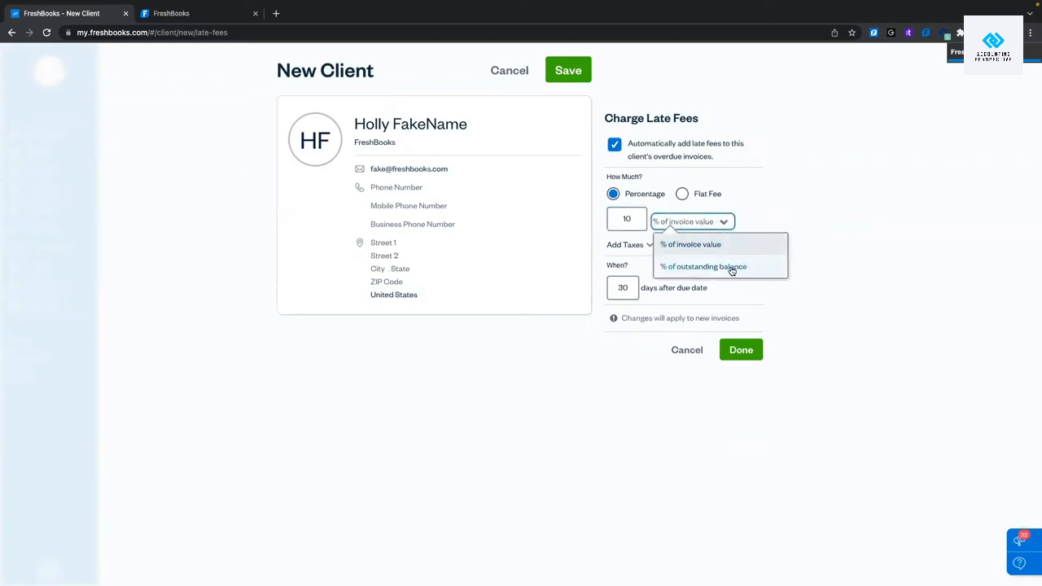
{"action": "left_click", "coordinate": [883, 392]}
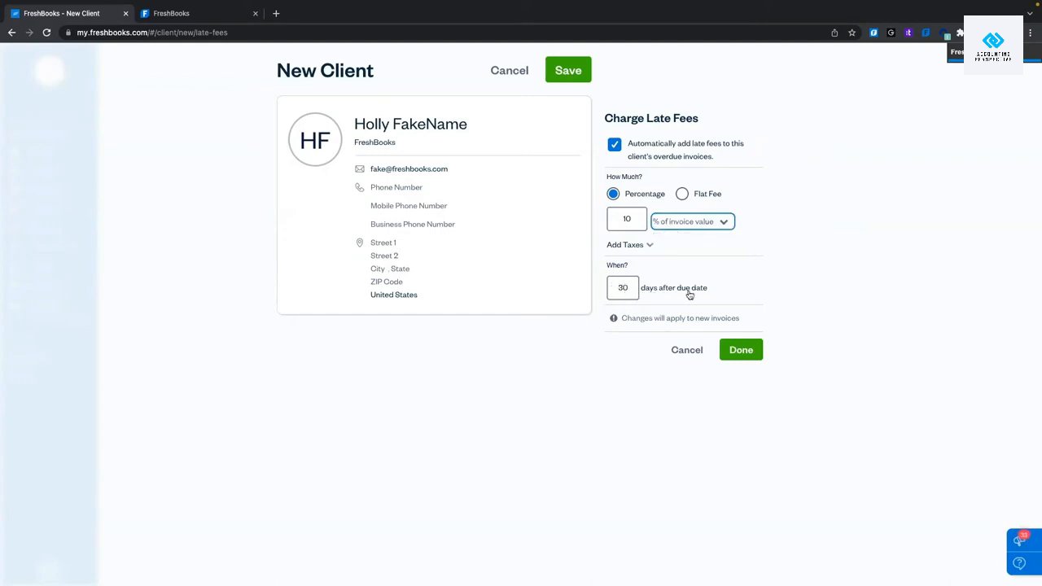
{"action": "left_click", "coordinate": [693, 351]}
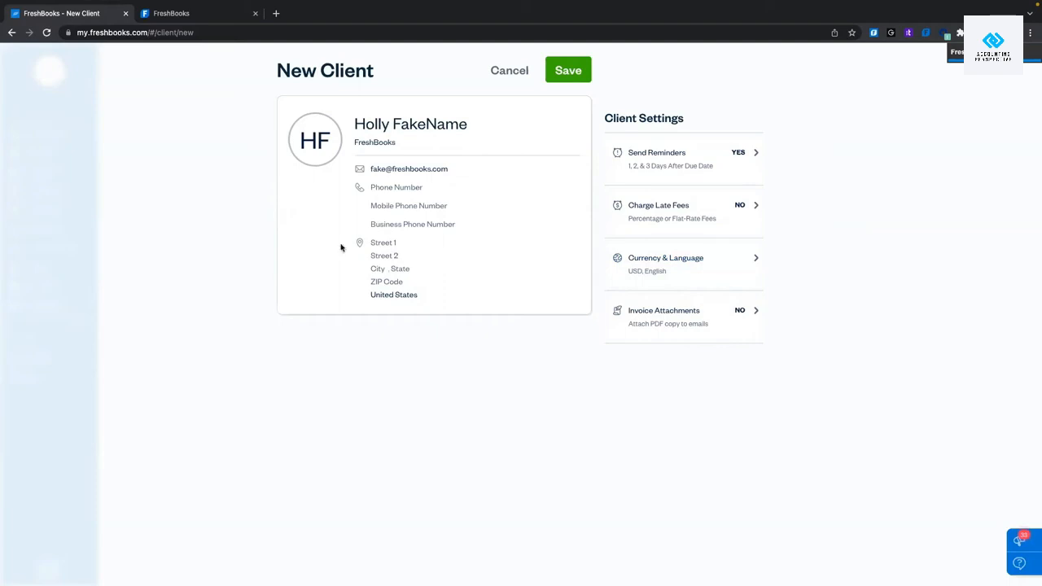
Review the client's currency and language options, leaving English and US dollars unchanged.
{"action": "left_click", "coordinate": [665, 276]}
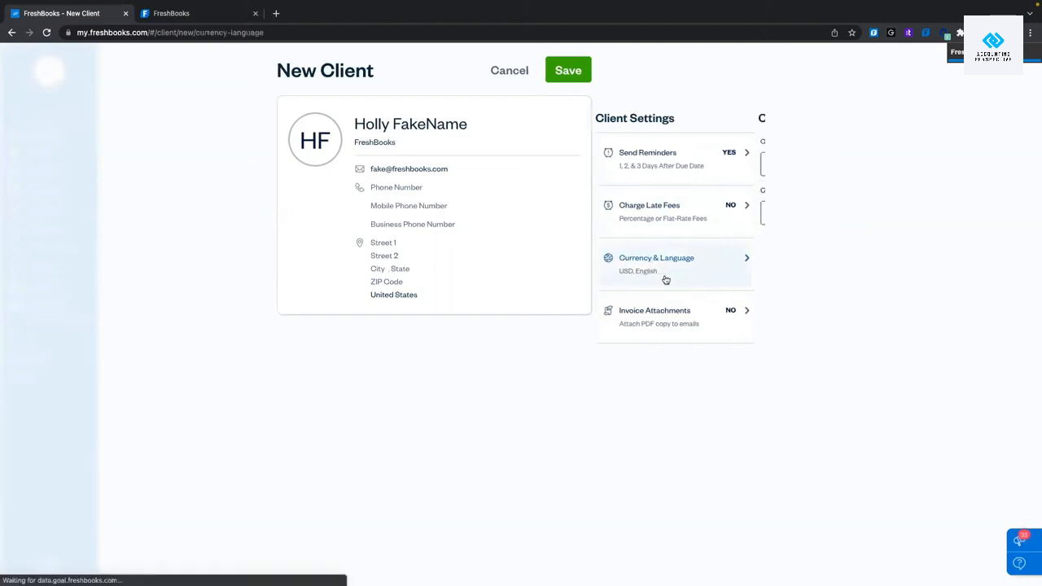
{"action": "left_click", "coordinate": [698, 172]}
{"action": "scroll", "coordinate": [698, 261], "scroll_direction": "down", "scroll_amount": 10}
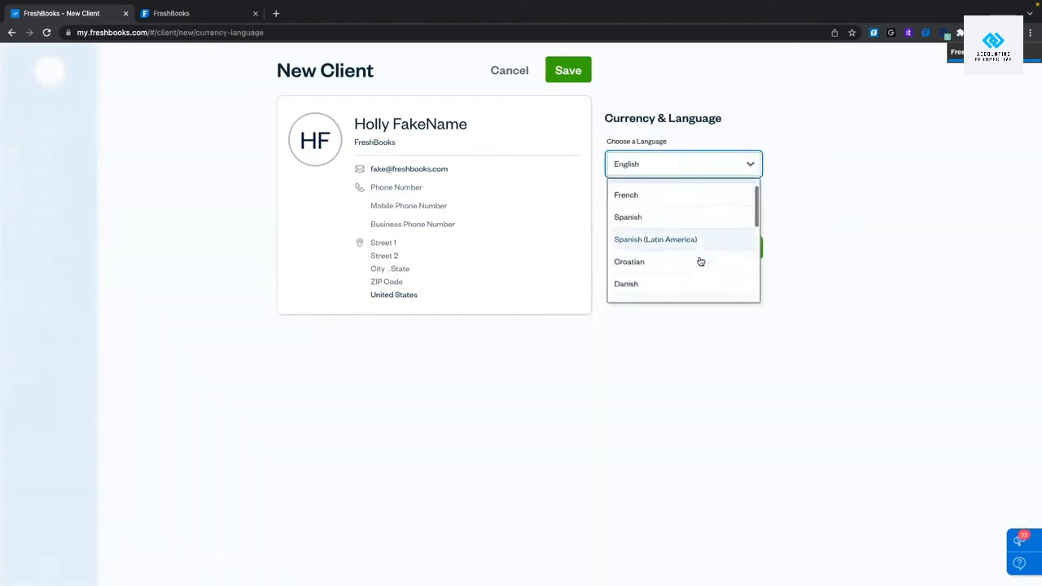
{"action": "scroll", "coordinate": [701, 261], "scroll_direction": "up", "scroll_amount": 10}
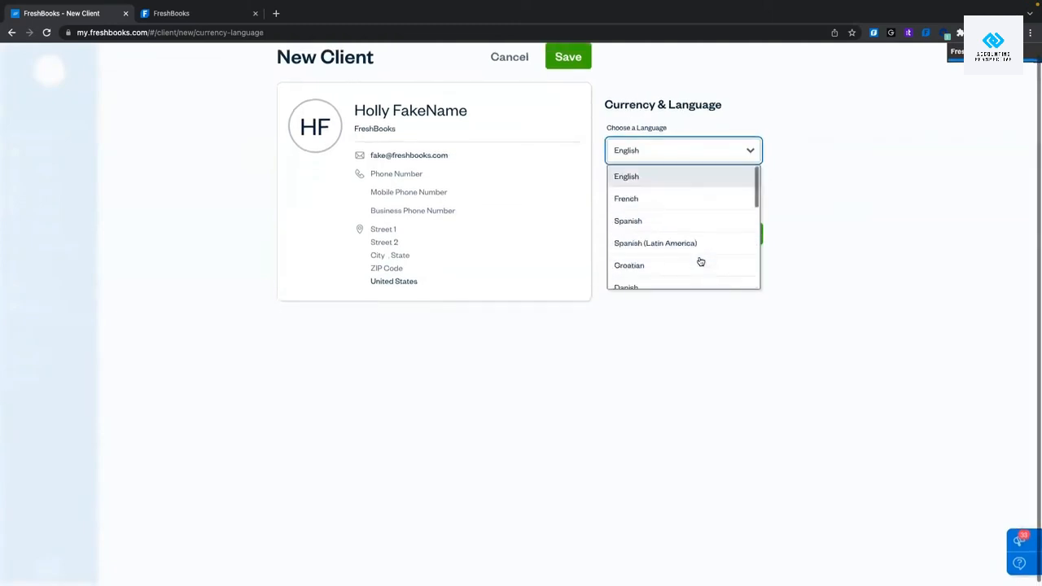
{"action": "left_click", "coordinate": [650, 383]}
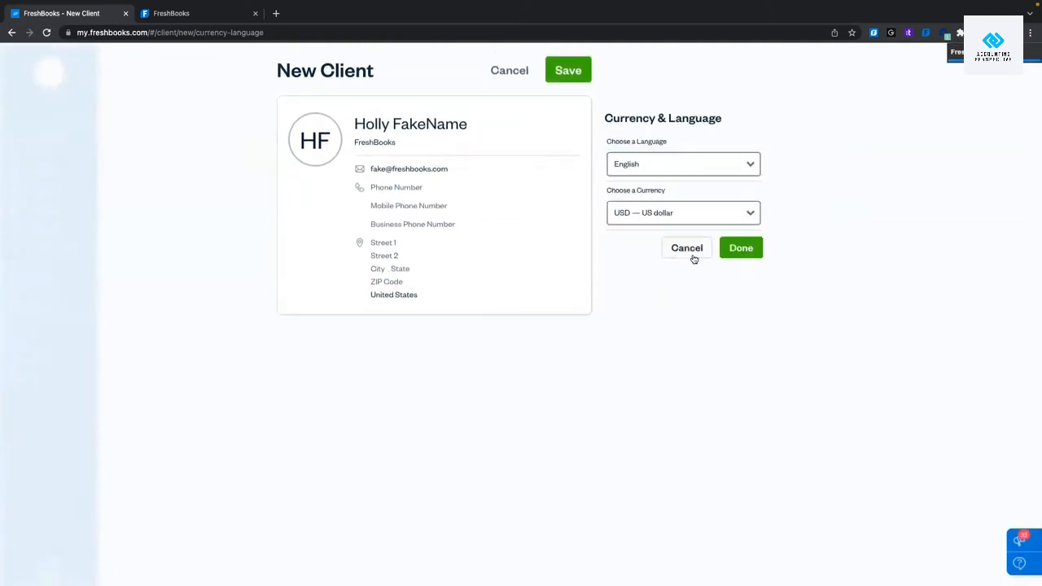
{"action": "left_click", "coordinate": [690, 251]}
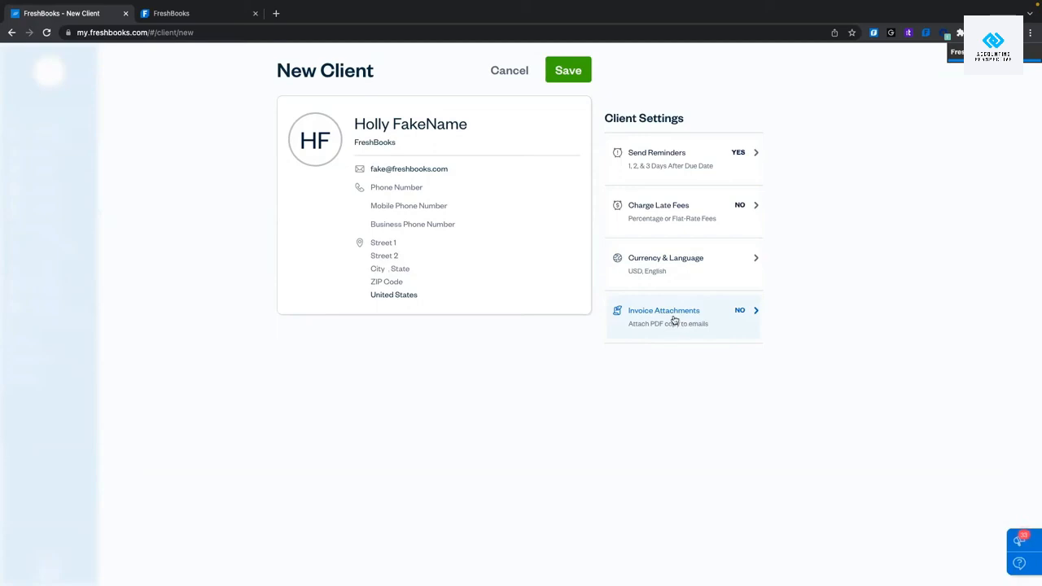
Enable PDF attachments on invoice emails and save the new client.
{"action": "left_click", "coordinate": [674, 321]}
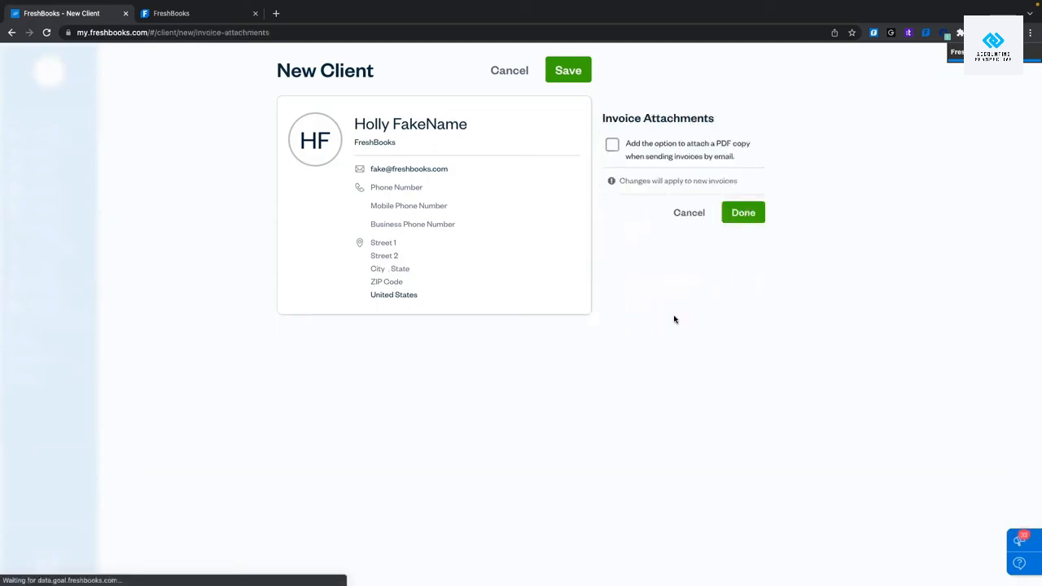
{"action": "left_click", "coordinate": [612, 145]}
{"action": "left_click", "coordinate": [757, 214]}
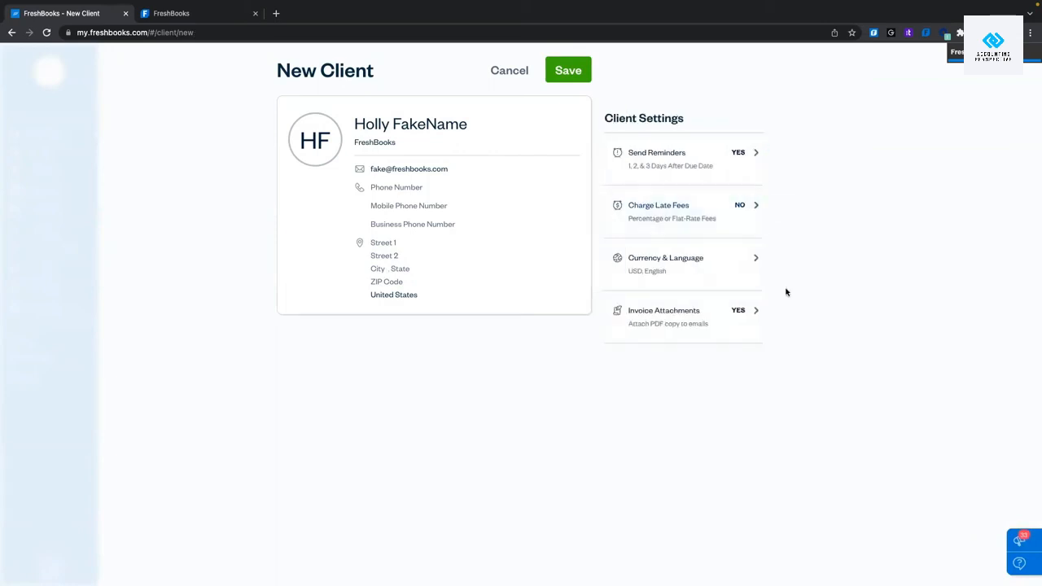
{"action": "left_click", "coordinate": [580, 78]}
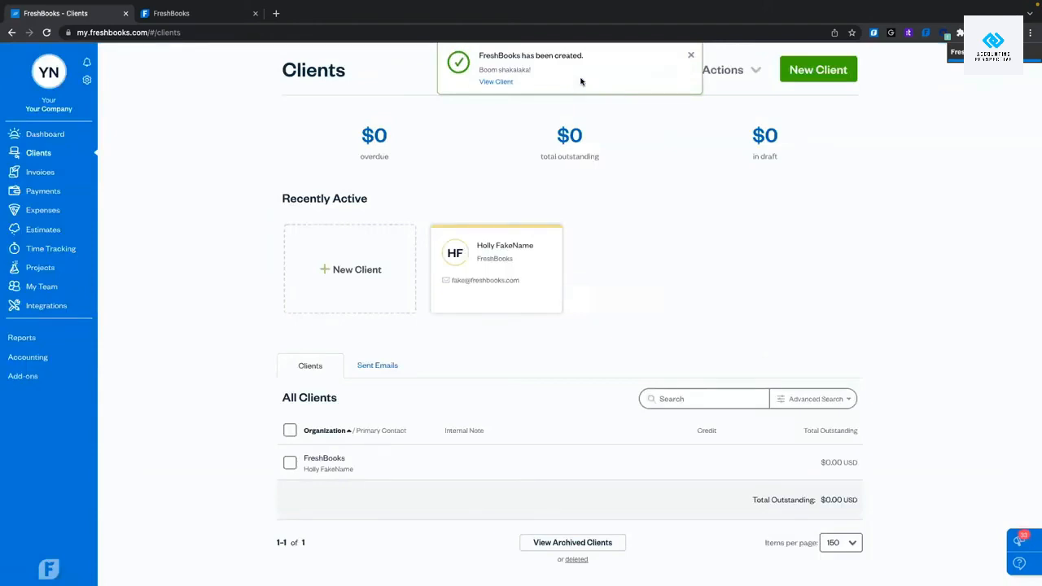
Scroll the Clients list to confirm the FreshBooks client with $0.00 outstanding.
{"action": "scroll", "coordinate": [581, 260], "scroll_direction": "down", "scroll_amount": 1}
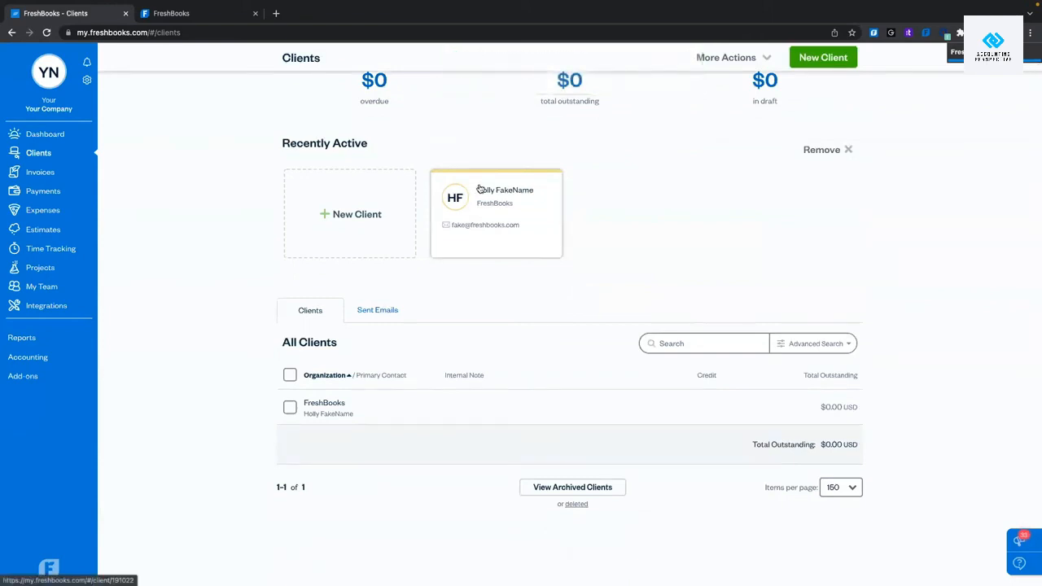
{"action": "scroll", "coordinate": [551, 296], "scroll_direction": "down", "scroll_amount": 1}
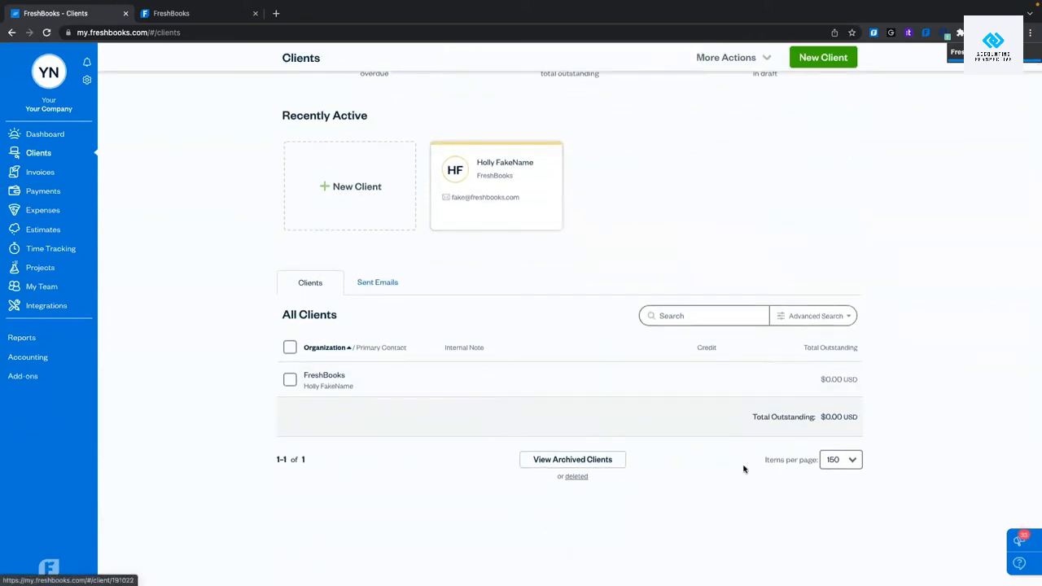
{"action": "scroll", "coordinate": [744, 470], "scroll_direction": "up", "scroll_amount": 2}
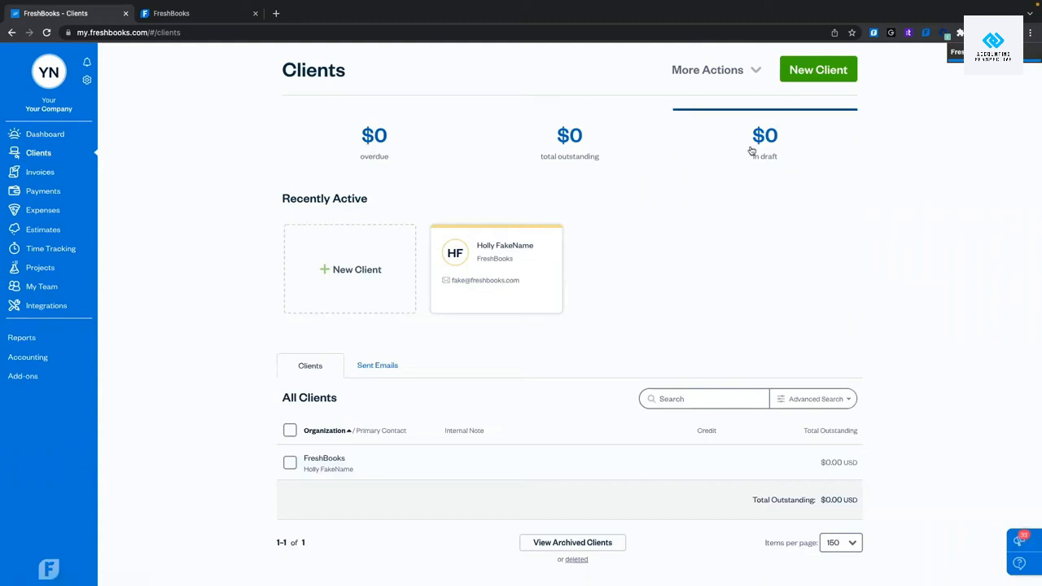
{"action": "scroll", "coordinate": [637, 299], "scroll_direction": "down", "scroll_amount": 1}
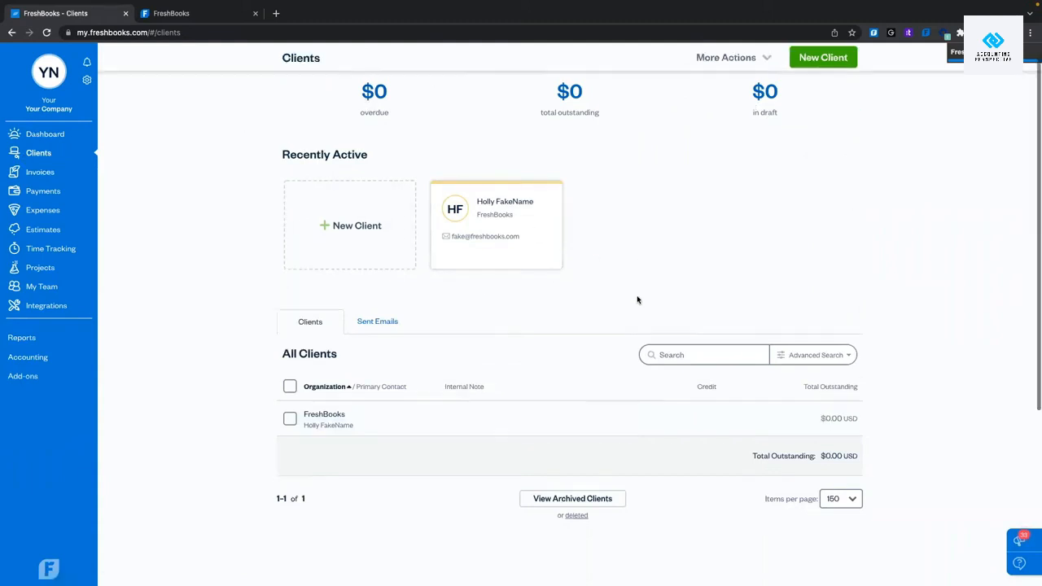
{"action": "scroll", "coordinate": [657, 253], "scroll_direction": "up", "scroll_amount": 1}
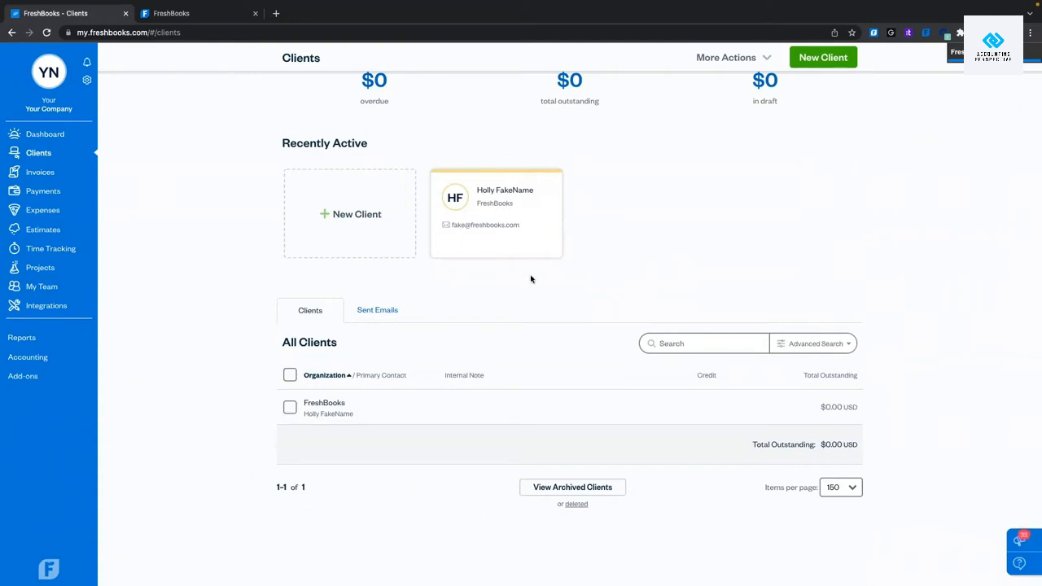
{"action": "scroll", "coordinate": [448, 188], "scroll_direction": "up", "scroll_amount": 1}
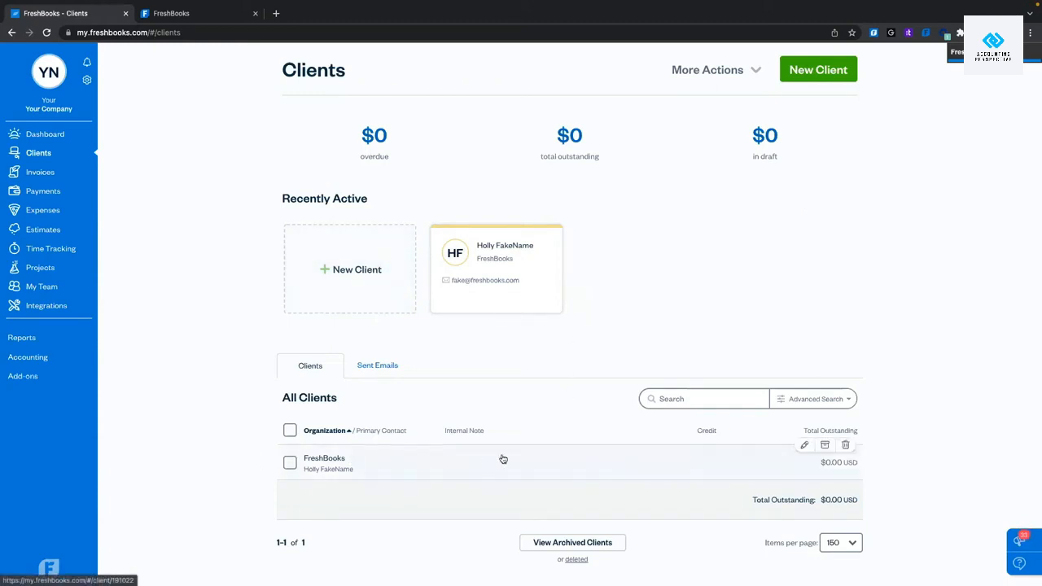
{"action": "scroll", "coordinate": [503, 459], "scroll_direction": "down", "scroll_amount": 1}
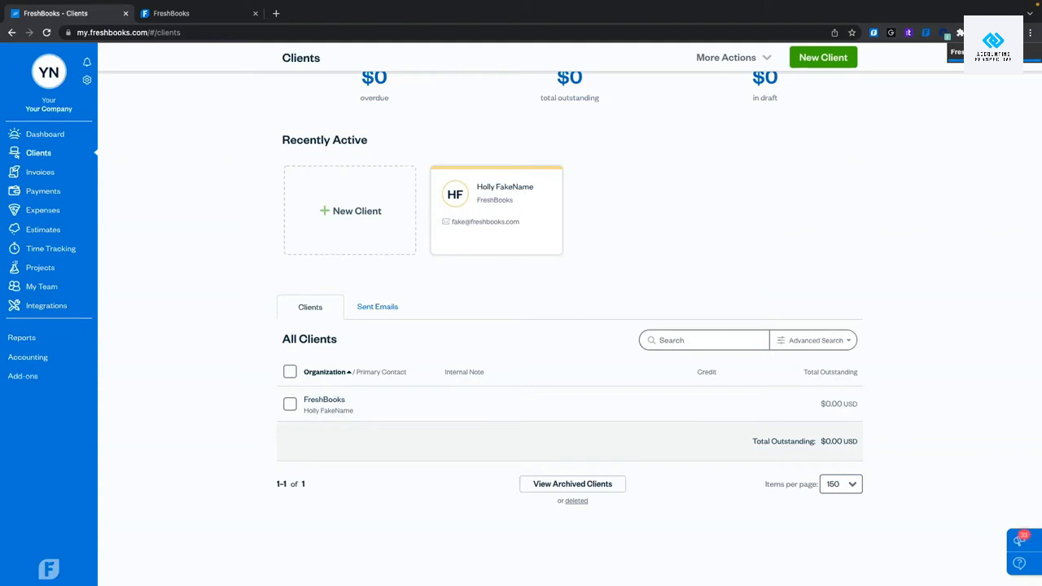
On the FreshBooks client's page, check its relationship and overview sections, then start a new project.
{"action": "left_click", "coordinate": [467, 410]}
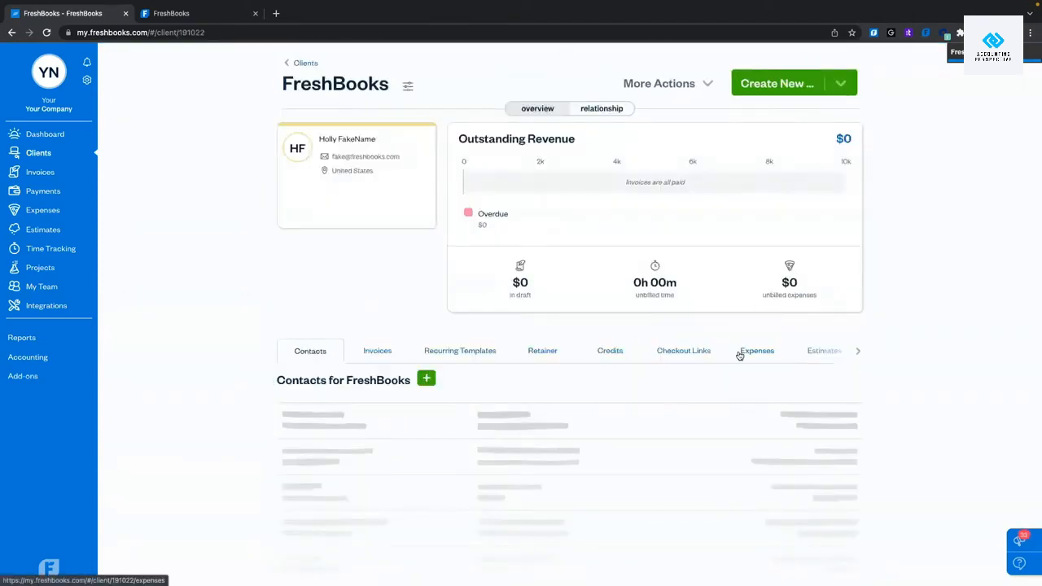
{"action": "left_click", "coordinate": [606, 112]}
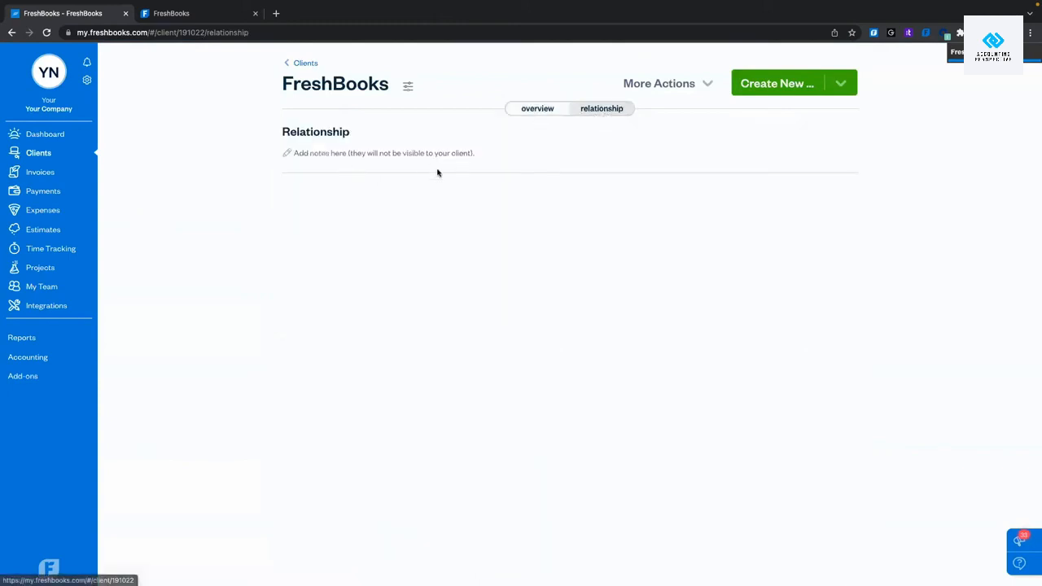
{"action": "left_click", "coordinate": [540, 114]}
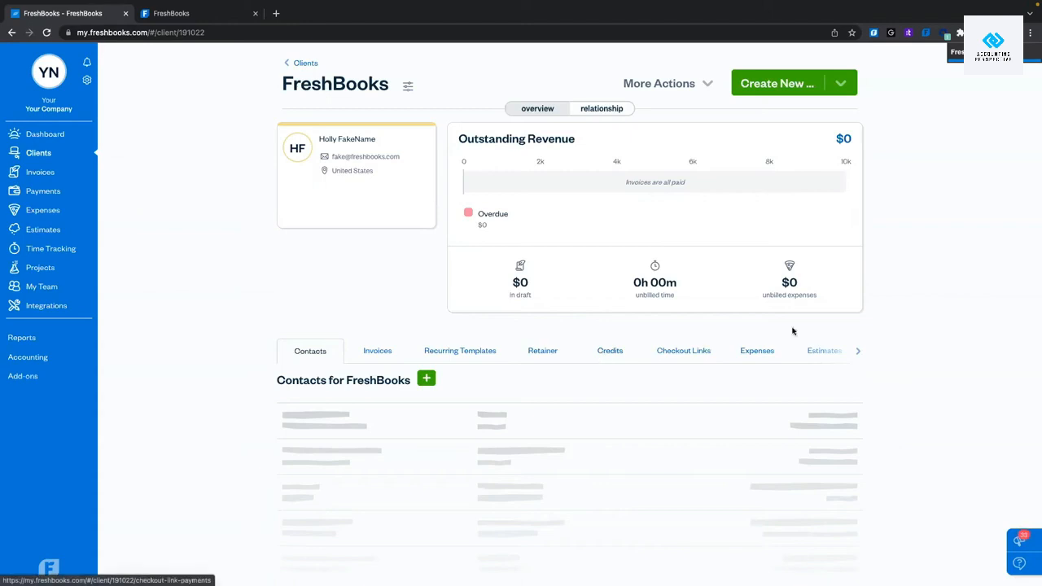
{"action": "left_click", "coordinate": [858, 351]}
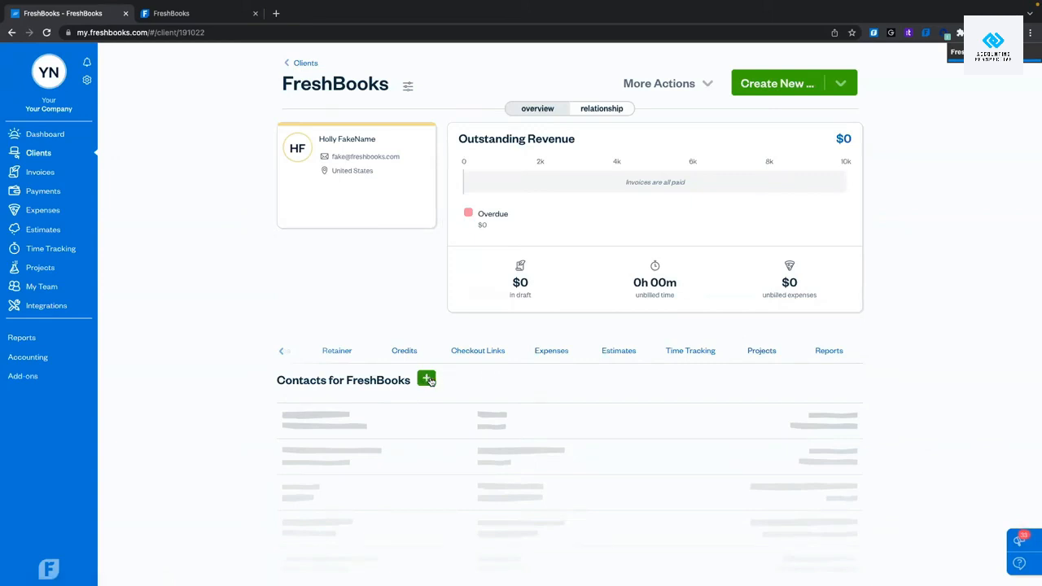
{"action": "left_click", "coordinate": [754, 356]}
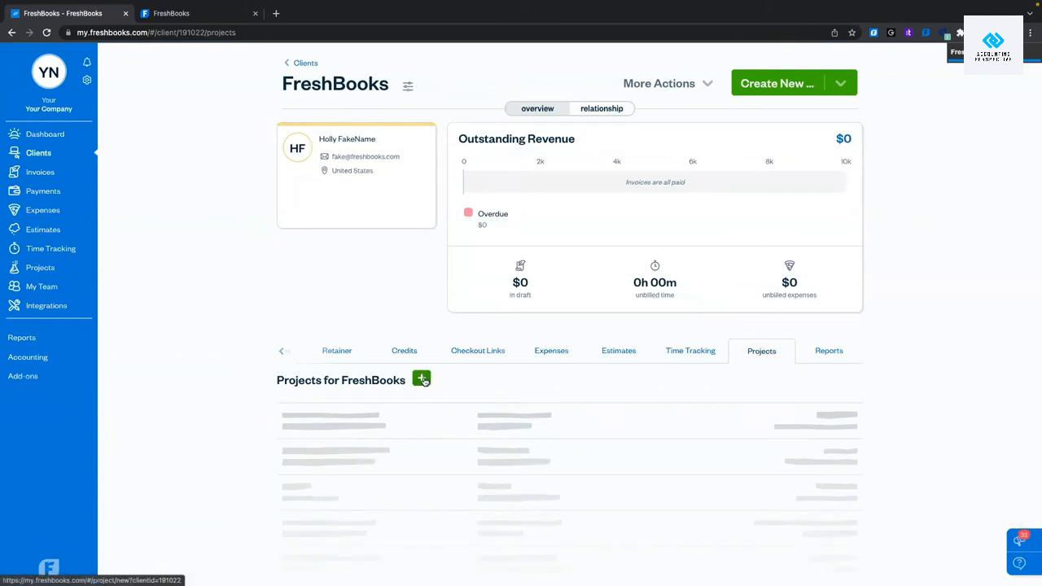
{"action": "left_click", "coordinate": [423, 379]}
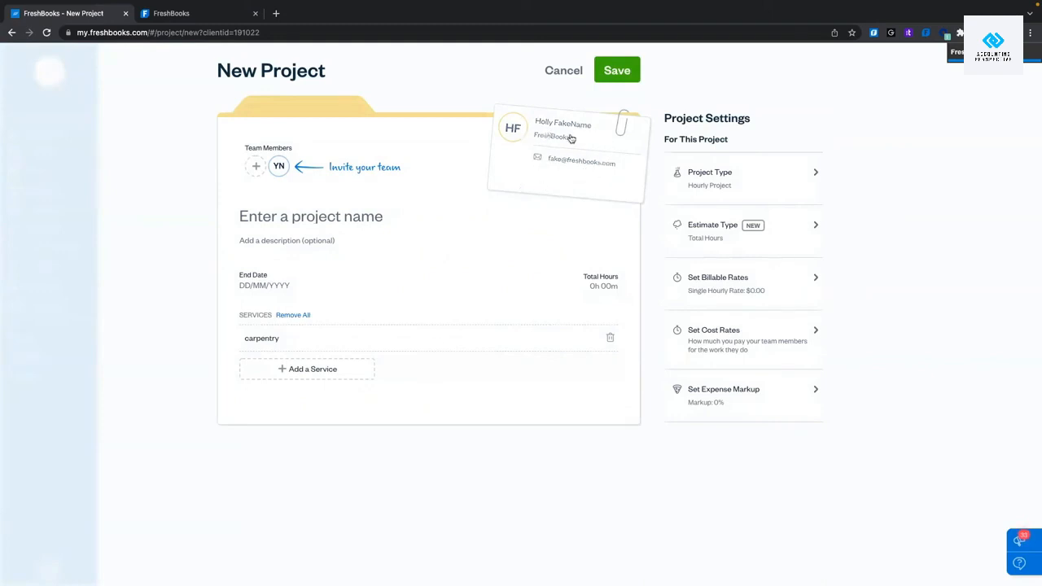
Look through the project member invitations and close them without inviting anyone.
{"action": "left_click", "coordinate": [256, 166]}
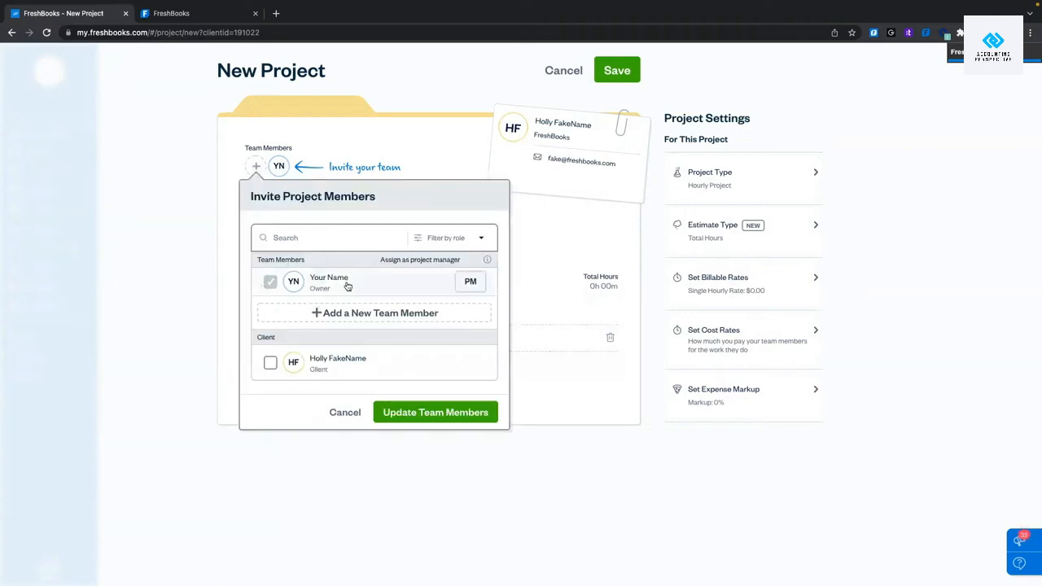
{"action": "scroll", "coordinate": [347, 286], "scroll_direction": "down", "scroll_amount": 1}
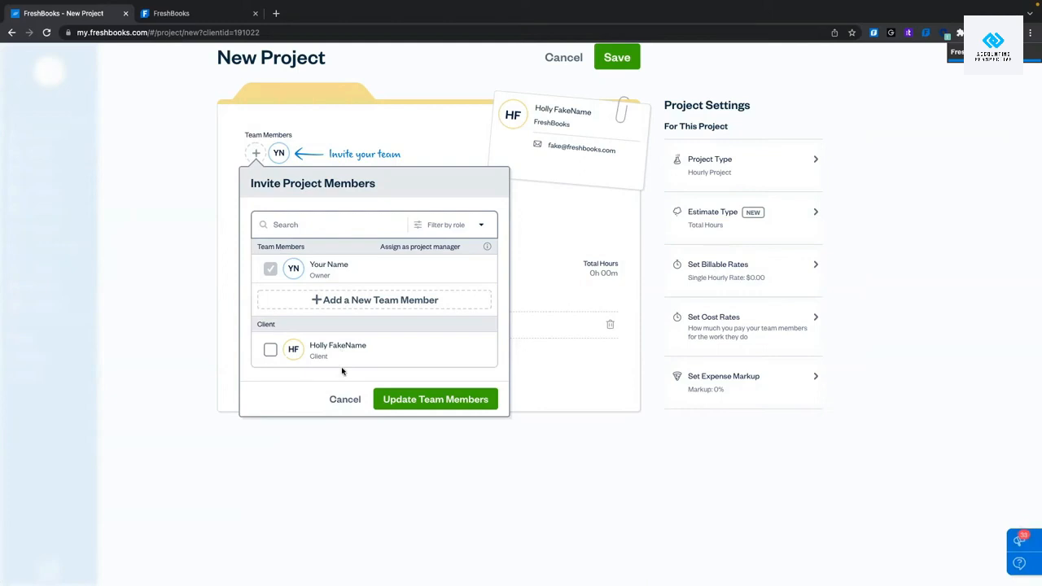
{"action": "left_click", "coordinate": [345, 398]}
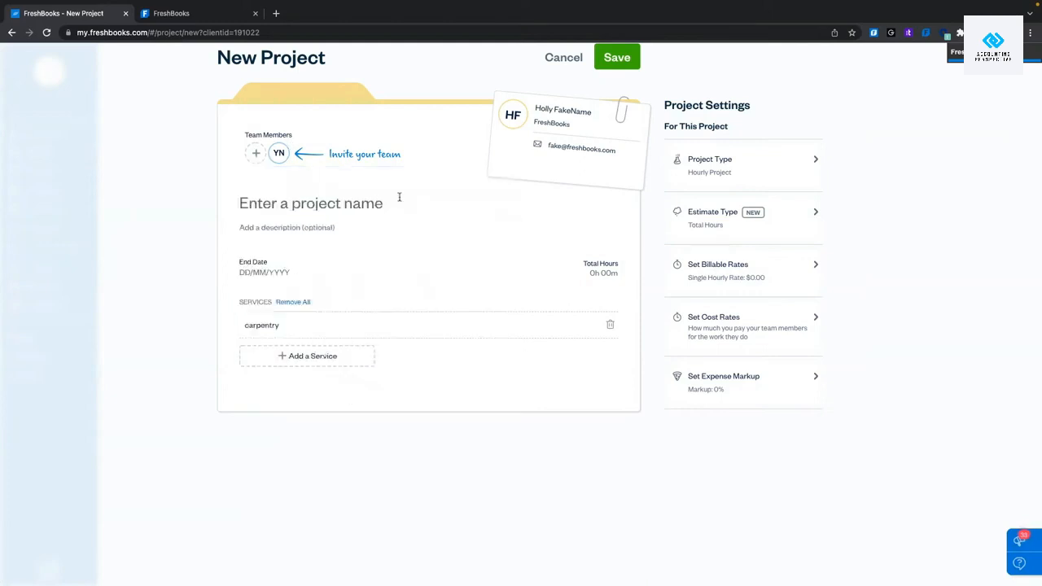
Title the project 'Back Deck' with description 'Building Back deck for summer fun!'.
{"action": "left_click", "coordinate": [306, 205]}
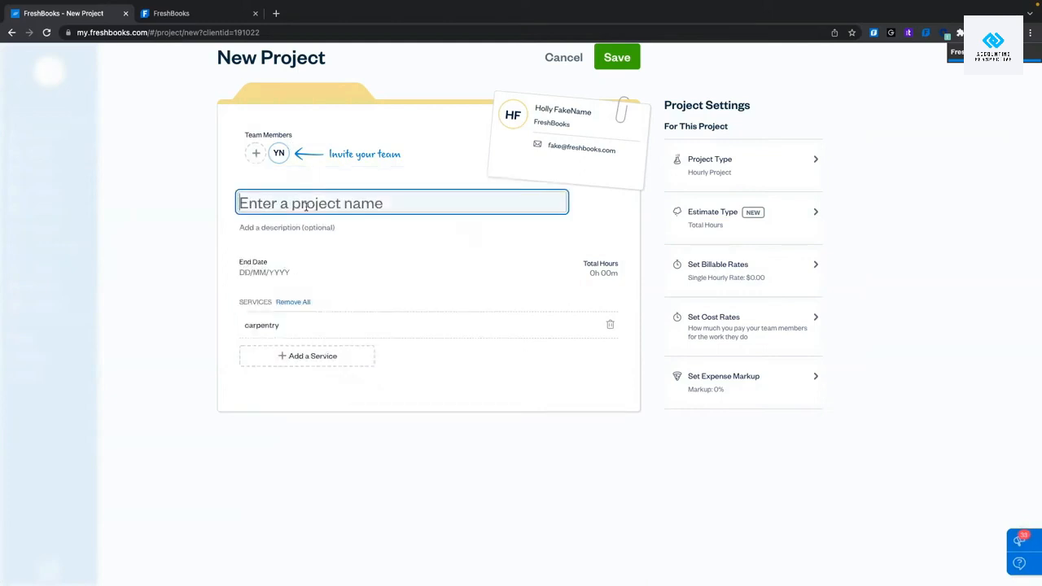
{"action": "type", "text": "Back Dec"}
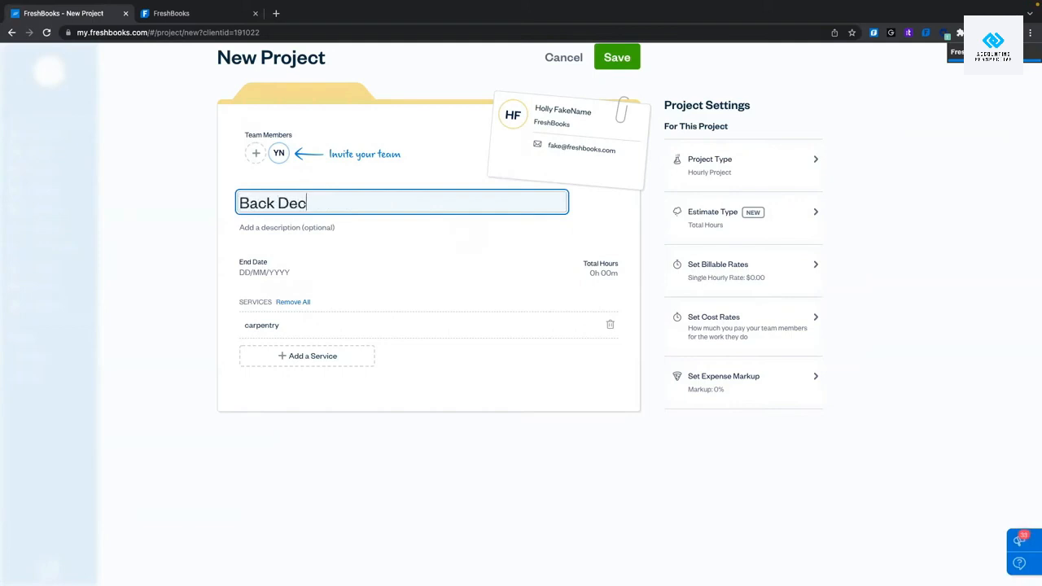
{"action": "type", "text": "k"}
{"action": "left_click", "coordinate": [320, 229]}
{"action": "type", "text": "Buil"}
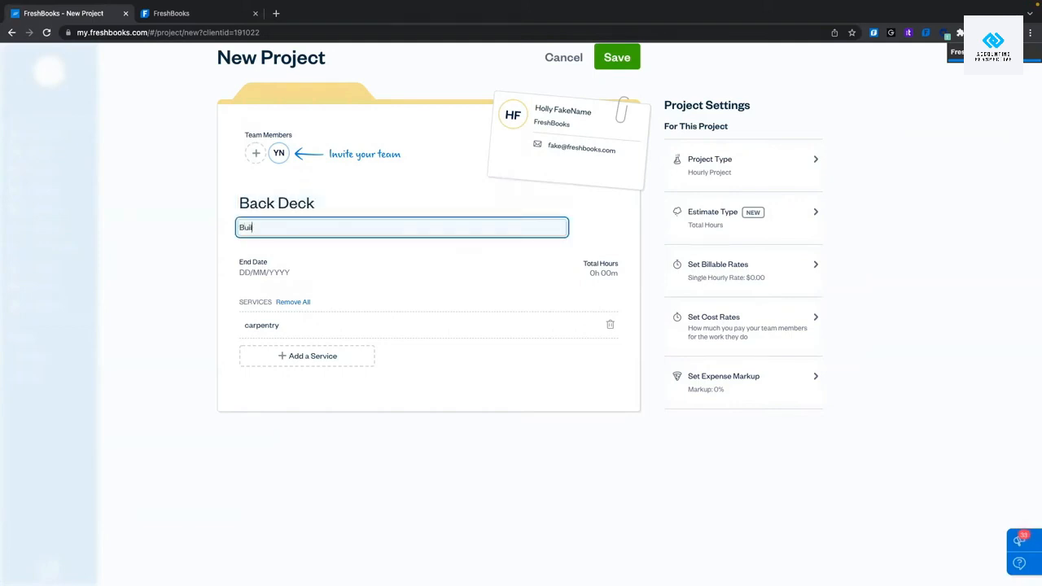
{"action": "type", "text": "ding Back deck for summer fun!"}
{"action": "left_click", "coordinate": [330, 260]}
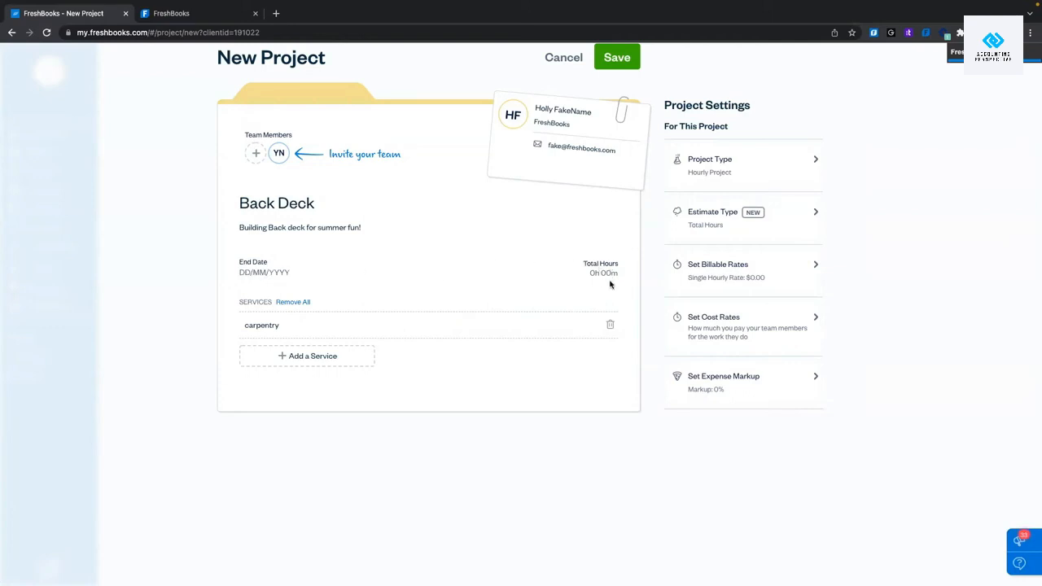
{"action": "left_click", "coordinate": [734, 168]}
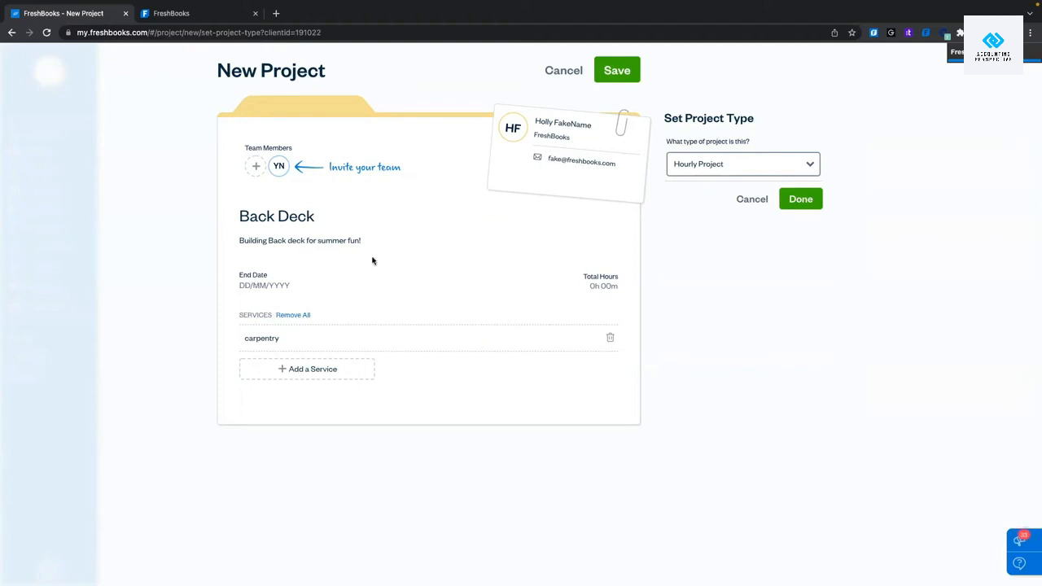
{"action": "left_click", "coordinate": [764, 170]}
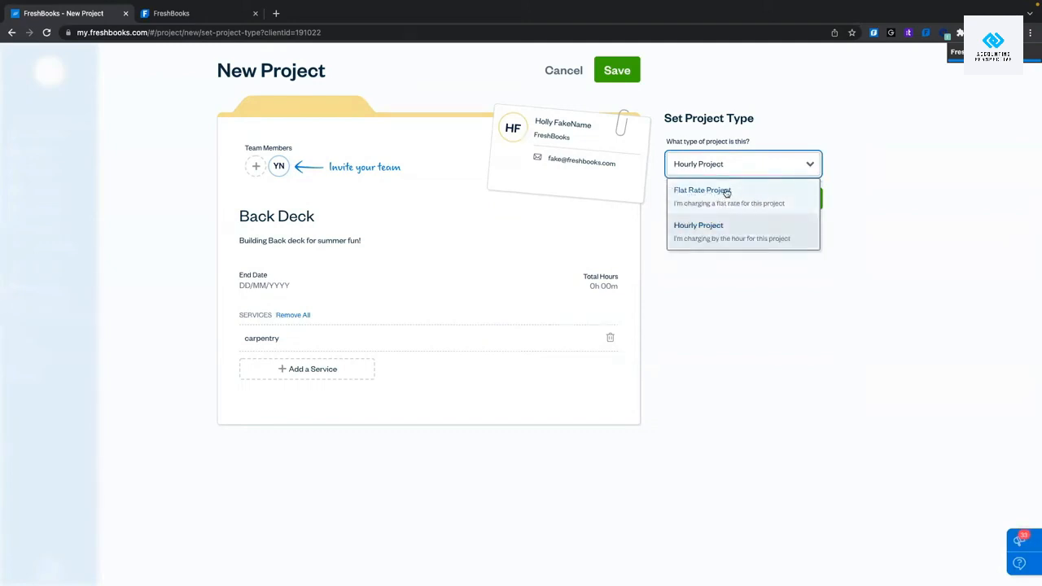
{"action": "left_click", "coordinate": [864, 172]}
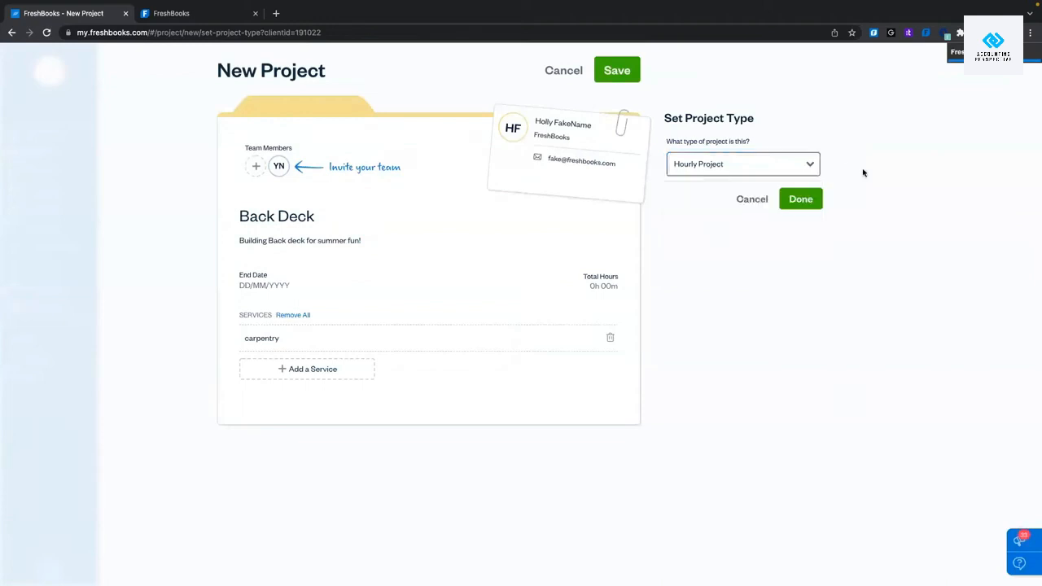
{"action": "left_click", "coordinate": [756, 200]}
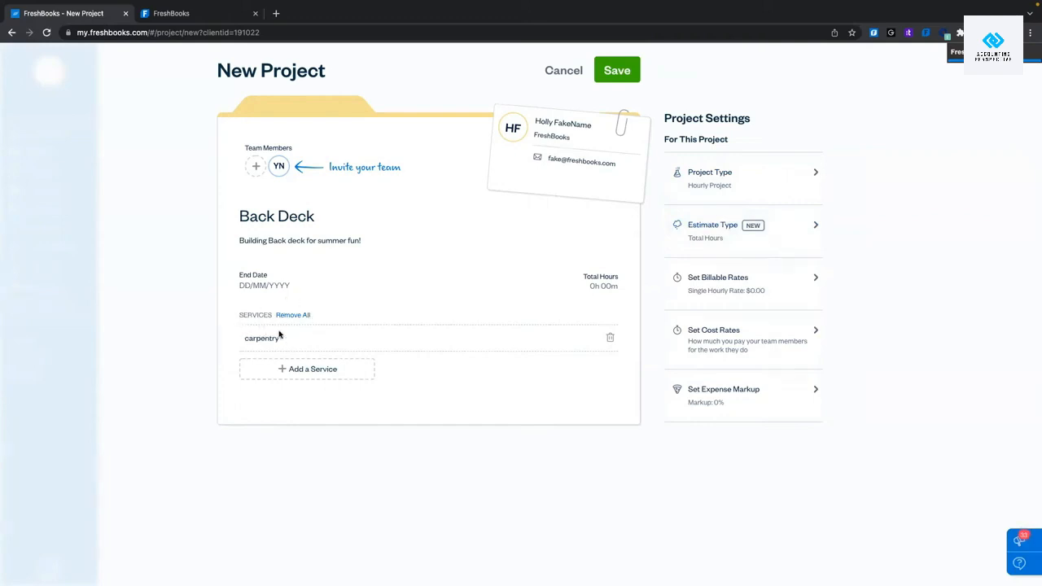
Add digging and concrete pouring as project services alongside carpentry.
{"action": "left_click_drag", "start_coordinate": [245, 337], "coordinate": [284, 342]}
{"action": "left_click", "coordinate": [332, 370]}
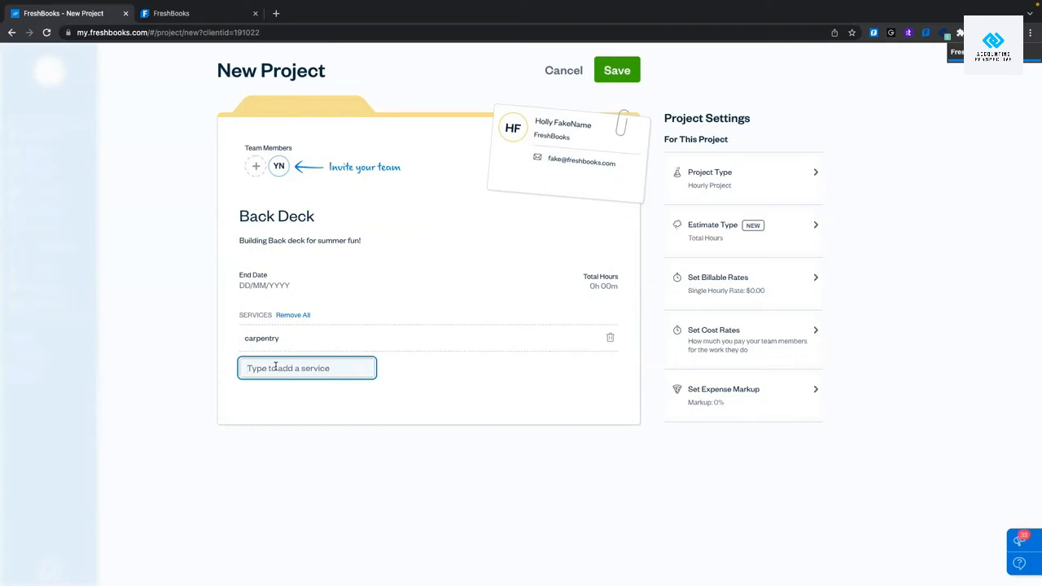
{"action": "type", "text": "digging"}
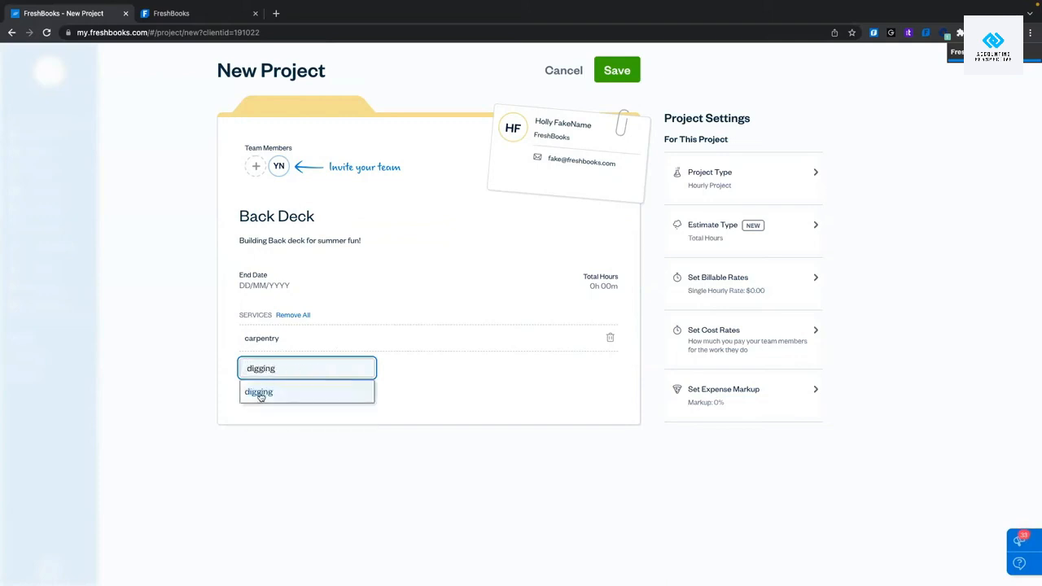
{"action": "left_click", "coordinate": [258, 392]}
{"action": "left_click", "coordinate": [314, 396]}
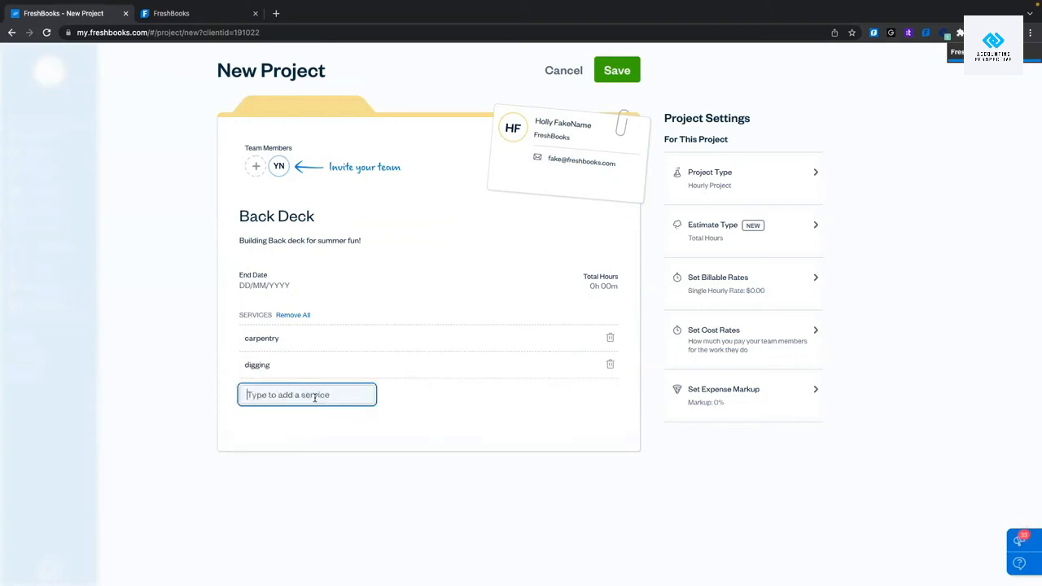
{"action": "type", "text": "concrete pour"}
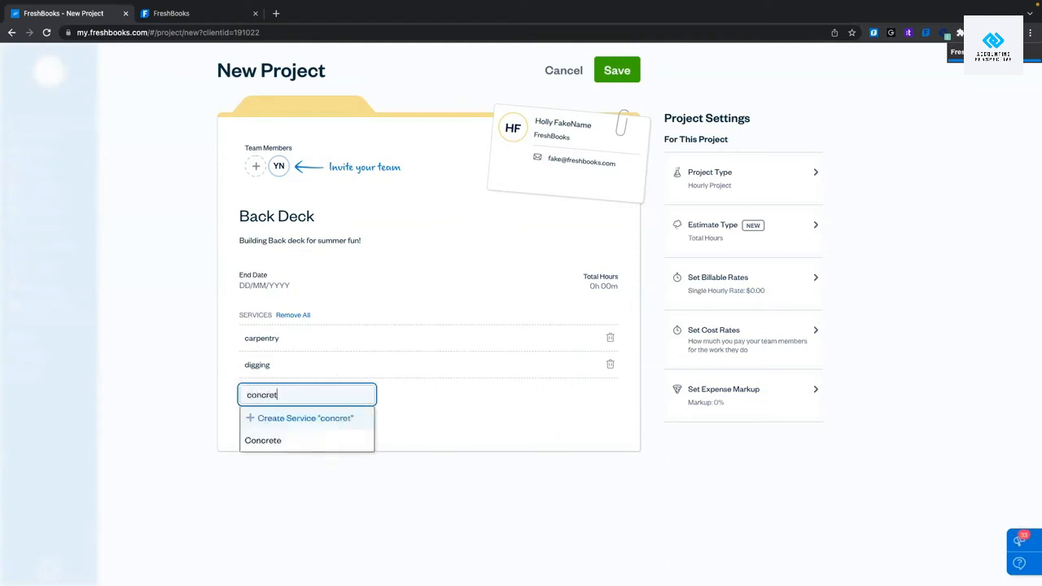
{"action": "type", "text": "ng"}
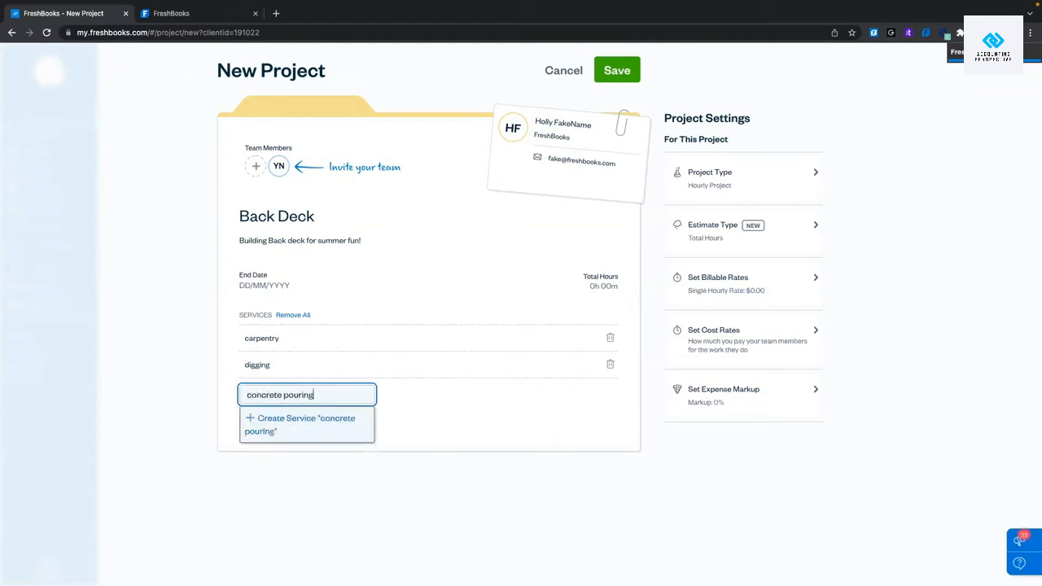
{"action": "left_click", "coordinate": [304, 425]}
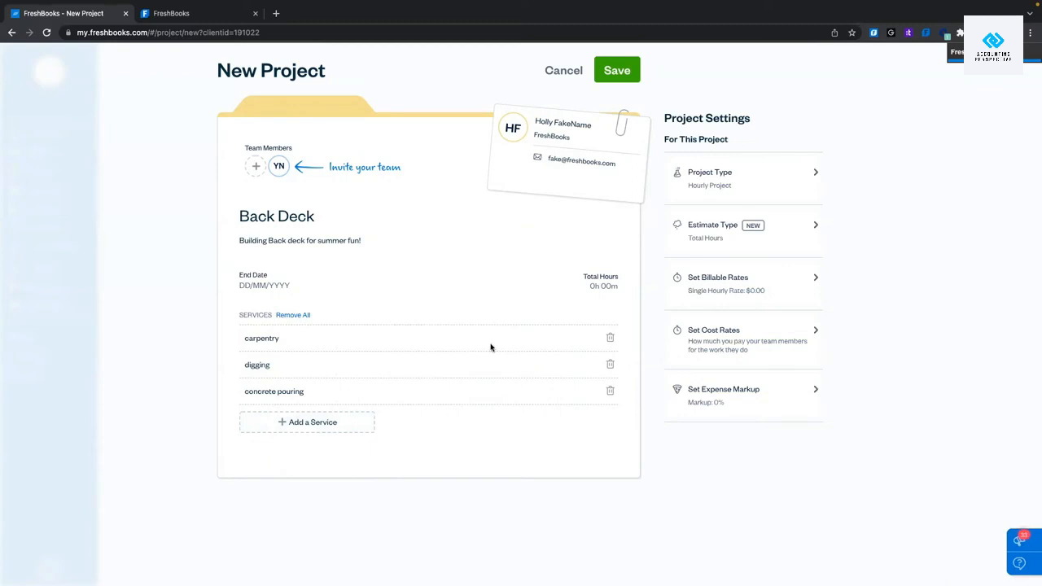
Change the project's billing method to Service Rates.
{"action": "left_click", "coordinate": [743, 280]}
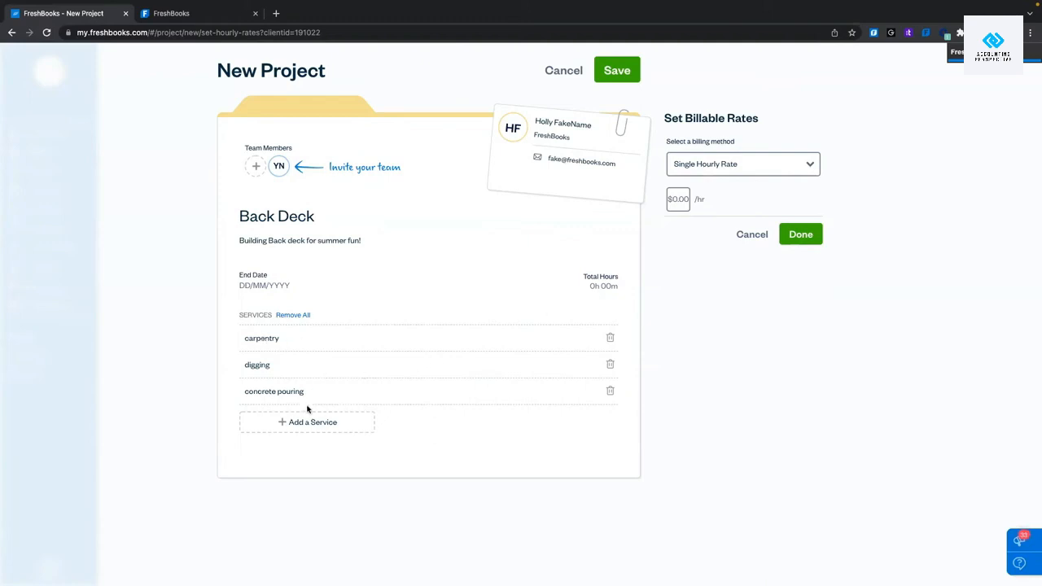
{"action": "left_click", "coordinate": [777, 170]}
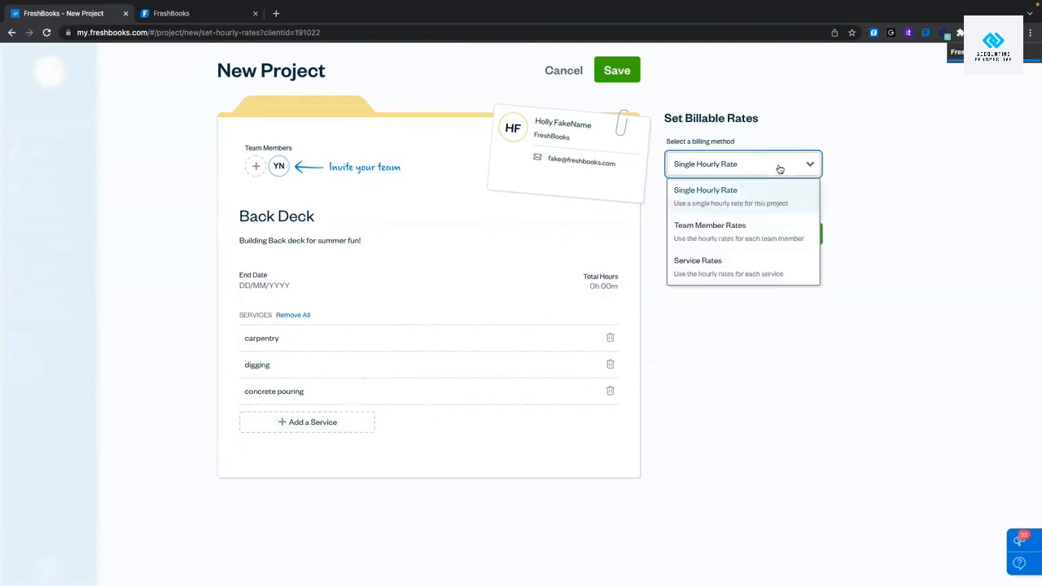
{"action": "left_click", "coordinate": [791, 229]}
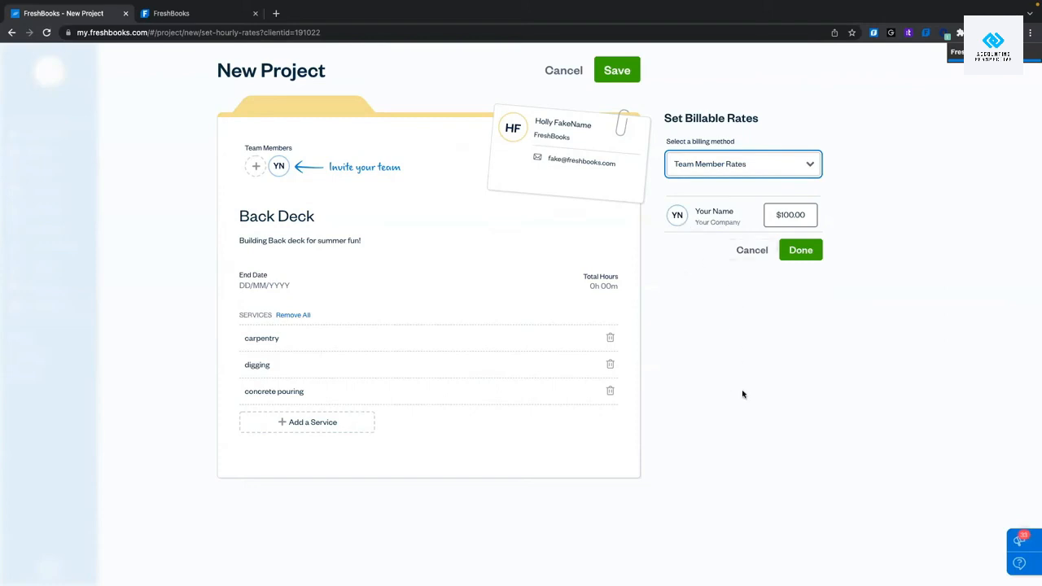
{"action": "left_click", "coordinate": [737, 167]}
{"action": "left_click", "coordinate": [718, 273]}
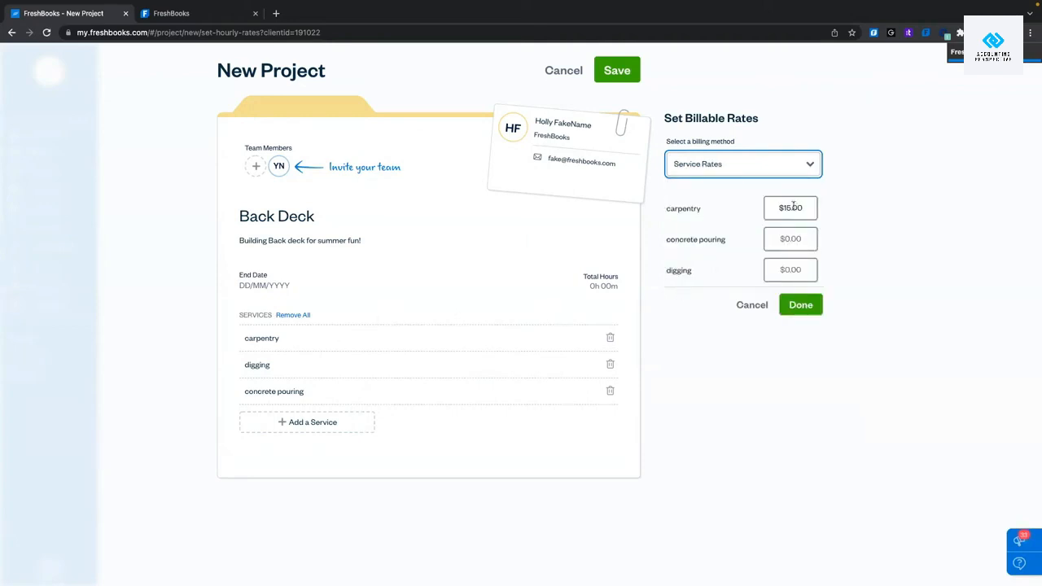
Set hourly rates of $10.00 for concrete pouring and $5.00 for digging, and confirm.
{"action": "left_click", "coordinate": [788, 239]}
{"action": "type", "text": "10"}
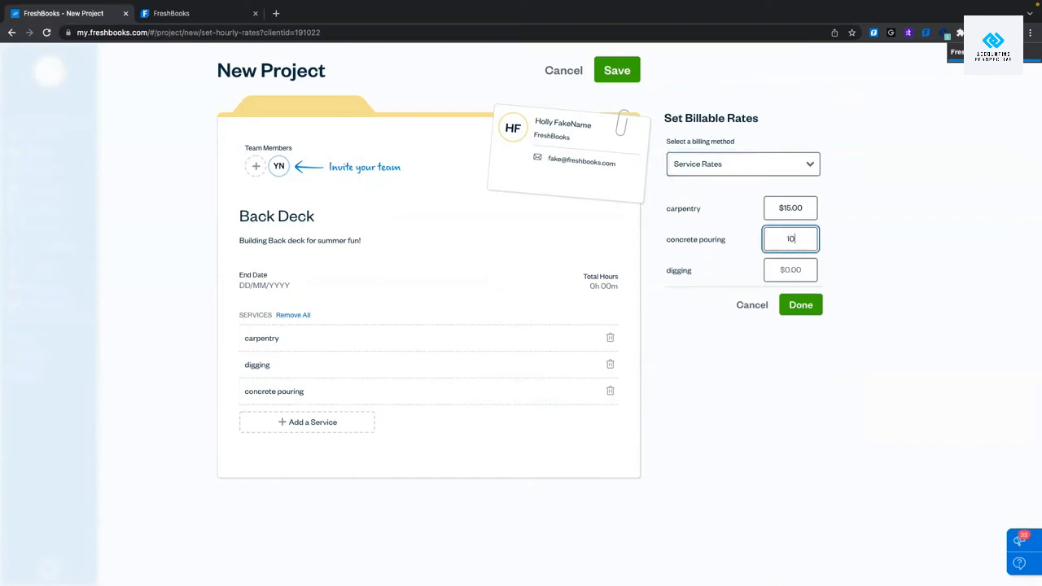
{"action": "left_click", "coordinate": [798, 271]}
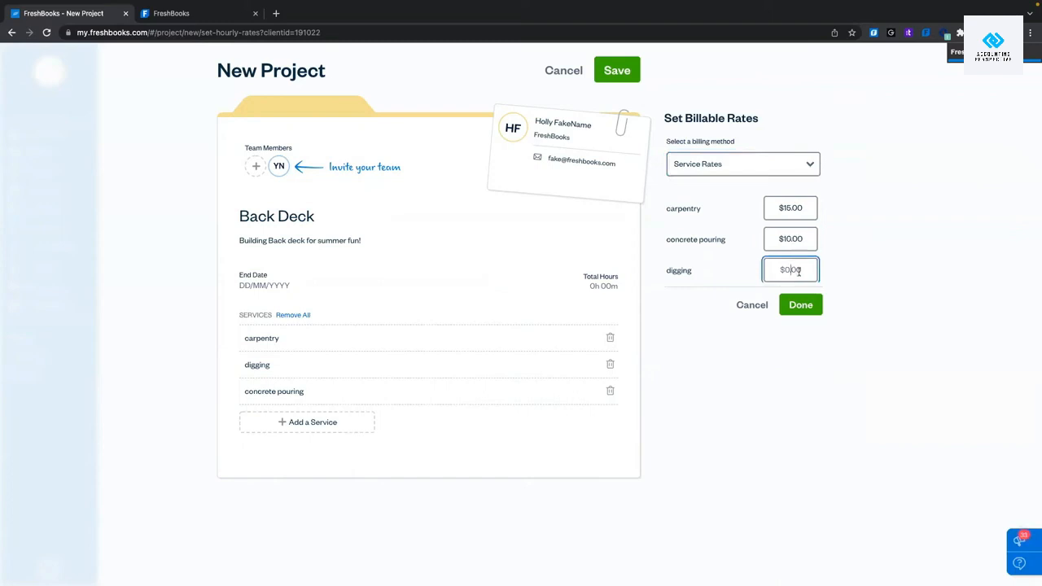
{"action": "type", "text": "15"}
{"action": "key", "text": "BackSpace"}
{"action": "key", "text": "BackSpace"}
{"action": "type", "text": "5"}
{"action": "left_click", "coordinate": [774, 398]}
{"action": "left_click", "coordinate": [801, 305]}
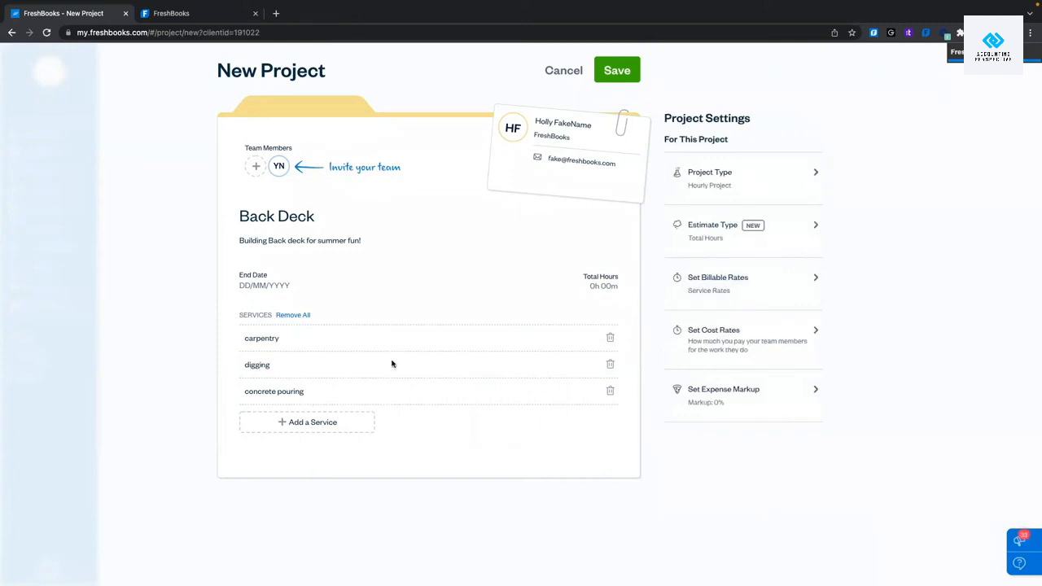
{"action": "left_click", "coordinate": [763, 335]}
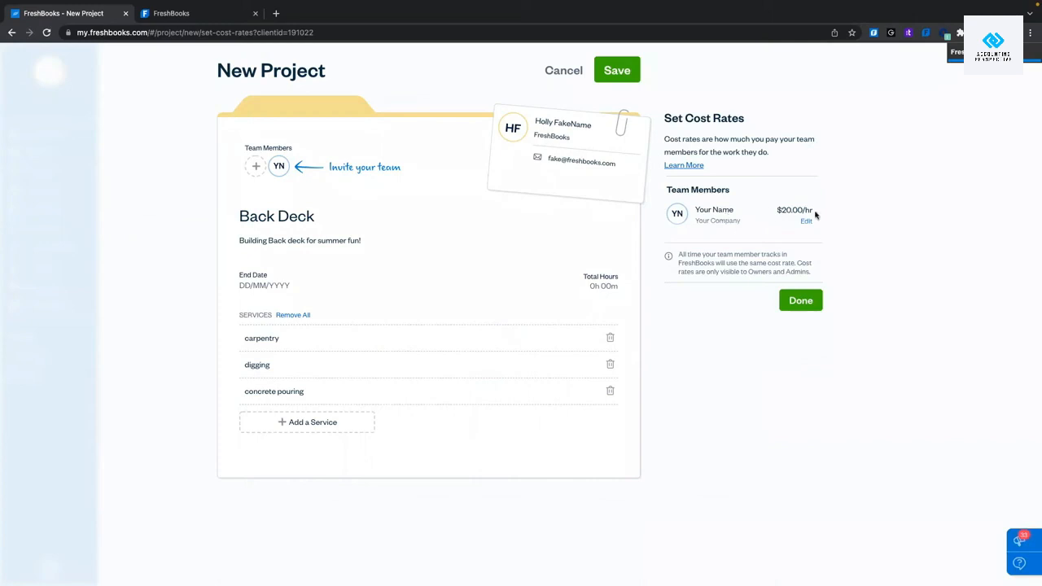
{"action": "left_click", "coordinate": [786, 302]}
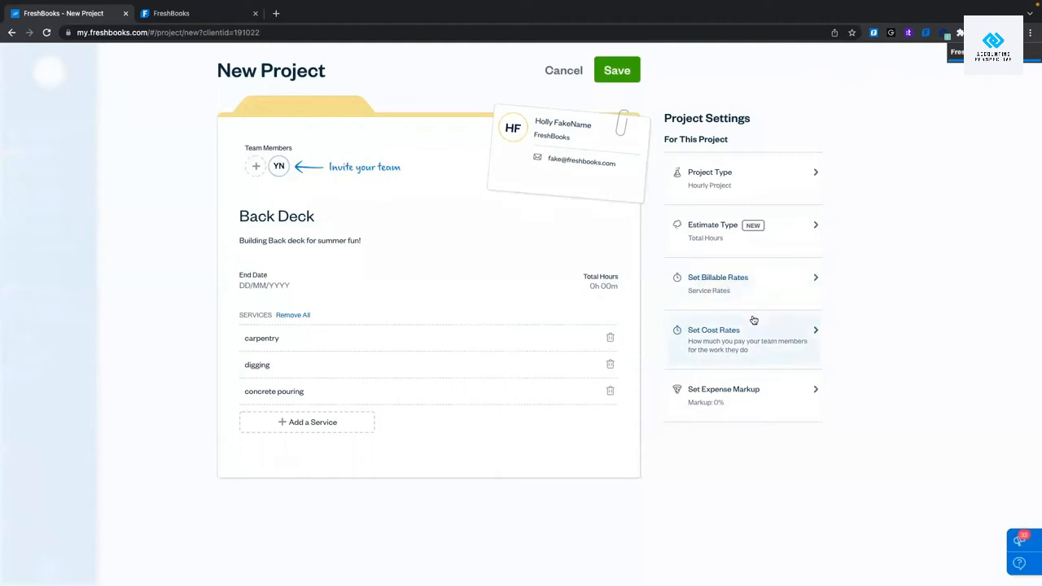
Try 1000 and 999 as expense markup, then clear it and keep the markup at 0%.
{"action": "left_click", "coordinate": [767, 402]}
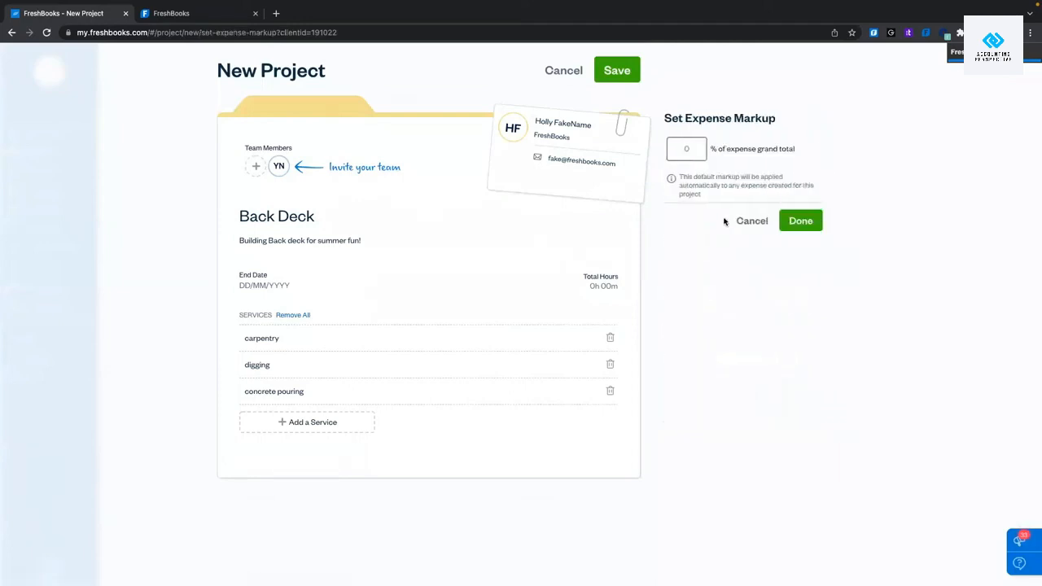
{"action": "left_click", "coordinate": [693, 144]}
{"action": "type", "text": "1000"}
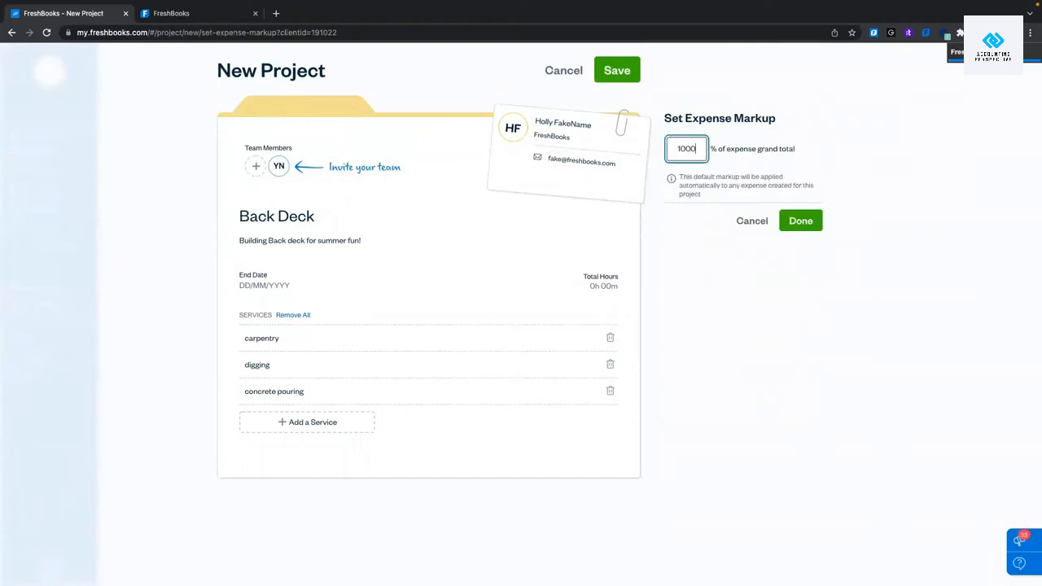
{"action": "key", "text": "BackSpace"}
{"action": "key", "text": "BackSpace"}
{"action": "key", "text": "BackSpace"}
{"action": "key", "text": "BackSpace"}
{"action": "type", "text": "999"}
{"action": "key", "text": "BackSpace"}
{"action": "key", "text": "BackSpace"}
{"action": "key", "text": "BackSpace"}
{"action": "left_click", "coordinate": [704, 265]}
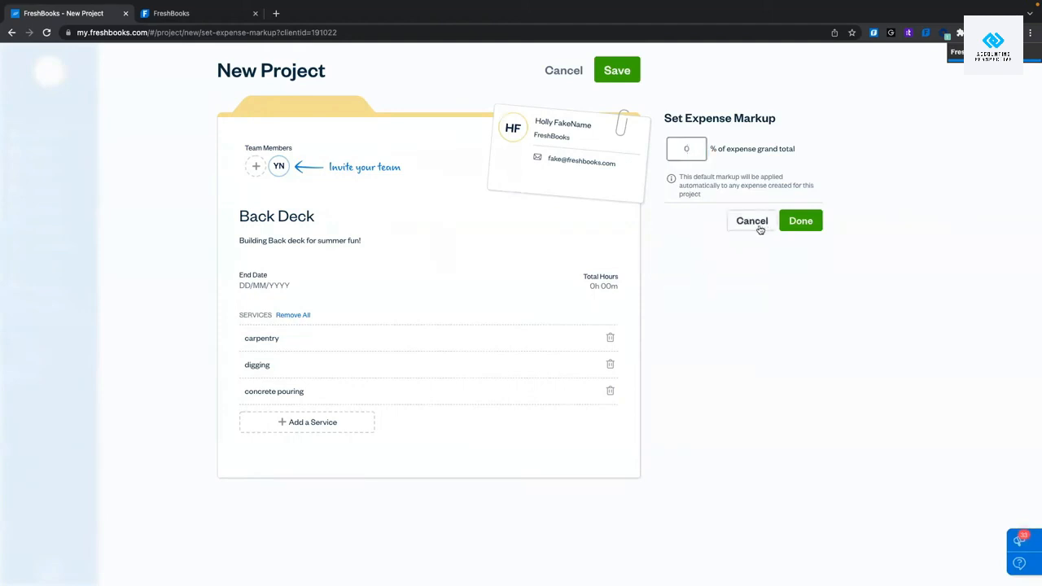
{"action": "left_click", "coordinate": [759, 229]}
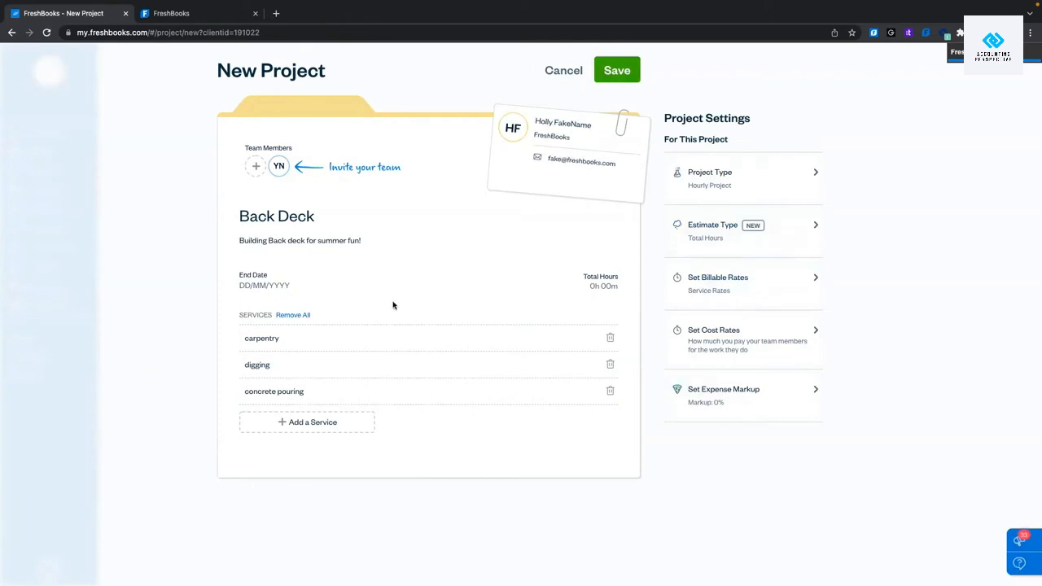
Save the Back Deck project, check its Profitability chart, then return to Hours Logged.
{"action": "left_click", "coordinate": [634, 75]}
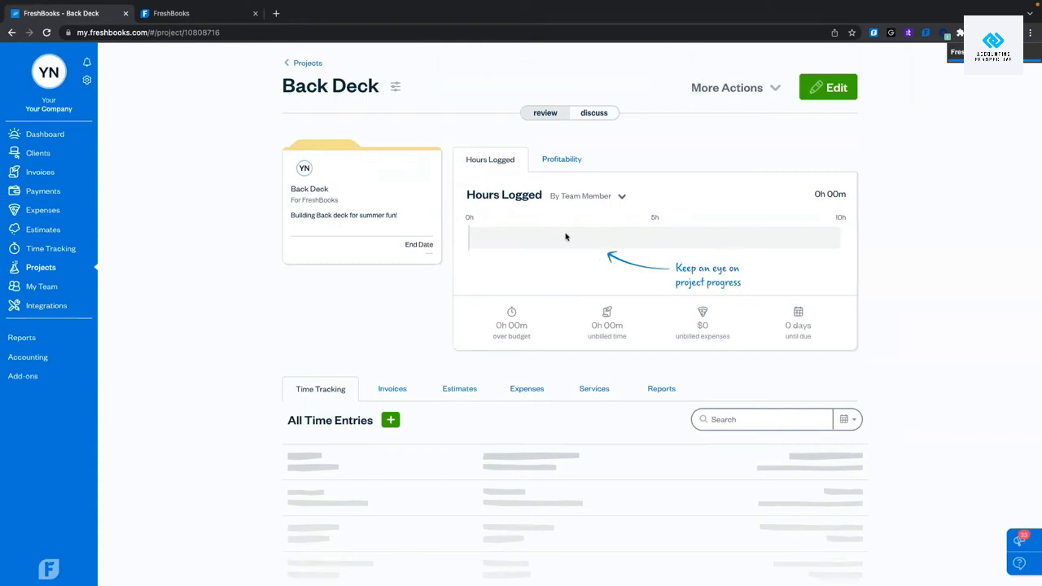
{"action": "left_click", "coordinate": [574, 161]}
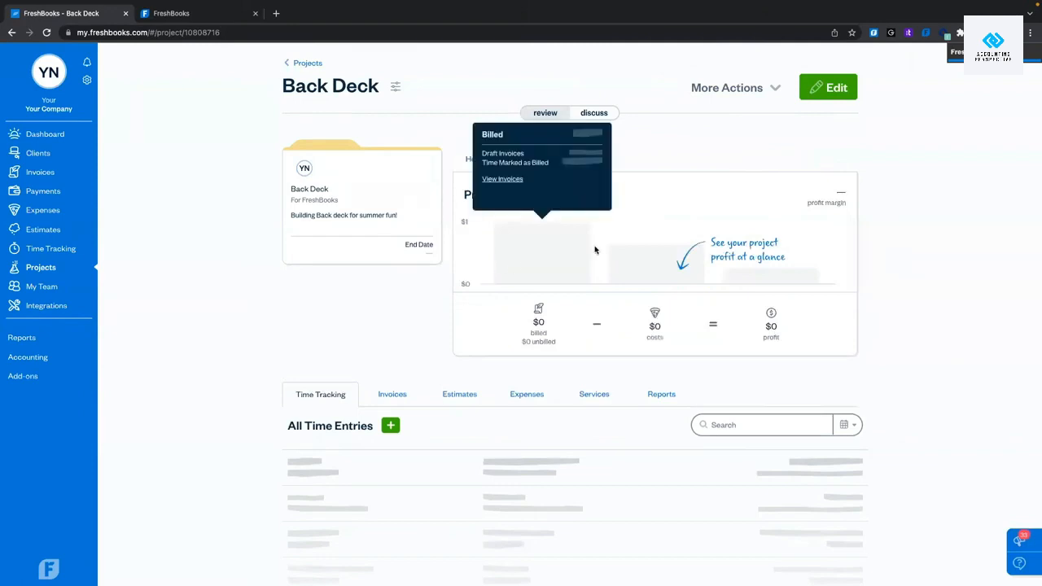
{"action": "mouse_move", "coordinate": [538, 270]}
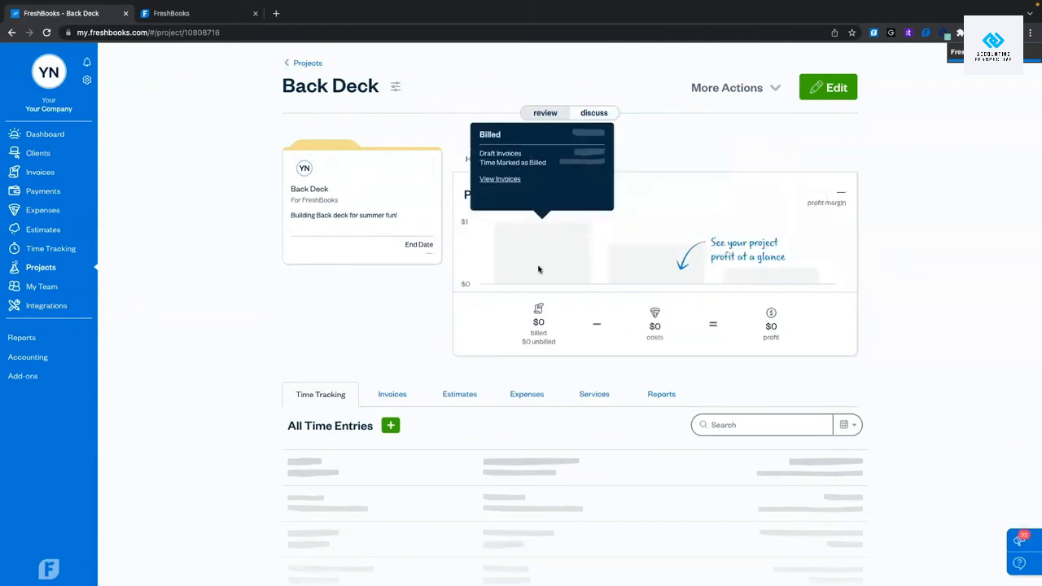
{"action": "mouse_move", "coordinate": [788, 274]}
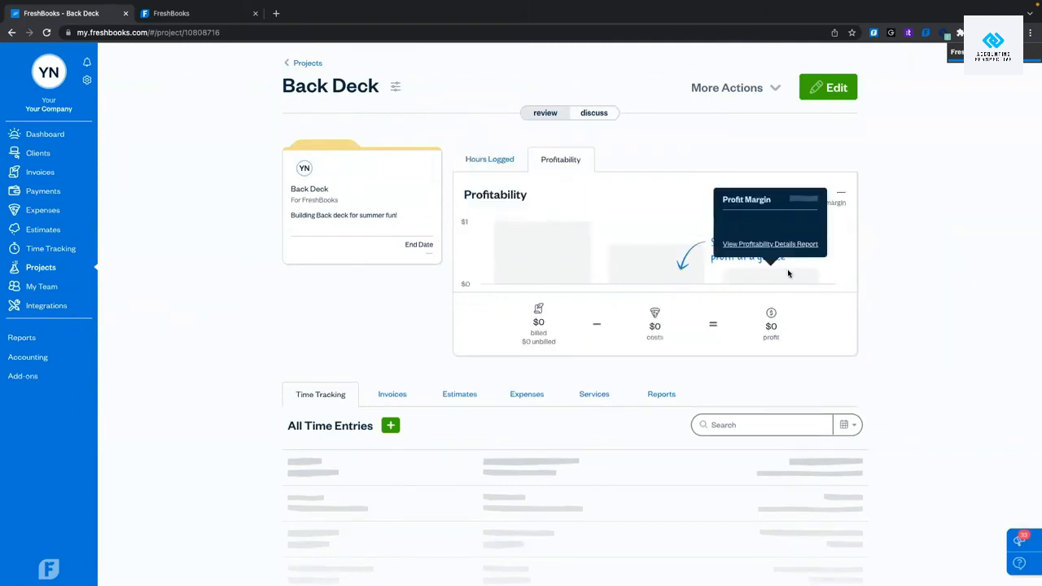
{"action": "left_click", "coordinate": [478, 158]}
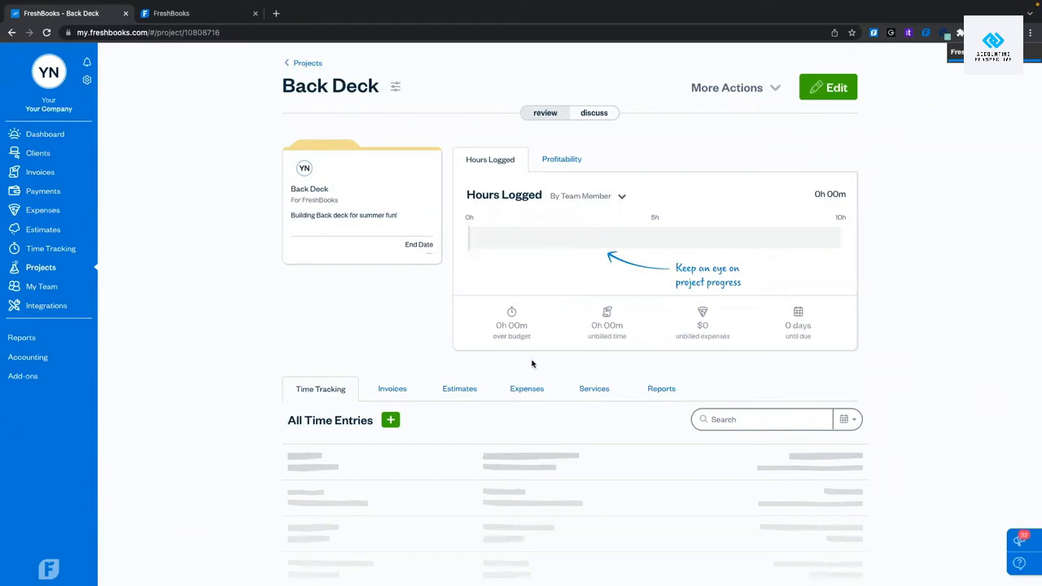
Leave the project's expense form via the Dashboard and reach the empty Expenses page.
{"action": "left_click", "coordinate": [524, 390]}
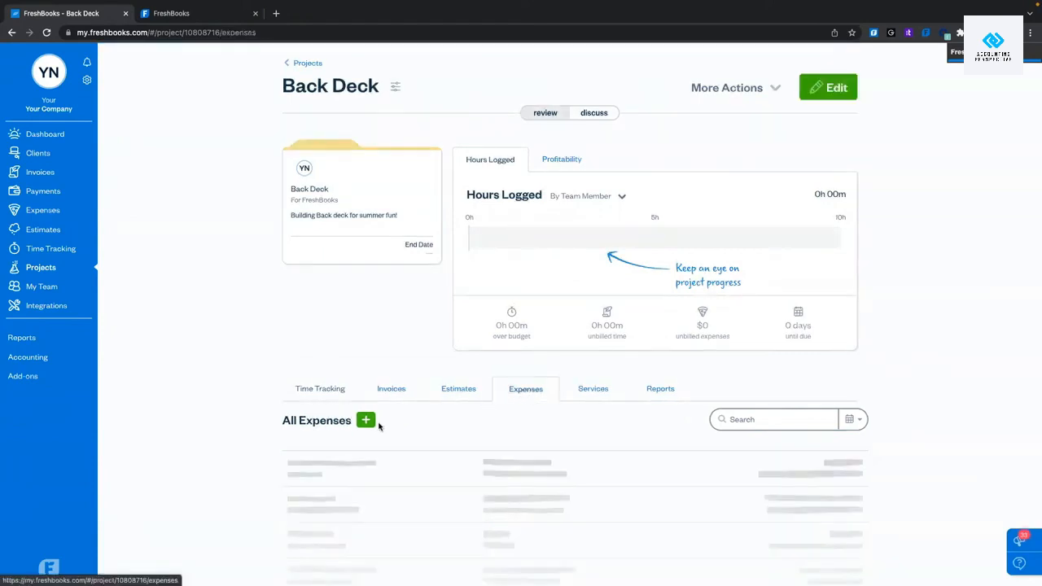
{"action": "left_click", "coordinate": [369, 422]}
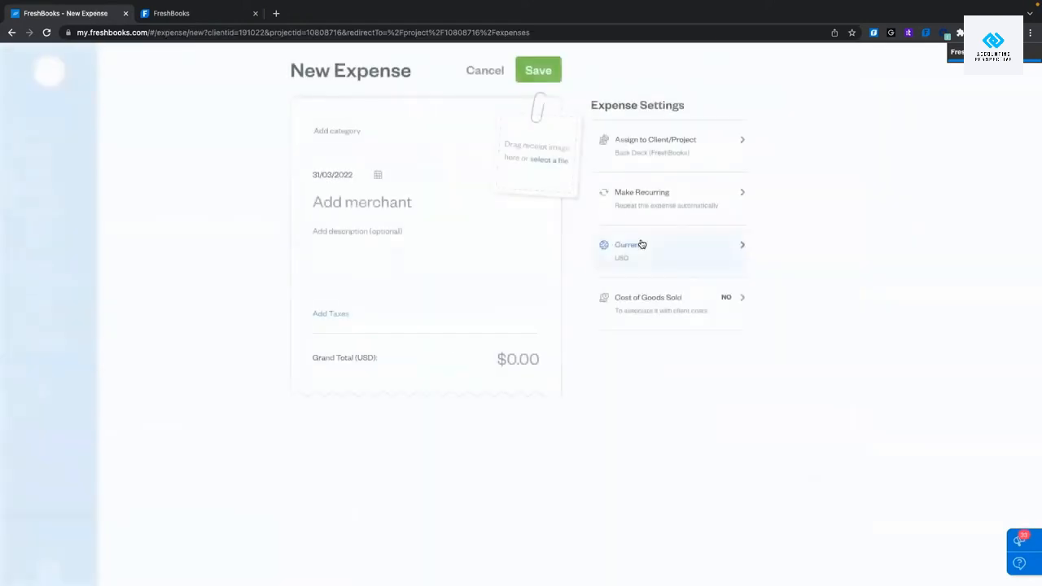
{"action": "left_click", "coordinate": [483, 71]}
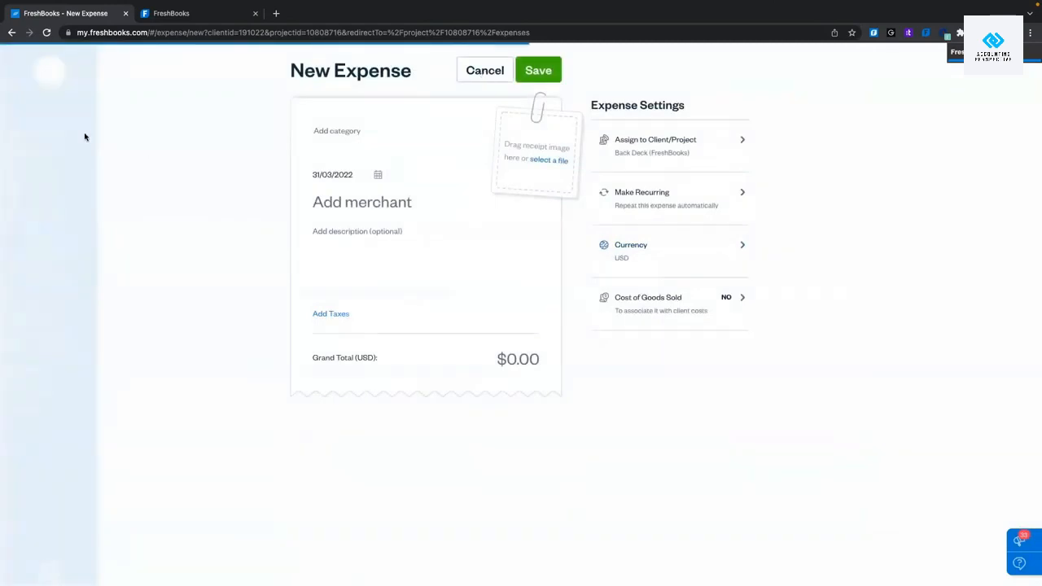
{"action": "left_click", "coordinate": [60, 135]}
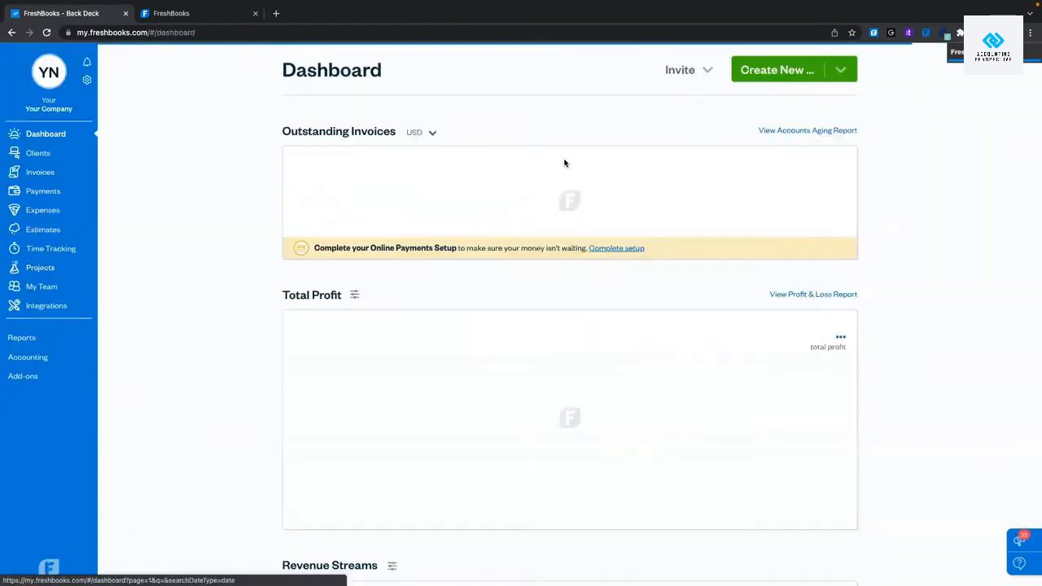
{"action": "left_click", "coordinate": [769, 74]}
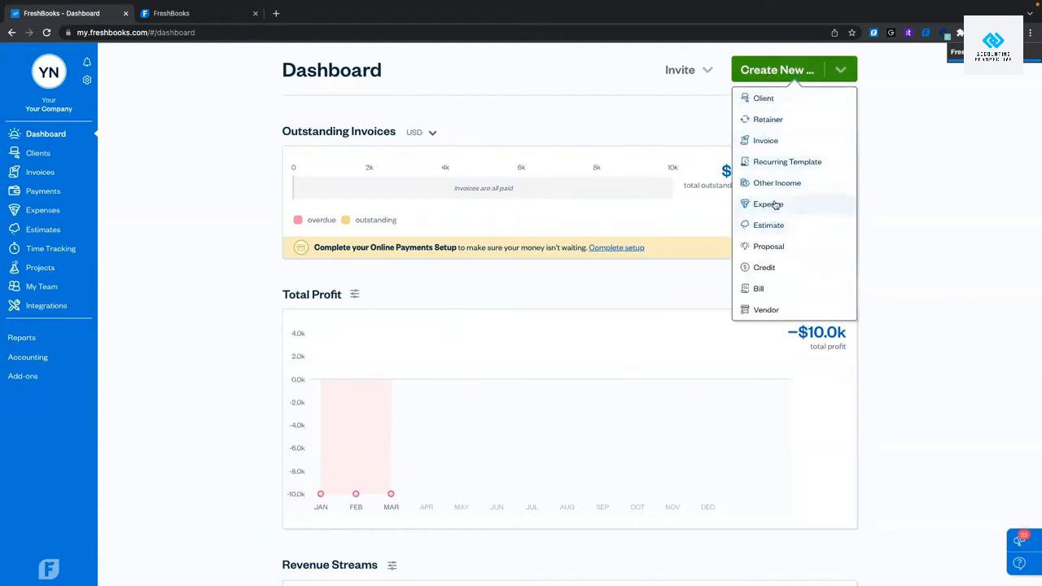
{"action": "left_click", "coordinate": [48, 214]}
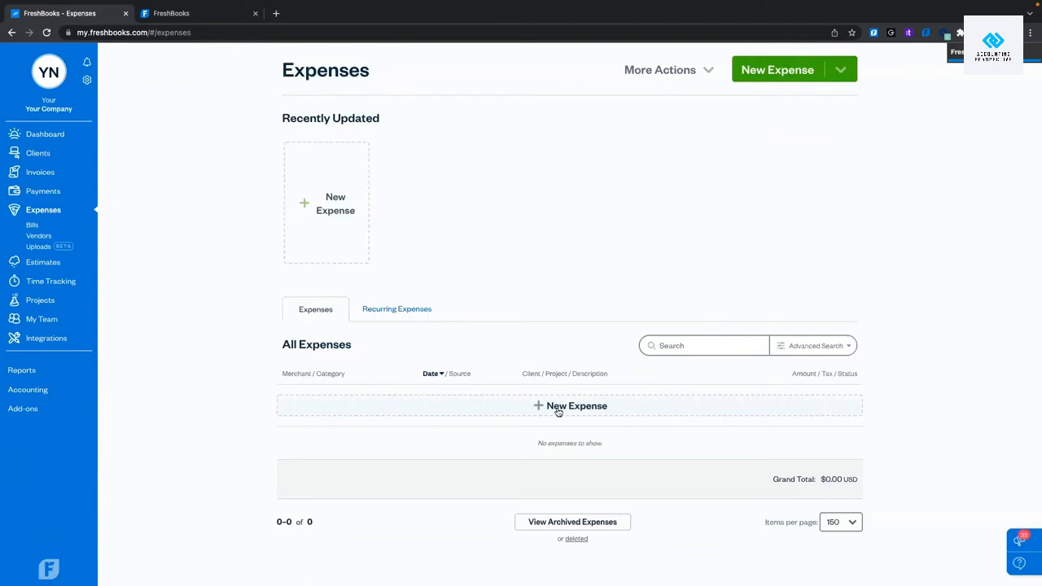
Start a new inline expense with Home Depot as the merchant.
{"action": "left_click", "coordinate": [530, 407]}
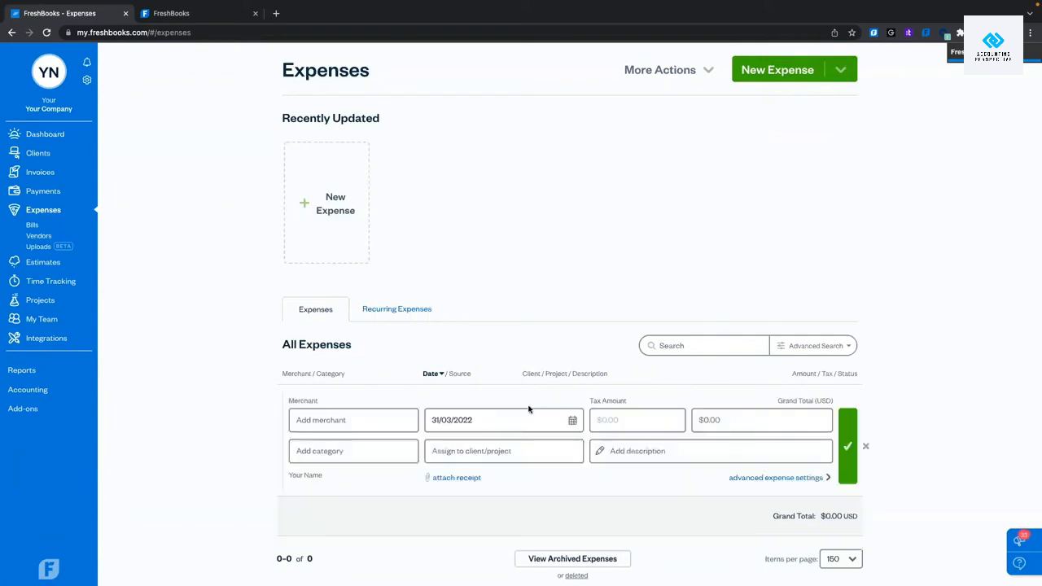
{"action": "scroll", "coordinate": [528, 409], "scroll_direction": "down", "scroll_amount": 2}
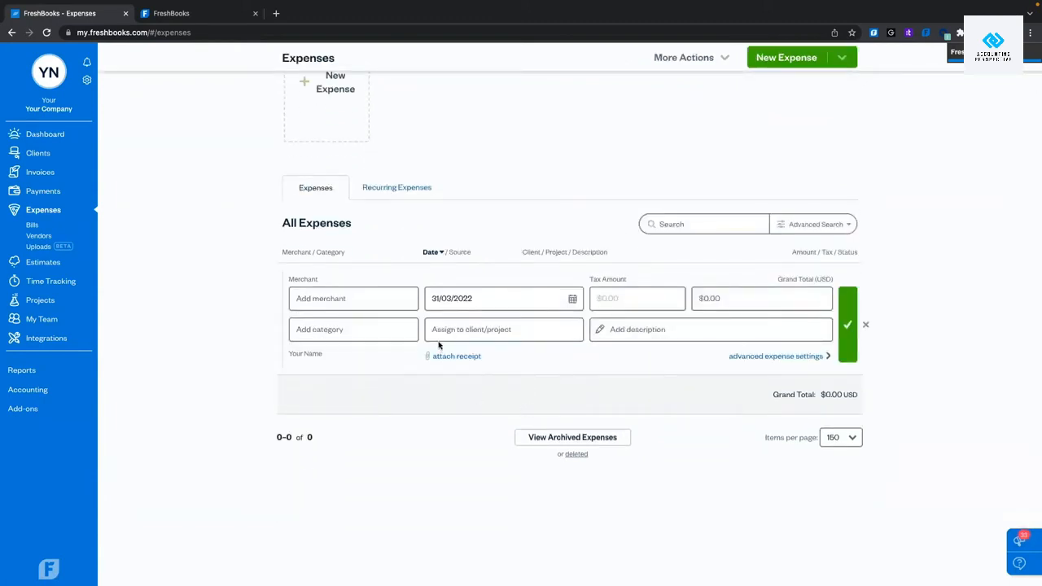
{"action": "left_click", "coordinate": [342, 299]}
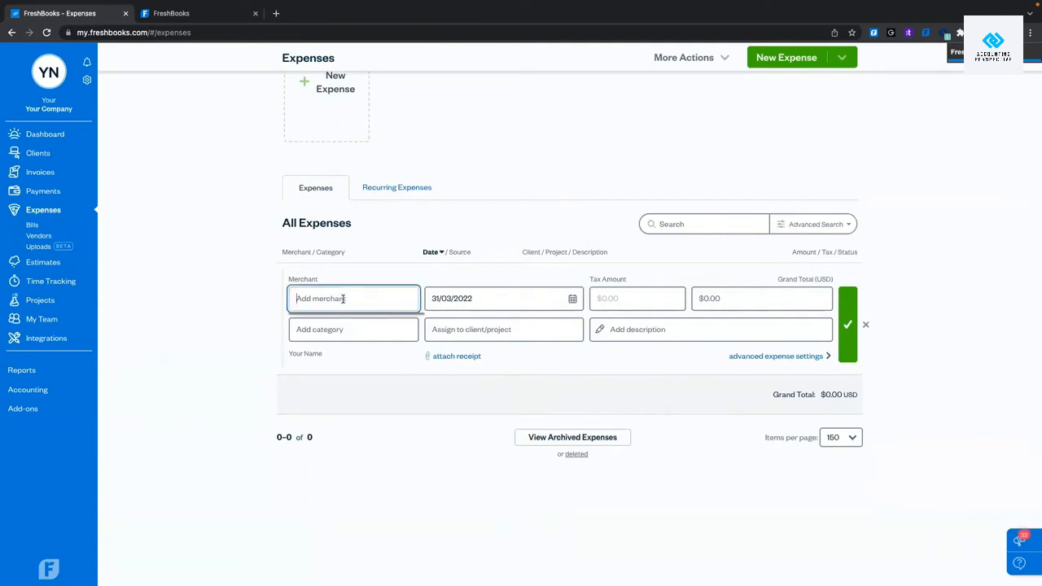
{"action": "type", "text": "Ome D"}
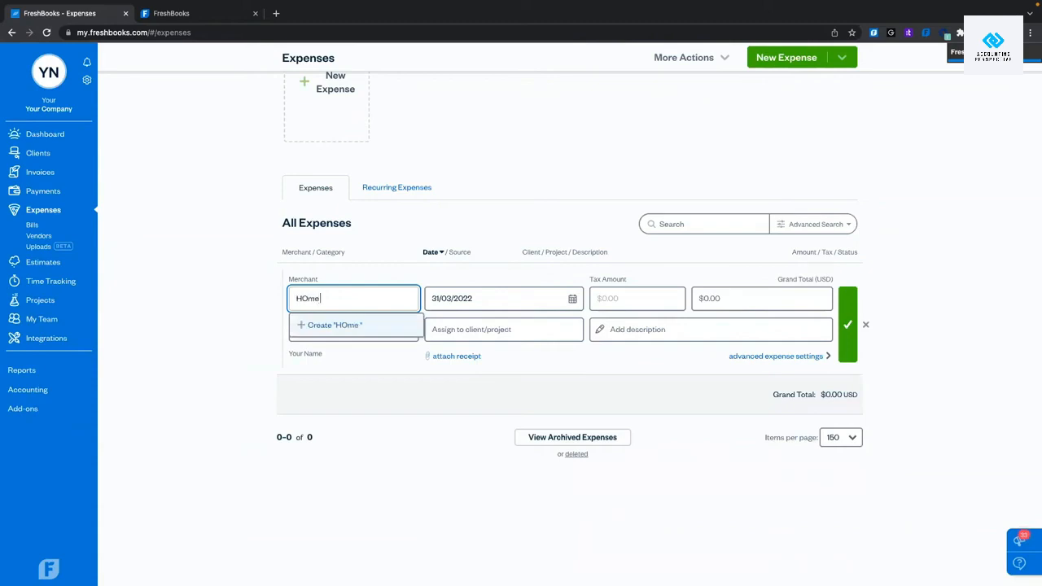
{"action": "key", "text": "BackSpace"}
{"action": "key", "text": "BackSpace"}
{"action": "key", "text": "BackSpace"}
{"action": "key", "text": "BackSpace"}
{"action": "key", "text": "BackSpace"}
{"action": "type", "text": "ome Depot"}
{"action": "left_click", "coordinate": [315, 326]}
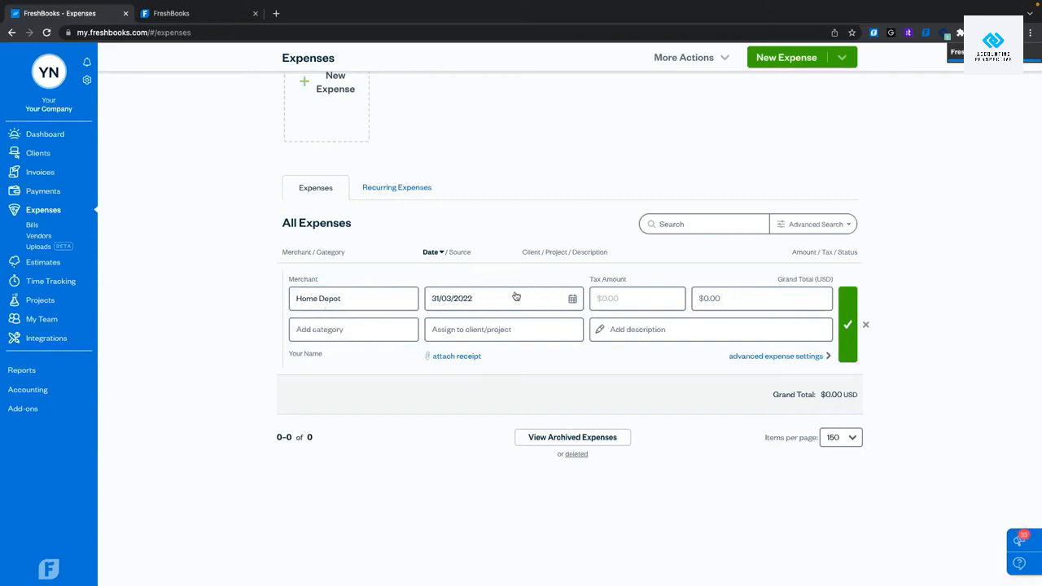
Keep the expense date 31/03/2022 and enter a $100.00 grand total.
{"action": "left_click", "coordinate": [572, 299]}
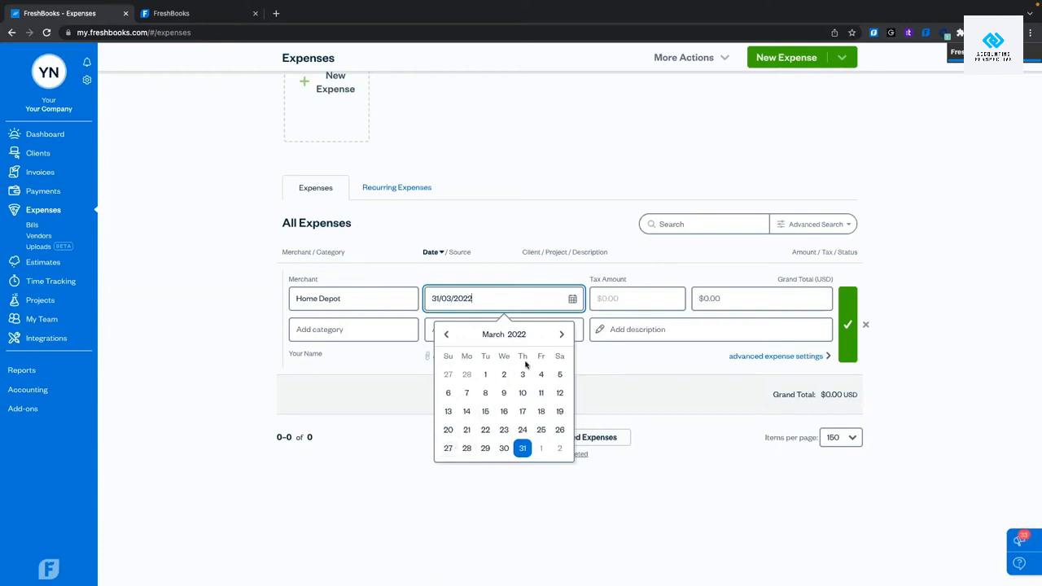
{"action": "left_click", "coordinate": [521, 449]}
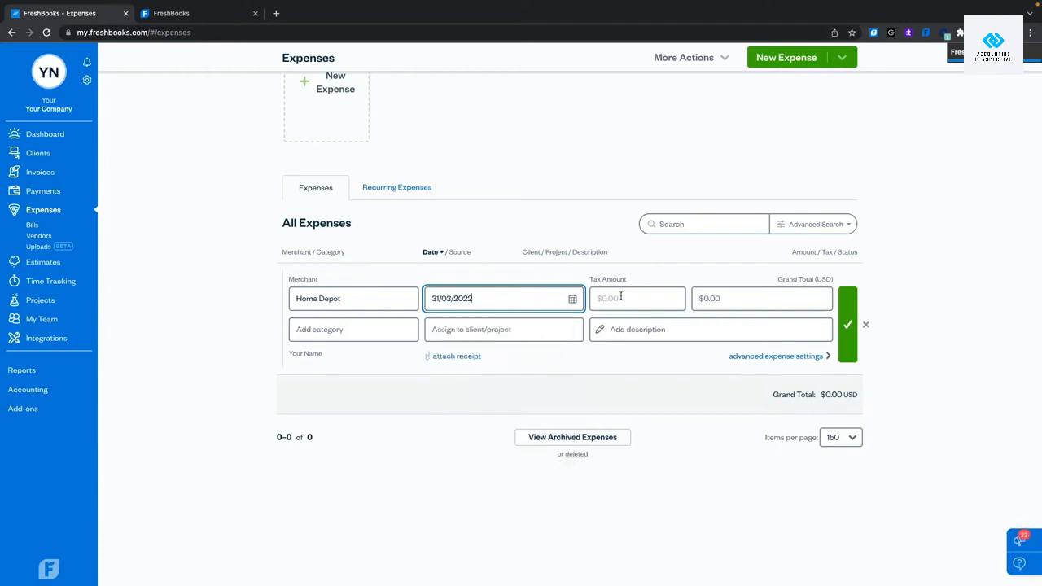
{"action": "left_click", "coordinate": [716, 298]}
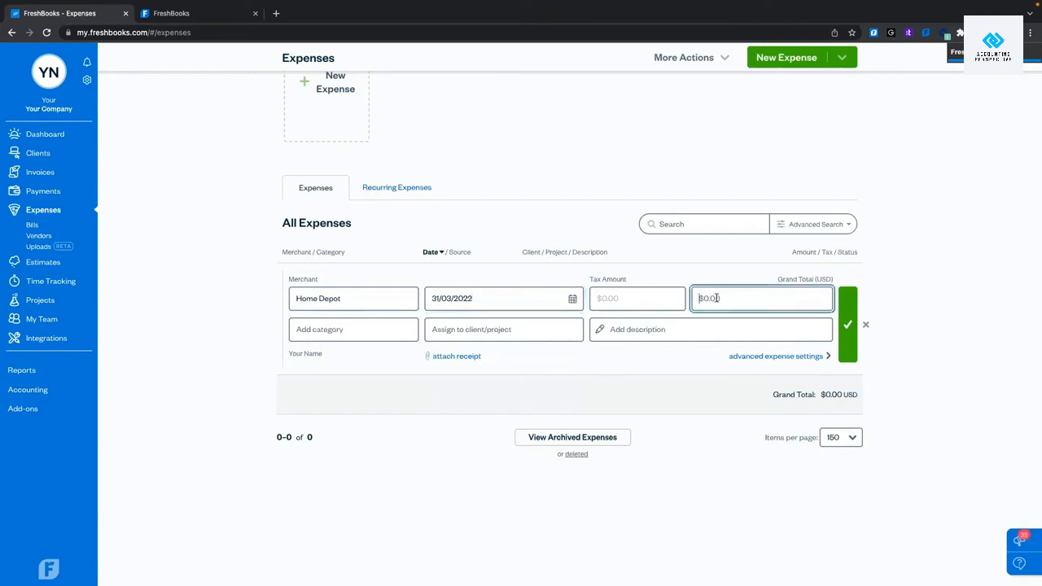
{"action": "type", "text": "100"}
{"action": "left_click", "coordinate": [334, 329]}
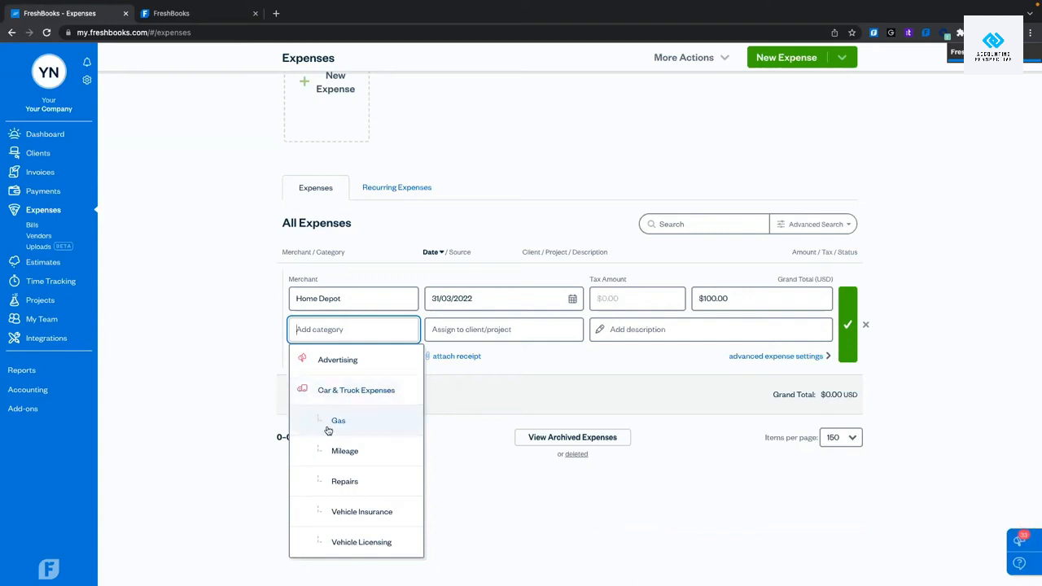
Browse the expense categories, then type Lumber2 as a new category name.
{"action": "scroll", "coordinate": [346, 423], "scroll_direction": "down", "scroll_amount": 3}
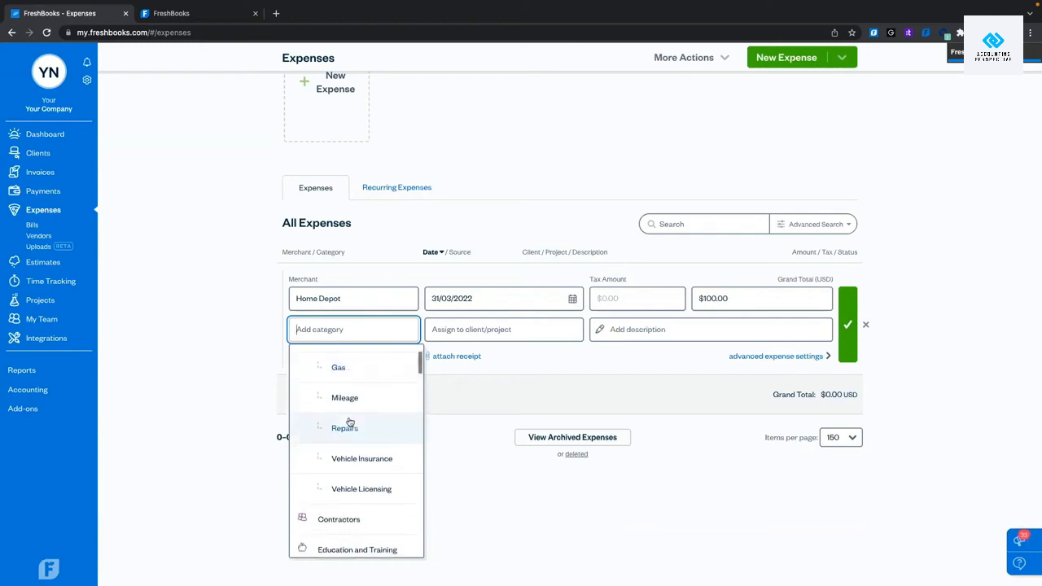
{"action": "scroll", "coordinate": [349, 421], "scroll_direction": "down", "scroll_amount": 10}
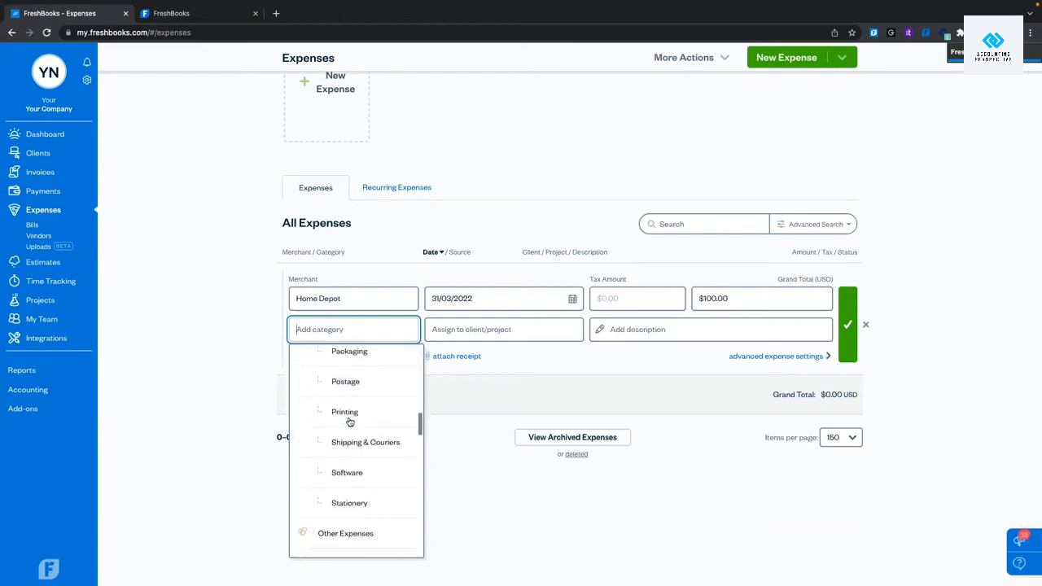
{"action": "scroll", "coordinate": [350, 421], "scroll_direction": "down", "scroll_amount": 8}
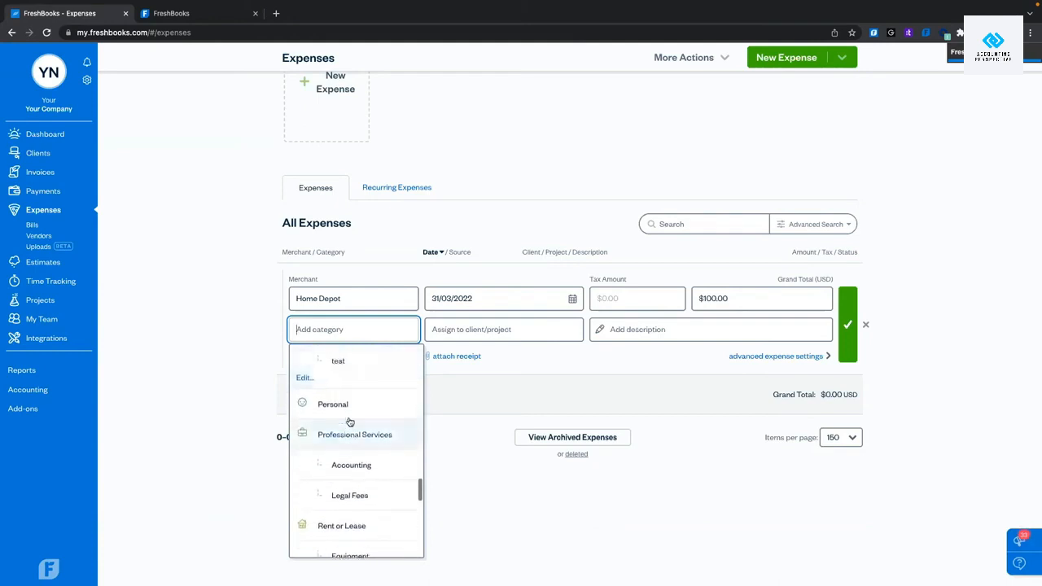
{"action": "scroll", "coordinate": [340, 407], "scroll_direction": "down", "scroll_amount": 4}
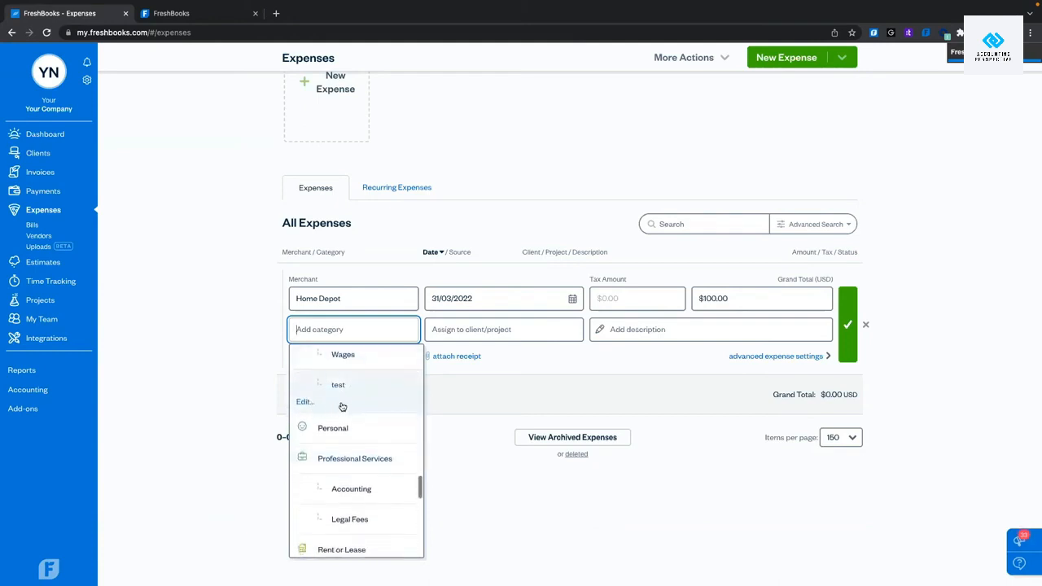
{"action": "scroll", "coordinate": [342, 407], "scroll_direction": "down", "scroll_amount": 5}
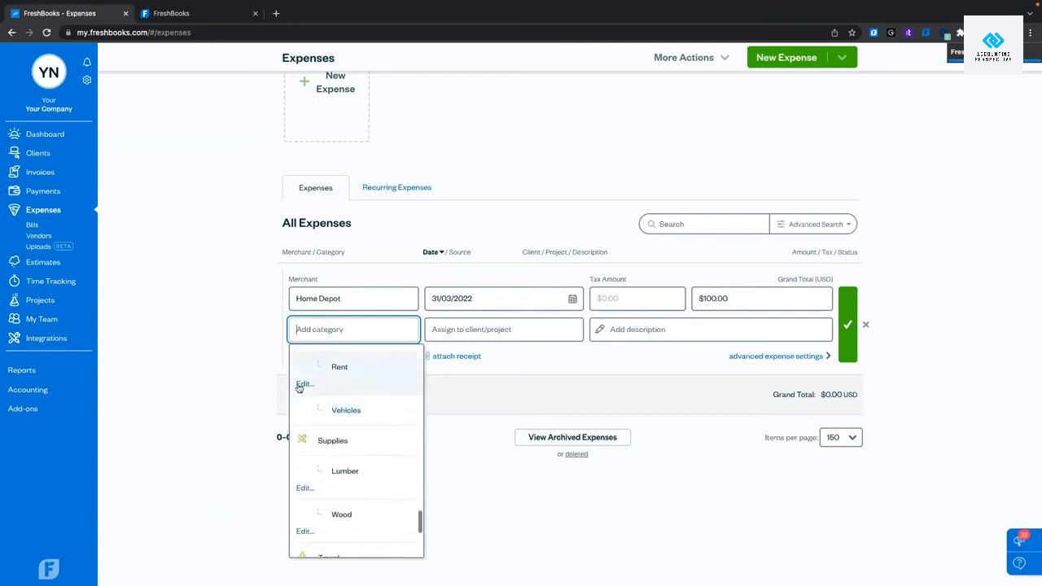
{"action": "scroll", "coordinate": [337, 381], "scroll_direction": "down", "scroll_amount": 1}
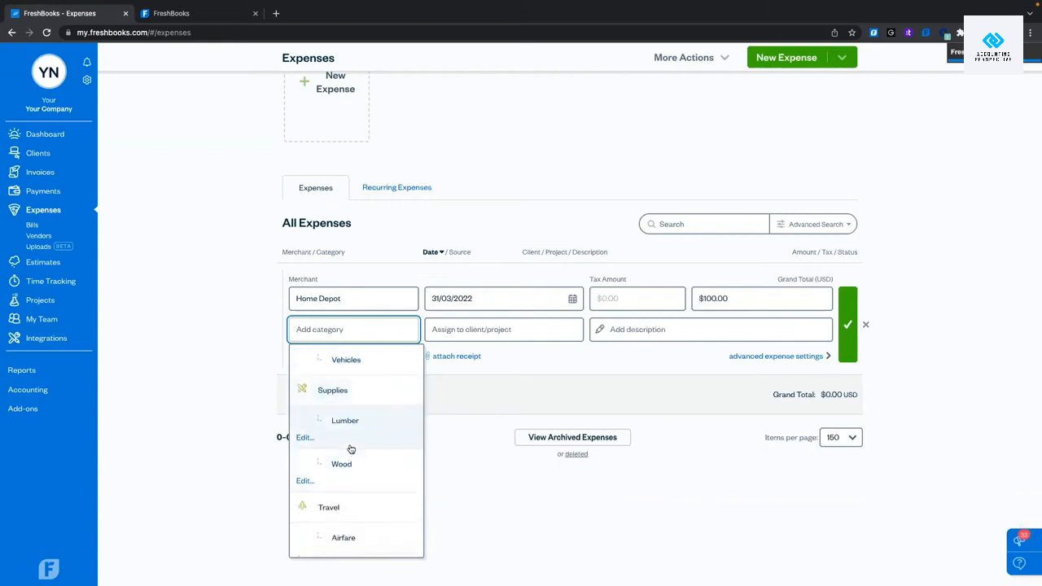
{"action": "scroll", "coordinate": [346, 449], "scroll_direction": "up", "scroll_amount": 6}
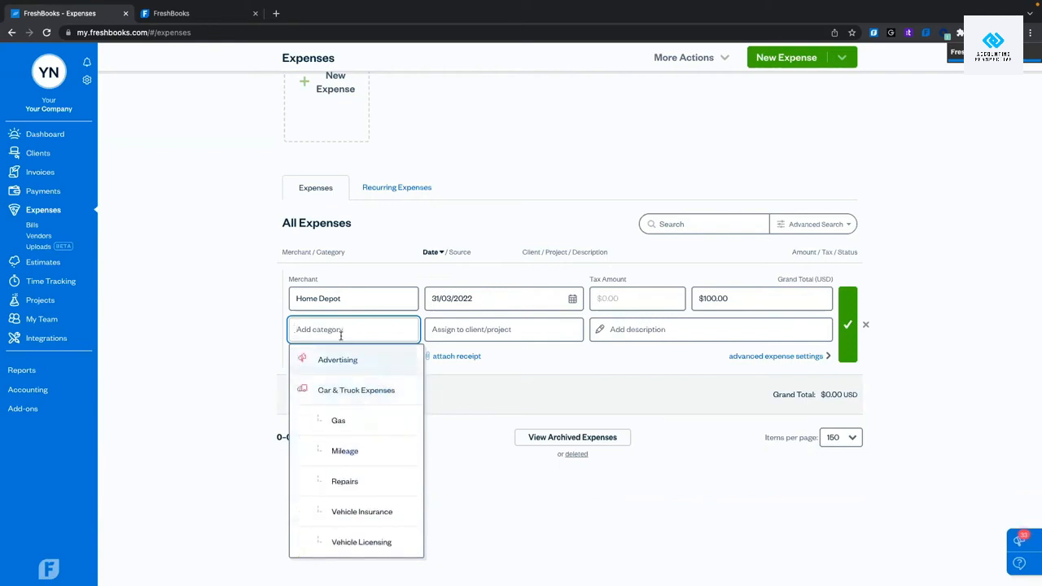
{"action": "type", "text": "Lumber"}
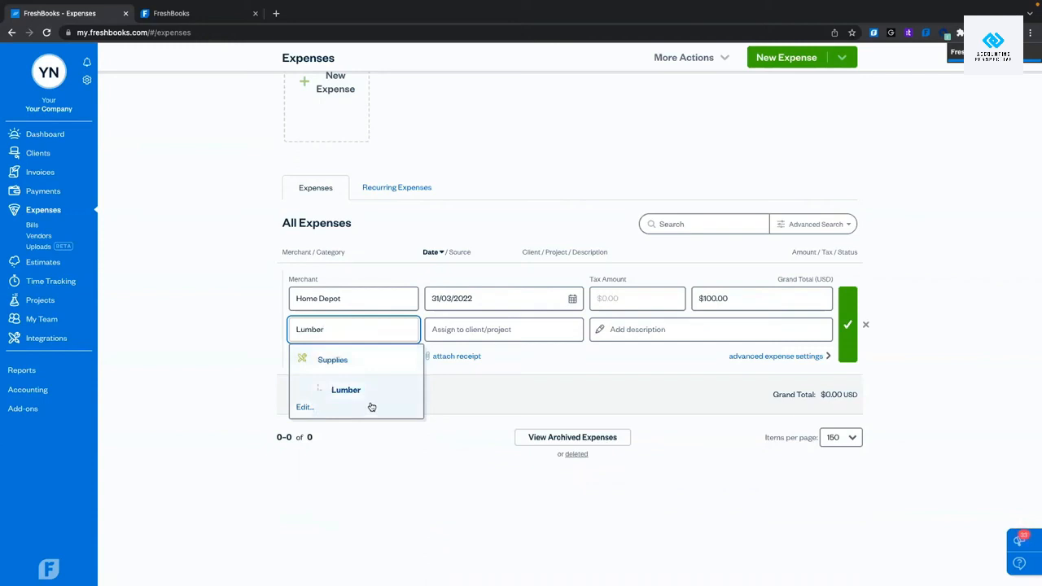
{"action": "type", "text": "2"}
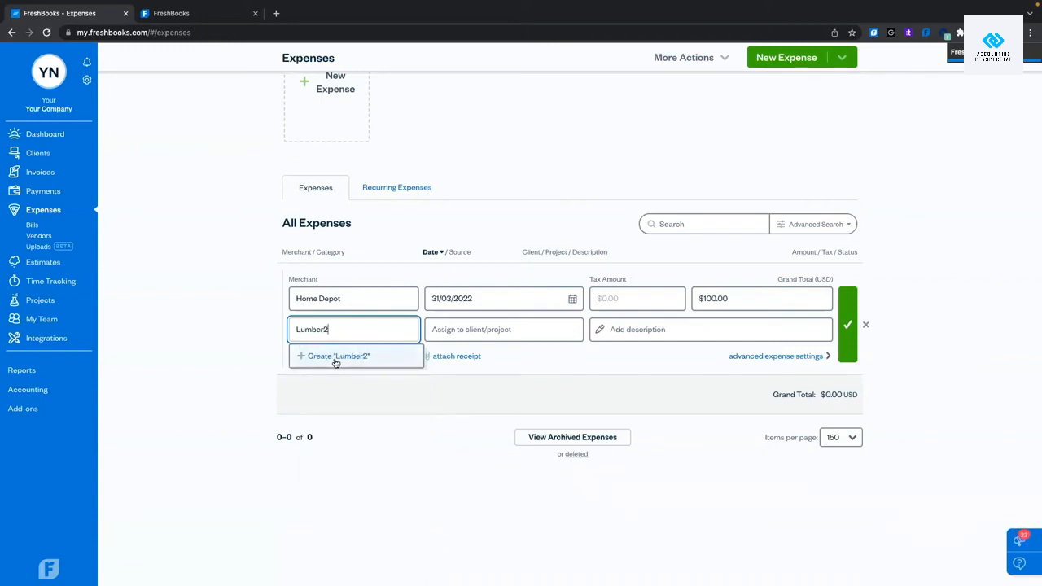
{"action": "left_click", "coordinate": [306, 362]}
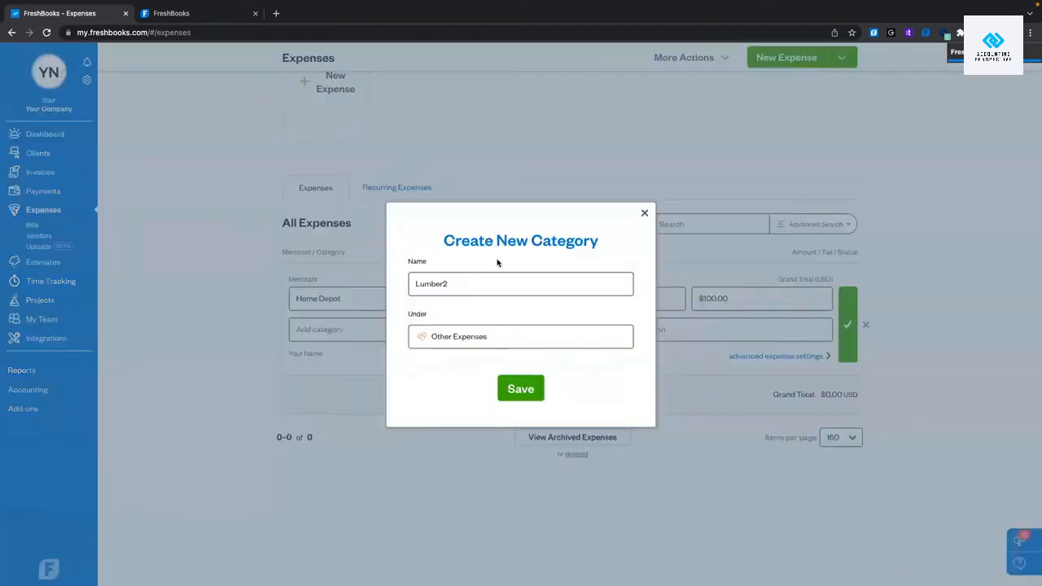
{"action": "left_click", "coordinate": [482, 335]}
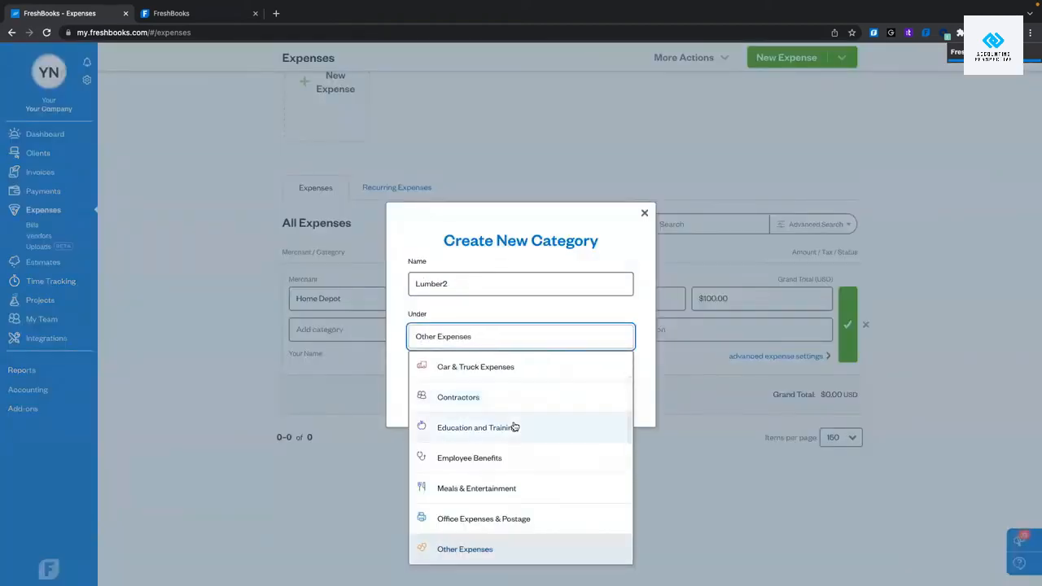
{"action": "scroll", "coordinate": [514, 426], "scroll_direction": "down", "scroll_amount": 3}
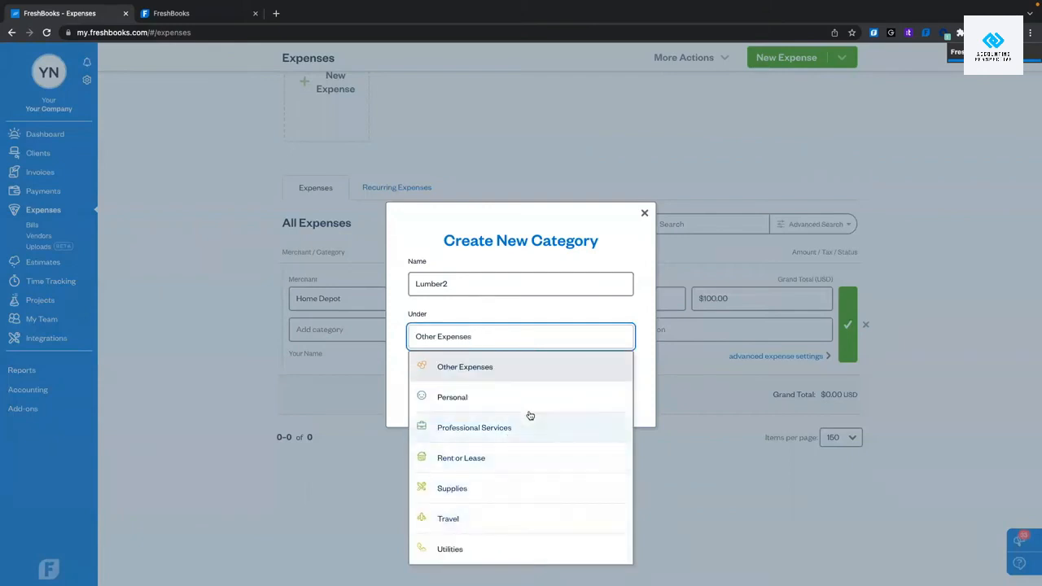
{"action": "scroll", "coordinate": [514, 460], "scroll_direction": "up", "scroll_amount": 3}
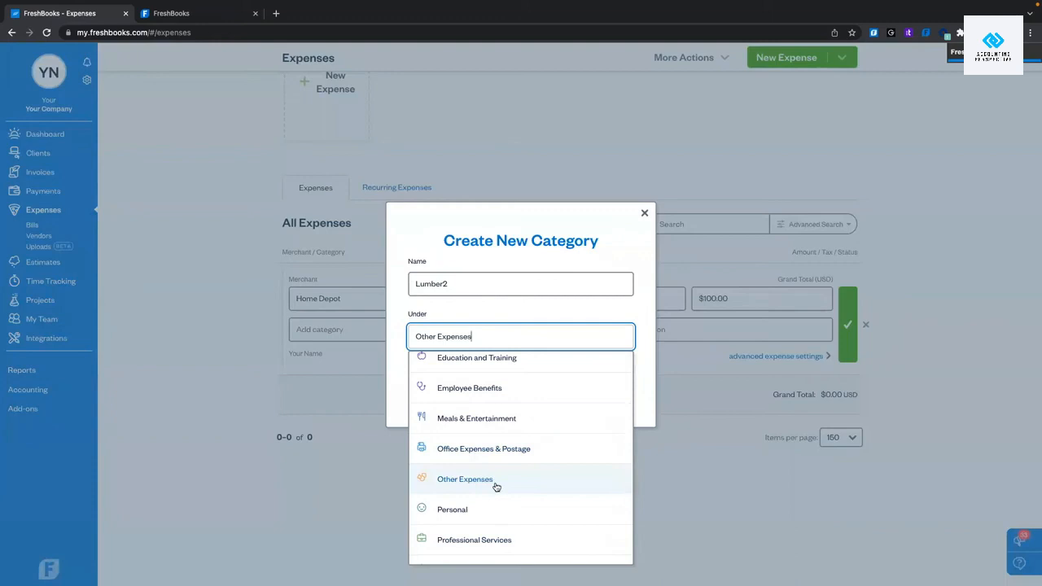
{"action": "left_click", "coordinate": [496, 486]}
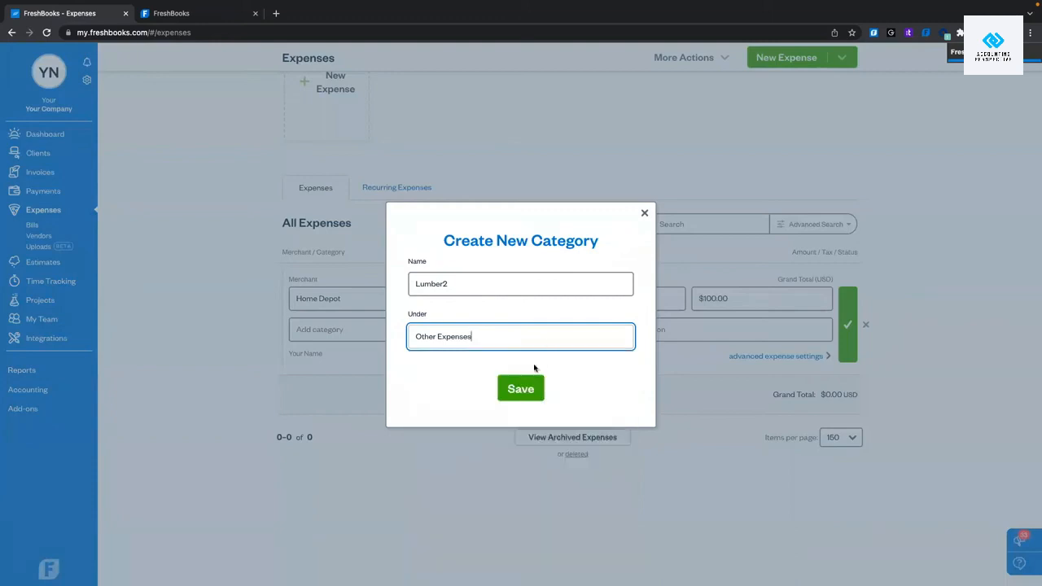
{"action": "left_click", "coordinate": [645, 214]}
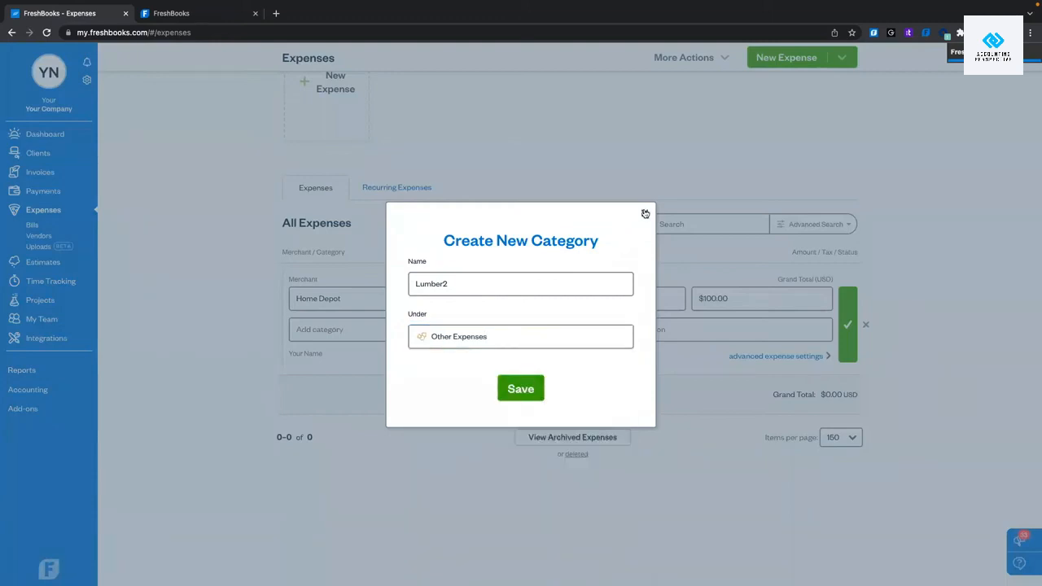
{"action": "left_click", "coordinate": [345, 332]}
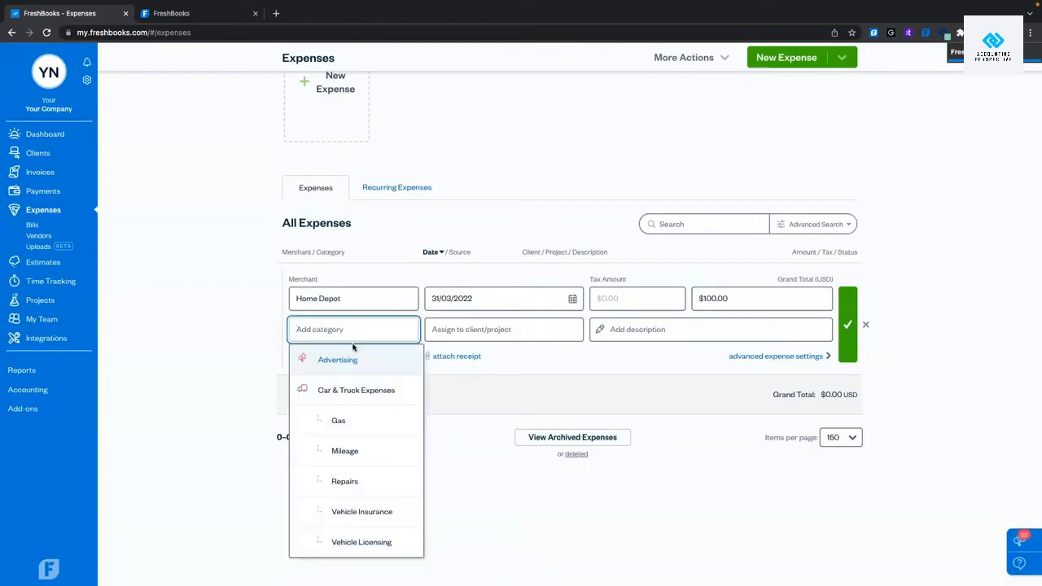
File the Home Depot expense under the Wood category.
{"action": "scroll", "coordinate": [353, 407], "scroll_direction": "down", "scroll_amount": 10}
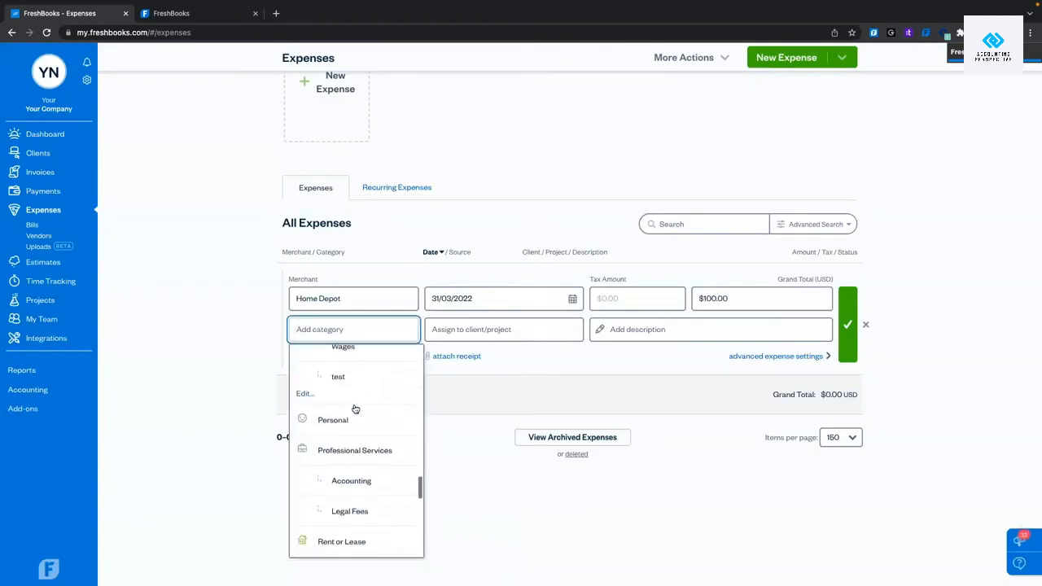
{"action": "scroll", "coordinate": [355, 409], "scroll_direction": "down", "scroll_amount": 10}
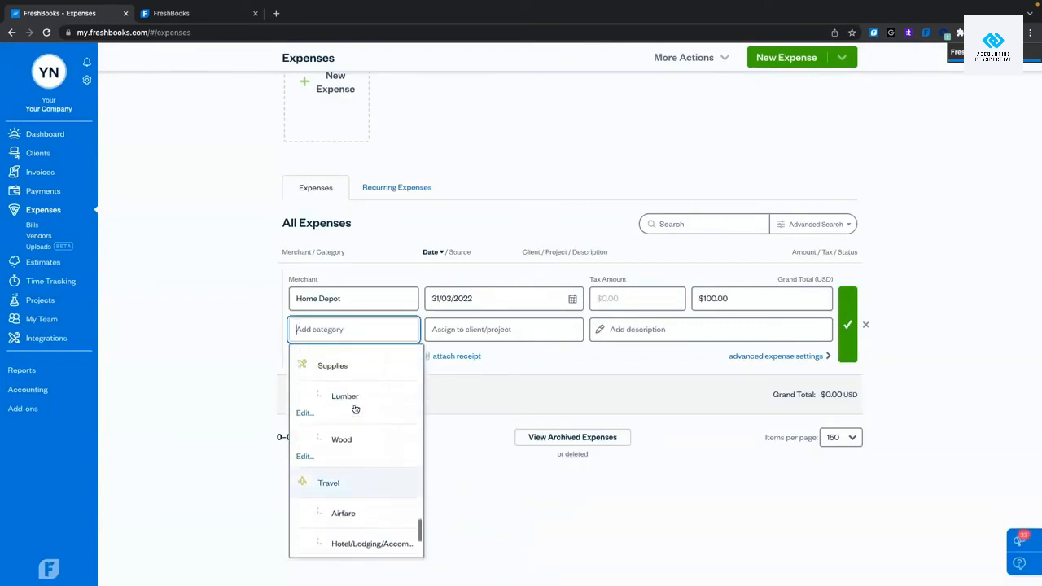
{"action": "left_click", "coordinate": [346, 446]}
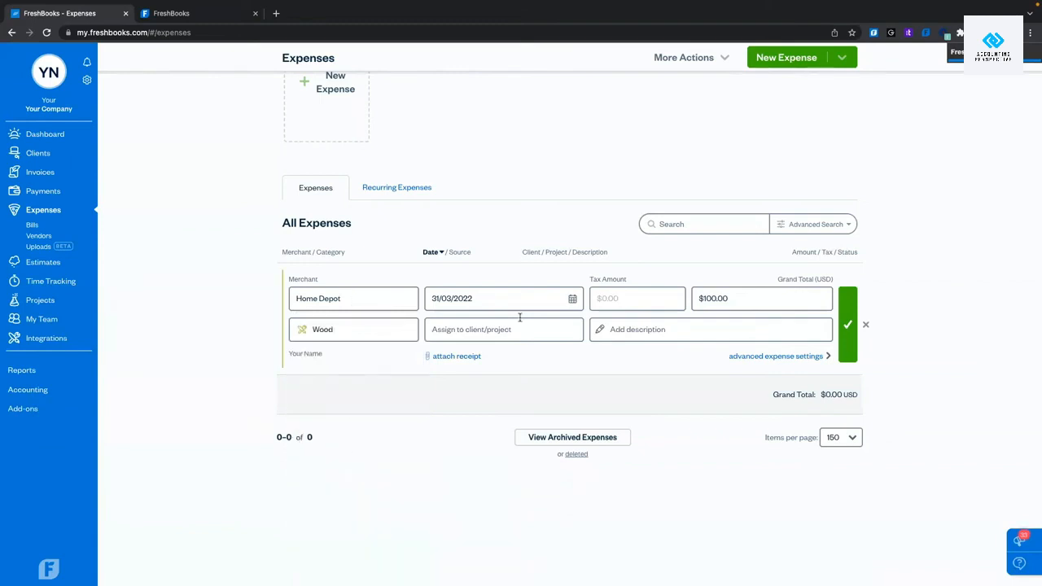
Give the expense the description '2 x 4s'.
{"action": "left_click", "coordinate": [634, 327]}
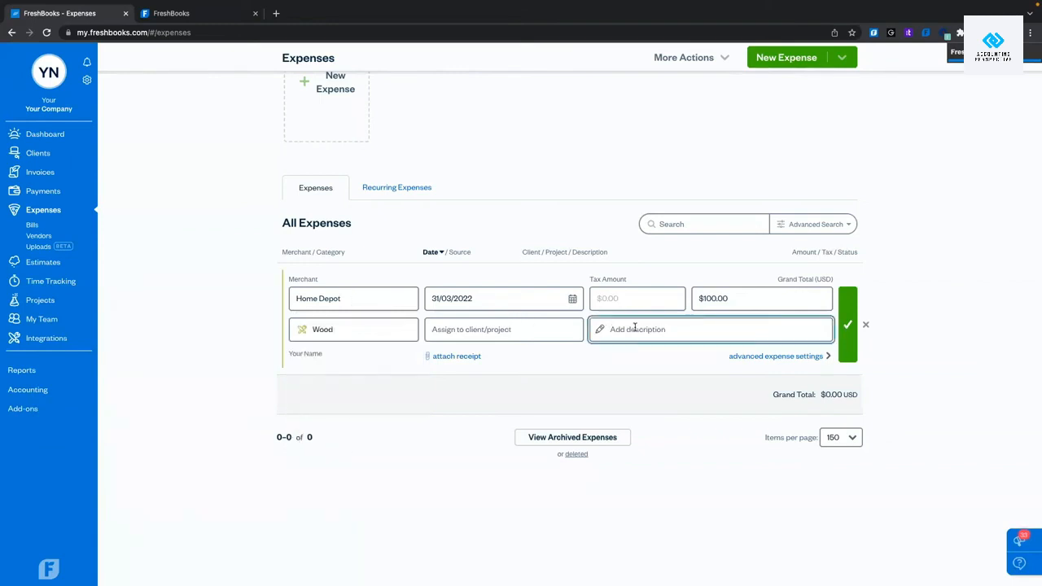
{"action": "type", "text": "2 "}
{"action": "type", "text": "x 4"}
{"action": "type", "text": " x"}
{"action": "type", "text": " 4s"}
{"action": "left_click", "coordinate": [403, 499]}
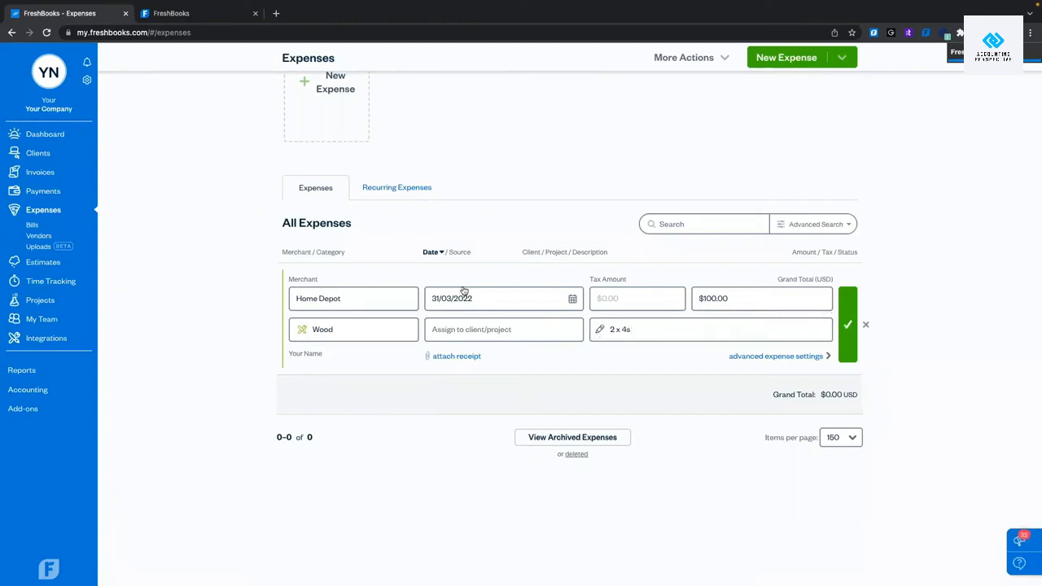
{"action": "left_click", "coordinate": [504, 329]}
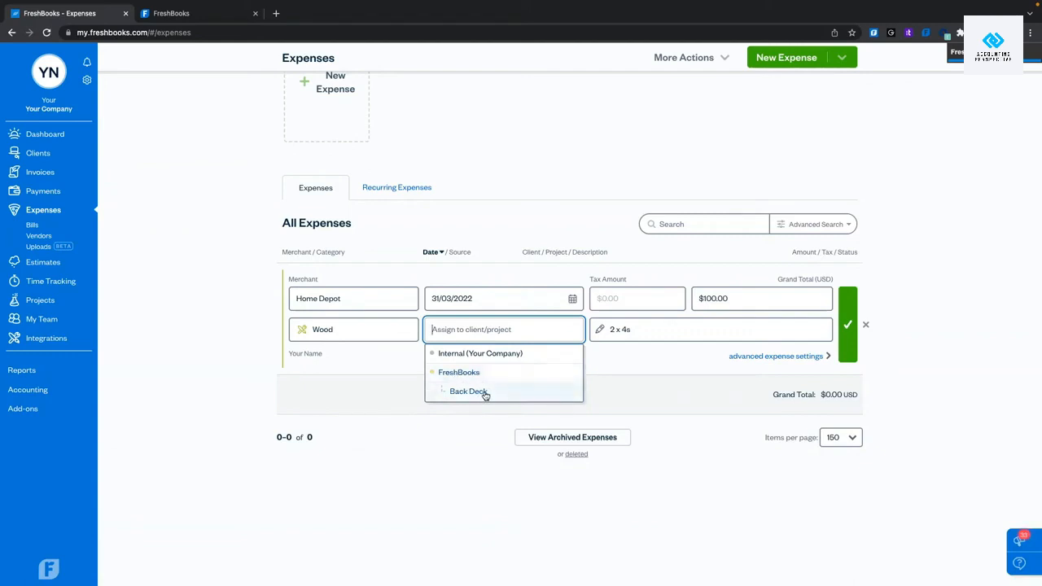
Assign the expense to Back Deck, include the receipt image on invoices, and leave markup off.
{"action": "left_click", "coordinate": [484, 393]}
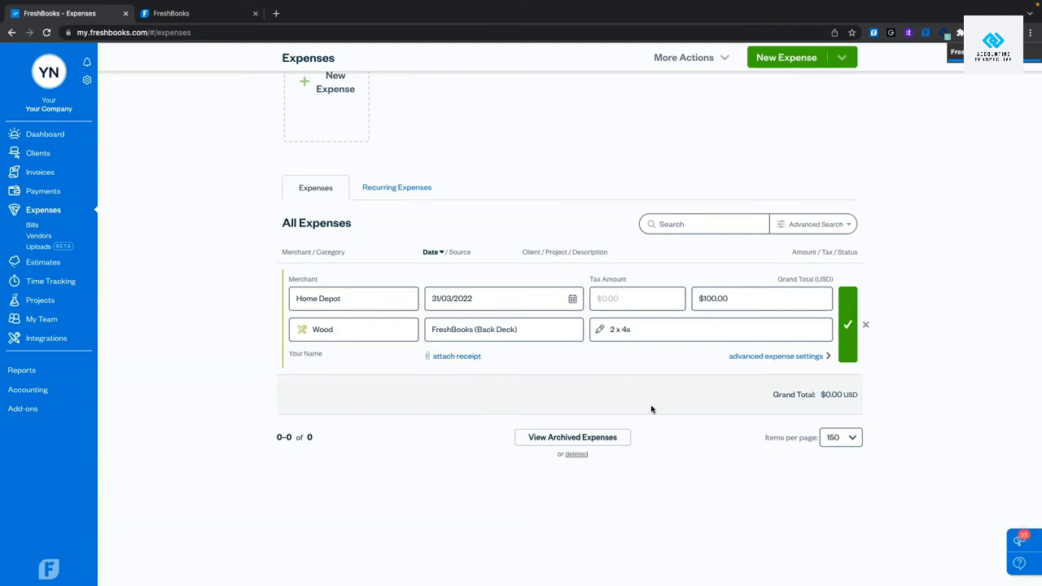
{"action": "left_click", "coordinate": [465, 356]}
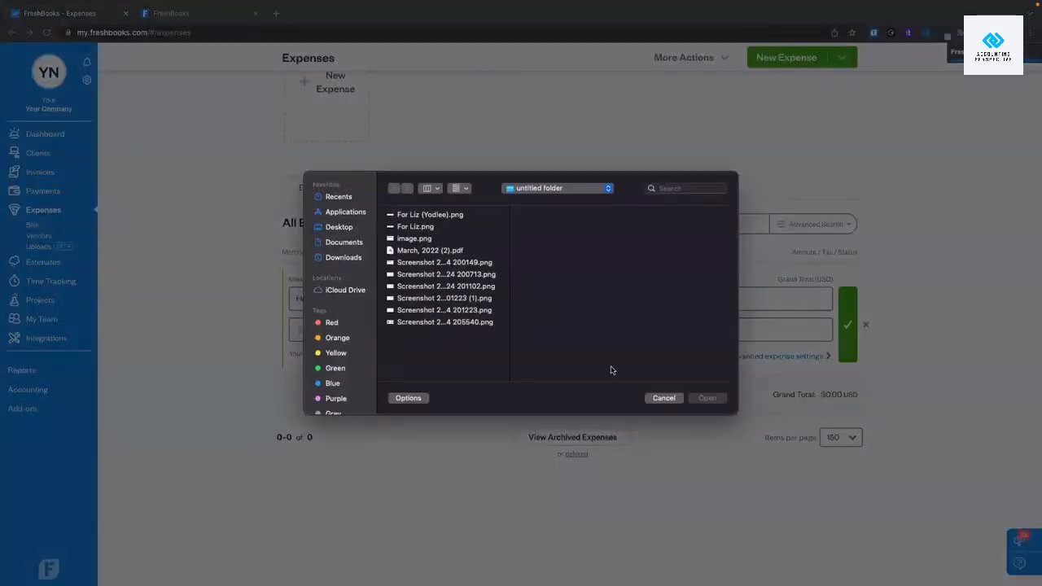
{"action": "left_click", "coordinate": [663, 398]}
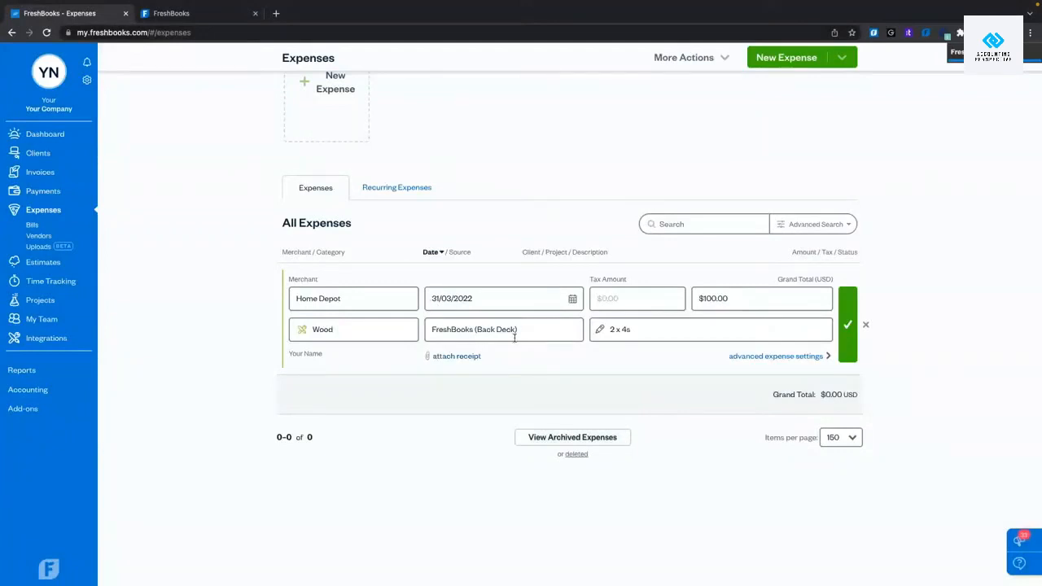
{"action": "left_click", "coordinate": [778, 356]}
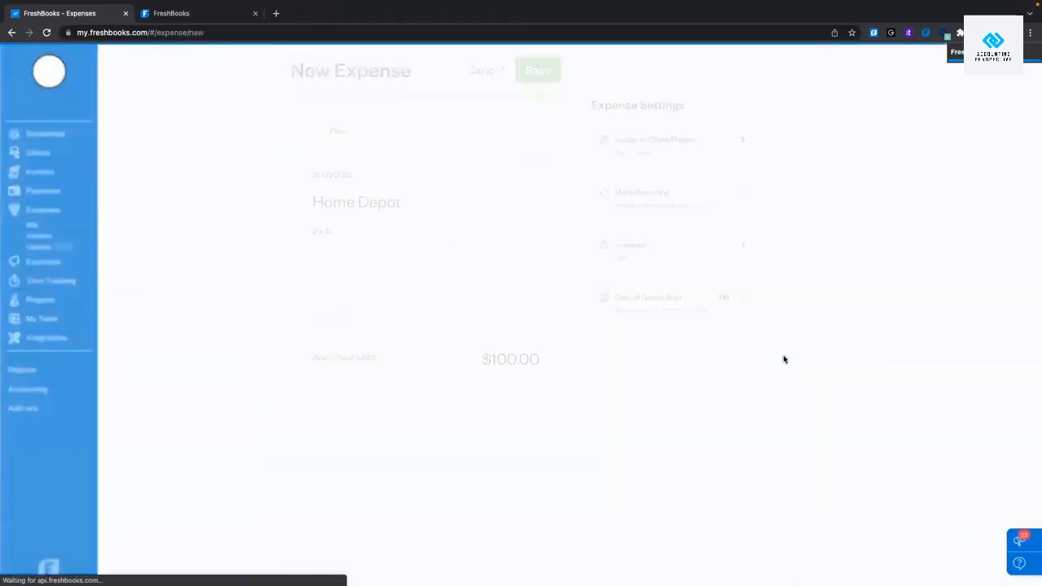
{"action": "left_click", "coordinate": [683, 142]}
{"action": "left_click", "coordinate": [663, 195]}
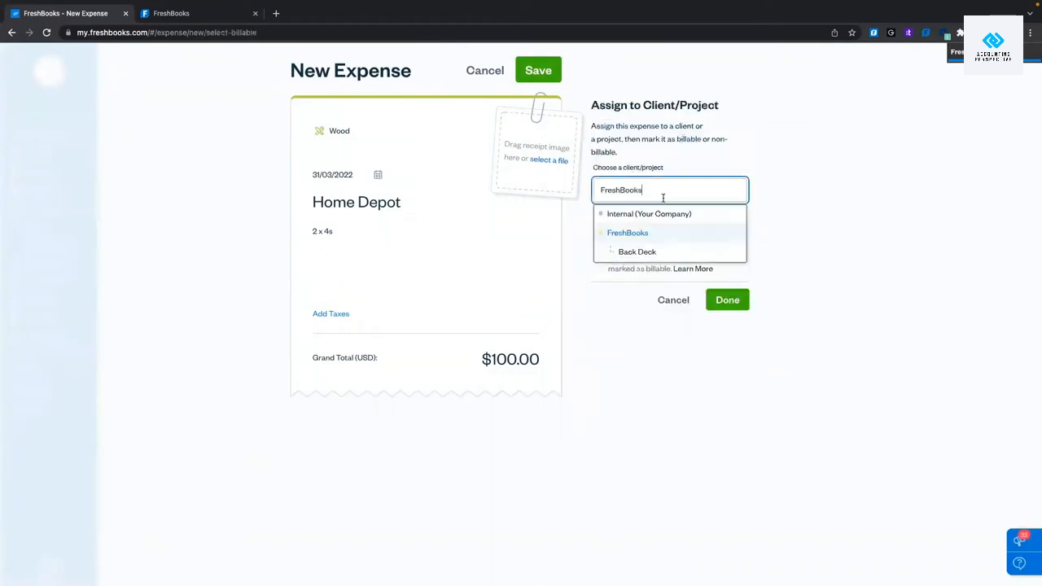
{"action": "left_click", "coordinate": [643, 251]}
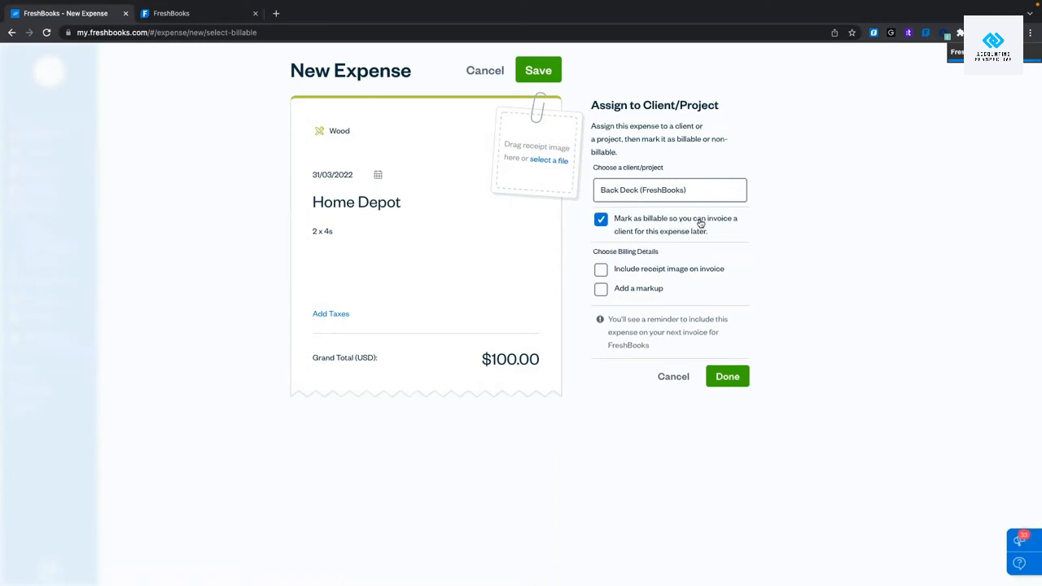
{"action": "left_click", "coordinate": [600, 270]}
{"action": "left_click", "coordinate": [600, 291]}
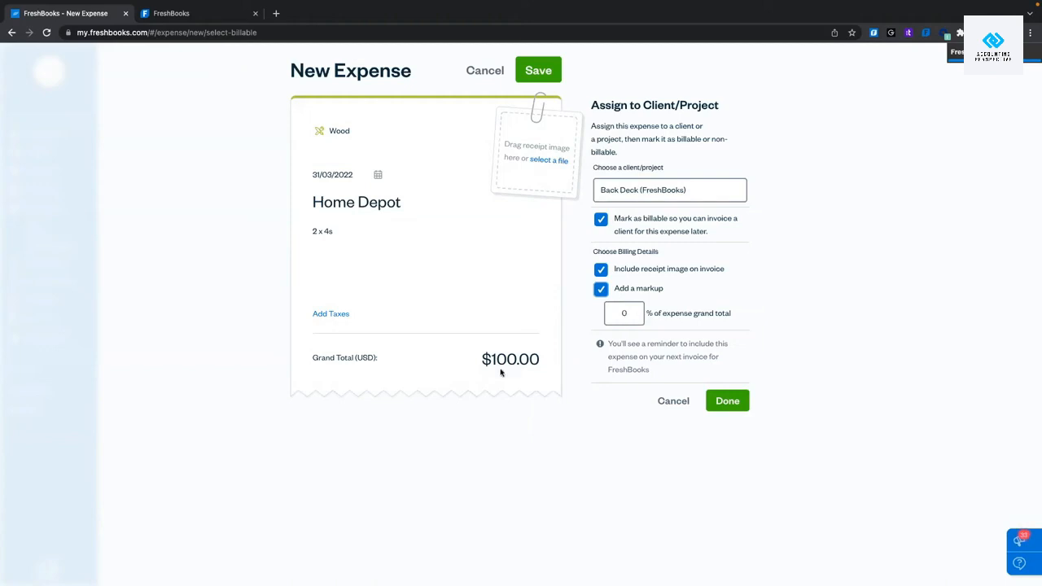
{"action": "left_click", "coordinate": [601, 289]}
{"action": "left_click", "coordinate": [728, 375]}
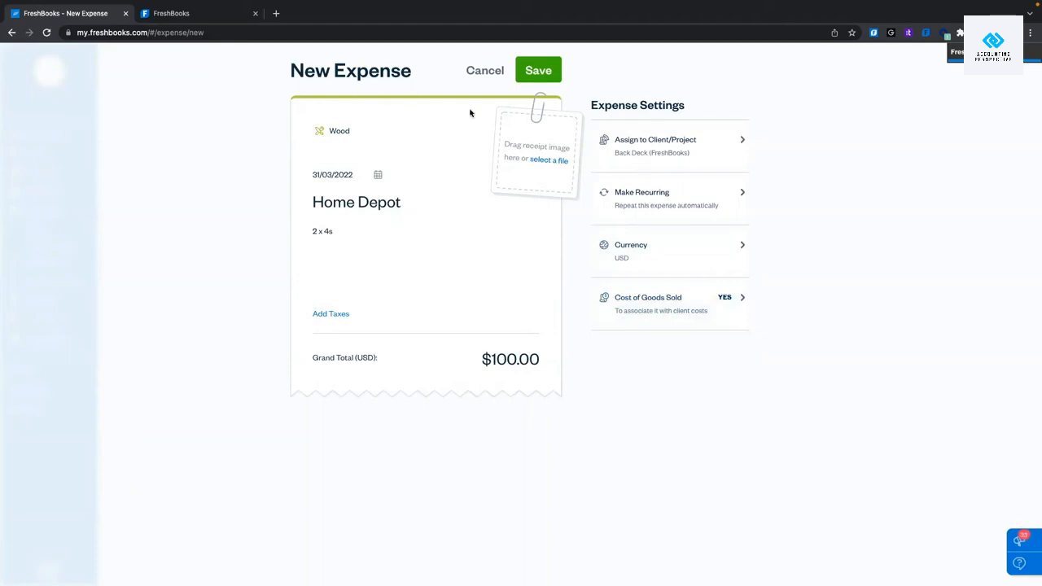
Apply the 13% GST/HSt tax to the $100 expense.
{"action": "left_click", "coordinate": [331, 317]}
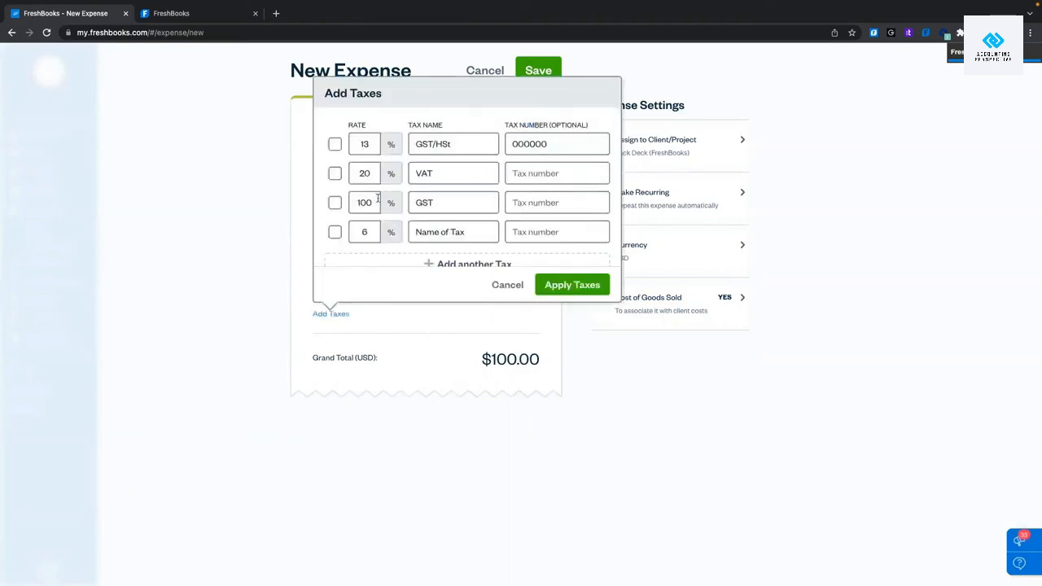
{"action": "scroll", "coordinate": [378, 201], "scroll_direction": "down", "scroll_amount": 2}
{"action": "scroll", "coordinate": [378, 201], "scroll_direction": "up", "scroll_amount": 2}
{"action": "left_click", "coordinate": [334, 145]}
{"action": "left_click", "coordinate": [572, 285]}
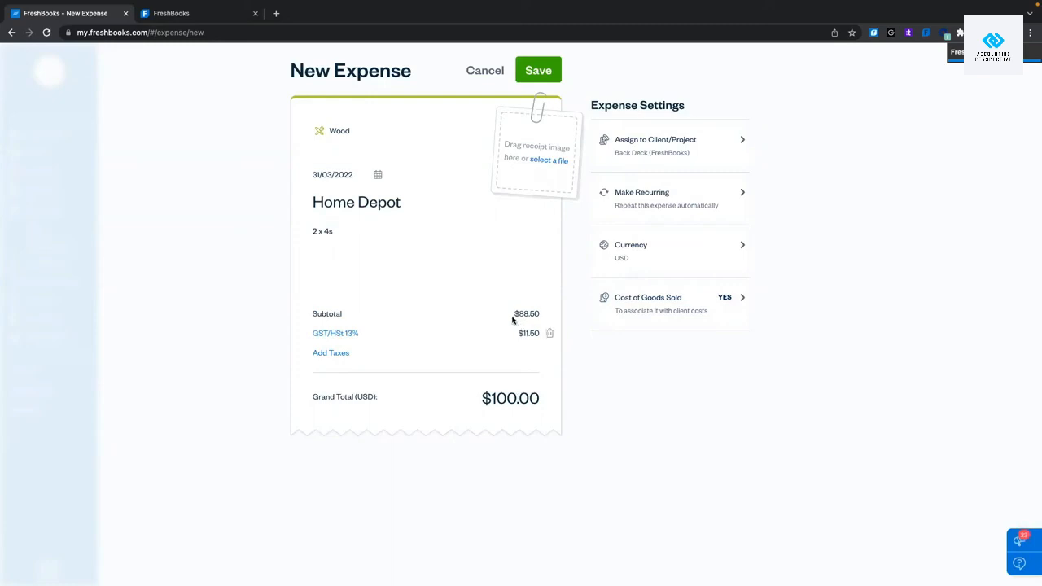
{"action": "left_click_drag", "start_coordinate": [511, 314], "coordinate": [543, 315]}
Reconfirm the Back Deck assignment and save the expense.
{"action": "left_click", "coordinate": [649, 144]}
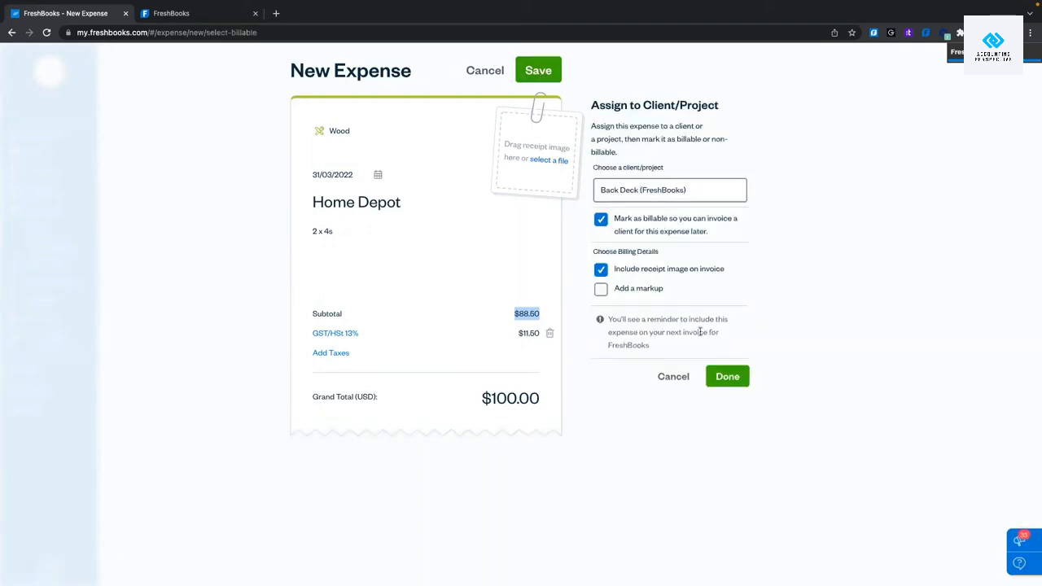
{"action": "left_click", "coordinate": [727, 376]}
{"action": "left_click", "coordinate": [549, 71]}
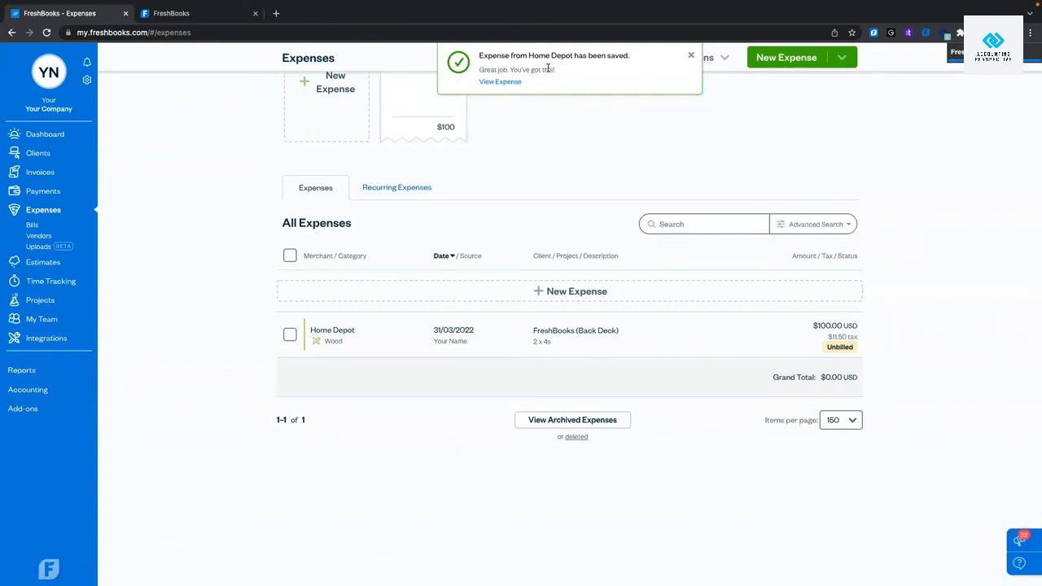
{"action": "scroll", "coordinate": [562, 163], "scroll_direction": "up", "scroll_amount": 3}
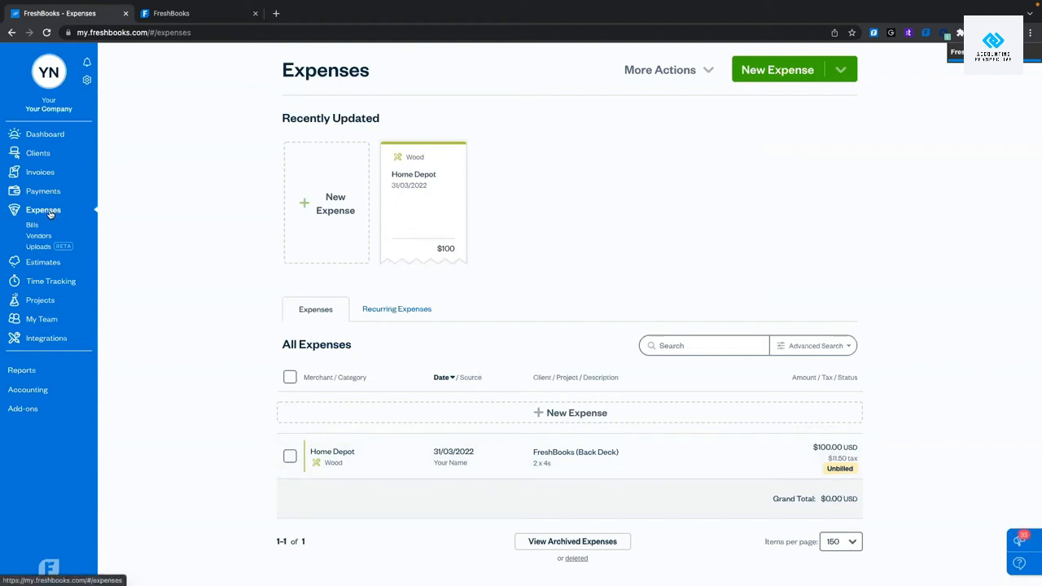
Open Back Deck, review its profitability, and find the Home Depot Wood expense under Expenses.
{"action": "left_click", "coordinate": [29, 301]}
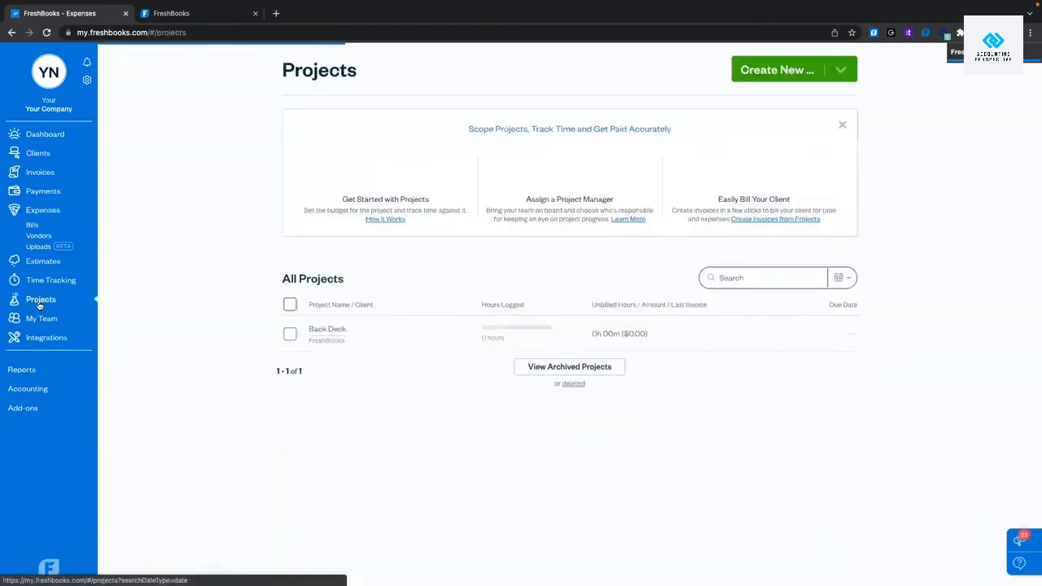
{"action": "left_click", "coordinate": [411, 331]}
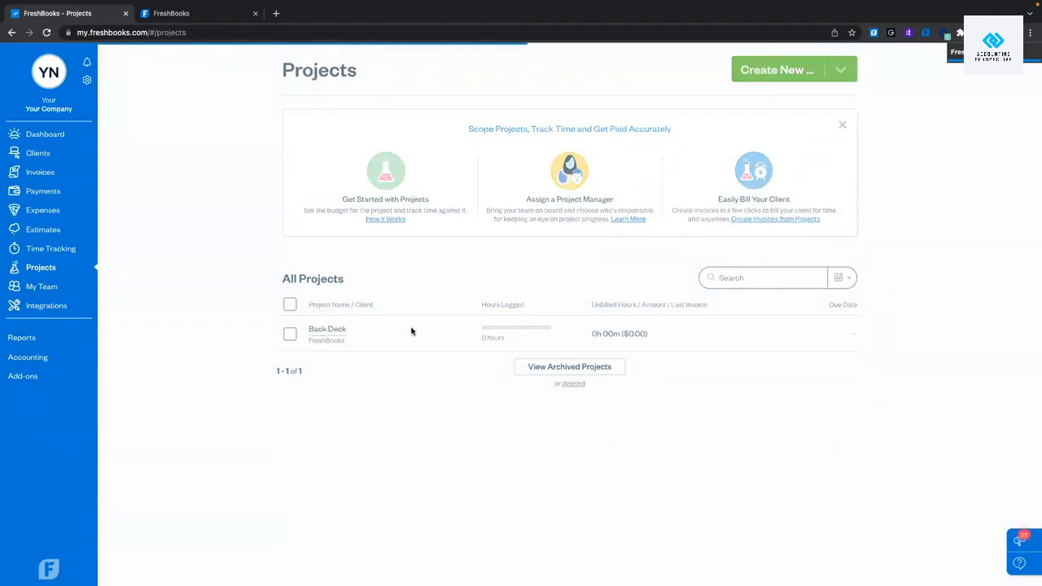
{"action": "left_click", "coordinate": [561, 160]}
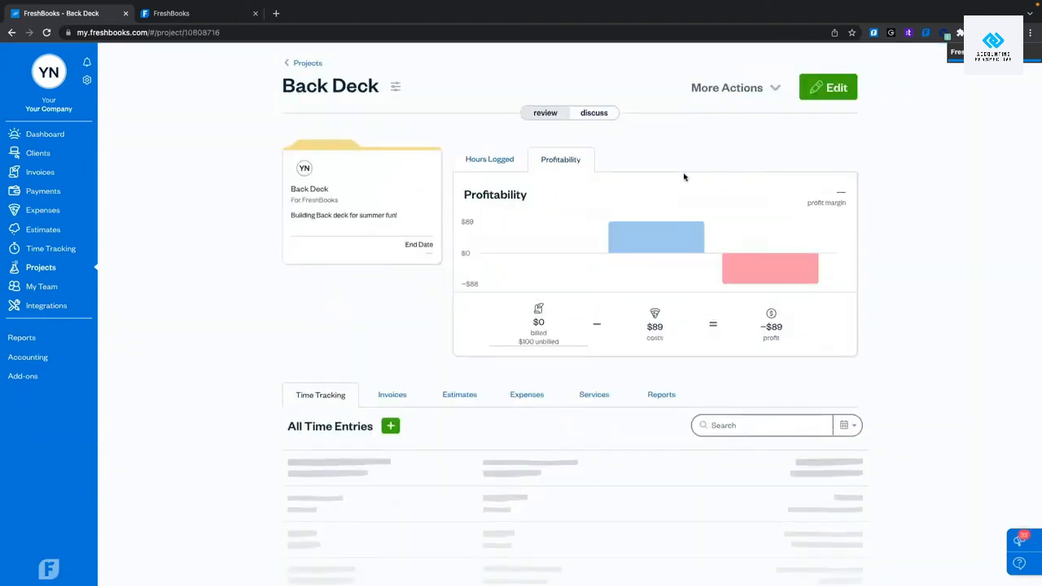
{"action": "mouse_move", "coordinate": [663, 260]}
{"action": "mouse_move", "coordinate": [653, 241]}
{"action": "left_click", "coordinate": [526, 396]}
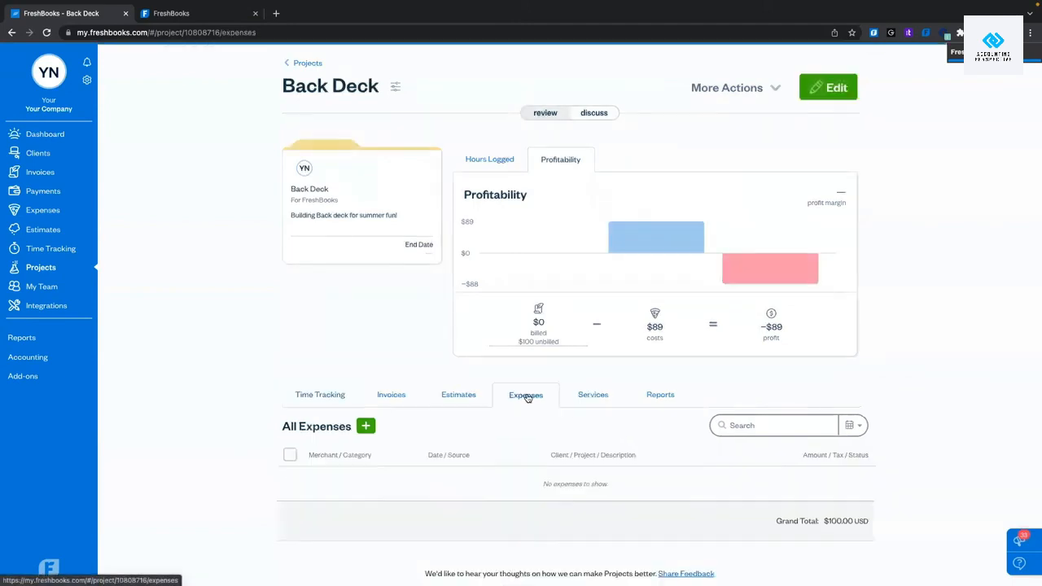
{"action": "scroll", "coordinate": [527, 398], "scroll_direction": "down", "scroll_amount": 1}
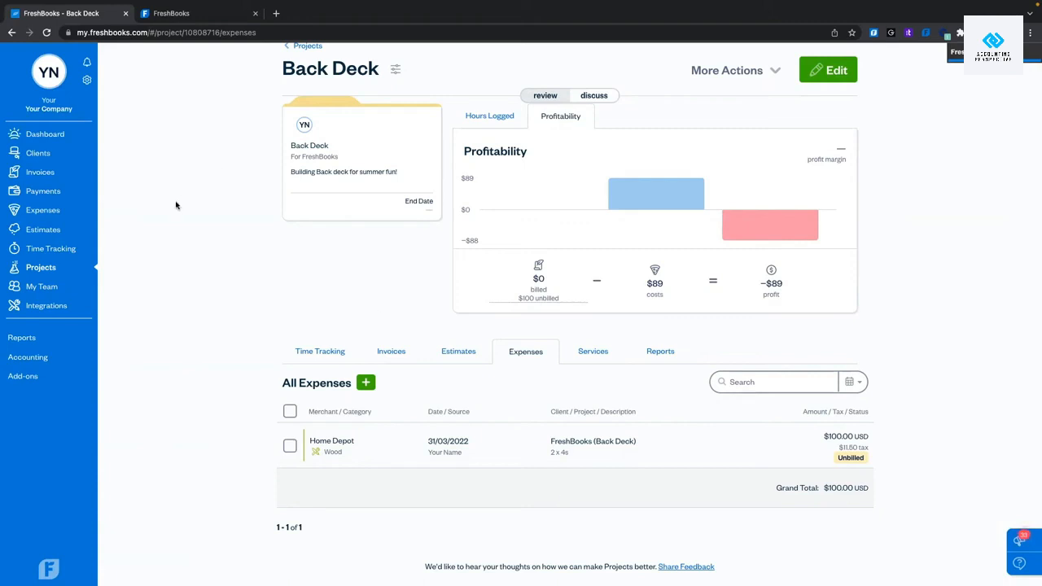
{"action": "left_click", "coordinate": [303, 351]}
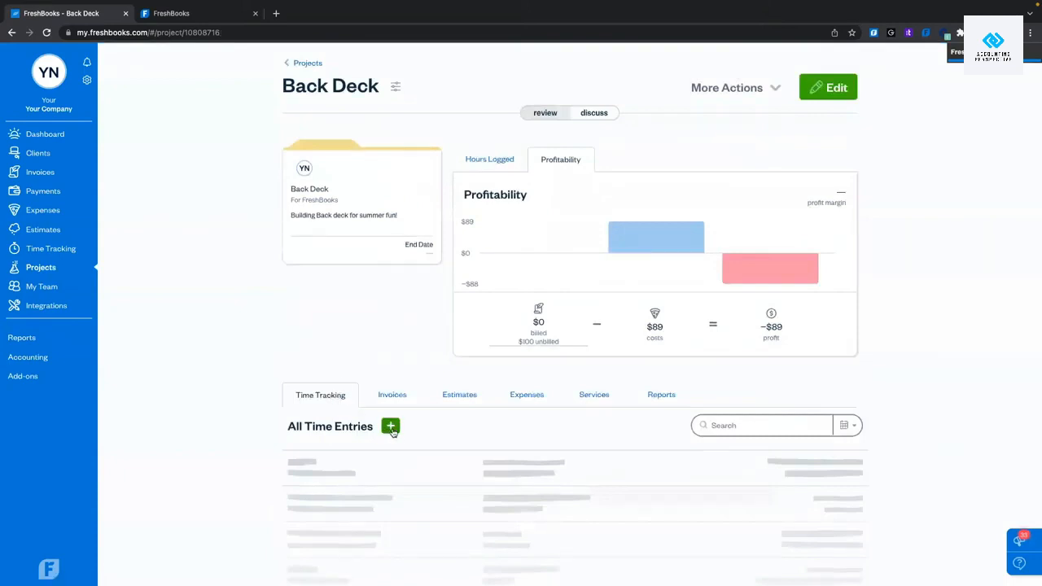
Open Time Tracking in day view for Thursday, March 31st.
{"action": "left_click", "coordinate": [75, 251]}
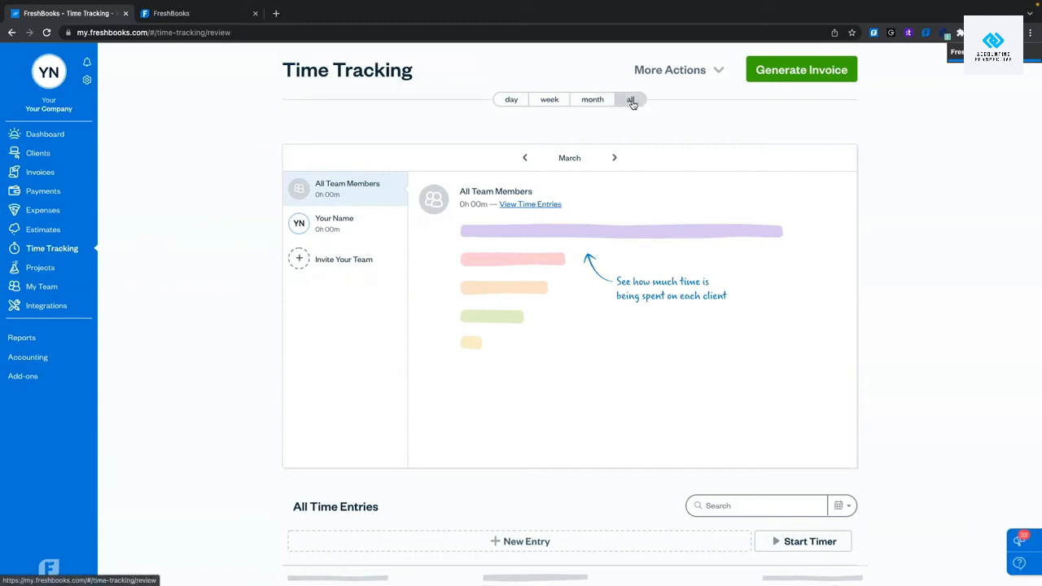
{"action": "left_click", "coordinate": [503, 99]}
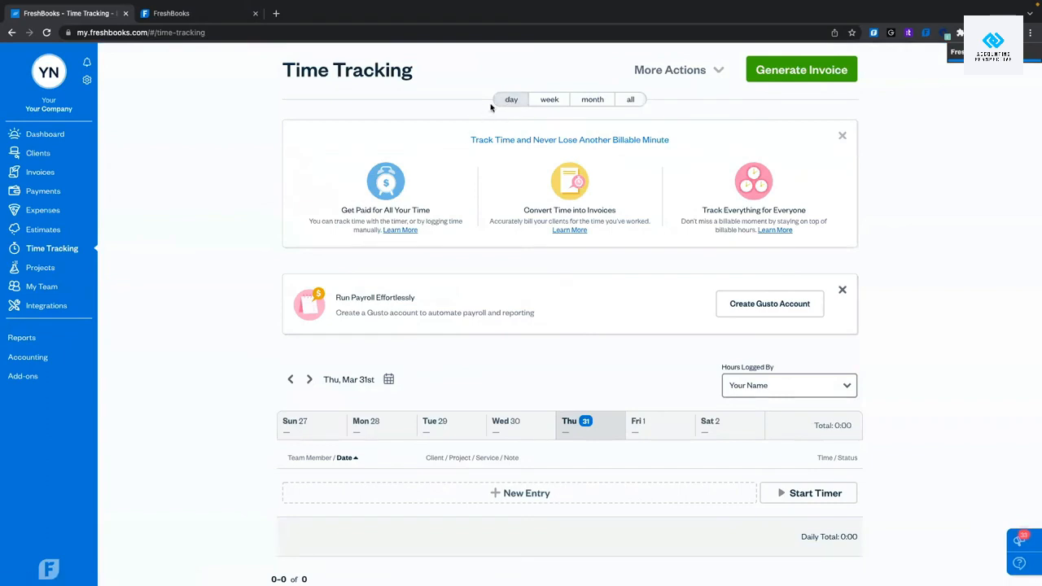
{"action": "scroll", "coordinate": [503, 106], "scroll_direction": "down", "scroll_amount": 2}
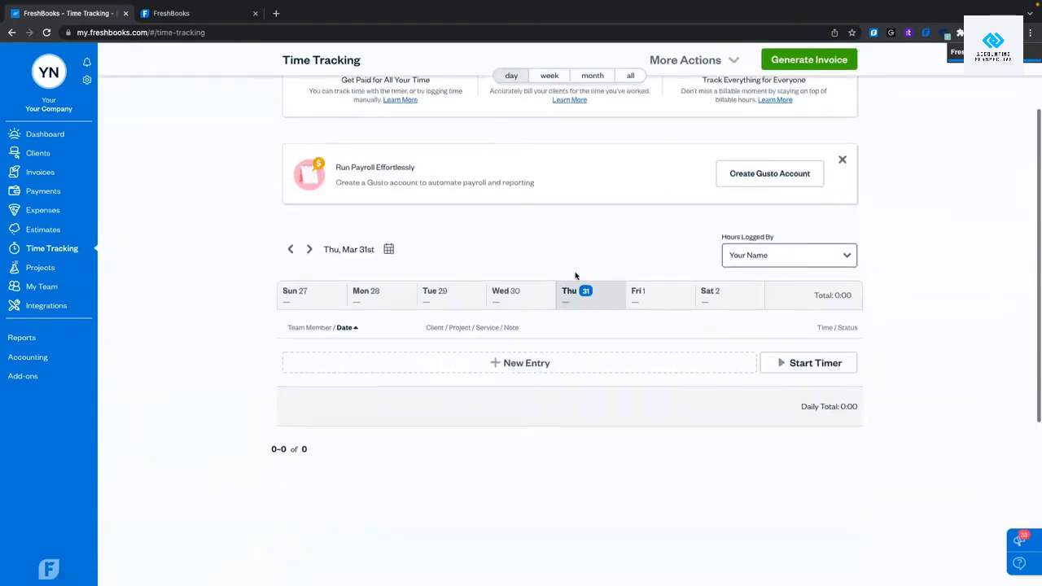
Start a new time entry for the Back Deck project with service carpentry.
{"action": "left_click", "coordinate": [538, 365]}
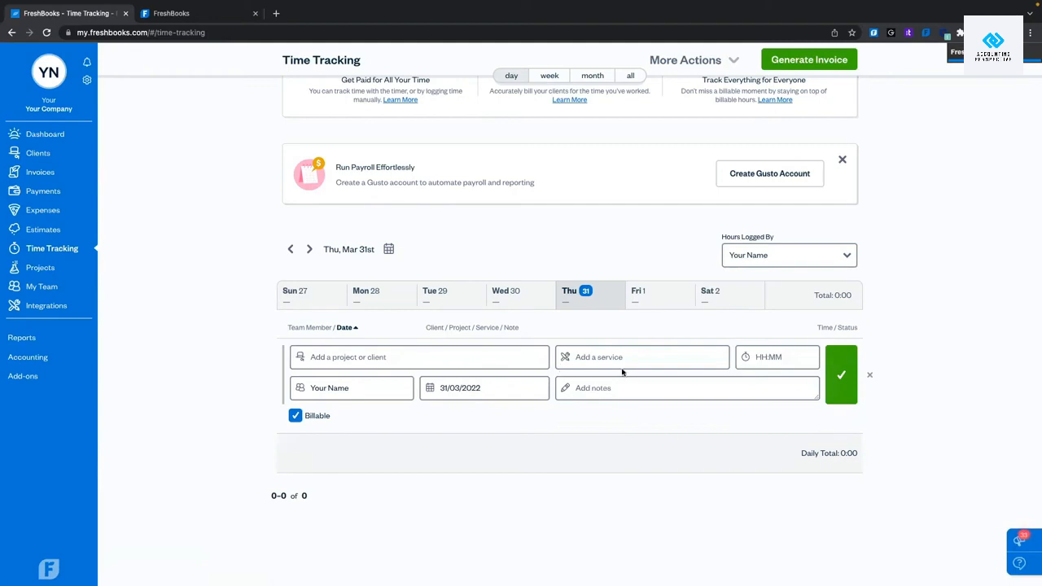
{"action": "left_click", "coordinate": [430, 351]}
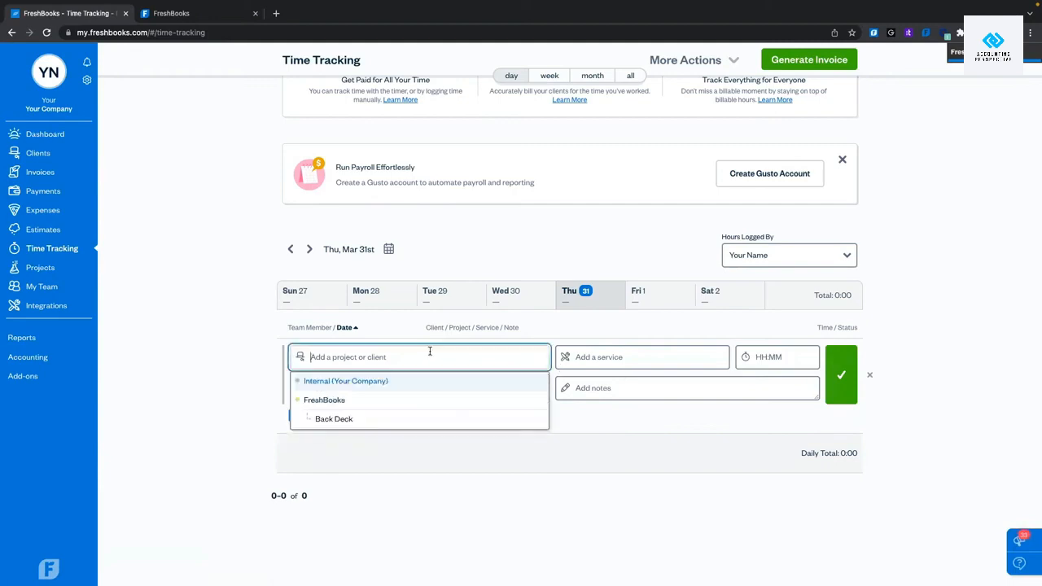
{"action": "left_click", "coordinate": [349, 420]}
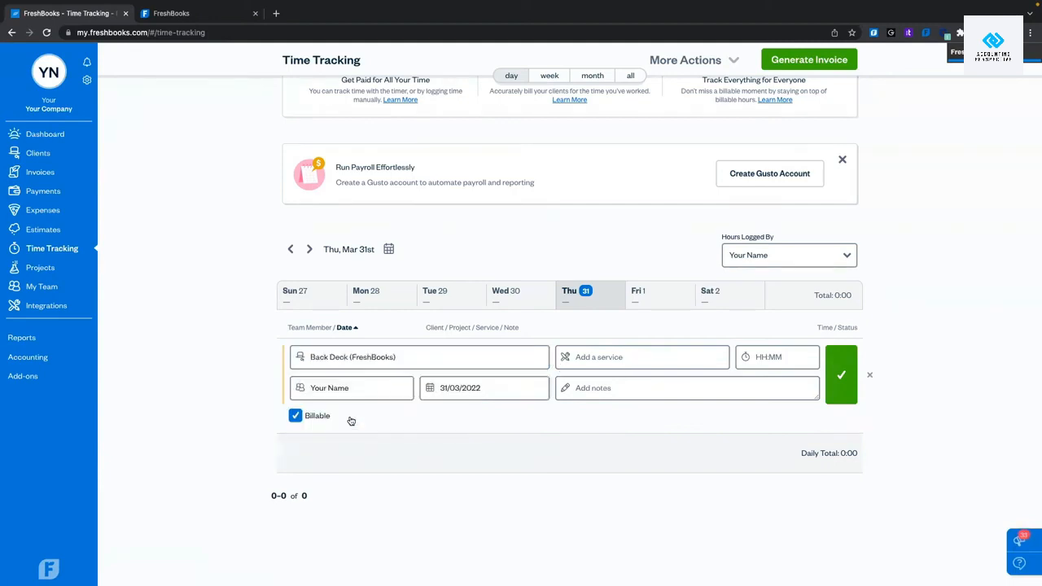
{"action": "left_click", "coordinate": [645, 355]}
{"action": "left_click", "coordinate": [635, 380]}
Set the entry's hours to 5:30, correcting the mistaken 0:01 value.
{"action": "left_click", "coordinate": [765, 355]}
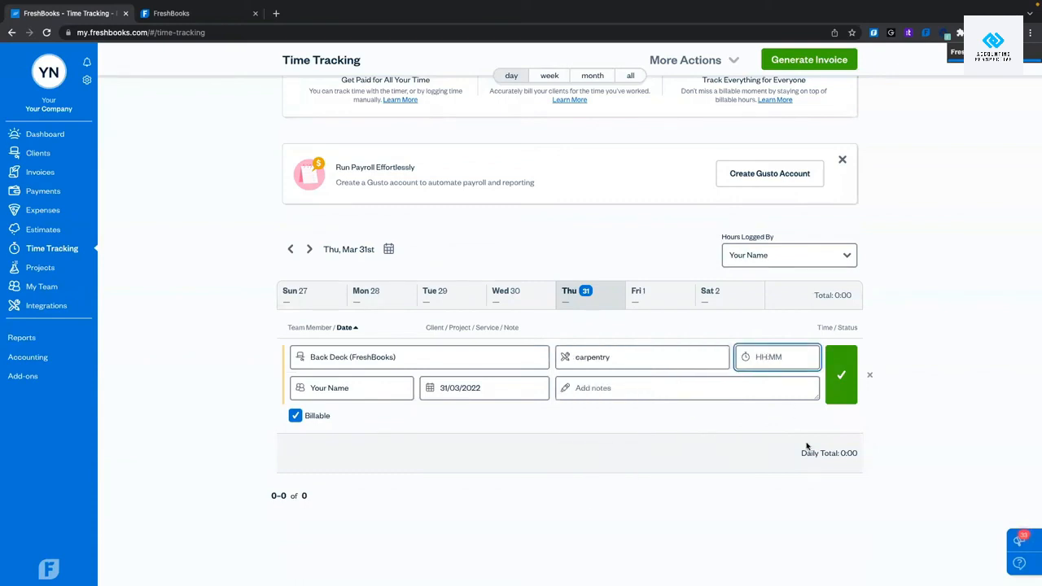
{"action": "type", "text": "5"}
{"action": "type", "text": ":30"}
{"action": "left_click", "coordinate": [761, 537]}
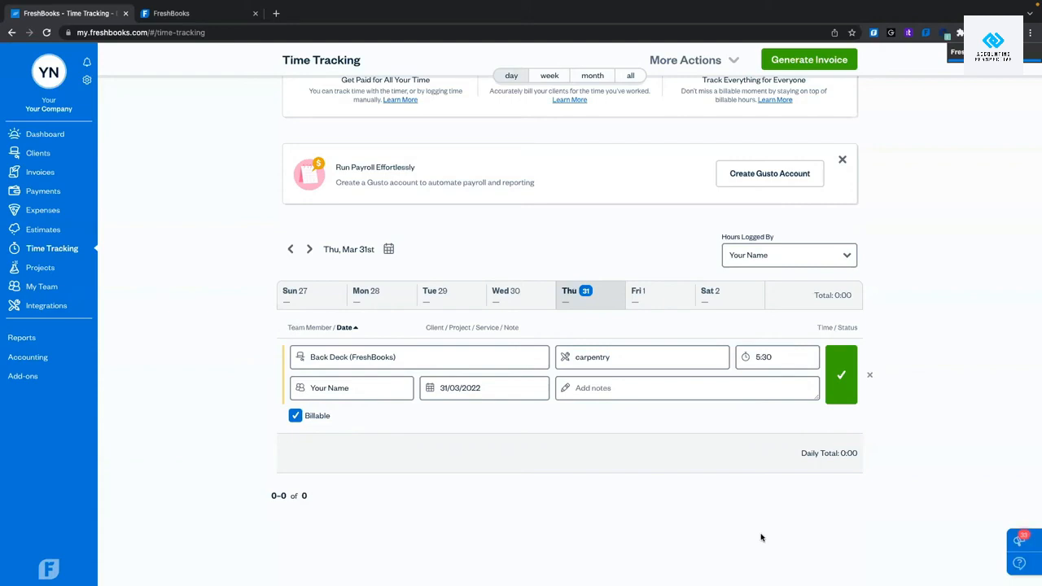
{"action": "left_click", "coordinate": [786, 363]}
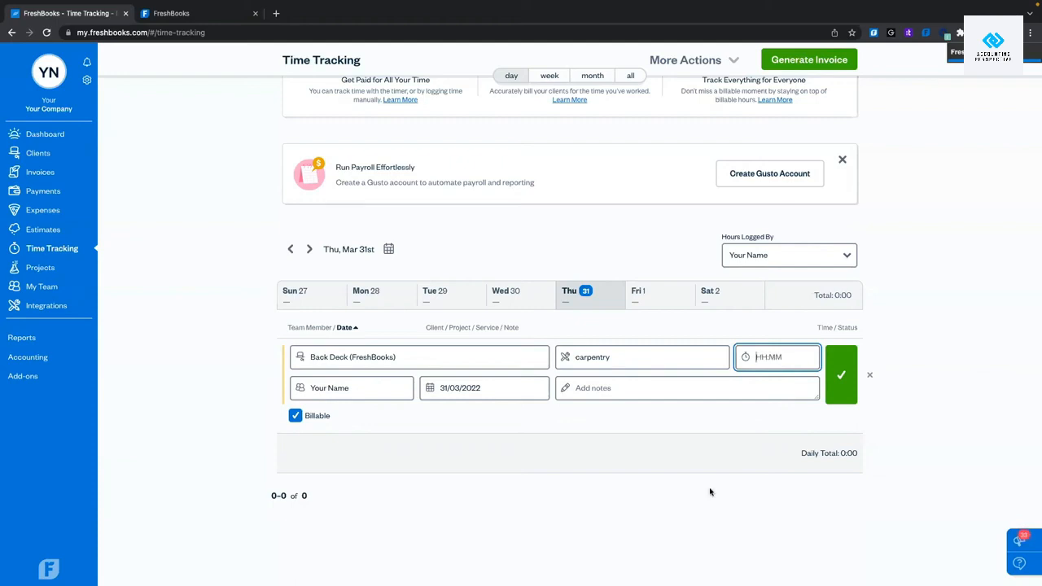
{"action": "left_click", "coordinate": [686, 527]}
{"action": "left_click", "coordinate": [761, 358]}
{"action": "key", "text": "BackSpace"}
{"action": "key", "text": "BackSpace"}
{"action": "left_click", "coordinate": [654, 512]}
{"action": "left_click", "coordinate": [789, 351]}
{"action": "left_click", "coordinate": [689, 523]}
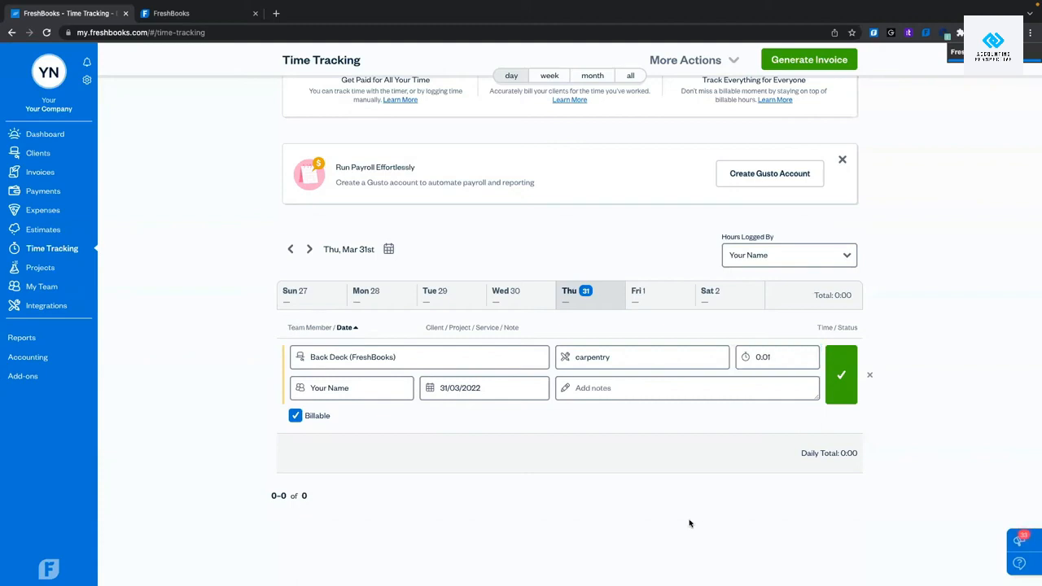
{"action": "left_click", "coordinate": [773, 356]}
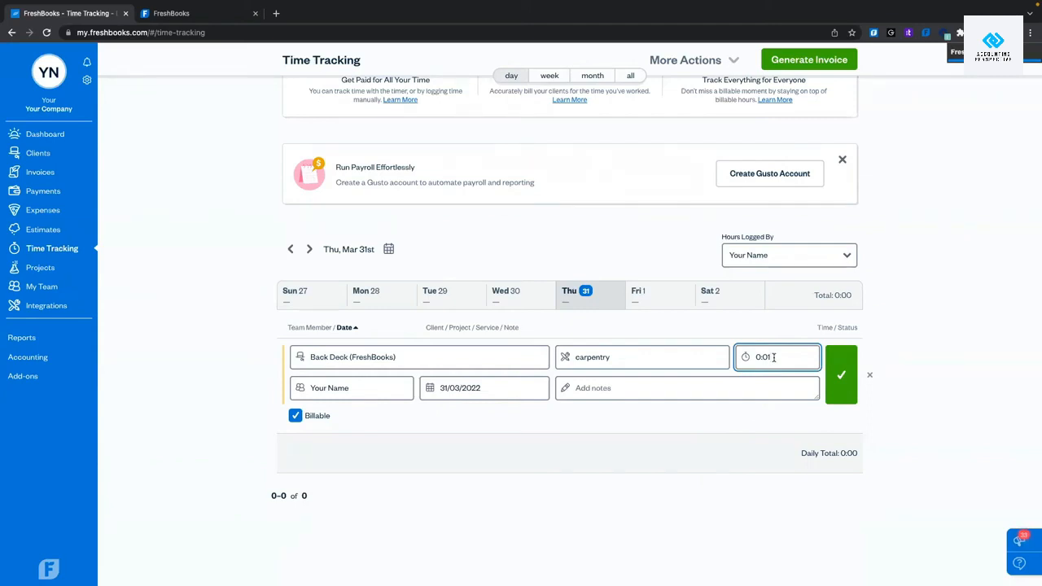
{"action": "key", "text": "BackSpace"}
{"action": "key", "text": "BackSpace"}
{"action": "key", "text": "BackSpace"}
{"action": "key", "text": "BackSpace"}
{"action": "type", "text": "5:30"}
{"action": "left_click", "coordinate": [626, 560]}
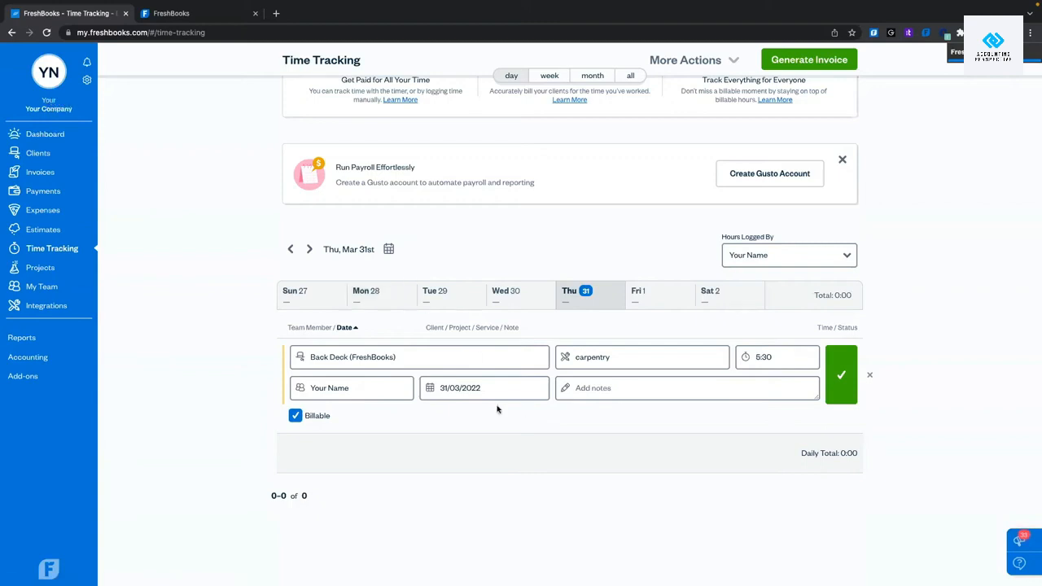
Add the note 'Built Deck!' and save the carpentry entry.
{"action": "left_click", "coordinate": [578, 388]}
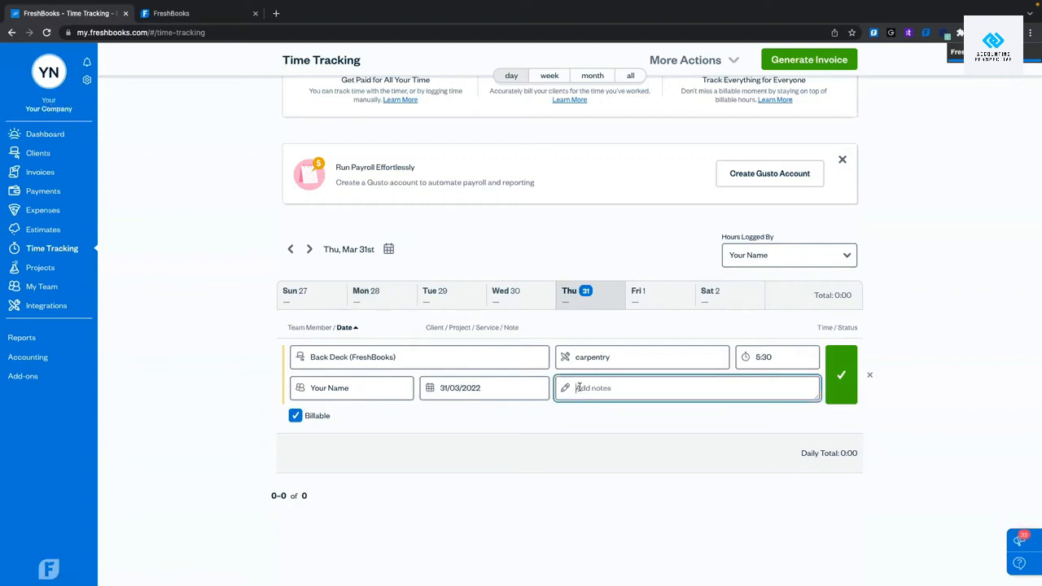
{"action": "type", "text": "Built Deck"}
{"action": "key", "text": "BackSpace"}
{"action": "key", "text": "BackSpace"}
{"action": "key", "text": "BackSpace"}
{"action": "key", "text": "BackSpace"}
{"action": "type", "text": "Deck"}
{"action": "key", "text": "BackSpace"}
{"action": "key", "text": "BackSpace"}
{"action": "key", "text": "BackSpace"}
{"action": "type", "text": "eck!"}
{"action": "left_click", "coordinate": [839, 398]}
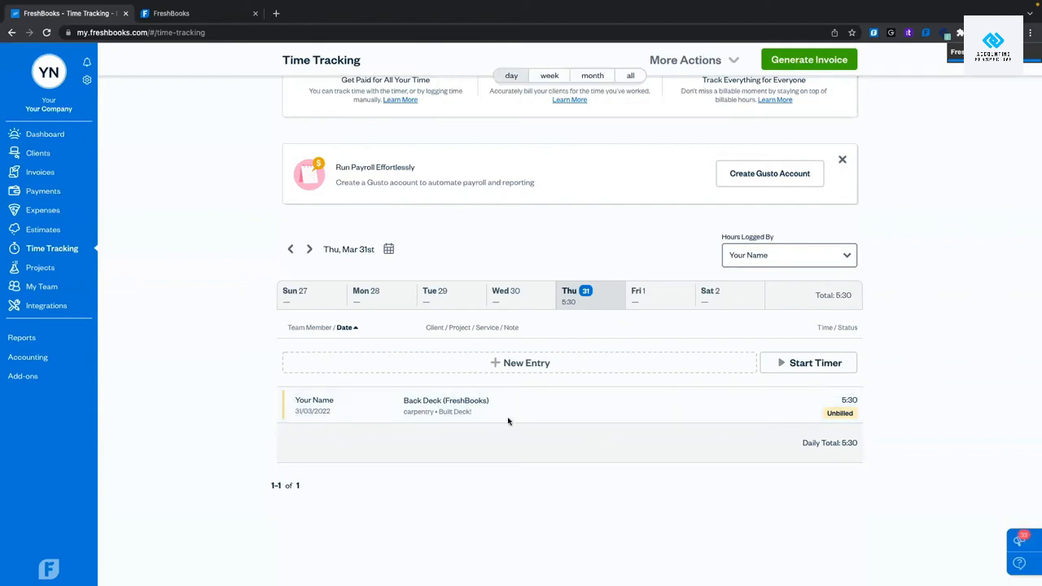
{"action": "left_click", "coordinate": [654, 352]}
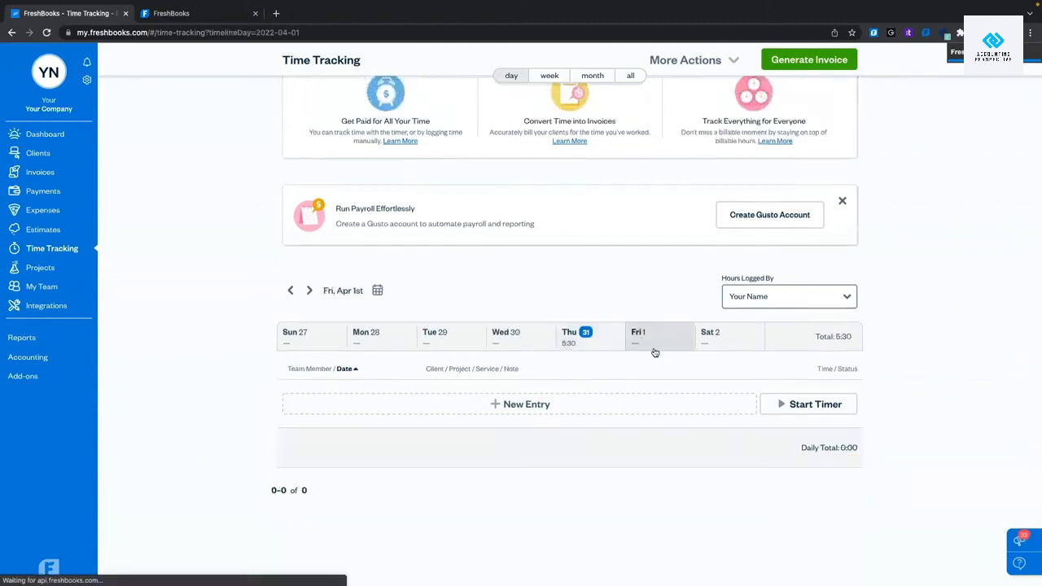
{"action": "left_click", "coordinate": [488, 343]}
{"action": "left_click", "coordinate": [454, 343]}
{"action": "right_click", "coordinate": [403, 343]}
{"action": "left_click", "coordinate": [319, 344]}
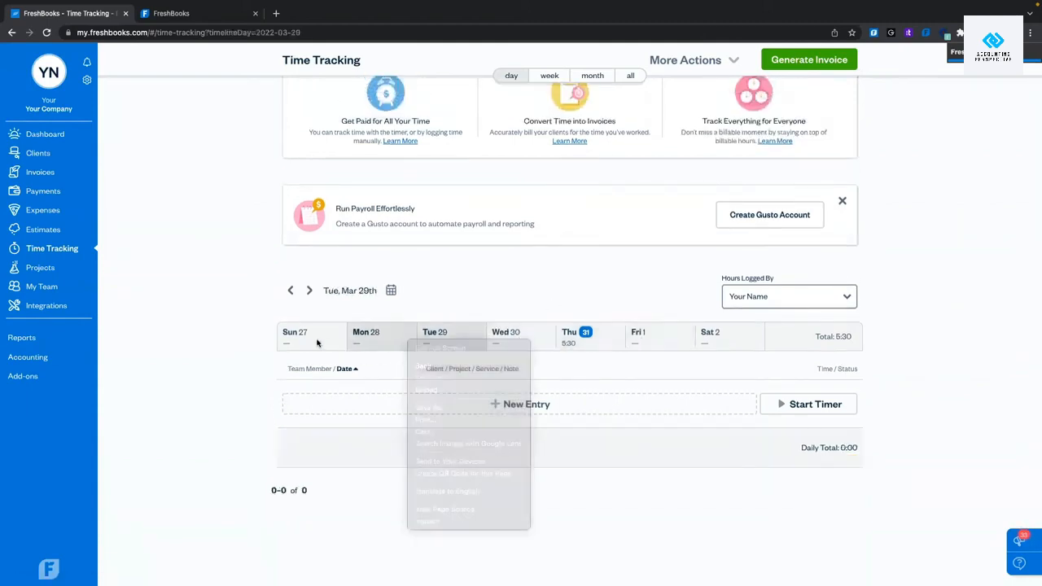
{"action": "left_click", "coordinate": [616, 352]}
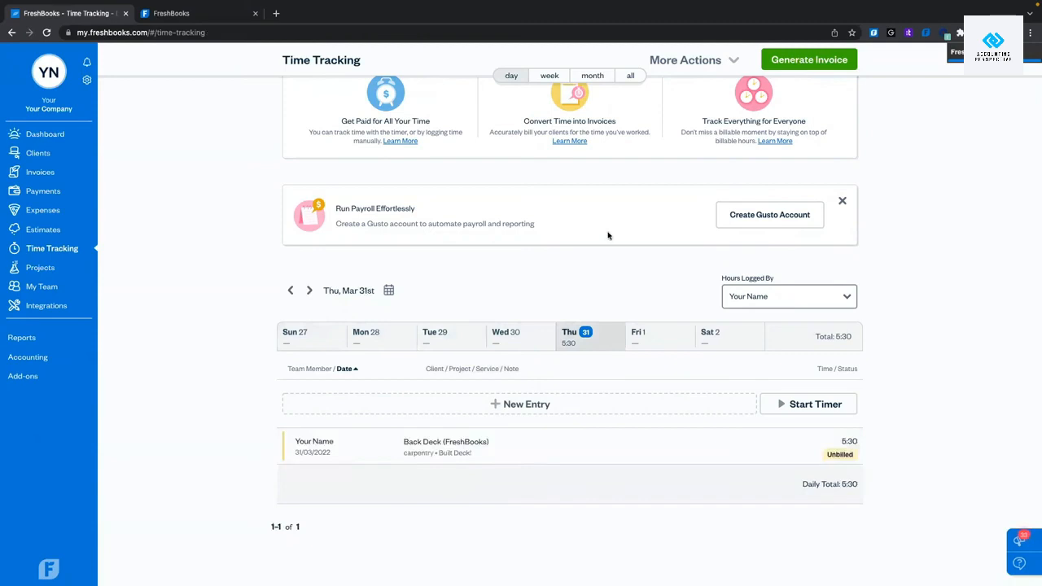
{"action": "left_click", "coordinate": [810, 300]}
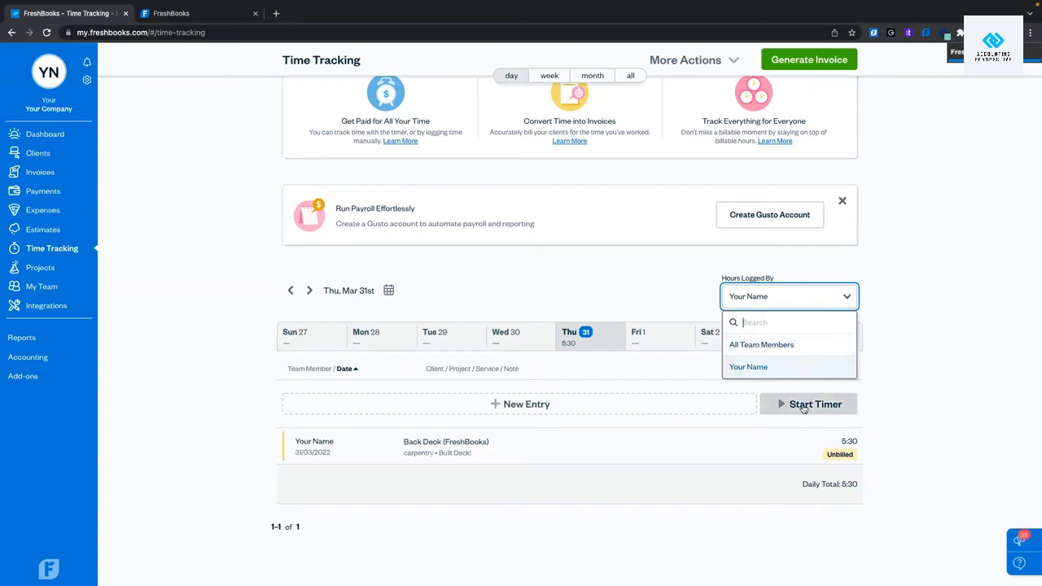
{"action": "left_click", "coordinate": [799, 346]}
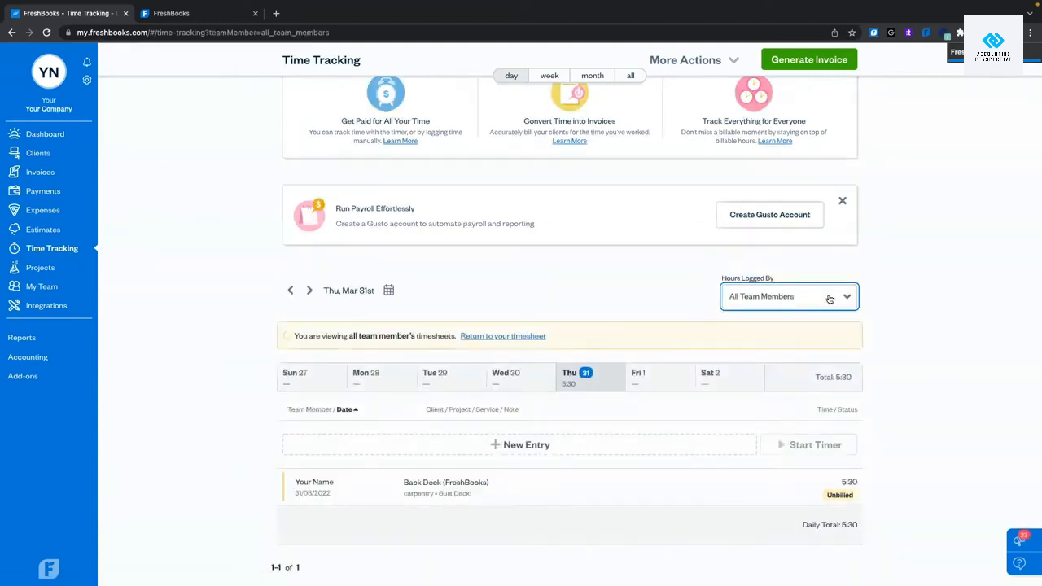
{"action": "left_click", "coordinate": [830, 299]}
{"action": "left_click", "coordinate": [793, 367]}
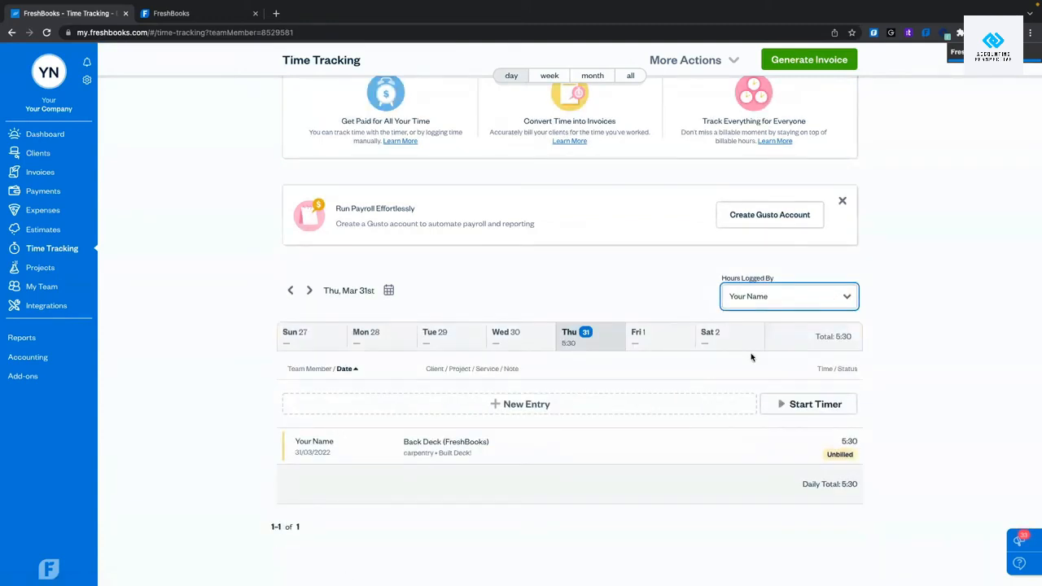
{"action": "scroll", "coordinate": [717, 333], "scroll_direction": "up", "scroll_amount": 2}
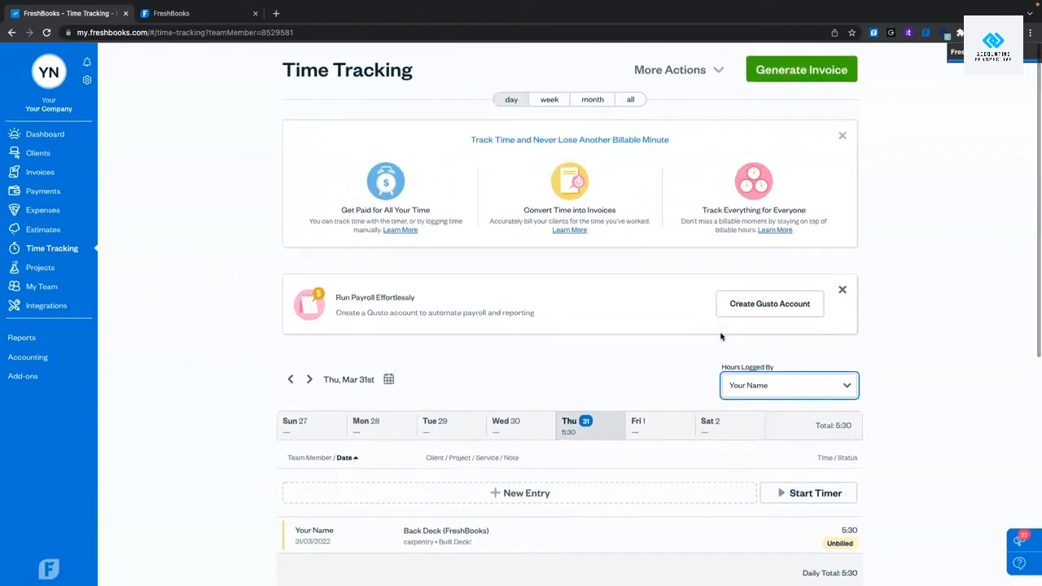
In week view, enter Back Deck carpentry hours 4:00 Sunday, 3:15 Monday, 0:15 Tuesday and save.
{"action": "left_click", "coordinate": [549, 100]}
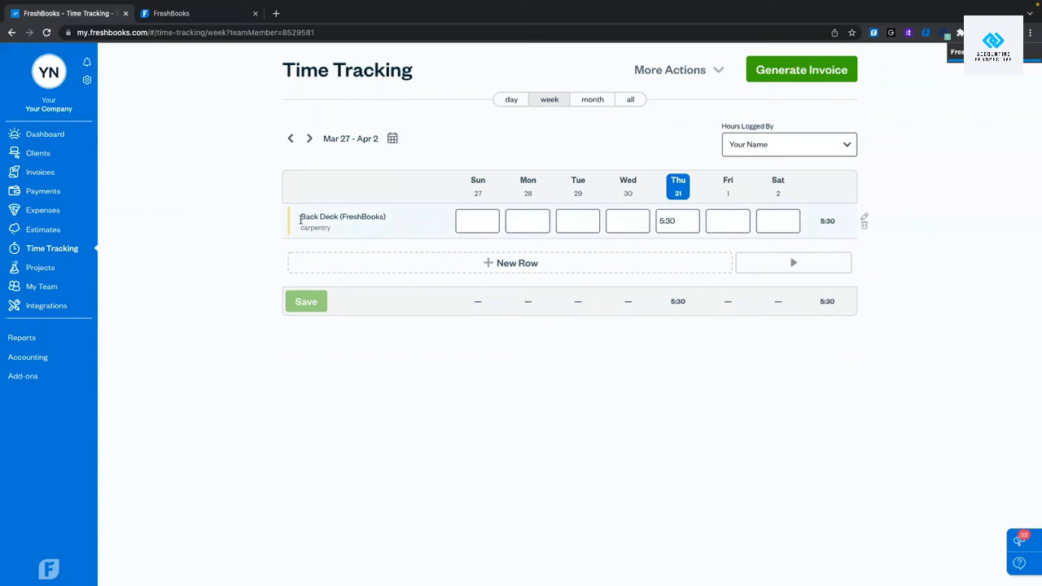
{"action": "left_click", "coordinate": [471, 222]}
{"action": "type", "text": "4"}
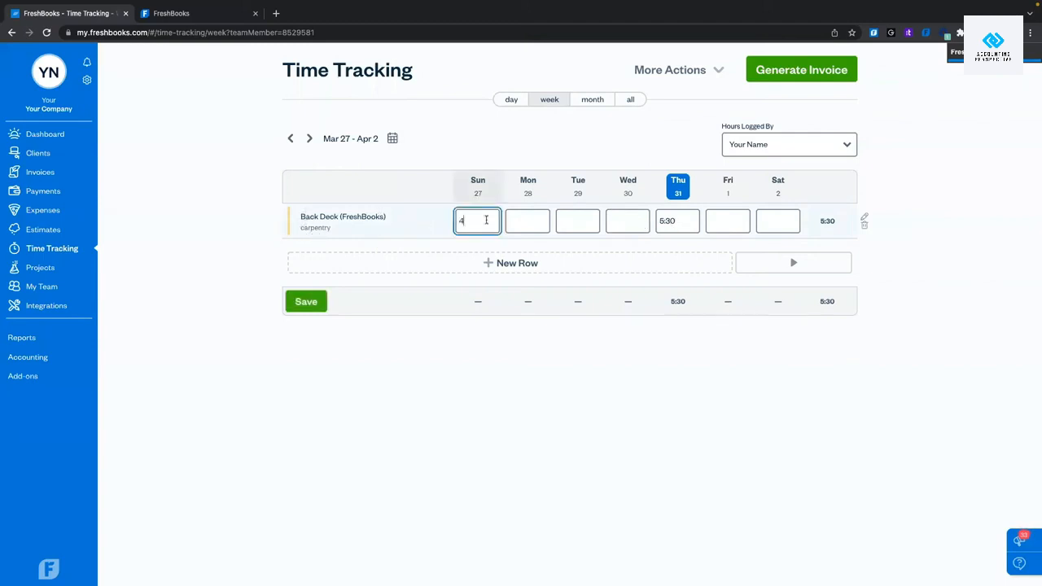
{"action": "right_click", "coordinate": [530, 219]}
{"action": "key", "text": "Escape"}
{"action": "type", "text": "3"}
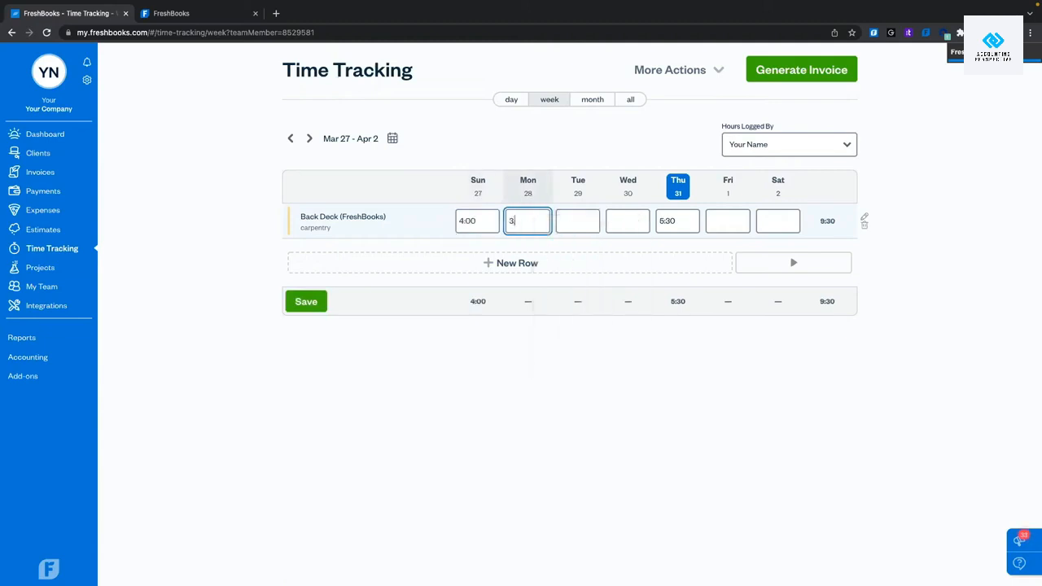
{"action": "type", "text": ":15"}
{"action": "left_click", "coordinate": [533, 374]}
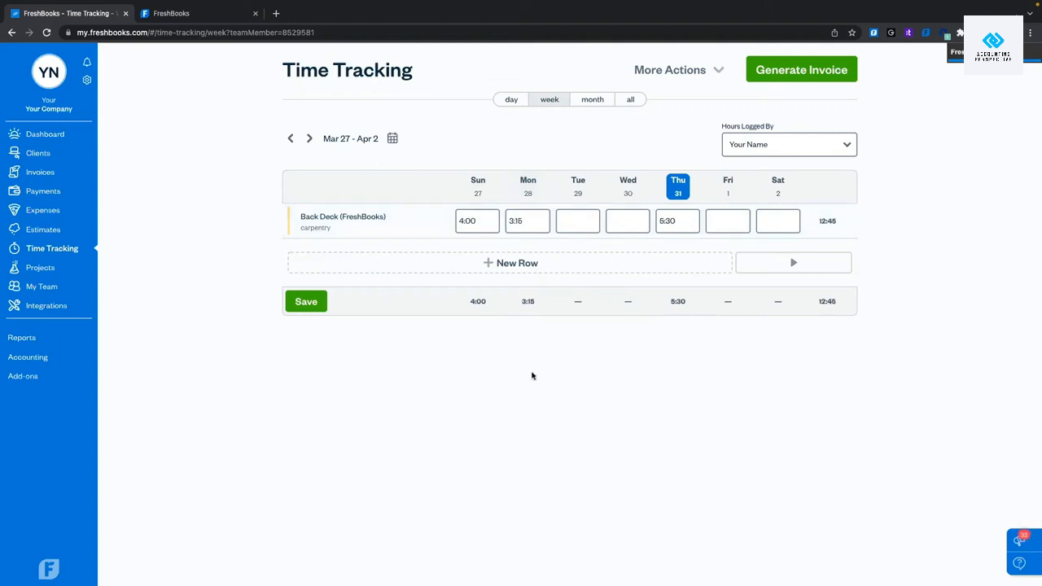
{"action": "left_click", "coordinate": [582, 220]}
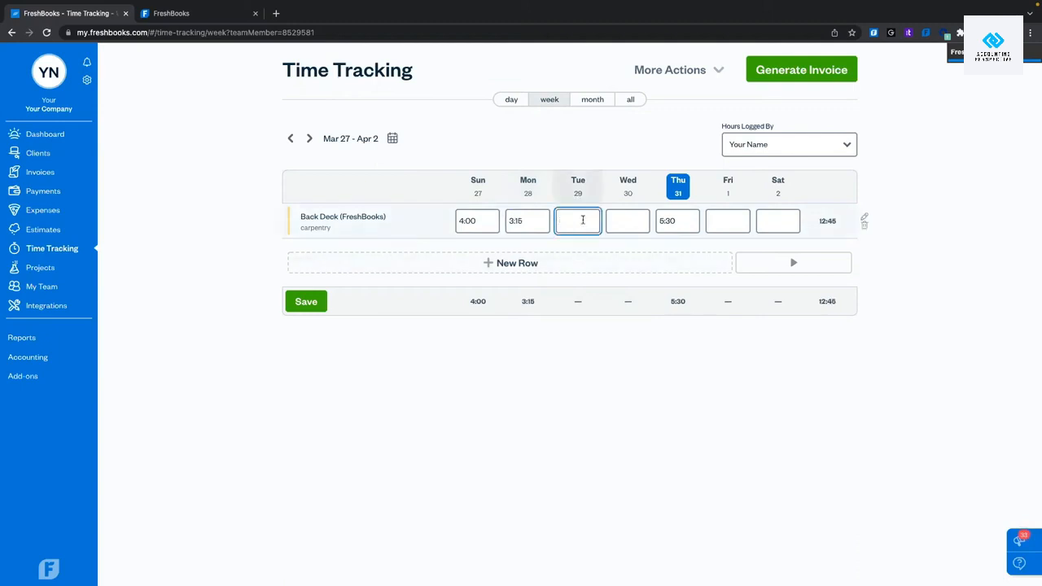
{"action": "type", "text": "0:15"}
{"action": "left_click", "coordinate": [566, 378]}
{"action": "left_click", "coordinate": [626, 217]}
{"action": "left_click", "coordinate": [719, 407]}
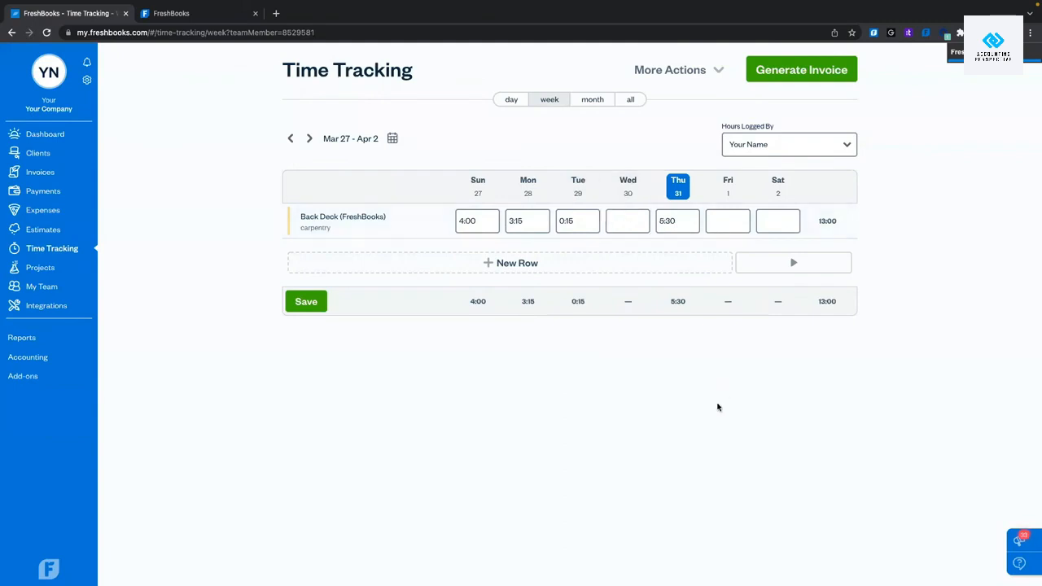
{"action": "left_click", "coordinate": [295, 305]}
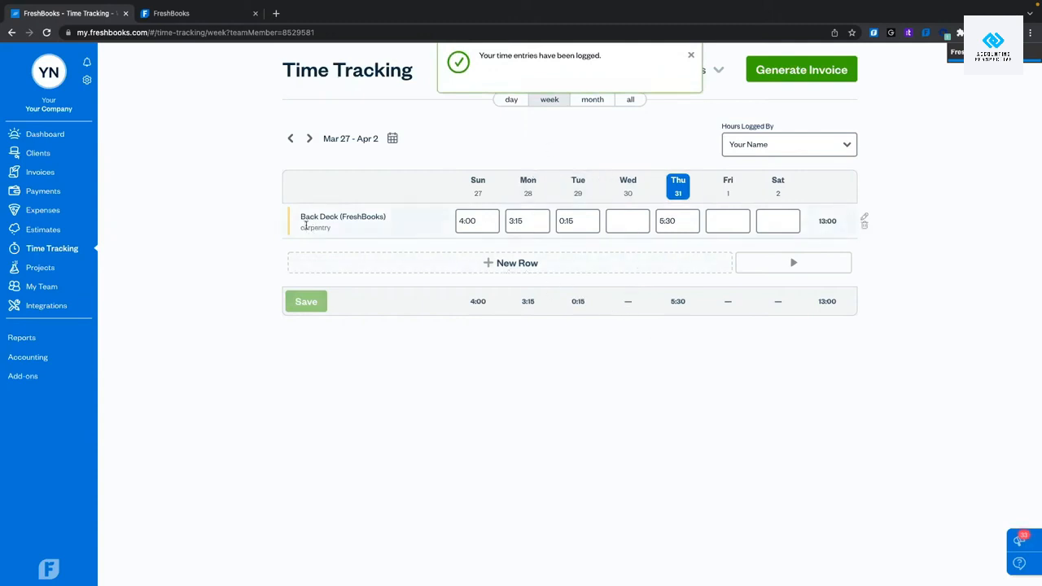
Add a new timesheet row for the Back Deck project with the digging service.
{"action": "left_click", "coordinate": [515, 264]}
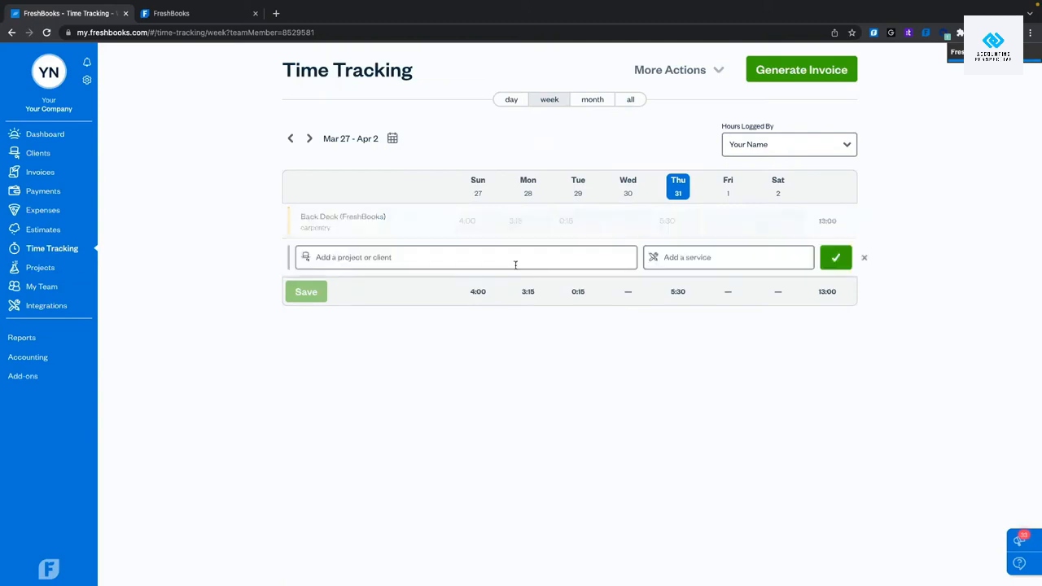
{"action": "left_click", "coordinate": [409, 257]}
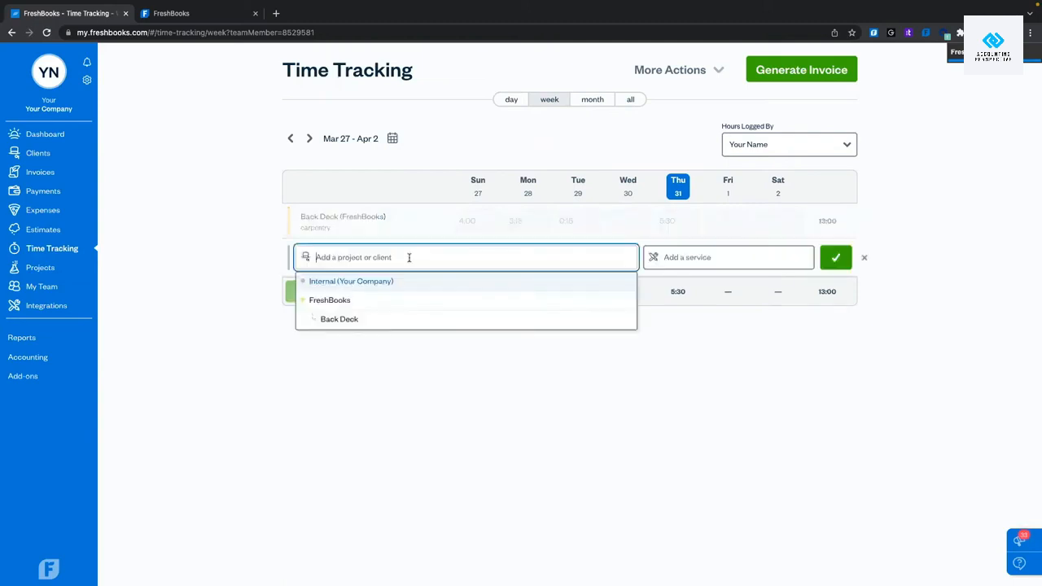
{"action": "left_click", "coordinate": [366, 320]}
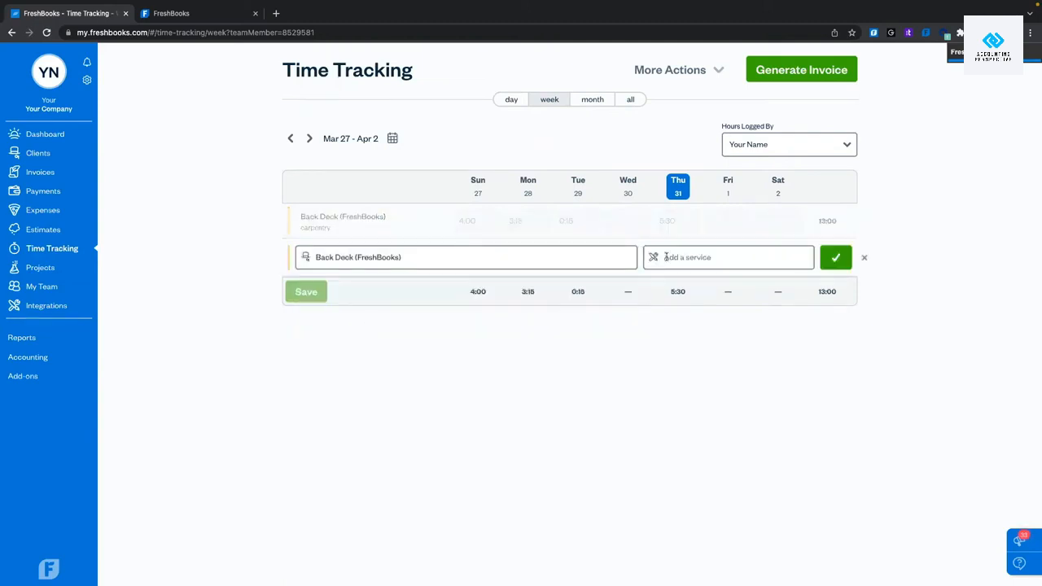
{"action": "left_click", "coordinate": [714, 257]}
{"action": "left_click", "coordinate": [702, 325]}
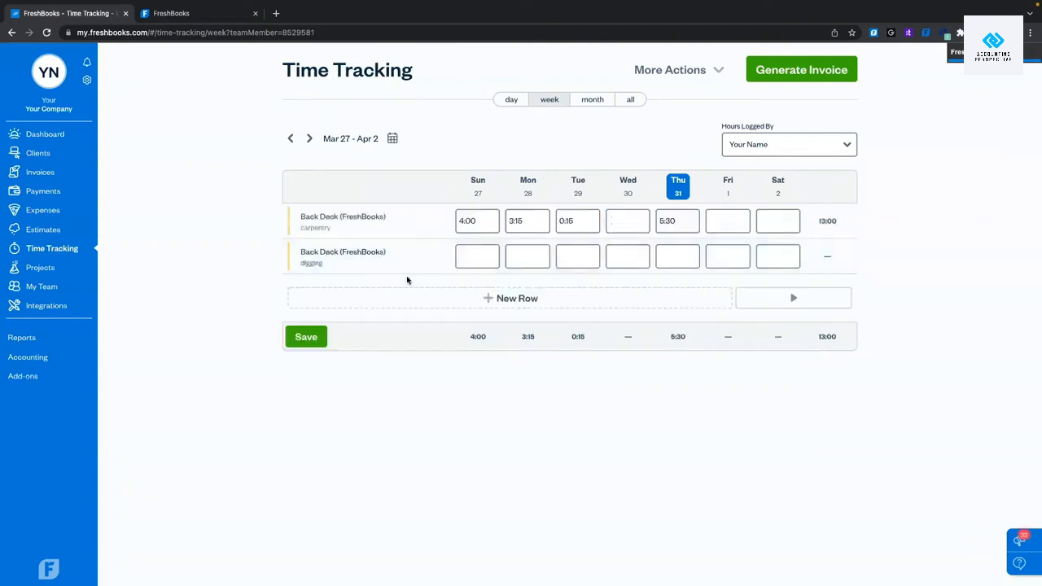
Enter digging hours of 1:00 Sunday, 3:00 Monday and 4:00 Tuesday.
{"action": "left_click", "coordinate": [483, 261]}
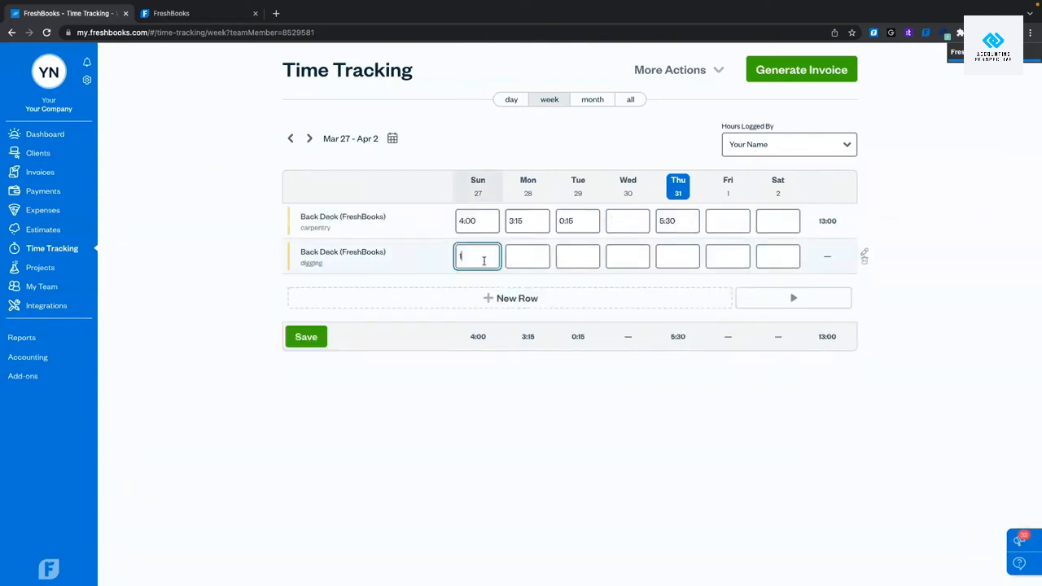
{"action": "type", "text": "1"}
{"action": "left_click", "coordinate": [526, 259]}
{"action": "type", "text": "3"}
{"action": "left_click", "coordinate": [588, 249]}
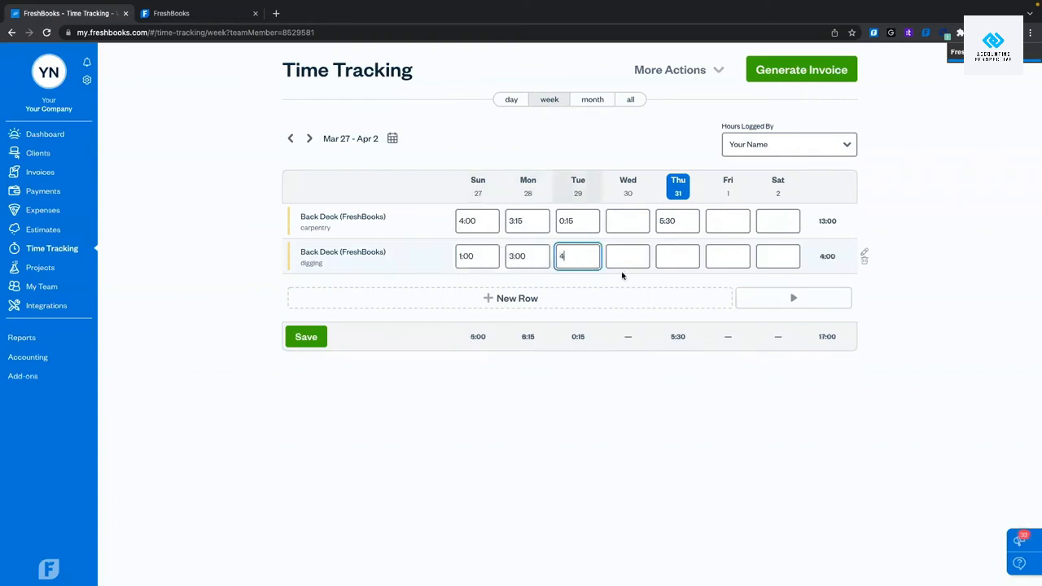
{"action": "type", "text": "4"}
{"action": "left_click", "coordinate": [659, 396]}
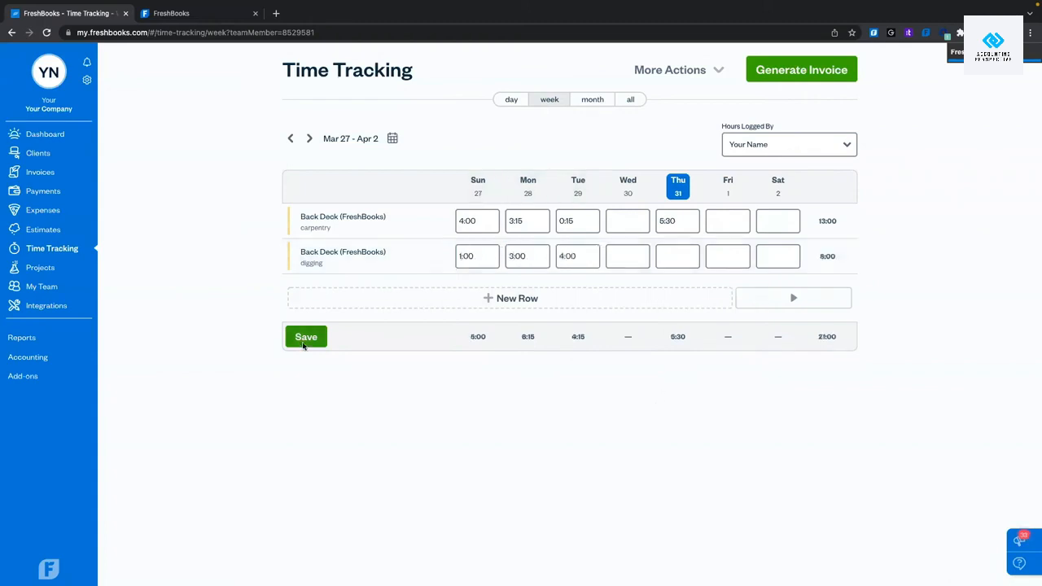
Save the digging hours and switch to the month calendar view.
{"action": "left_click", "coordinate": [303, 344]}
{"action": "left_click", "coordinate": [689, 57]}
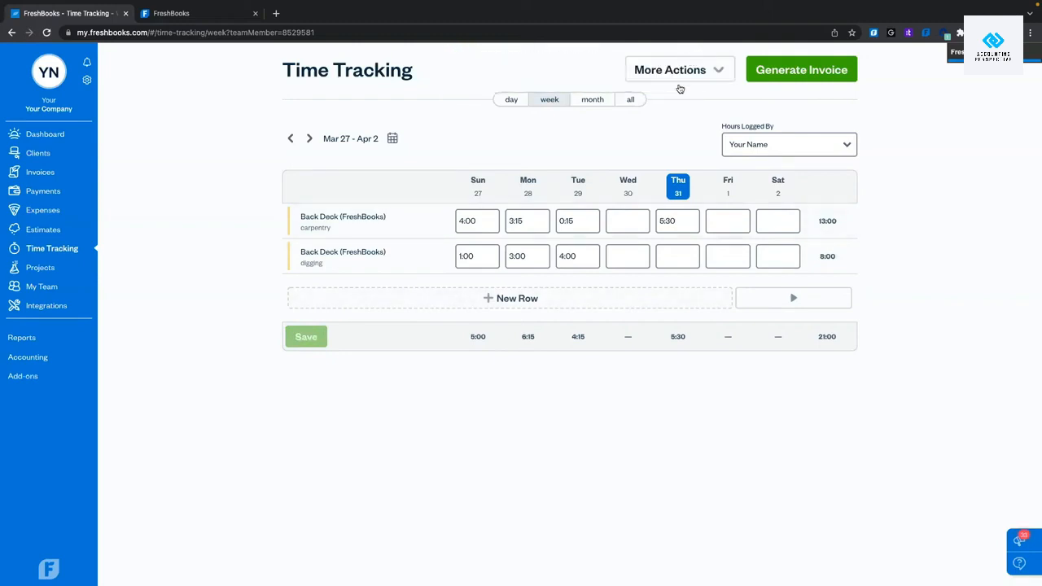
{"action": "left_click", "coordinate": [588, 100]}
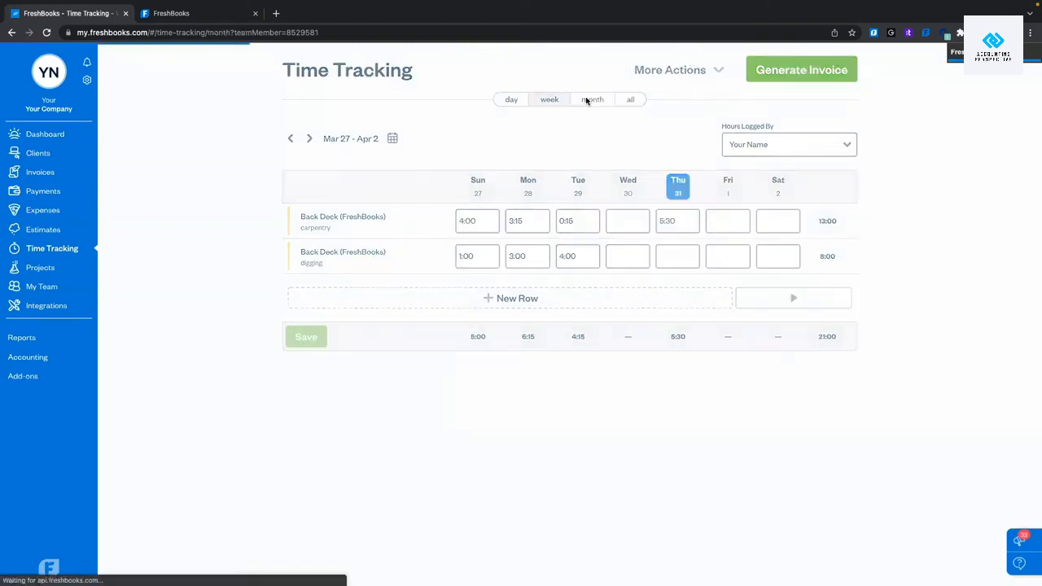
{"action": "scroll", "coordinate": [579, 407], "scroll_direction": "down", "scroll_amount": 1}
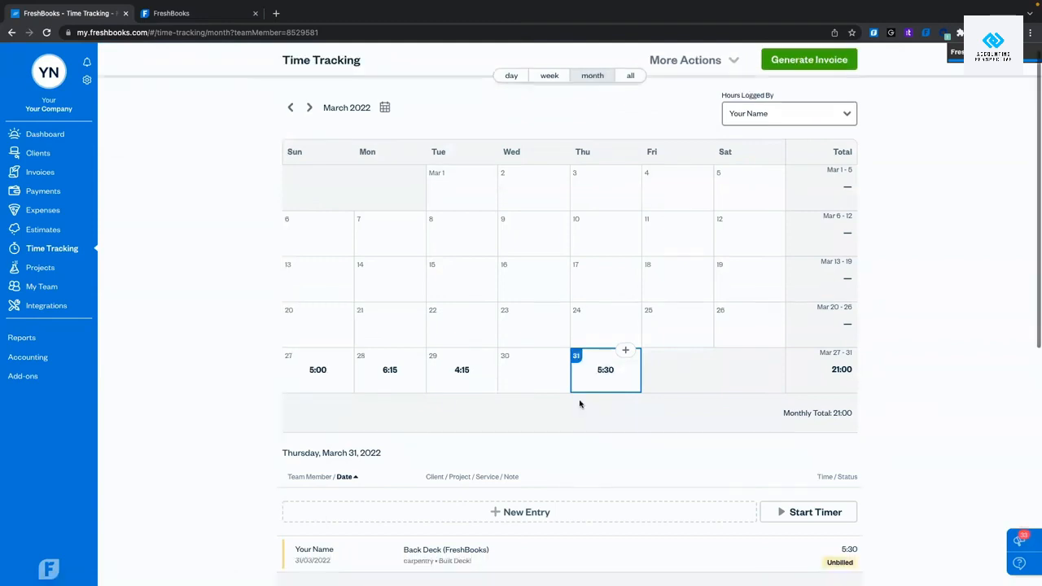
{"action": "left_click", "coordinate": [466, 197]}
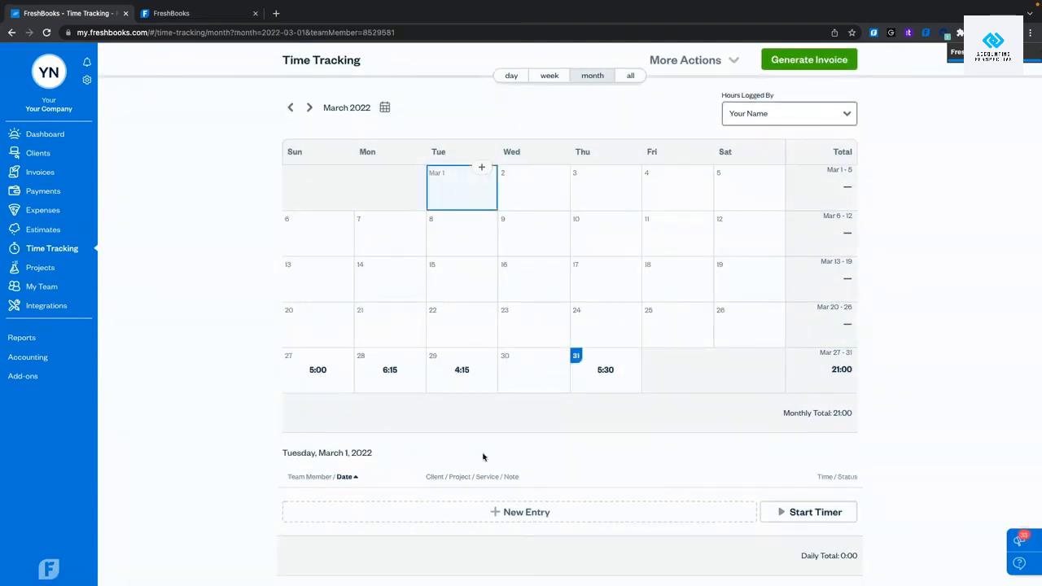
{"action": "left_click", "coordinate": [566, 518]}
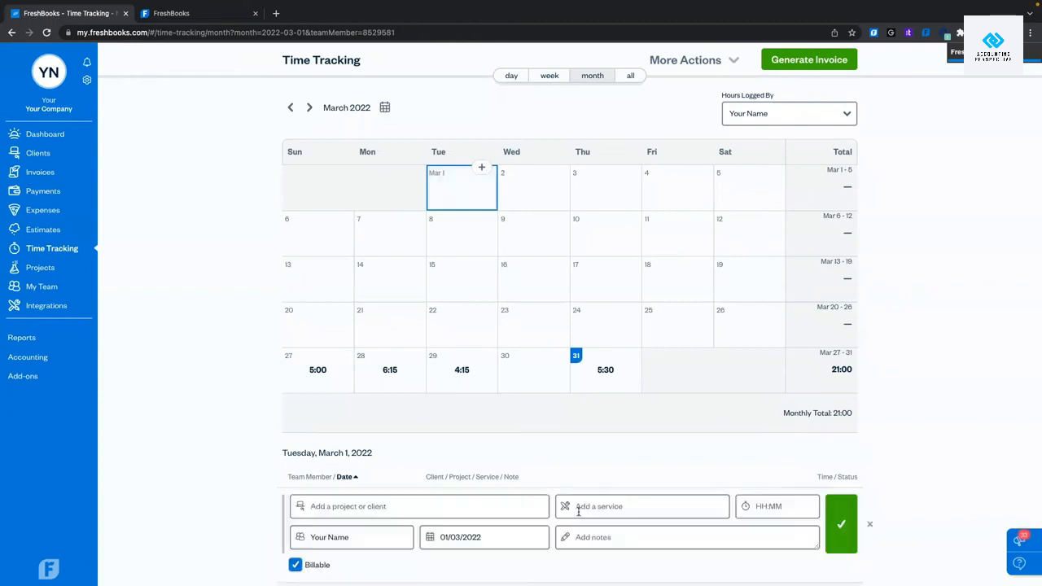
{"action": "left_click", "coordinate": [869, 524]}
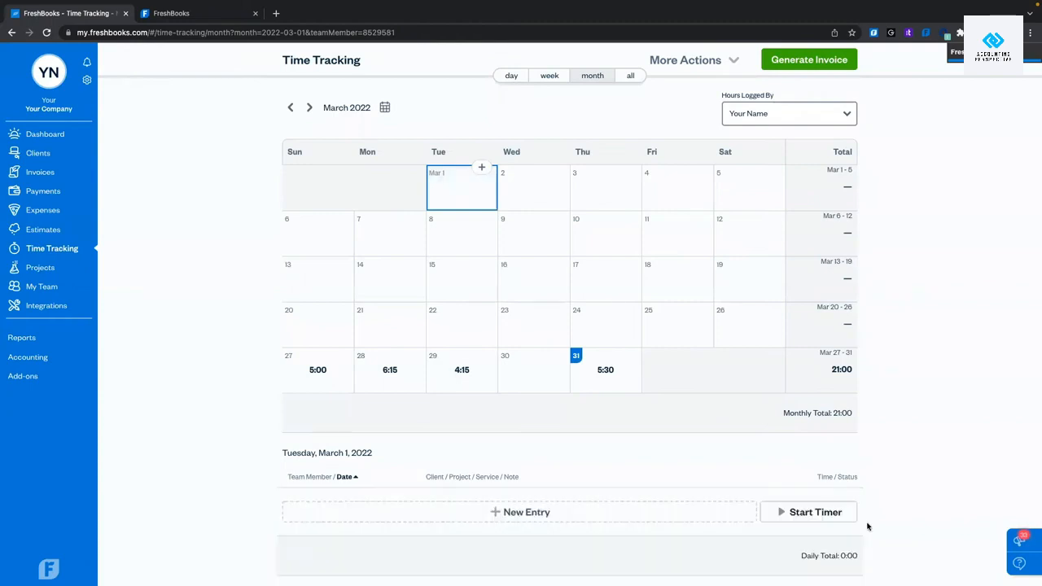
{"action": "left_click", "coordinate": [609, 371]}
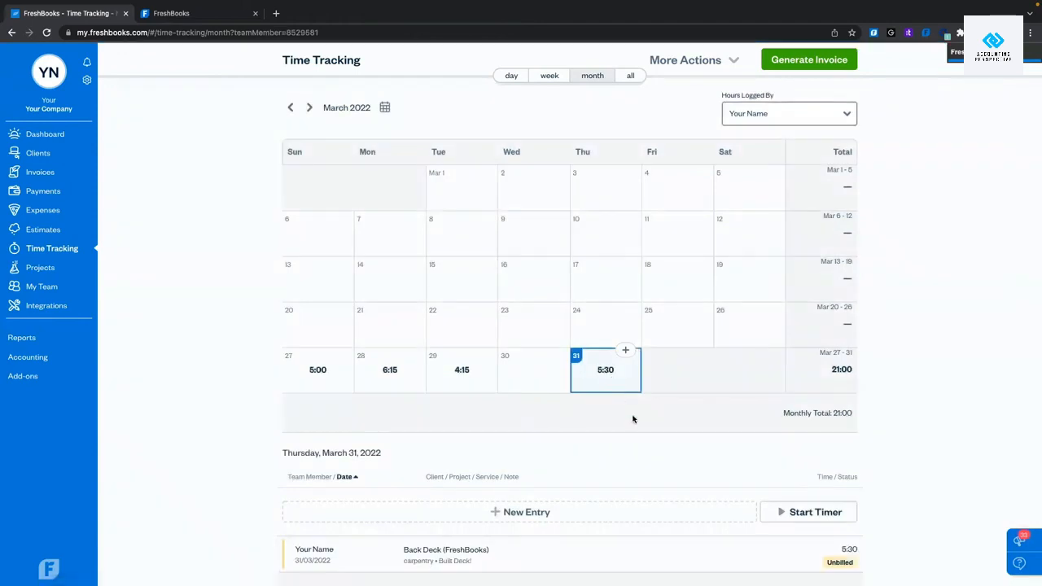
{"action": "scroll", "coordinate": [602, 431], "scroll_direction": "down", "scroll_amount": 1}
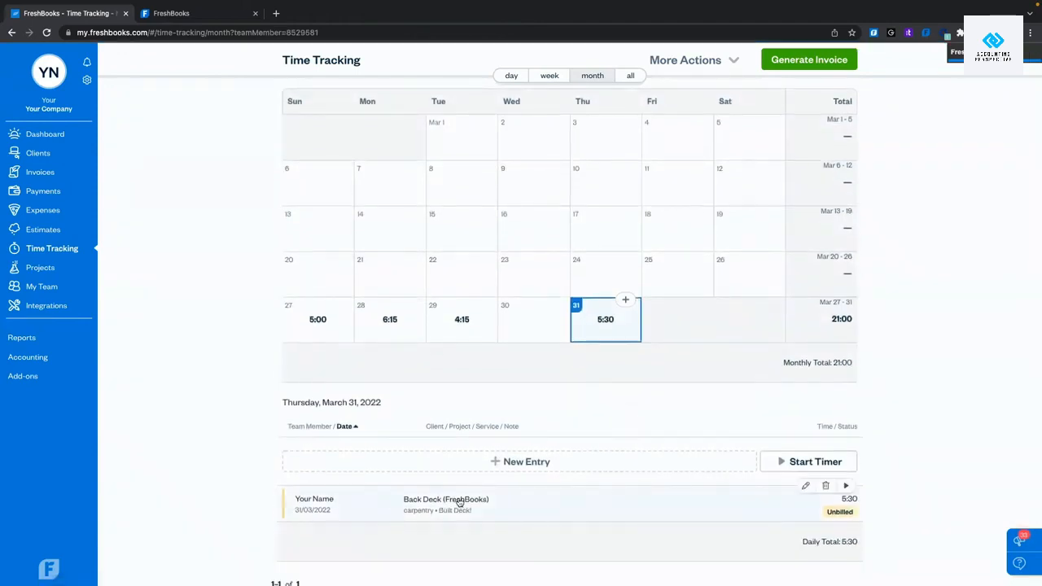
{"action": "left_click", "coordinate": [489, 504]}
{"action": "scroll", "coordinate": [488, 504], "scroll_direction": "down", "scroll_amount": 1}
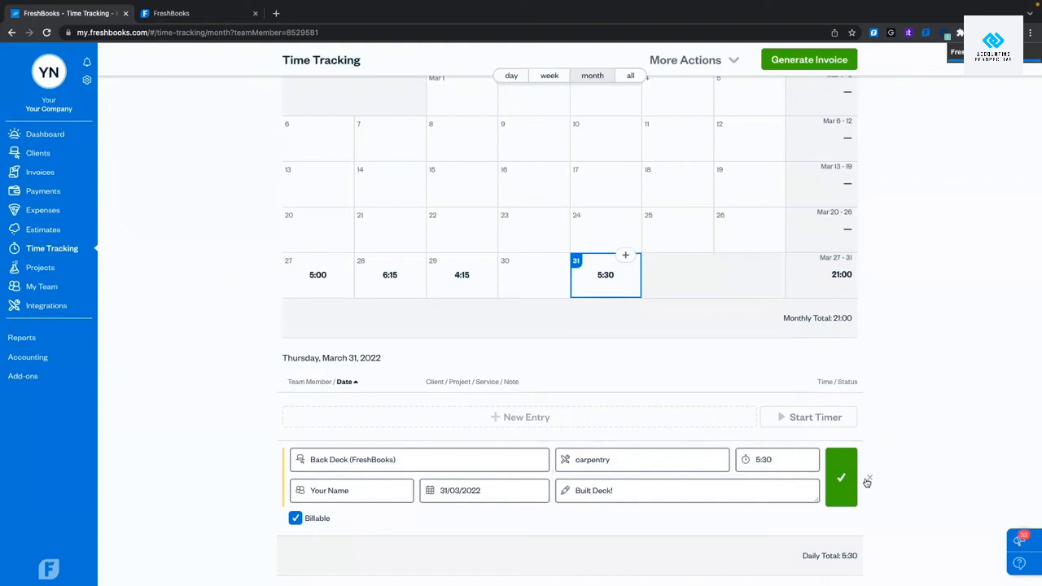
{"action": "left_click", "coordinate": [867, 479]}
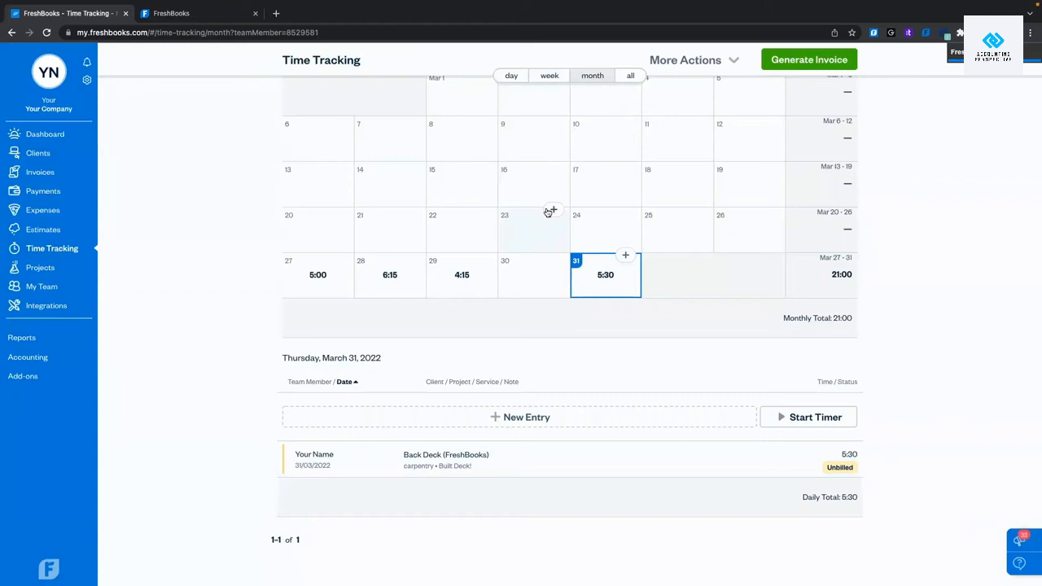
{"action": "scroll", "coordinate": [548, 212], "scroll_direction": "up", "scroll_amount": 2}
{"action": "scroll", "coordinate": [564, 235], "scroll_direction": "down", "scroll_amount": 1}
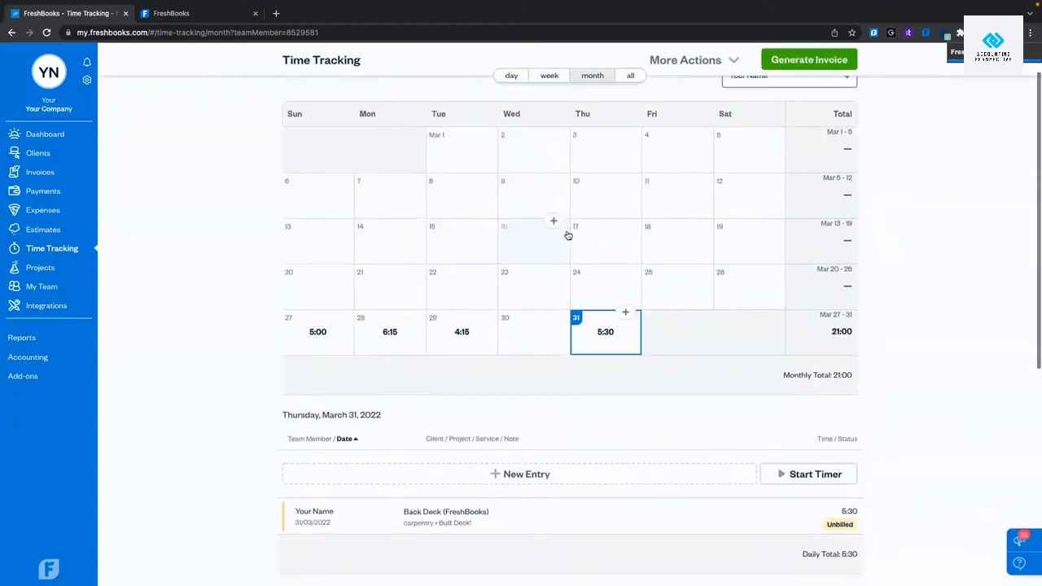
{"action": "left_click", "coordinate": [632, 75]}
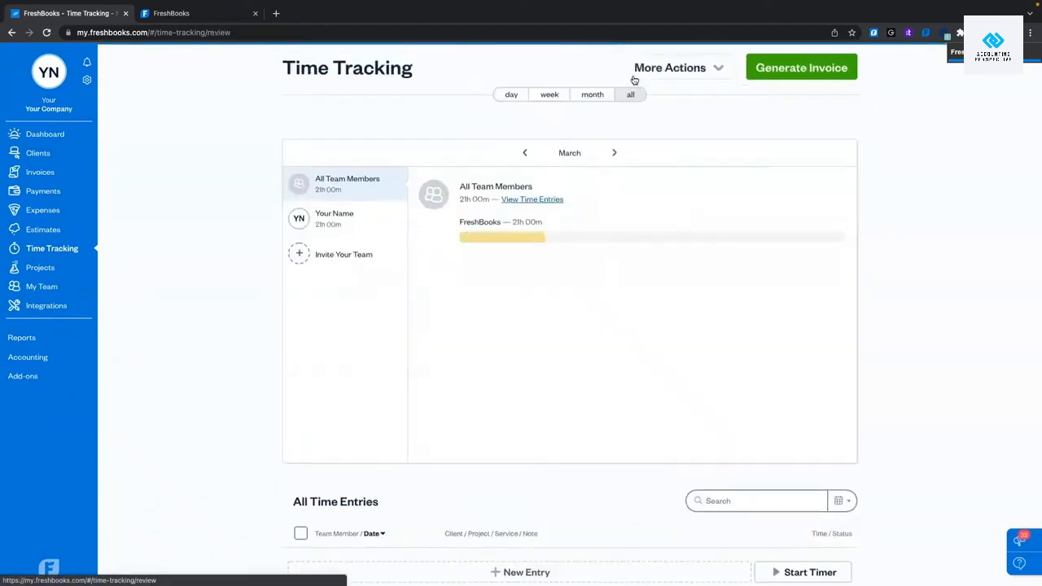
{"action": "mouse_move", "coordinate": [390, 235]}
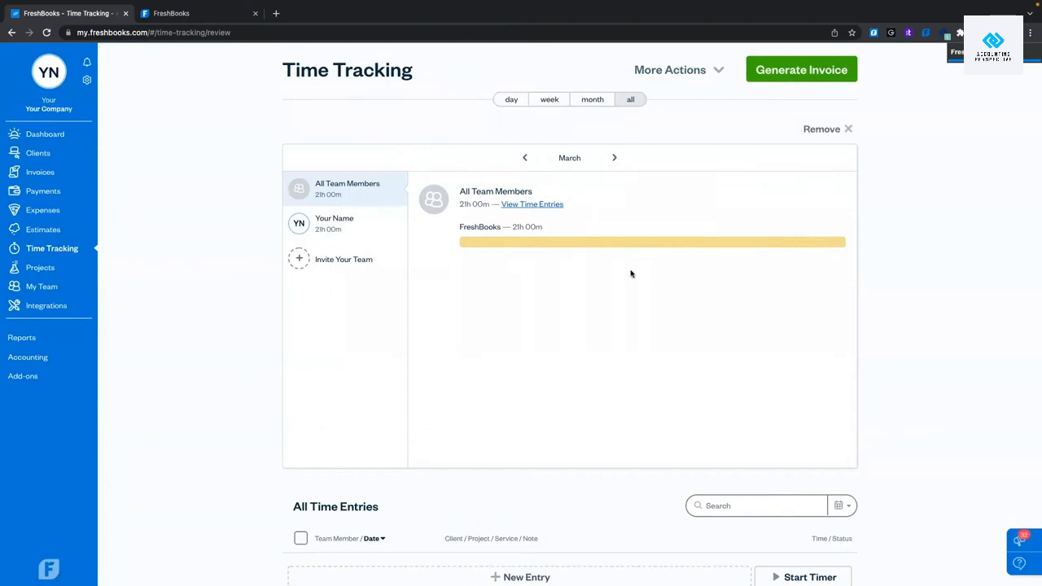
{"action": "left_click", "coordinate": [525, 159]}
{"action": "left_click", "coordinate": [613, 159]}
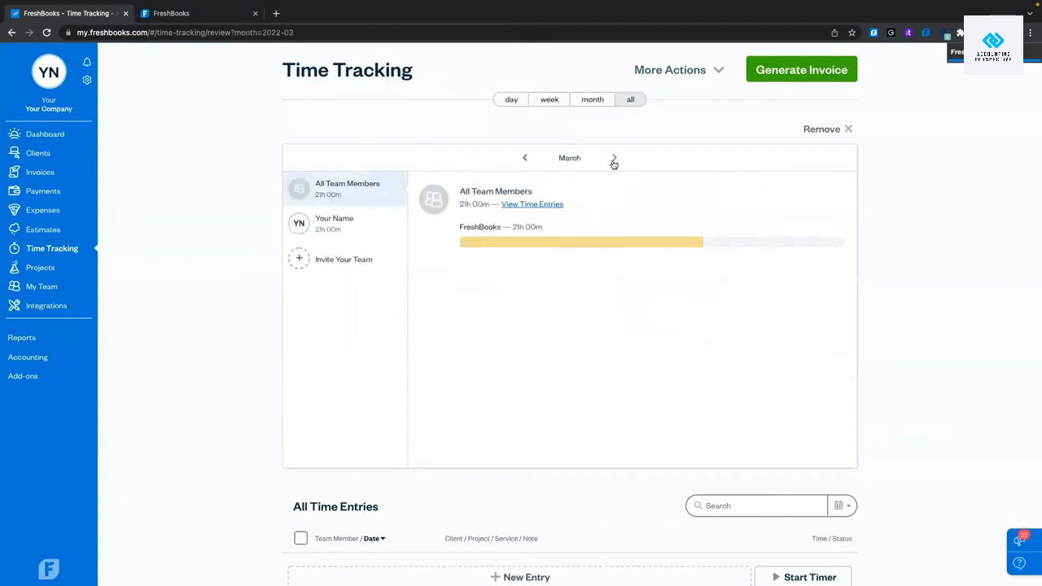
{"action": "scroll", "coordinate": [608, 401], "scroll_direction": "down", "scroll_amount": 3}
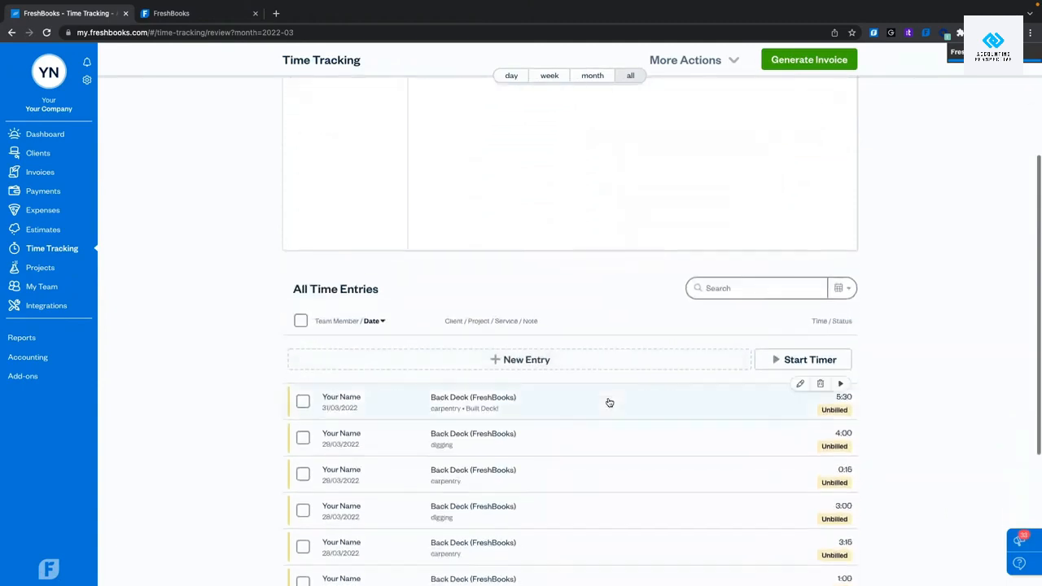
{"action": "scroll", "coordinate": [273, 325], "scroll_direction": "down", "scroll_amount": 2}
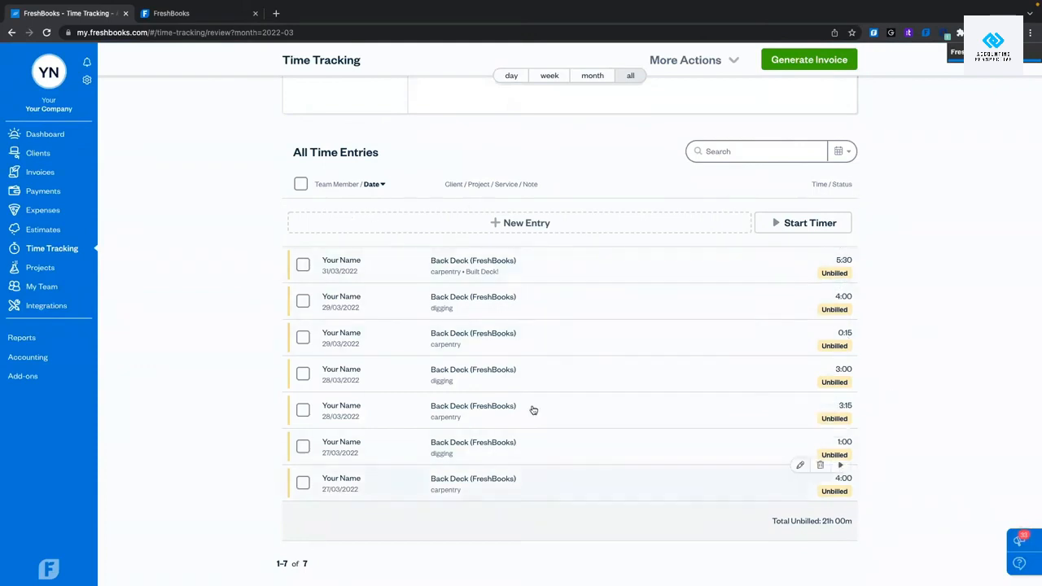
{"action": "left_click", "coordinate": [537, 263]}
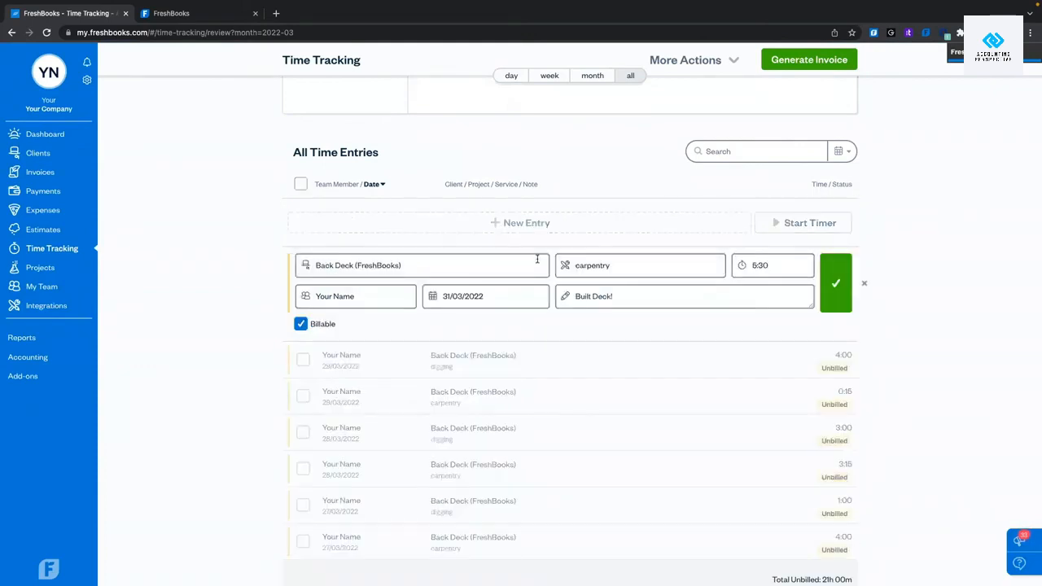
{"action": "left_click", "coordinate": [838, 284]}
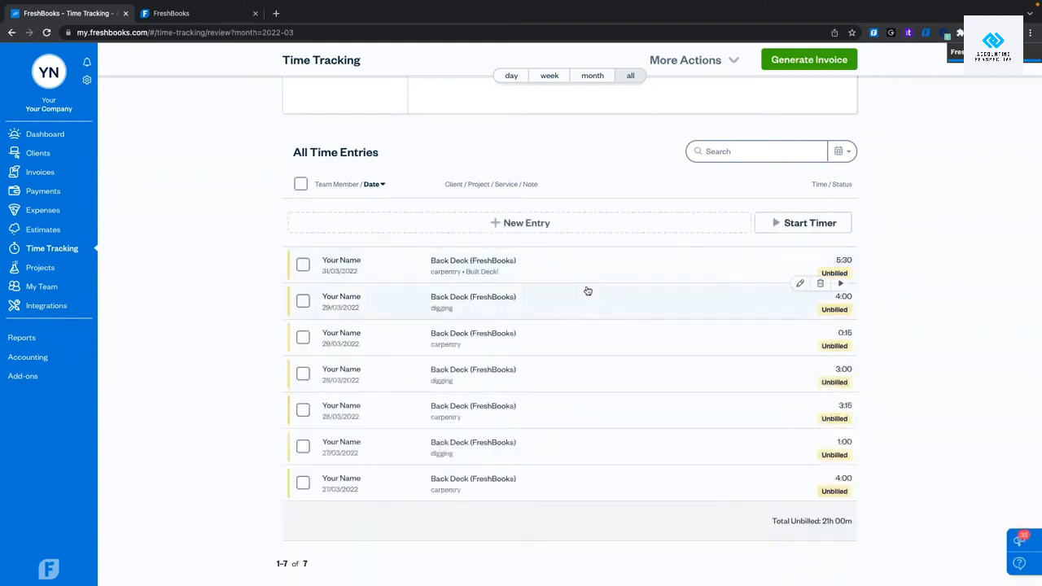
{"action": "left_click", "coordinate": [612, 225]}
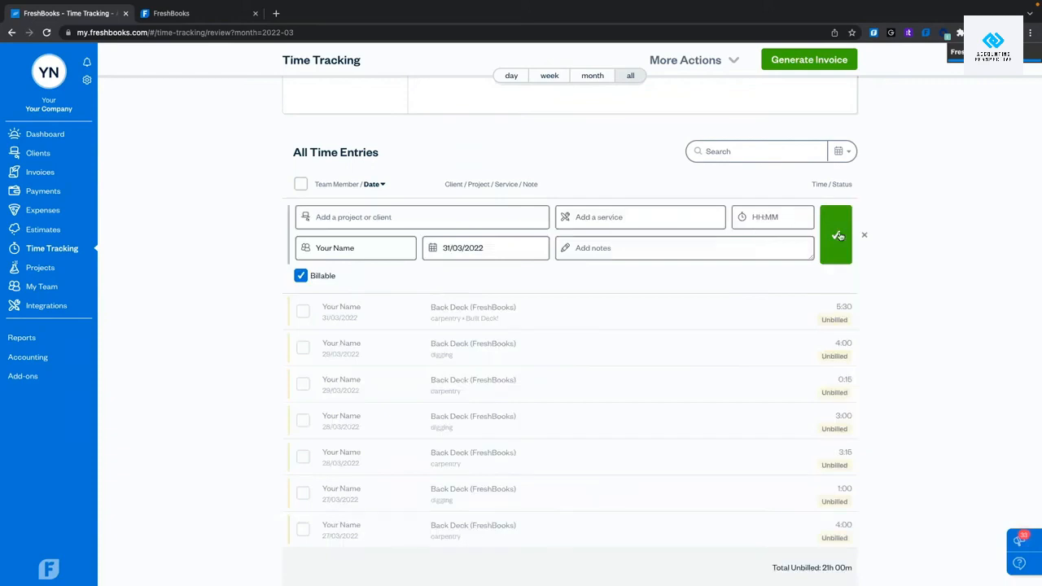
{"action": "left_click", "coordinate": [863, 236]}
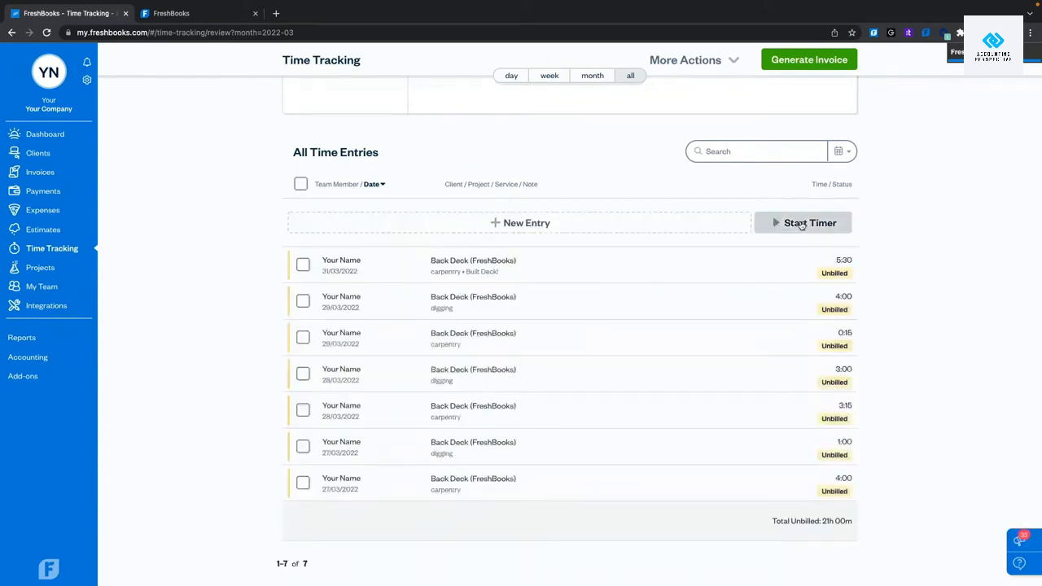
Start a new timer assigned to Back Deck with the concrete pouring service.
{"action": "left_click", "coordinate": [801, 224]}
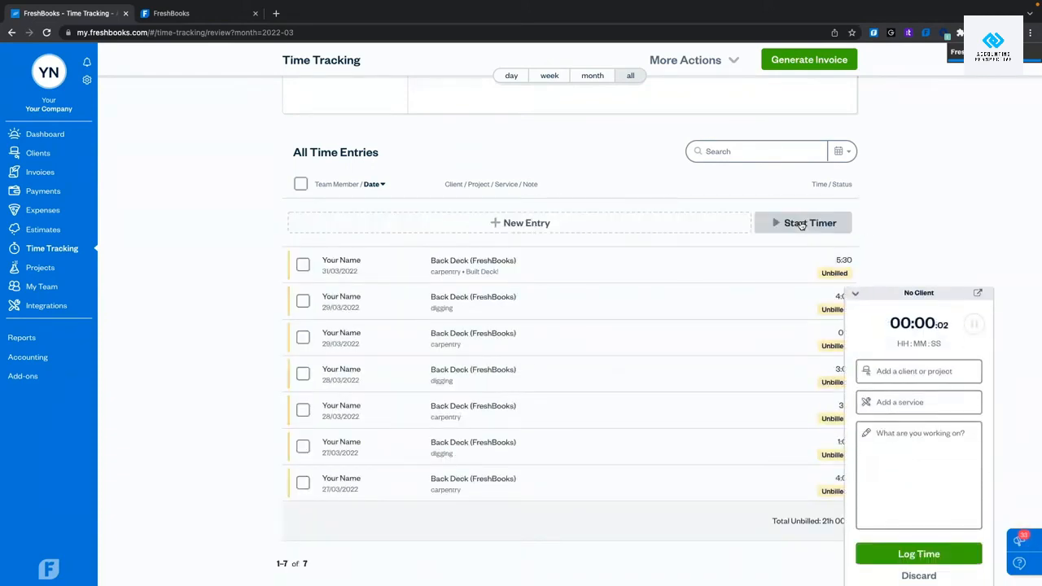
{"action": "left_click", "coordinate": [891, 371]}
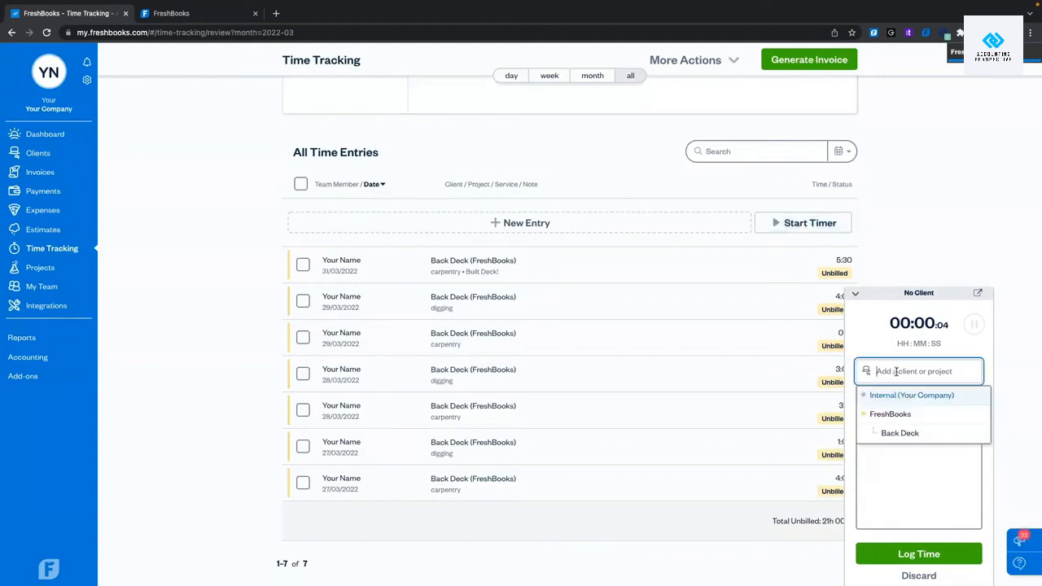
{"action": "left_click", "coordinate": [892, 434]}
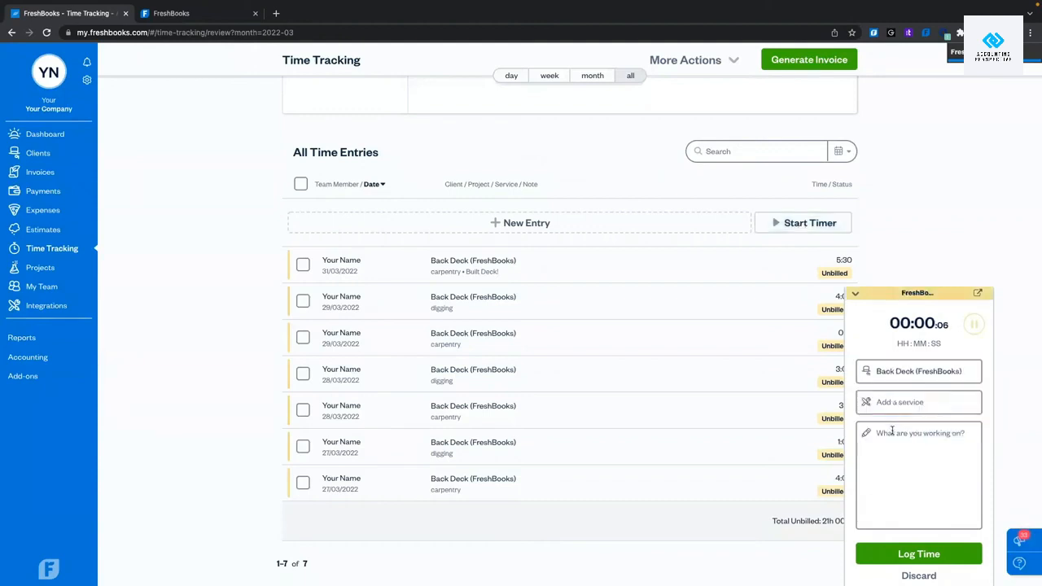
{"action": "left_click", "coordinate": [905, 401]}
{"action": "left_click", "coordinate": [915, 456]}
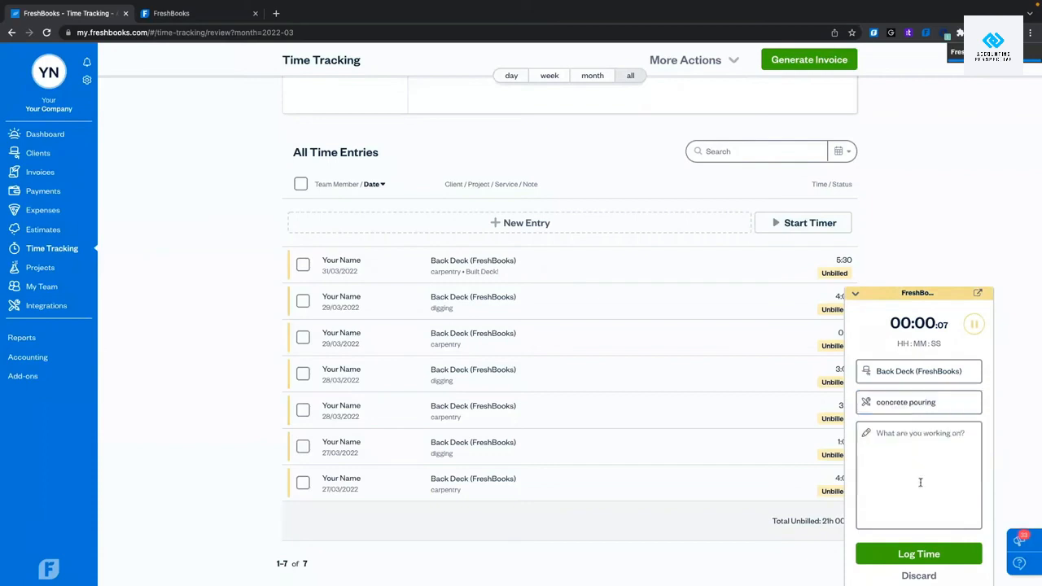
Add the note 'Poured Concrete!' to the running timer and collapse it.
{"action": "left_click", "coordinate": [912, 465]}
{"action": "type", "text": "Pou"}
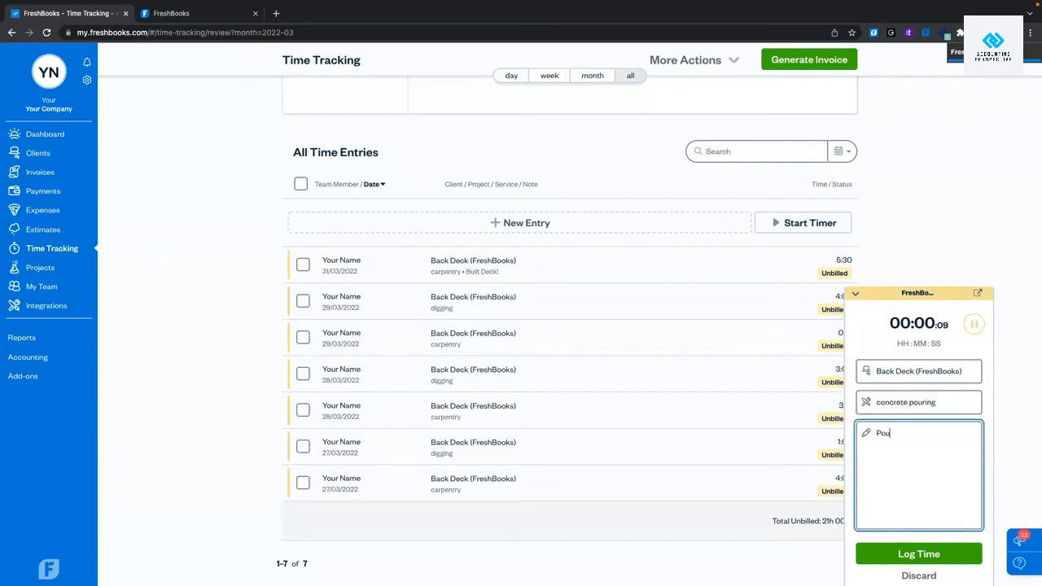
{"action": "type", "text": "red Co"}
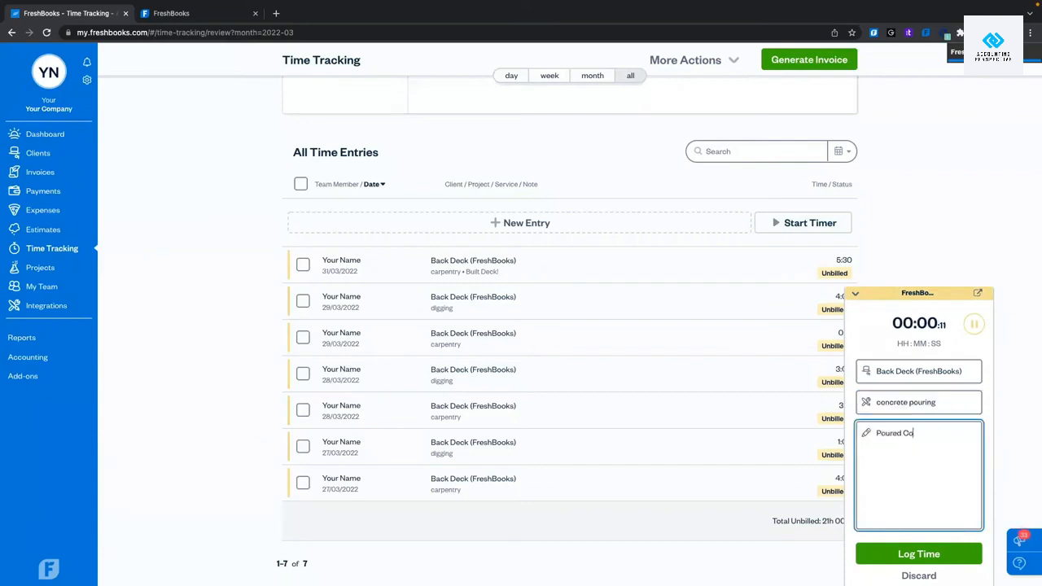
{"action": "type", "text": "ncrete"}
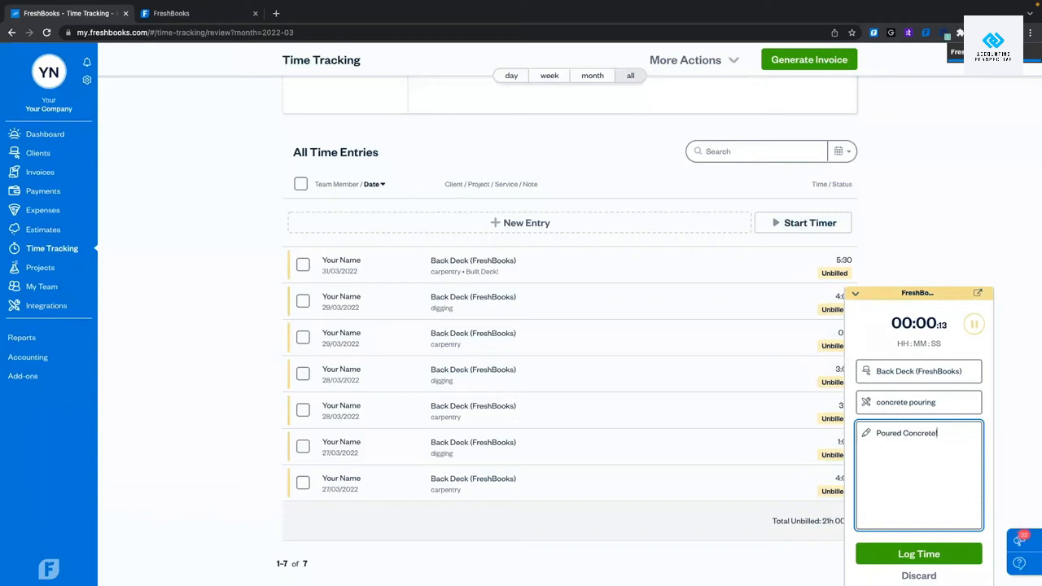
{"action": "type", "text": "!"}
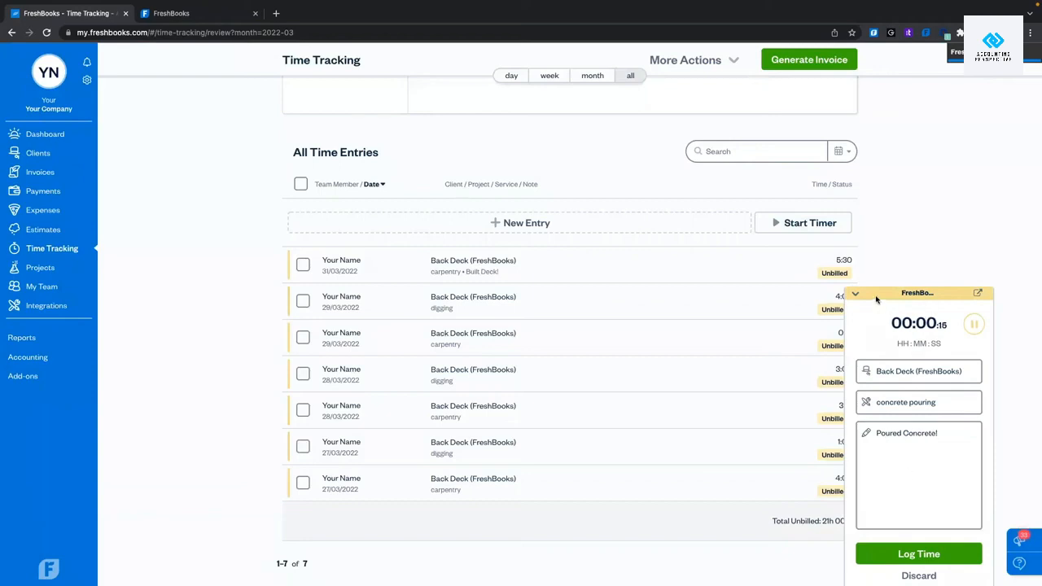
{"action": "left_click", "coordinate": [876, 299]}
{"action": "left_click", "coordinate": [855, 294]}
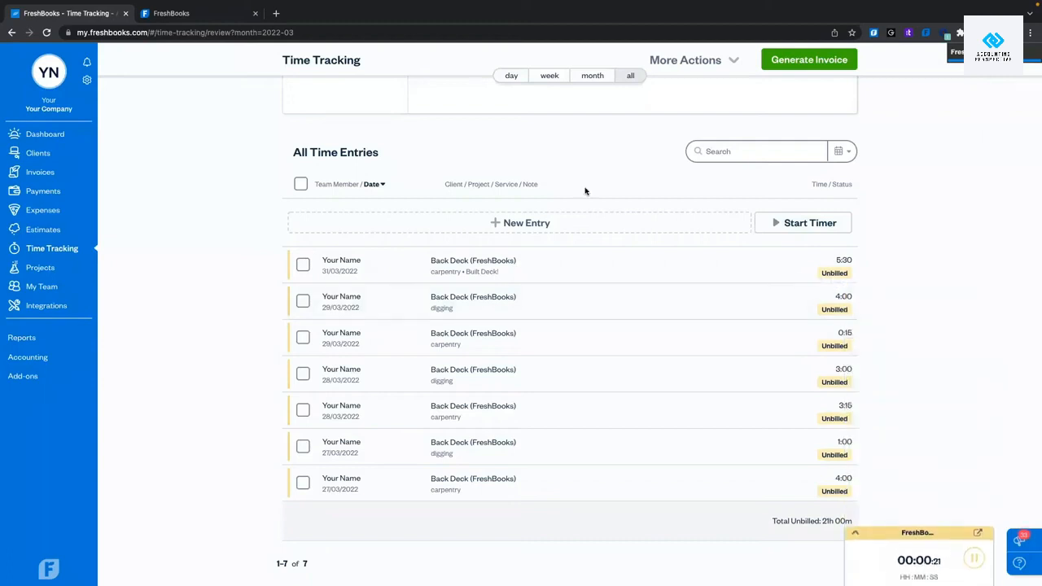
{"action": "scroll", "coordinate": [585, 190], "scroll_direction": "up", "scroll_amount": 5}
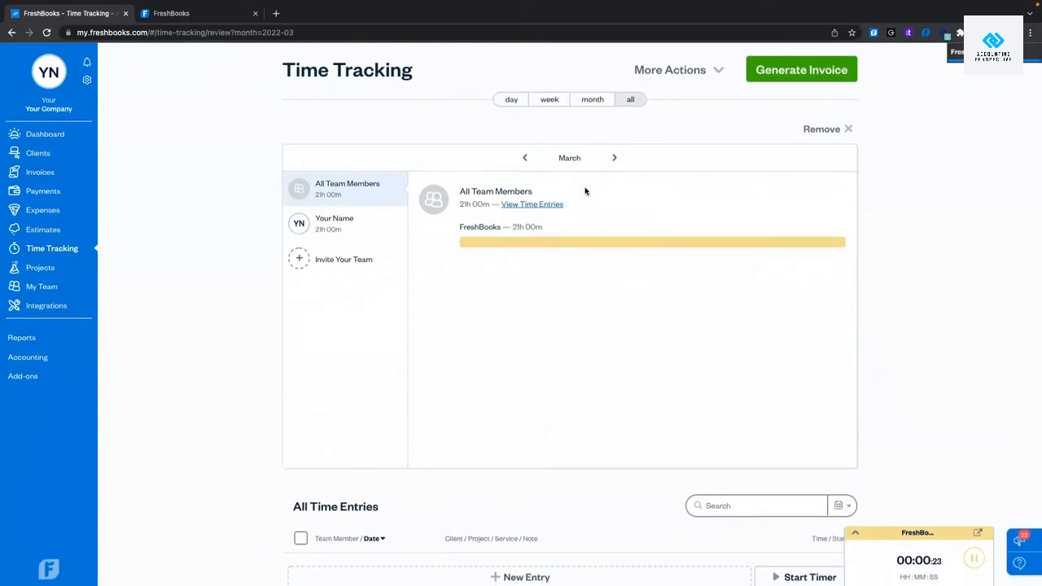
Save Time Tracking Settings with 'Track time entries by start and end time' selected.
{"action": "left_click", "coordinate": [717, 73]}
{"action": "left_click", "coordinate": [700, 100]}
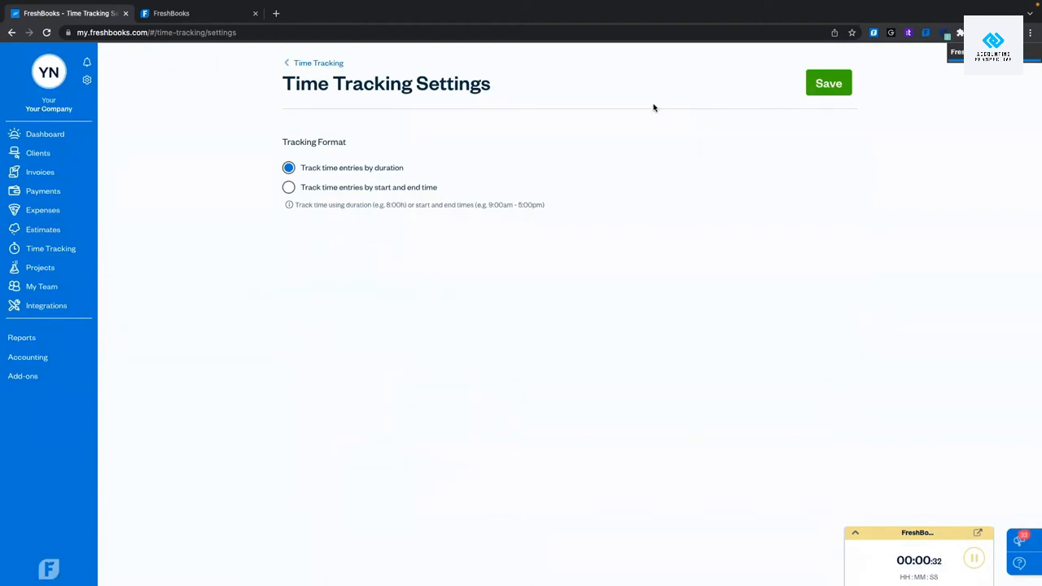
{"action": "left_click", "coordinate": [289, 188]}
{"action": "left_click", "coordinate": [837, 87]}
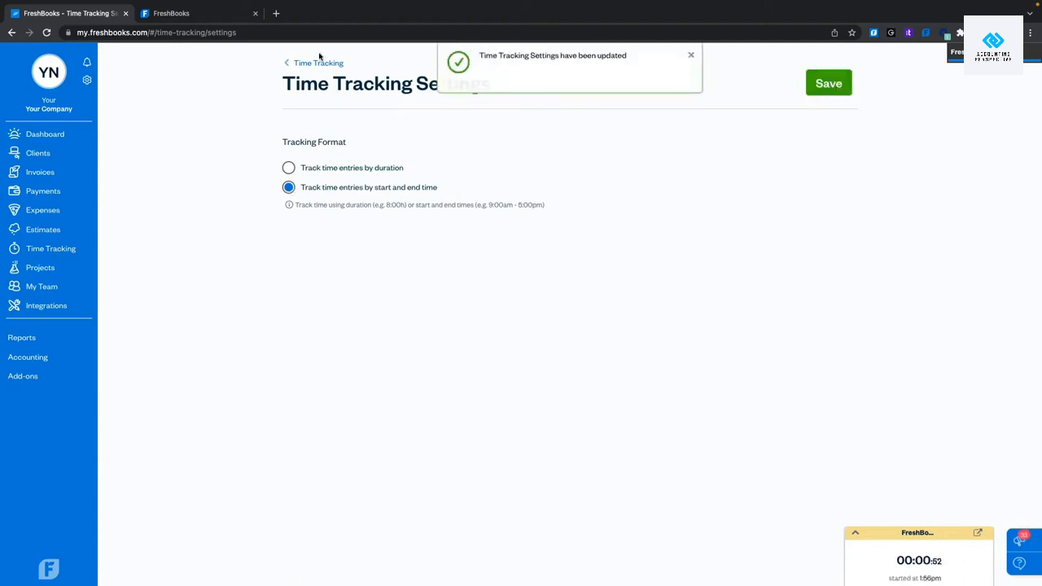
Return to Time Tracking and inspect the 31/03, 29/03 and 28/03 entries without changes.
{"action": "left_click", "coordinate": [293, 63]}
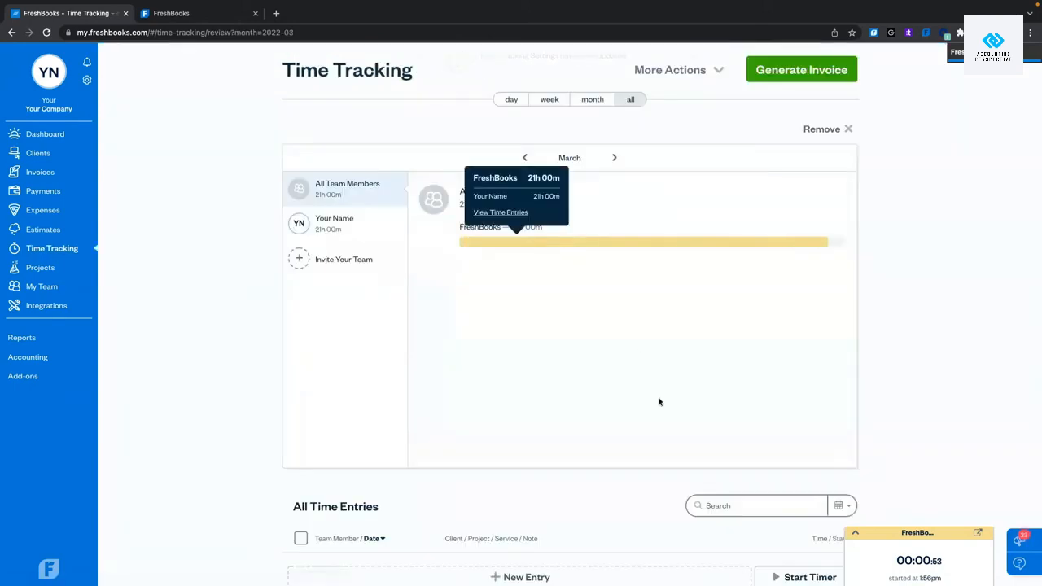
{"action": "scroll", "coordinate": [658, 402], "scroll_direction": "down", "scroll_amount": 4}
{"action": "scroll", "coordinate": [658, 402], "scroll_direction": "down", "scroll_amount": 2}
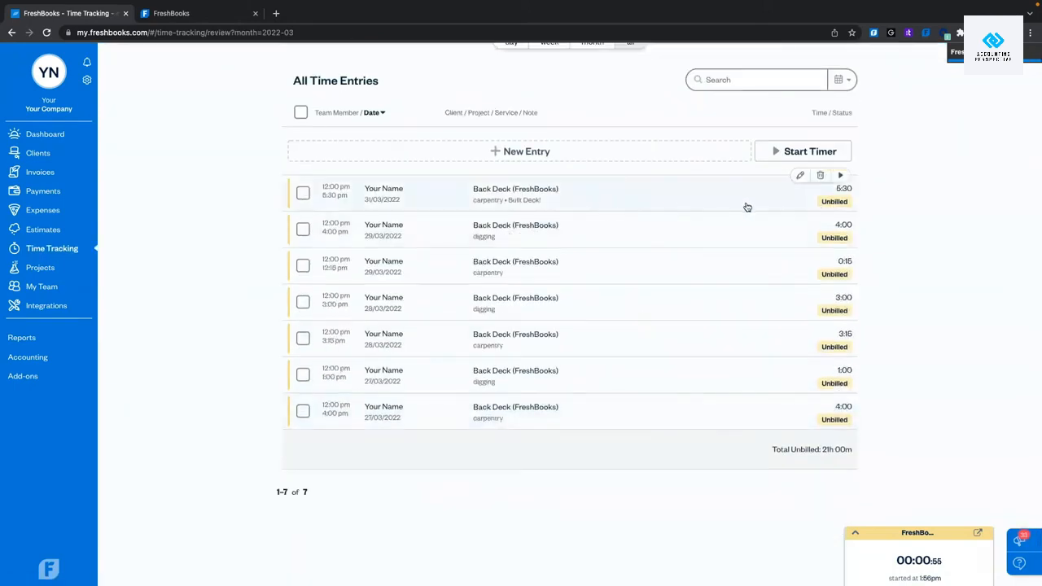
{"action": "left_click", "coordinate": [663, 205]}
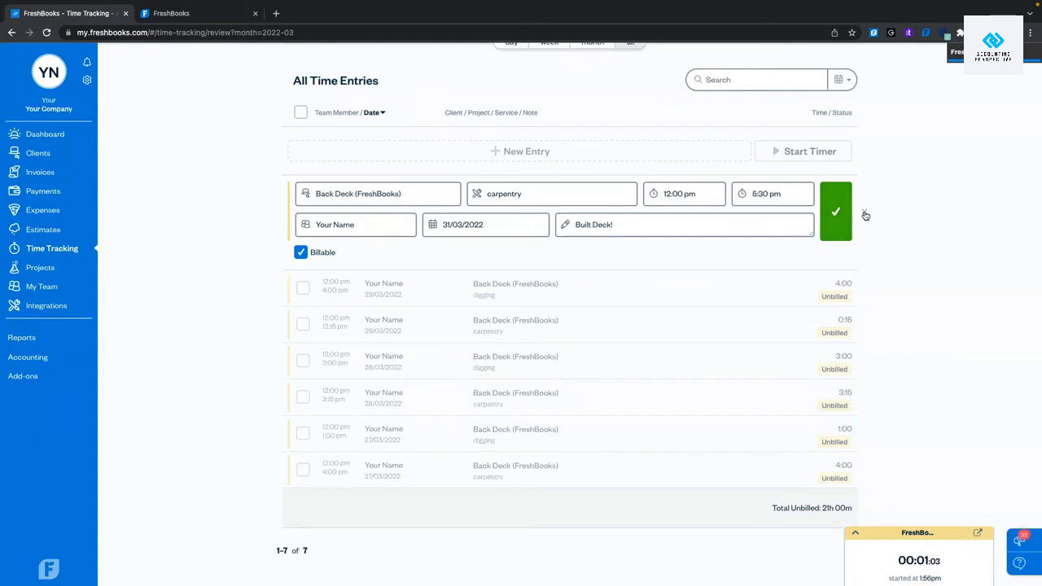
{"action": "left_click", "coordinate": [864, 214]}
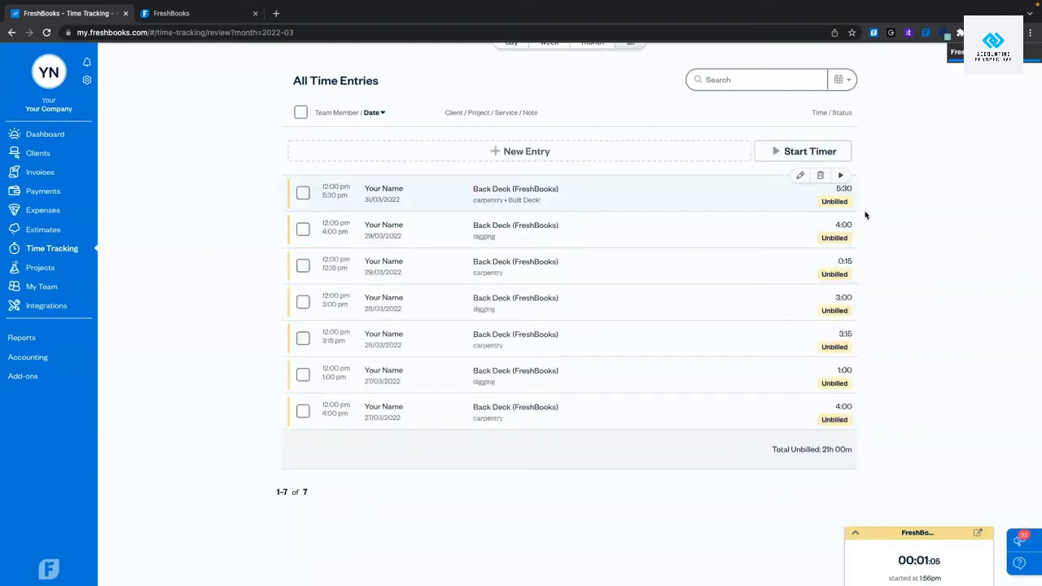
{"action": "left_click", "coordinate": [692, 227]}
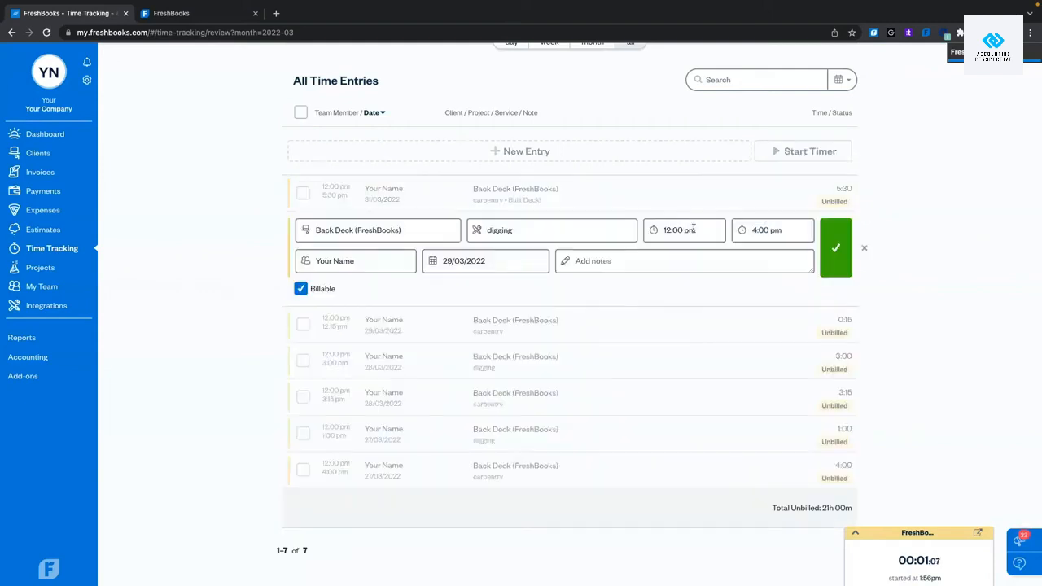
{"action": "left_click", "coordinate": [865, 249]}
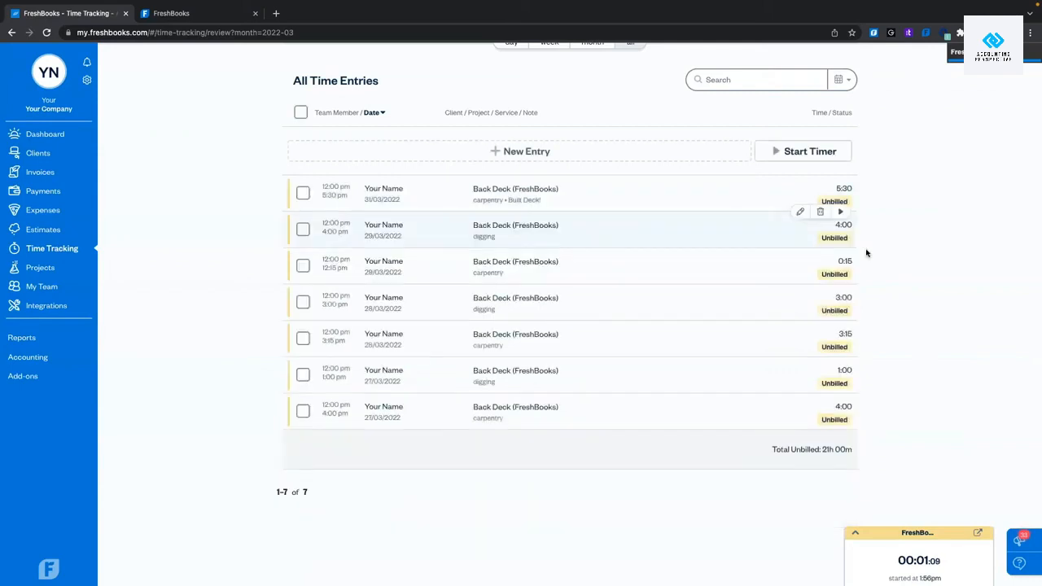
{"action": "left_click", "coordinate": [670, 307]}
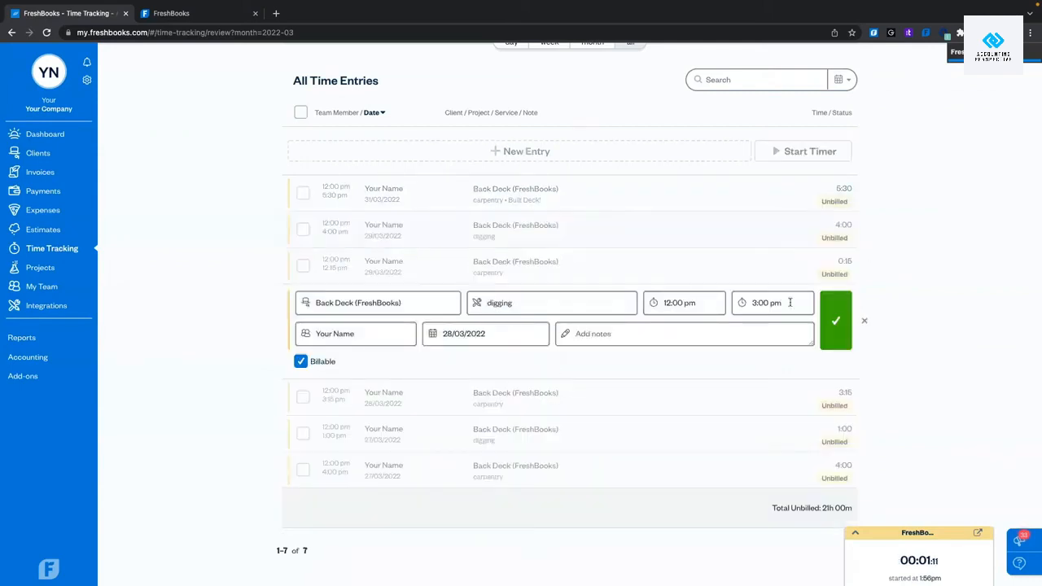
{"action": "left_click", "coordinate": [865, 322]}
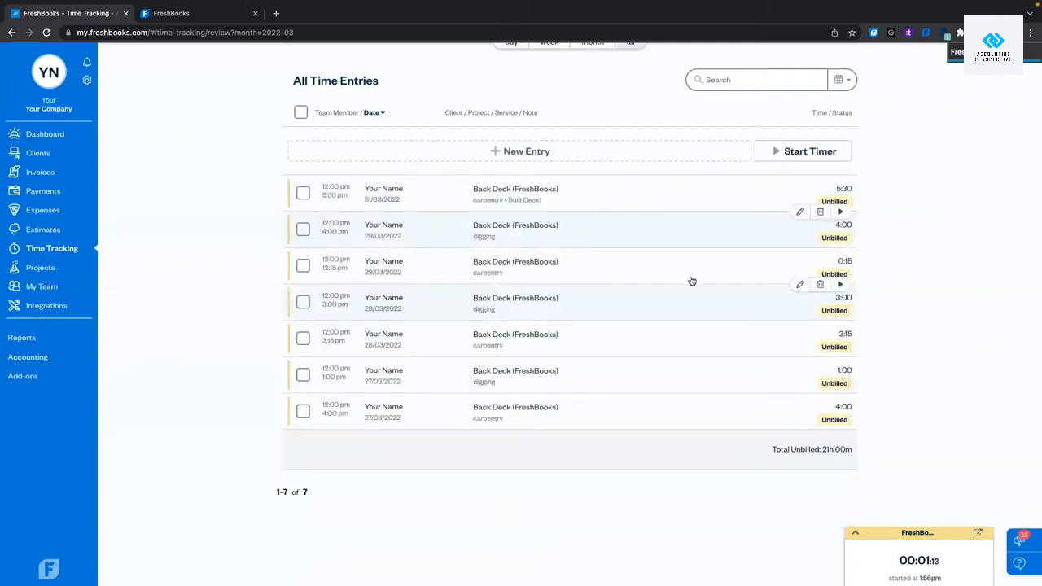
Recheck the 31/03 carpentry entry's 12:00 pm start time, leaving it unchanged.
{"action": "left_click", "coordinate": [695, 183]}
{"action": "left_click", "coordinate": [703, 192]}
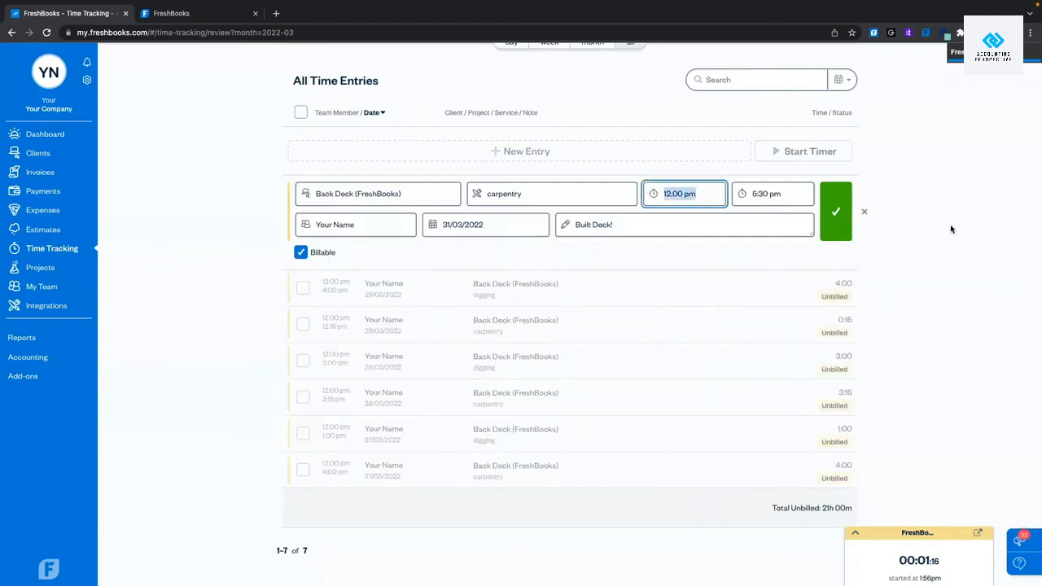
{"action": "left_click", "coordinate": [947, 230]}
{"action": "left_click", "coordinate": [864, 213]}
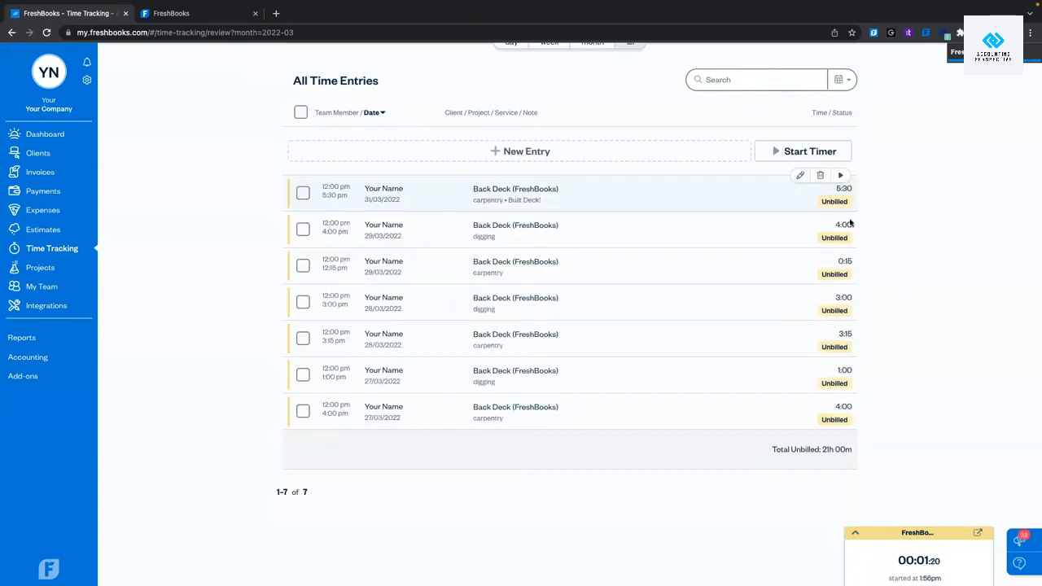
{"action": "scroll", "coordinate": [850, 223], "scroll_direction": "up", "scroll_amount": 5}
Revisit Time Tracking Settings, then return to the March hours overview.
{"action": "left_click", "coordinate": [698, 70]}
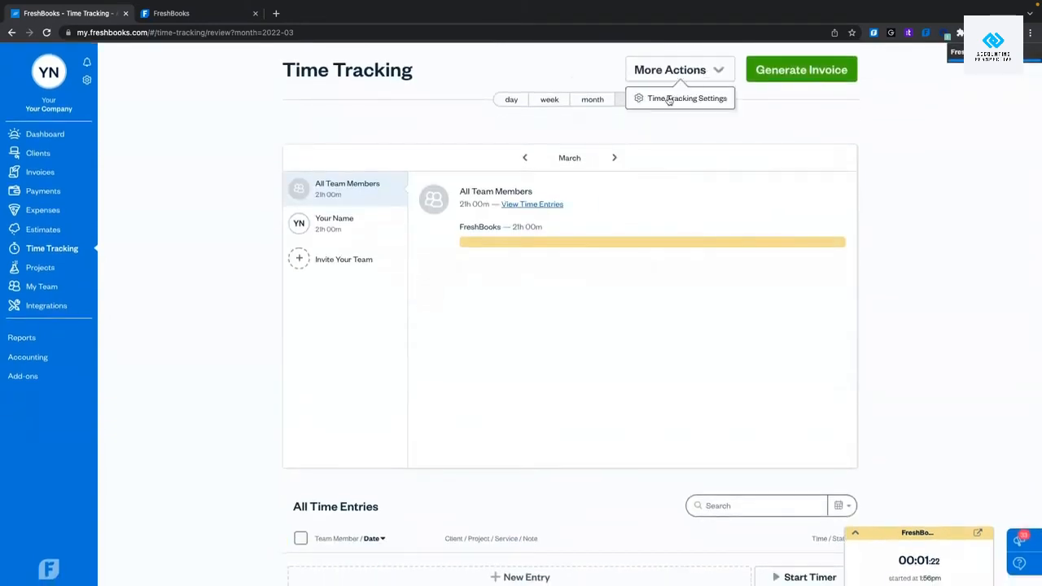
{"action": "left_click", "coordinate": [668, 99]}
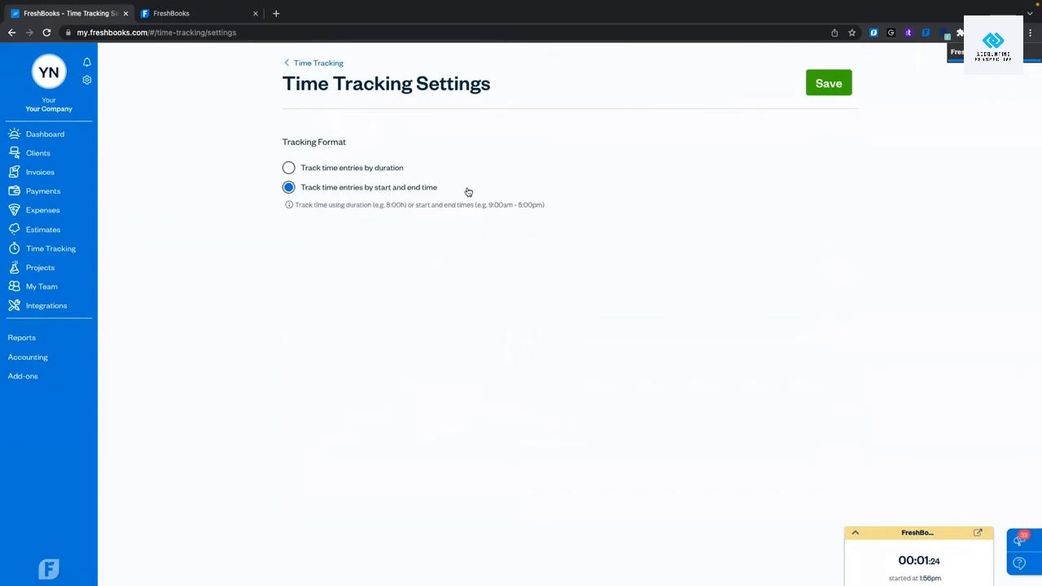
{"action": "left_click", "coordinate": [314, 63]}
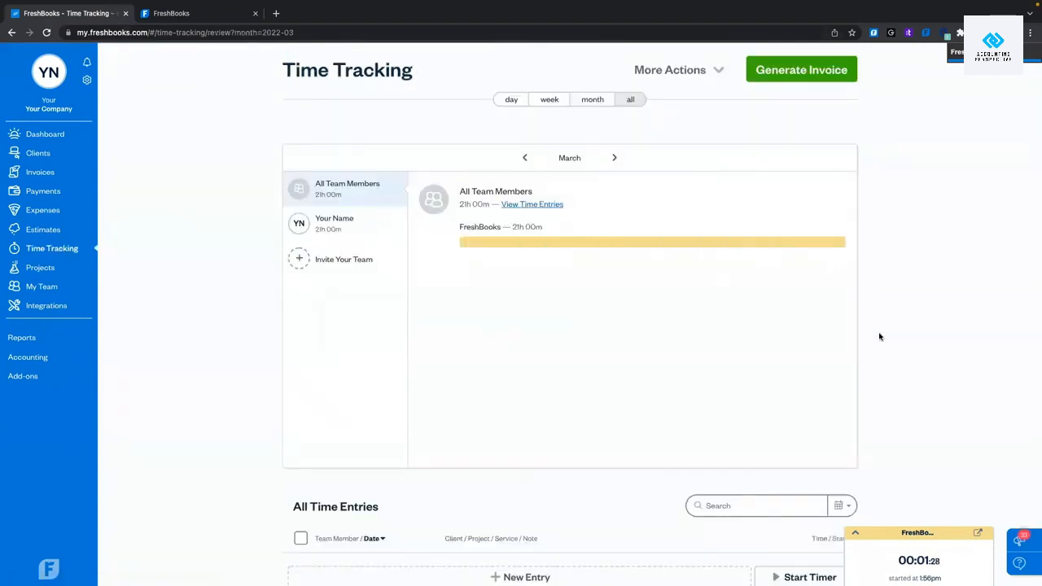
{"action": "scroll", "coordinate": [879, 336], "scroll_direction": "down", "scroll_amount": 2}
Log the running concrete pouring timer as an entry and open the new 1:56 pm row for editing.
{"action": "left_click", "coordinate": [855, 533]}
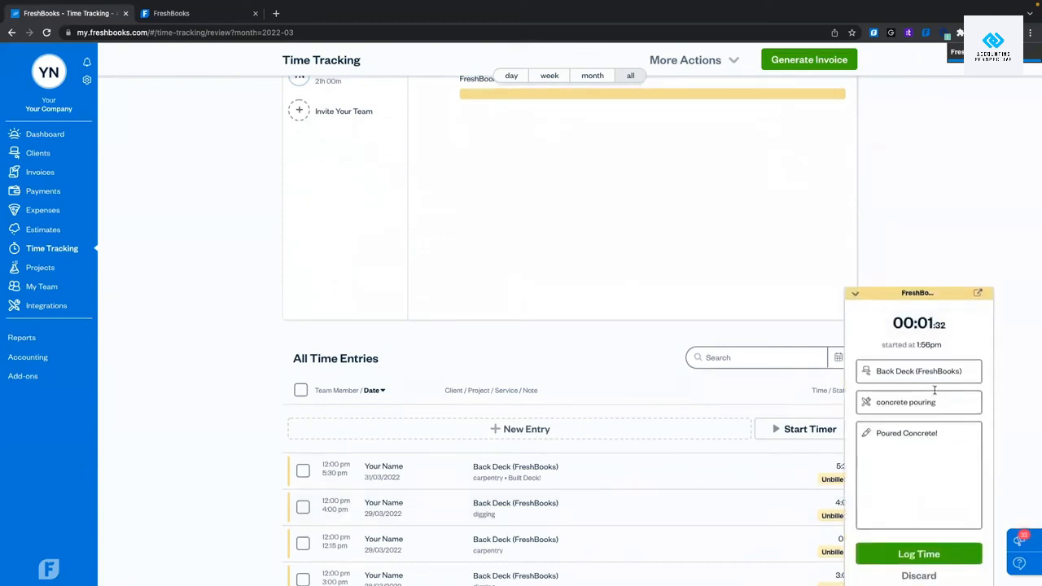
{"action": "left_click", "coordinate": [888, 554]}
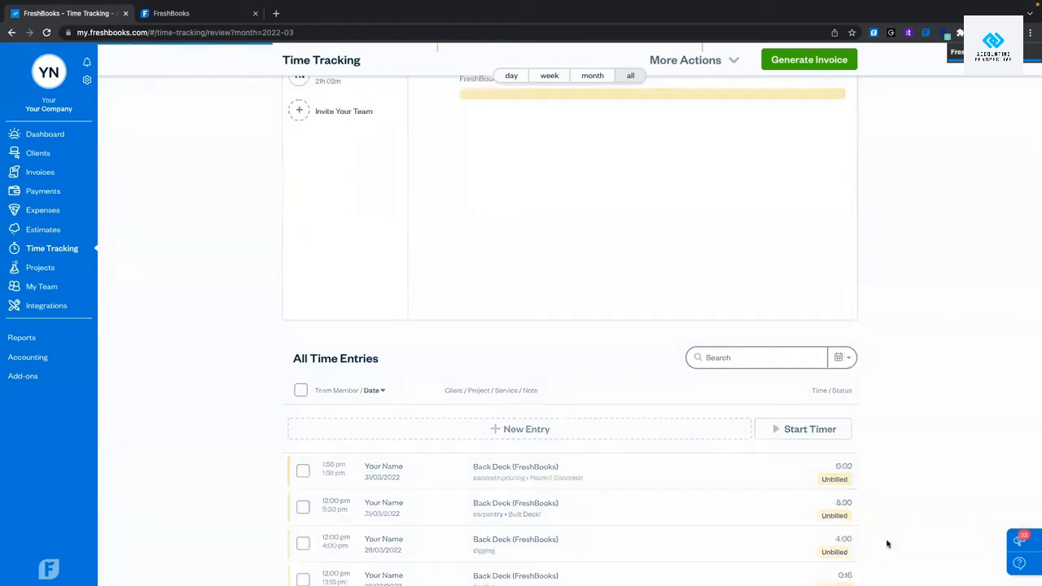
{"action": "scroll", "coordinate": [922, 286], "scroll_direction": "down", "scroll_amount": 2}
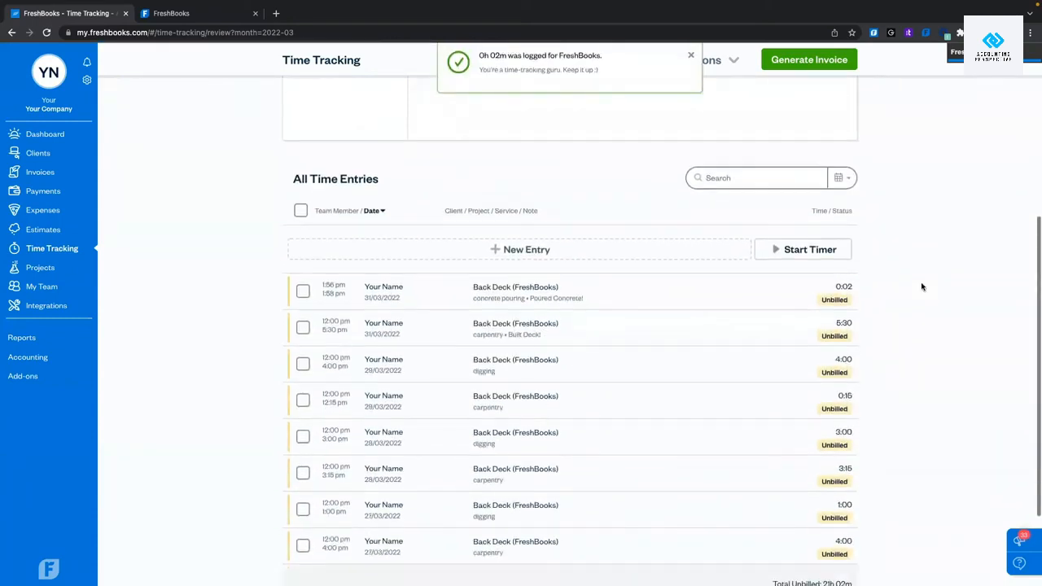
{"action": "left_click", "coordinate": [649, 294]}
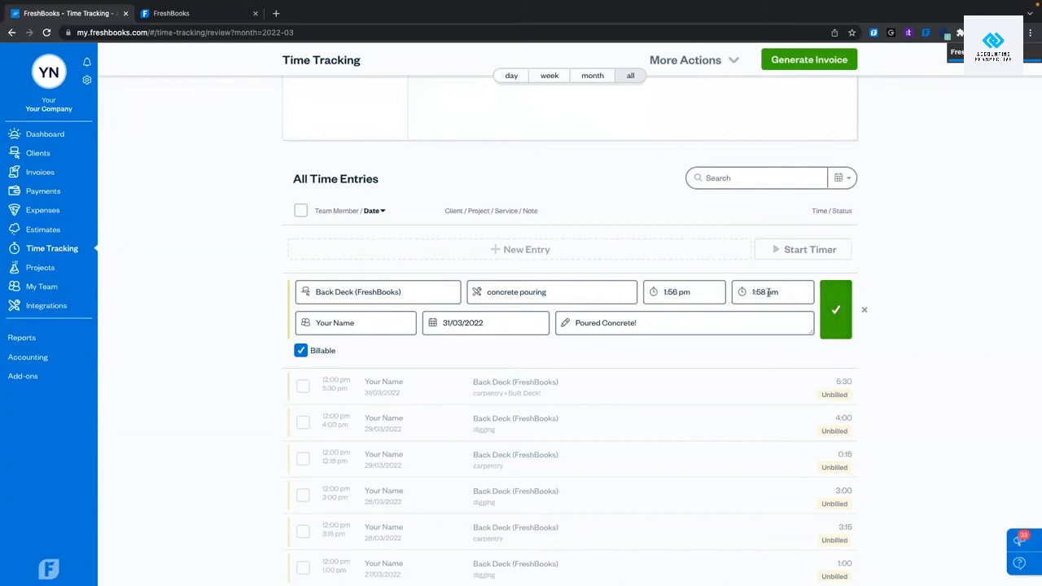
Save the edited entry and start a new concrete pouring timer from its row.
{"action": "left_click", "coordinate": [837, 308]}
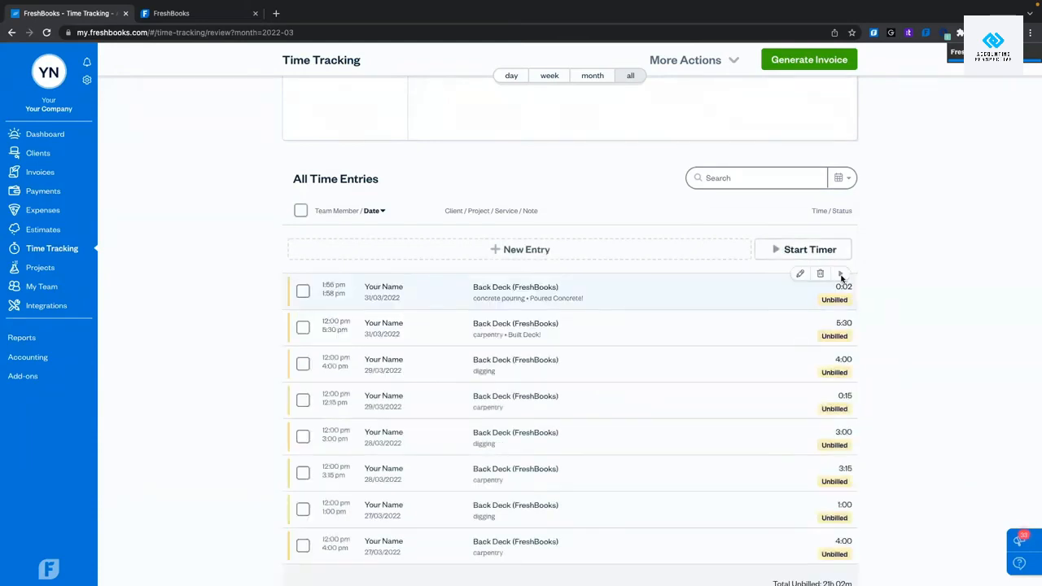
{"action": "left_click", "coordinate": [842, 276]}
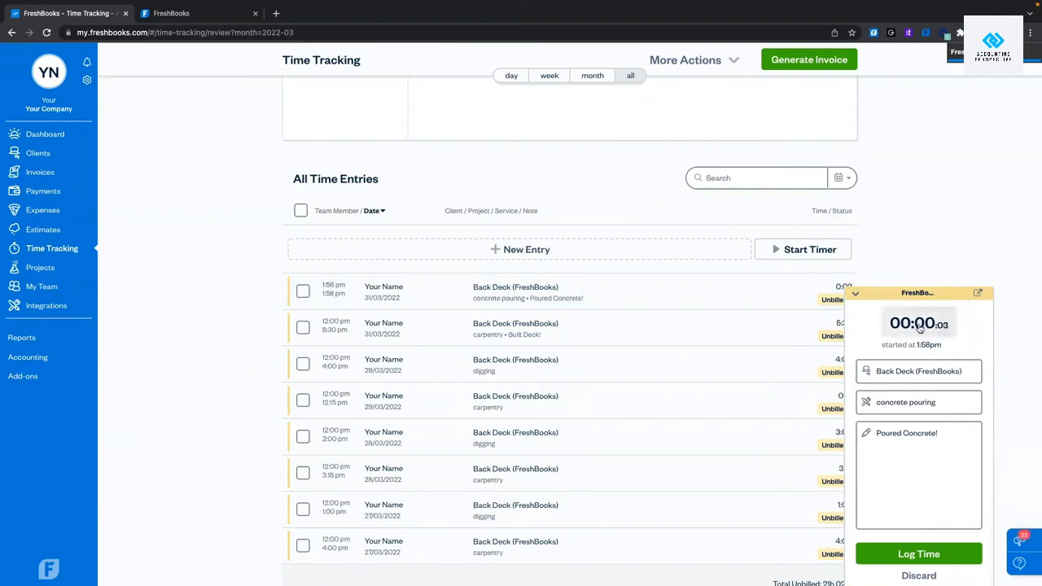
{"action": "left_click", "coordinate": [856, 293]}
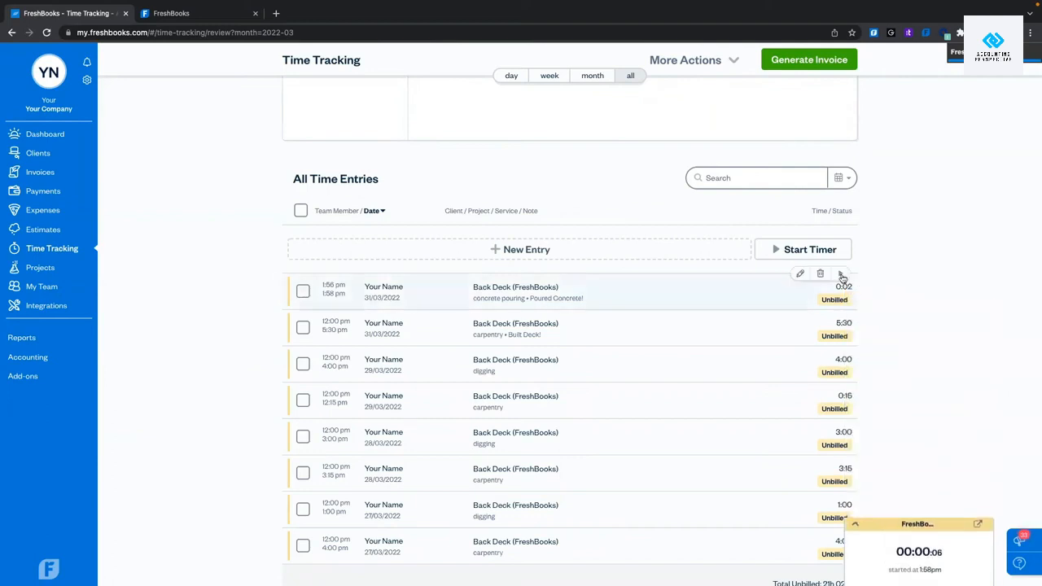
{"action": "left_click", "coordinate": [855, 532]}
Set the timer's elapsed time to 00:05 and log it as an entry.
{"action": "left_click", "coordinate": [933, 322]}
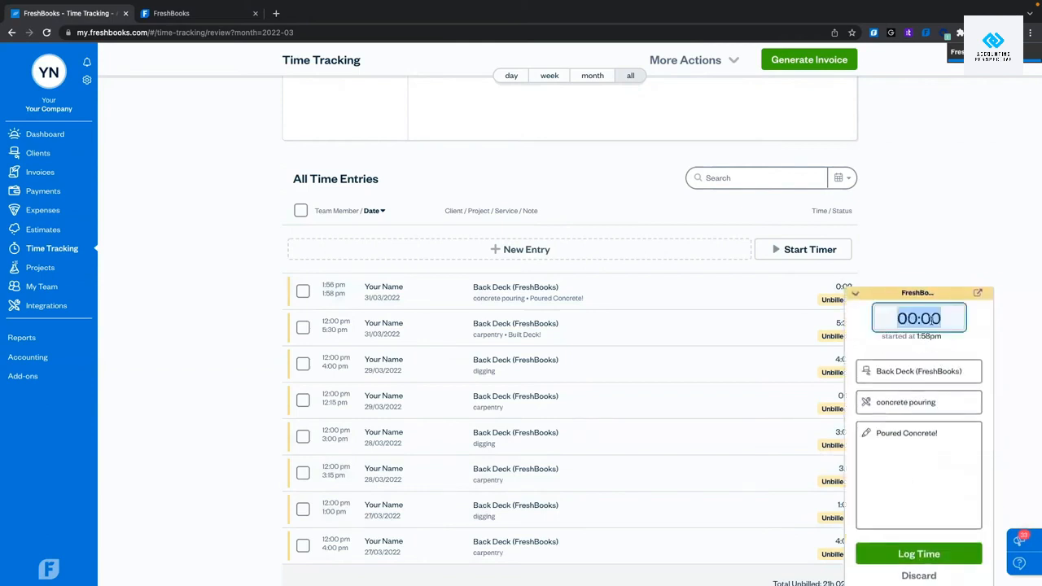
{"action": "key", "text": "Right"}
{"action": "key", "text": "BackSpace"}
{"action": "type", "text": "5"}
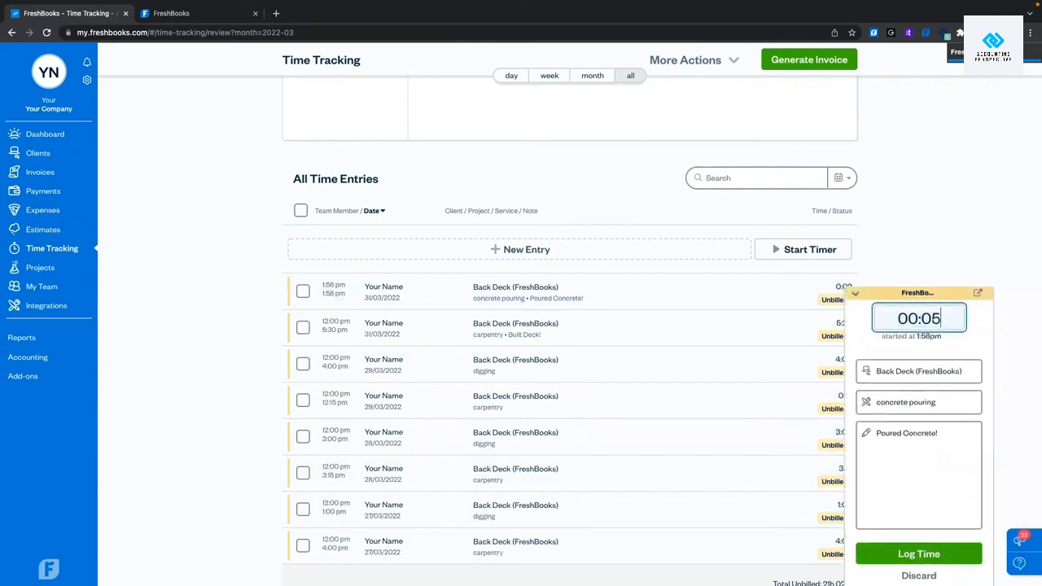
{"action": "key", "text": "Return"}
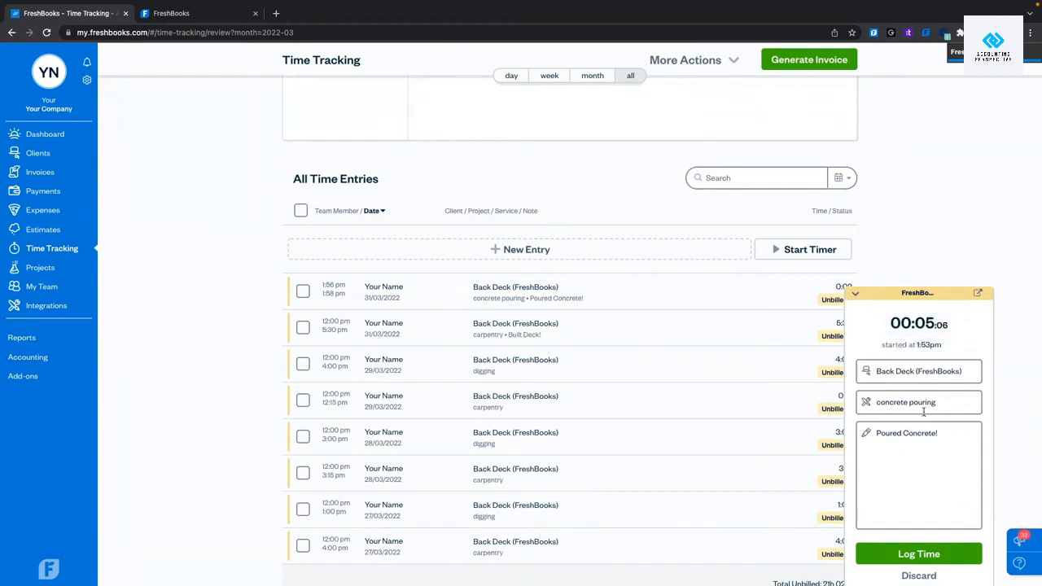
{"action": "left_click", "coordinate": [895, 554]}
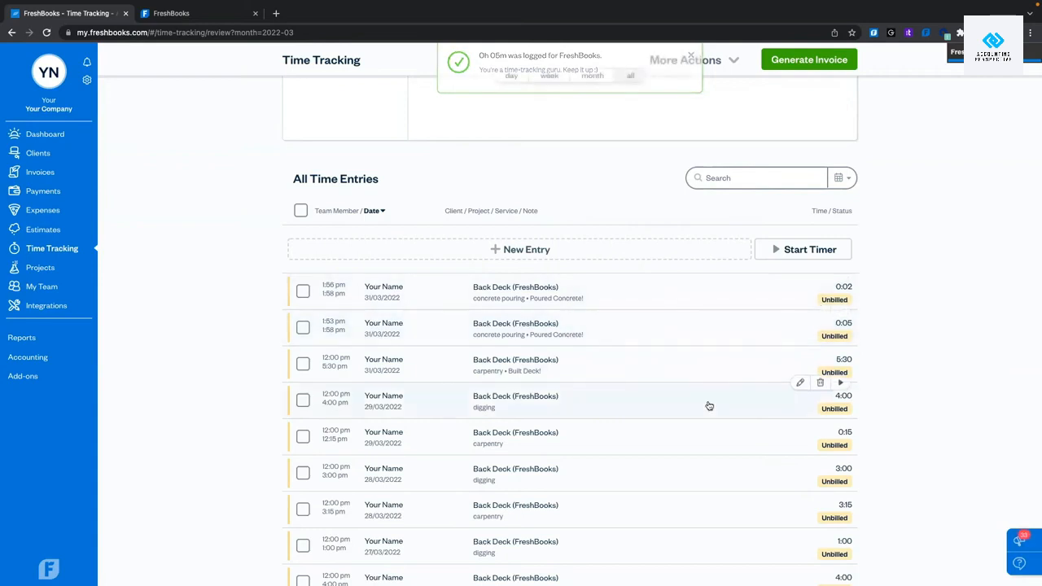
{"action": "scroll", "coordinate": [709, 406], "scroll_direction": "up", "scroll_amount": 5}
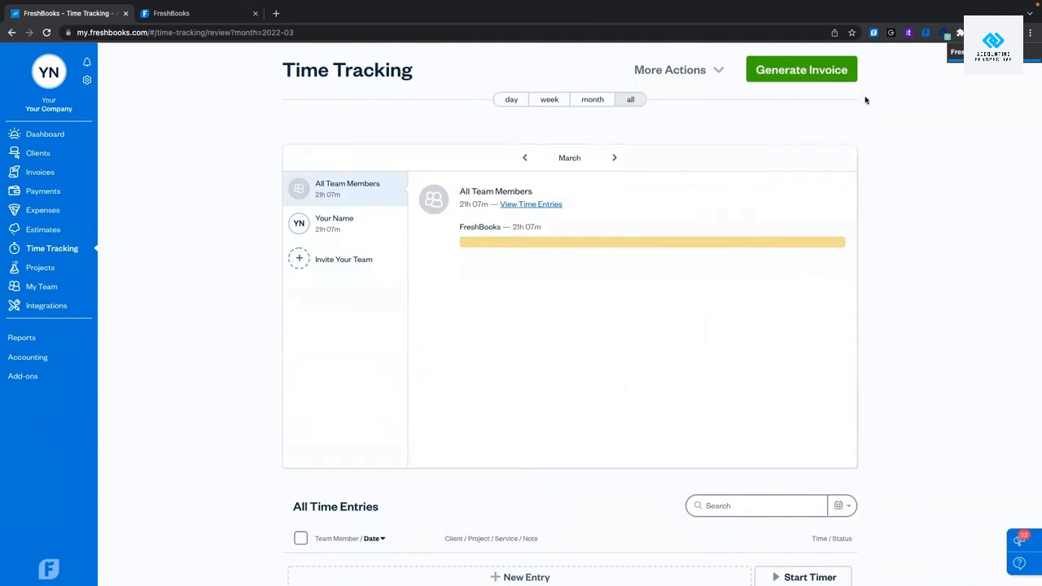
{"action": "left_click", "coordinate": [927, 33]}
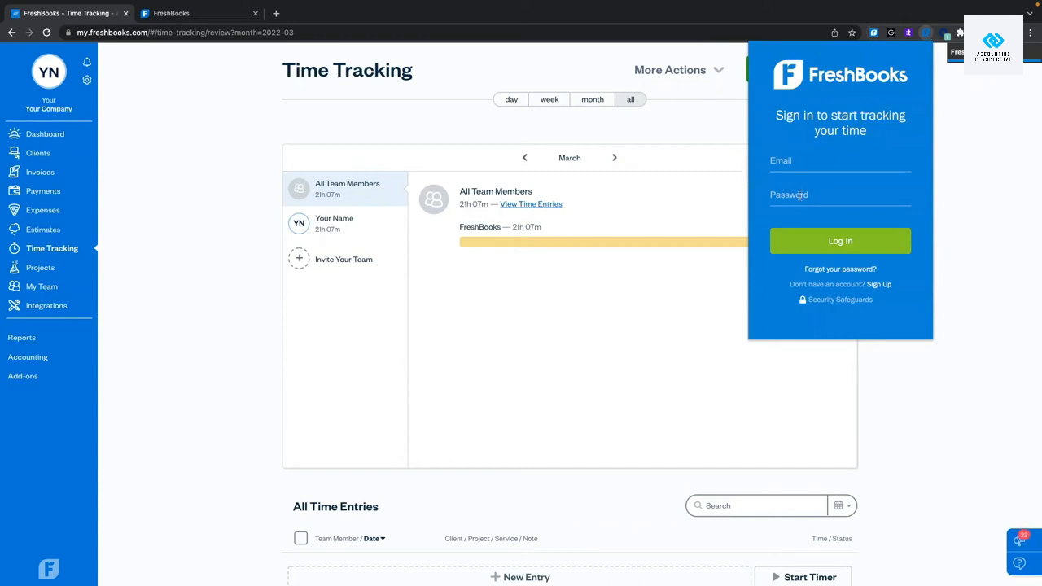
{"action": "left_click", "coordinate": [925, 36]}
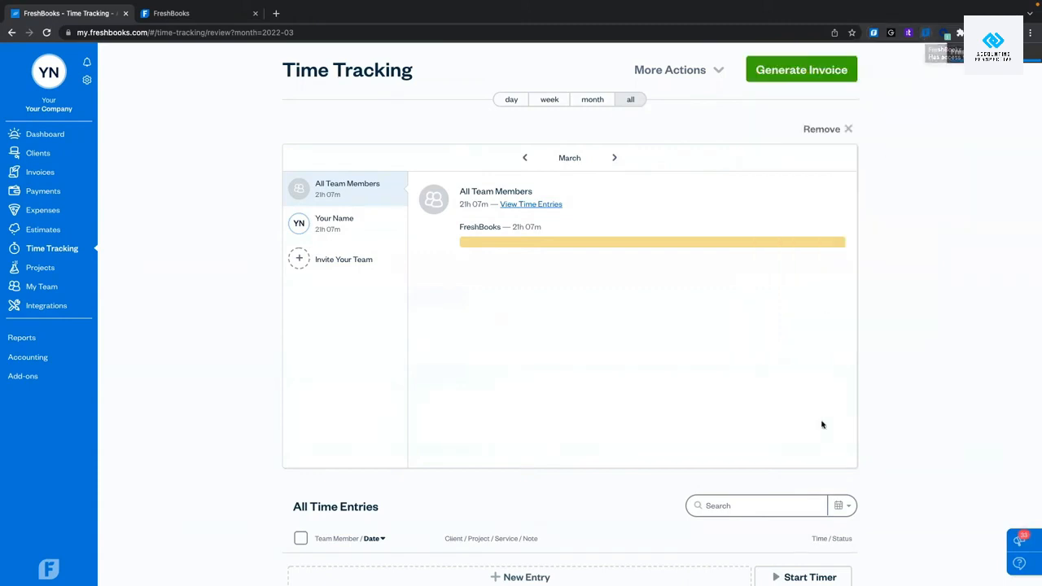
{"action": "scroll", "coordinate": [532, 423], "scroll_direction": "down", "scroll_amount": 2}
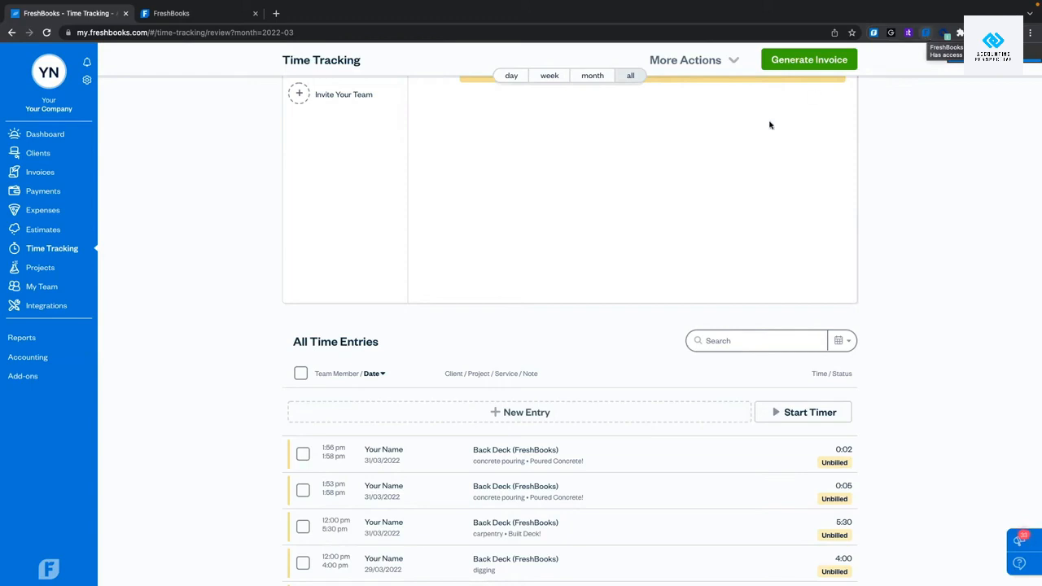
{"action": "scroll", "coordinate": [507, 283], "scroll_direction": "down", "scroll_amount": 3}
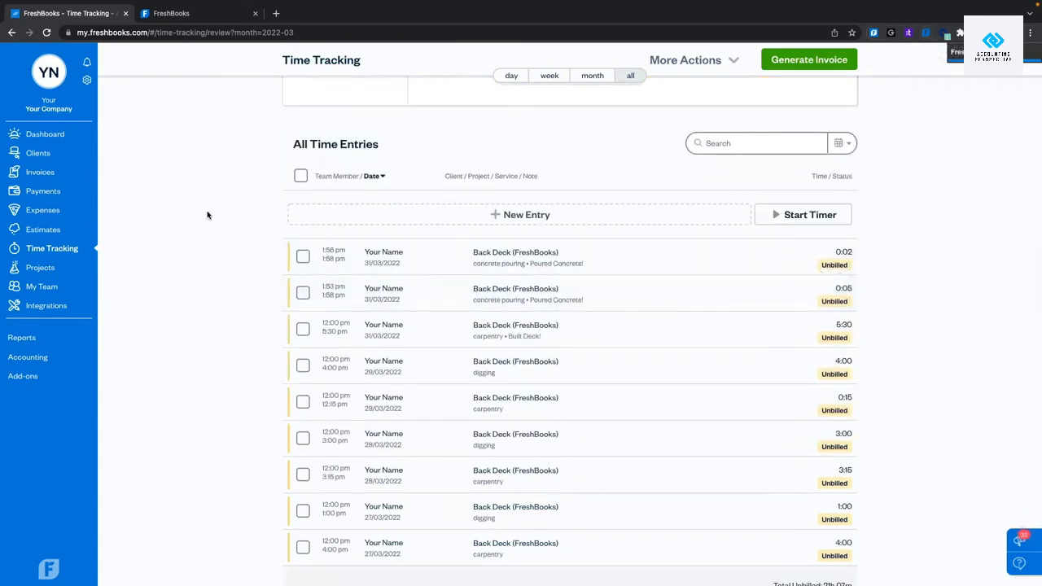
{"action": "scroll", "coordinate": [401, 327], "scroll_direction": "down", "scroll_amount": 2}
{"action": "scroll", "coordinate": [403, 329], "scroll_direction": "up", "scroll_amount": 5}
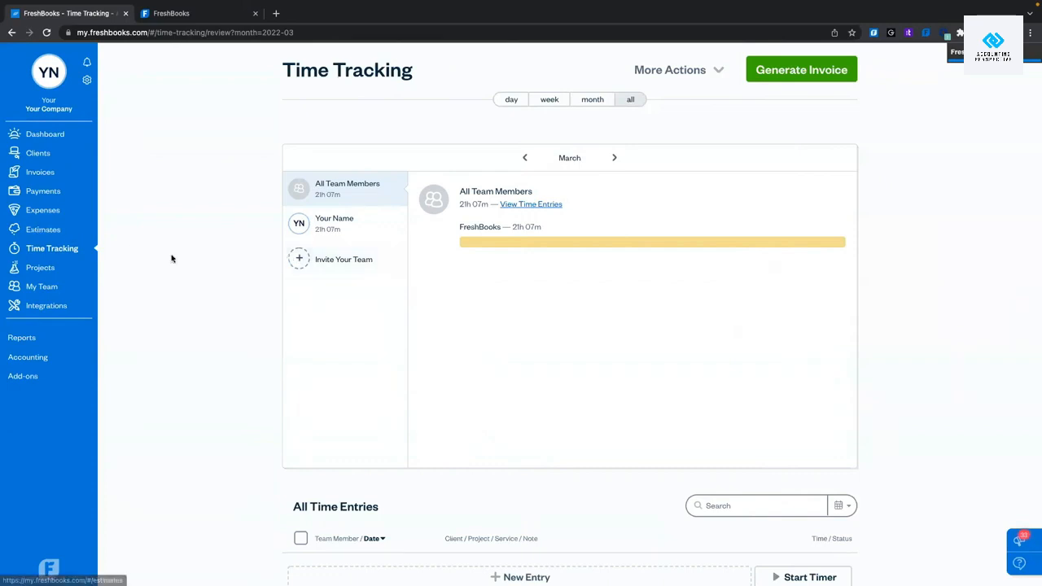
Open the Back Deck project from Projects and view its Expenses, then Invoices tab.
{"action": "left_click", "coordinate": [45, 269]}
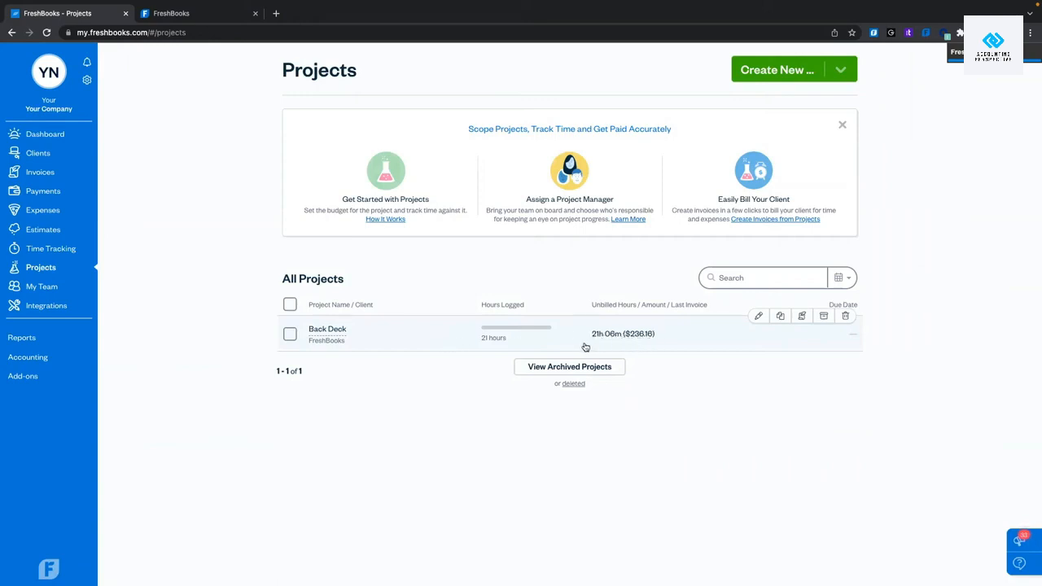
{"action": "left_click", "coordinate": [432, 349]}
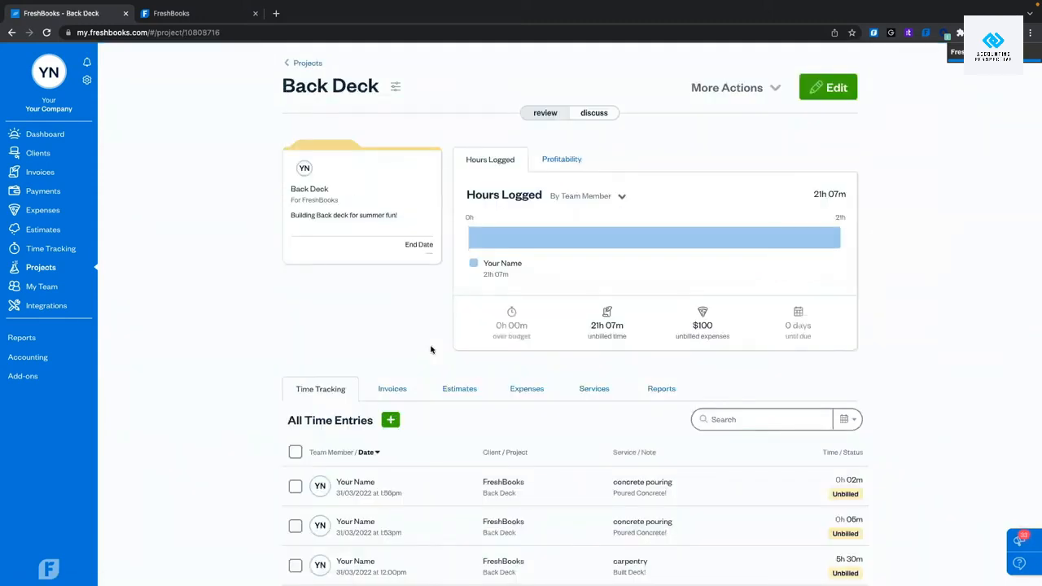
{"action": "scroll", "coordinate": [264, 379], "scroll_direction": "down", "scroll_amount": 2}
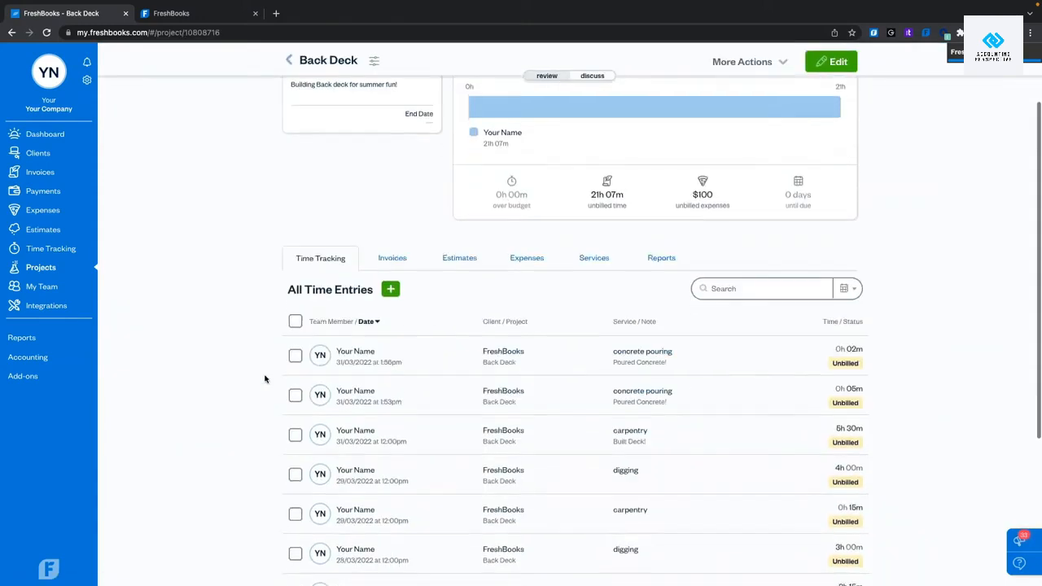
{"action": "scroll", "coordinate": [265, 378], "scroll_direction": "down", "scroll_amount": 2}
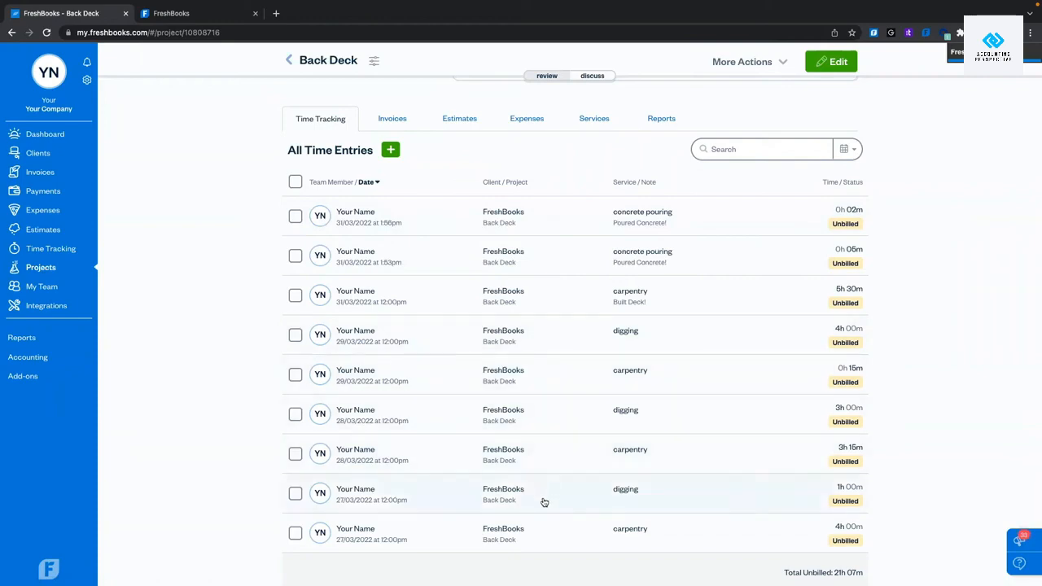
{"action": "scroll", "coordinate": [559, 244], "scroll_direction": "up", "scroll_amount": 4}
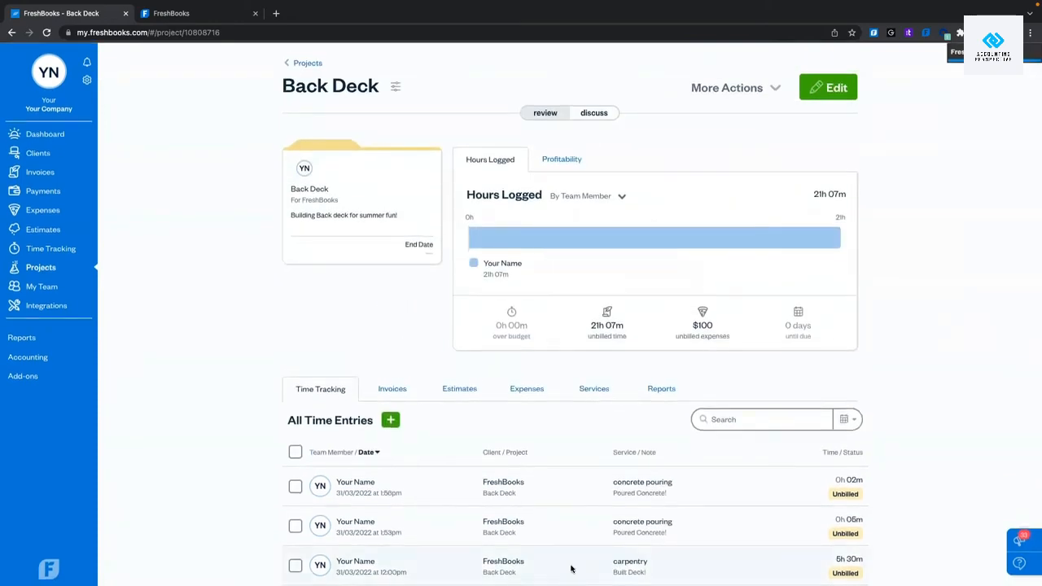
{"action": "scroll", "coordinate": [334, 289], "scroll_direction": "down", "scroll_amount": 3}
{"action": "left_click", "coordinate": [526, 202]}
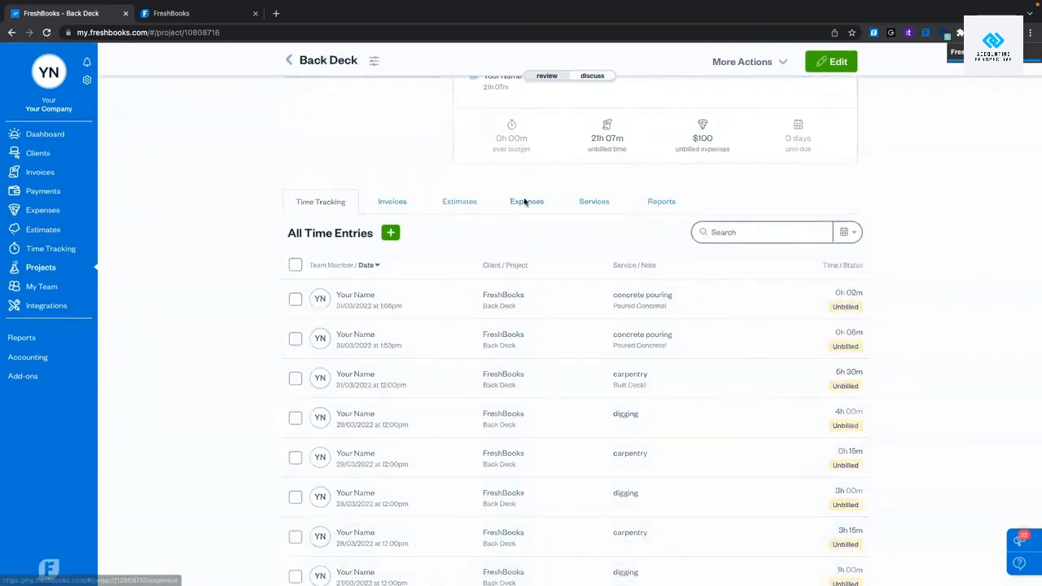
{"action": "scroll", "coordinate": [457, 395], "scroll_direction": "down", "scroll_amount": 2}
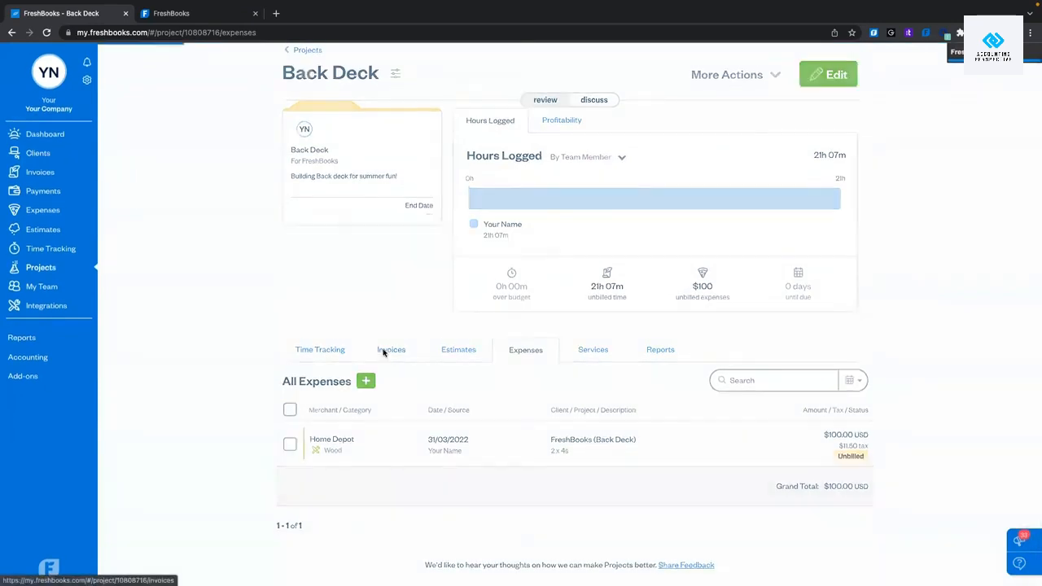
{"action": "left_click", "coordinate": [385, 351]}
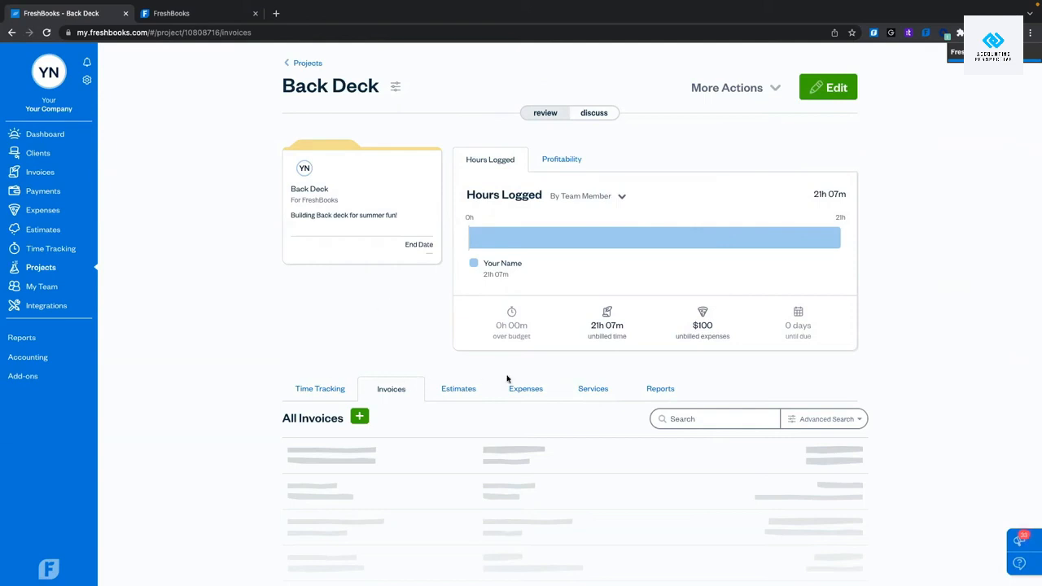
Generate an invoice from Back Deck, keeping the unbilled date range at All Time.
{"action": "left_click", "coordinate": [773, 89]}
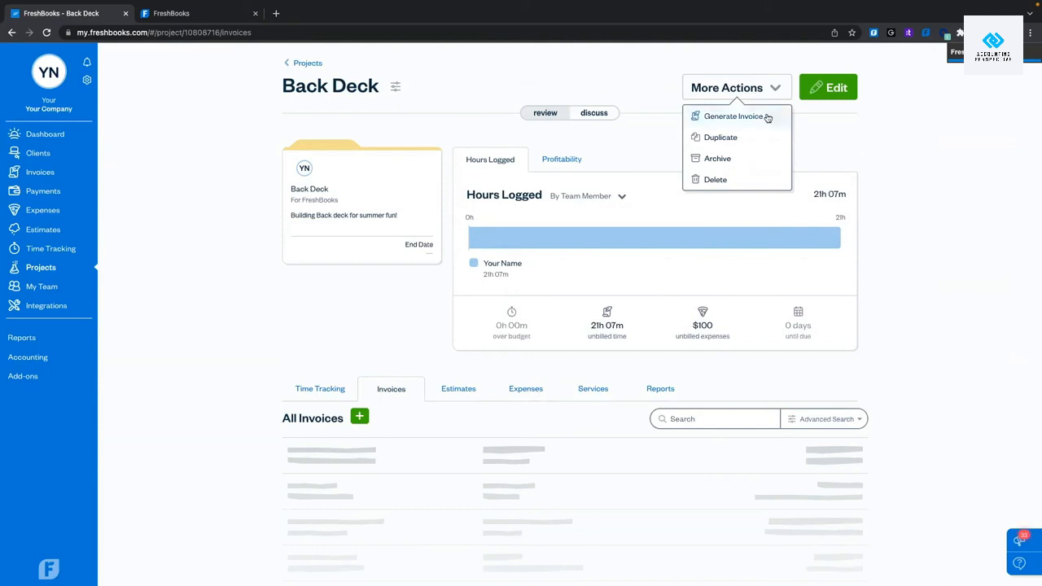
{"action": "left_click", "coordinate": [767, 117]}
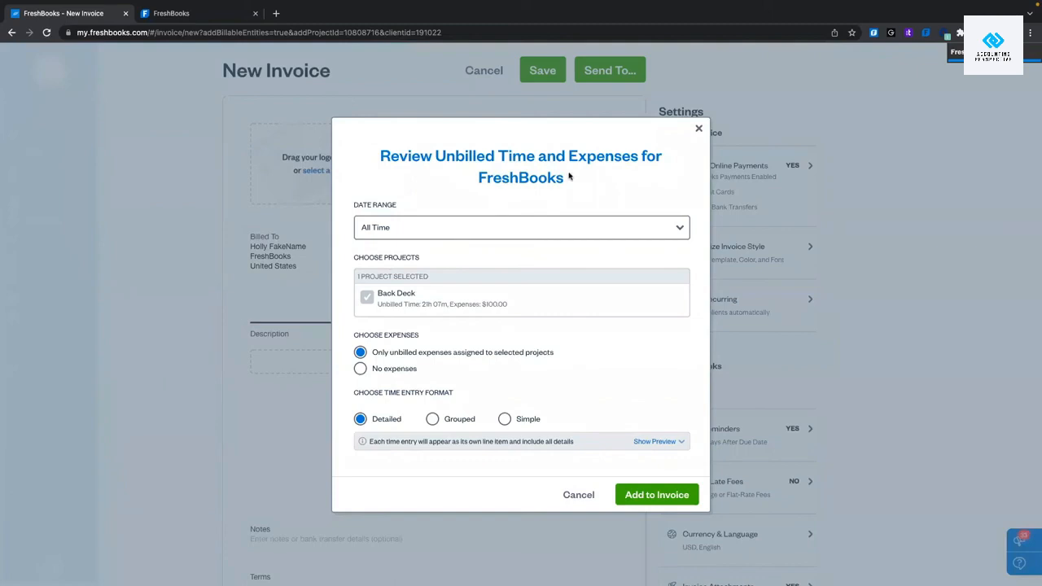
{"action": "left_click", "coordinate": [447, 231]}
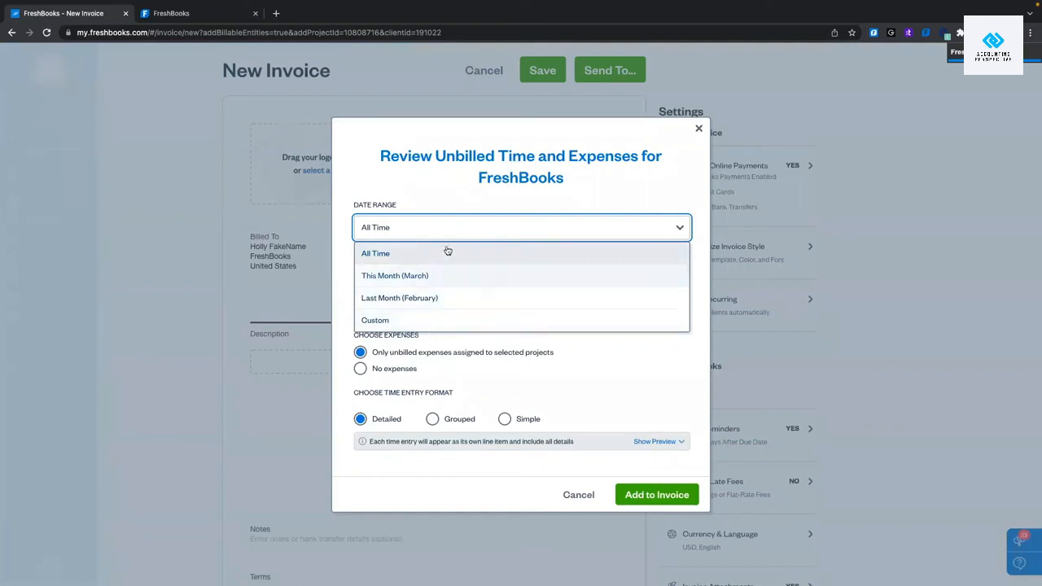
{"action": "left_click", "coordinate": [444, 228]}
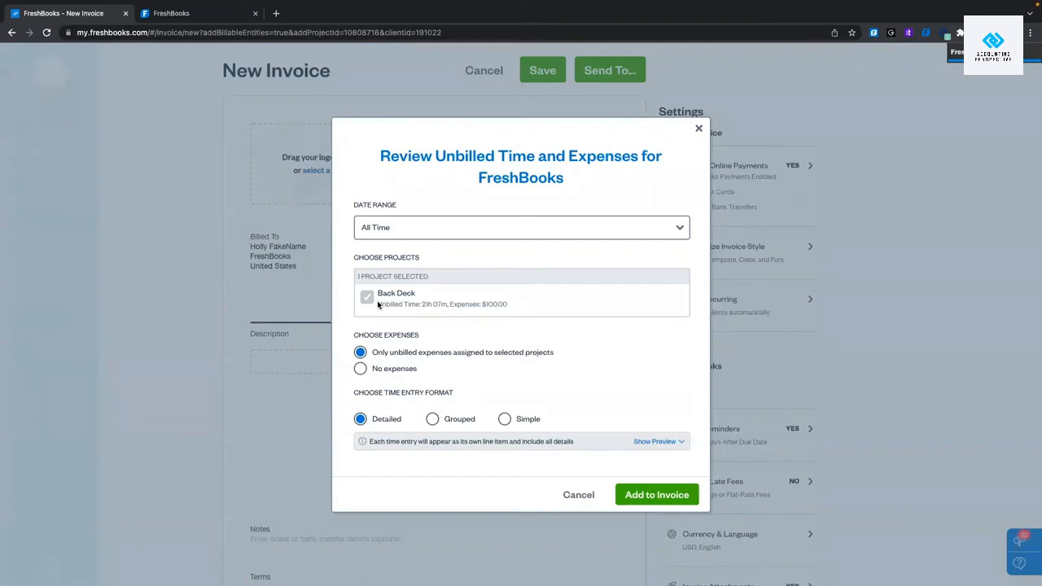
Keep Only unbilled expenses selected for Back Deck and preview the time entries to be billed.
{"action": "left_click", "coordinate": [360, 368]}
{"action": "left_click", "coordinate": [361, 352]}
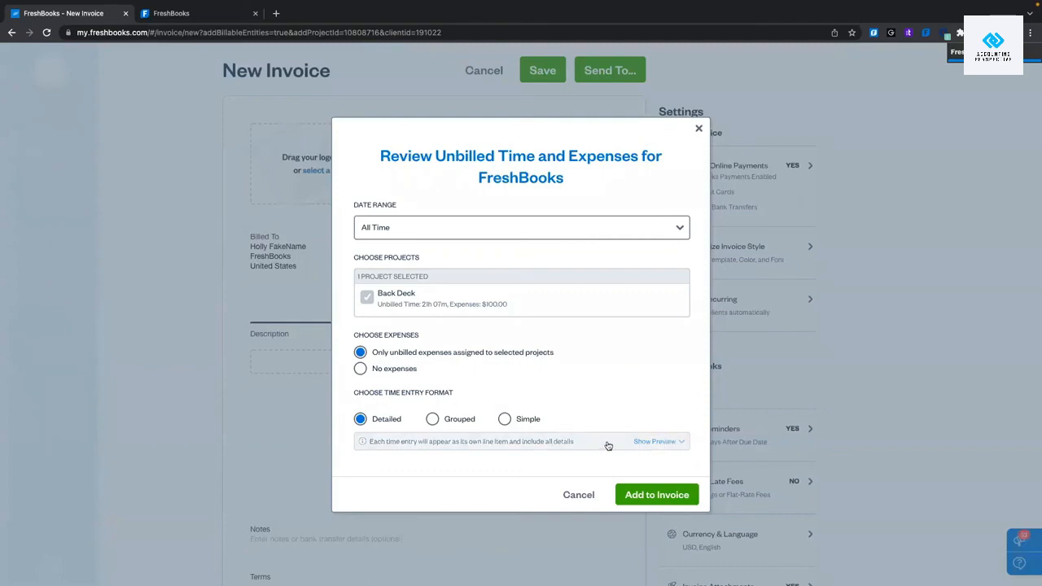
{"action": "left_click", "coordinate": [658, 441]}
{"action": "scroll", "coordinate": [642, 300], "scroll_direction": "down", "scroll_amount": 1}
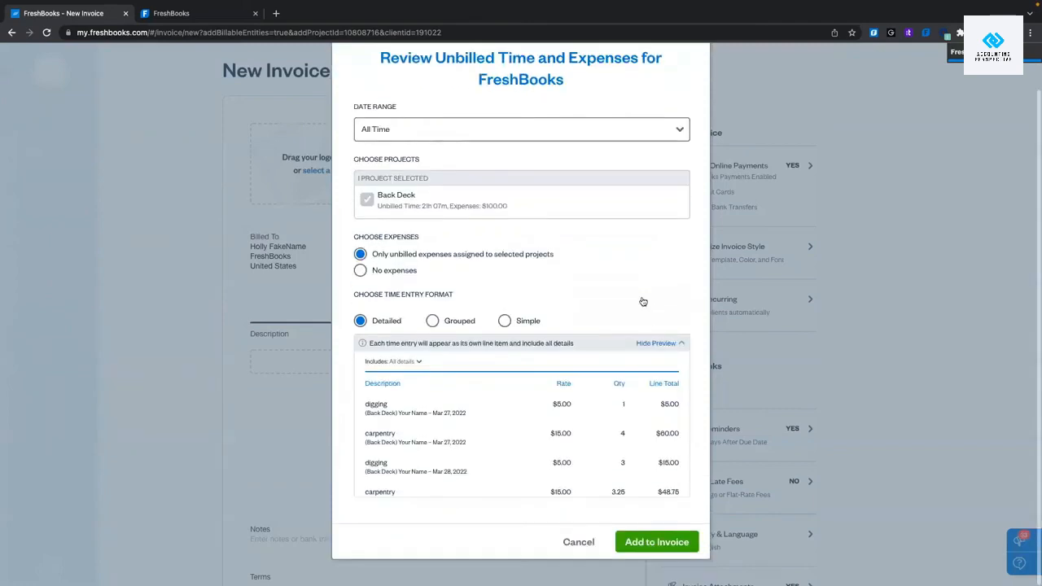
{"action": "scroll", "coordinate": [526, 415], "scroll_direction": "down", "scroll_amount": 3}
{"action": "scroll", "coordinate": [526, 414], "scroll_direction": "up", "scroll_amount": 3}
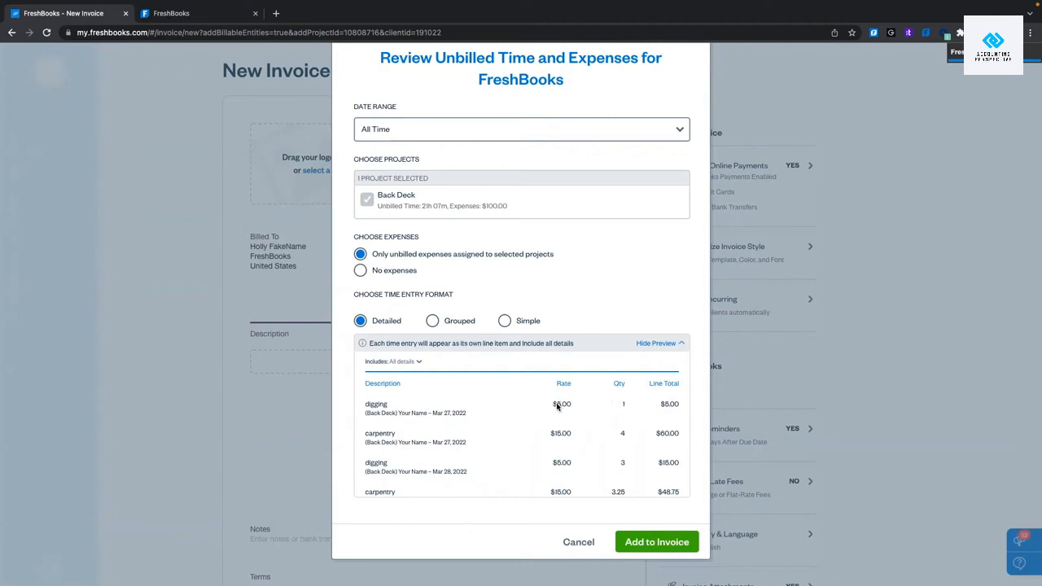
{"action": "scroll", "coordinate": [565, 411], "scroll_direction": "down", "scroll_amount": 3}
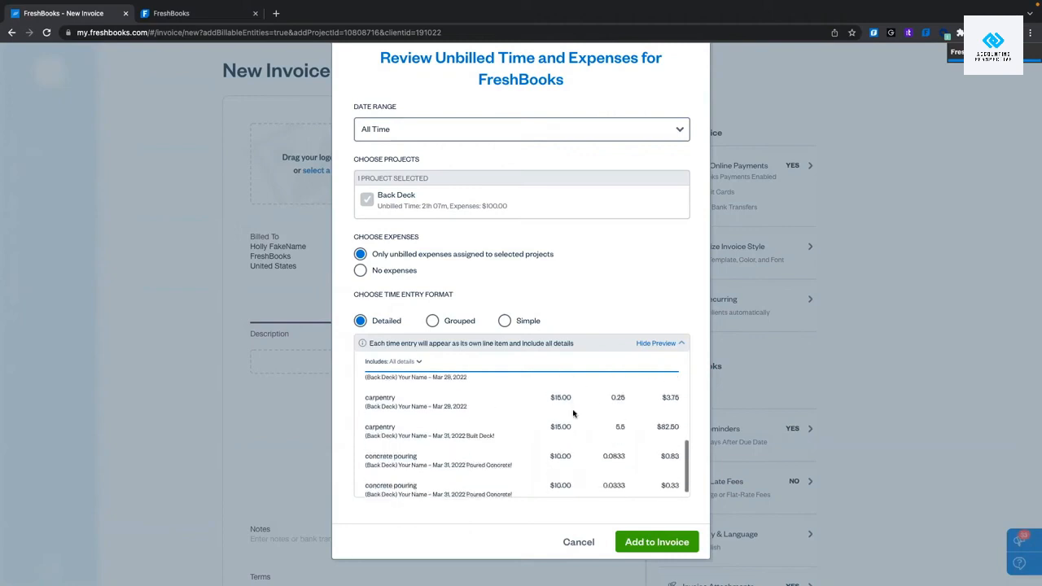
{"action": "scroll", "coordinate": [572, 413], "scroll_direction": "up", "scroll_amount": 4}
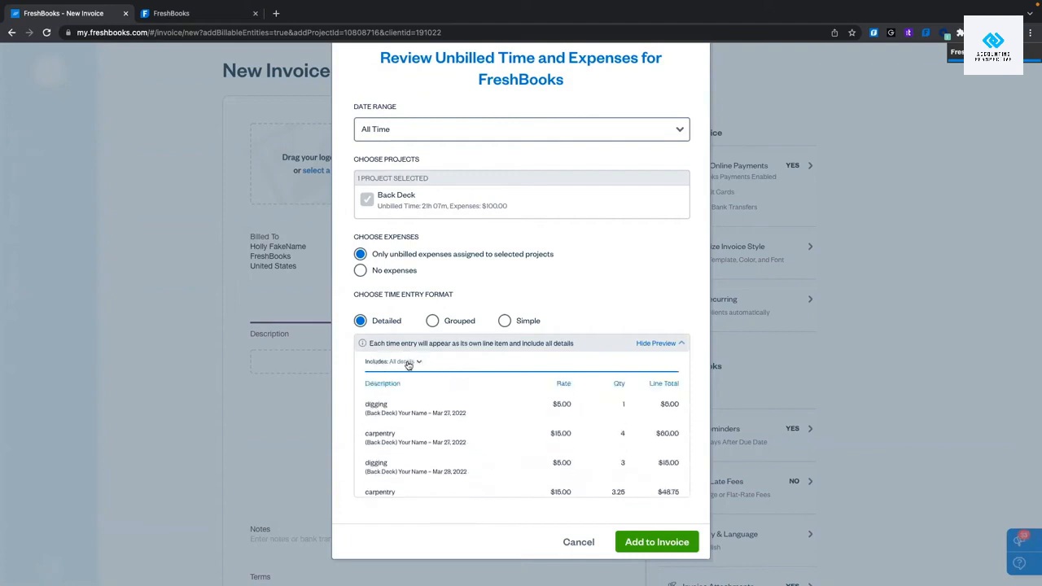
{"action": "left_click", "coordinate": [407, 363]}
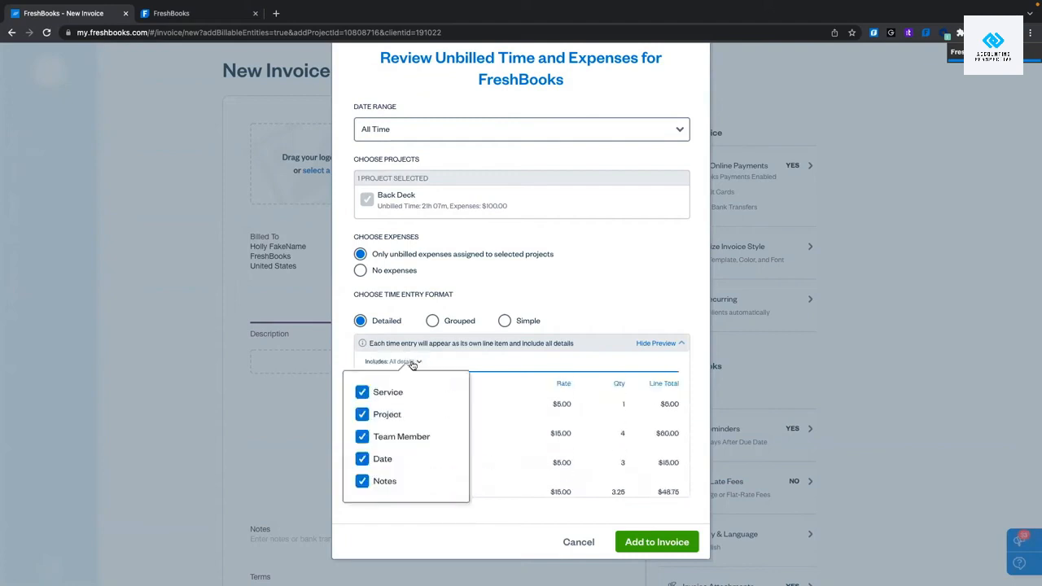
{"action": "left_click", "coordinate": [362, 392]}
{"action": "left_click", "coordinate": [362, 392]}
{"action": "left_click", "coordinate": [363, 438]}
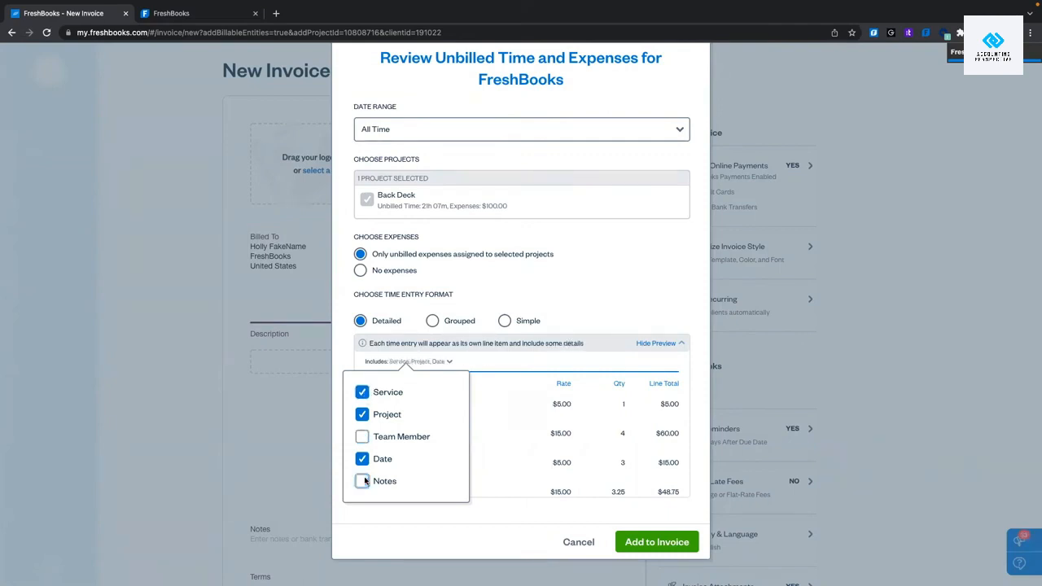
{"action": "left_click", "coordinate": [364, 481]}
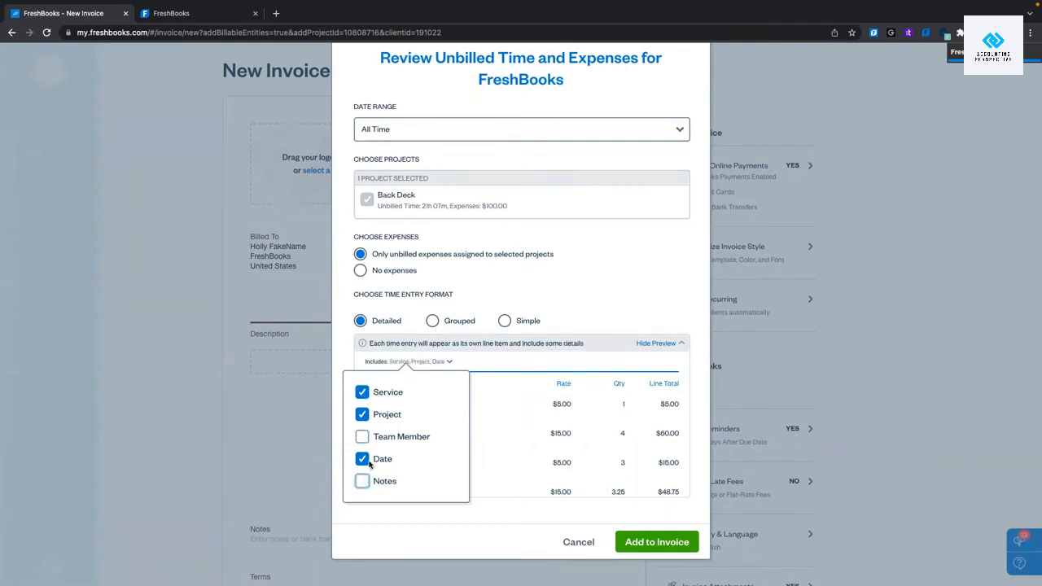
{"action": "left_click", "coordinate": [510, 373]}
{"action": "left_click", "coordinate": [444, 362]}
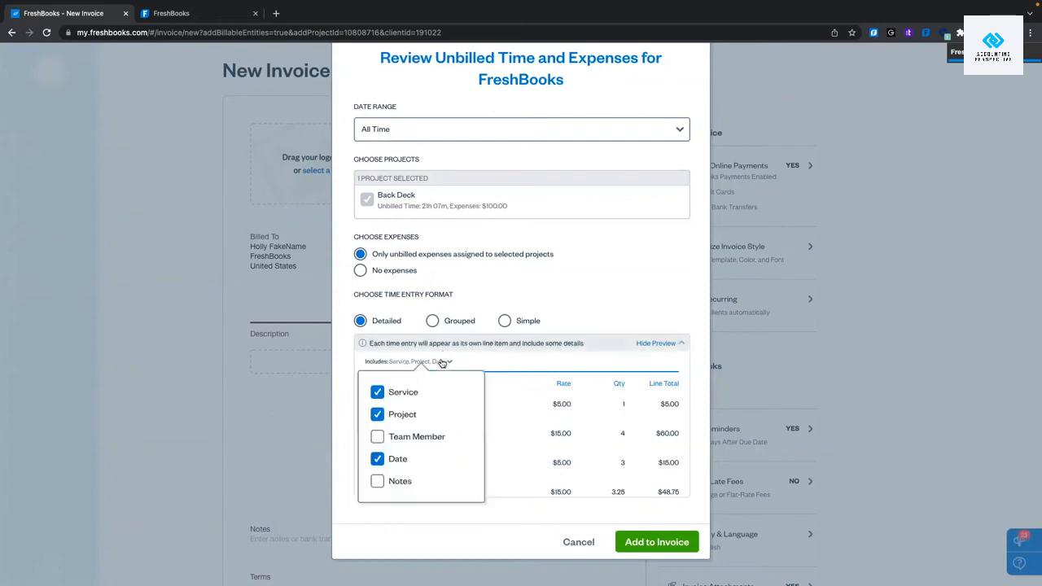
{"action": "left_click", "coordinate": [377, 414]}
{"action": "left_click", "coordinate": [377, 459]}
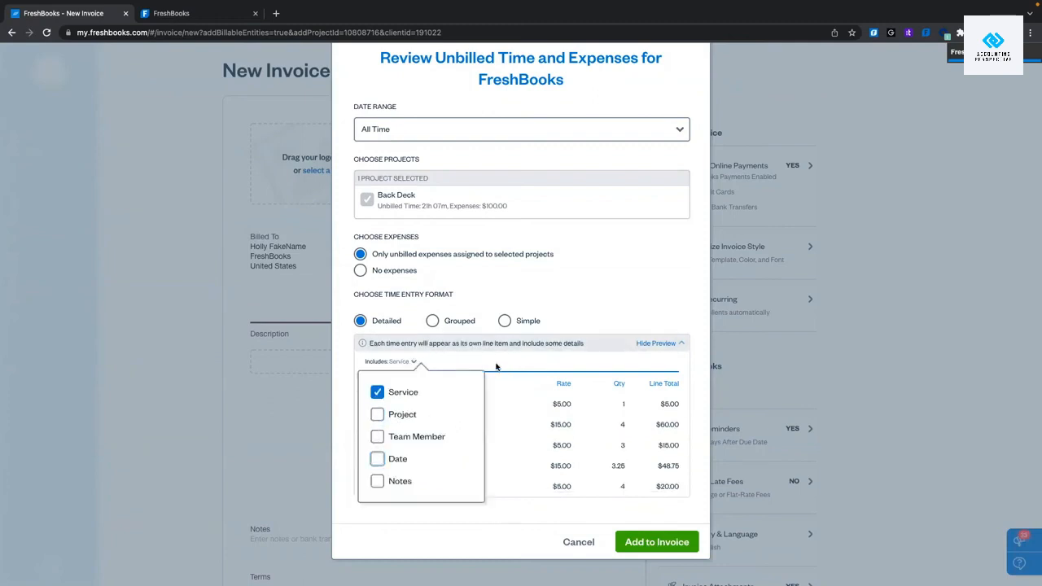
{"action": "left_click", "coordinate": [499, 365]}
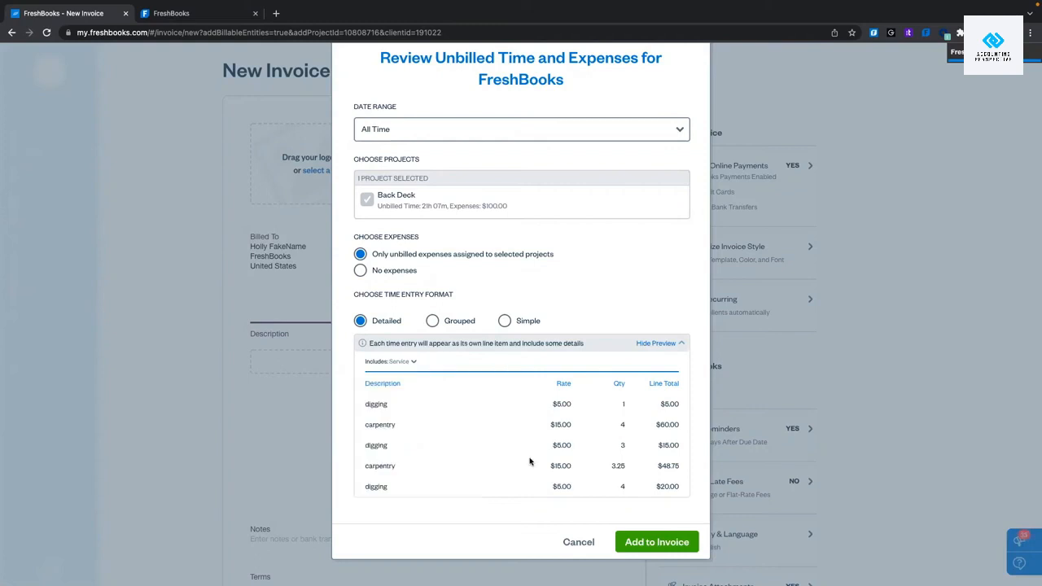
{"action": "left_click", "coordinate": [413, 364]}
{"action": "left_click", "coordinate": [359, 414]}
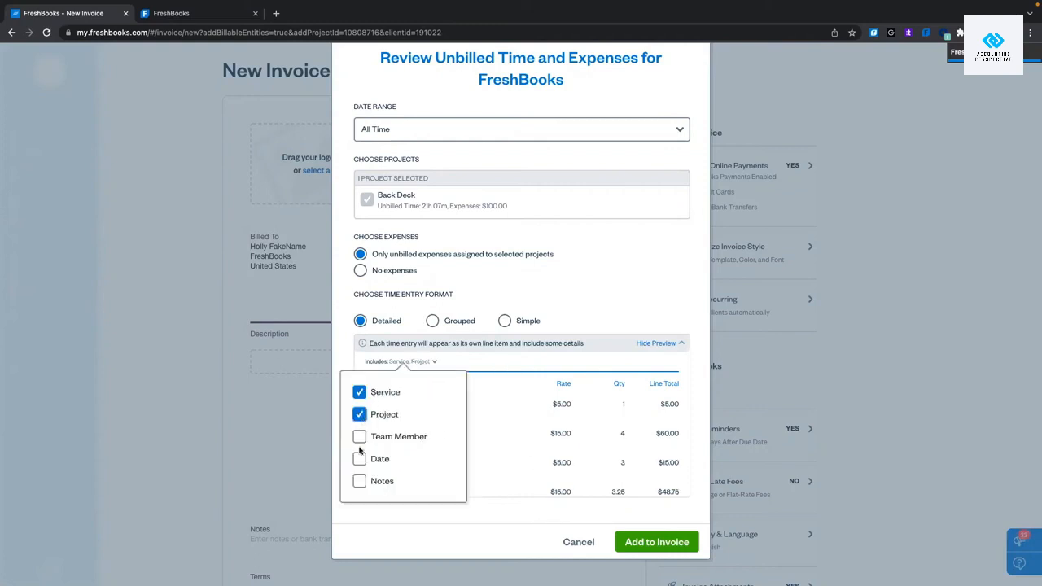
{"action": "left_click", "coordinate": [359, 436]}
{"action": "left_click", "coordinate": [359, 458]}
{"action": "left_click", "coordinate": [359, 482]}
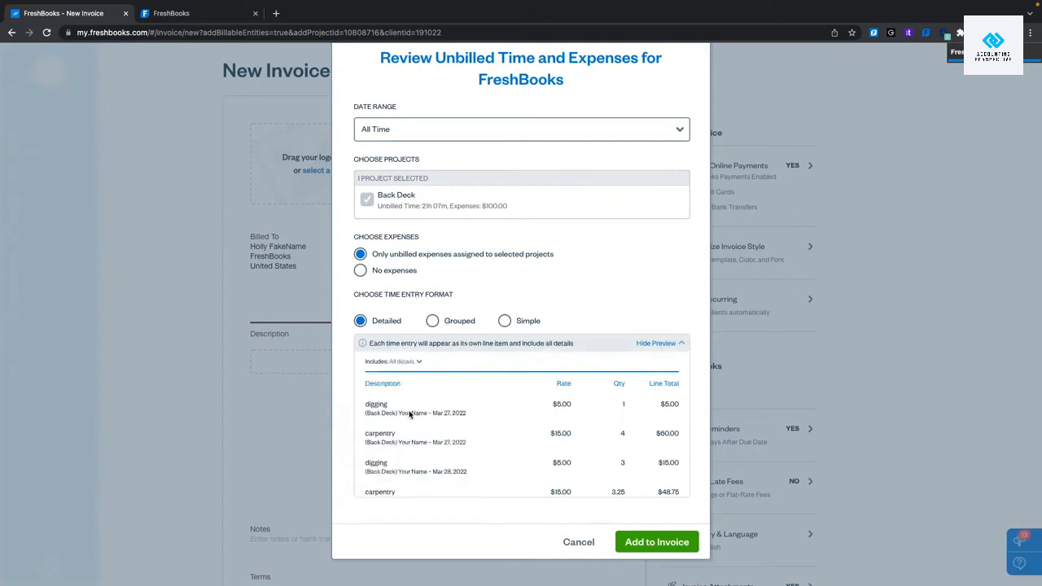
Group Back Deck time by service (carpentry $195.00, concrete pouring $1.17, digging $40.00) and add it to the invoice.
{"action": "left_click", "coordinate": [433, 320]}
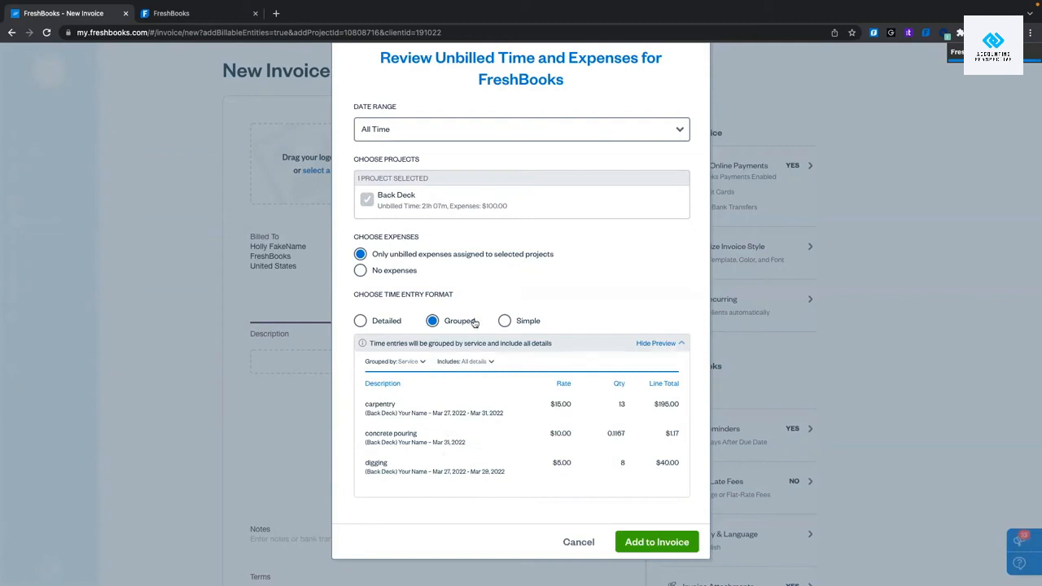
{"action": "left_click", "coordinate": [503, 321]}
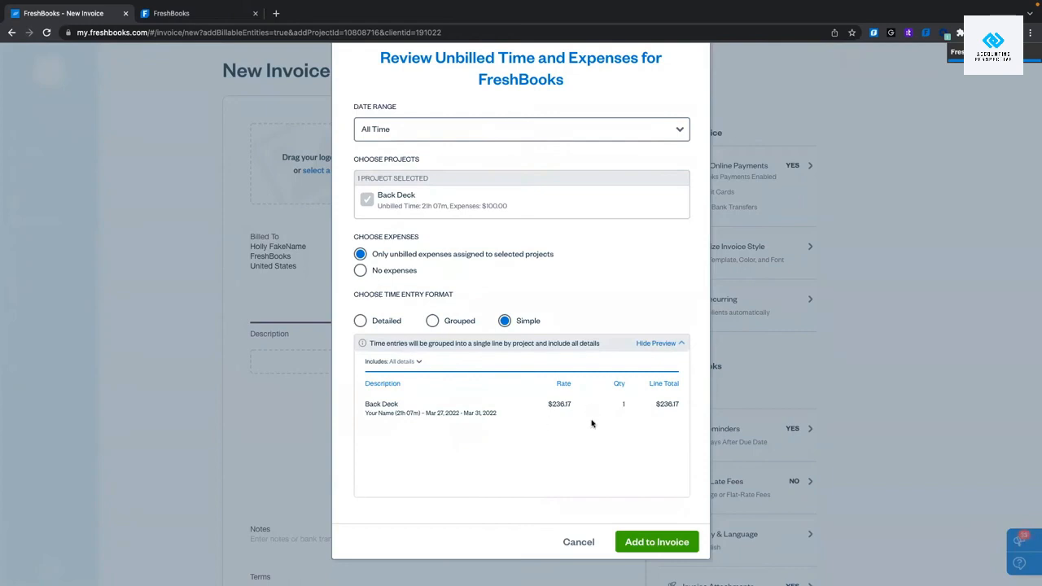
{"action": "left_click", "coordinate": [431, 321]}
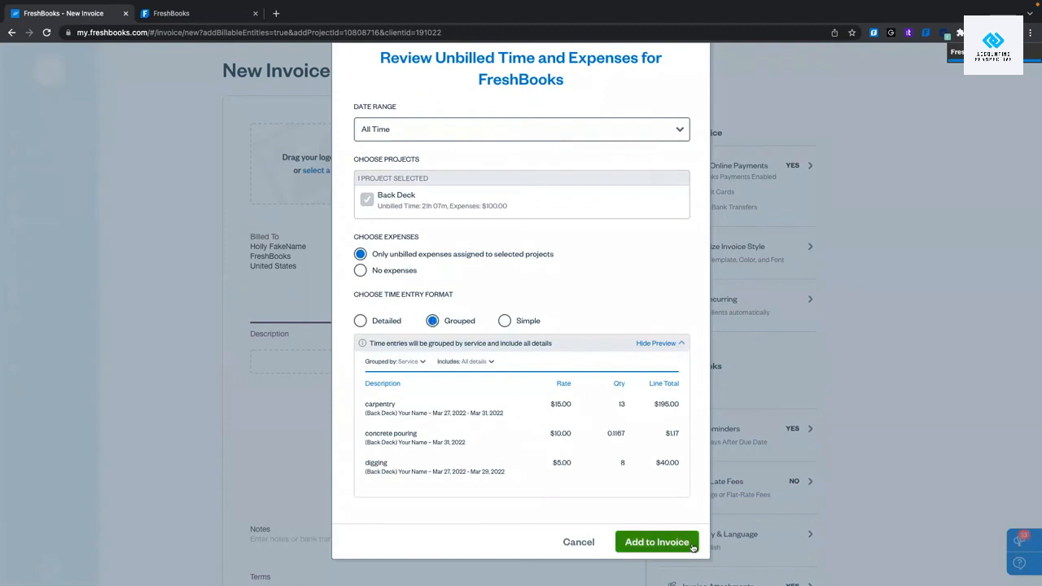
{"action": "left_click", "coordinate": [656, 542]}
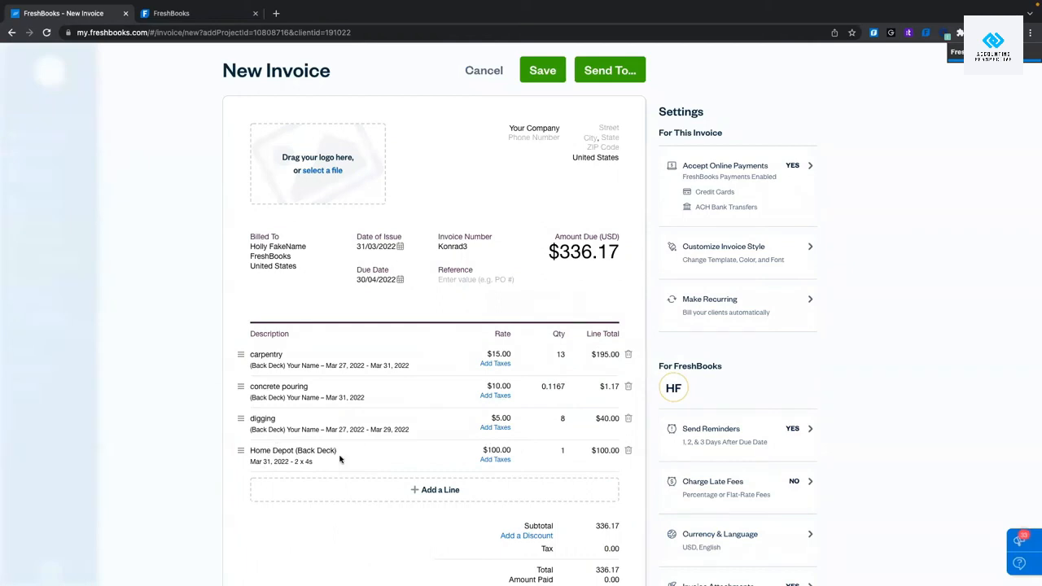
{"action": "scroll", "coordinate": [341, 460], "scroll_direction": "down", "scroll_amount": 5}
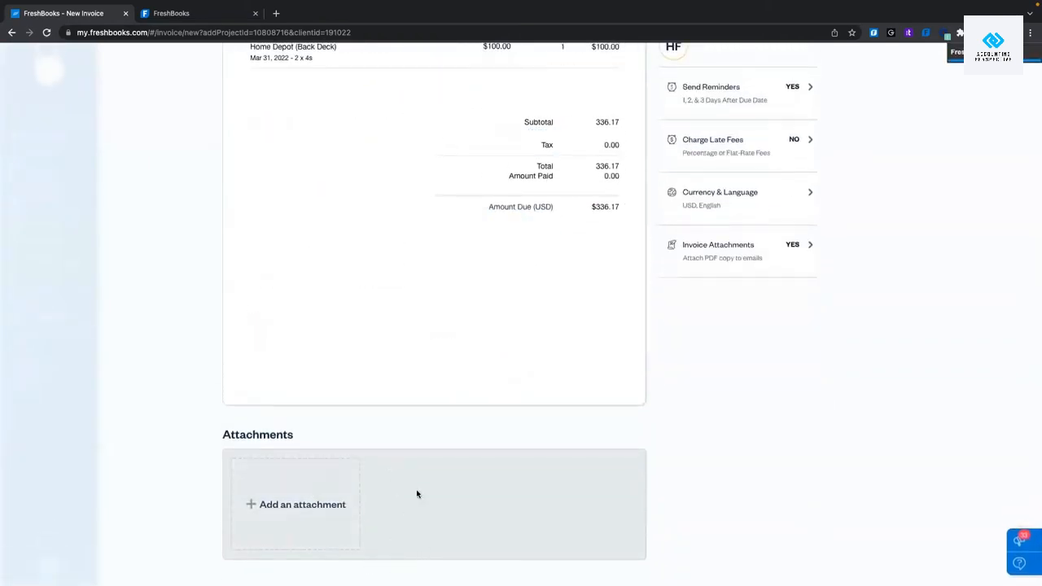
{"action": "scroll", "coordinate": [308, 499], "scroll_direction": "up", "scroll_amount": 1}
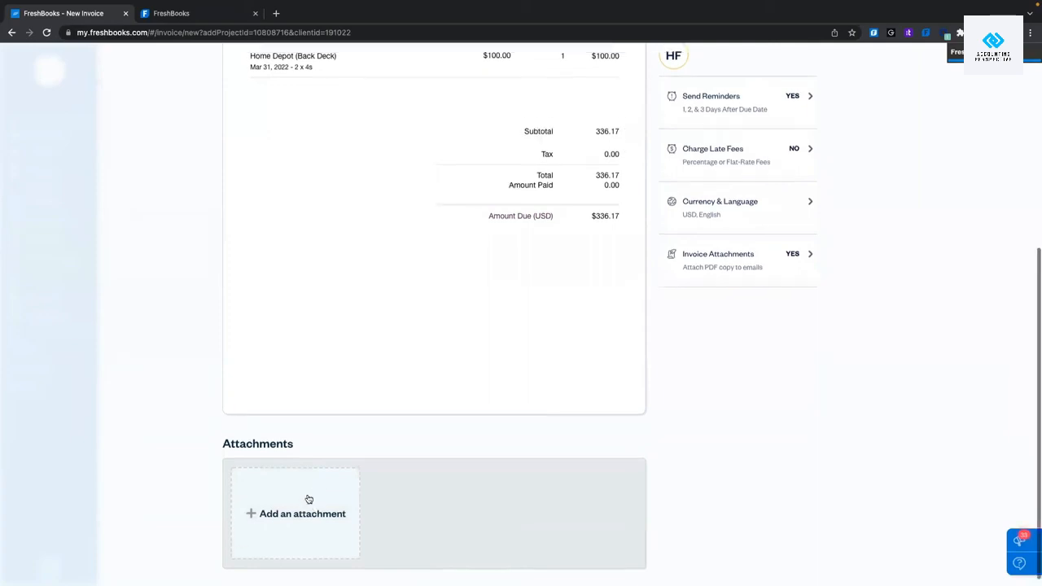
{"action": "scroll", "coordinate": [308, 499], "scroll_direction": "up", "scroll_amount": 3}
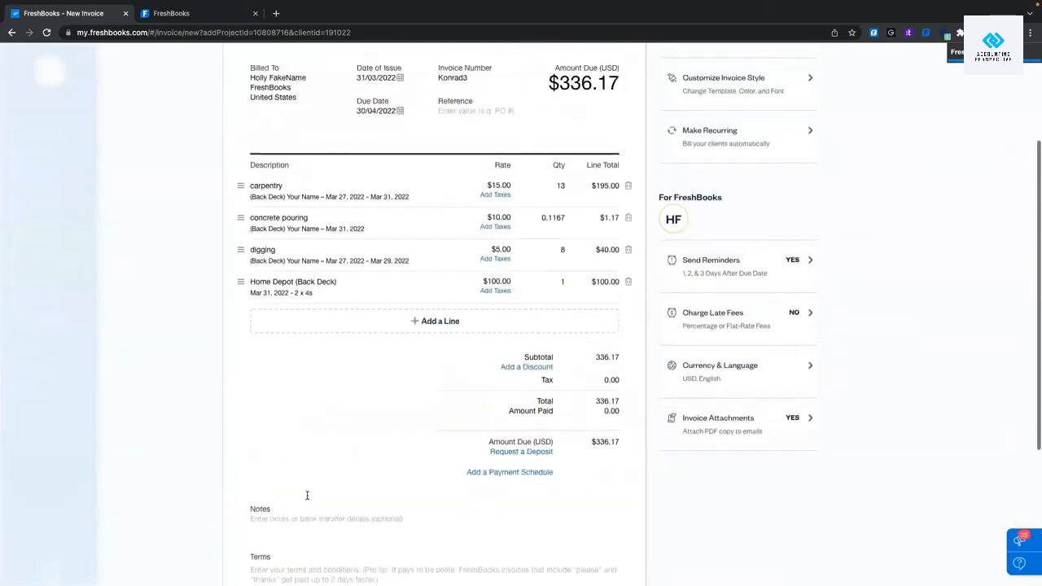
{"action": "scroll", "coordinate": [307, 495], "scroll_direction": "up", "scroll_amount": 2}
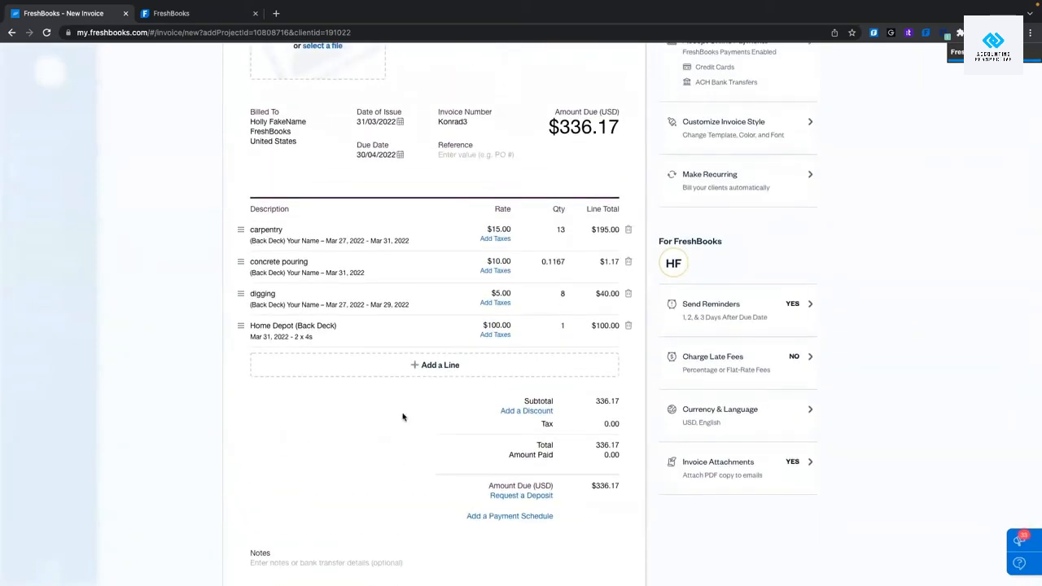
{"action": "scroll", "coordinate": [442, 388], "scroll_direction": "down", "scroll_amount": 4}
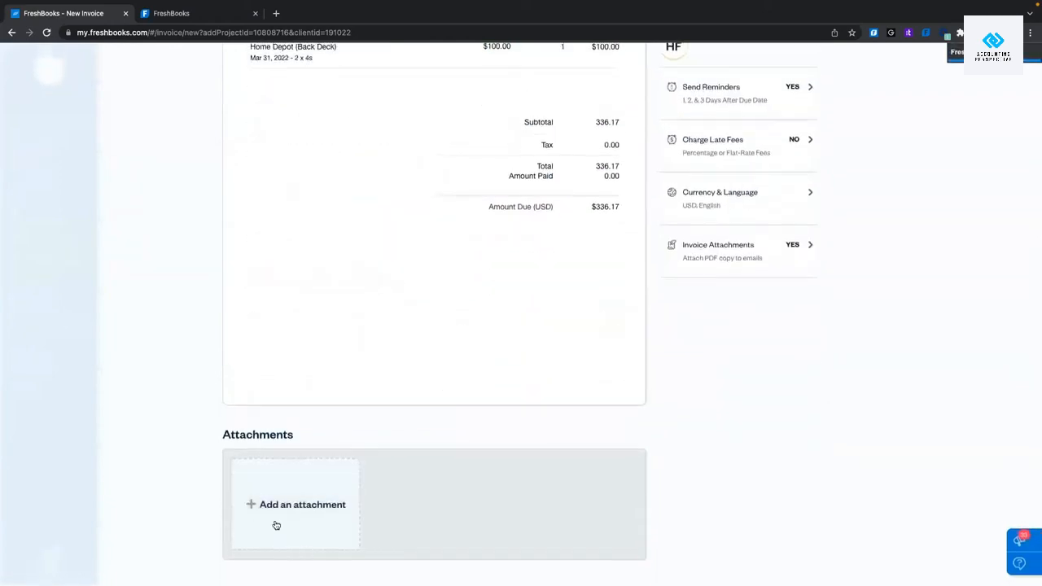
{"action": "scroll", "coordinate": [533, 312], "scroll_direction": "up", "scroll_amount": 2}
{"action": "scroll", "coordinate": [533, 312], "scroll_direction": "up", "scroll_amount": 3}
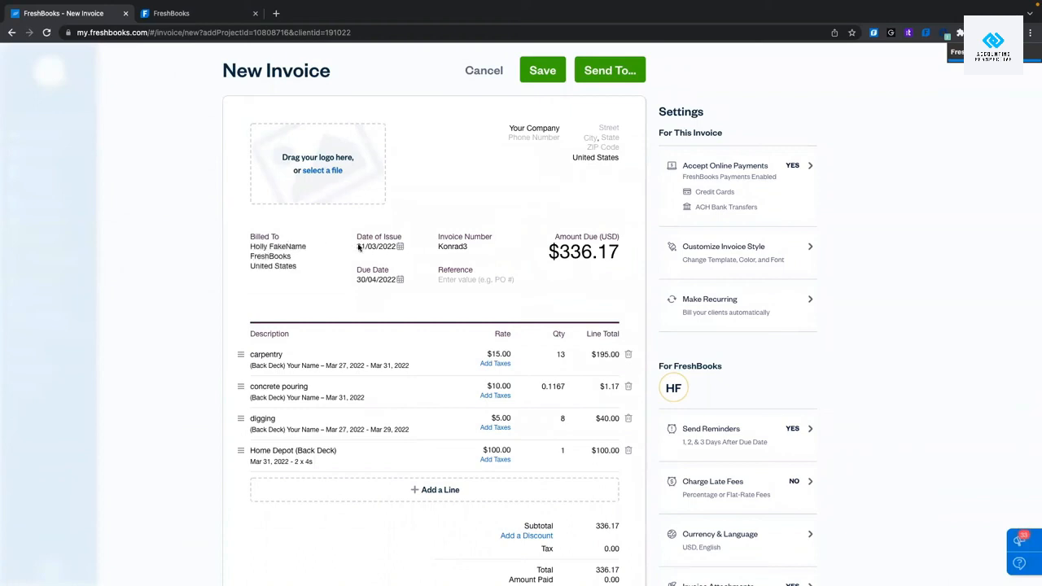
{"action": "left_click", "coordinate": [397, 248]}
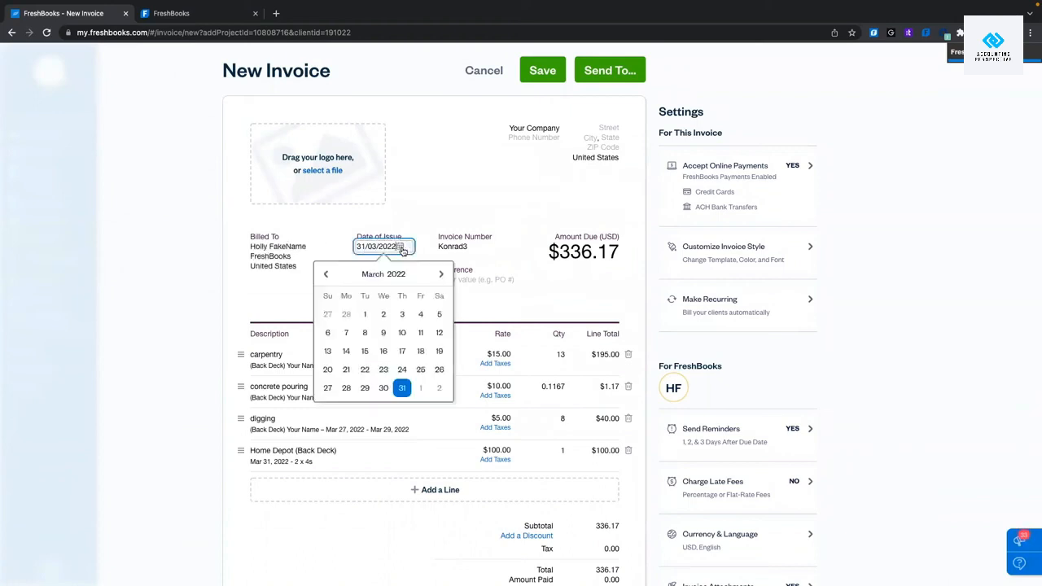
{"action": "left_click", "coordinate": [424, 182]}
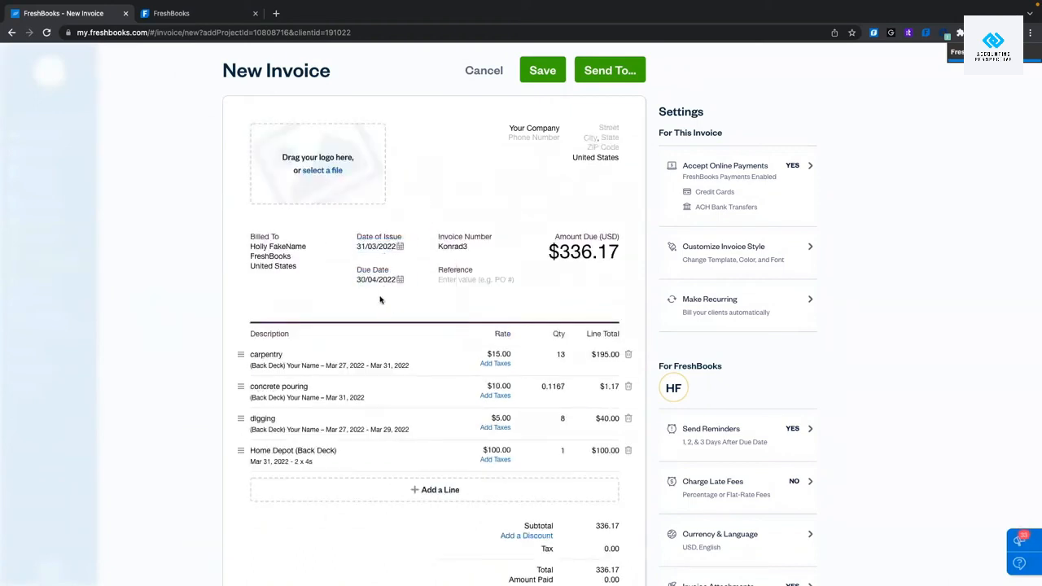
{"action": "left_click", "coordinate": [401, 281]}
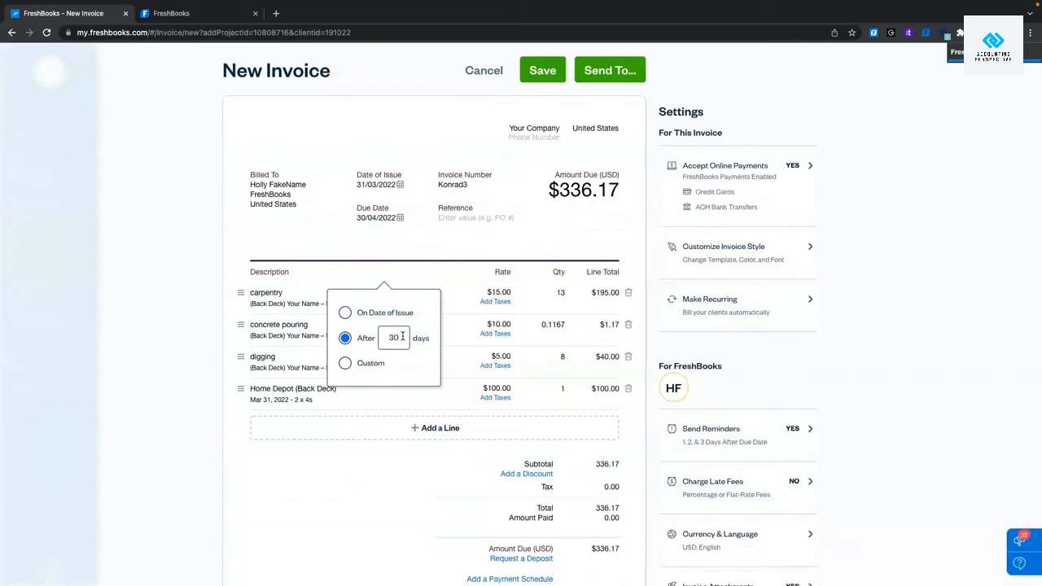
{"action": "left_click", "coordinate": [402, 336]}
{"action": "key", "text": "BackSpace"}
{"action": "key", "text": "BackSpace"}
{"action": "type", "text": "15"}
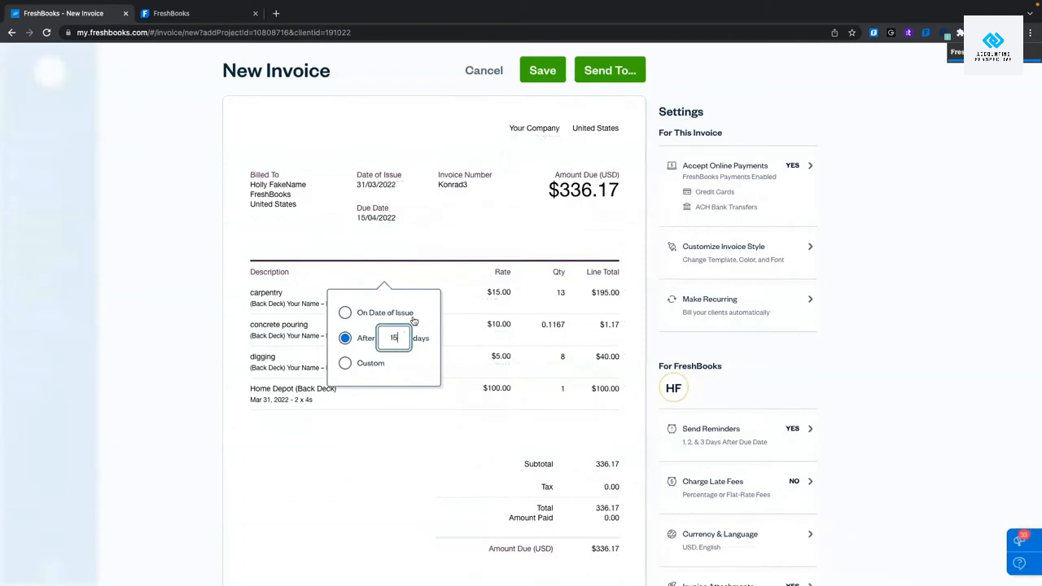
{"action": "key", "text": "BackSpace"}
{"action": "left_click", "coordinate": [345, 364]}
{"action": "left_click", "coordinate": [420, 324]}
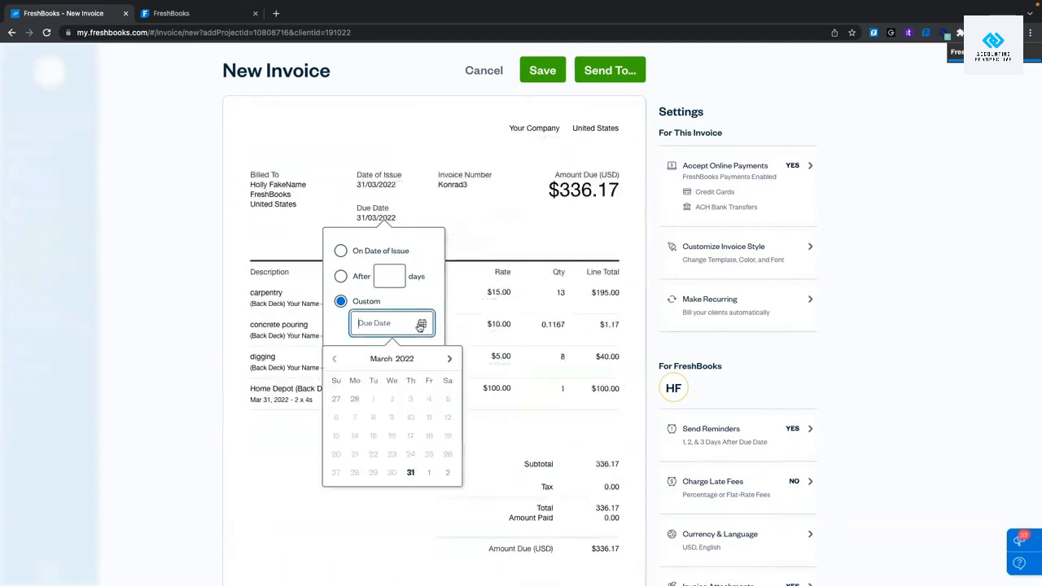
{"action": "left_click", "coordinate": [450, 358]}
{"action": "left_click", "coordinate": [334, 360]}
{"action": "left_click", "coordinate": [343, 253]}
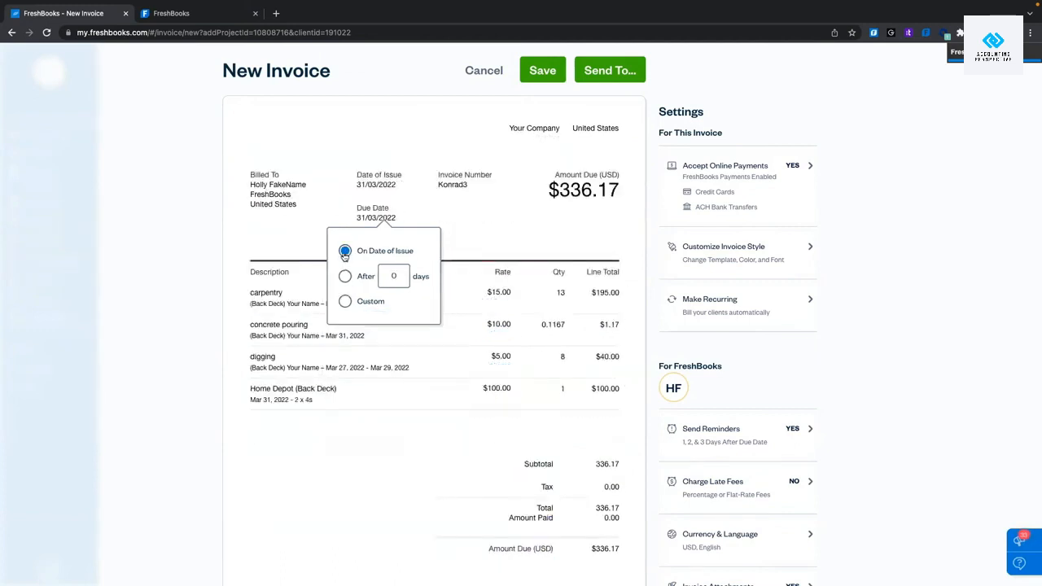
{"action": "left_click", "coordinate": [345, 276]}
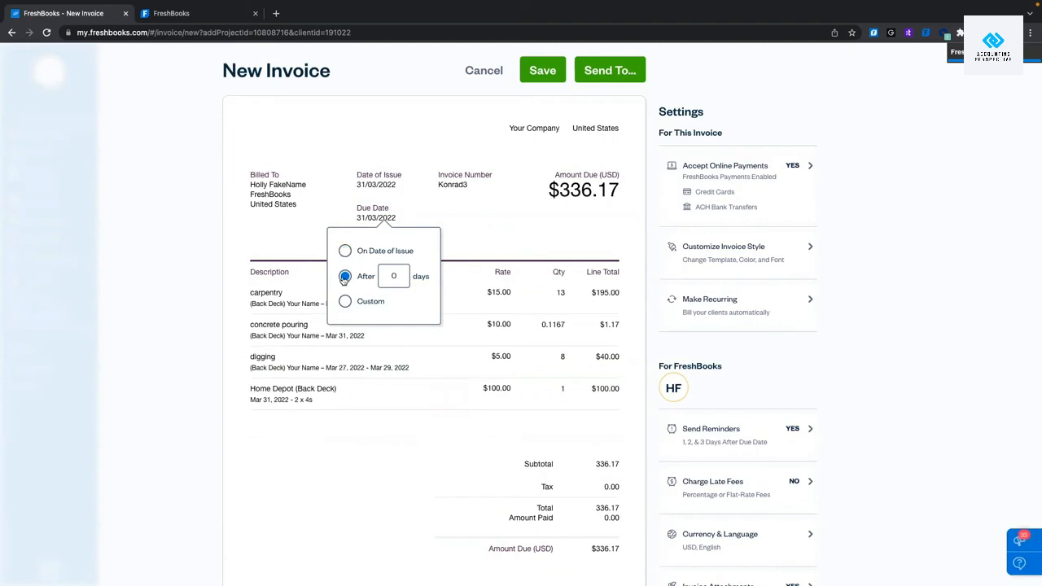
{"action": "left_click", "coordinate": [393, 276]}
{"action": "type", "text": "30"}
{"action": "left_click", "coordinate": [492, 304]}
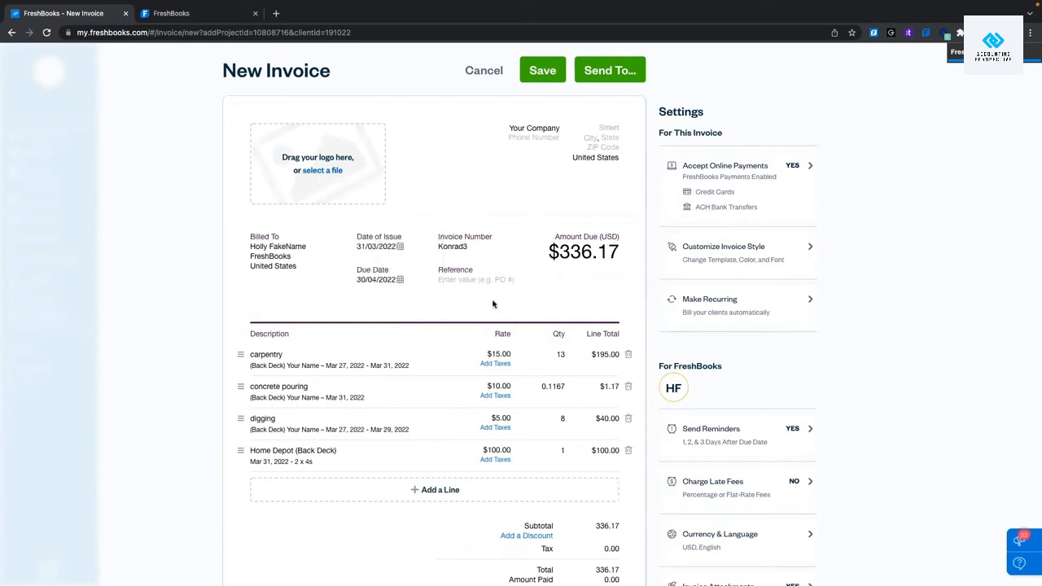
{"action": "double_click", "coordinate": [450, 246]}
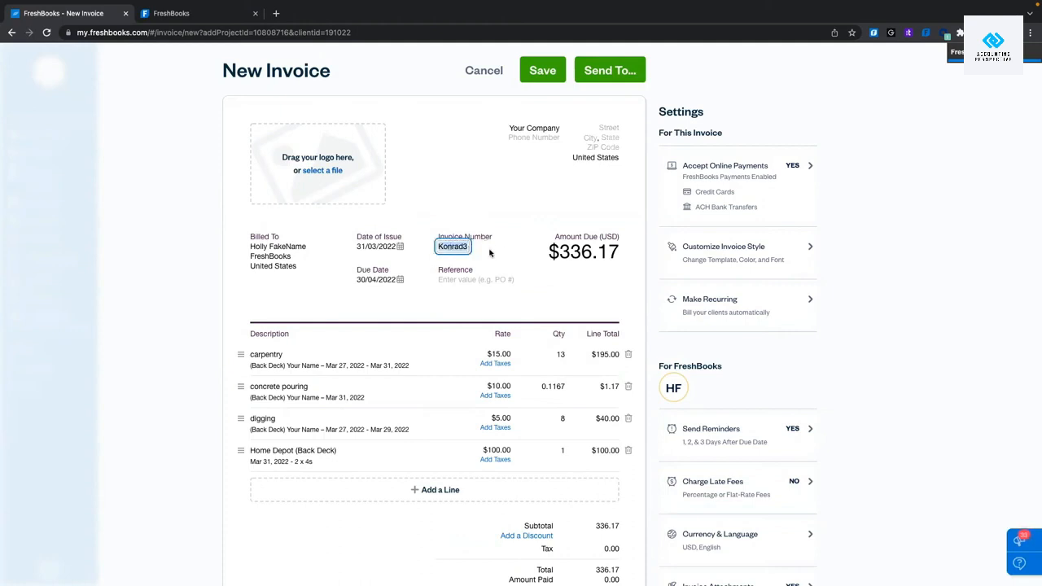
{"action": "left_click", "coordinate": [517, 257]}
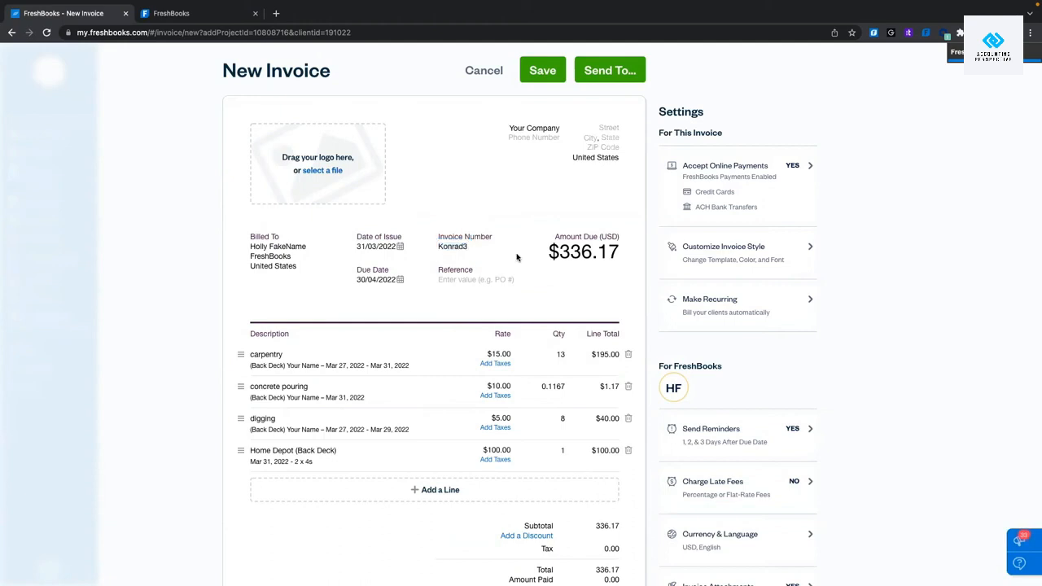
{"action": "left_click", "coordinate": [450, 246]}
{"action": "type", "text": "0000001"}
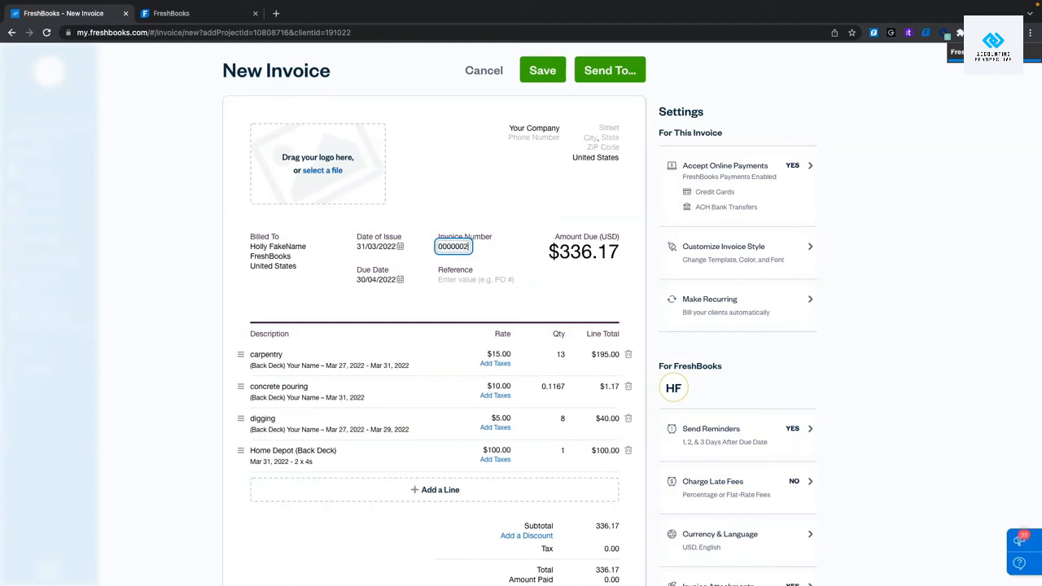
{"action": "key", "text": "BackSpace"}
{"action": "type", "text": "7"}
{"action": "left_click", "coordinate": [452, 247]}
{"action": "type", "text": "Konrad3"}
{"action": "left_click", "coordinate": [462, 168]}
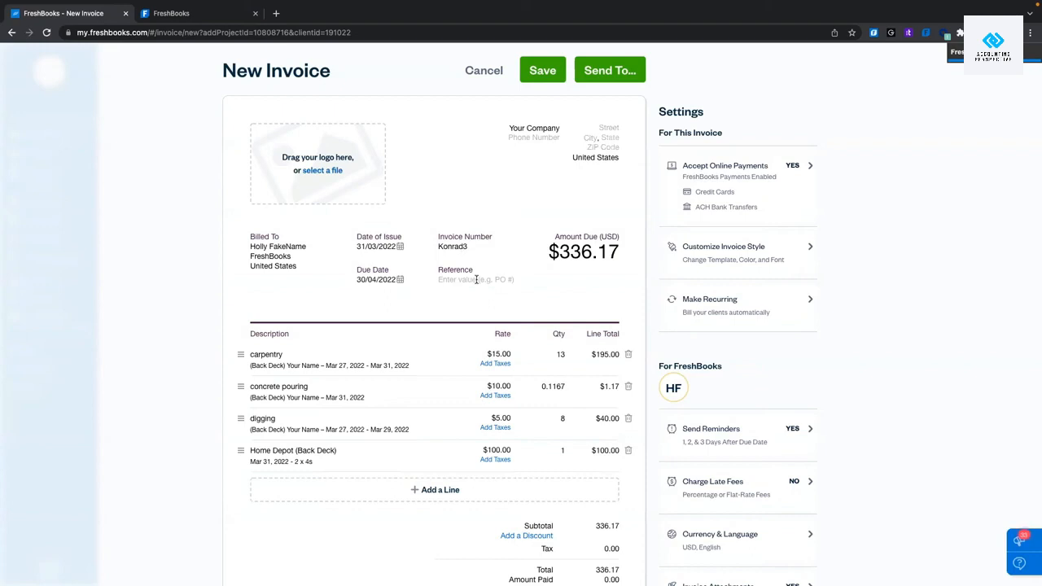
Set the invoice Reference field to Cowboy, replacing the earlier trial entries.
{"action": "left_click", "coordinate": [465, 280]}
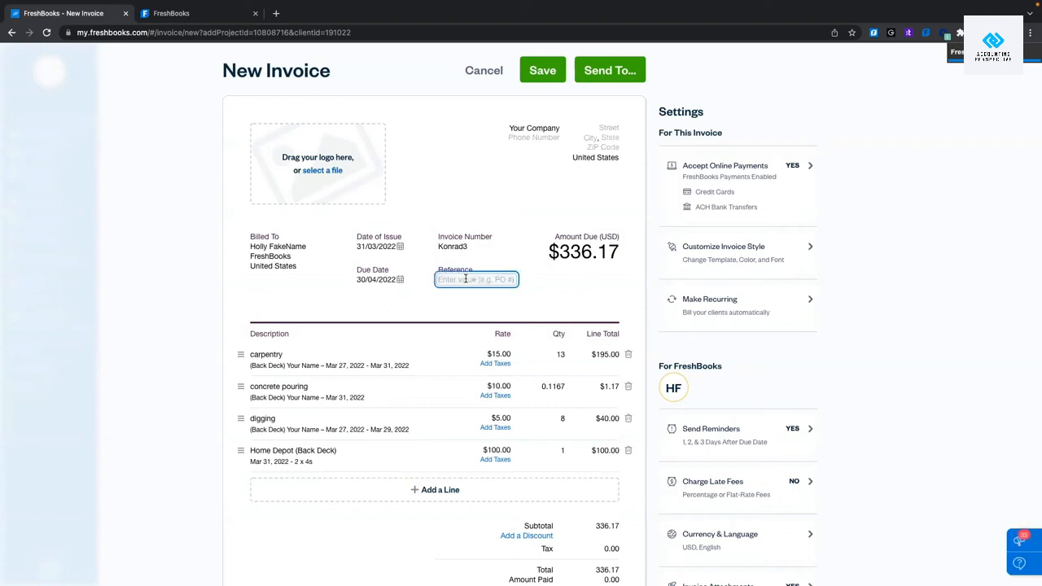
{"action": "type", "text": "BeckDeck1"}
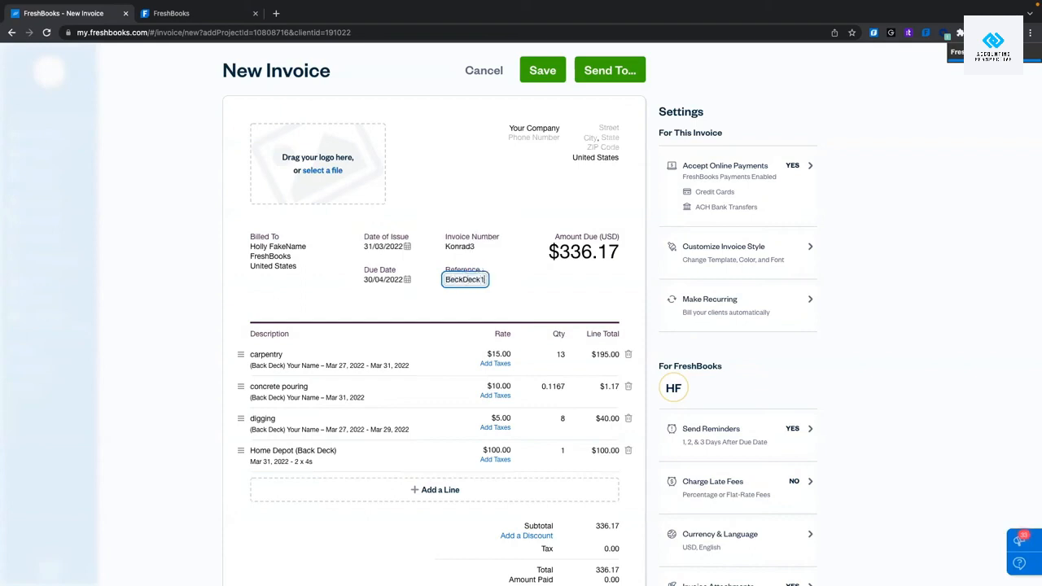
{"action": "key", "text": "BackSpace"}
{"action": "type", "text": "Holly"}
{"action": "double_click", "coordinate": [477, 277]}
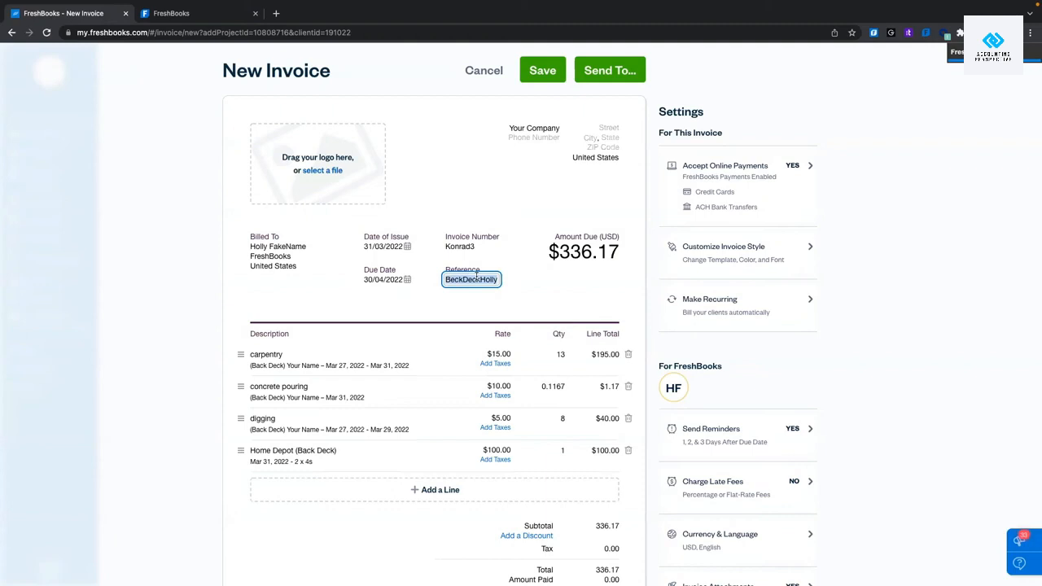
{"action": "type", "text": "Cowboy"}
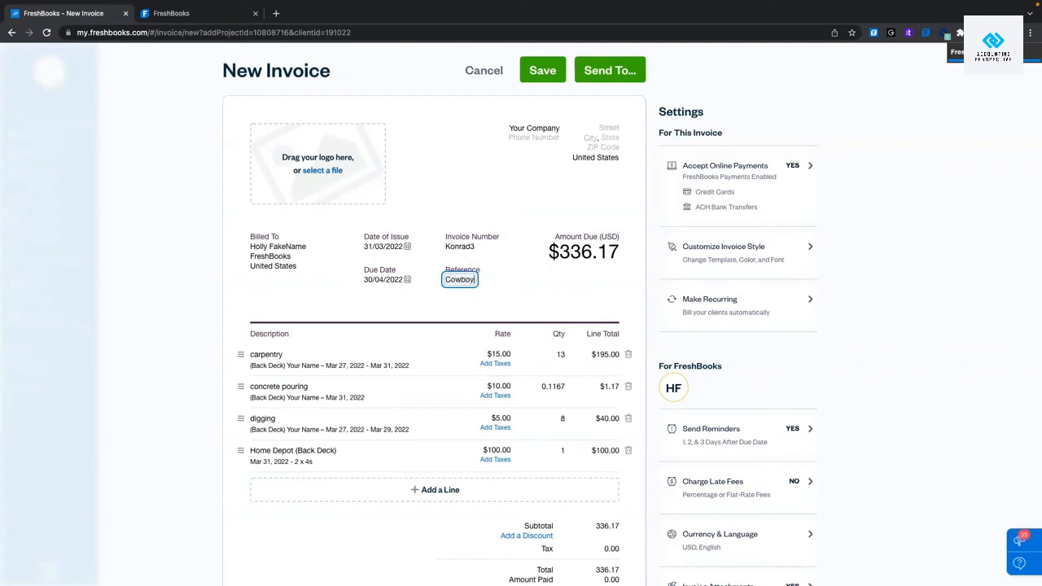
{"action": "left_click", "coordinate": [457, 196]}
Apply GST/HSt 13% to all four invoice lines, adding $43.70 tax for a $379.87 total.
{"action": "scroll", "coordinate": [595, 190], "scroll_direction": "down", "scroll_amount": 3}
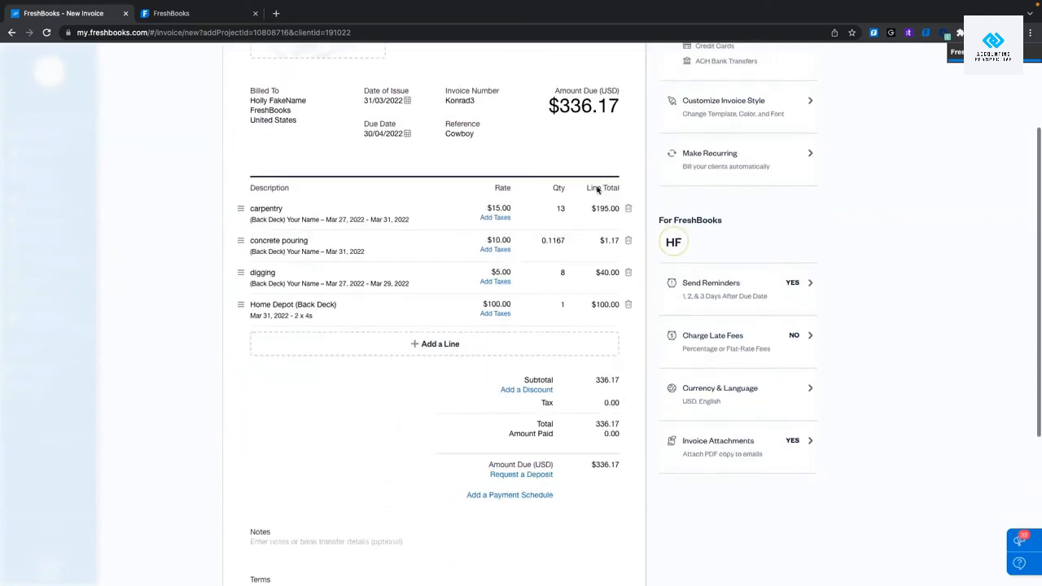
{"action": "left_click", "coordinate": [499, 222]}
{"action": "scroll", "coordinate": [455, 285], "scroll_direction": "down", "scroll_amount": 1}
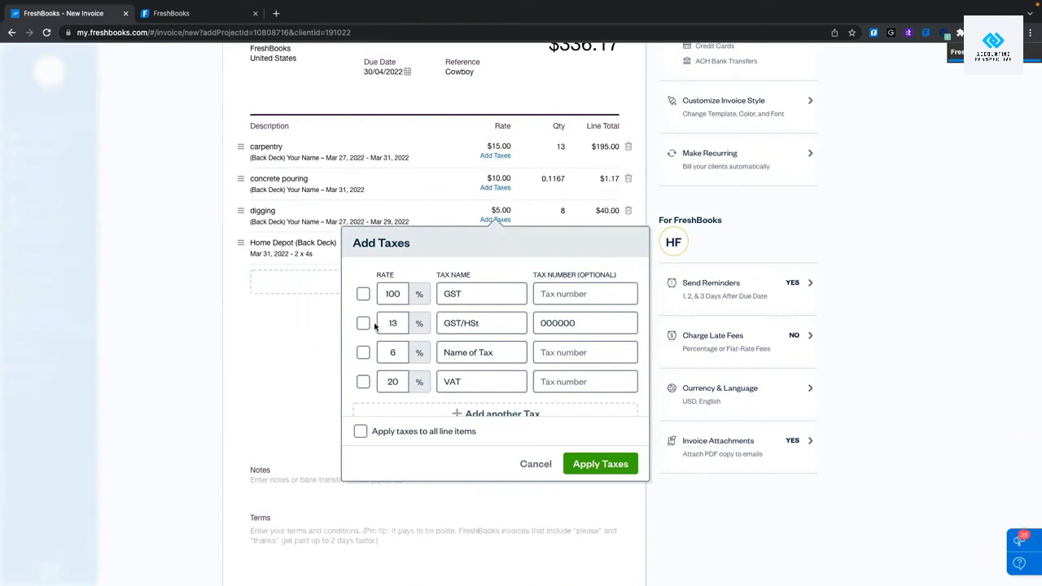
{"action": "scroll", "coordinate": [375, 325], "scroll_direction": "down", "scroll_amount": 1}
{"action": "left_click", "coordinate": [456, 396]}
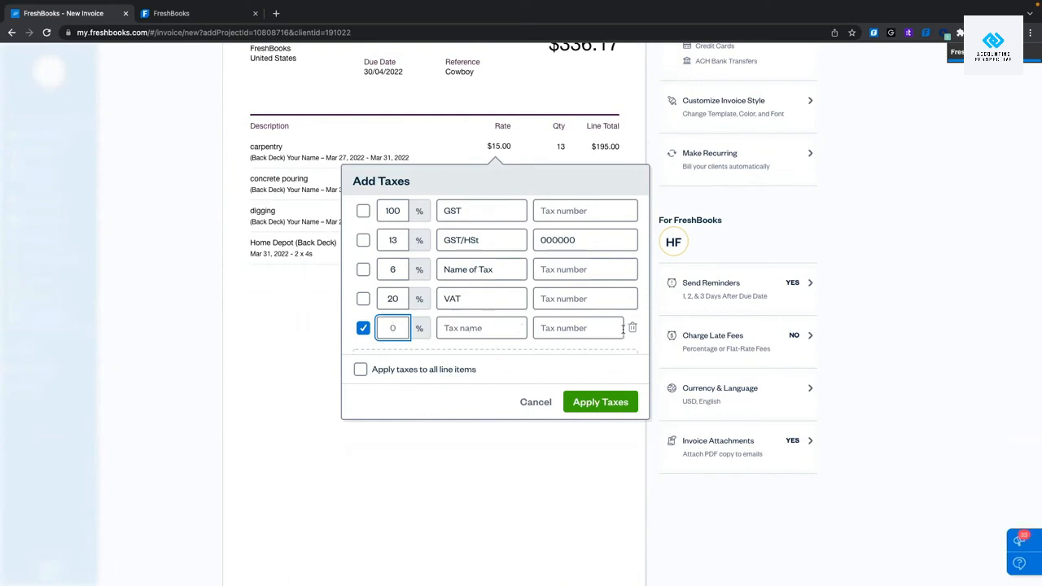
{"action": "left_click", "coordinate": [632, 328]}
{"action": "scroll", "coordinate": [495, 291], "scroll_direction": "up", "scroll_amount": 1}
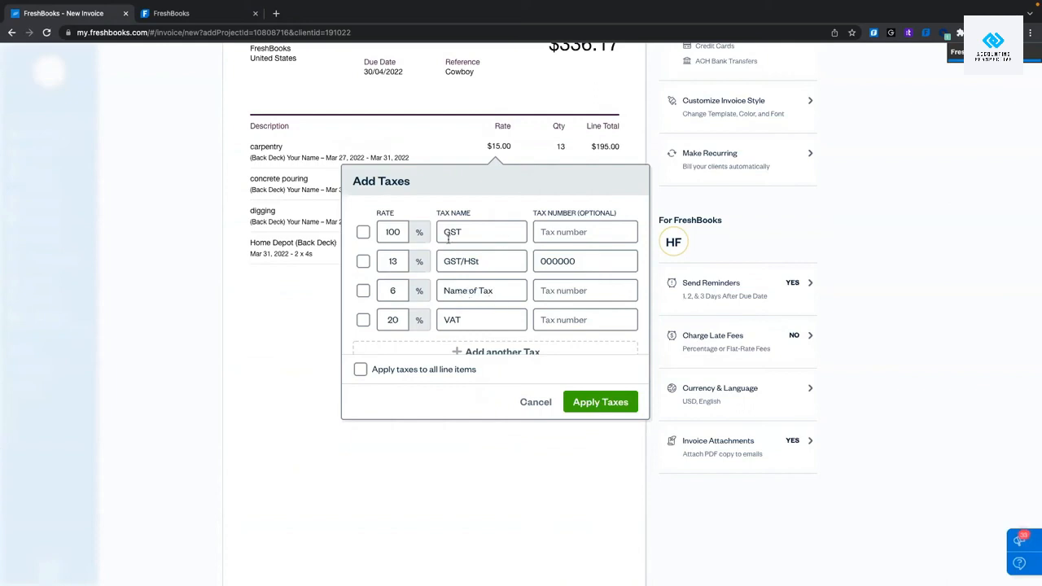
{"action": "left_click", "coordinate": [362, 263]}
{"action": "left_click", "coordinate": [360, 369]}
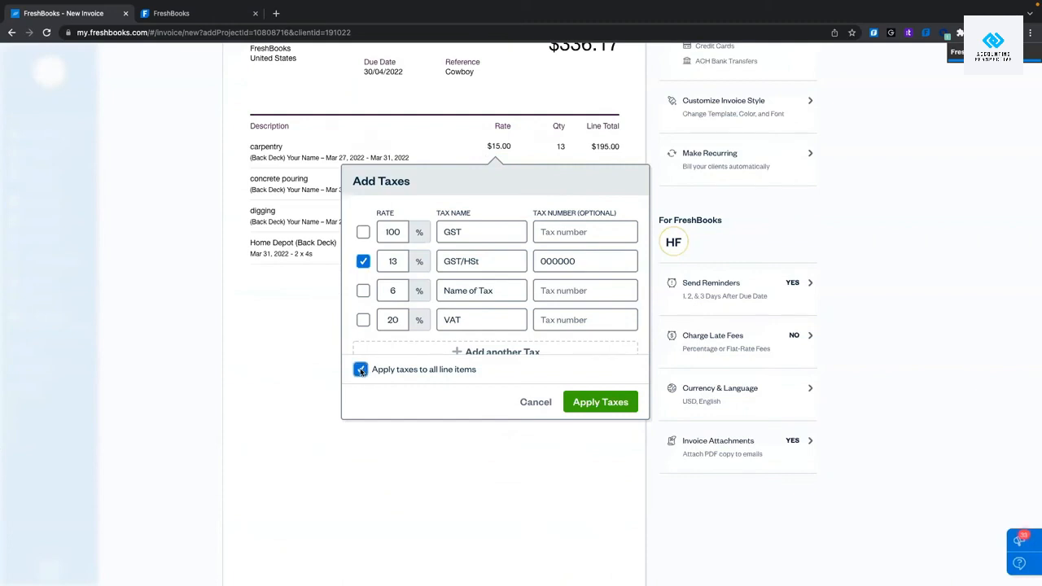
{"action": "left_click", "coordinate": [620, 407]}
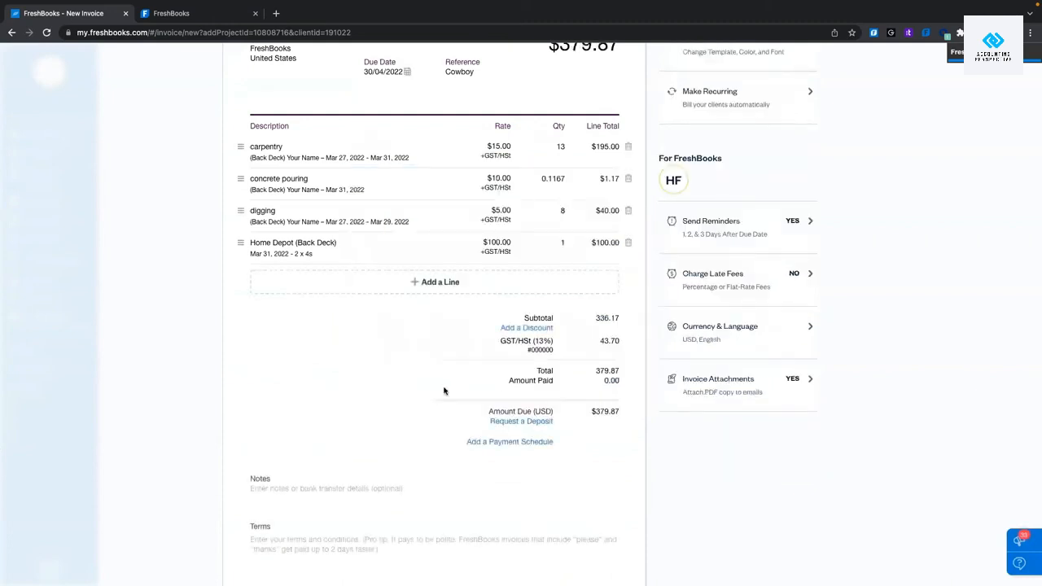
Add a 10% discount (−$33.62) to the invoice, bringing the amount due to $341.88.
{"action": "scroll", "coordinate": [436, 389], "scroll_direction": "up", "scroll_amount": 3}
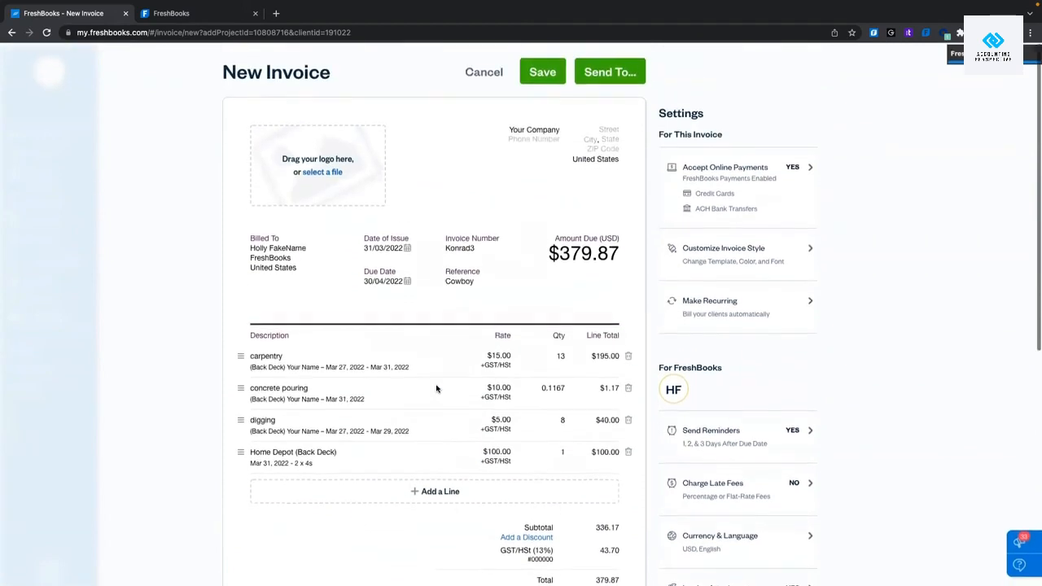
{"action": "scroll", "coordinate": [407, 336], "scroll_direction": "down", "scroll_amount": 1}
{"action": "scroll", "coordinate": [409, 350], "scroll_direction": "down", "scroll_amount": 1}
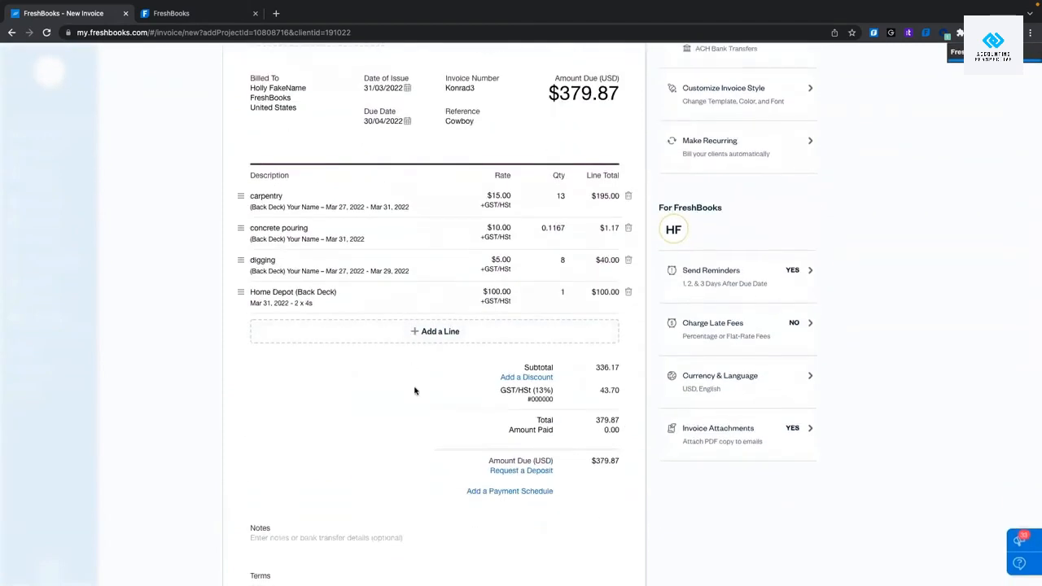
{"action": "scroll", "coordinate": [448, 366], "scroll_direction": "down", "scroll_amount": 2}
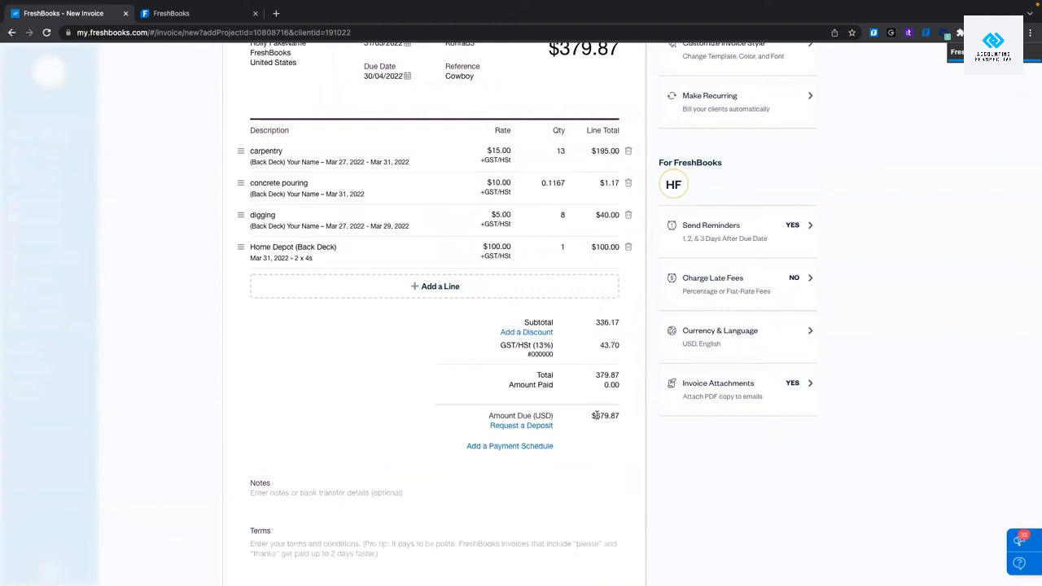
{"action": "left_click_drag", "start_coordinate": [594, 416], "coordinate": [625, 419]}
{"action": "left_click", "coordinate": [464, 367]}
{"action": "left_click", "coordinate": [516, 340]}
{"action": "left_click", "coordinate": [473, 394]}
{"action": "type", "text": "10"}
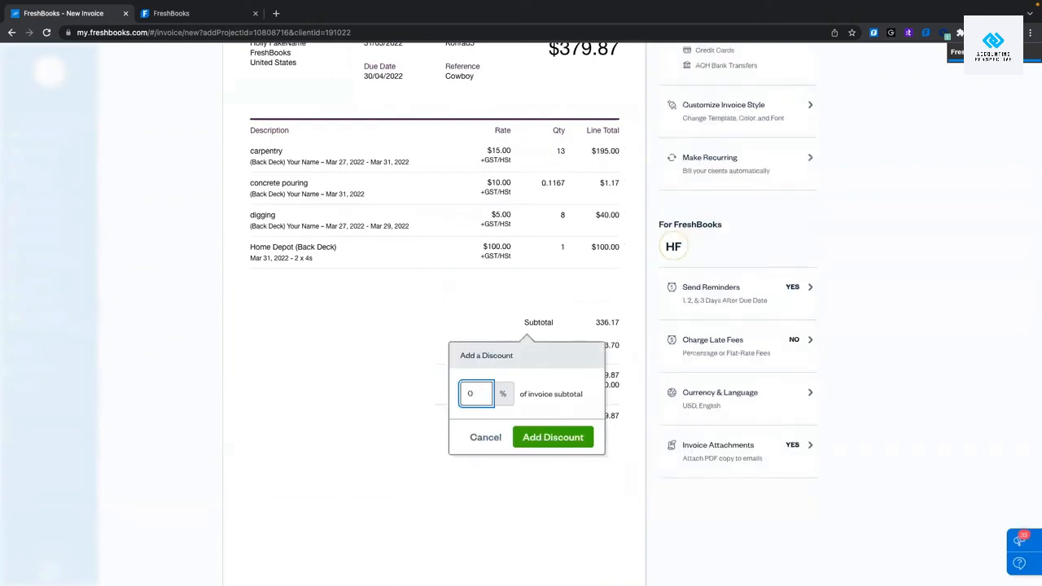
{"action": "left_click", "coordinate": [529, 437]}
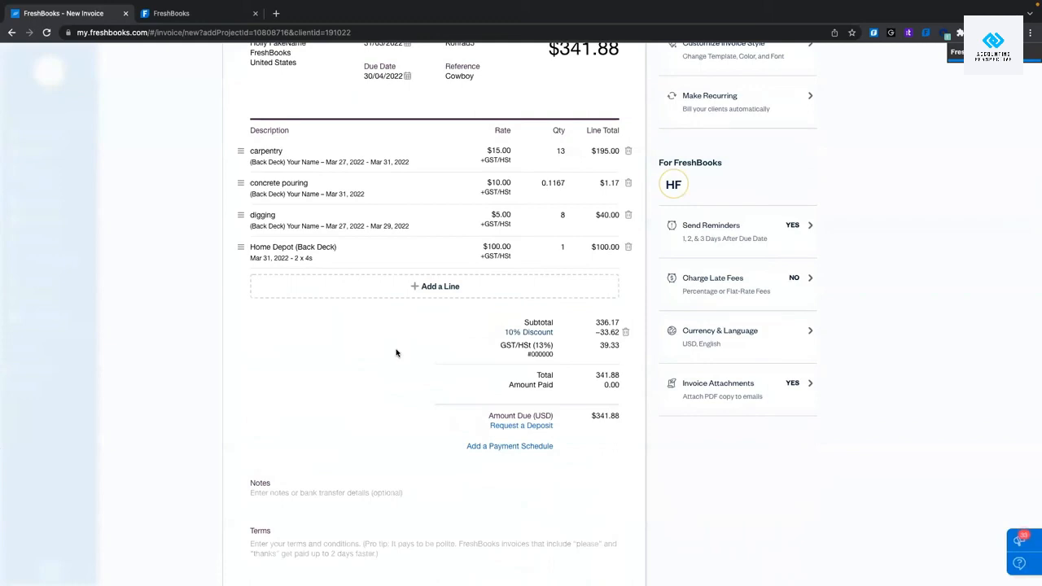
{"action": "scroll", "coordinate": [396, 352], "scroll_direction": "down", "scroll_amount": 1}
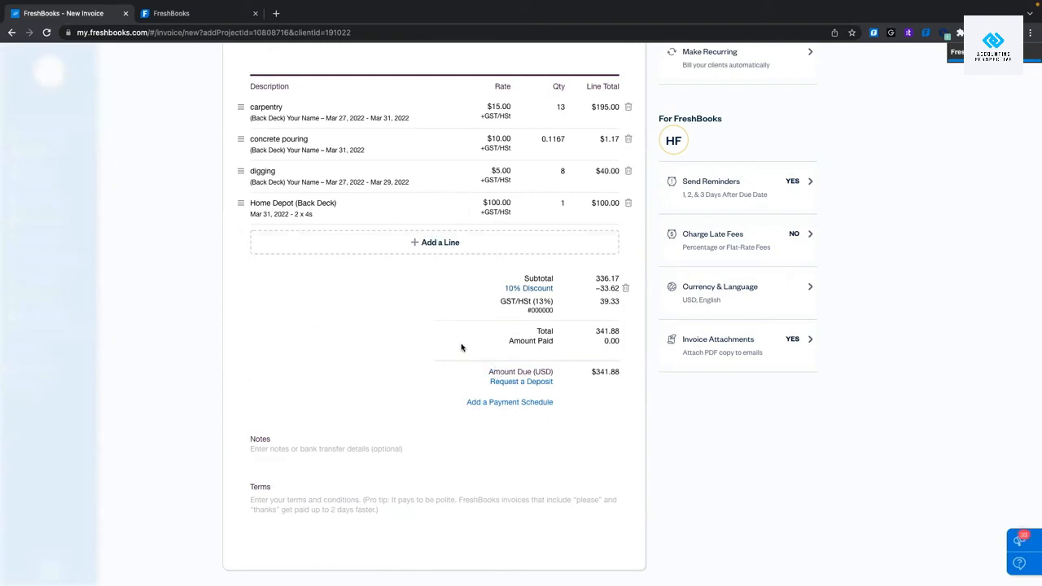
Request a 50% percentage deposit, making $151.28 due against the $341.88 total.
{"action": "left_click", "coordinate": [529, 383]}
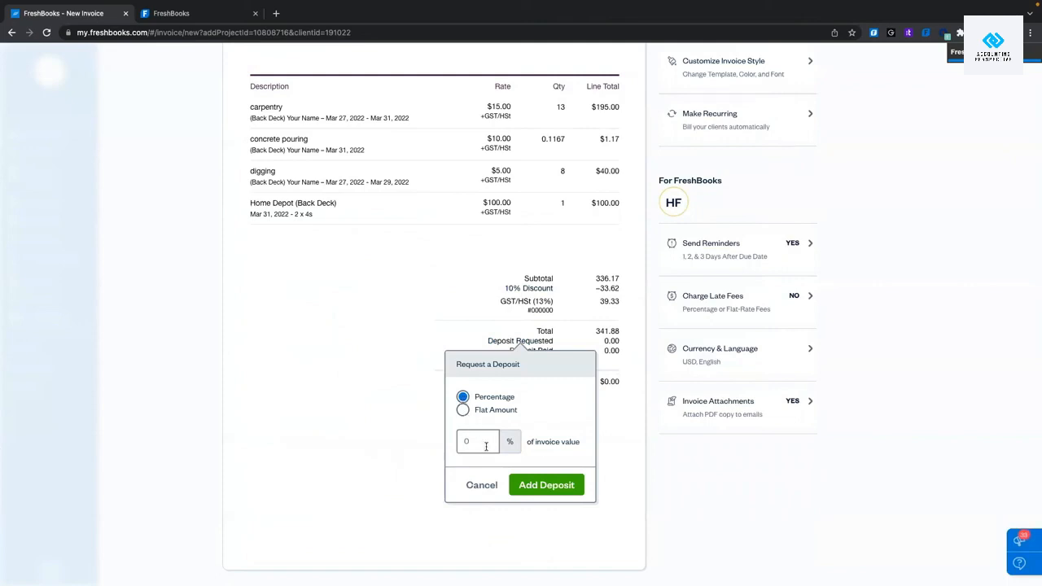
{"action": "scroll", "coordinate": [467, 420], "scroll_direction": "down", "scroll_amount": 1}
{"action": "left_click", "coordinate": [463, 409]}
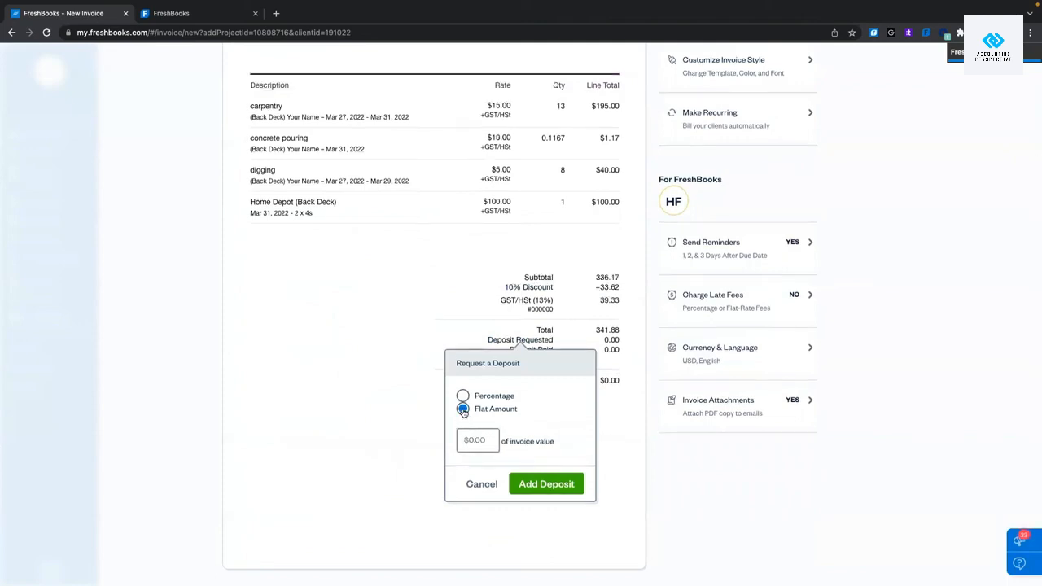
{"action": "left_click", "coordinate": [462, 396]}
{"action": "left_click", "coordinate": [486, 439]}
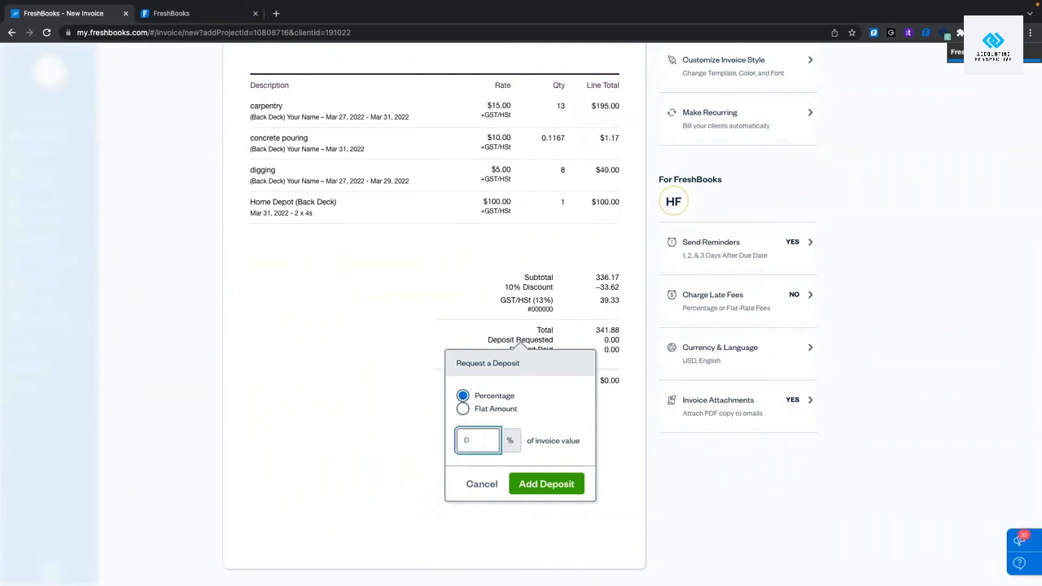
{"action": "type", "text": "50"}
{"action": "left_click", "coordinate": [557, 433]}
{"action": "left_click", "coordinate": [538, 485]}
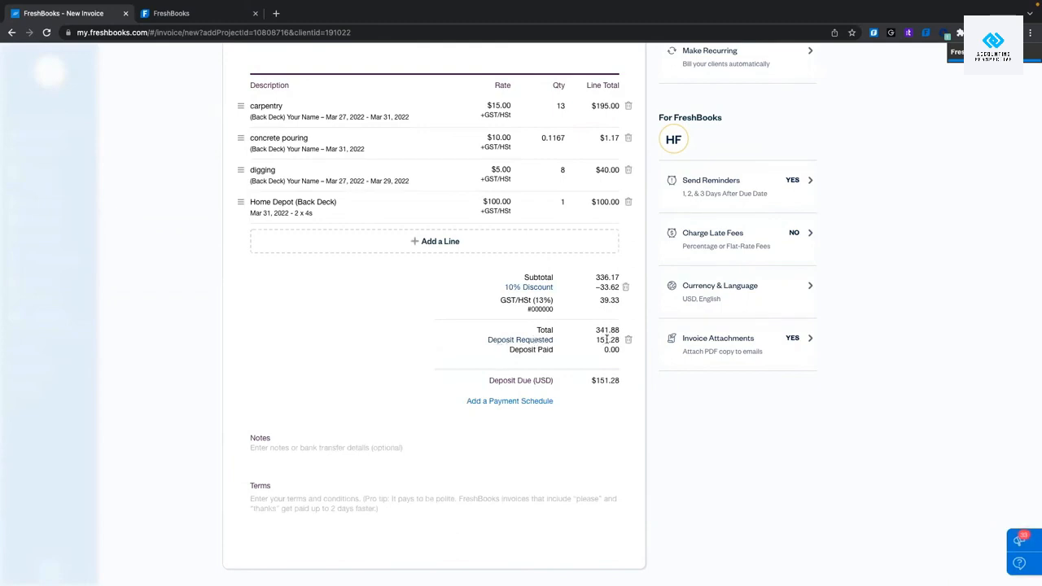
Start a payment schedule and trim it to two percentage-based payments.
{"action": "left_click", "coordinate": [509, 401]}
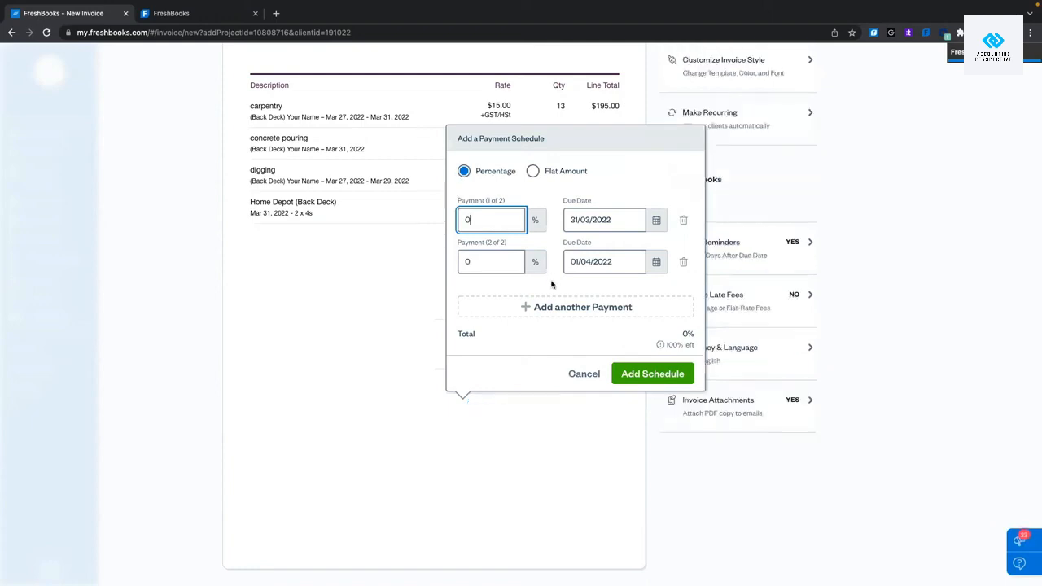
{"action": "left_click", "coordinate": [539, 307]}
{"action": "left_click", "coordinate": [540, 307]}
{"action": "left_click", "coordinate": [540, 307]}
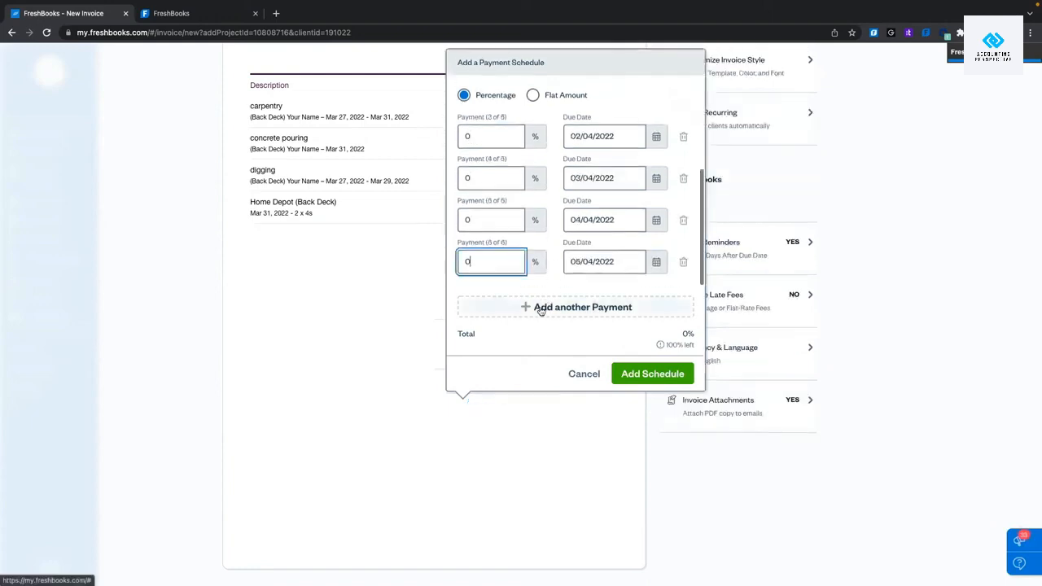
{"action": "left_click", "coordinate": [540, 307]}
{"action": "left_click", "coordinate": [539, 308]}
{"action": "left_click", "coordinate": [539, 308]}
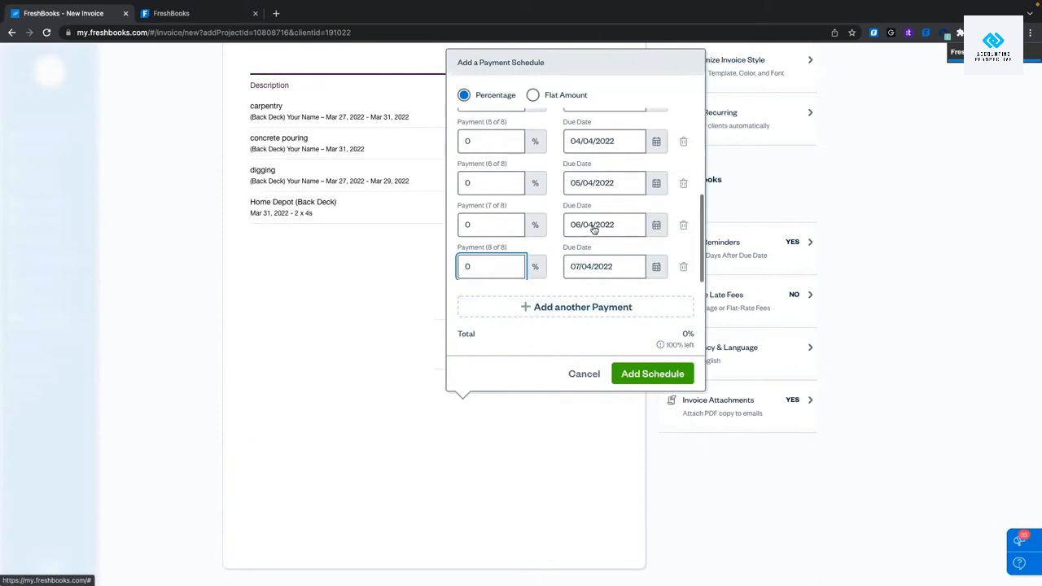
{"action": "left_click", "coordinate": [684, 142]}
{"action": "left_click", "coordinate": [683, 147]}
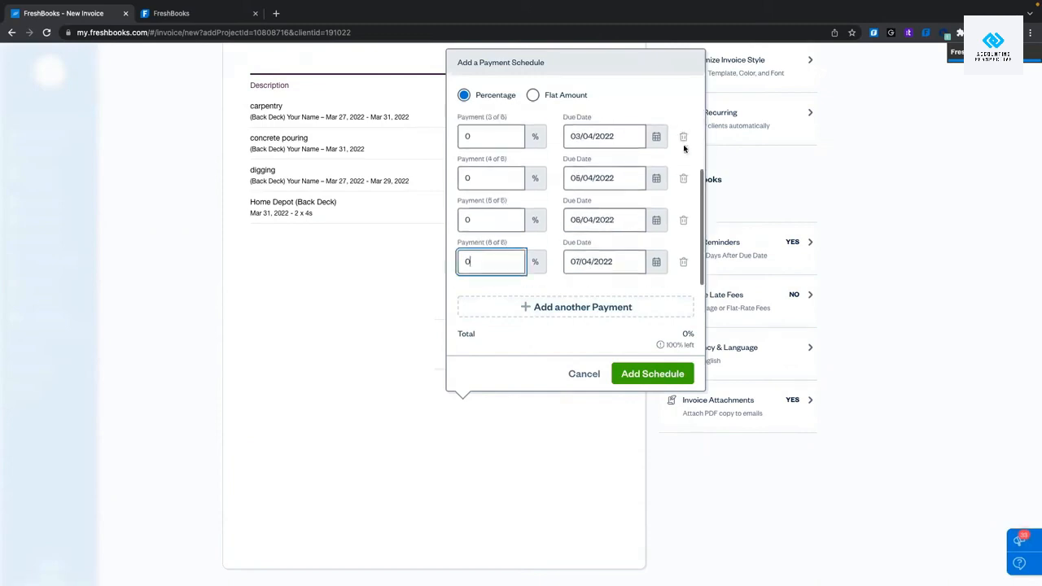
{"action": "left_click", "coordinate": [684, 136]}
{"action": "left_click", "coordinate": [684, 137]}
{"action": "left_click", "coordinate": [684, 137]}
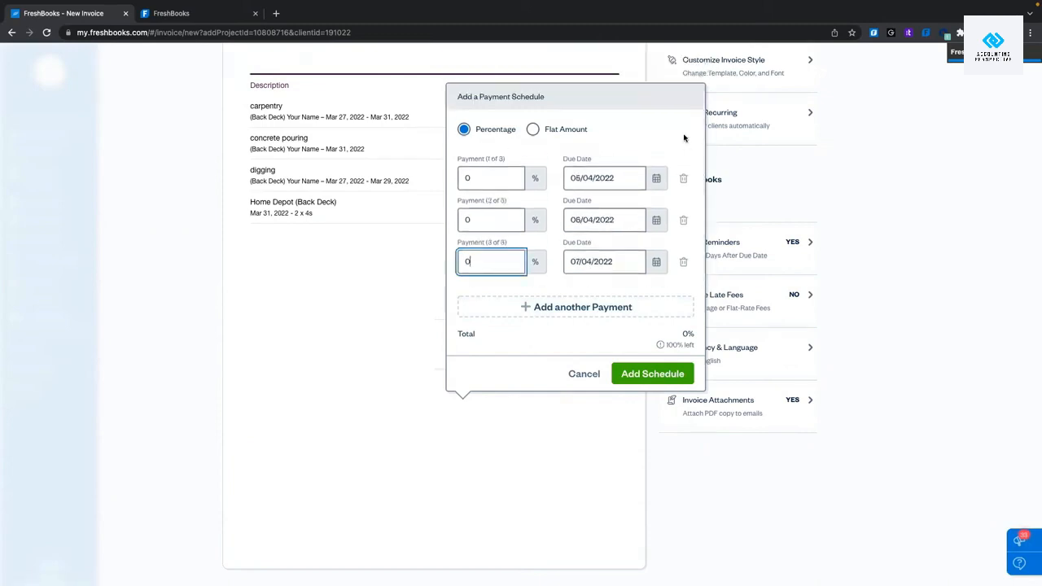
{"action": "left_click", "coordinate": [683, 178]}
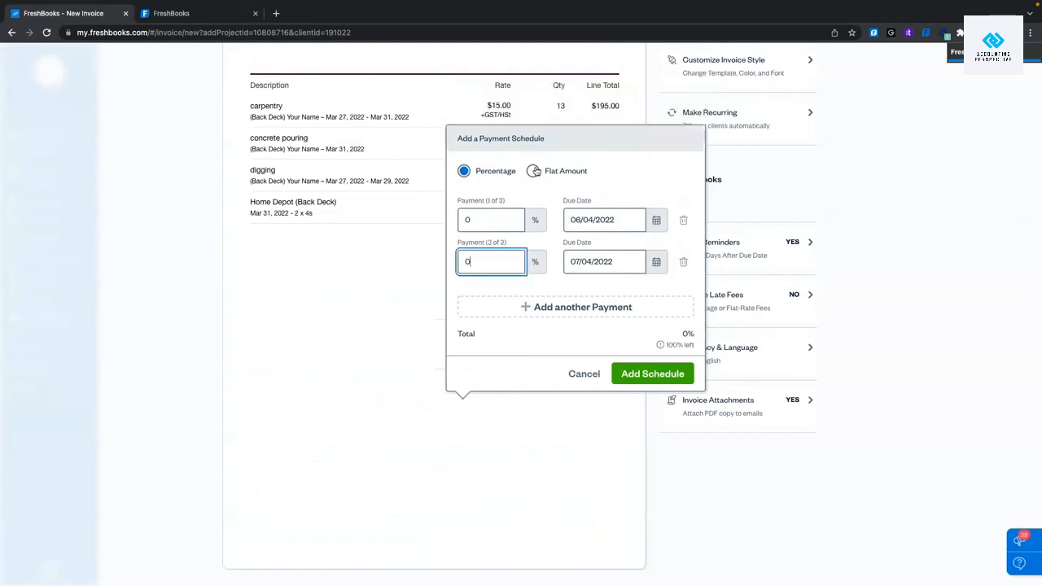
{"action": "left_click", "coordinate": [533, 172]}
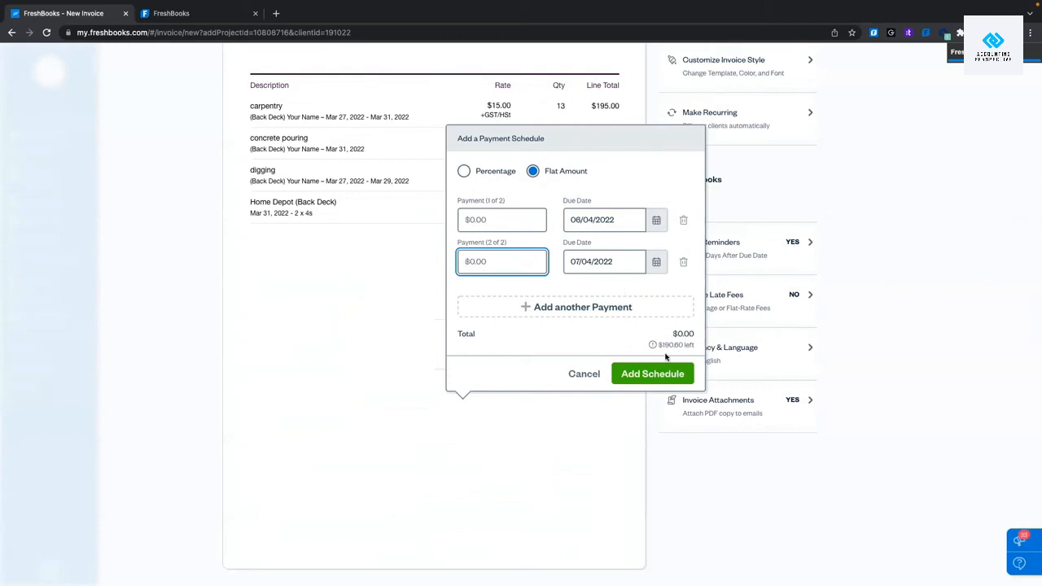
{"action": "left_click_drag", "start_coordinate": [660, 345], "coordinate": [691, 345]}
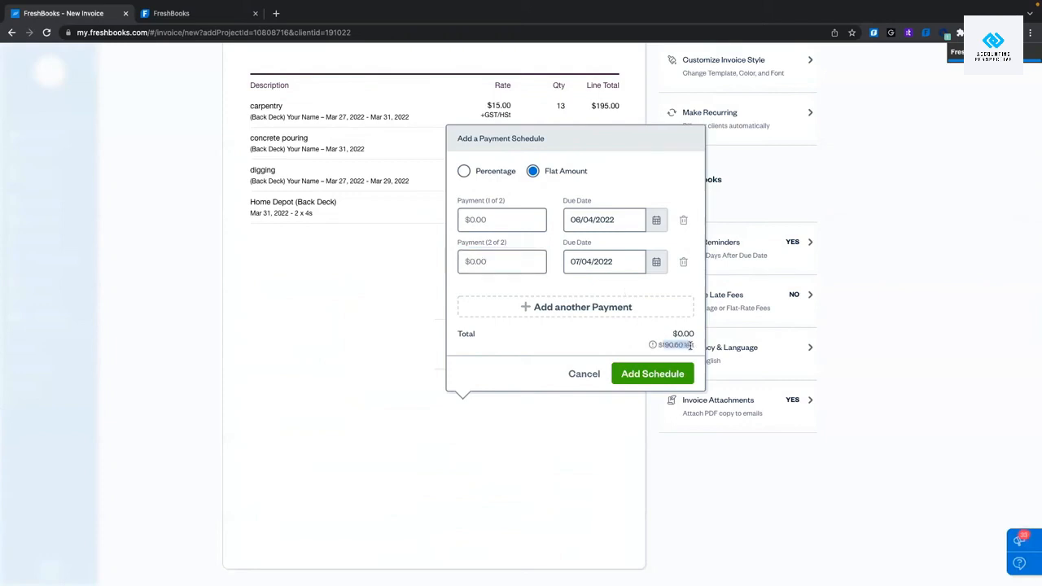
{"action": "left_click", "coordinate": [465, 170]}
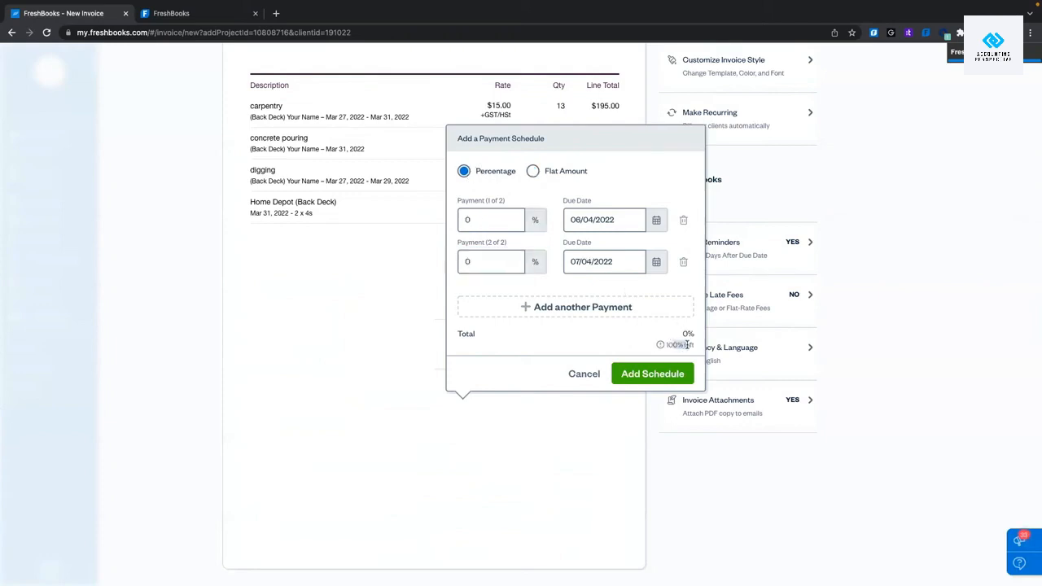
Set the two scheduled payments to 50% each.
{"action": "left_click", "coordinate": [484, 220]}
{"action": "key", "text": "BackSpace"}
{"action": "type", "text": "60"}
{"action": "left_click", "coordinate": [485, 259]}
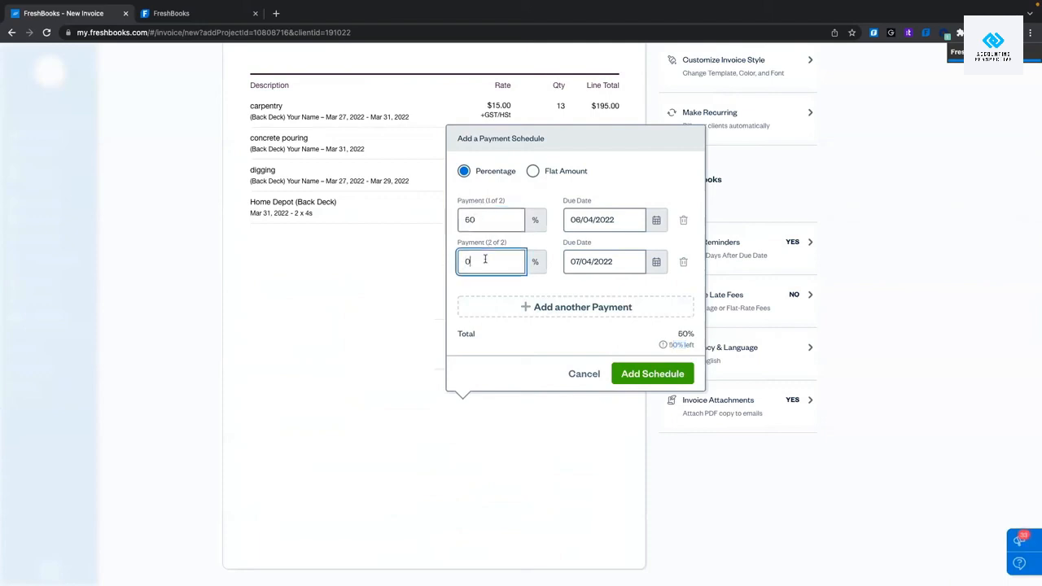
{"action": "key", "text": "BackSpace"}
{"action": "type", "text": "40"}
{"action": "key", "text": "BackSpace"}
{"action": "key", "text": "BackSpace"}
{"action": "type", "text": "50"}
{"action": "left_click", "coordinate": [493, 340]}
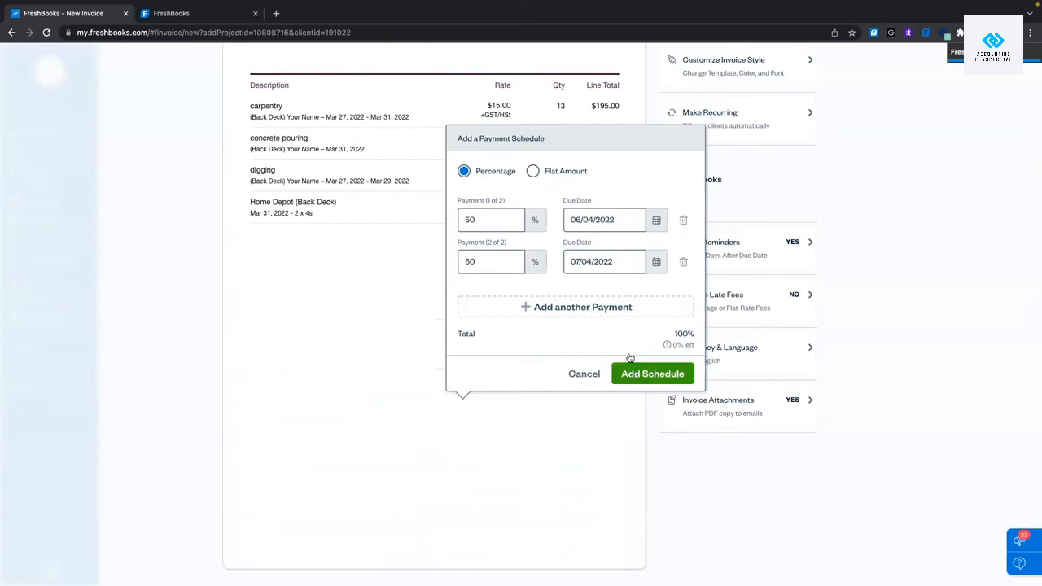
Give the payments due dates 06/04/2022 and 07/04/2022 and add the schedule.
{"action": "left_click", "coordinate": [630, 222]}
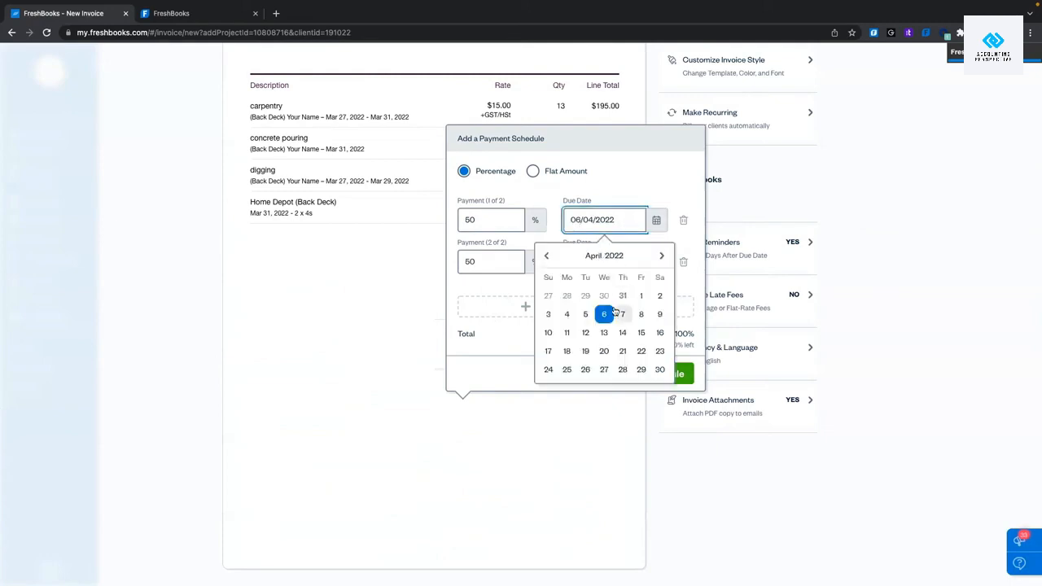
{"action": "left_click", "coordinate": [619, 276]}
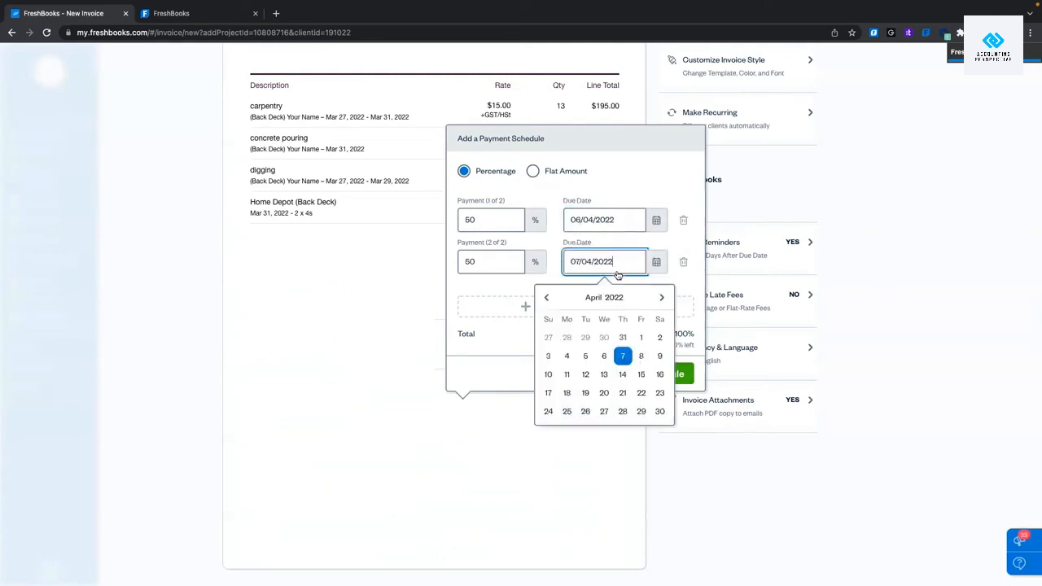
{"action": "left_click", "coordinate": [622, 188]}
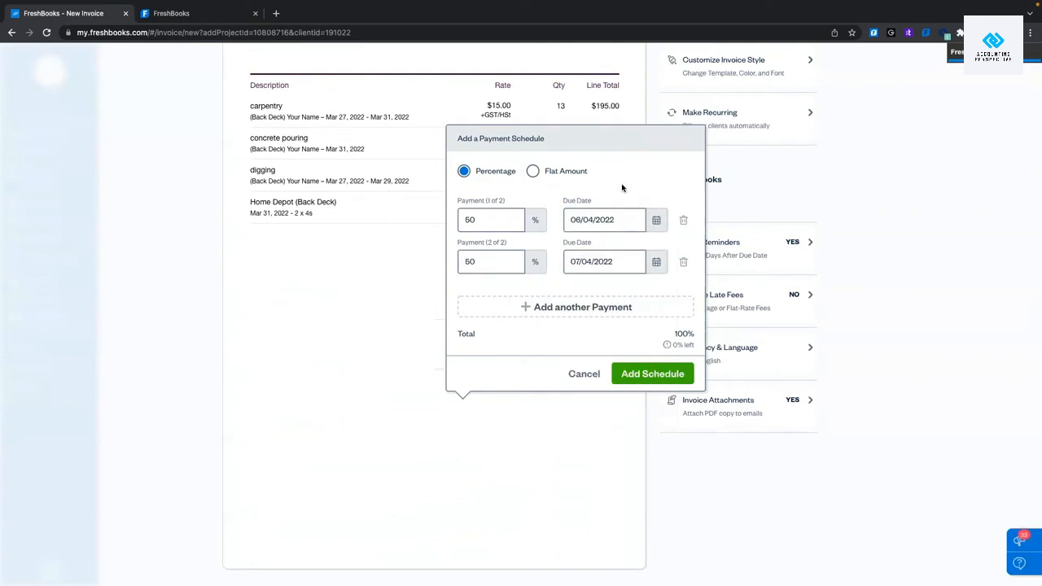
{"action": "left_click", "coordinate": [673, 373]}
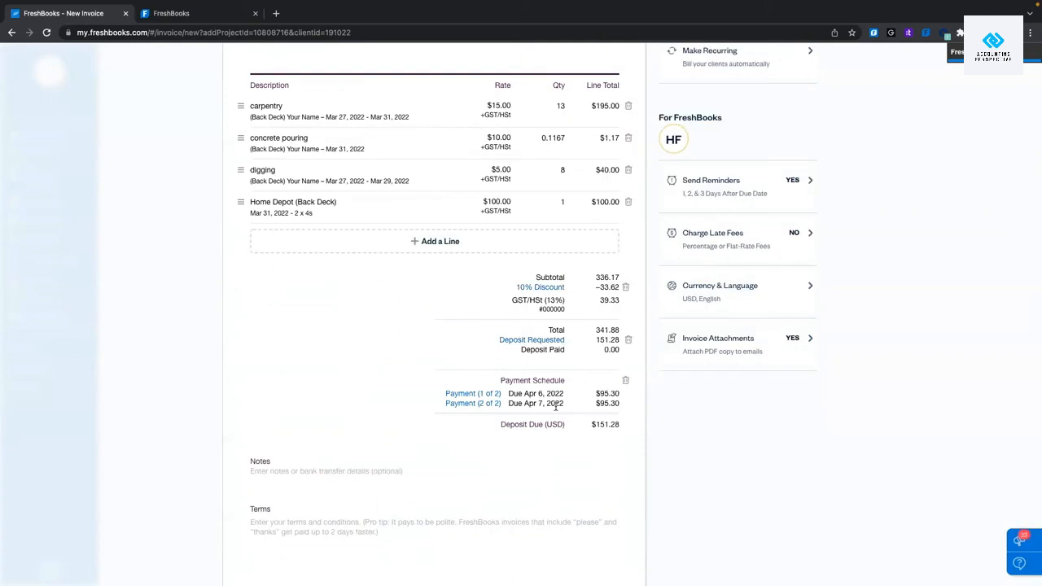
Add the note 'Hope you like the beck deck!' to the invoice.
{"action": "scroll", "coordinate": [556, 407], "scroll_direction": "down", "scroll_amount": 2}
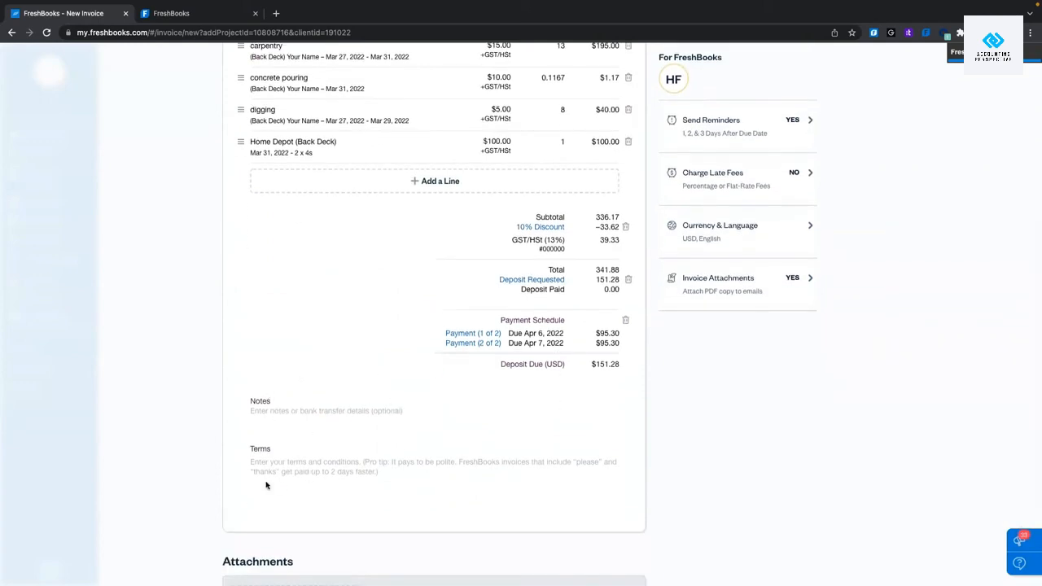
{"action": "left_click", "coordinate": [275, 412]}
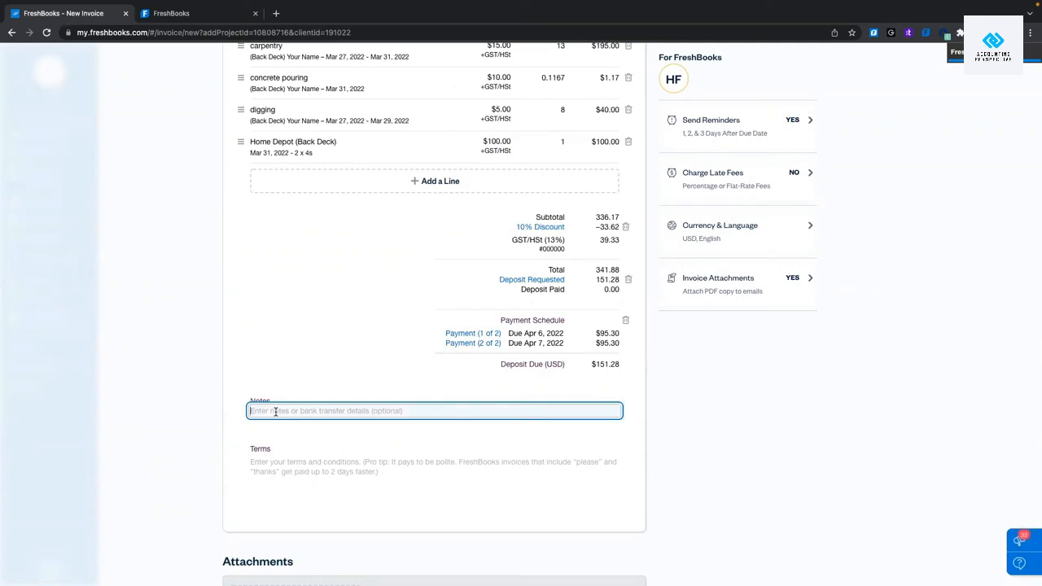
{"action": "type", "text": "Hpe"}
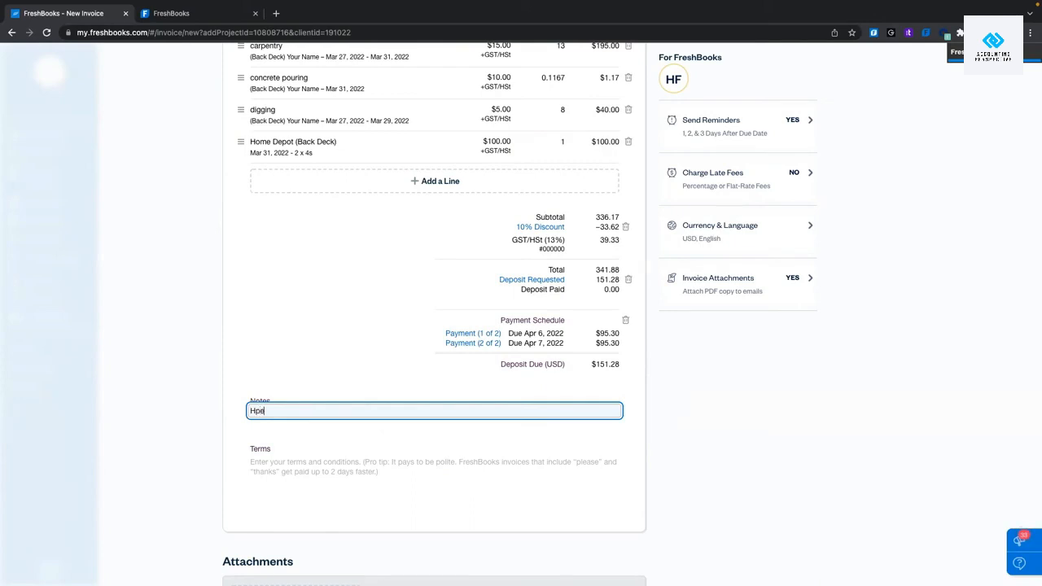
{"action": "key", "text": "BackSpace"}
{"action": "key", "text": "BackSpace"}
{"action": "type", "text": "ope you like the beck deck!"}
{"action": "left_click", "coordinate": [289, 467]}
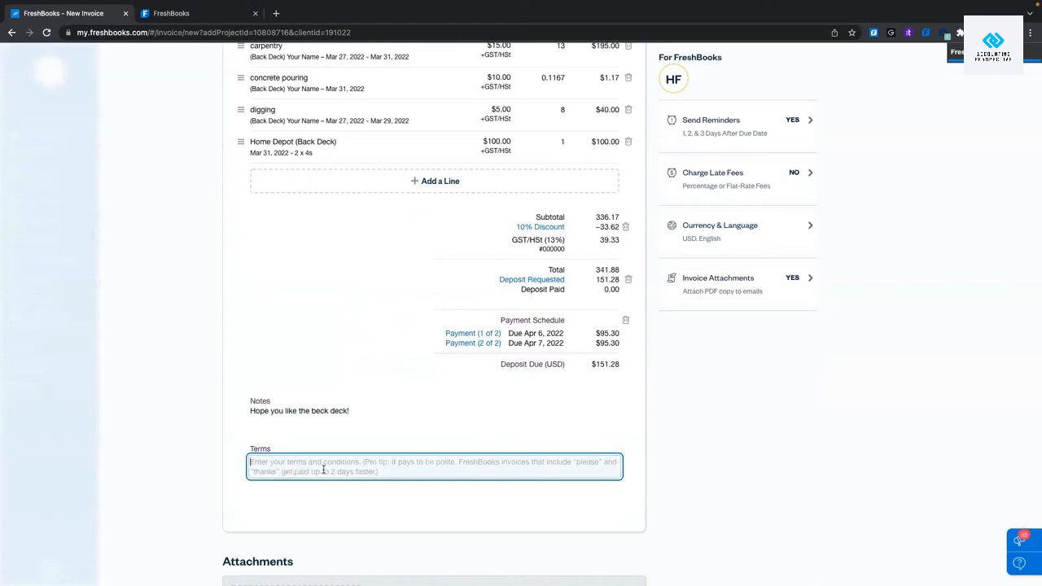
Type a thank-you line in Terms, then delete it so the terms stay empty.
{"action": "type", "text": "Thank you fo"}
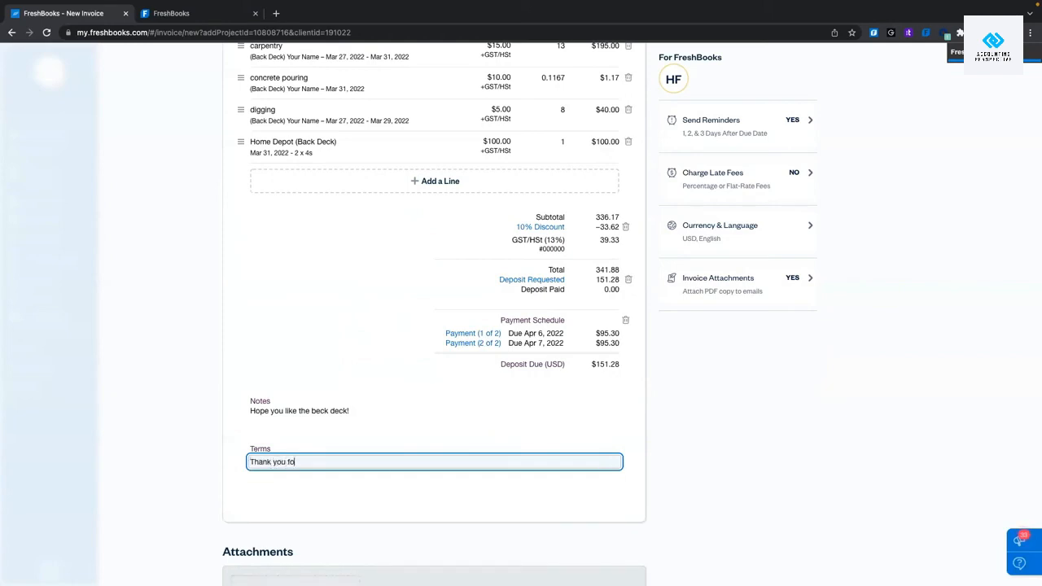
{"action": "type", "text": "r your business!"}
{"action": "key", "text": "ctrl+a"}
{"action": "key", "text": "BackSpace"}
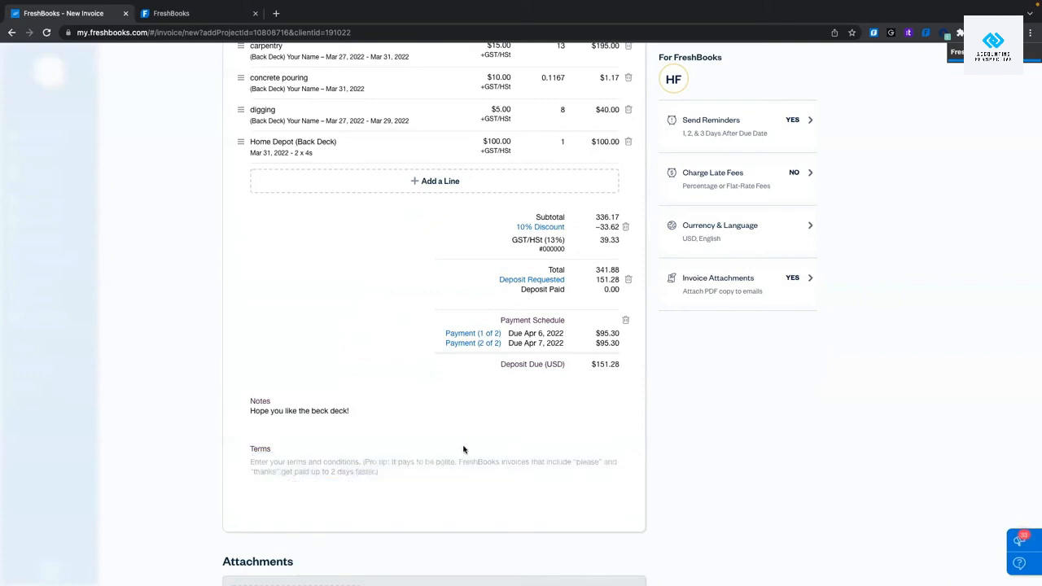
{"action": "left_click", "coordinate": [329, 464]}
{"action": "left_click", "coordinate": [430, 421]}
{"action": "scroll", "coordinate": [431, 421], "scroll_direction": "up", "scroll_amount": 5}
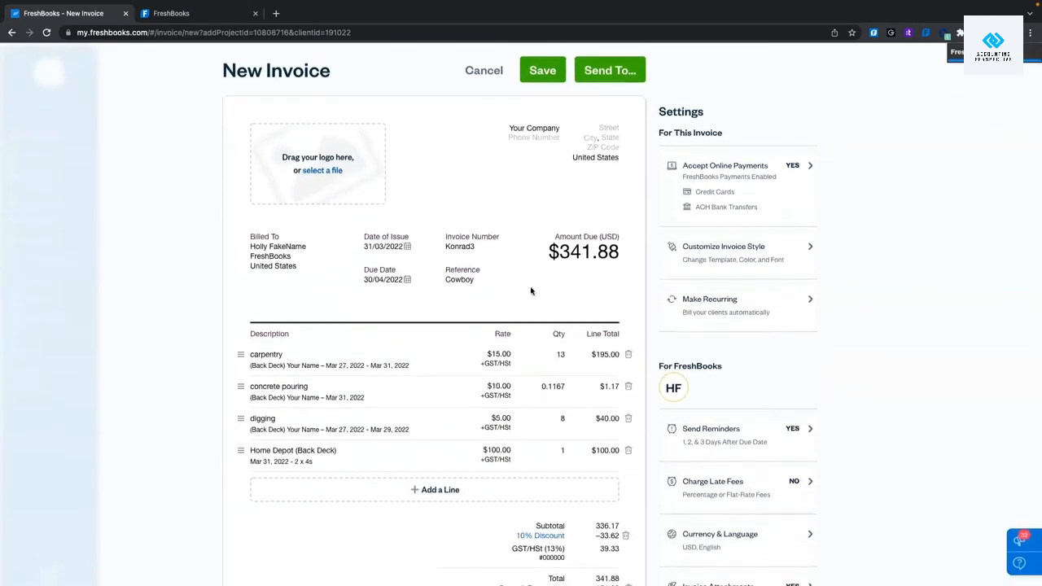
{"action": "scroll", "coordinate": [531, 290], "scroll_direction": "down", "scroll_amount": 3}
{"action": "scroll", "coordinate": [531, 291], "scroll_direction": "up", "scroll_amount": 3}
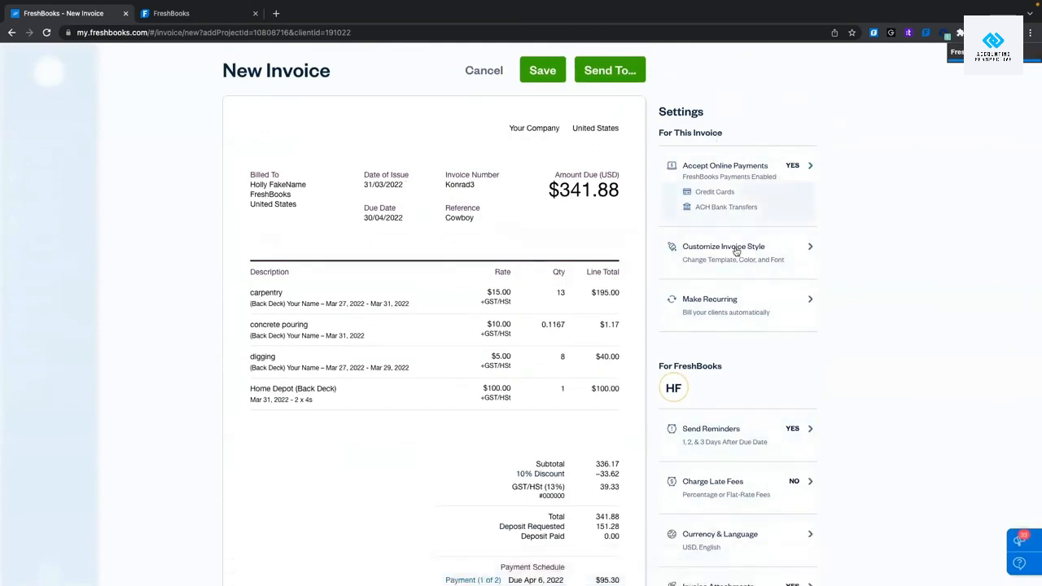
{"action": "scroll", "coordinate": [862, 295], "scroll_direction": "down", "scroll_amount": 3}
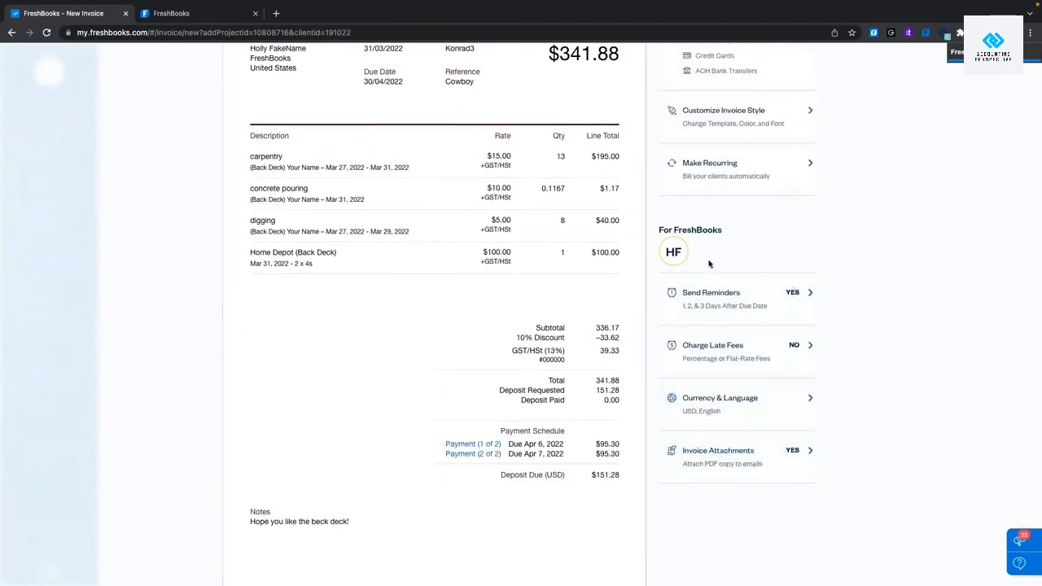
{"action": "scroll", "coordinate": [709, 264], "scroll_direction": "up", "scroll_amount": 3}
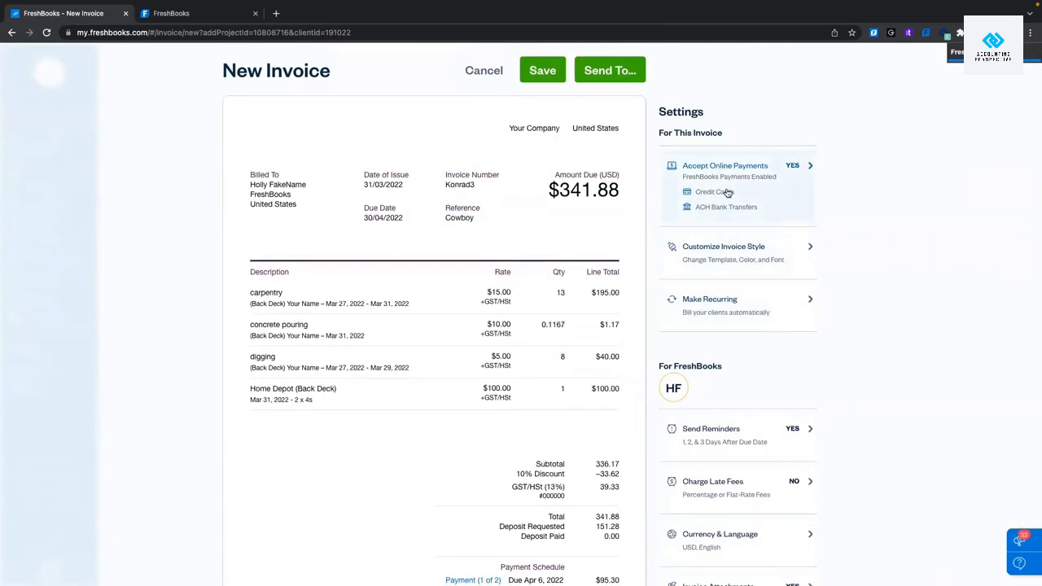
Enable partial online payments on the invoice, keeping FreshBooks Payments for card and ACH.
{"action": "left_click", "coordinate": [731, 183]}
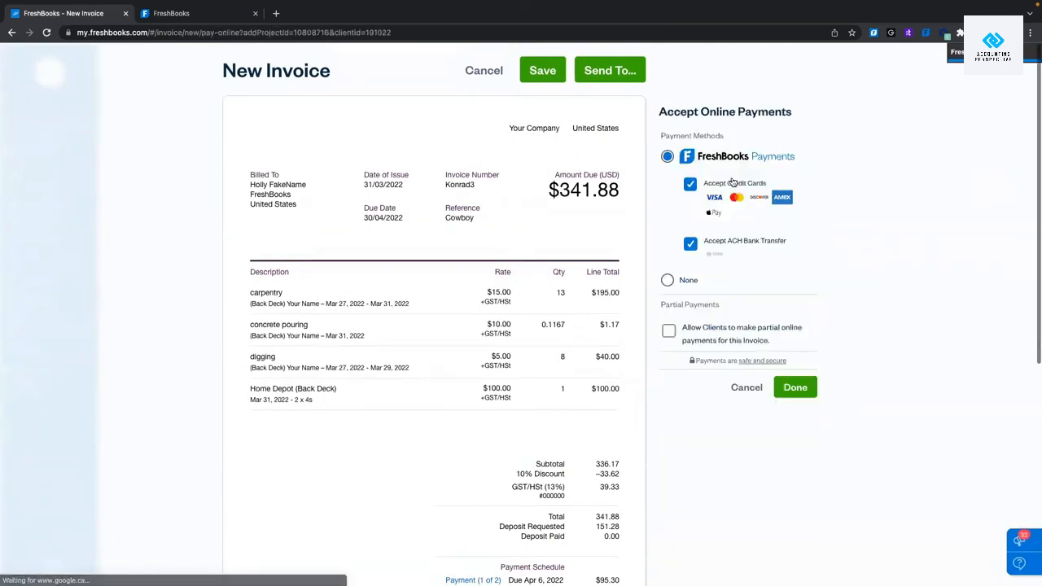
{"action": "left_click", "coordinate": [746, 388]}
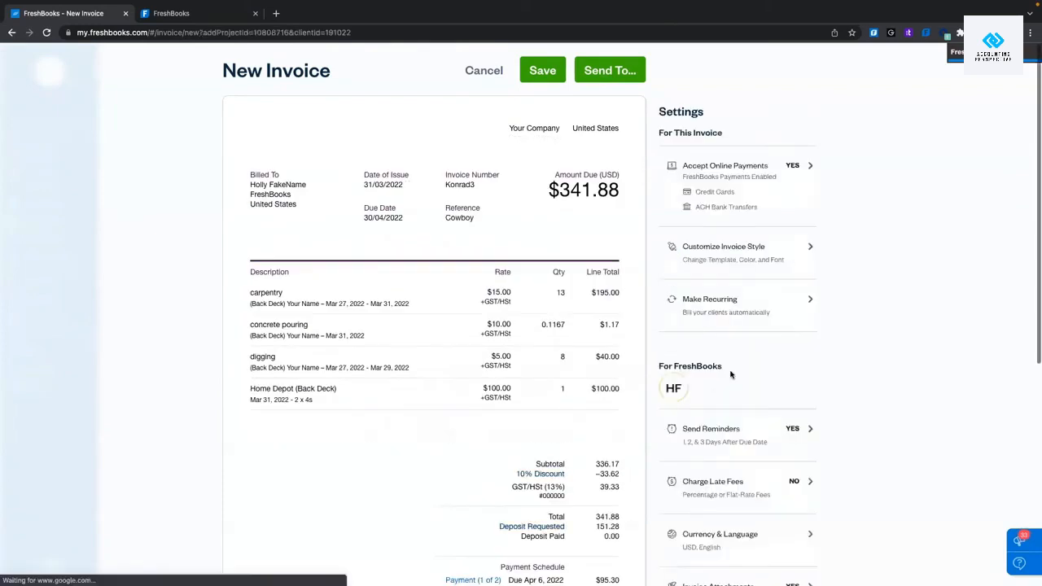
{"action": "left_click", "coordinate": [741, 182]}
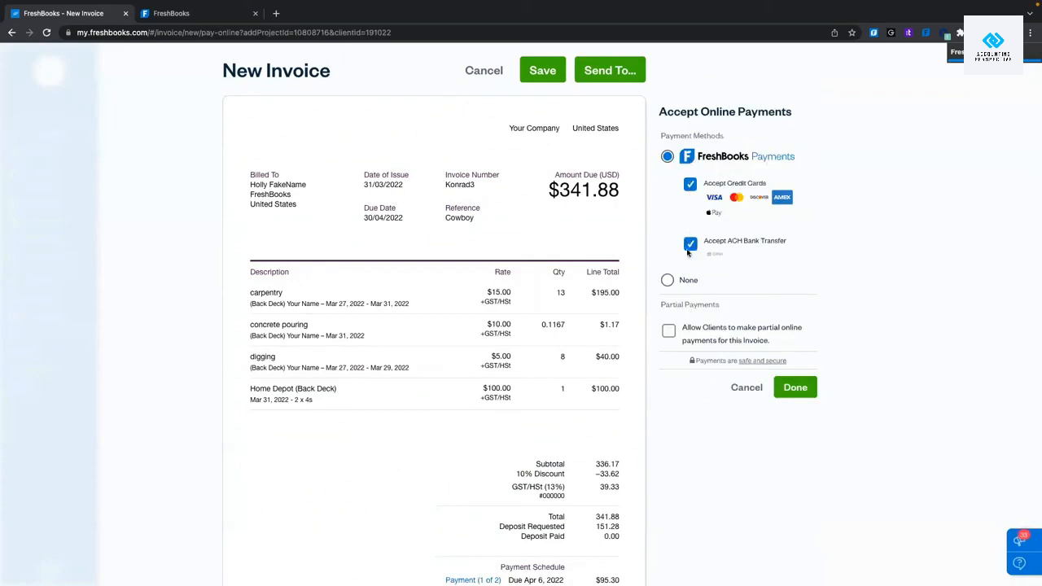
{"action": "left_click", "coordinate": [667, 281]}
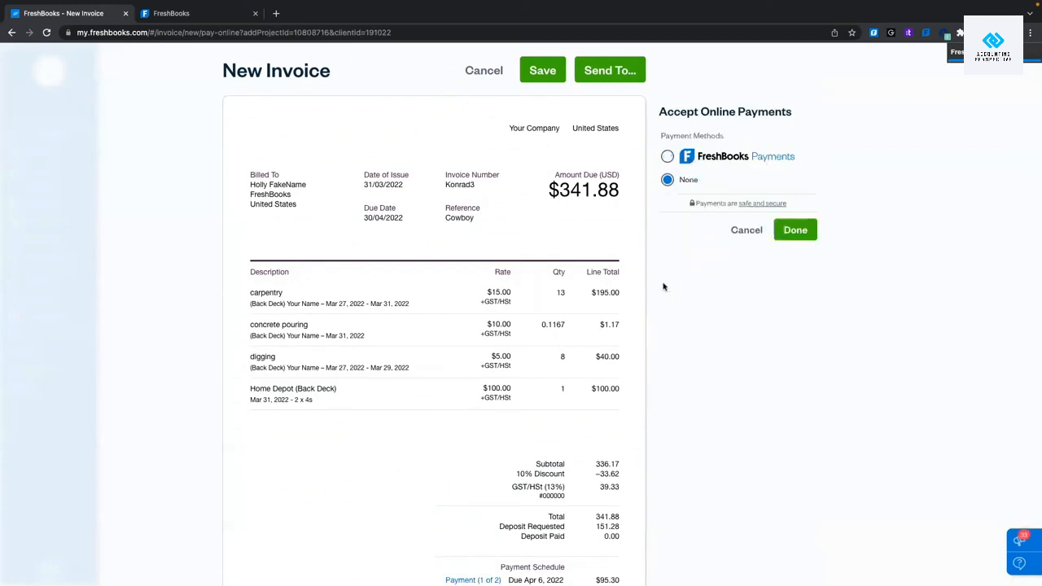
{"action": "left_click", "coordinate": [668, 156]}
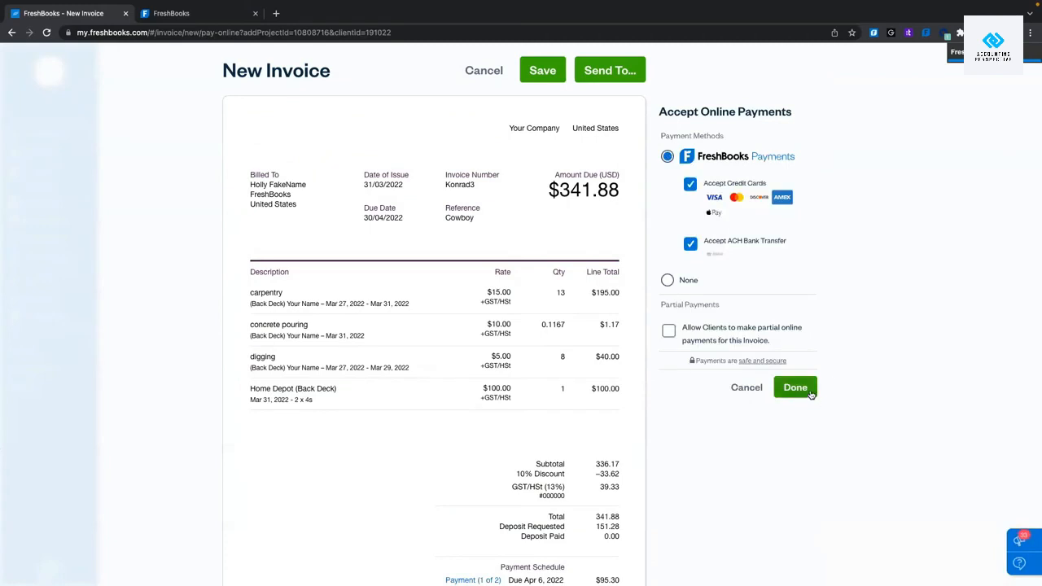
{"action": "left_click", "coordinate": [668, 331]}
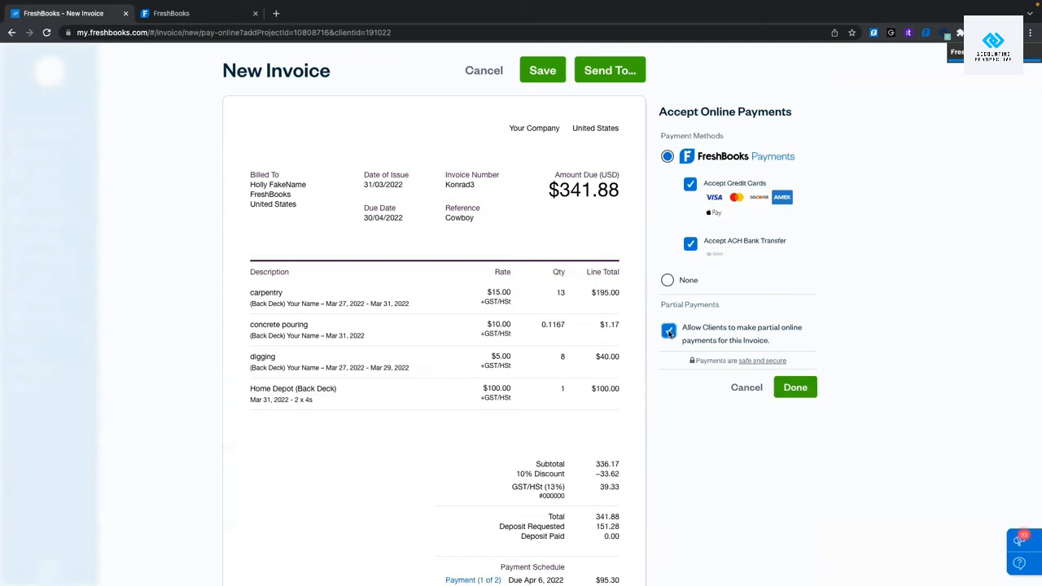
{"action": "left_click", "coordinate": [794, 388]}
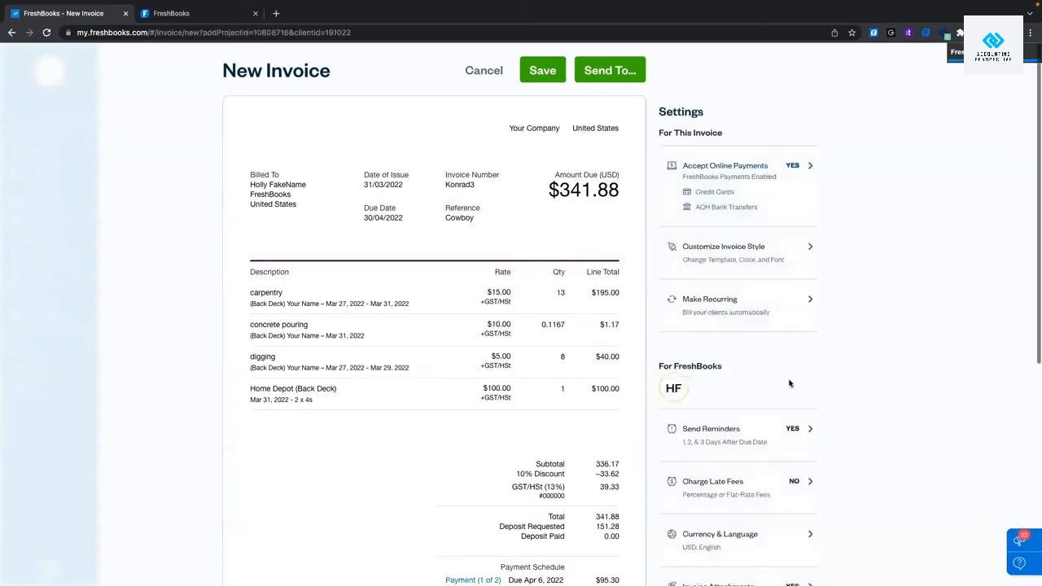
Compare the Simple, Modern and Classic invoice templates, finishing on Modern.
{"action": "left_click", "coordinate": [728, 256]}
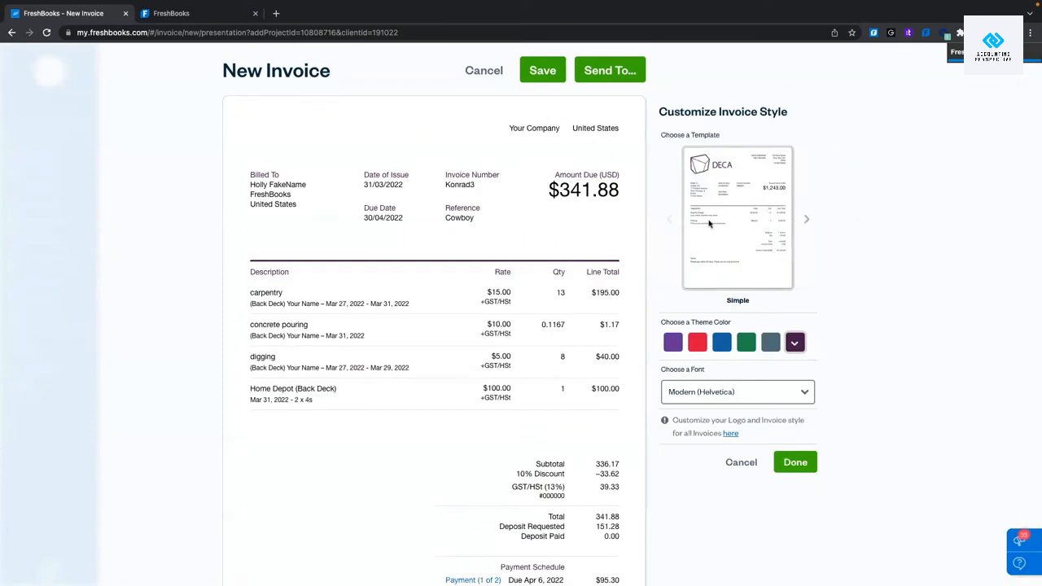
{"action": "left_click", "coordinate": [808, 221]}
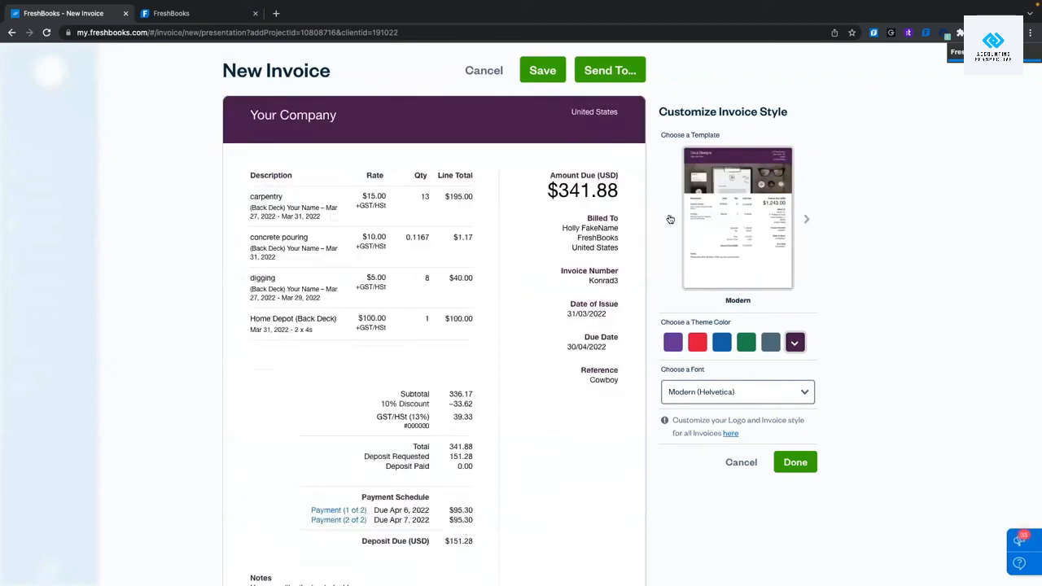
{"action": "left_click", "coordinate": [670, 219]}
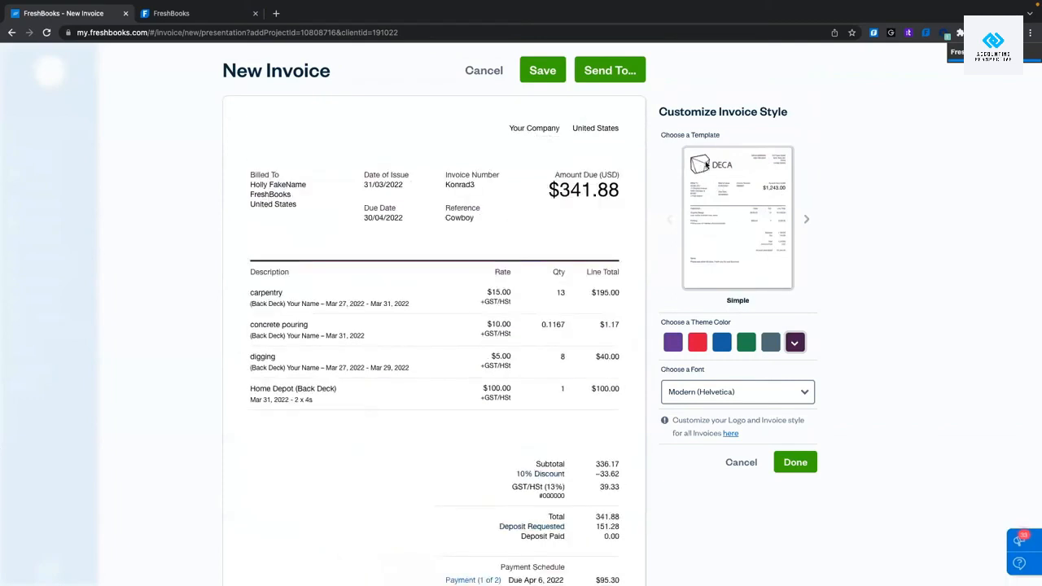
{"action": "left_click", "coordinate": [805, 221]}
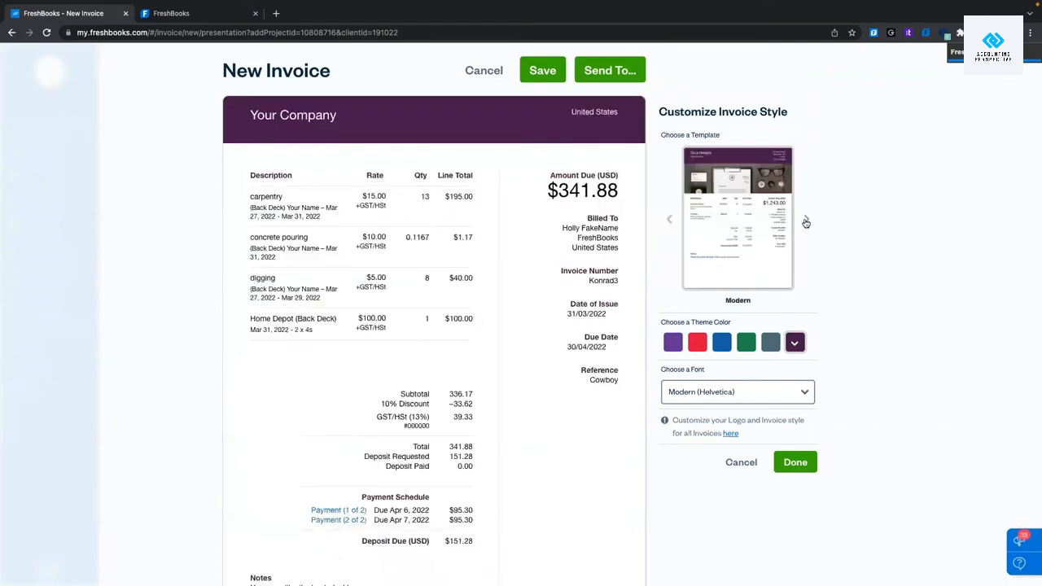
{"action": "left_click", "coordinate": [806, 221]}
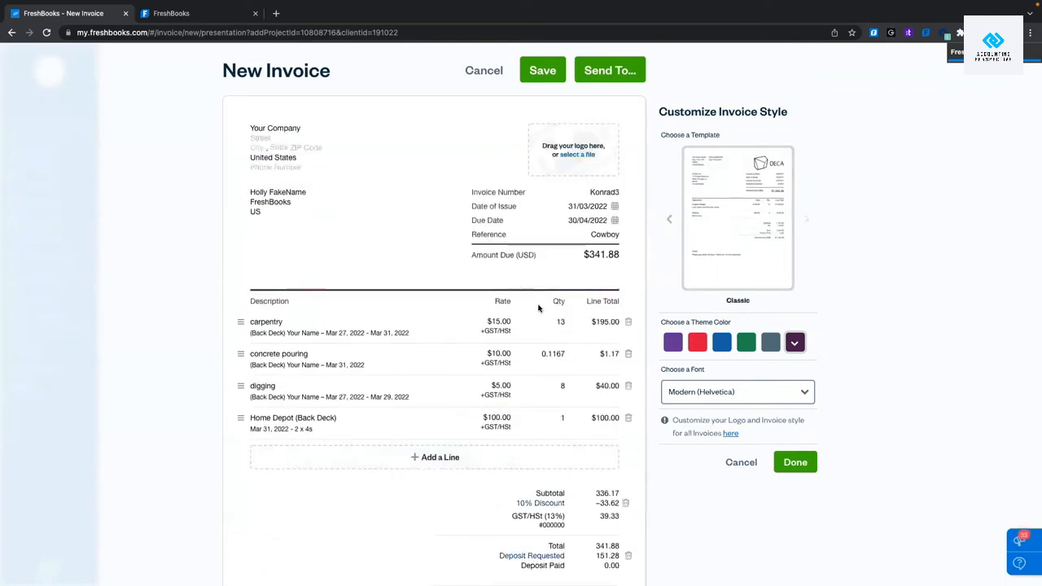
{"action": "scroll", "coordinate": [651, 285], "scroll_direction": "down", "scroll_amount": 3}
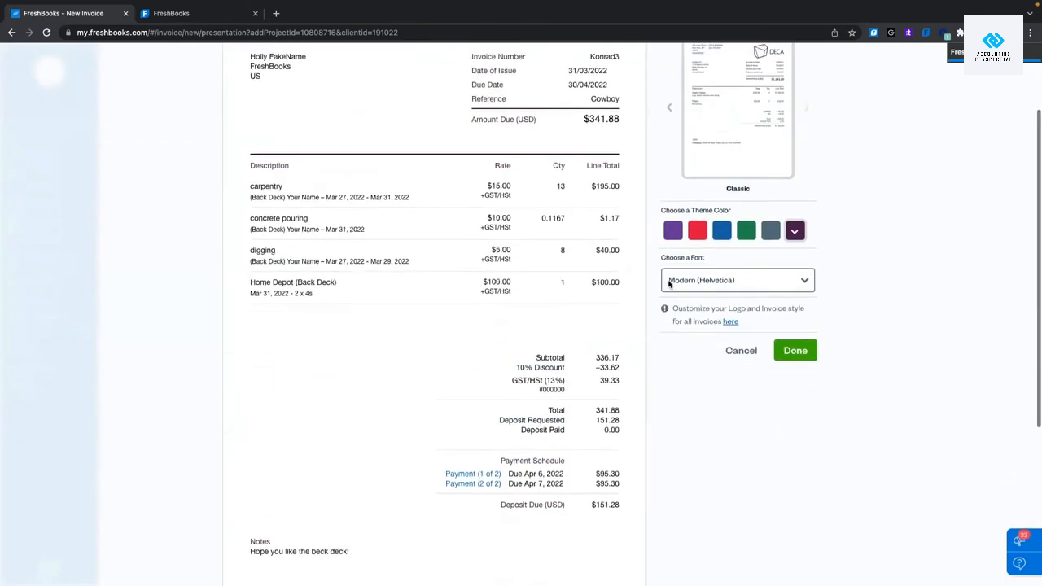
{"action": "scroll", "coordinate": [669, 283], "scroll_direction": "up", "scroll_amount": 2}
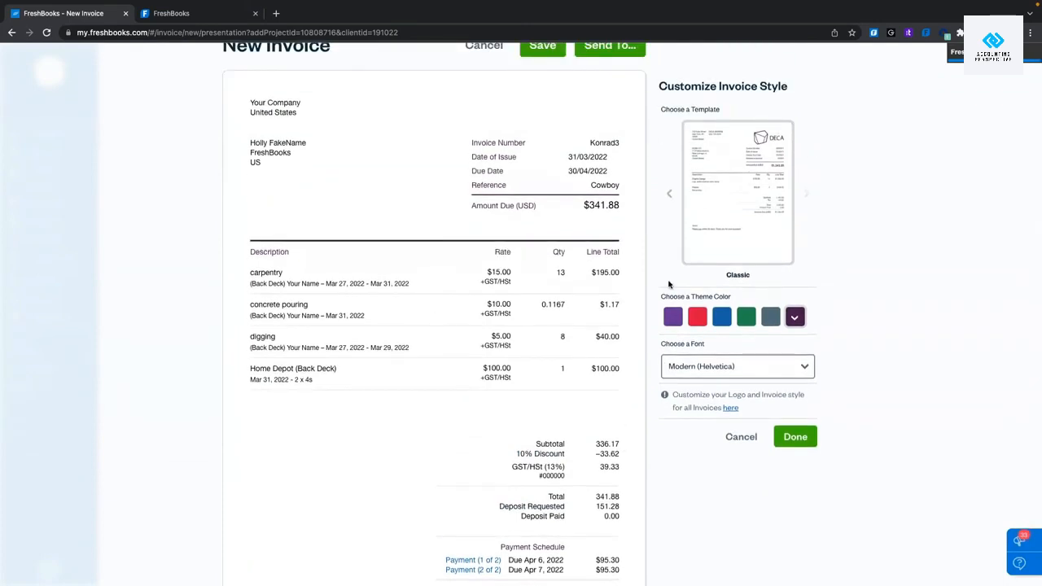
{"action": "left_click", "coordinate": [669, 199]}
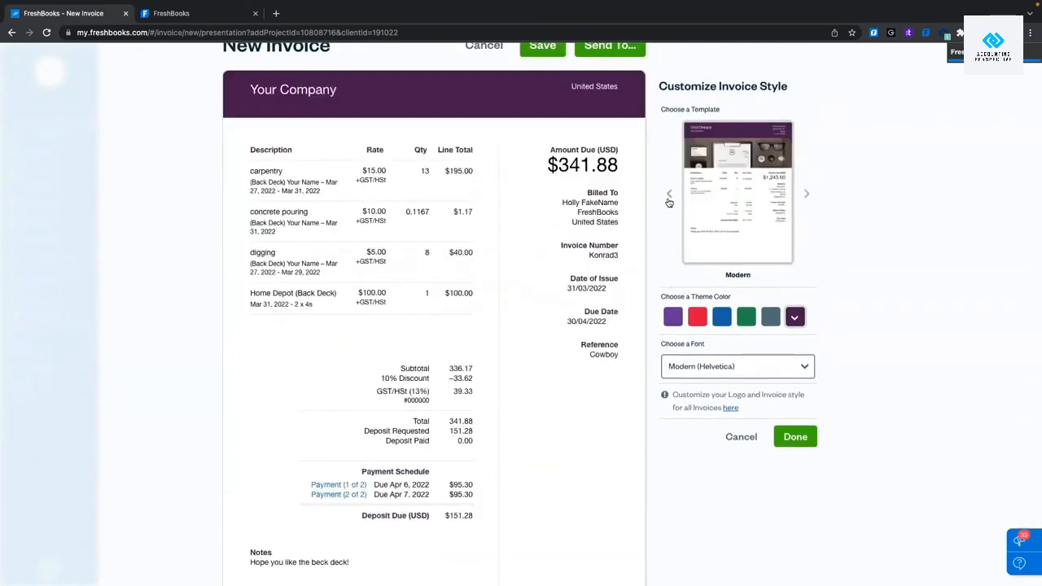
{"action": "left_click", "coordinate": [668, 199]}
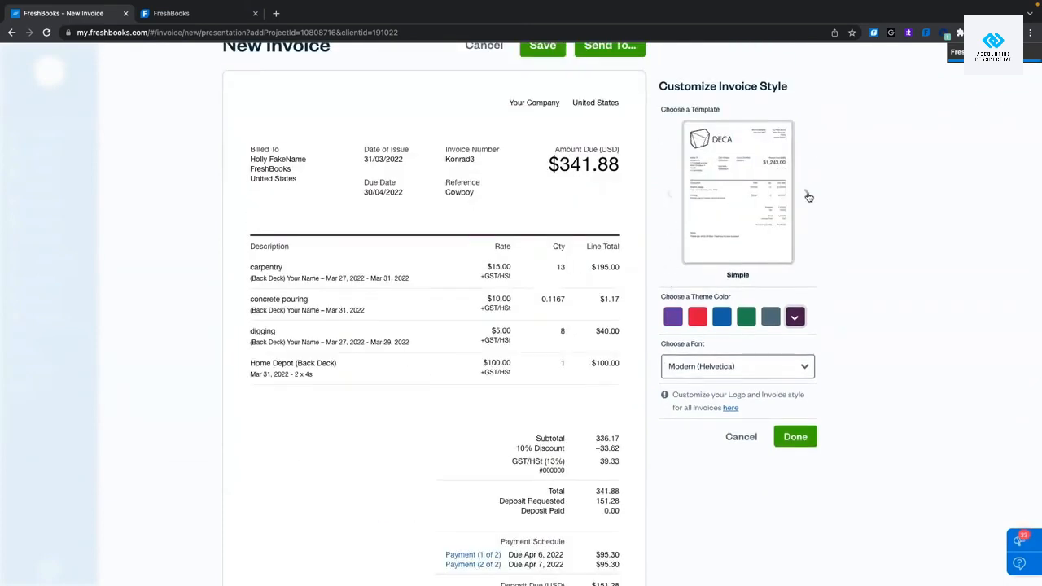
{"action": "left_click", "coordinate": [808, 193]}
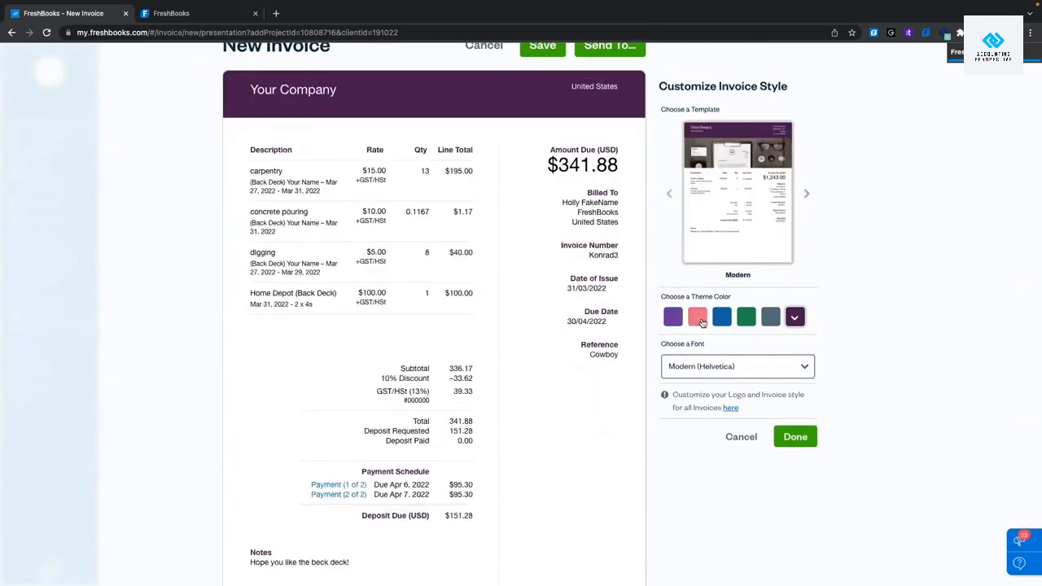
Preview red, blue, green, grey and a custom theme colour, then settle on purple and finish styling.
{"action": "left_click", "coordinate": [696, 323]}
{"action": "left_click", "coordinate": [723, 321]}
{"action": "left_click", "coordinate": [745, 317]}
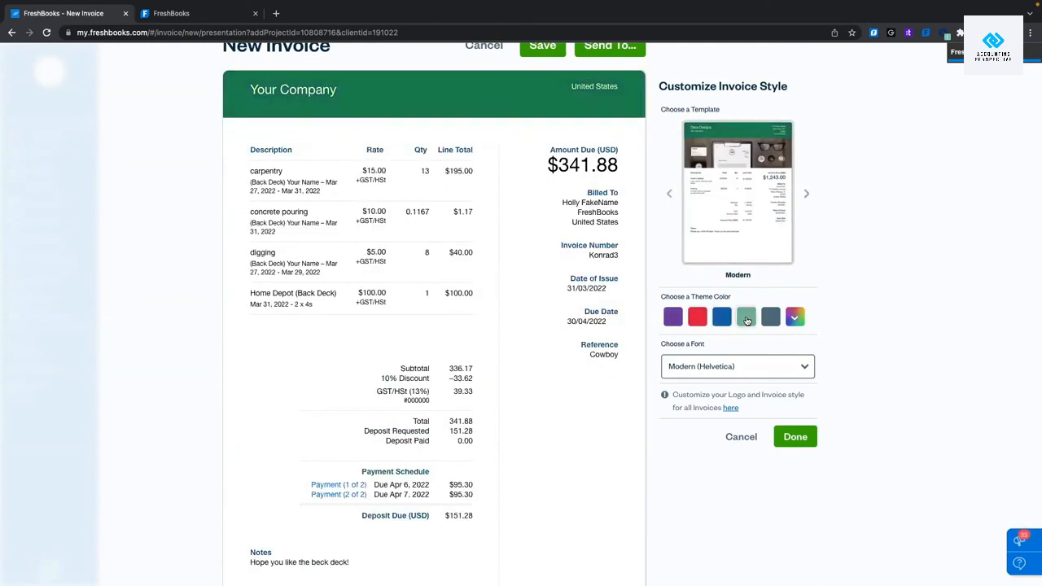
{"action": "left_click", "coordinate": [769, 318]}
{"action": "left_click", "coordinate": [792, 318]}
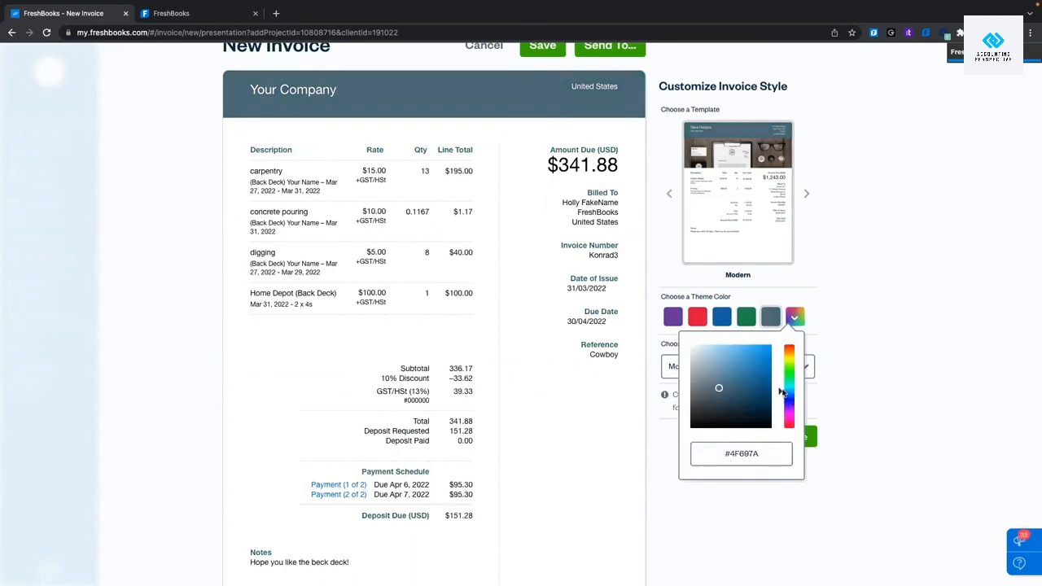
{"action": "mouse_move", "coordinate": [789, 398]}
{"action": "left_mouse_down"}
{"action": "mouse_move", "coordinate": [791, 409]}
{"action": "mouse_move", "coordinate": [790, 359]}
{"action": "mouse_move", "coordinate": [748, 363]}
{"action": "left_mouse_up"}
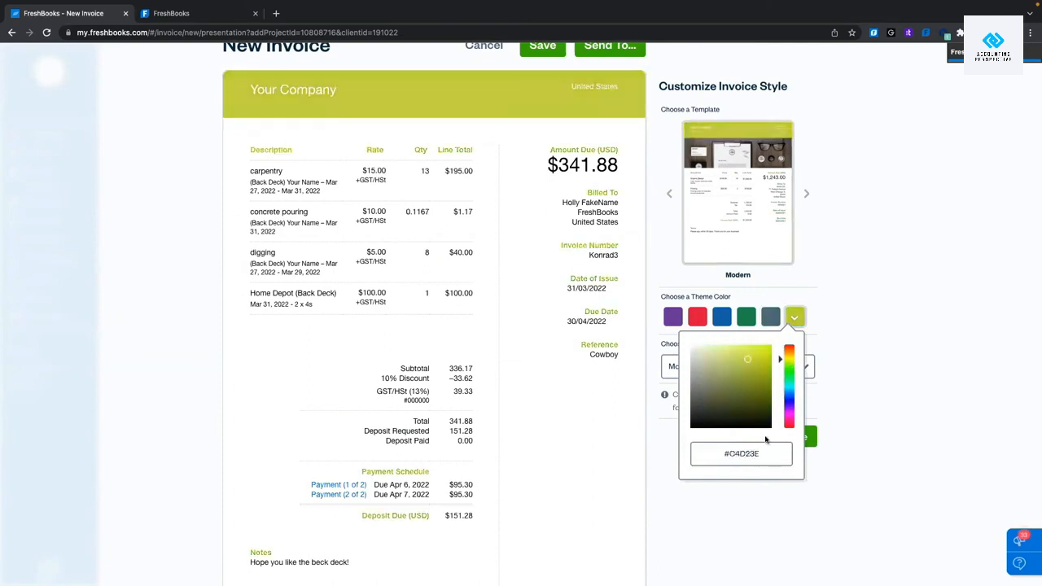
{"action": "left_click", "coordinate": [932, 288]}
{"action": "left_click", "coordinate": [678, 319]}
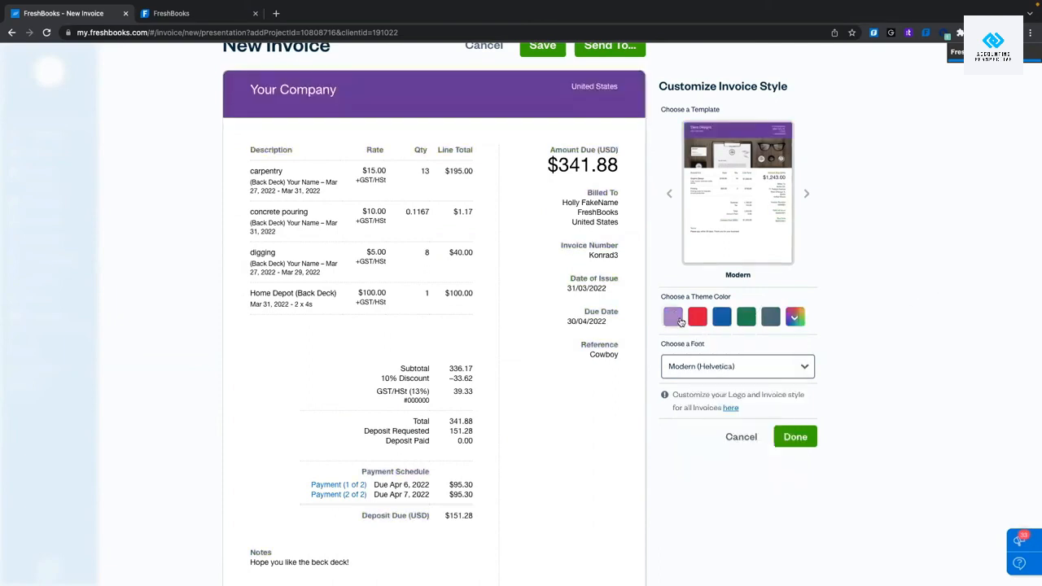
{"action": "left_click", "coordinate": [813, 437]}
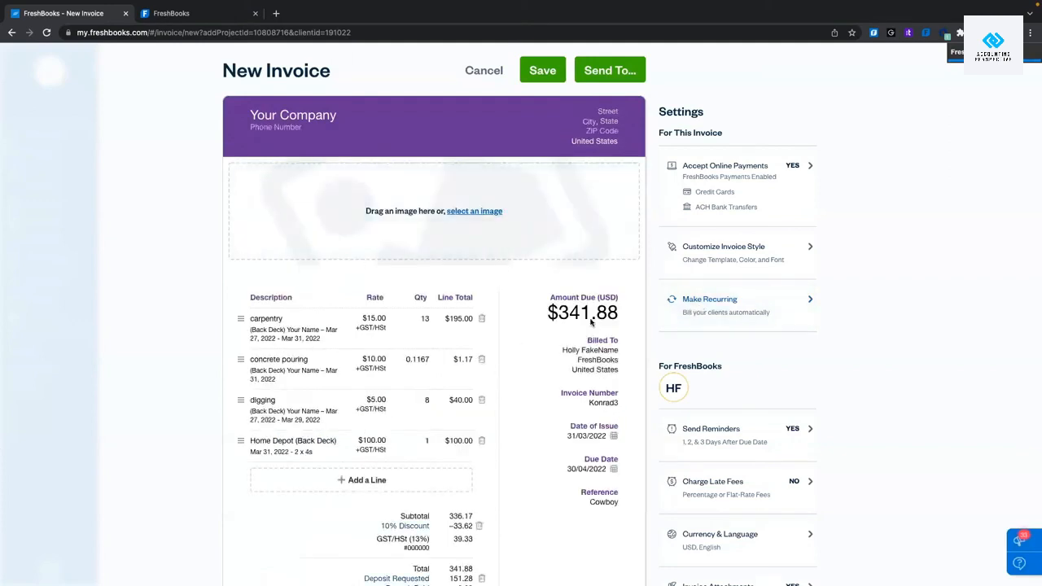
{"action": "right_click", "coordinate": [743, 306]}
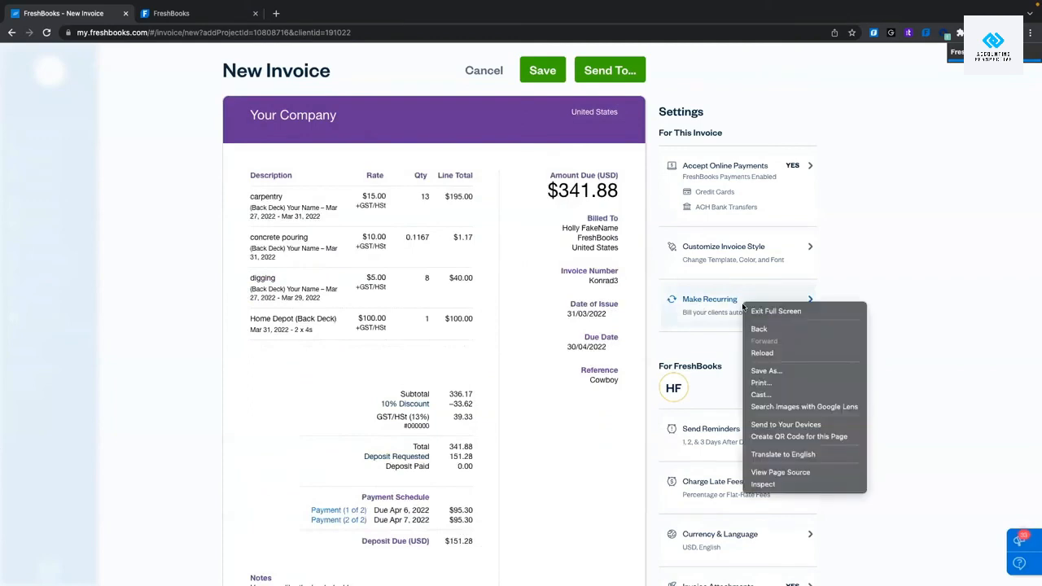
{"action": "left_click", "coordinate": [951, 279]}
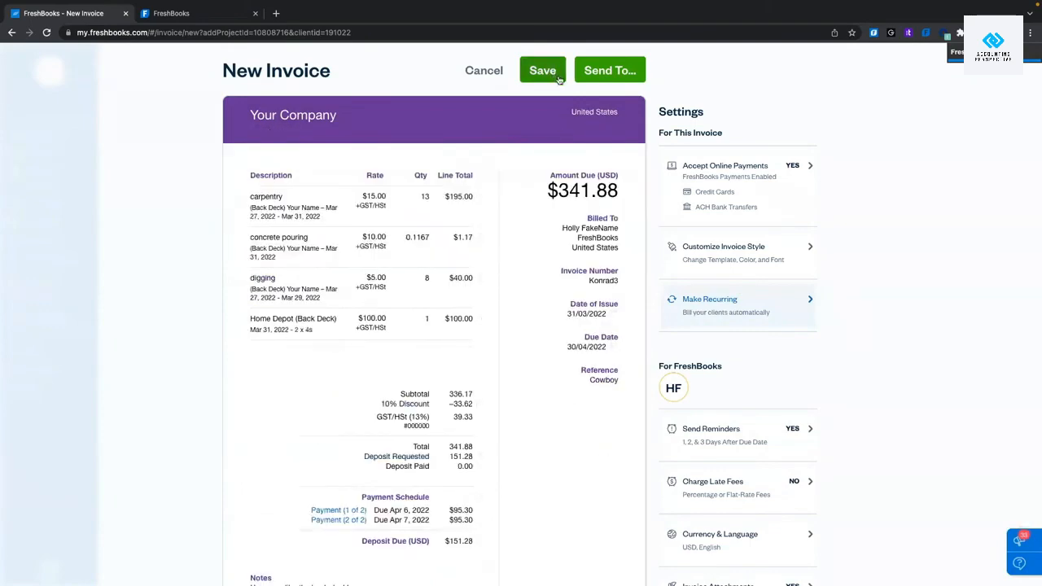
{"action": "scroll", "coordinate": [561, 209], "scroll_direction": "down", "scroll_amount": 6}
{"action": "scroll", "coordinate": [561, 209], "scroll_direction": "up", "scroll_amount": 5}
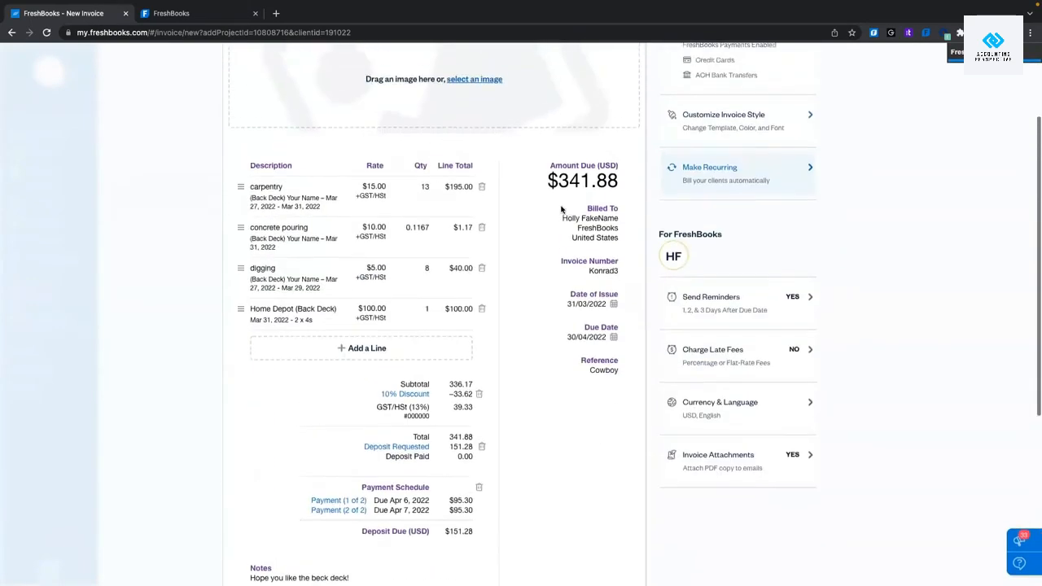
{"action": "scroll", "coordinate": [561, 209], "scroll_direction": "down", "scroll_amount": 4}
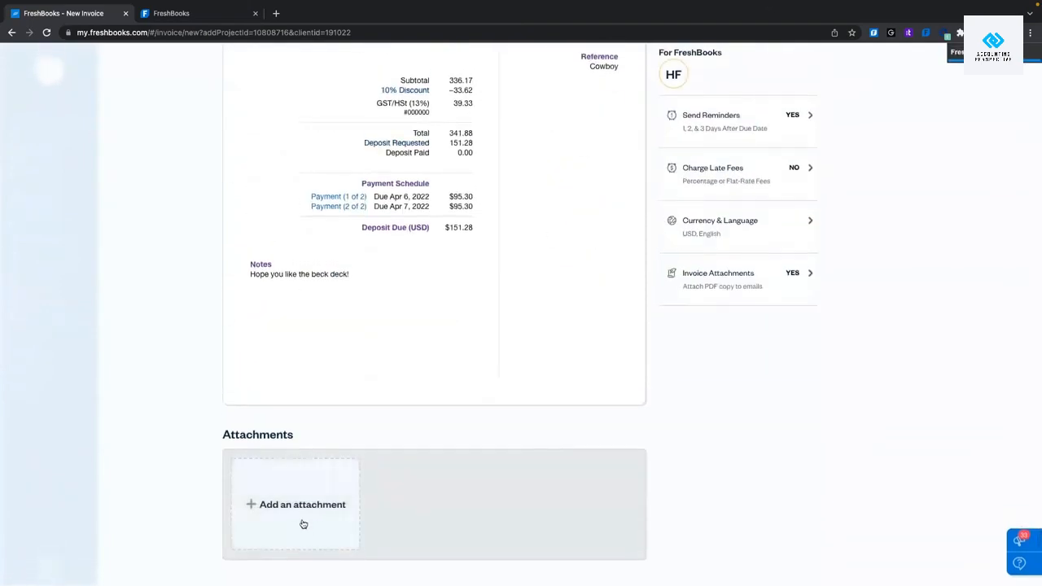
{"action": "scroll", "coordinate": [302, 524], "scroll_direction": "up", "scroll_amount": 6}
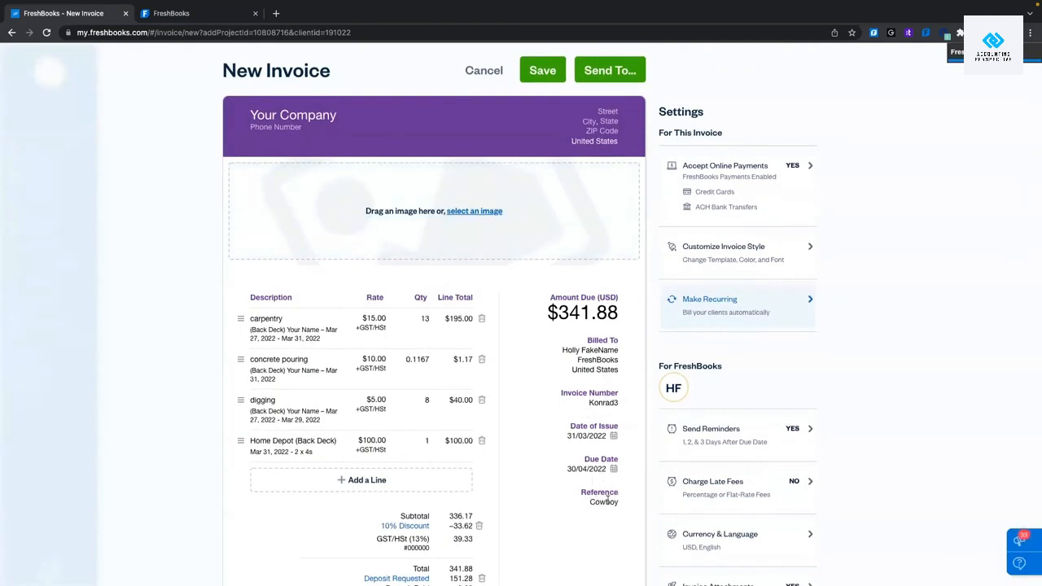
Save the Back Deck invoice Konrad3 as a draft, reopen it and show its More Actions.
{"action": "left_click", "coordinate": [556, 79]}
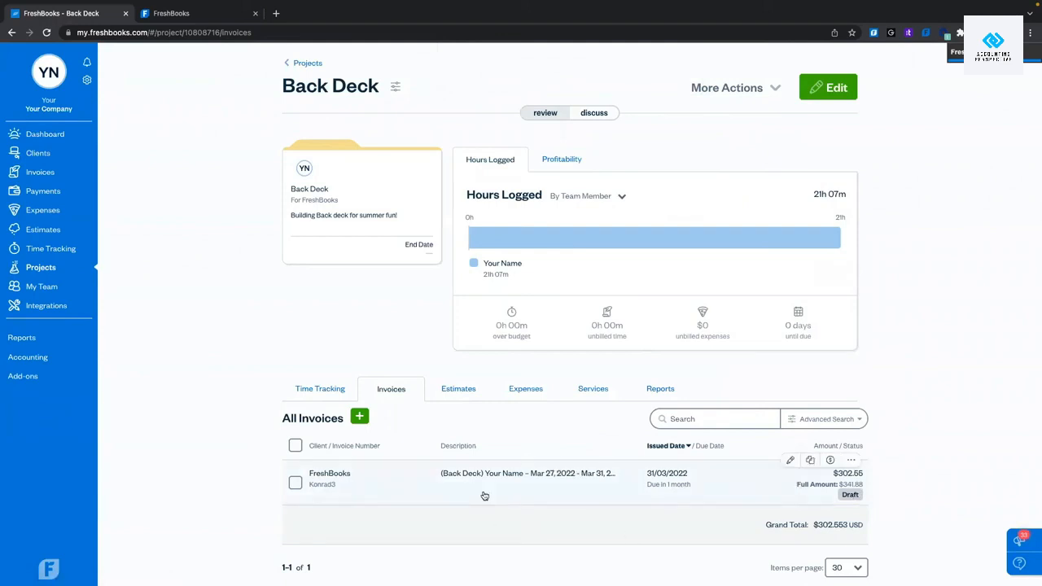
{"action": "left_click", "coordinate": [444, 477]}
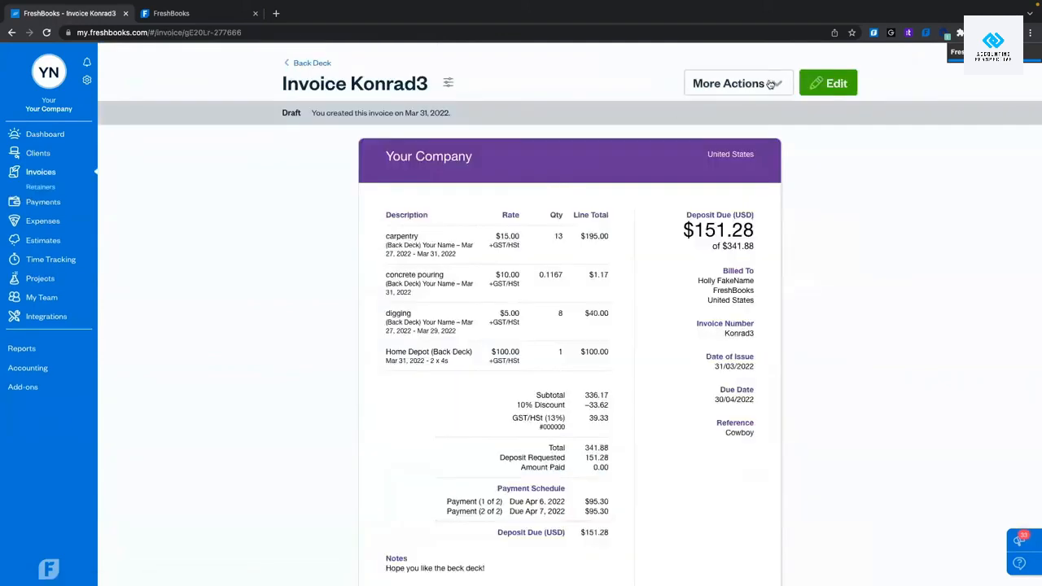
{"action": "left_click", "coordinate": [771, 84]}
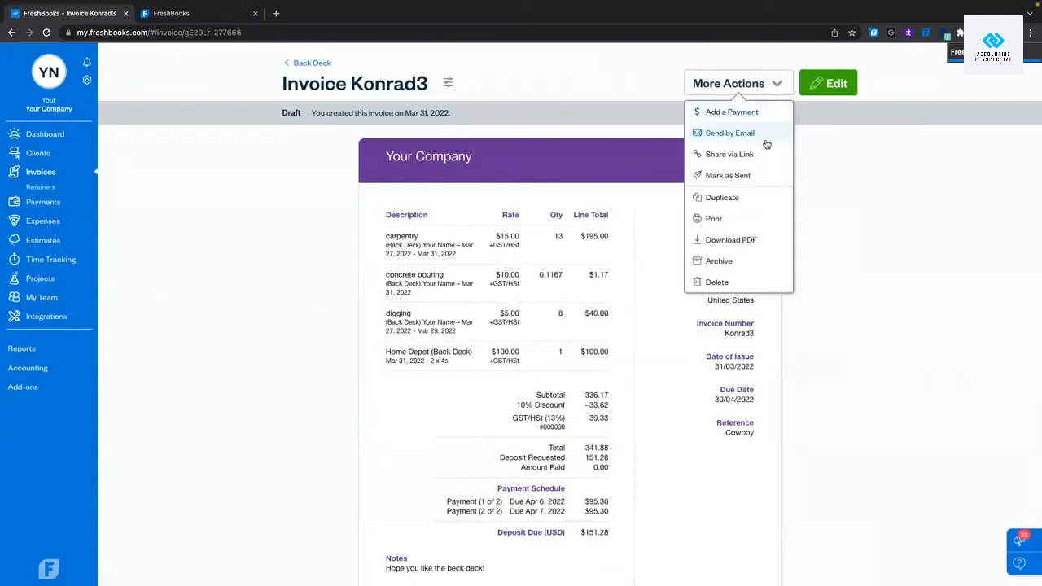
Open the email form for invoice Konrad3, add an extra recipient address, then remove it again.
{"action": "left_click", "coordinate": [831, 84]}
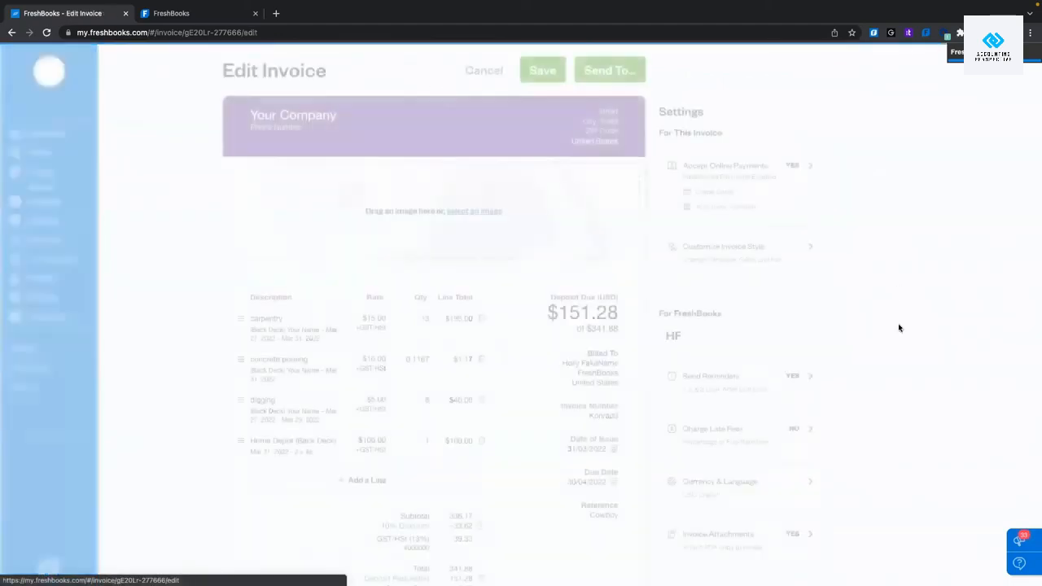
{"action": "left_click", "coordinate": [638, 75]}
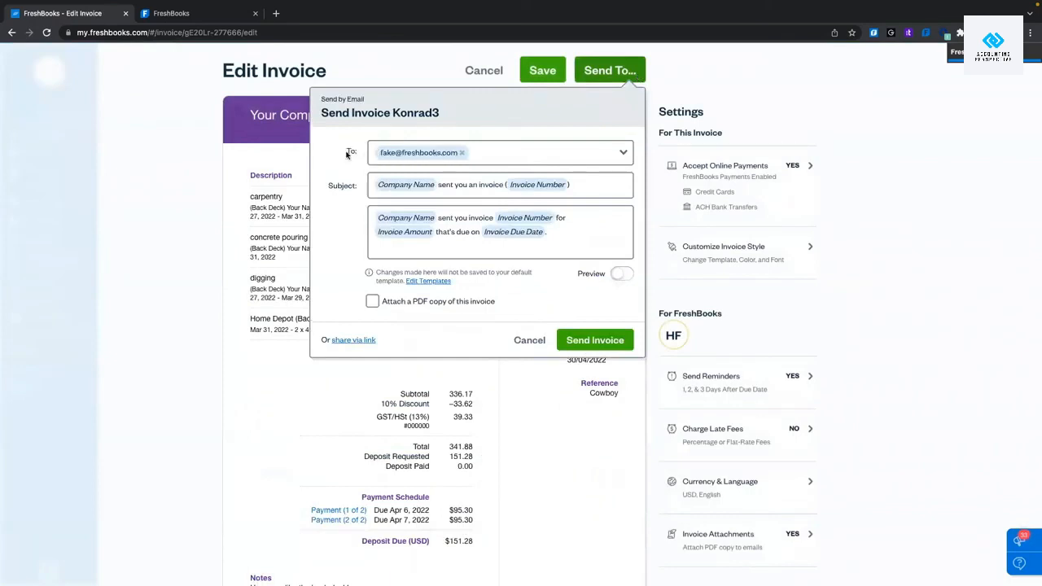
{"action": "left_click", "coordinate": [499, 160]}
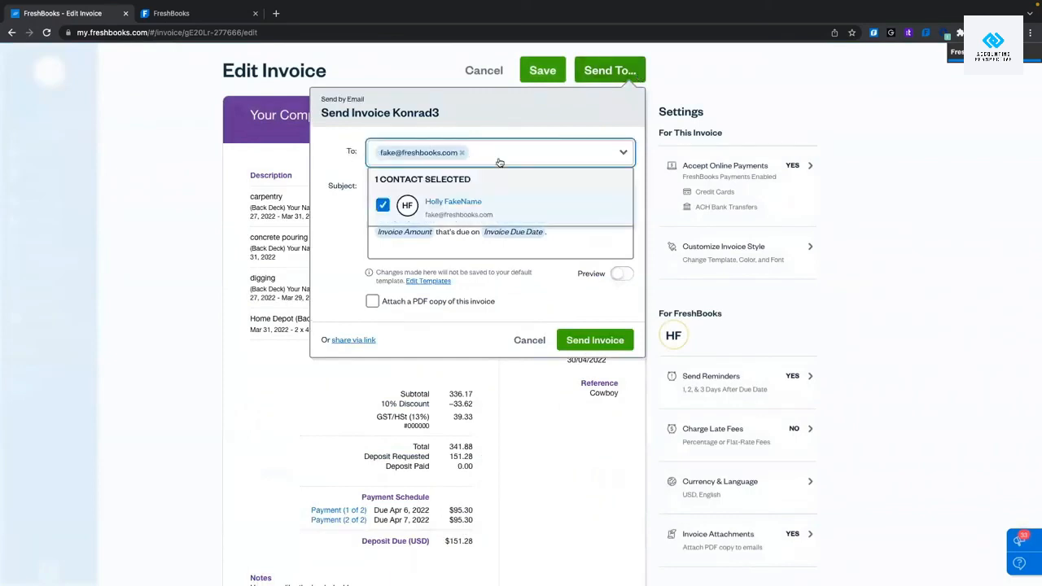
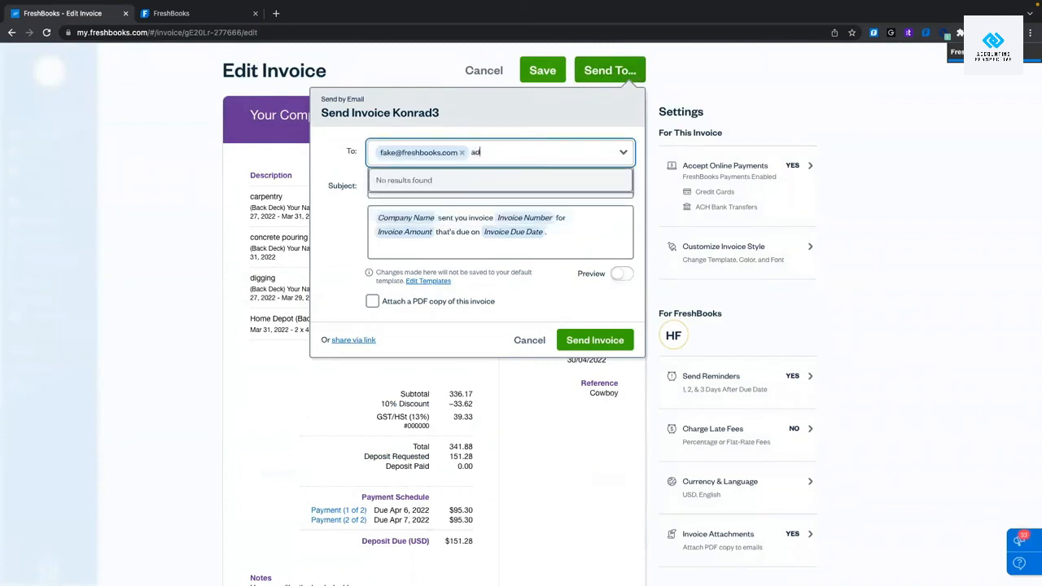
{"action": "left_click", "coordinate": [325, 245]}
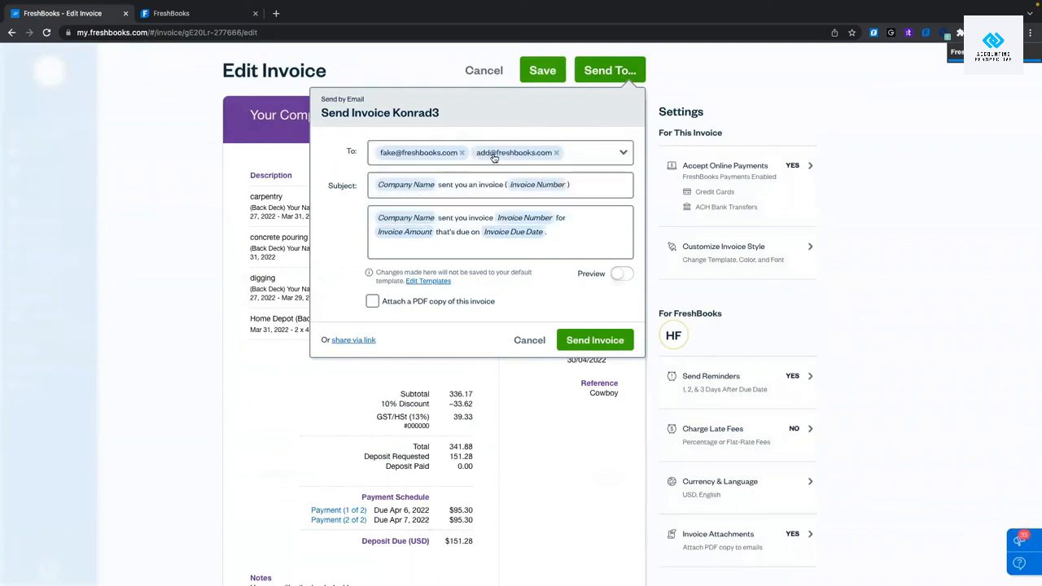
{"action": "left_click", "coordinate": [564, 152]}
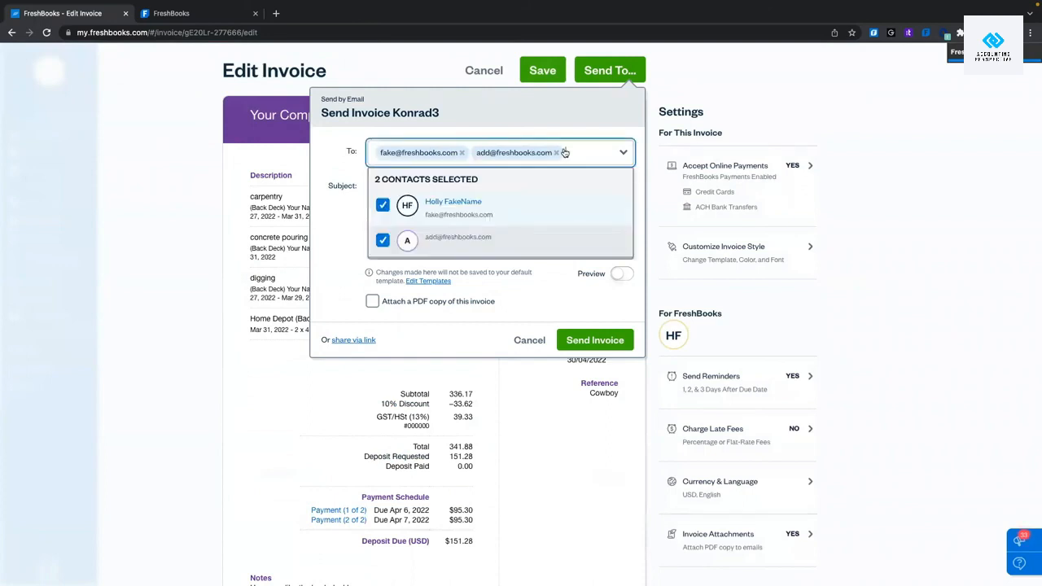
{"action": "left_click", "coordinate": [383, 240]}
{"action": "left_click", "coordinate": [319, 246]}
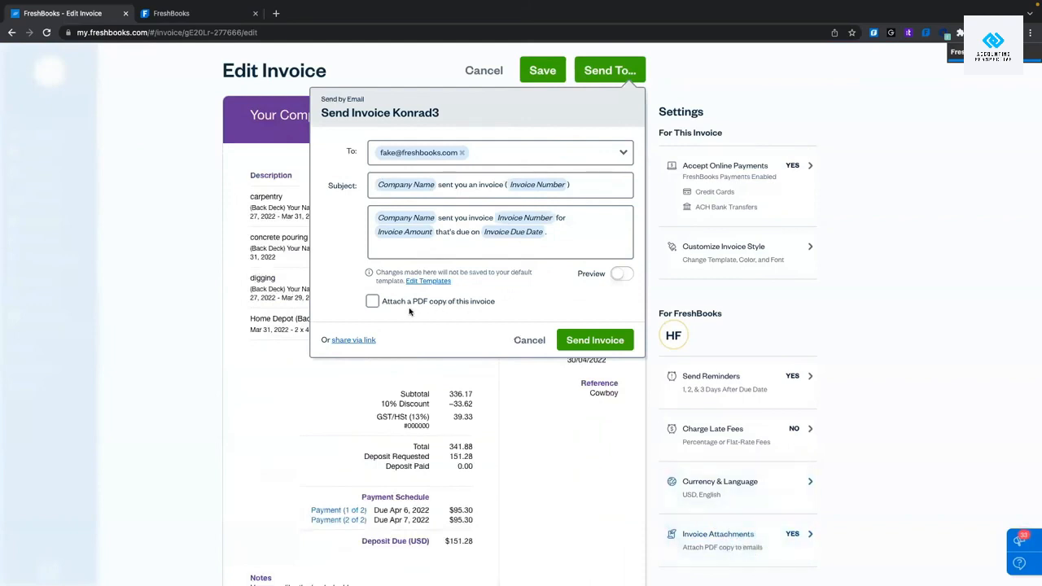
Attach a PDF copy, preview the email, and send invoice Konrad3 to the client.
{"action": "left_click", "coordinate": [371, 301]}
{"action": "left_click", "coordinate": [622, 274]}
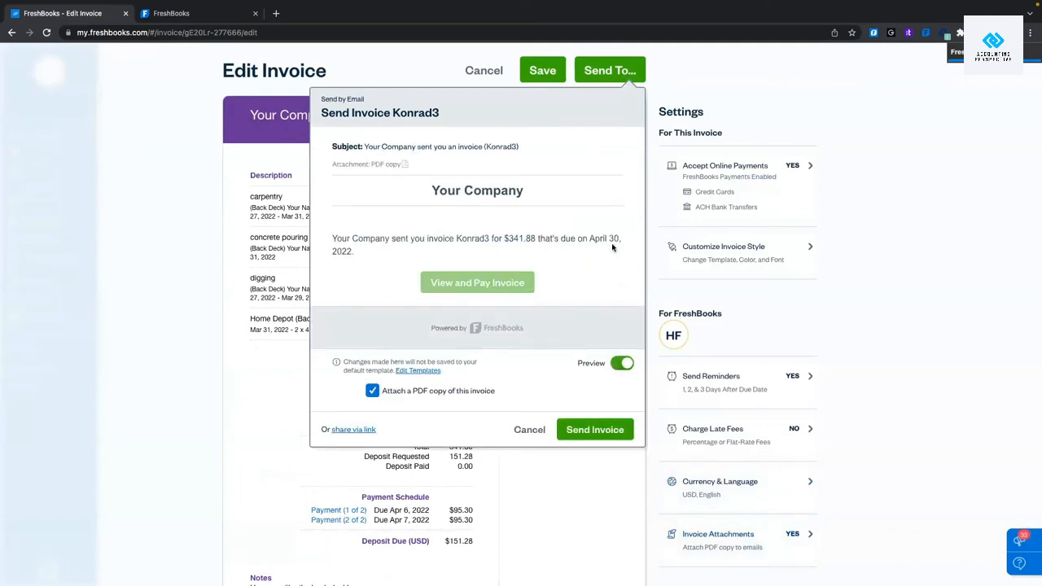
{"action": "left_click", "coordinate": [623, 363]}
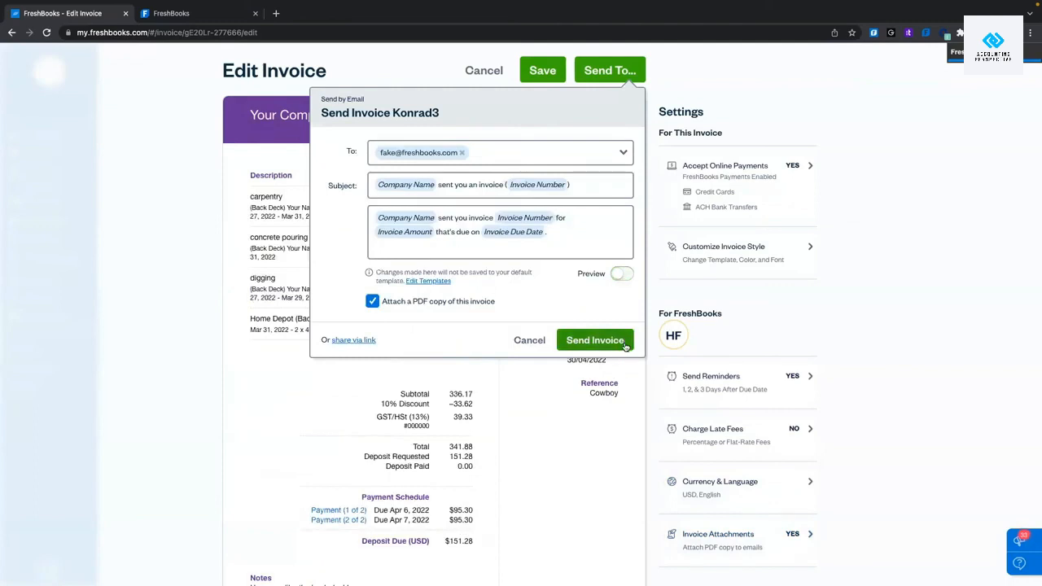
{"action": "left_click", "coordinate": [626, 346]}
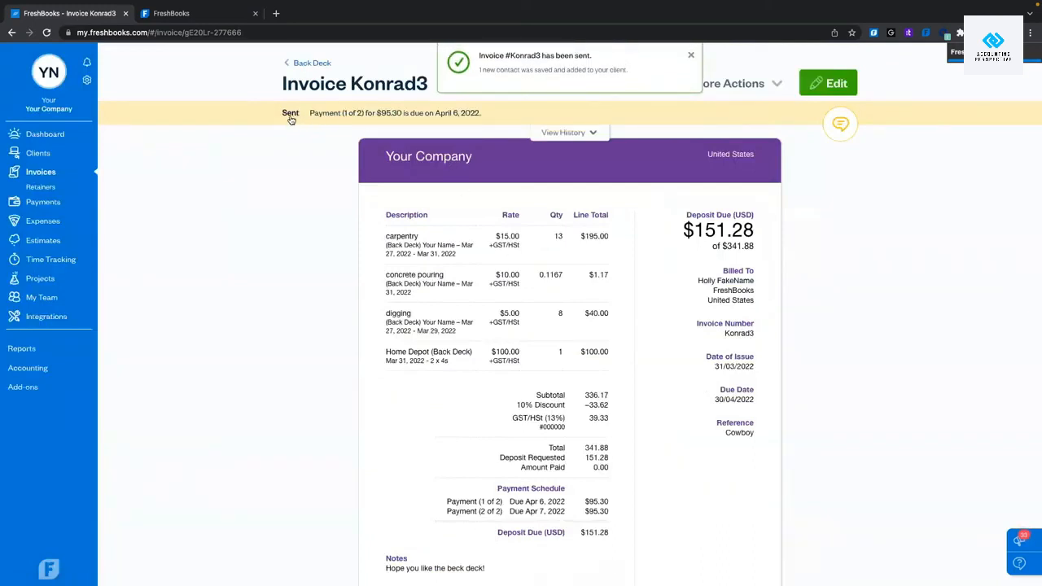
{"action": "left_click", "coordinate": [319, 116]}
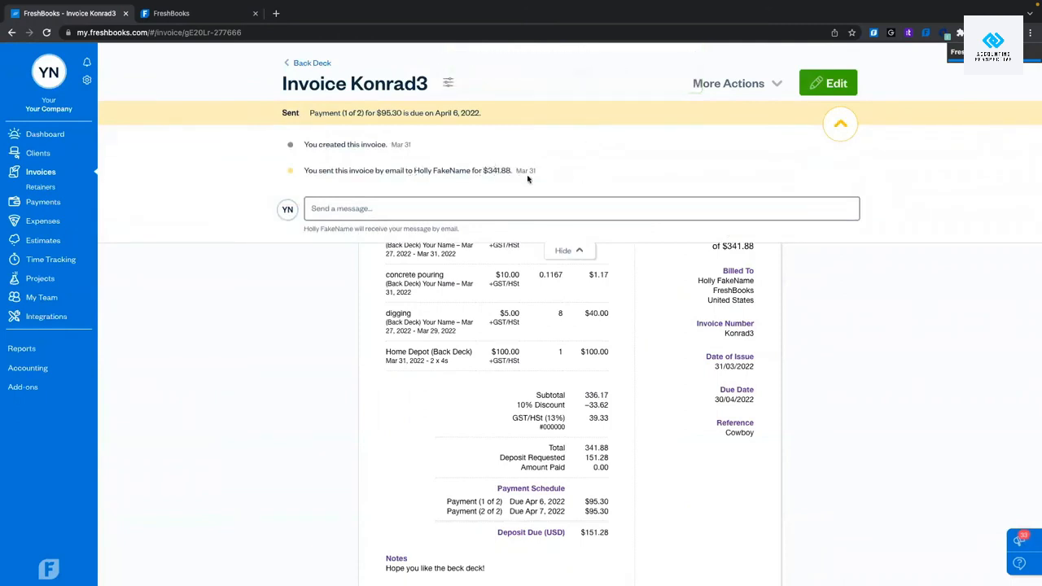
{"action": "left_click", "coordinate": [586, 111]}
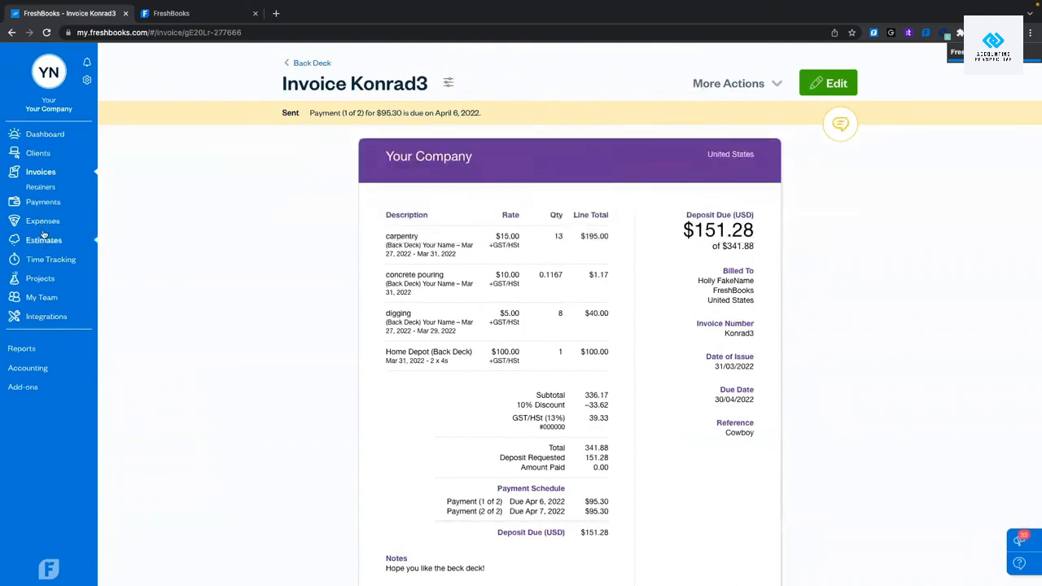
{"action": "left_click", "coordinate": [44, 174]}
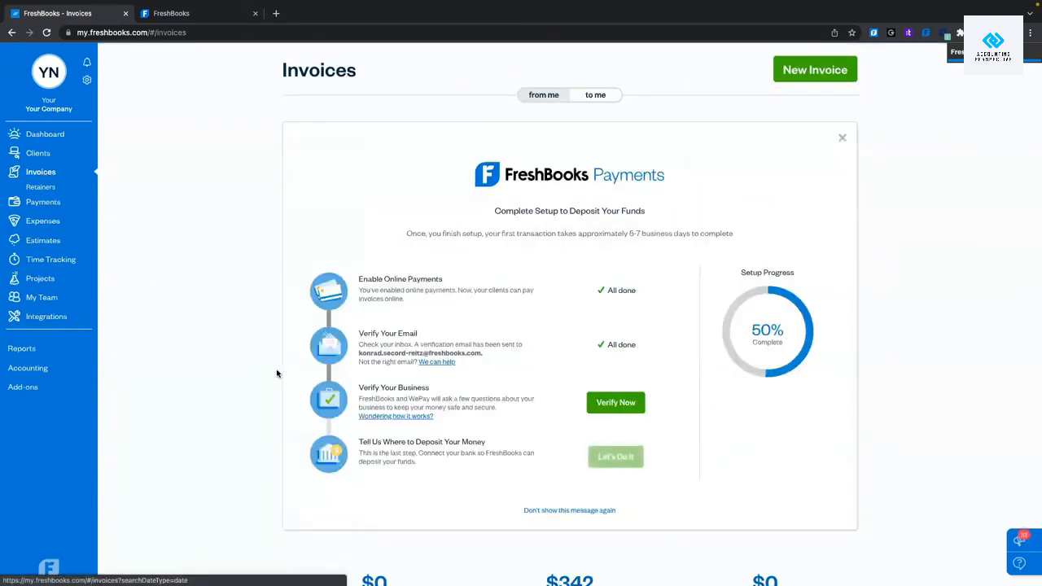
Open the sent invoice Konrad3 and start adding a payment to it.
{"action": "scroll", "coordinate": [277, 372], "scroll_direction": "down", "scroll_amount": 5}
{"action": "scroll", "coordinate": [277, 372], "scroll_direction": "down", "scroll_amount": 2}
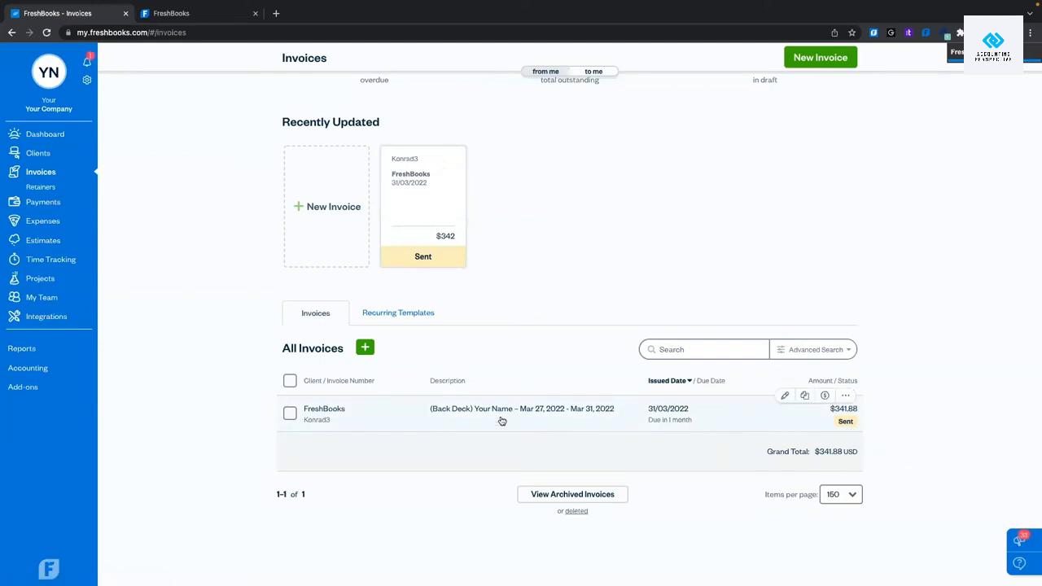
{"action": "left_click", "coordinate": [399, 420]}
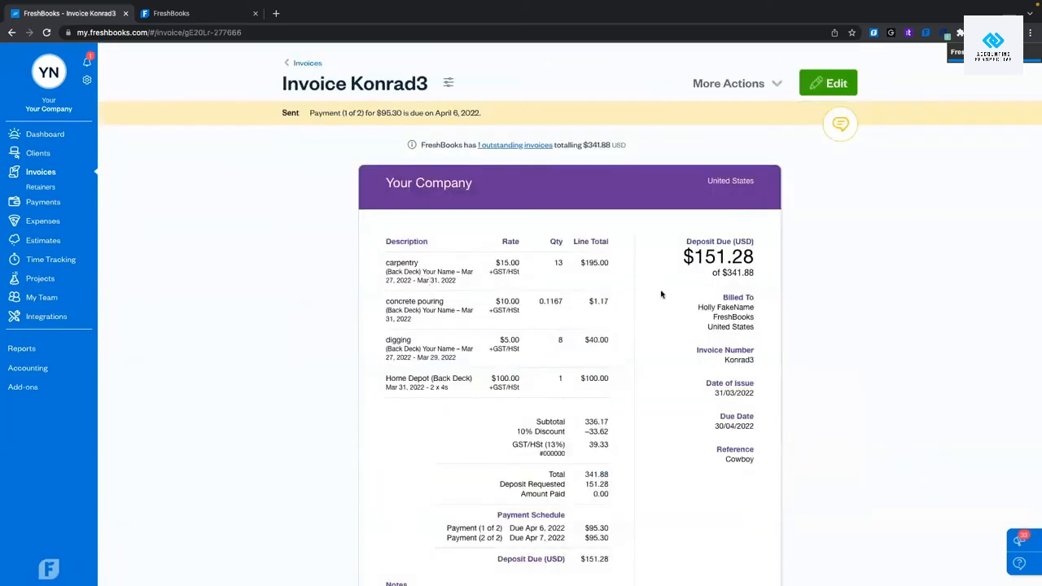
{"action": "scroll", "coordinate": [661, 293], "scroll_direction": "down", "scroll_amount": 2}
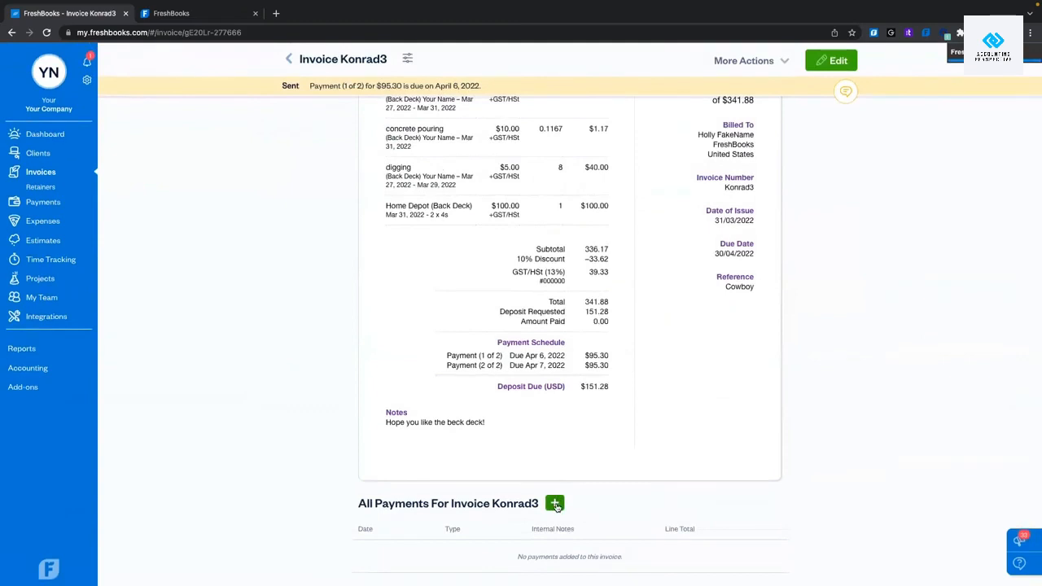
{"action": "left_click", "coordinate": [554, 504]}
Record a $50.00 cash payment noted 'paid on site after completion of work', notifying the client.
{"action": "left_click", "coordinate": [501, 306]}
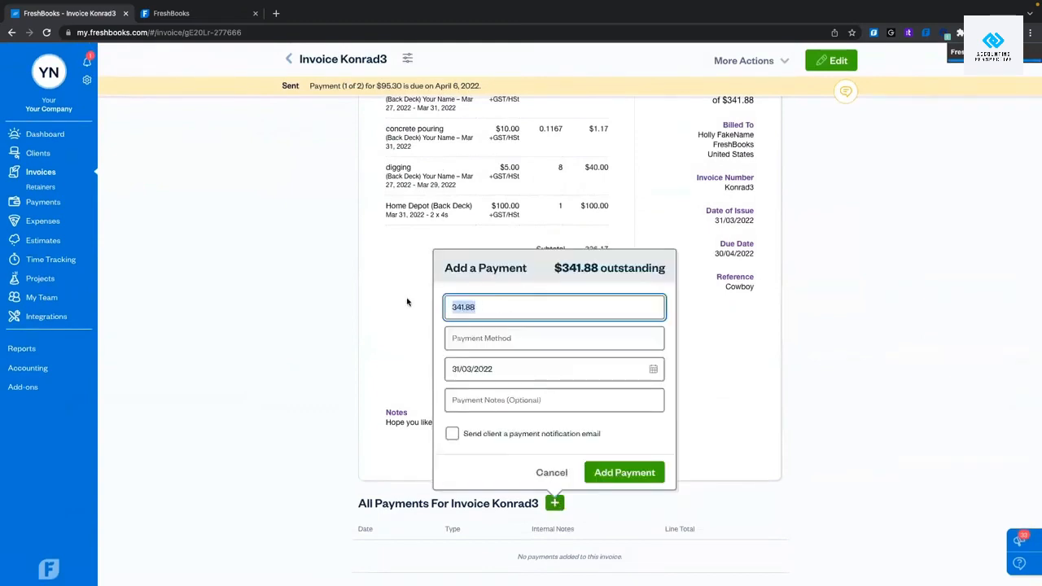
{"action": "type", "text": "8"}
{"action": "type", "text": "0"}
{"action": "left_click", "coordinate": [479, 338]}
{"action": "left_click", "coordinate": [465, 430]}
{"action": "left_click", "coordinate": [502, 404]}
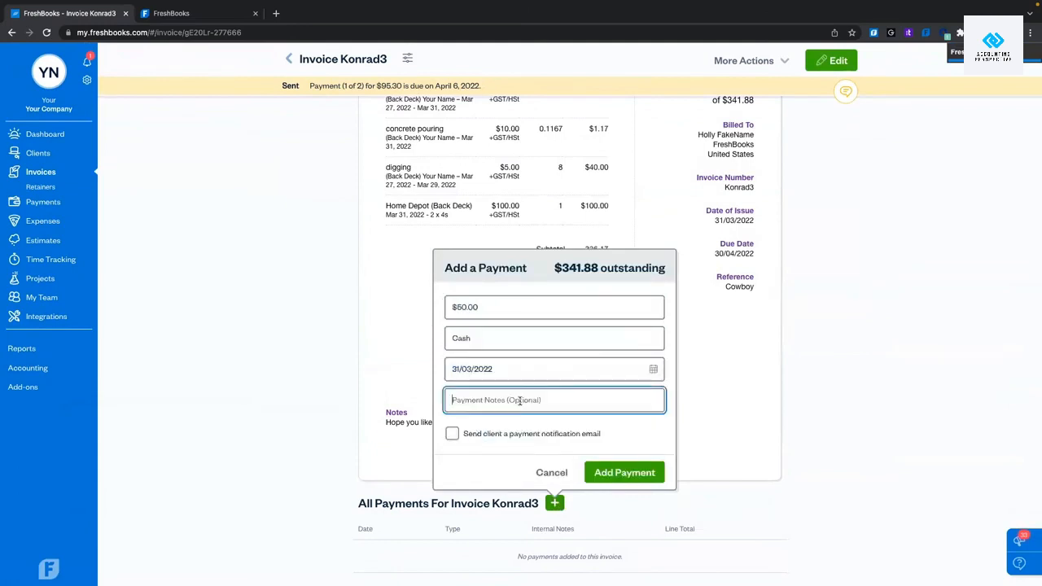
{"action": "type", "text": "paid on site after completion of work"}
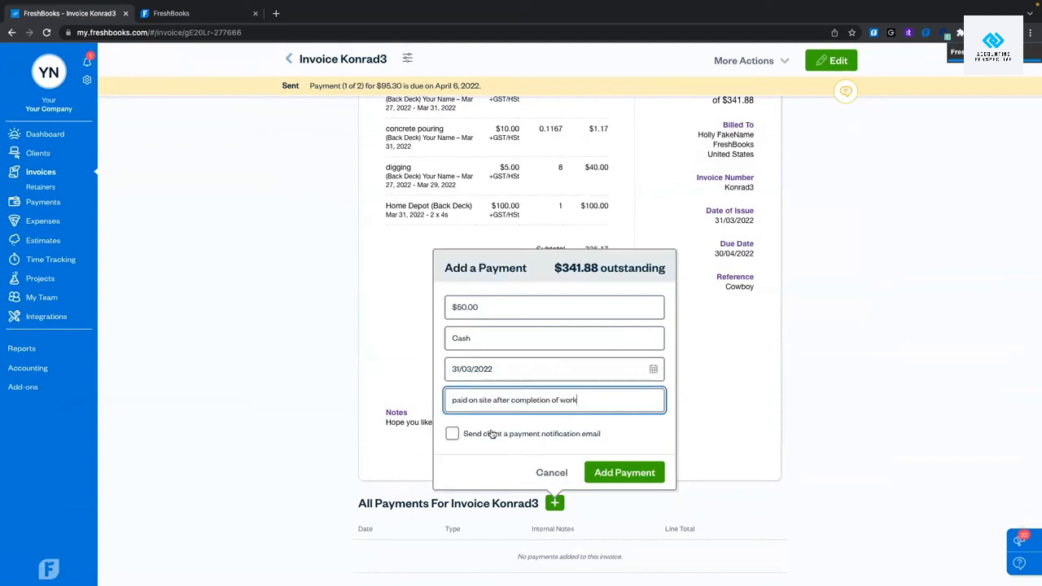
{"action": "left_click", "coordinate": [452, 434]}
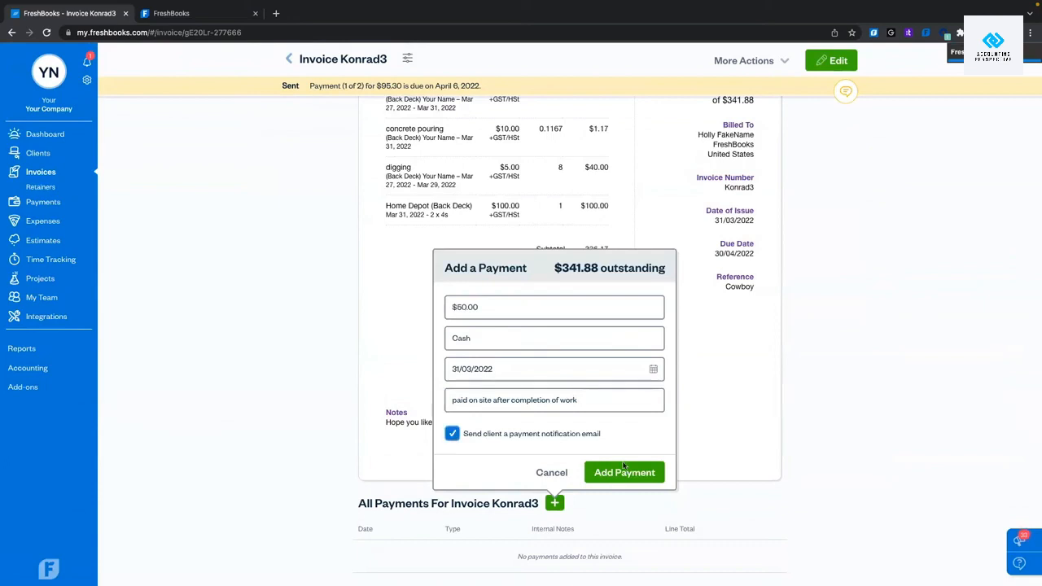
{"action": "left_click", "coordinate": [624, 473]}
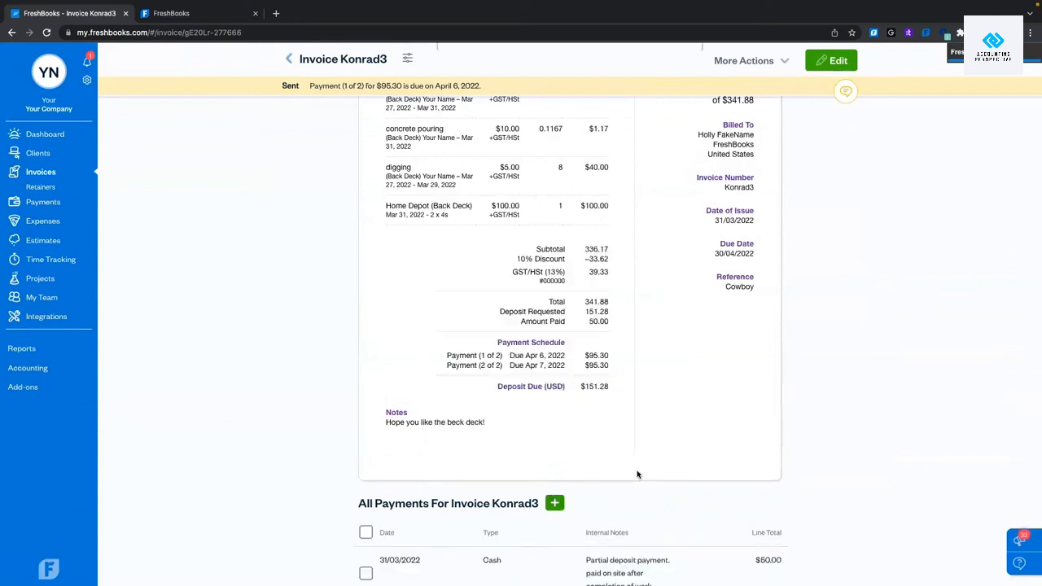
{"action": "scroll", "coordinate": [638, 474], "scroll_direction": "down", "scroll_amount": 1}
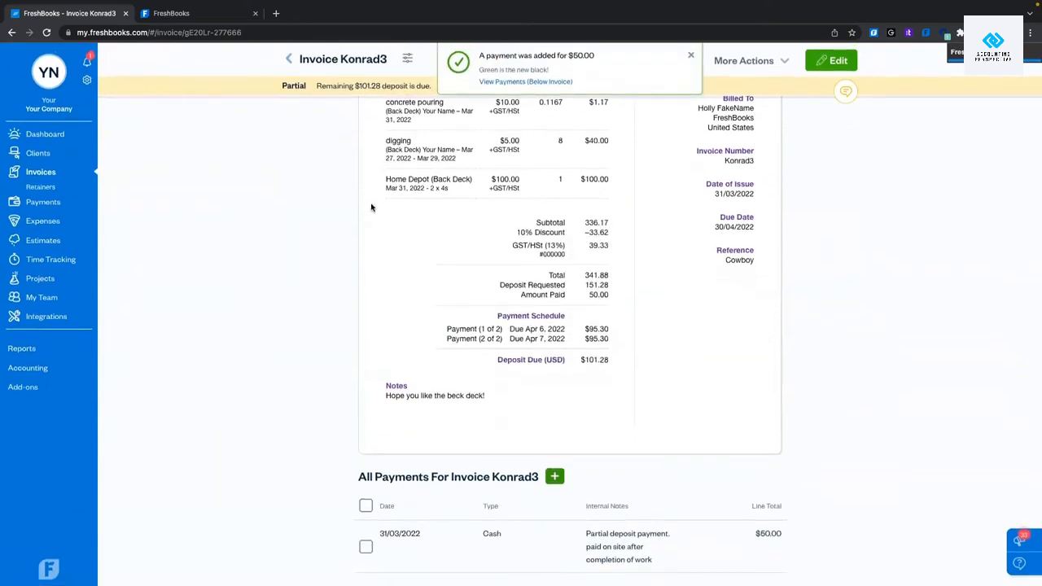
{"action": "left_click", "coordinate": [687, 55]}
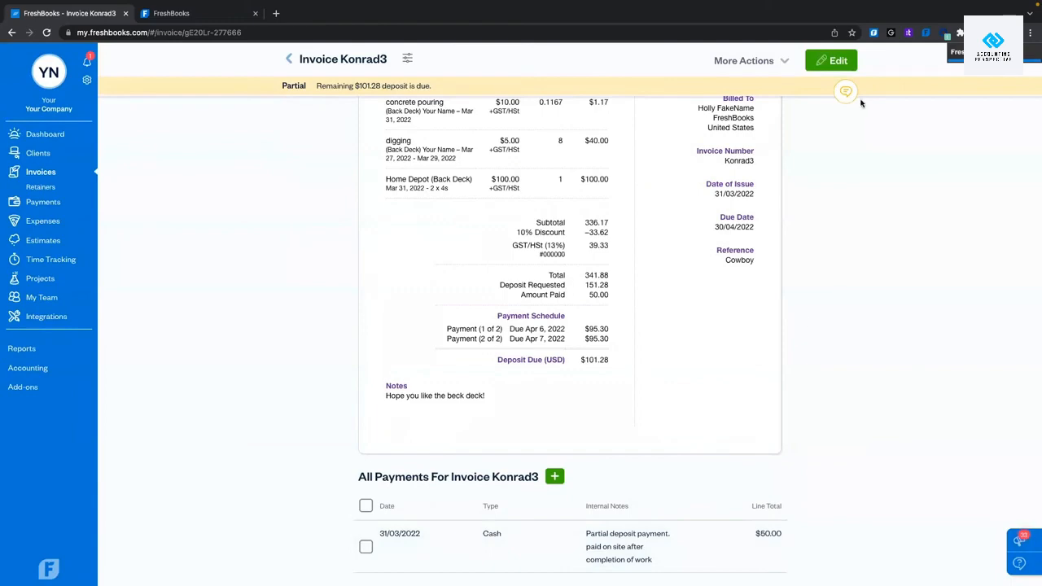
Set Konrad3's issue date to 30/03/2022, make it due on the issue date, and save.
{"action": "left_click", "coordinate": [831, 61]}
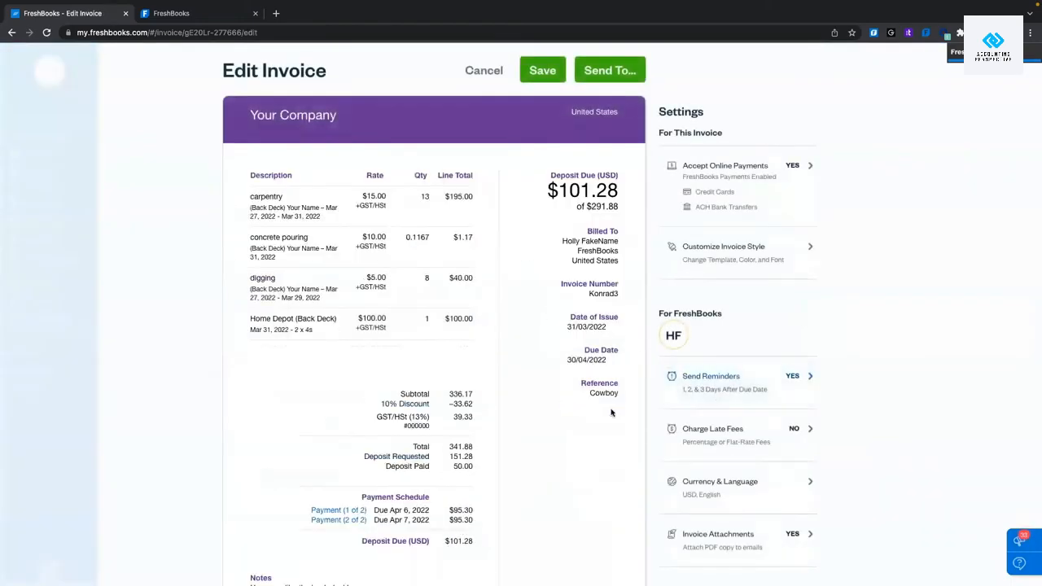
{"action": "left_click", "coordinate": [613, 449]}
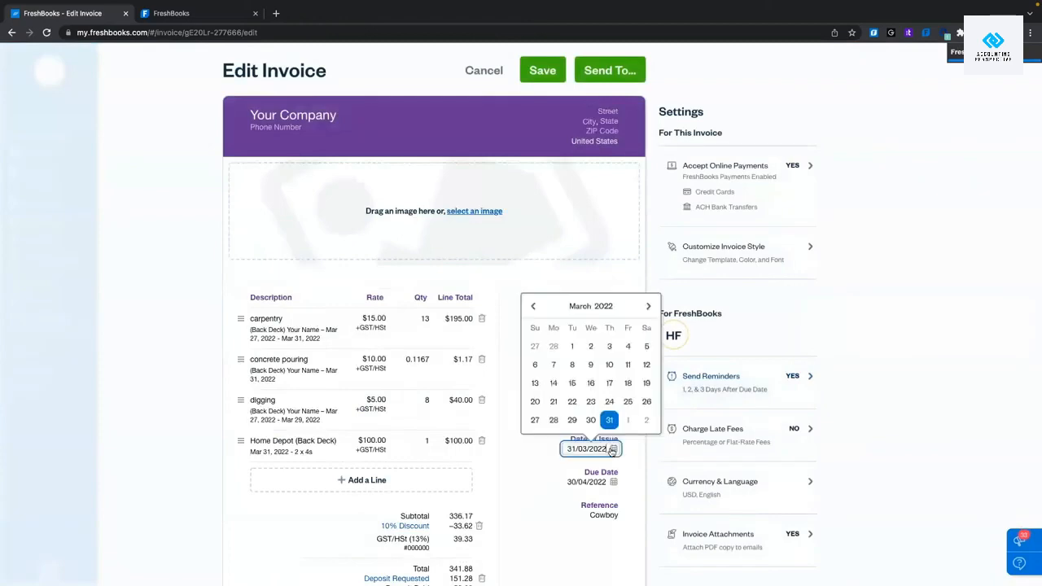
{"action": "left_click", "coordinate": [593, 420]}
{"action": "left_click", "coordinate": [613, 482]}
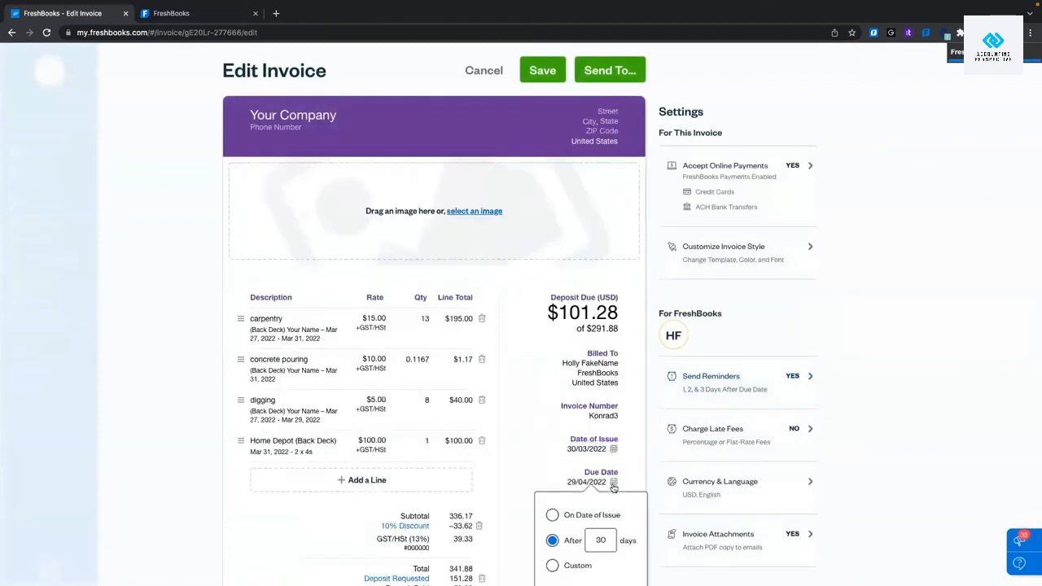
{"action": "left_click", "coordinate": [553, 516]}
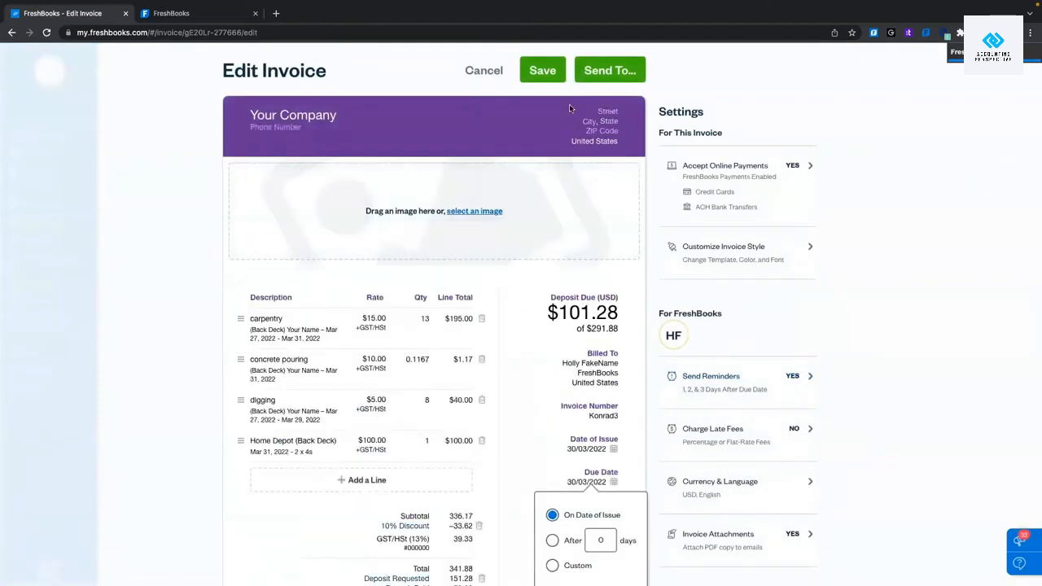
{"action": "left_click", "coordinate": [557, 75]}
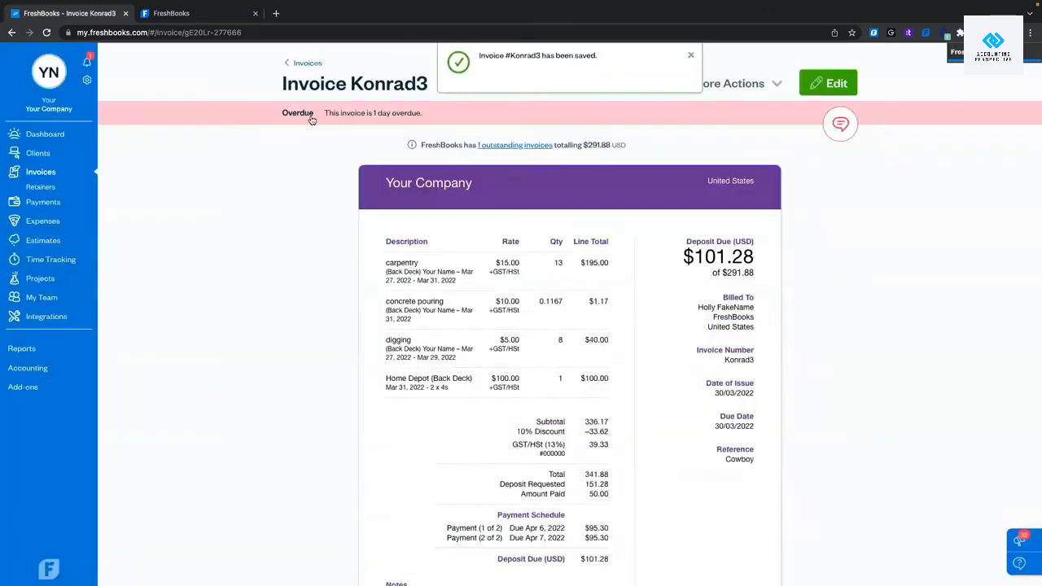
Check the invoice's other actions, then go back to the Invoices list.
{"action": "scroll", "coordinate": [486, 188], "scroll_direction": "down", "scroll_amount": 3}
{"action": "scroll", "coordinate": [486, 188], "scroll_direction": "up", "scroll_amount": 3}
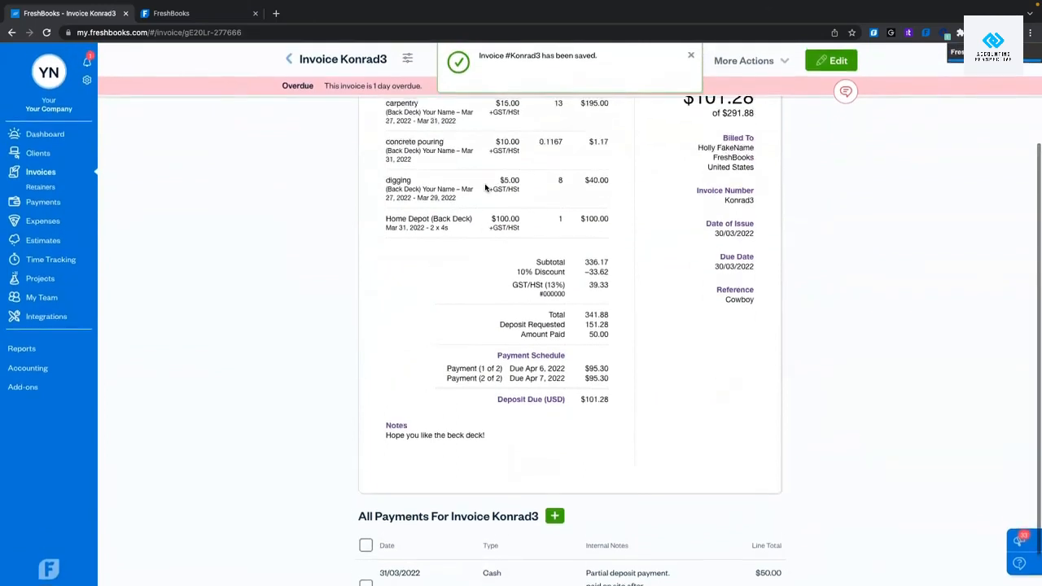
{"action": "left_click", "coordinate": [689, 56]}
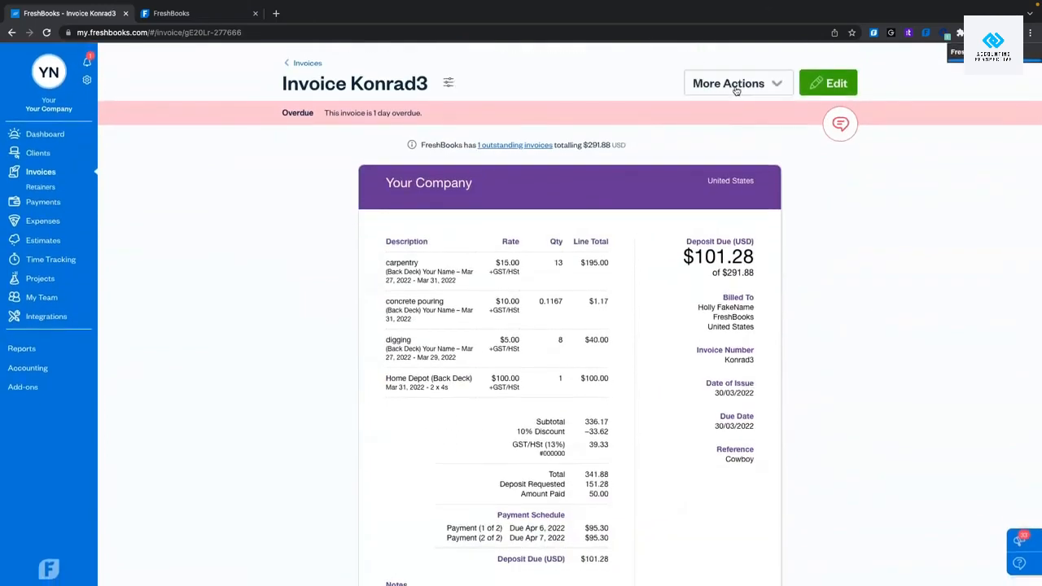
{"action": "left_click", "coordinate": [736, 88]}
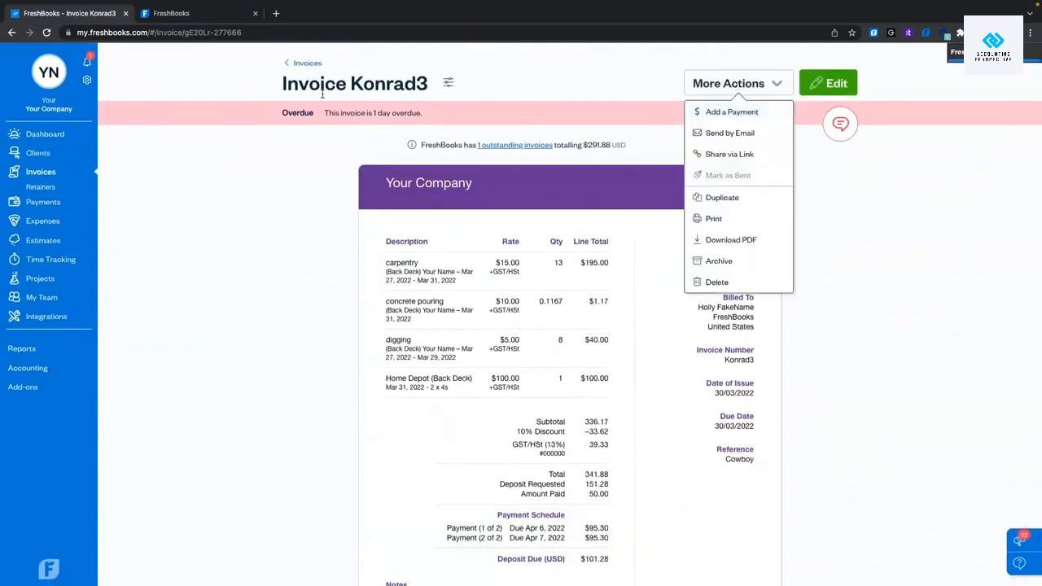
{"action": "scroll", "coordinate": [407, 358], "scroll_direction": "down", "scroll_amount": 5}
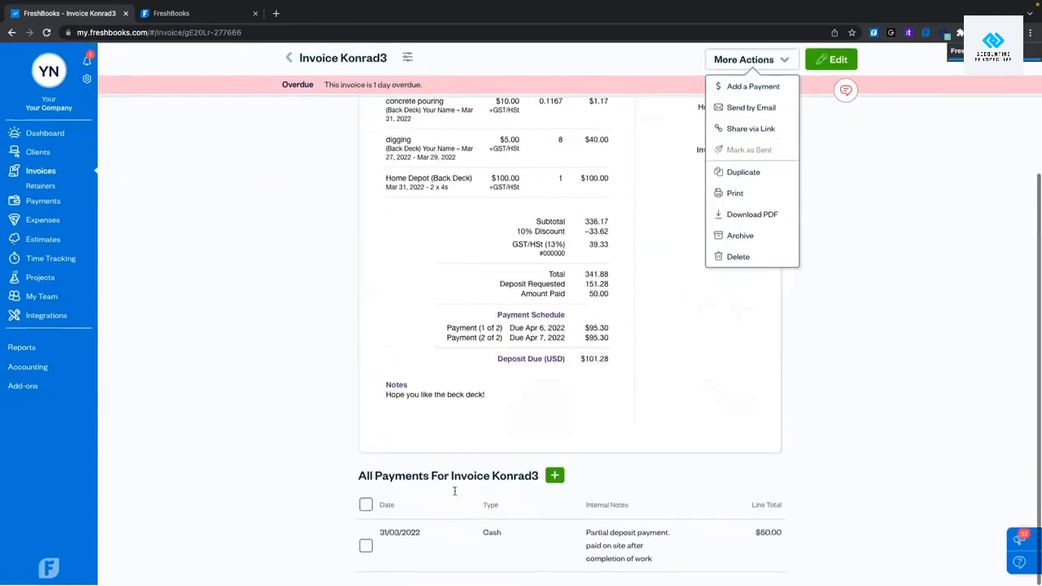
{"action": "left_click", "coordinate": [289, 59]}
{"action": "scroll", "coordinate": [398, 261], "scroll_direction": "down", "scroll_amount": 3}
{"action": "scroll", "coordinate": [398, 260], "scroll_direction": "down", "scroll_amount": 5}
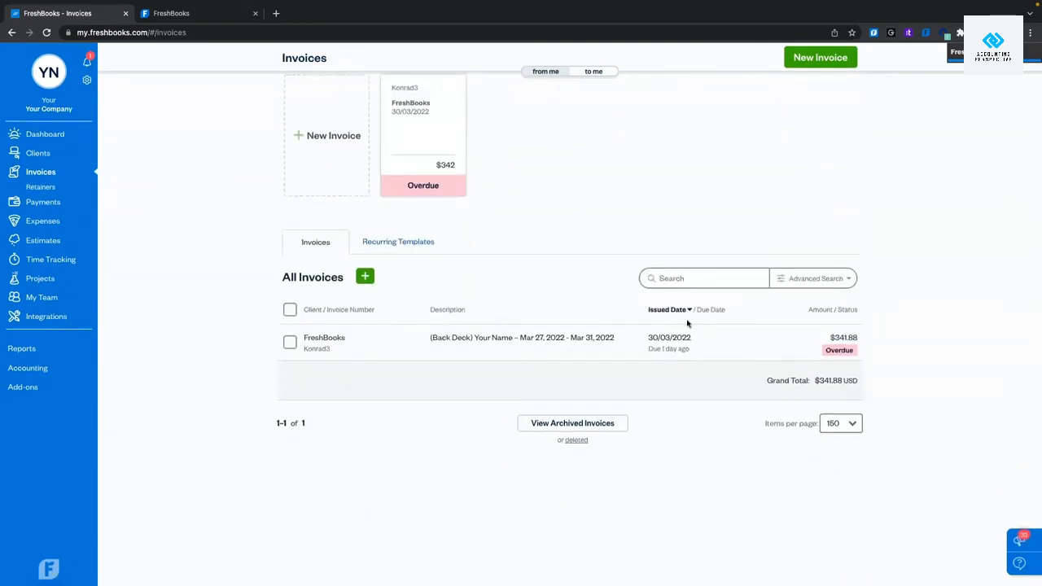
Record the remaining $291.88 payment on Konrad3 with the internal note 'paid in full'.
{"action": "mouse_move", "coordinate": [595, 350]}
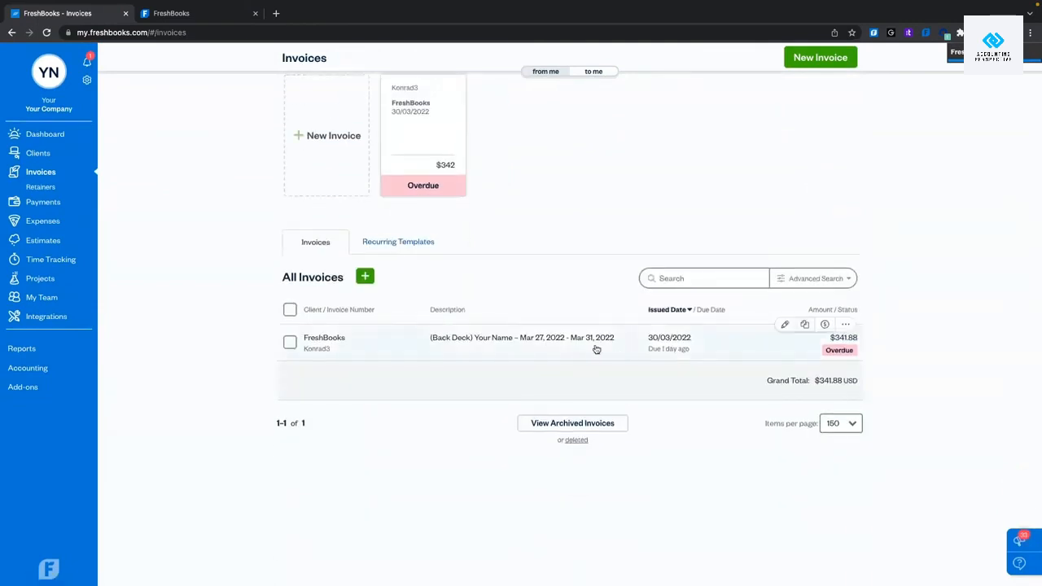
{"action": "left_click", "coordinate": [825, 324]}
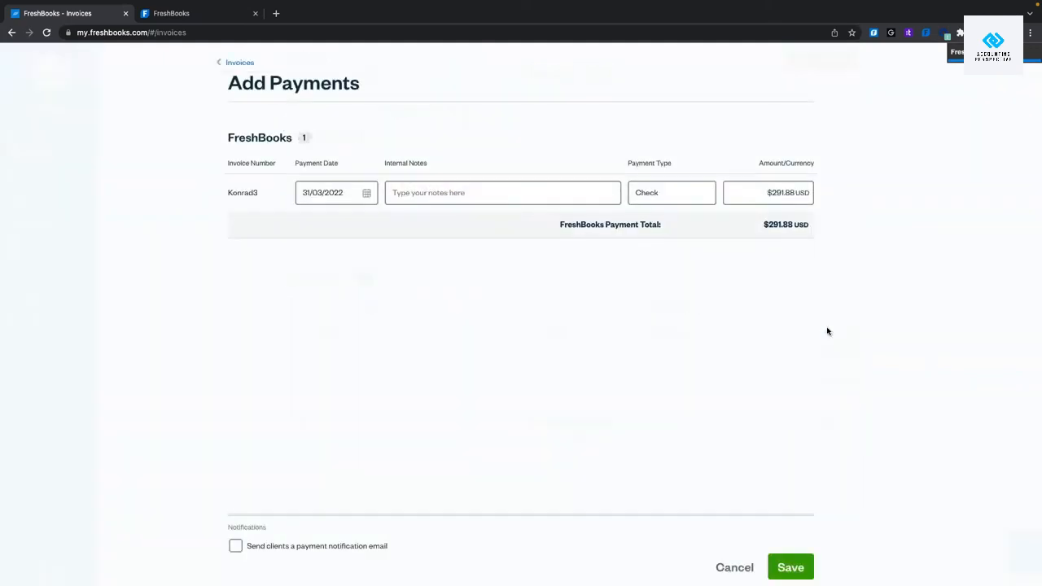
{"action": "left_click", "coordinate": [420, 190]}
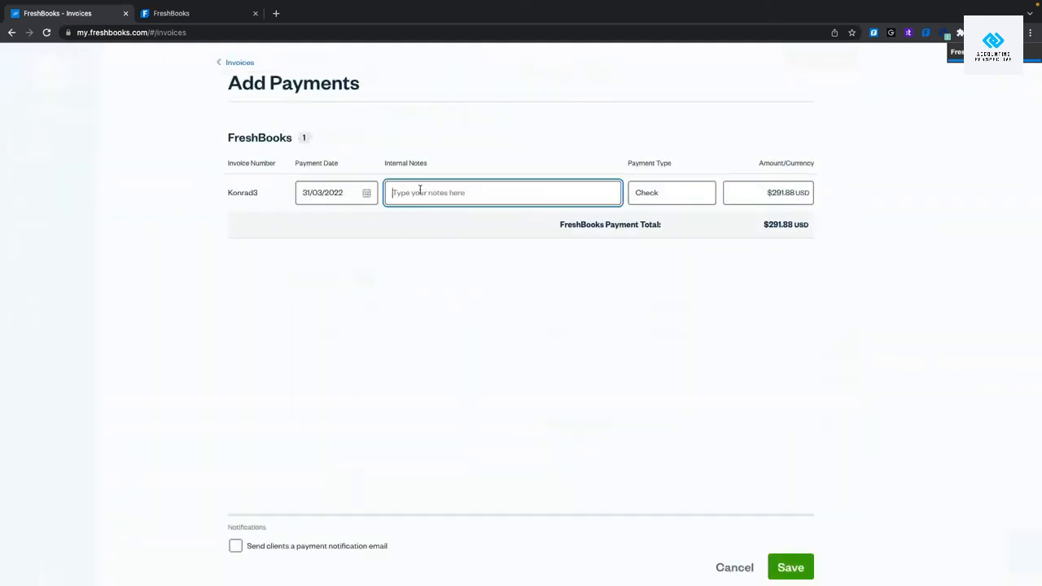
{"action": "type", "text": "paid in full"}
{"action": "left_click", "coordinate": [804, 567]}
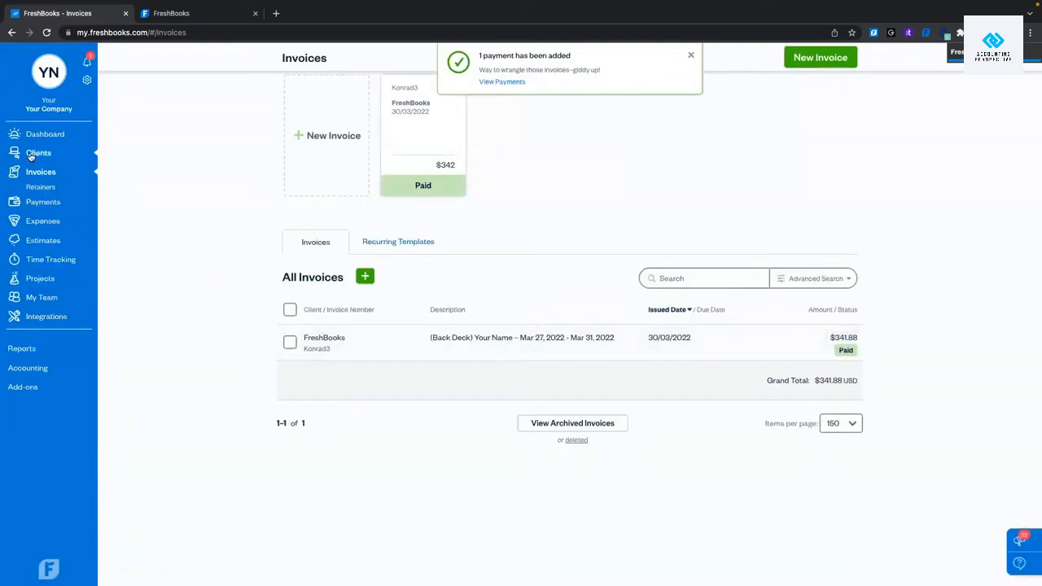
{"action": "left_click", "coordinate": [63, 278]}
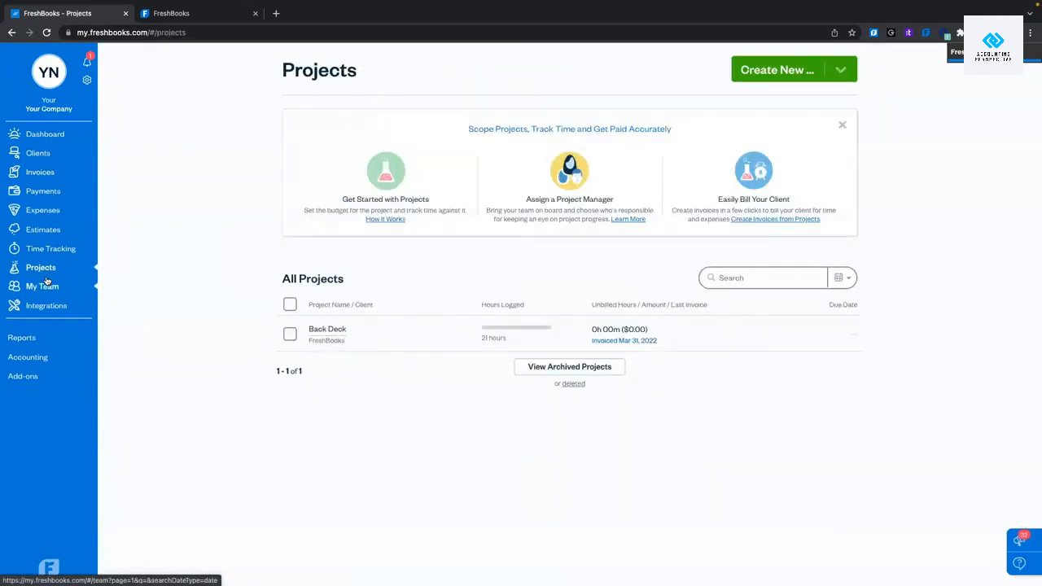
{"action": "left_click", "coordinate": [388, 333]}
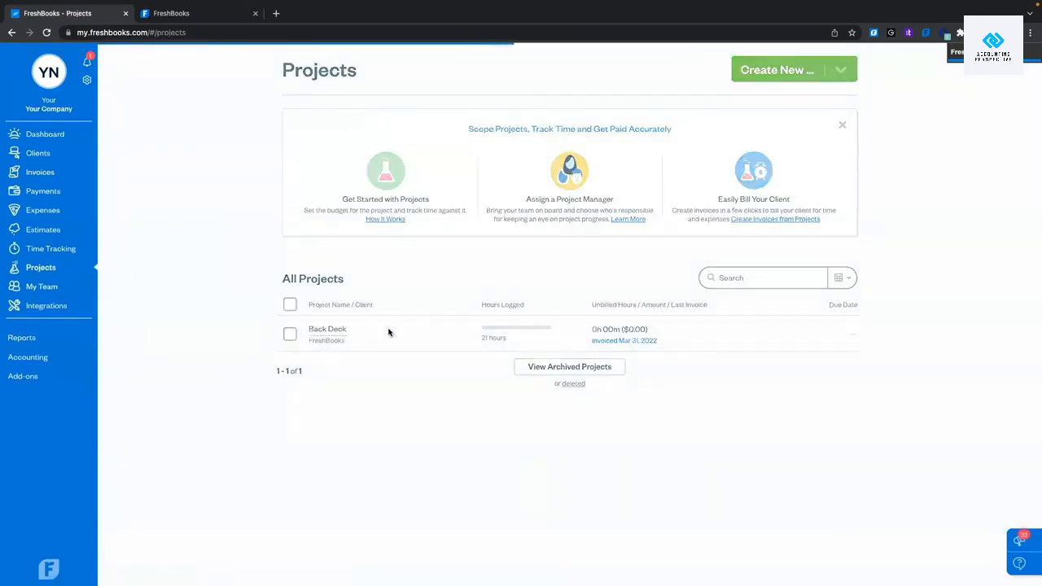
{"action": "scroll", "coordinate": [437, 351], "scroll_direction": "down", "scroll_amount": 5}
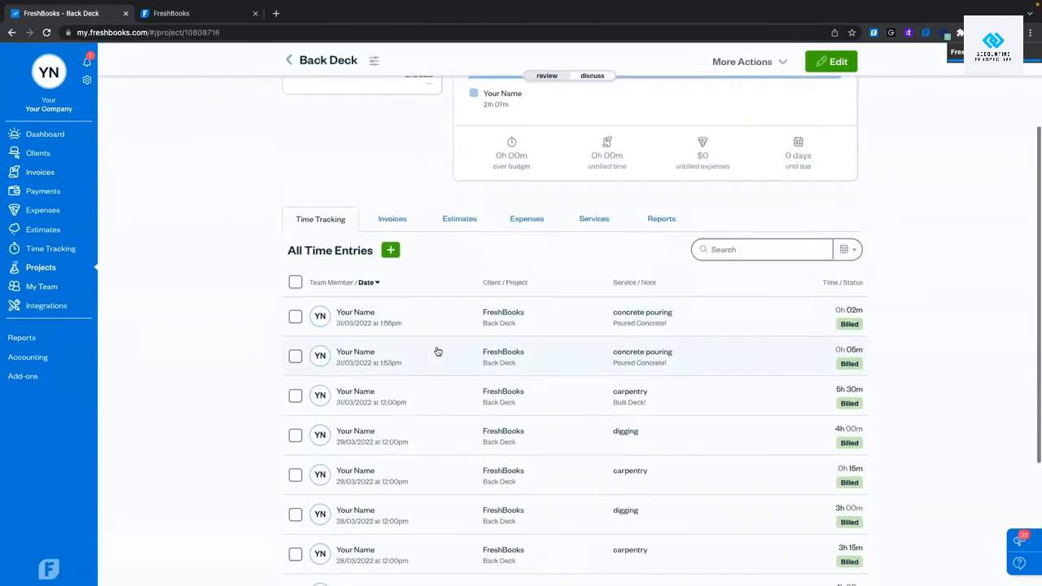
{"action": "scroll", "coordinate": [436, 351], "scroll_direction": "up", "scroll_amount": 2}
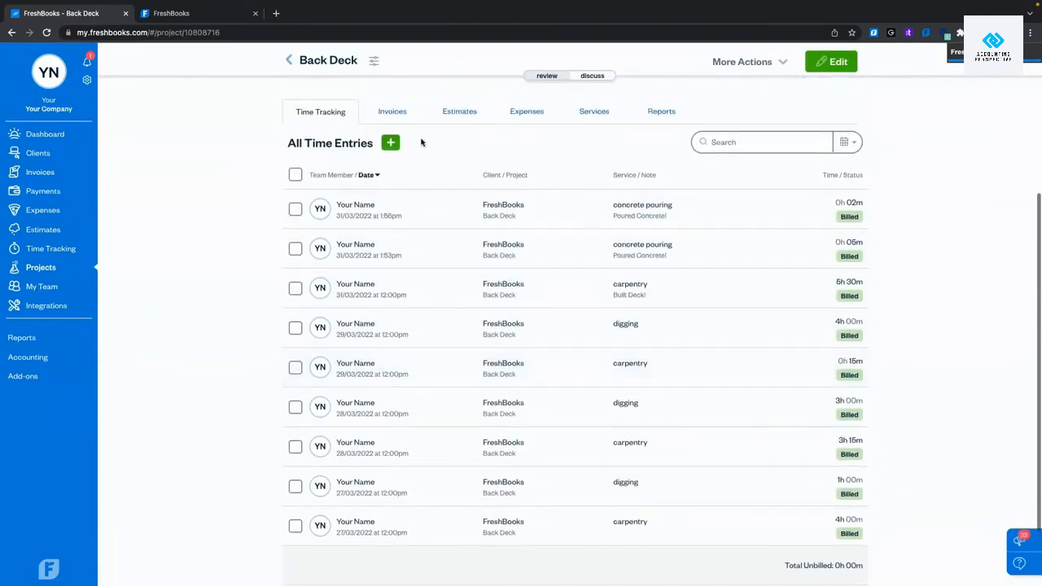
{"action": "left_click", "coordinate": [535, 114]}
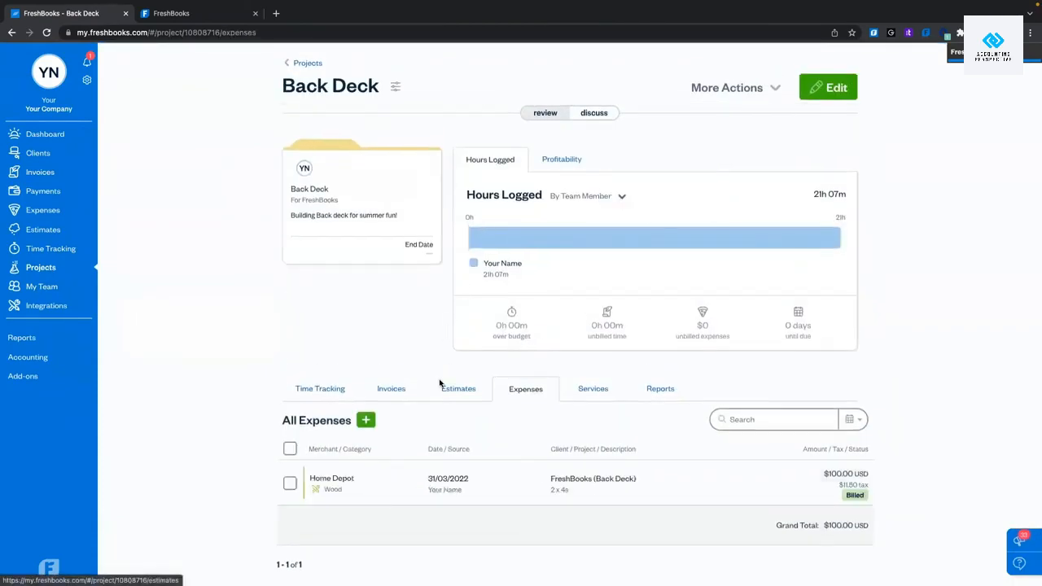
{"action": "scroll", "coordinate": [440, 384], "scroll_direction": "down", "scroll_amount": 1}
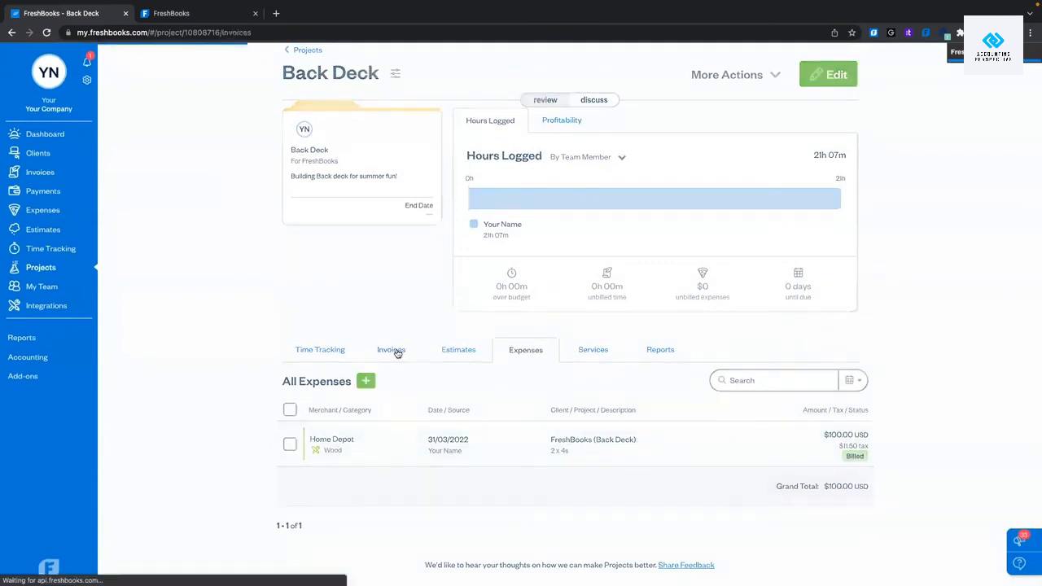
{"action": "left_click", "coordinate": [394, 351]}
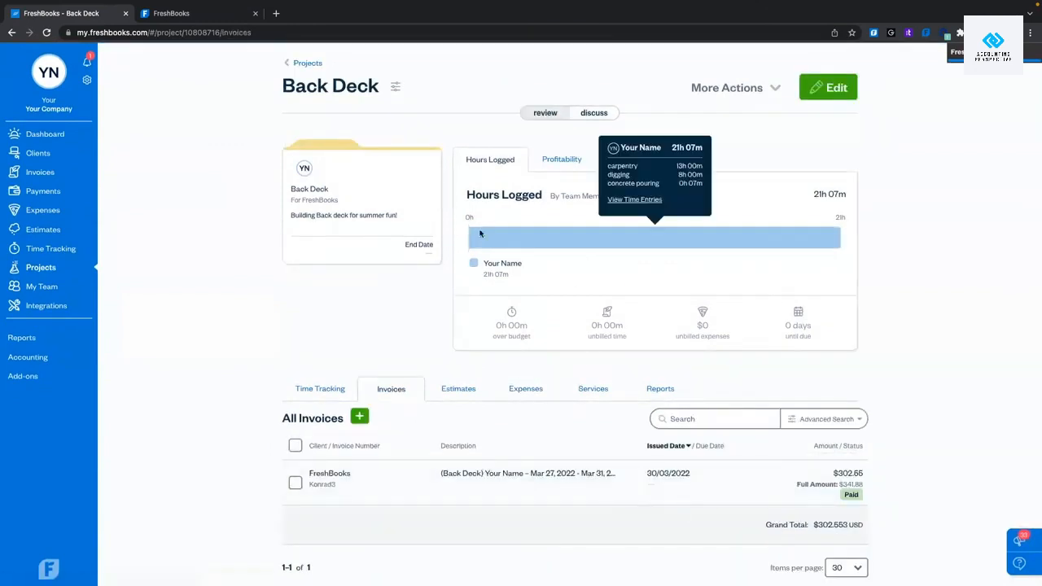
{"action": "mouse_move", "coordinate": [824, 230]}
{"action": "mouse_move", "coordinate": [499, 323]}
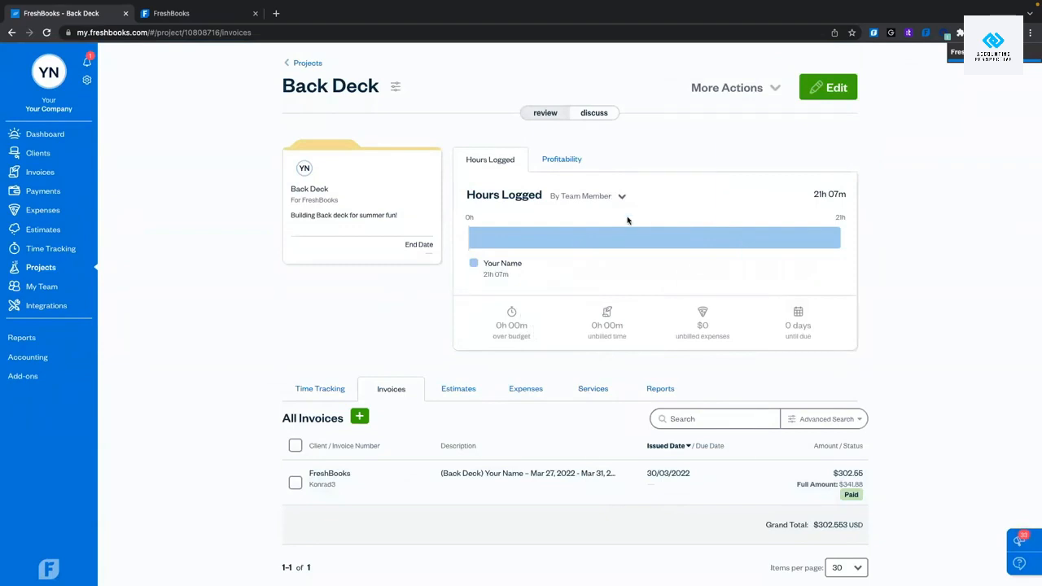
{"action": "left_click", "coordinate": [561, 160]}
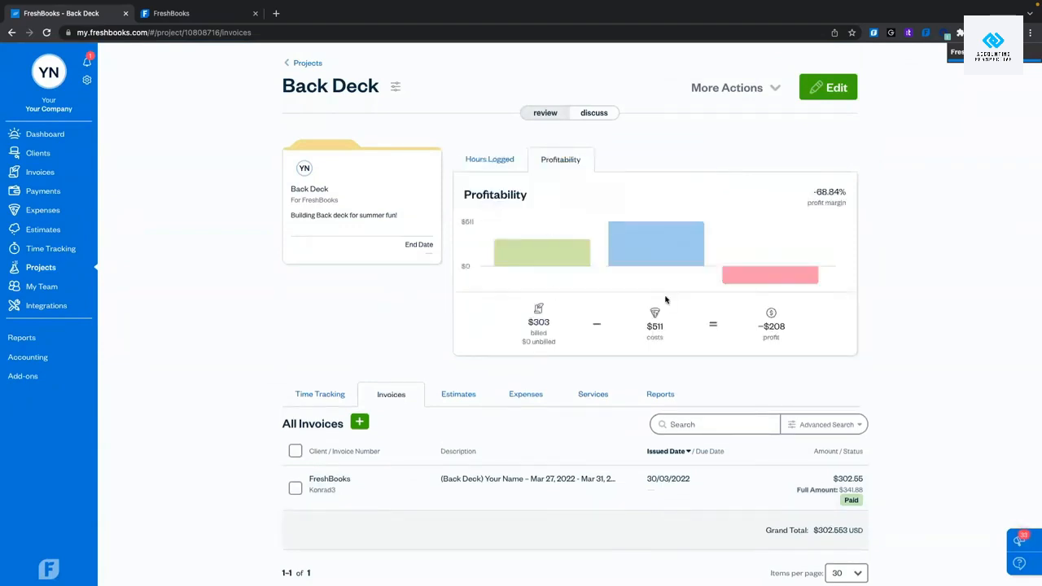
{"action": "mouse_move", "coordinate": [769, 275]}
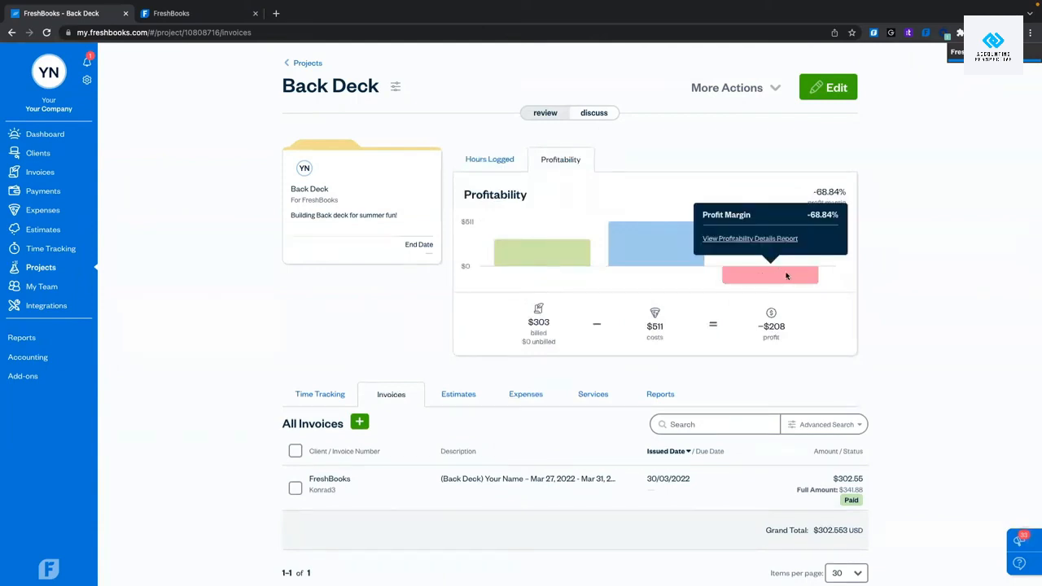
{"action": "mouse_move", "coordinate": [646, 253]}
{"action": "mouse_move", "coordinate": [557, 258]}
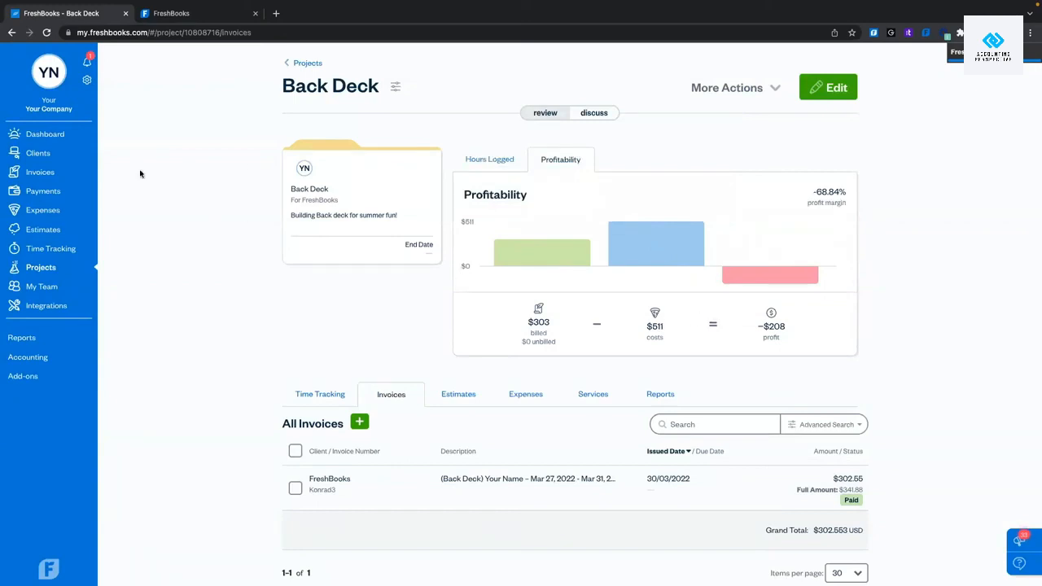
{"action": "left_click", "coordinate": [40, 172]}
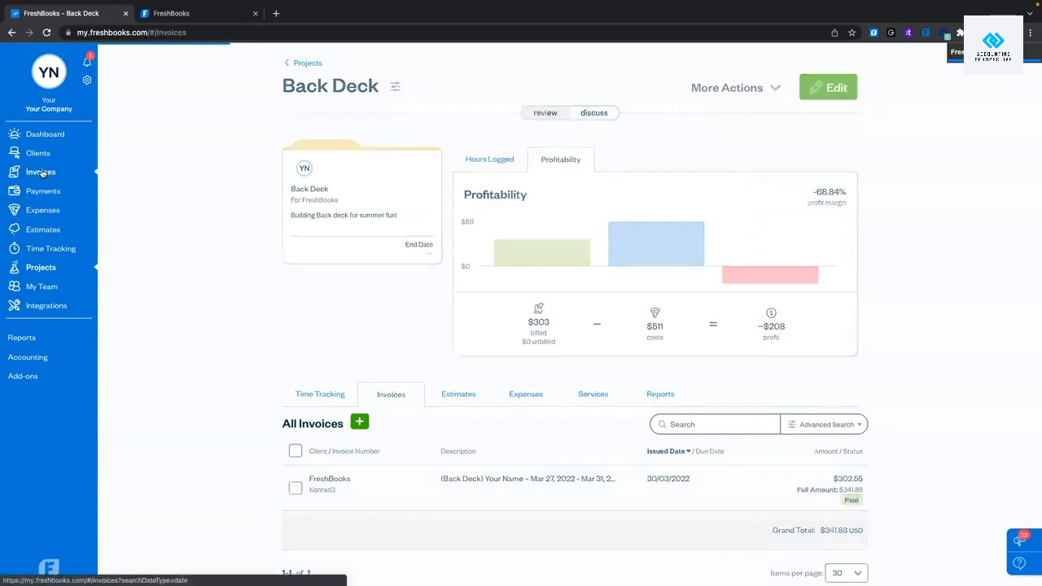
{"action": "scroll", "coordinate": [184, 321], "scroll_direction": "down", "scroll_amount": 6}
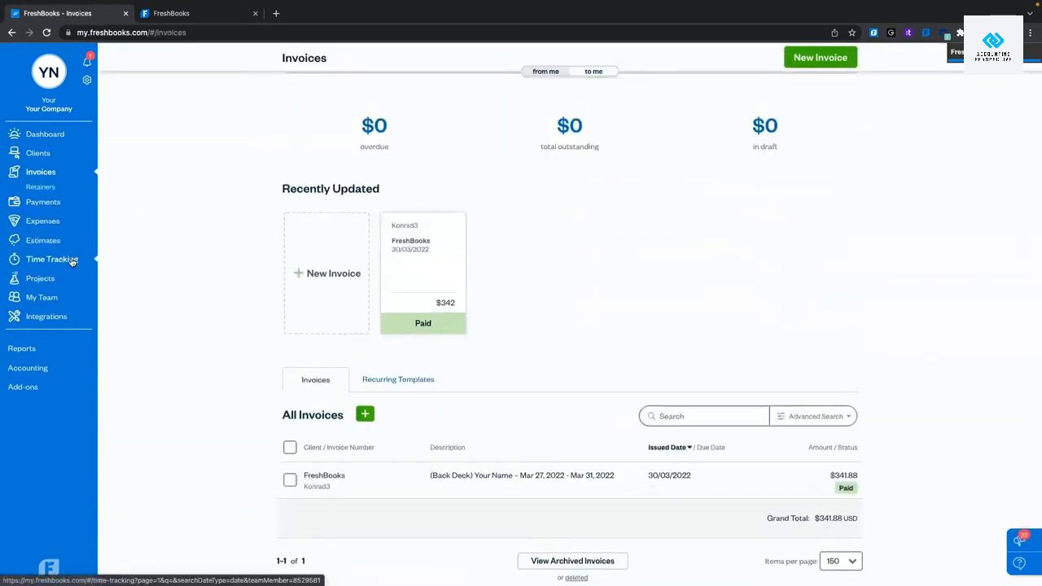
Open the FreshBooks client's page and view its paid invoice.
{"action": "left_click", "coordinate": [75, 153]}
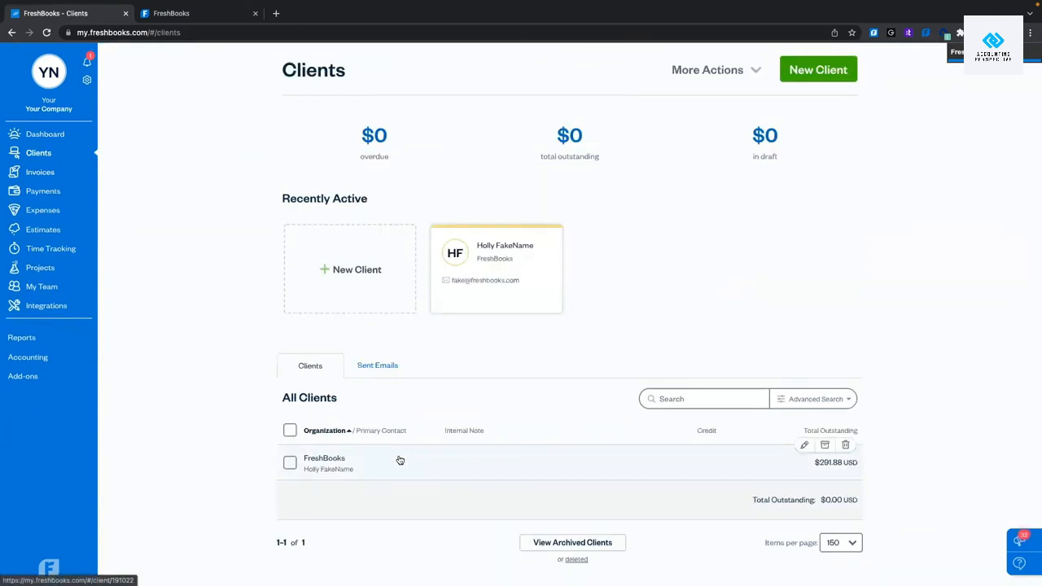
{"action": "left_click", "coordinate": [400, 461]}
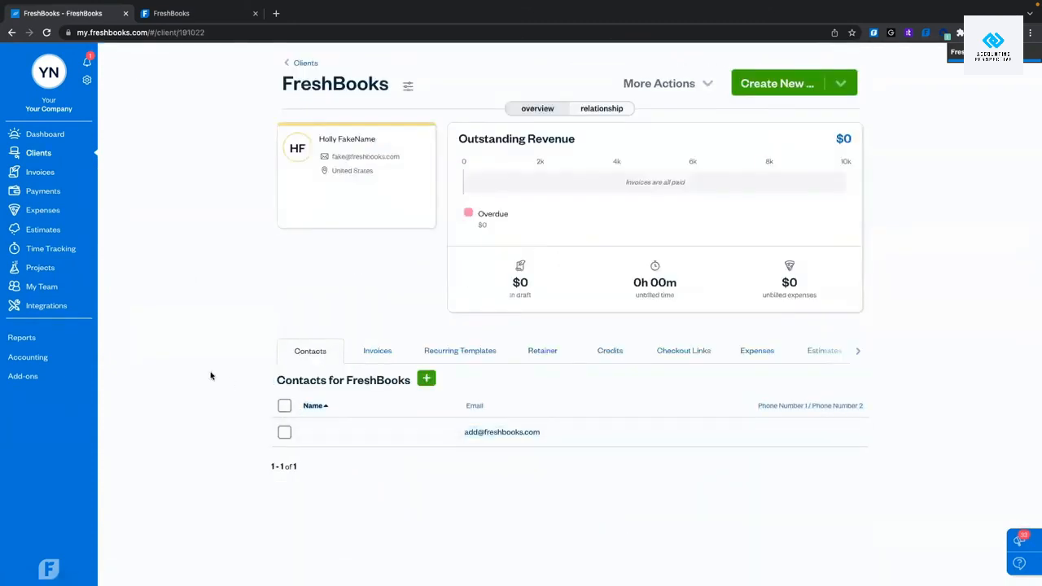
{"action": "scroll", "coordinate": [210, 372], "scroll_direction": "down", "scroll_amount": 1}
{"action": "left_click", "coordinate": [374, 343]}
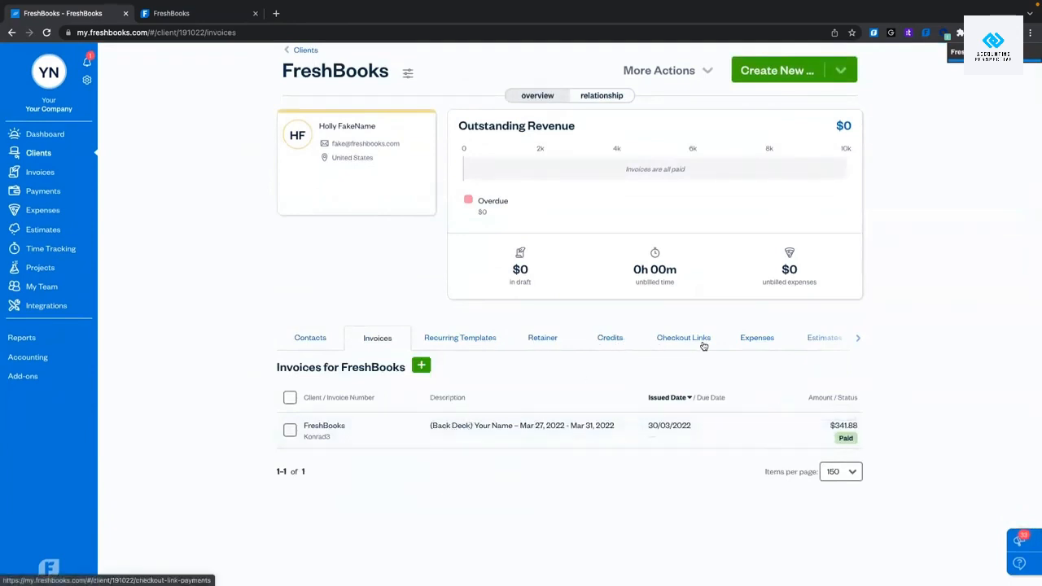
Review the client's billed Home Depot expense and its billed Back Deck time entries.
{"action": "left_click", "coordinate": [758, 339]}
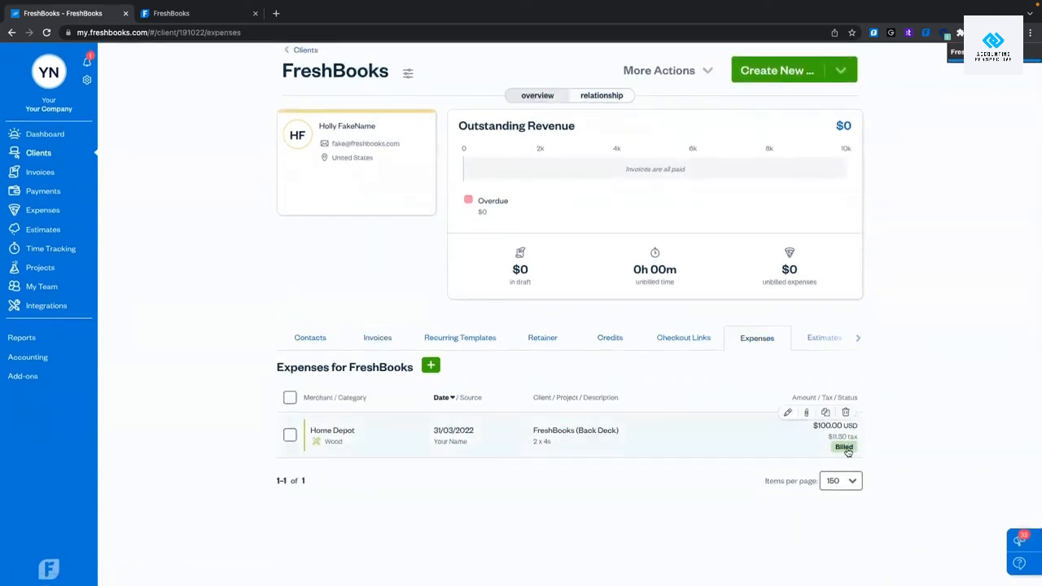
{"action": "left_click", "coordinate": [855, 339]}
{"action": "left_click", "coordinate": [853, 341]}
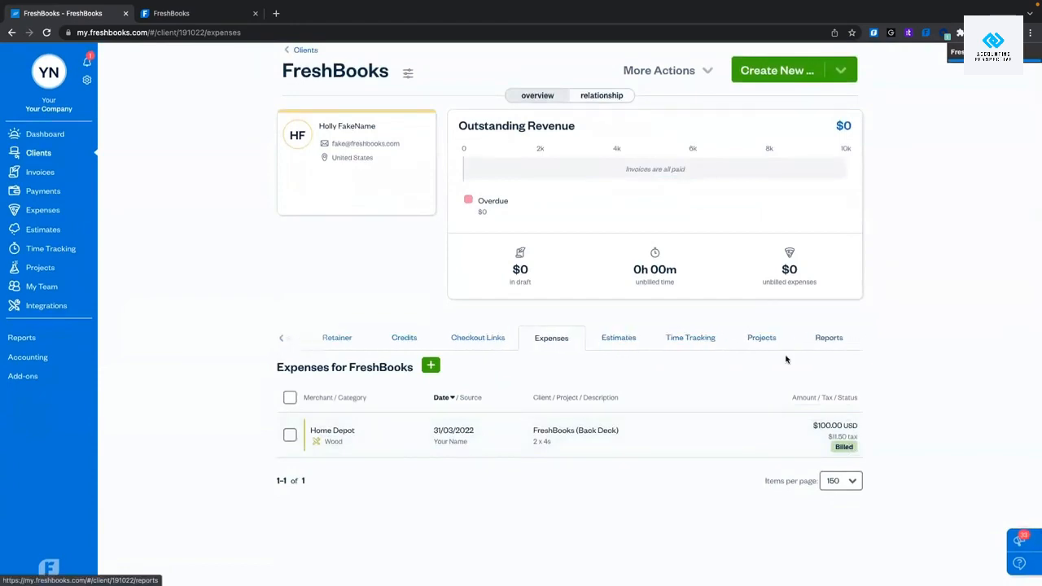
{"action": "left_click", "coordinate": [694, 335]}
{"action": "scroll", "coordinate": [765, 529], "scroll_direction": "down", "scroll_amount": 5}
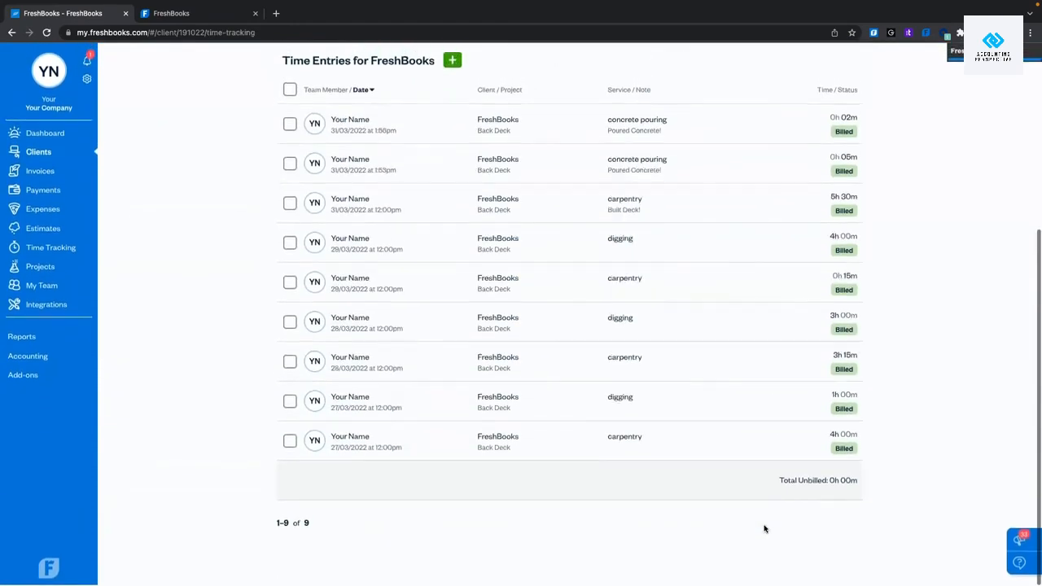
{"action": "scroll", "coordinate": [765, 529], "scroll_direction": "up", "scroll_amount": 5}
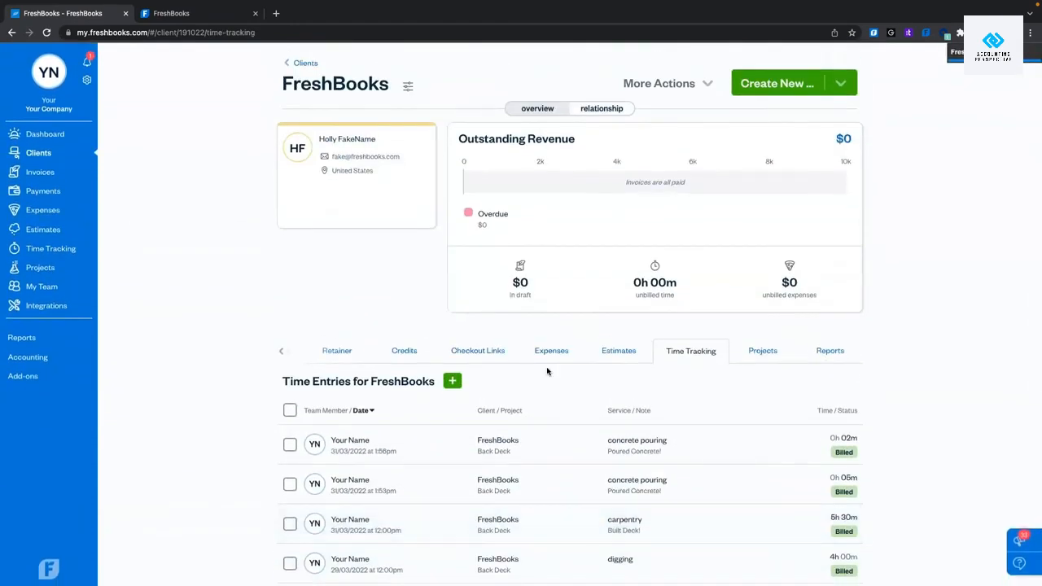
{"action": "left_click", "coordinate": [280, 353]}
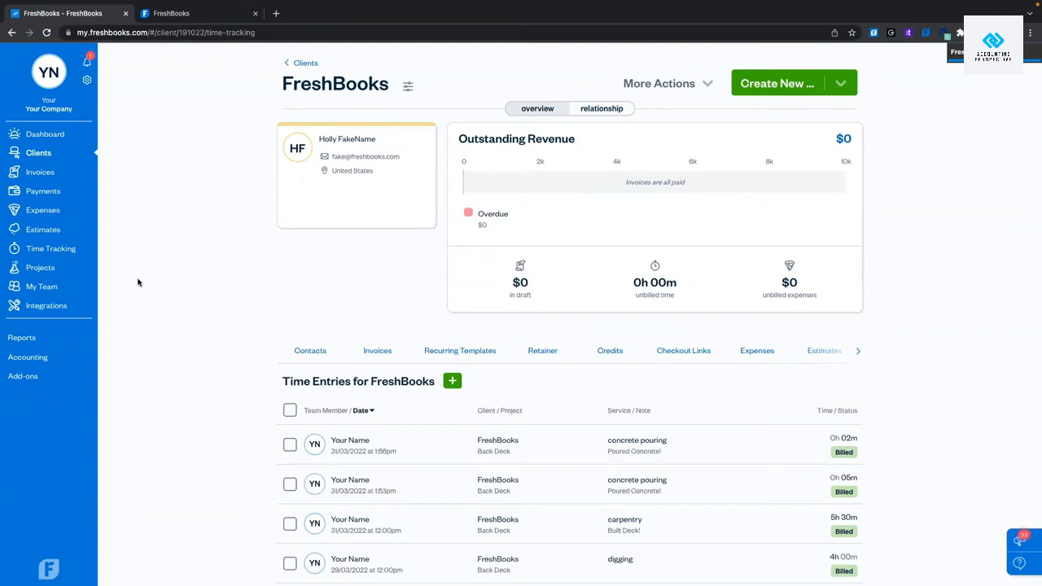
{"action": "scroll", "coordinate": [228, 284], "scroll_direction": "down", "scroll_amount": 3}
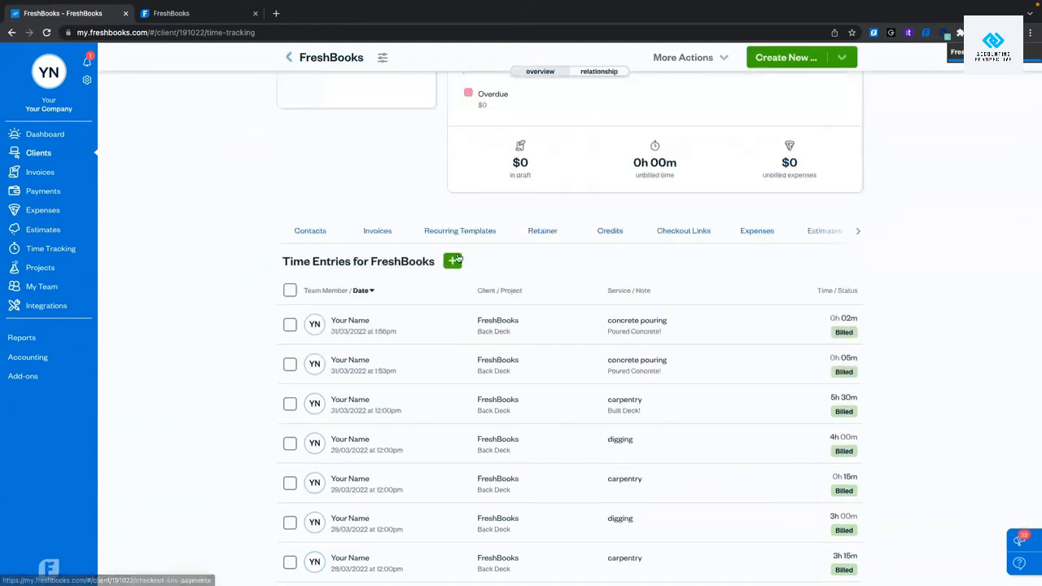
Start a 10-minute manual time entry assigned to the Back Deck project.
{"action": "left_click", "coordinate": [858, 232]}
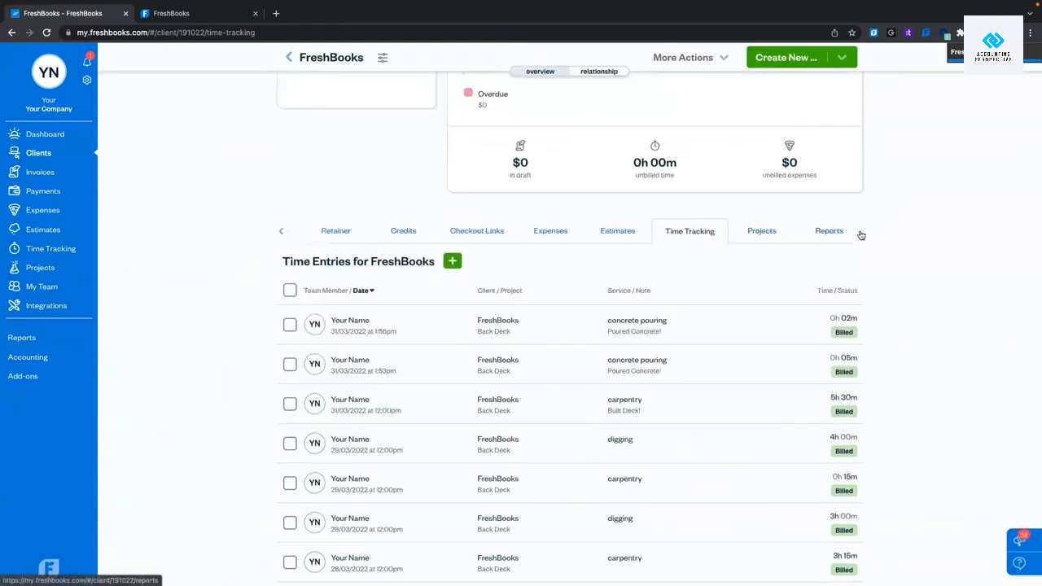
{"action": "left_click", "coordinate": [453, 262]}
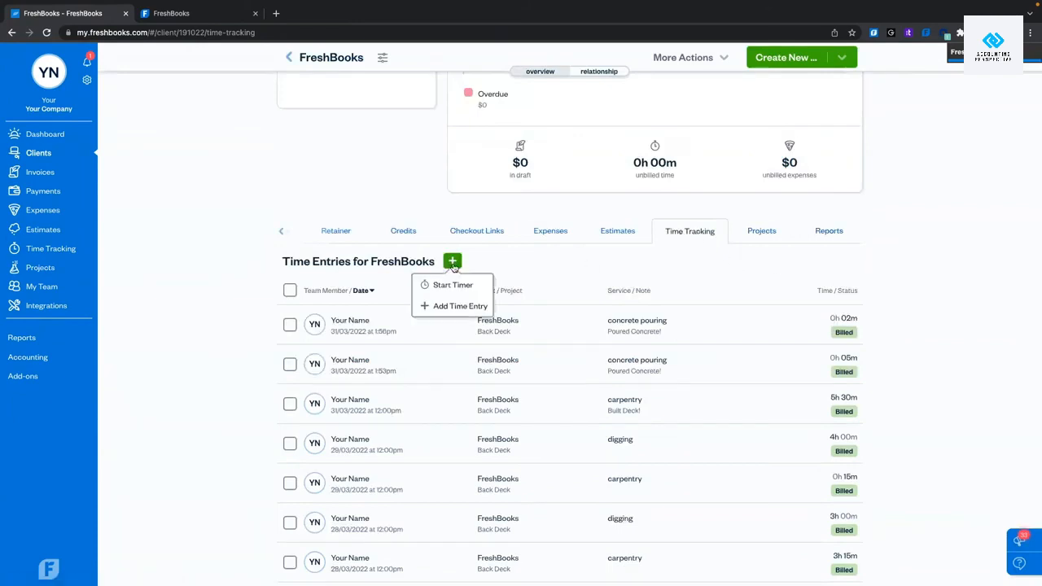
{"action": "left_click", "coordinate": [454, 306]}
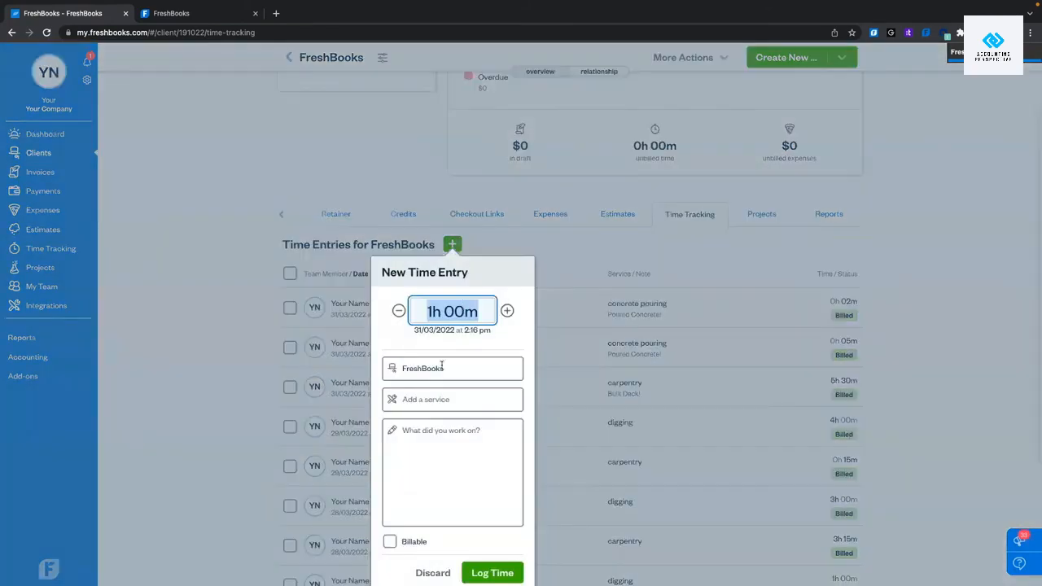
{"action": "type", "text": "10"}
{"action": "left_click", "coordinate": [446, 367]}
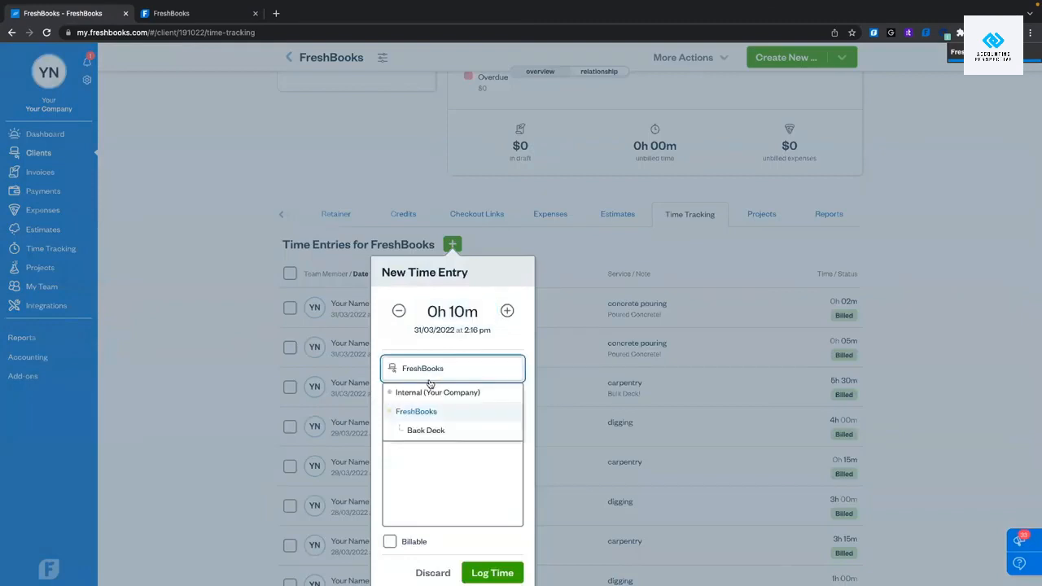
{"action": "left_click", "coordinate": [421, 428]}
Set the service to carpentry, add a 'testing' note, log the time and return to the Dashboard.
{"action": "left_click", "coordinate": [439, 405]}
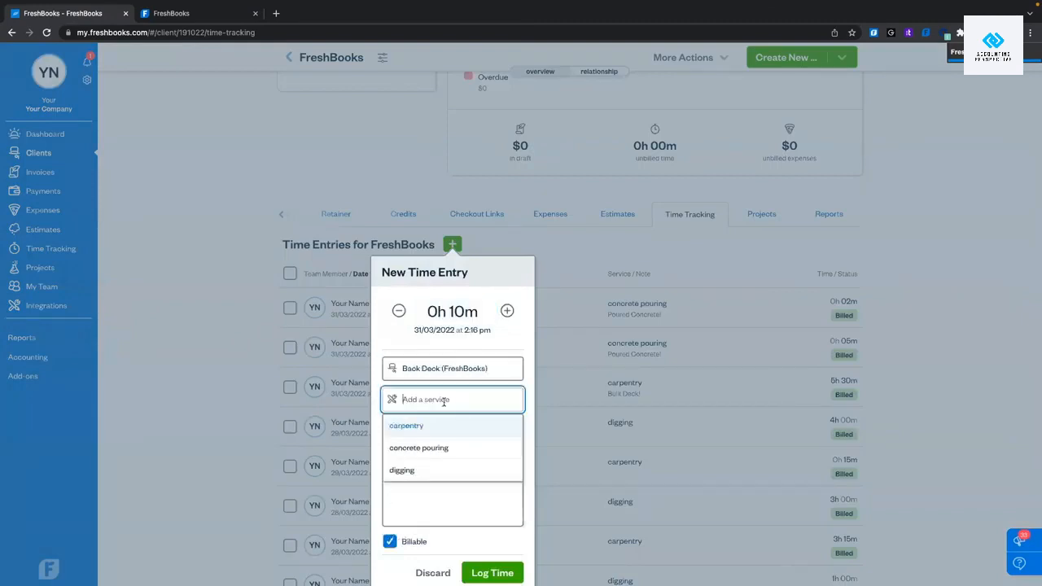
{"action": "left_click", "coordinate": [439, 432]}
{"action": "right_click", "coordinate": [442, 502]}
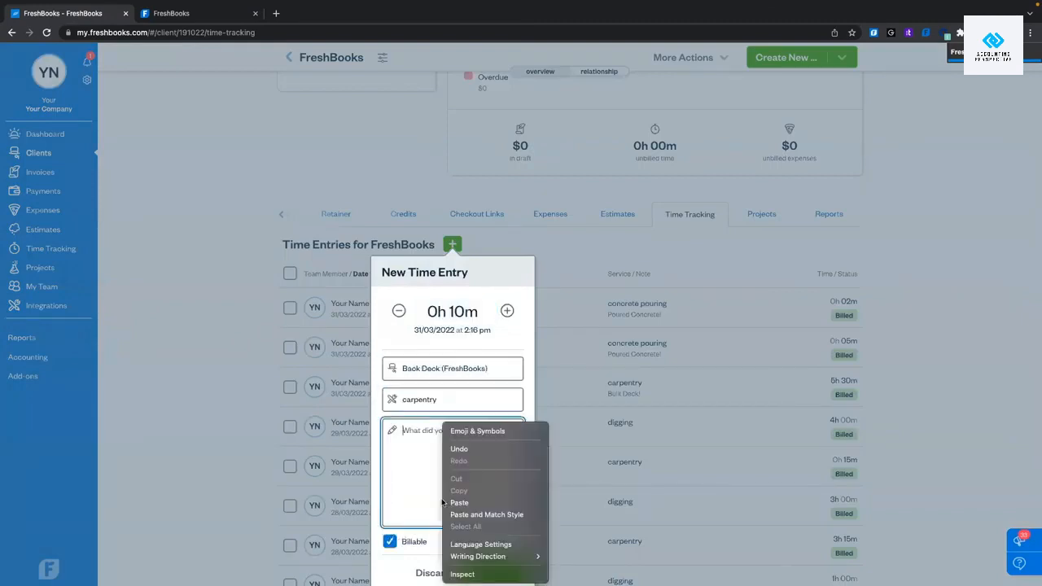
{"action": "key", "text": "Escape"}
{"action": "type", "text": "testing"}
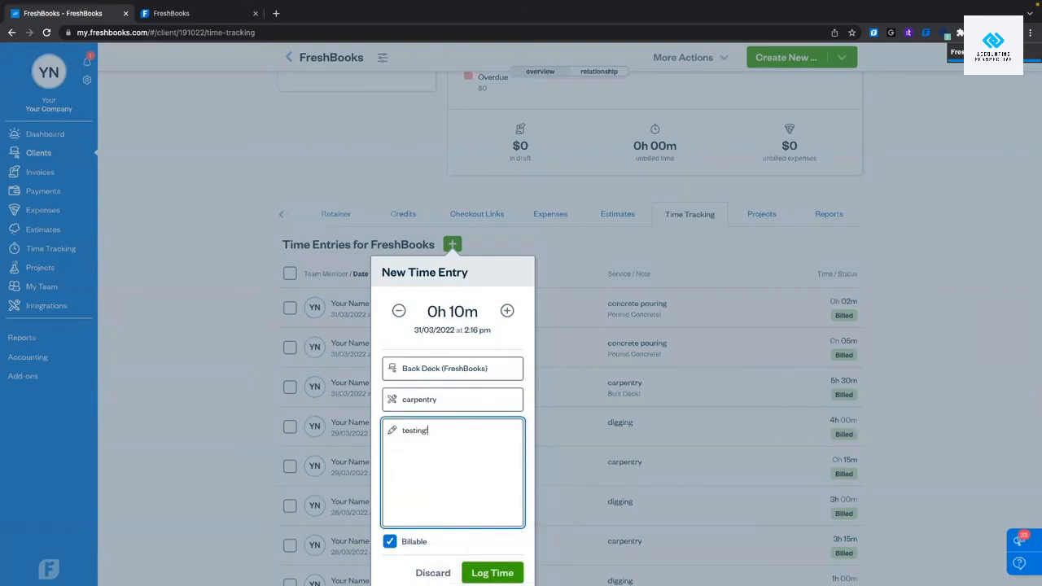
{"action": "scroll", "coordinate": [442, 497], "scroll_direction": "down", "scroll_amount": 2}
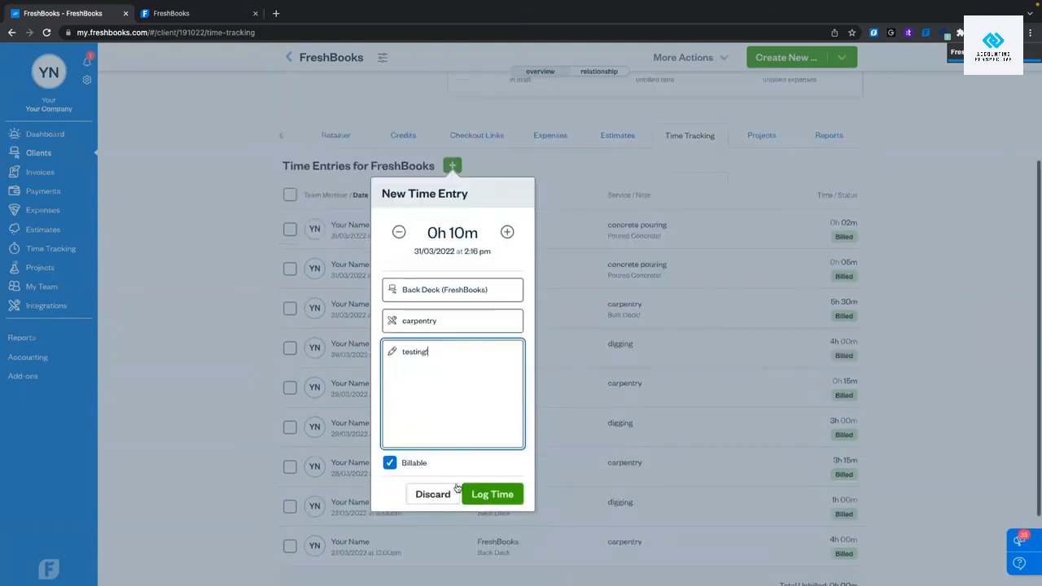
{"action": "left_click", "coordinate": [503, 495]}
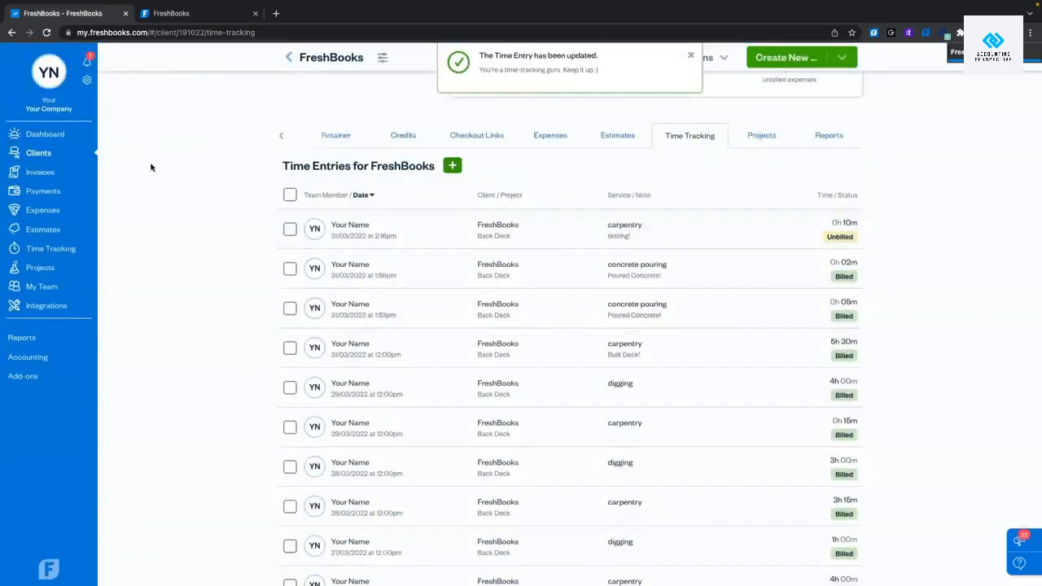
{"action": "left_click", "coordinate": [45, 135]}
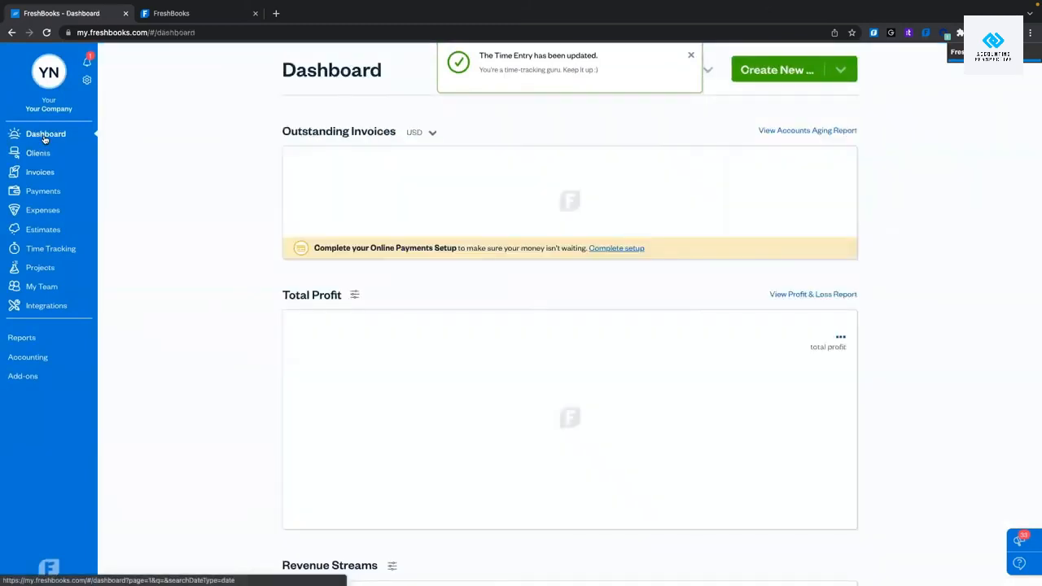
Create invoice Konrad4 billed to the FreshBooks client with one blank item line.
{"action": "left_click", "coordinate": [791, 70]}
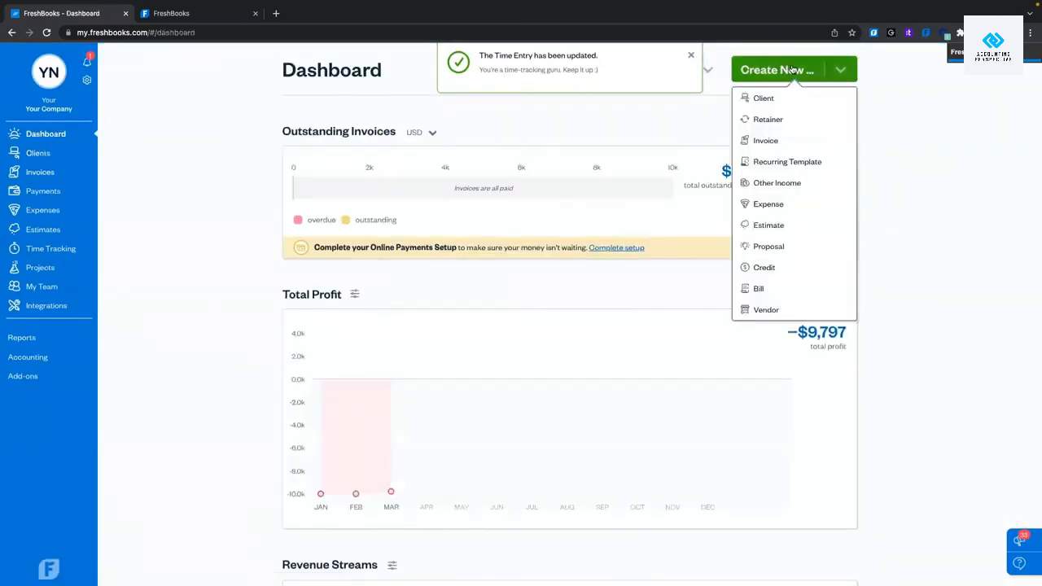
{"action": "left_click", "coordinate": [783, 142]}
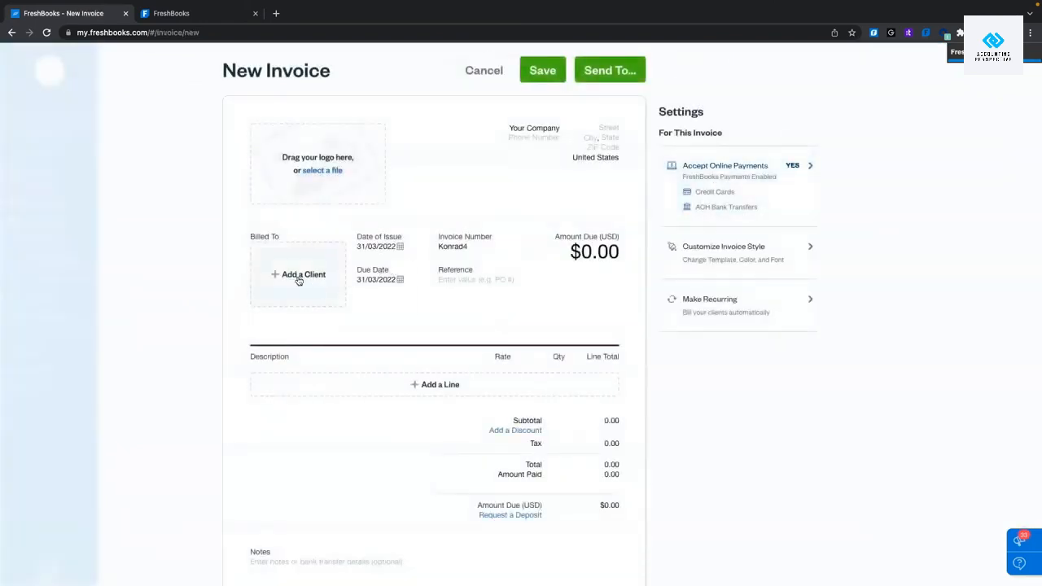
{"action": "left_click", "coordinate": [301, 275]}
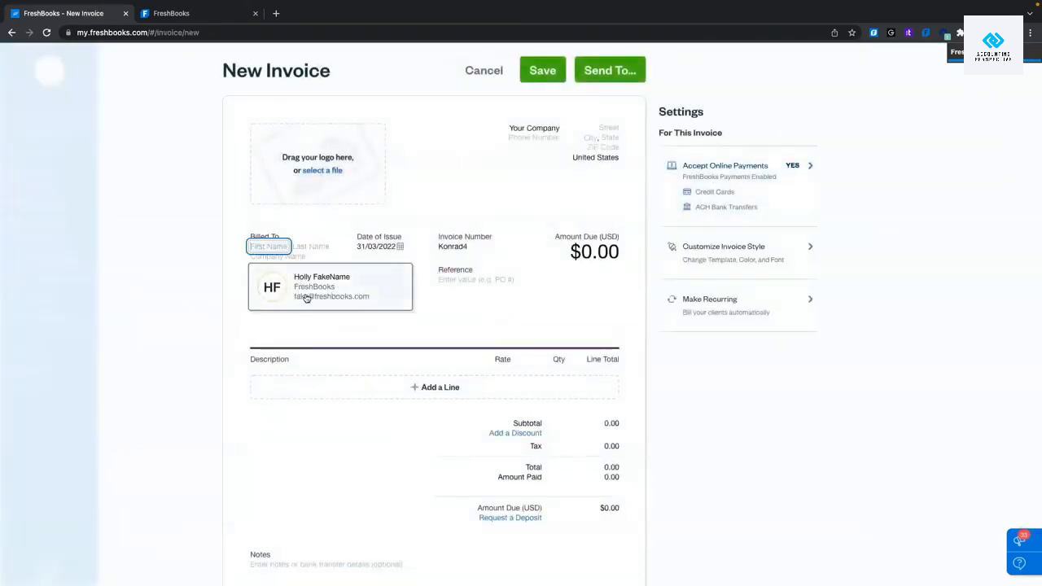
{"action": "left_click", "coordinate": [313, 297]}
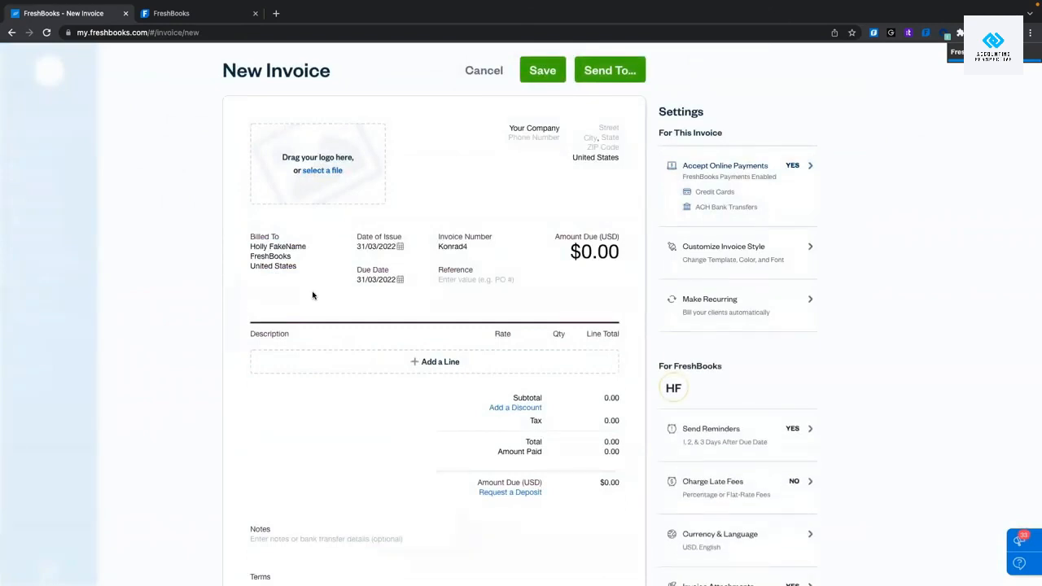
{"action": "left_click", "coordinate": [424, 361]}
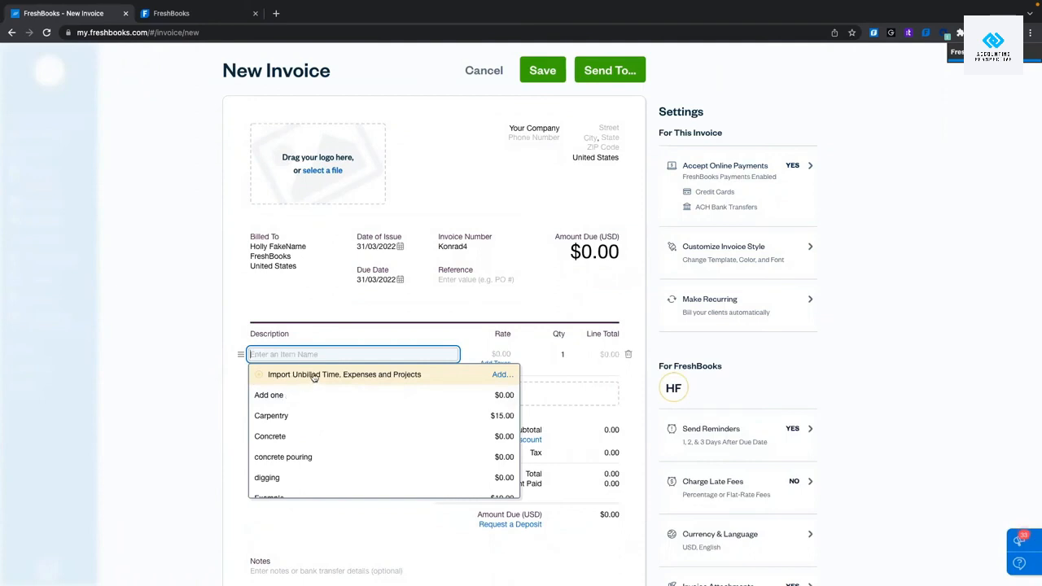
Import the 10-minute Back Deck carpentry time as one grouped $2.50 invoice line.
{"action": "left_click", "coordinate": [356, 377]}
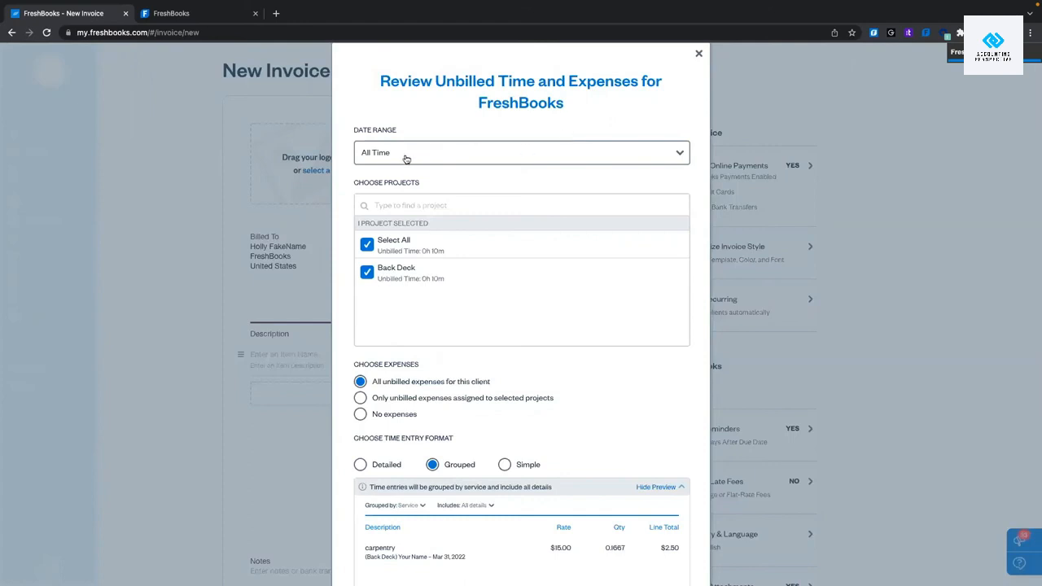
{"action": "left_click", "coordinate": [367, 272]}
{"action": "left_click", "coordinate": [367, 273]}
{"action": "scroll", "coordinate": [506, 310], "scroll_direction": "down", "scroll_amount": 1}
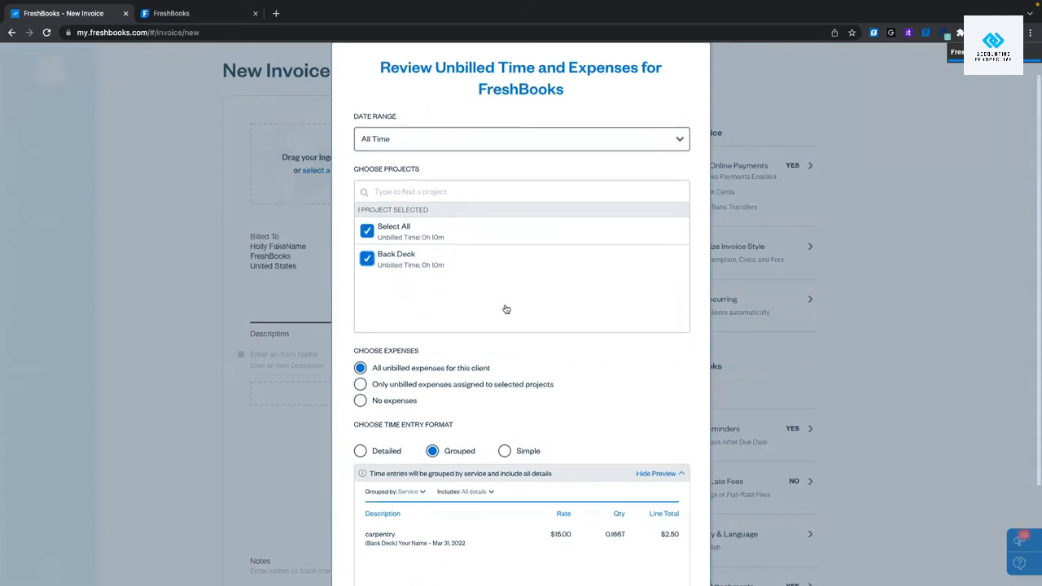
{"action": "scroll", "coordinate": [506, 309], "scroll_direction": "down", "scroll_amount": 1}
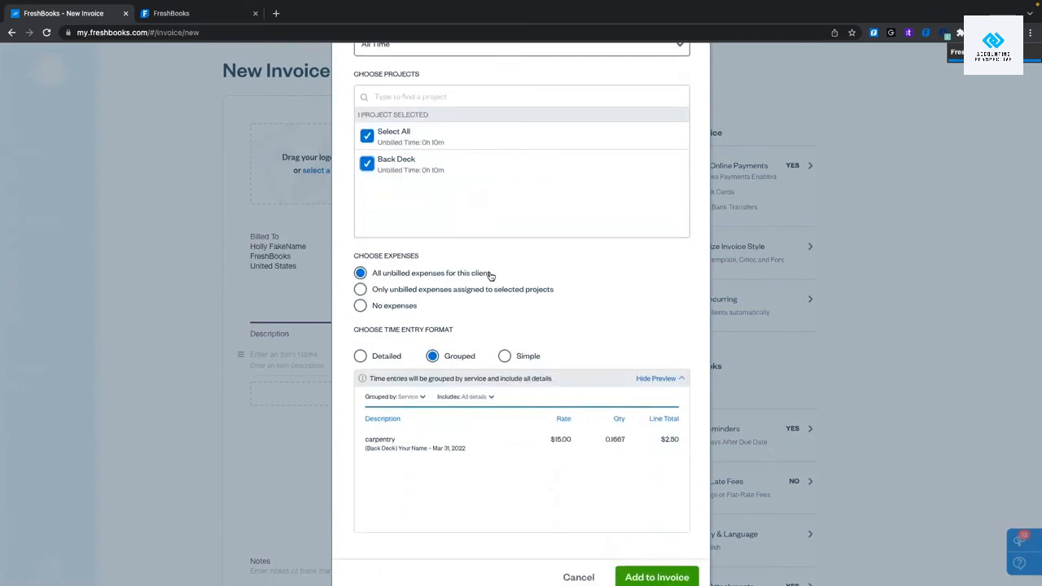
{"action": "scroll", "coordinate": [529, 274], "scroll_direction": "down", "scroll_amount": 1}
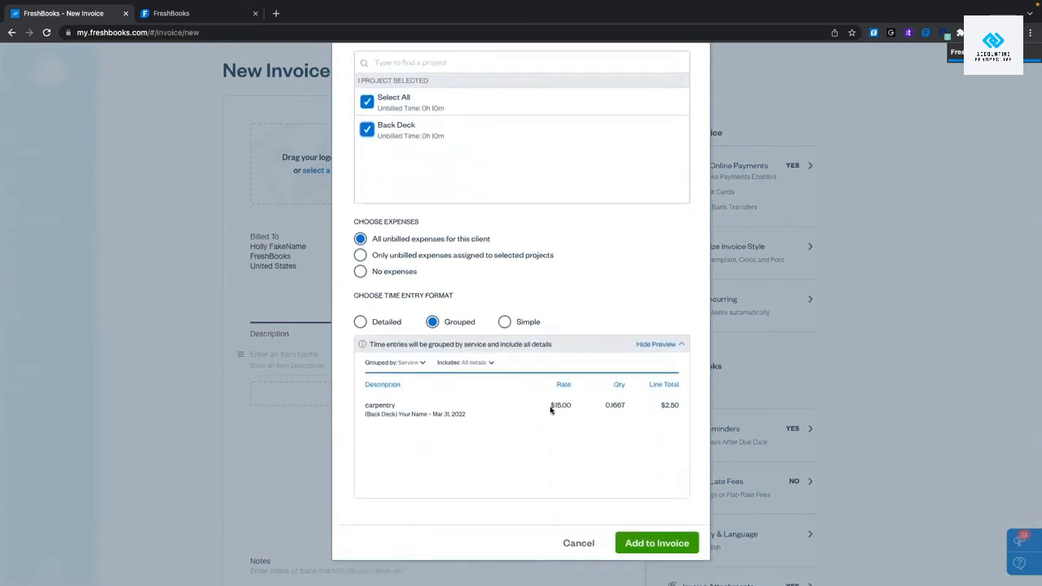
{"action": "left_click", "coordinate": [686, 552]}
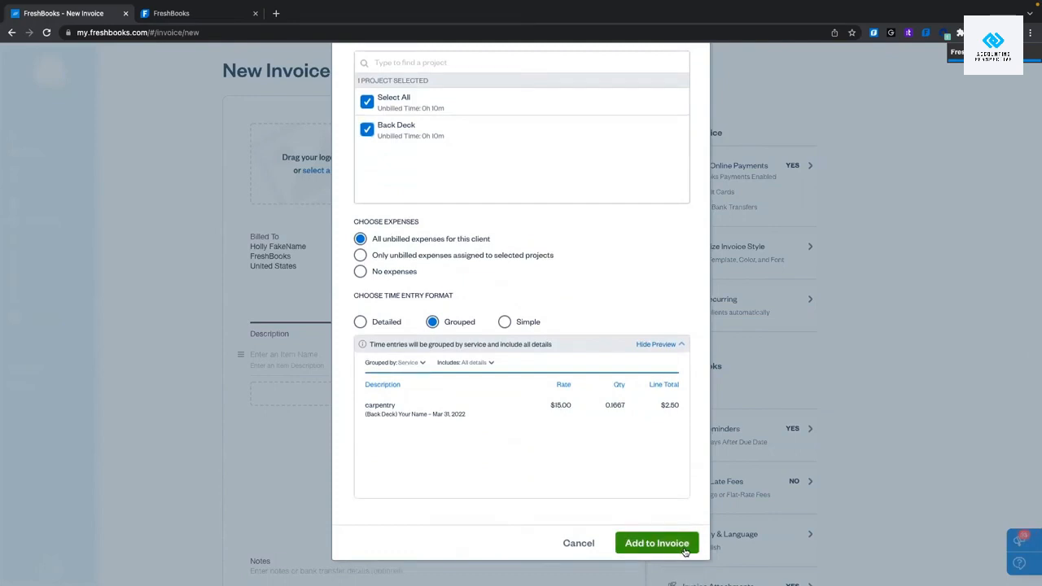
{"action": "scroll", "coordinate": [427, 382], "scroll_direction": "down", "scroll_amount": 2}
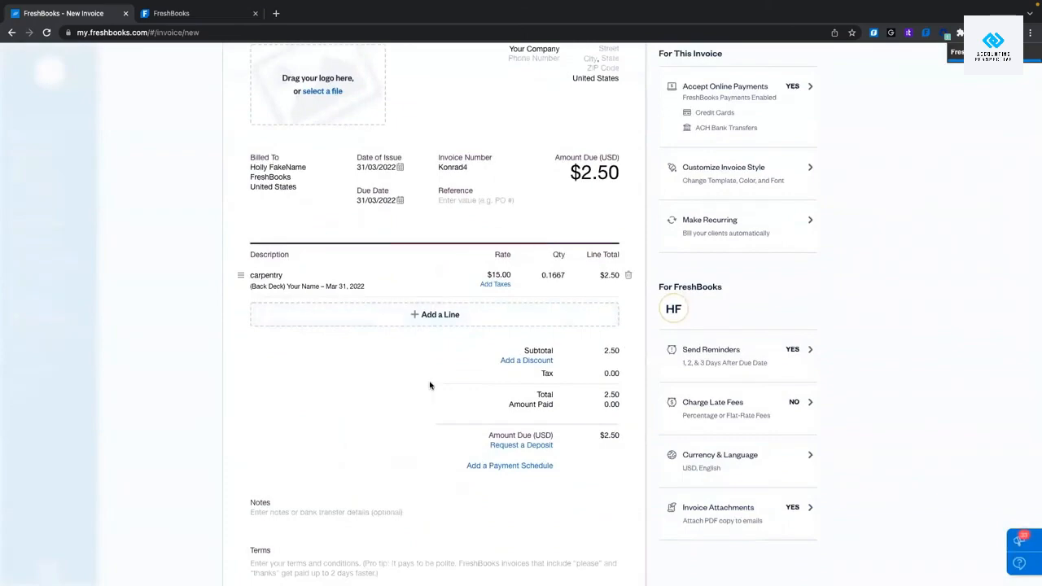
Delete the carpentry line item and convert invoice Konrad4 into a monthly recurring template.
{"action": "scroll", "coordinate": [430, 385], "scroll_direction": "down", "scroll_amount": 4}
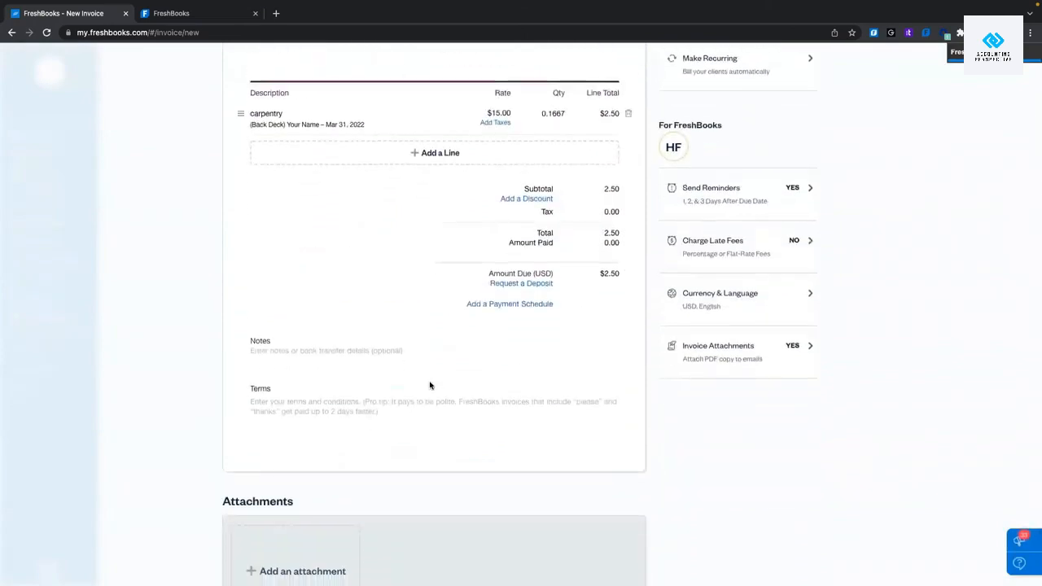
{"action": "scroll", "coordinate": [430, 385], "scroll_direction": "up", "scroll_amount": 6}
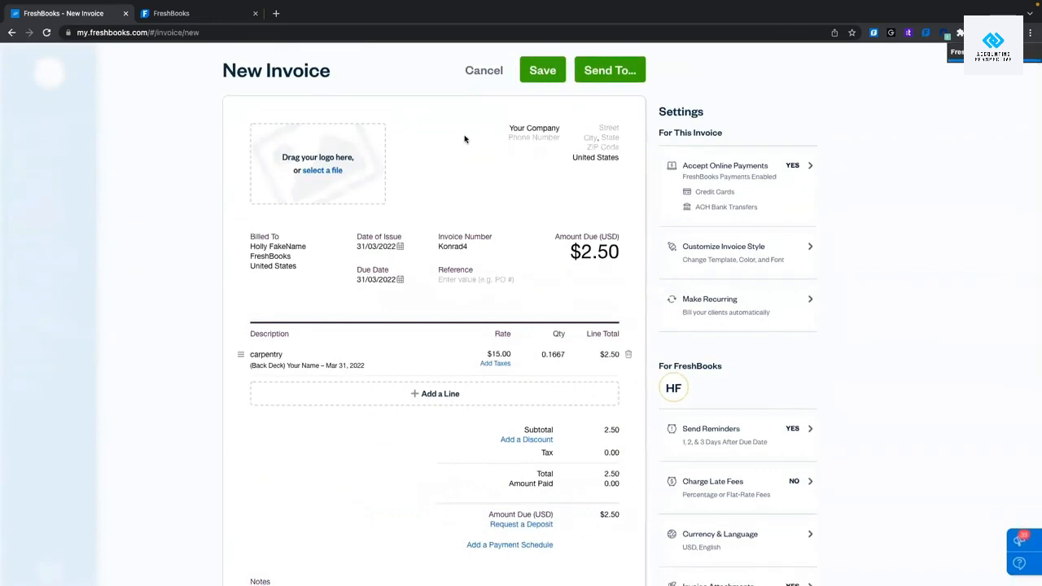
{"action": "scroll", "coordinate": [428, 300], "scroll_direction": "down", "scroll_amount": 2}
{"action": "scroll", "coordinate": [428, 301], "scroll_direction": "up", "scroll_amount": 1}
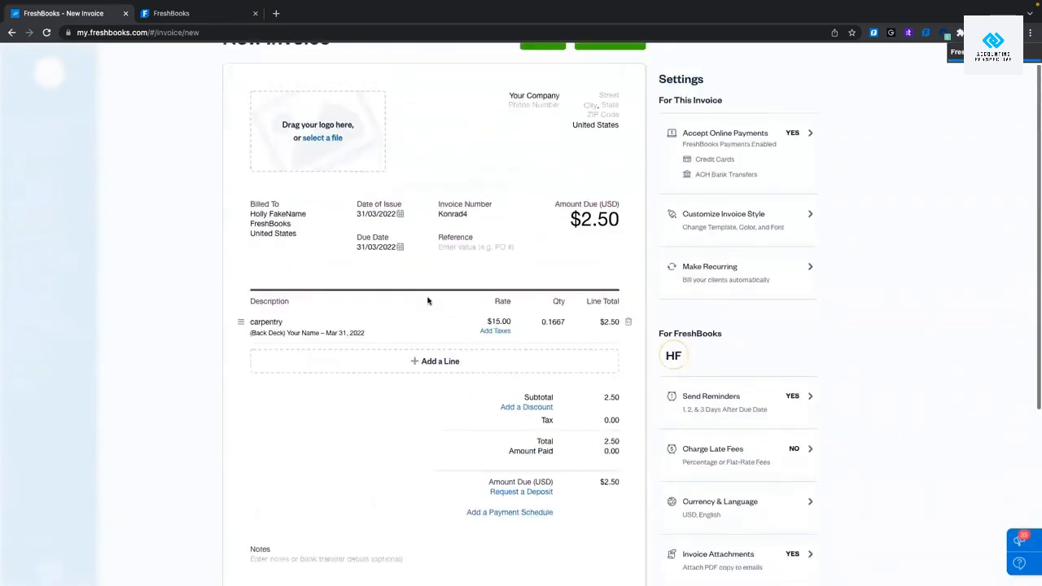
{"action": "left_click", "coordinate": [730, 279]}
{"action": "mouse_move", "coordinate": [762, 317]}
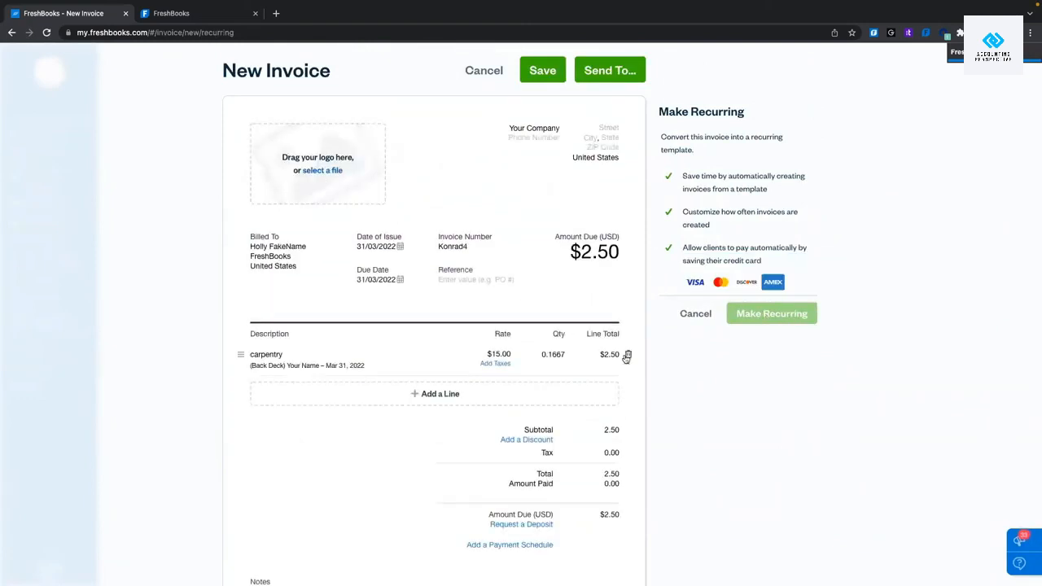
{"action": "left_click", "coordinate": [626, 355]}
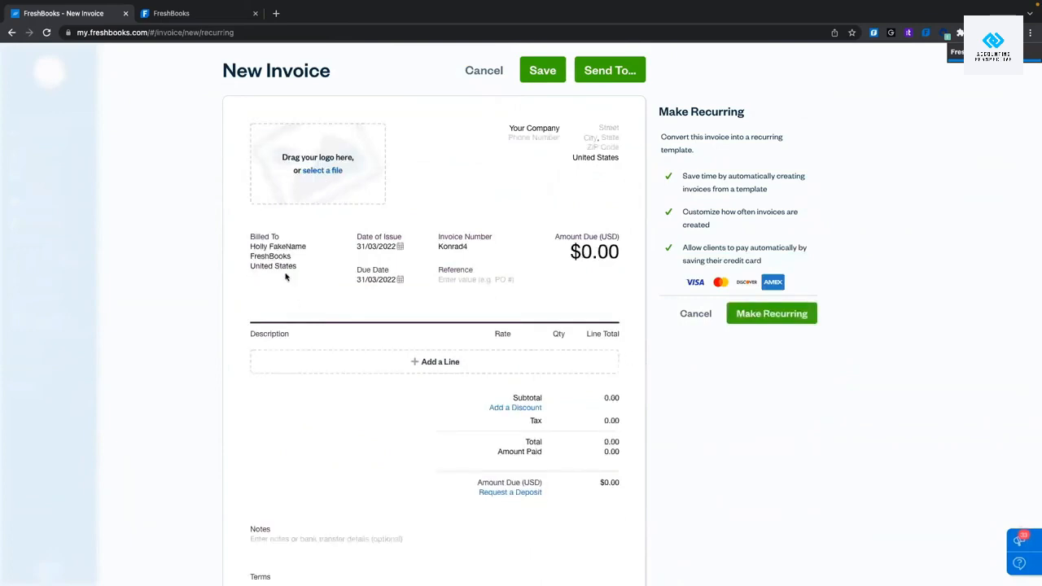
{"action": "left_click", "coordinate": [764, 315]}
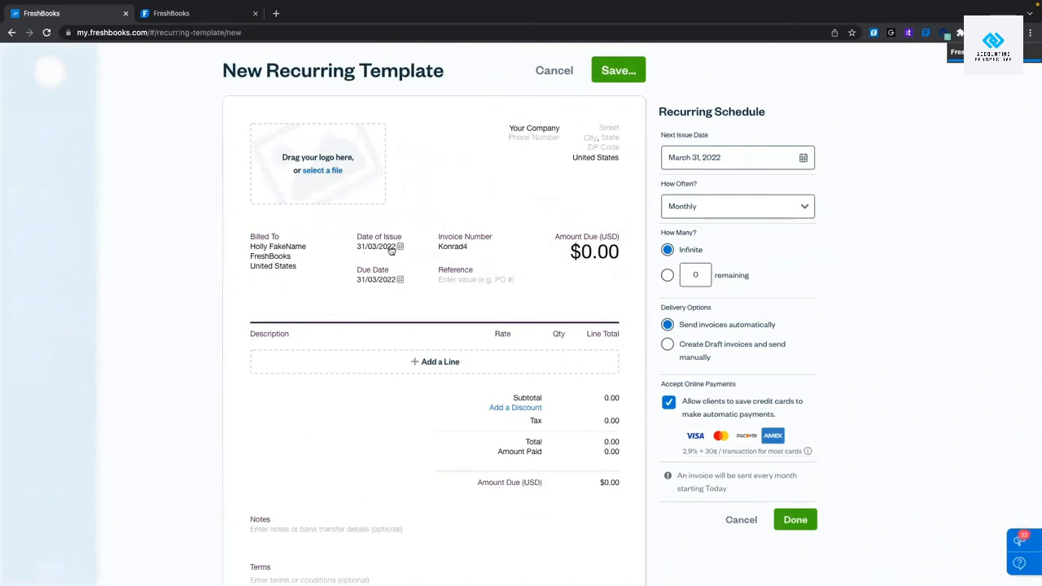
Add a template line importing all unbilled time and expenses, grouped by service, with no taxes.
{"action": "left_click", "coordinate": [422, 362]}
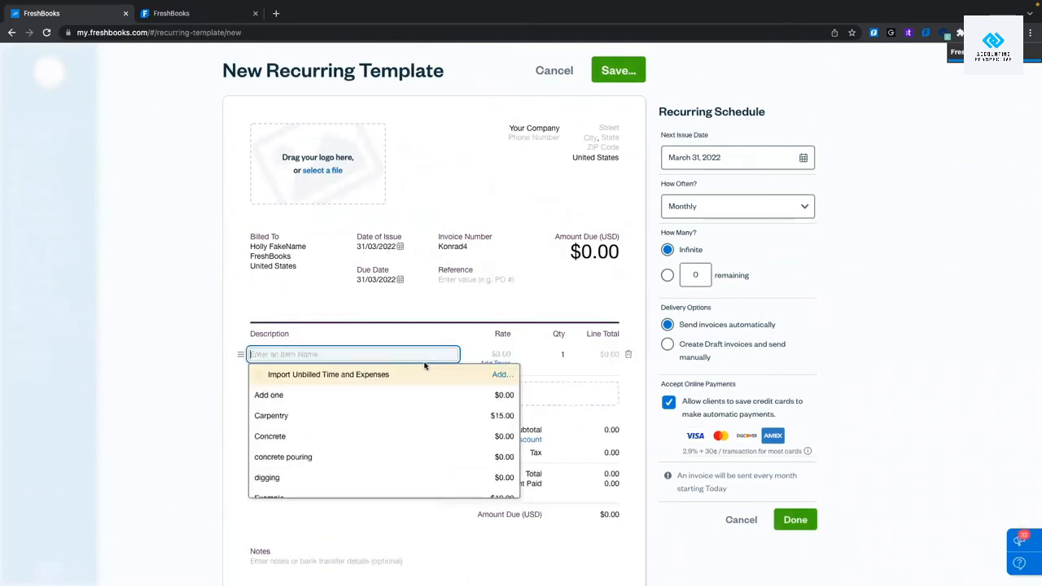
{"action": "left_click", "coordinate": [342, 377]}
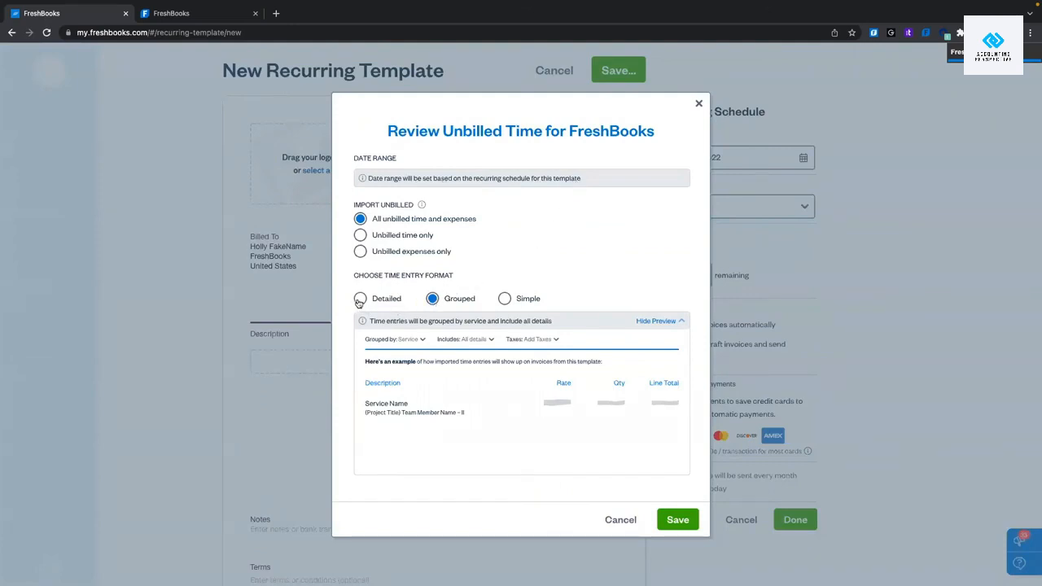
{"action": "left_click", "coordinate": [412, 339]}
{"action": "left_click", "coordinate": [413, 342]}
{"action": "left_click", "coordinate": [472, 342]}
{"action": "left_click", "coordinate": [472, 341]}
{"action": "left_click", "coordinate": [522, 341]}
{"action": "left_click", "coordinate": [531, 339]}
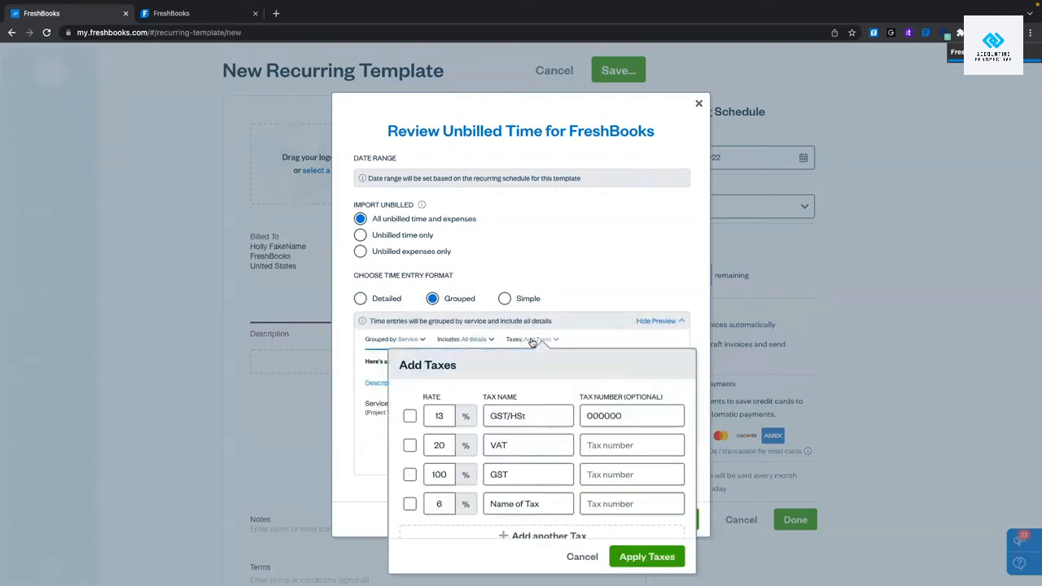
{"action": "left_click", "coordinate": [530, 340]}
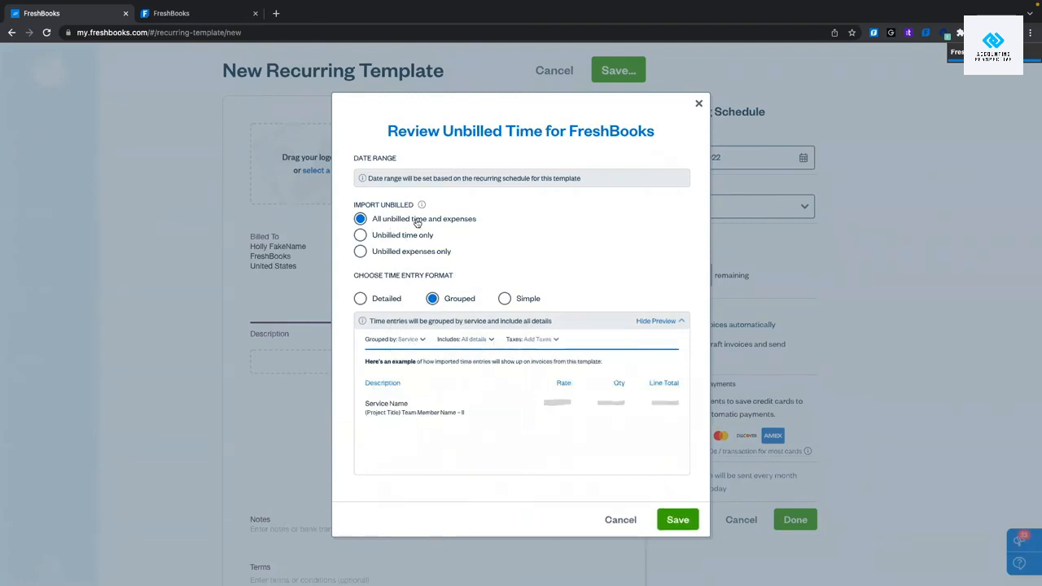
{"action": "left_click", "coordinate": [676, 519]}
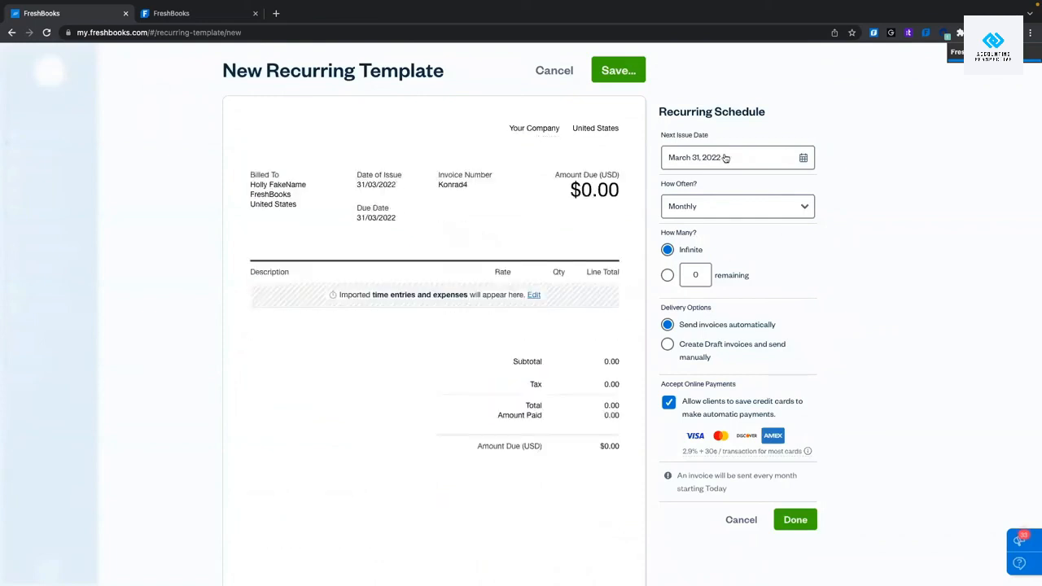
{"action": "left_click", "coordinate": [803, 158]}
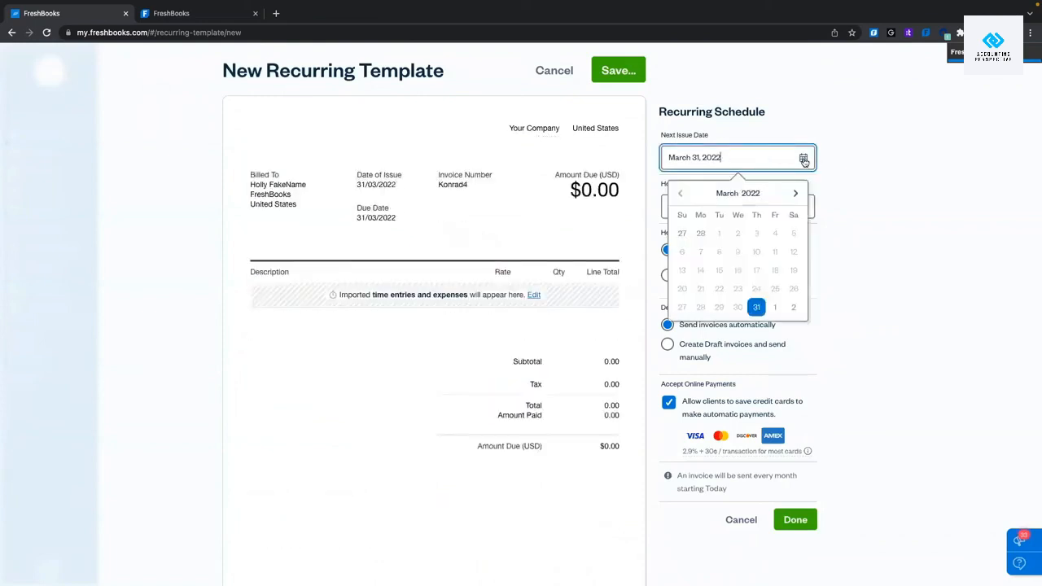
{"action": "left_click", "coordinate": [846, 165]}
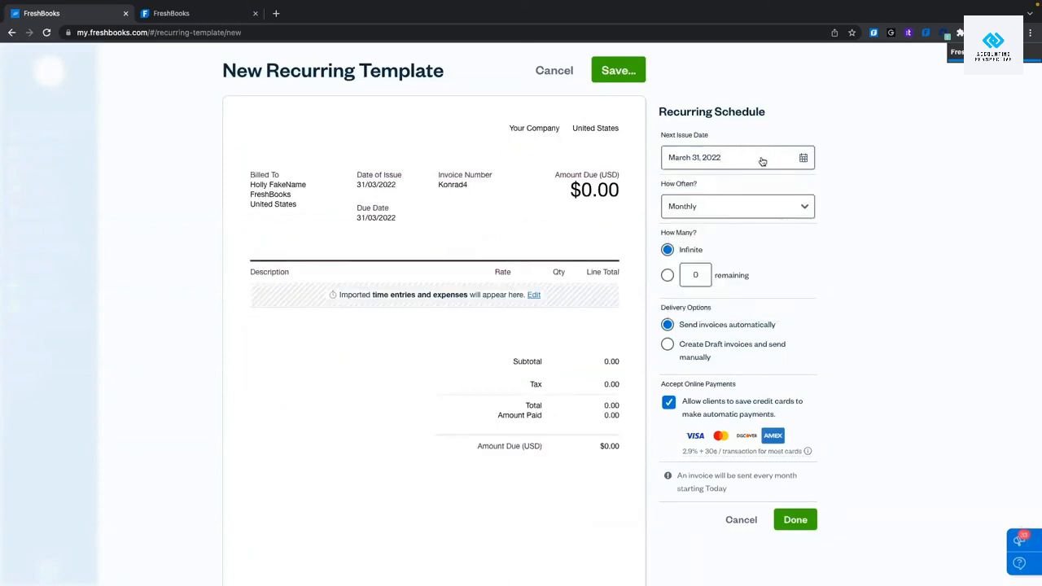
{"action": "left_click", "coordinate": [736, 209]}
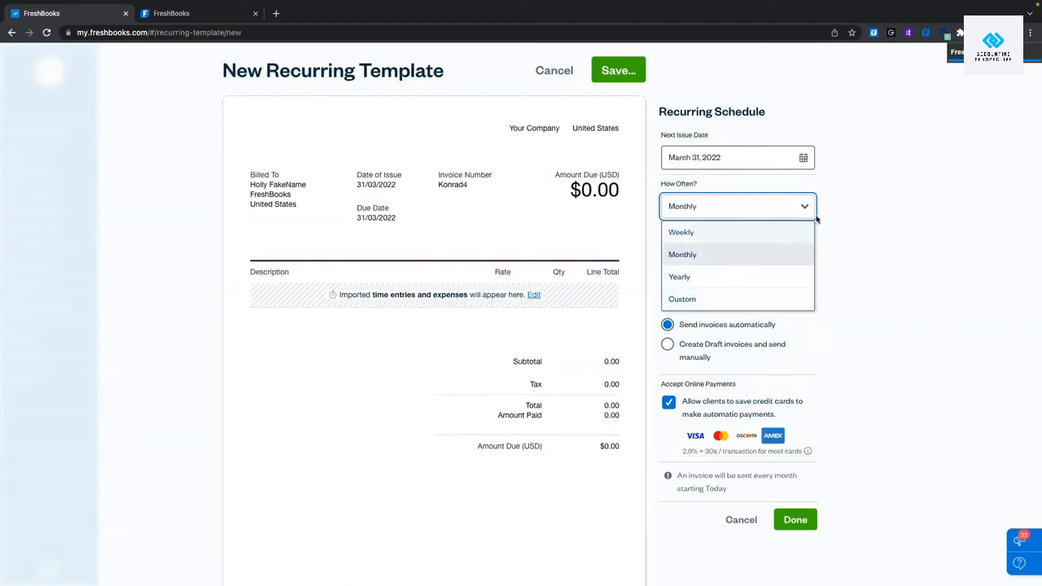
{"action": "left_click", "coordinate": [887, 212]}
{"action": "scroll", "coordinate": [795, 226], "scroll_direction": "down", "scroll_amount": 1}
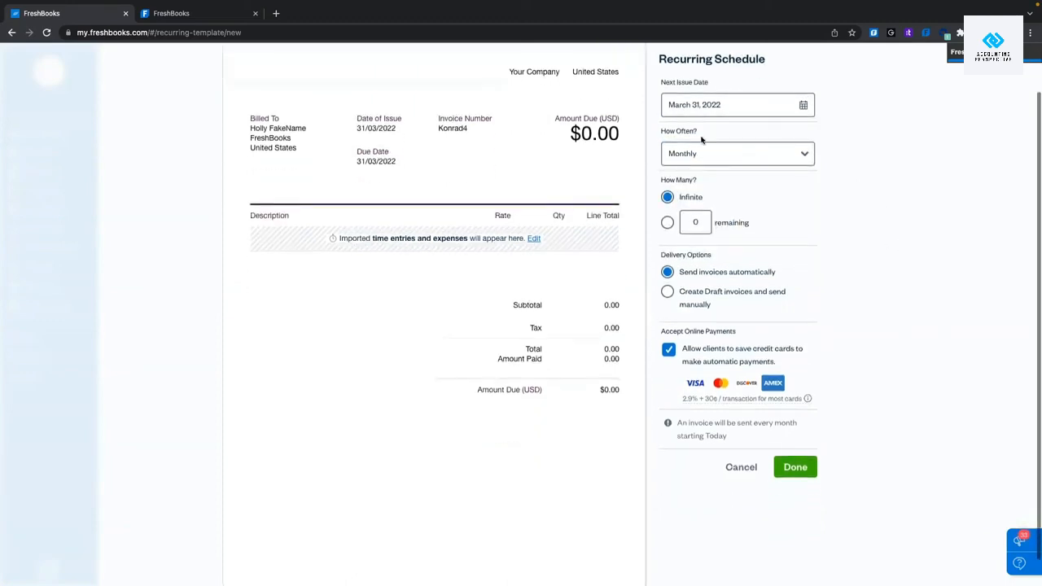
{"action": "left_click", "coordinate": [668, 222]}
{"action": "left_click", "coordinate": [696, 221]}
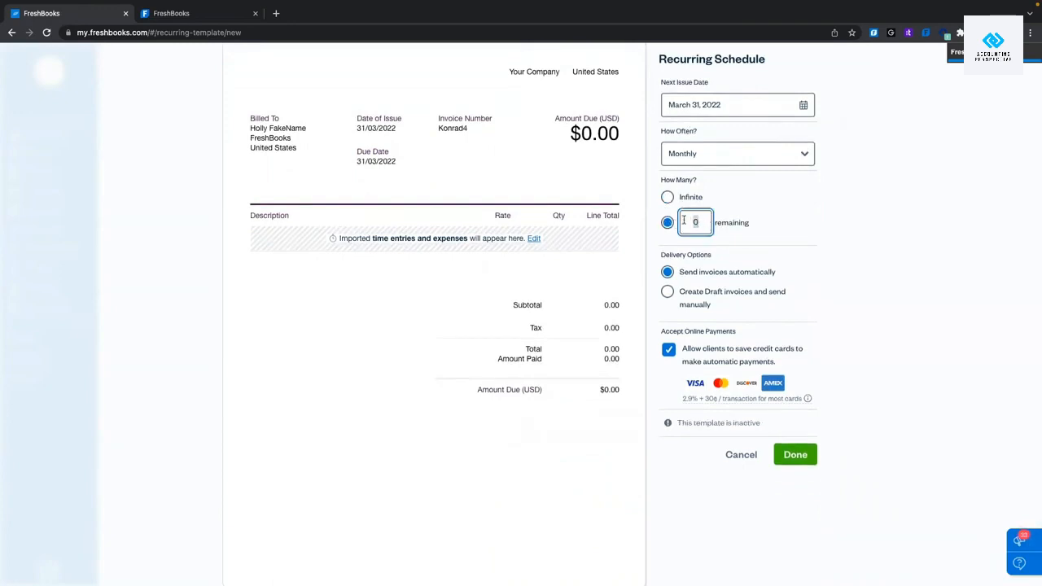
{"action": "left_click", "coordinate": [667, 197]}
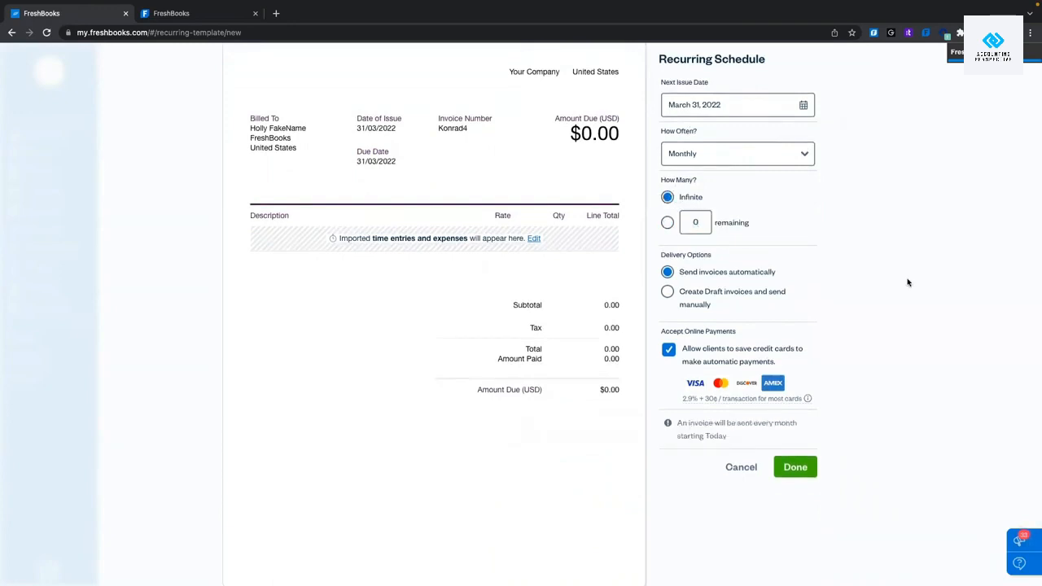
{"action": "scroll", "coordinate": [904, 279], "scroll_direction": "down", "scroll_amount": 1}
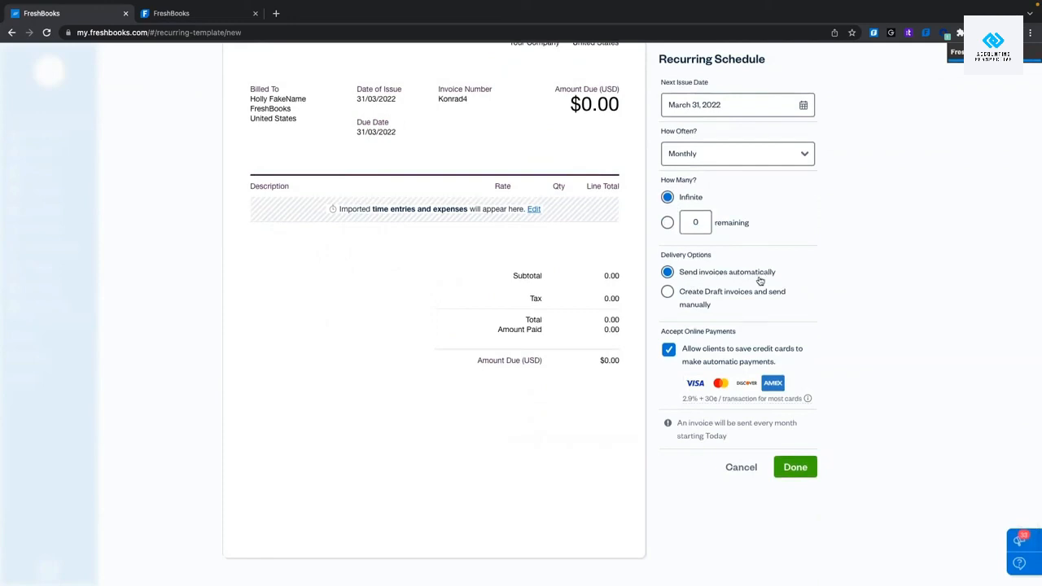
{"action": "left_click", "coordinate": [667, 291]}
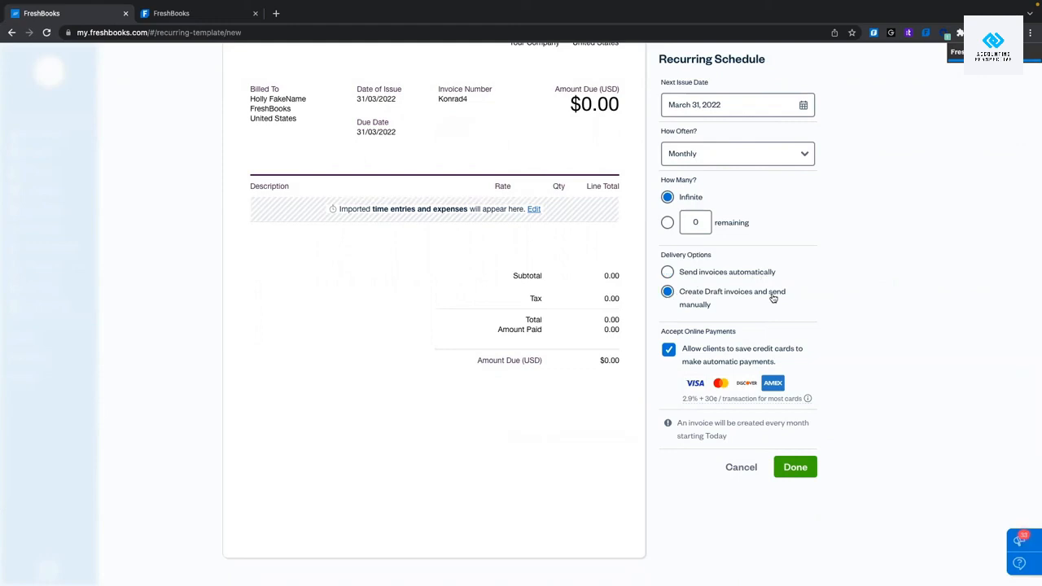
{"action": "left_click", "coordinate": [667, 272]}
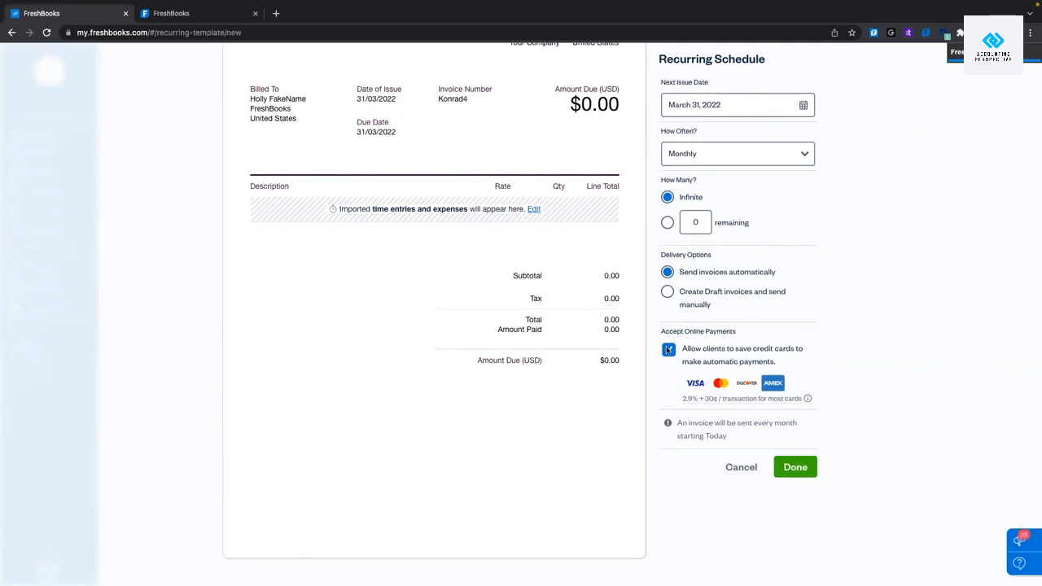
{"action": "left_click", "coordinate": [668, 350]}
{"action": "left_click", "coordinate": [668, 350]}
{"action": "scroll", "coordinate": [661, 271], "scroll_direction": "up", "scroll_amount": 1}
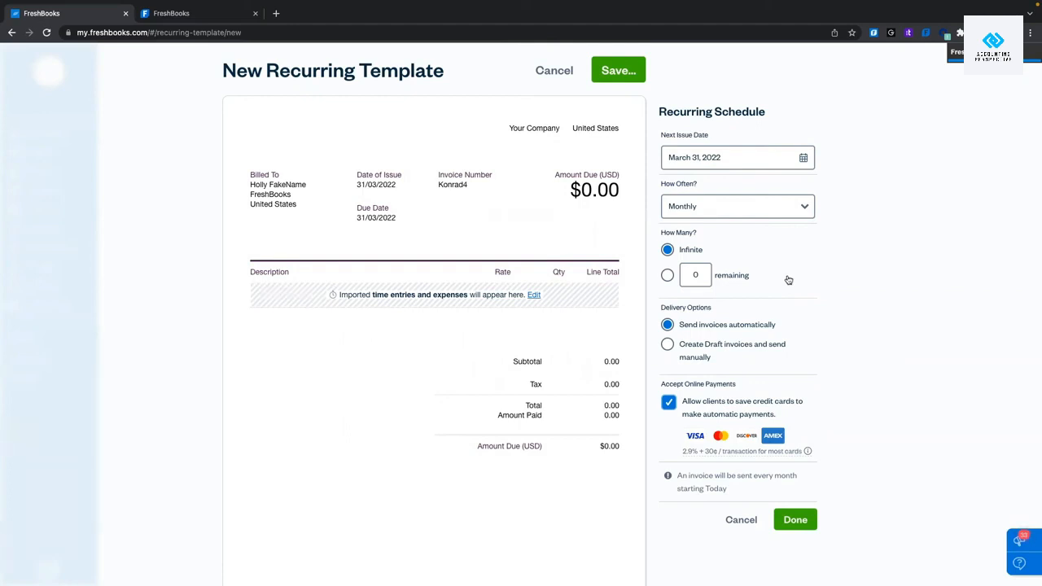
Confirm the monthly schedule and save the template so the first invoice sends today.
{"action": "left_click", "coordinate": [811, 523]}
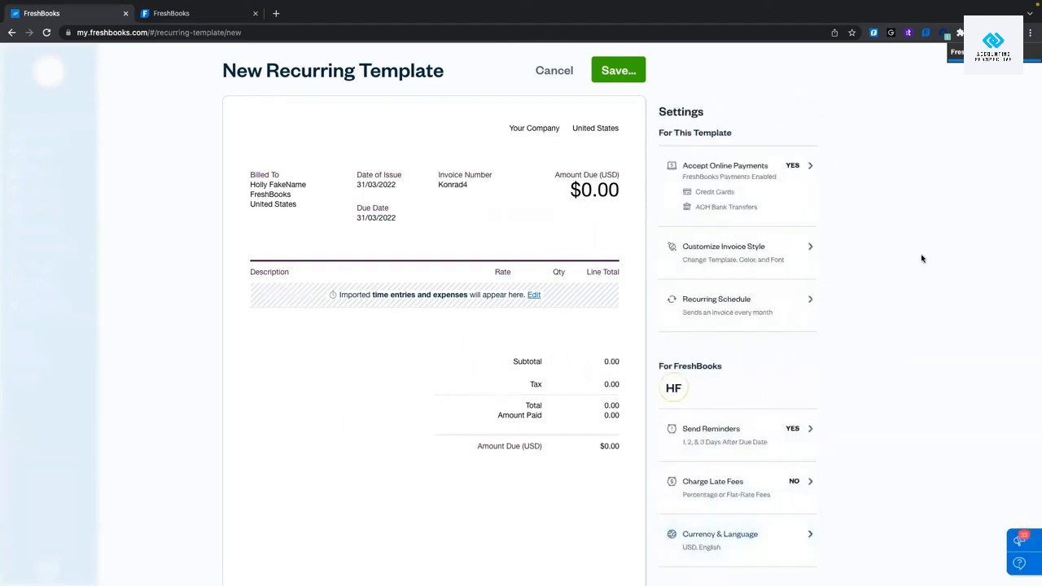
{"action": "scroll", "coordinate": [923, 257], "scroll_direction": "down", "scroll_amount": 1}
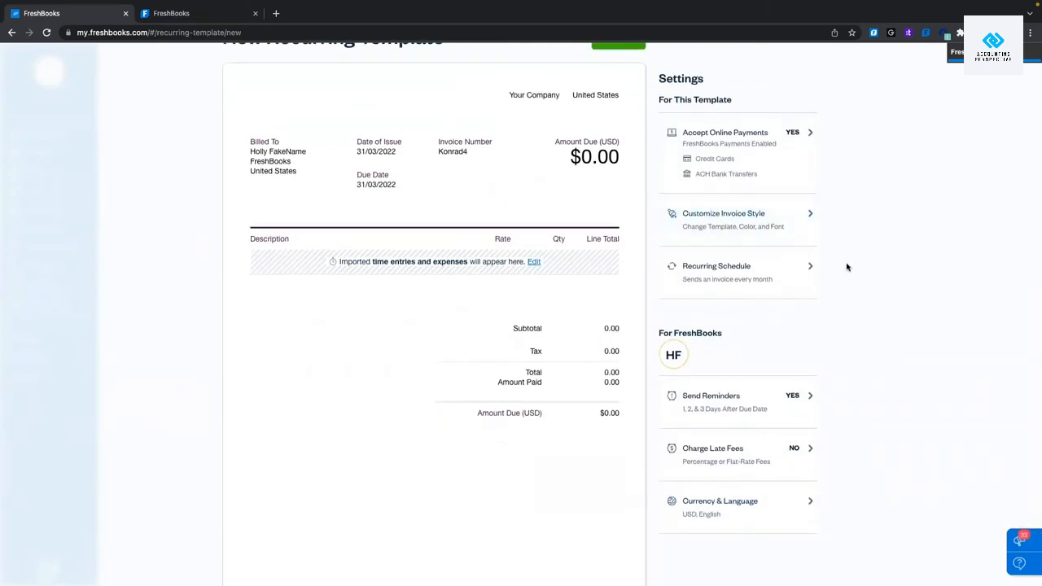
{"action": "left_click", "coordinate": [717, 280]}
{"action": "left_click", "coordinate": [801, 492]}
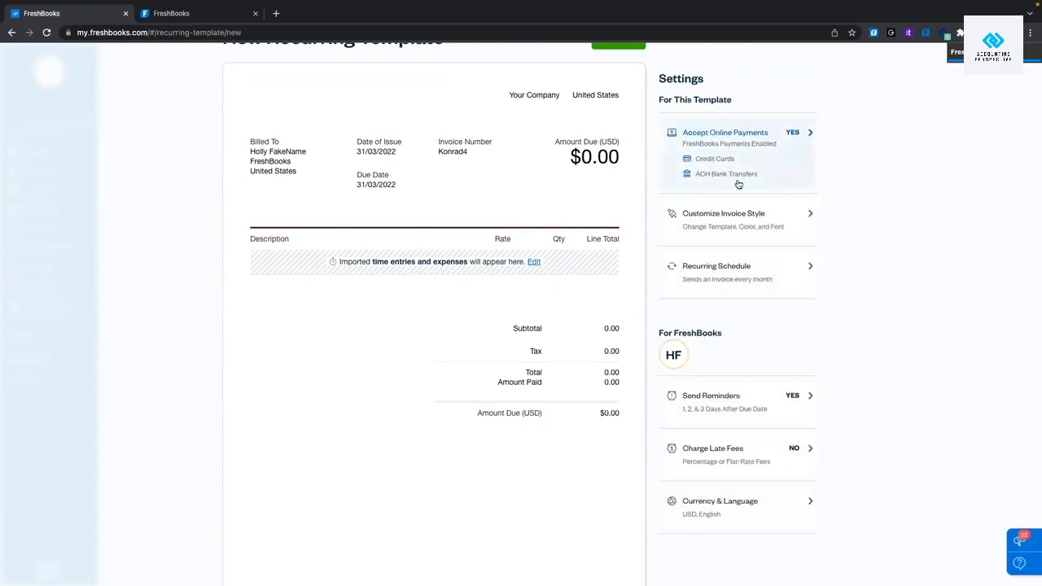
{"action": "scroll", "coordinate": [738, 184], "scroll_direction": "down", "scroll_amount": 2}
{"action": "mouse_move", "coordinate": [564, 477]}
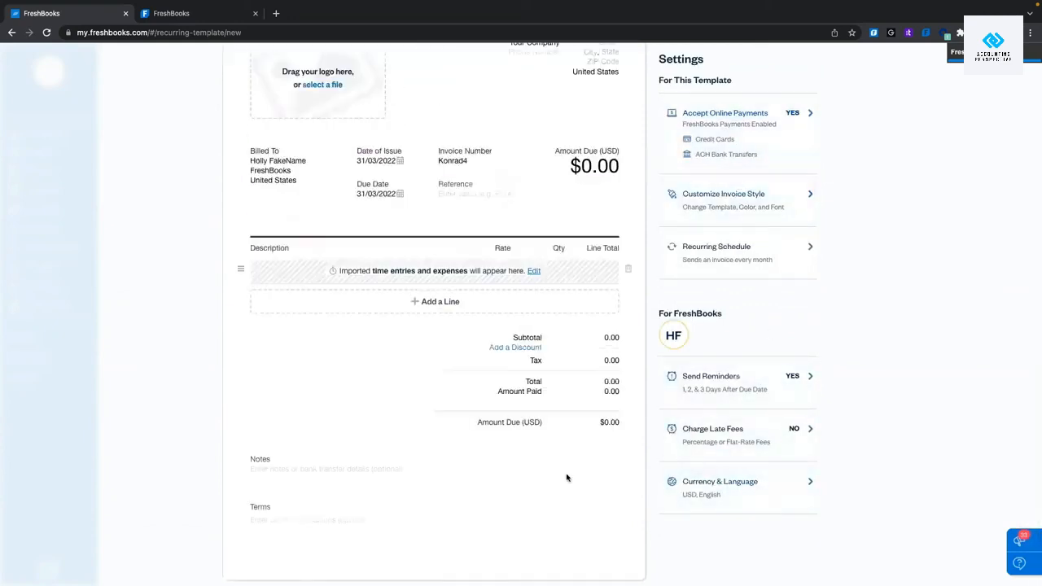
{"action": "scroll", "coordinate": [453, 442], "scroll_direction": "up", "scroll_amount": 2}
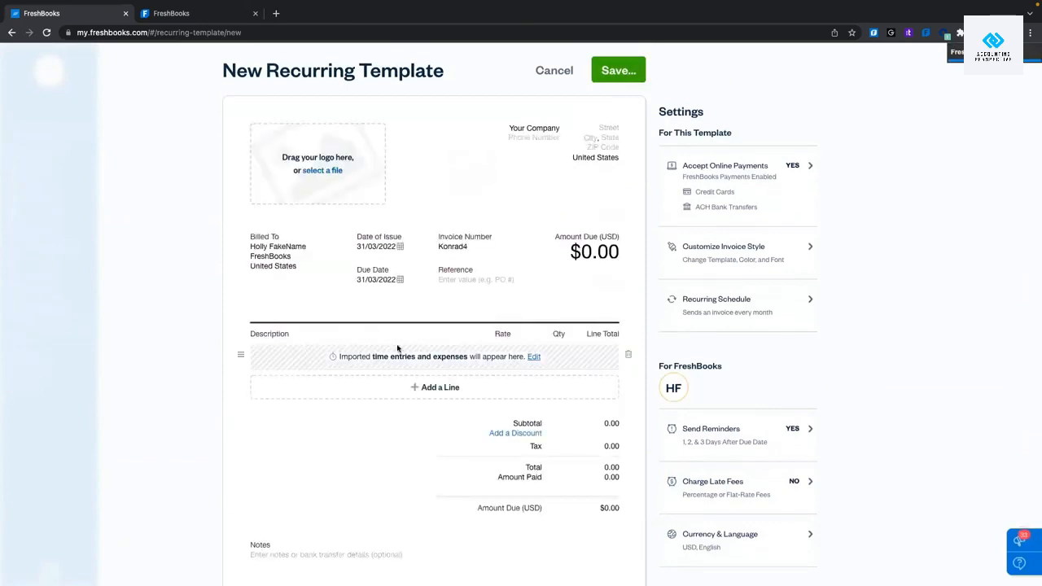
{"action": "left_click", "coordinate": [628, 73]}
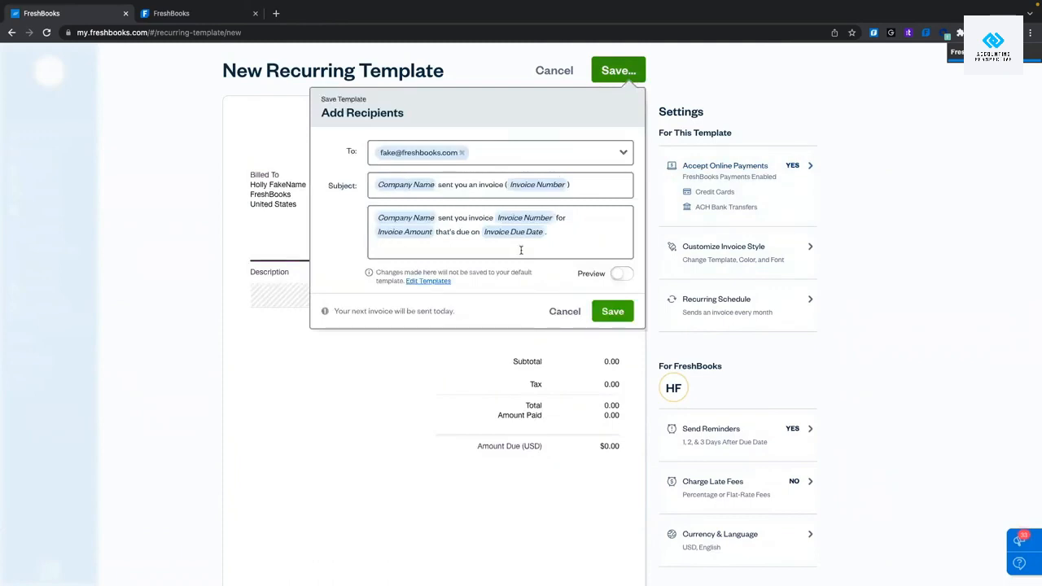
{"action": "left_click", "coordinate": [626, 316]}
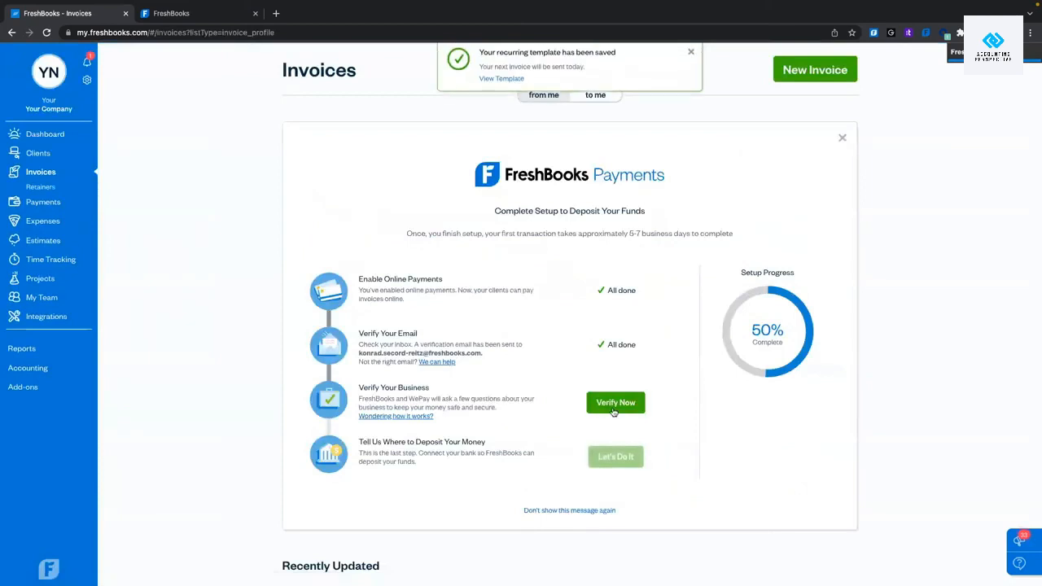
Start a new invoice and discard it without saving.
{"action": "scroll", "coordinate": [614, 412], "scroll_direction": "down", "scroll_amount": 5}
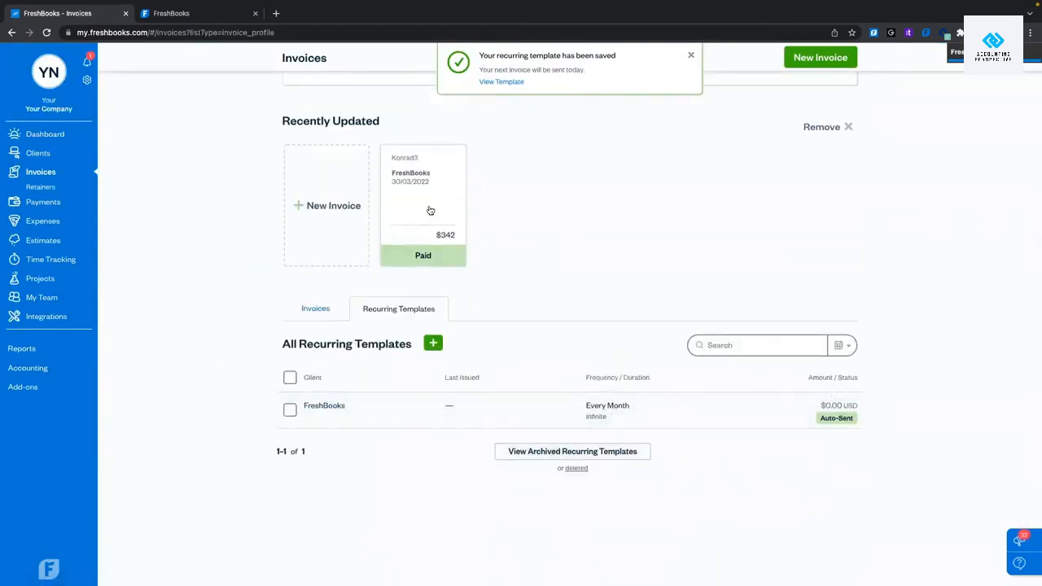
{"action": "left_click", "coordinate": [353, 221]}
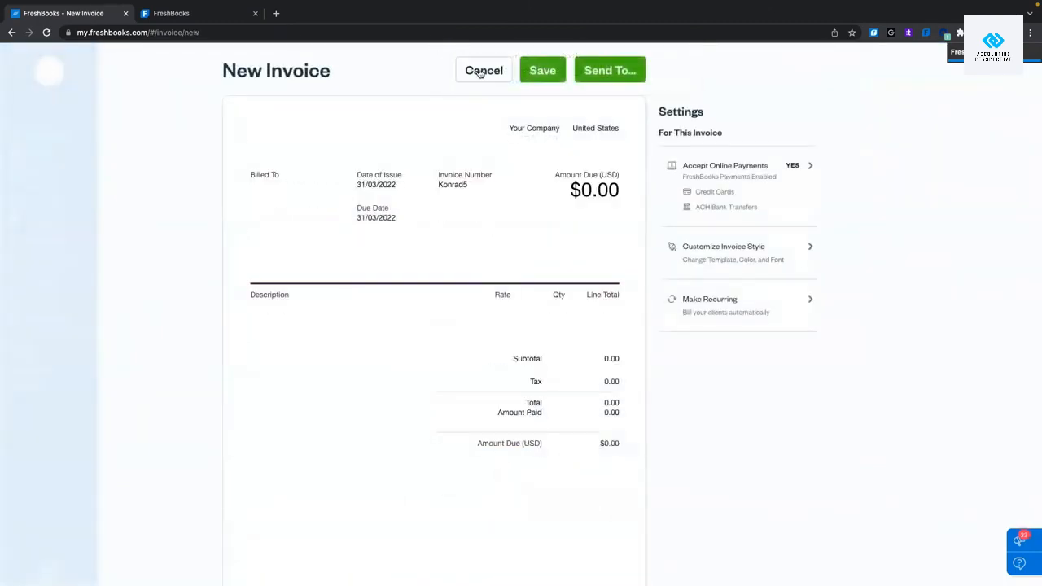
{"action": "left_click", "coordinate": [479, 71]}
{"action": "left_click", "coordinate": [627, 308]}
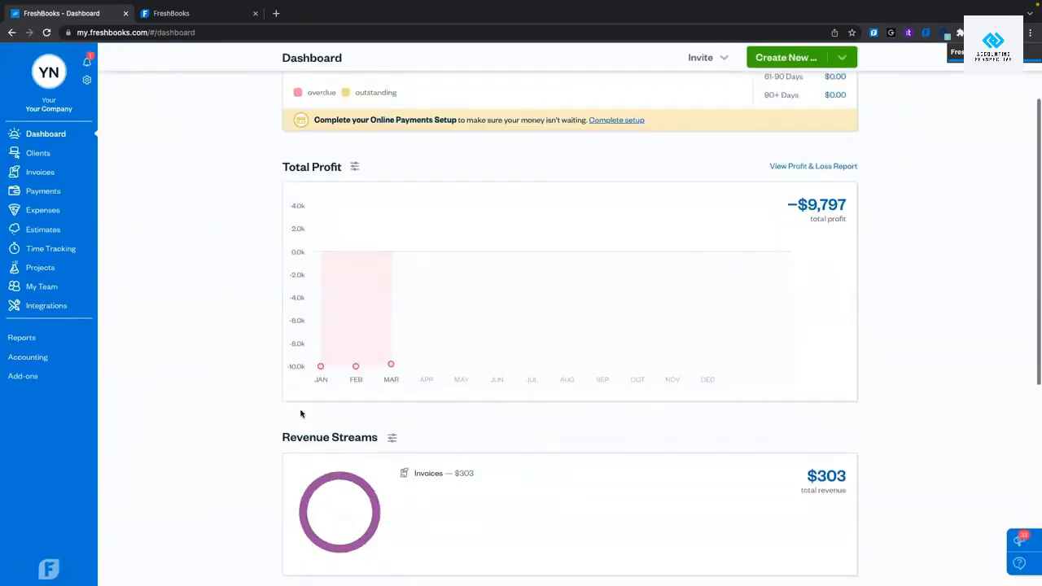
Open the sent $2.55 carpentry invoice Konrad4 from the full Invoices list.
{"action": "left_click", "coordinate": [41, 173]}
{"action": "scroll", "coordinate": [246, 298], "scroll_direction": "down", "scroll_amount": 5}
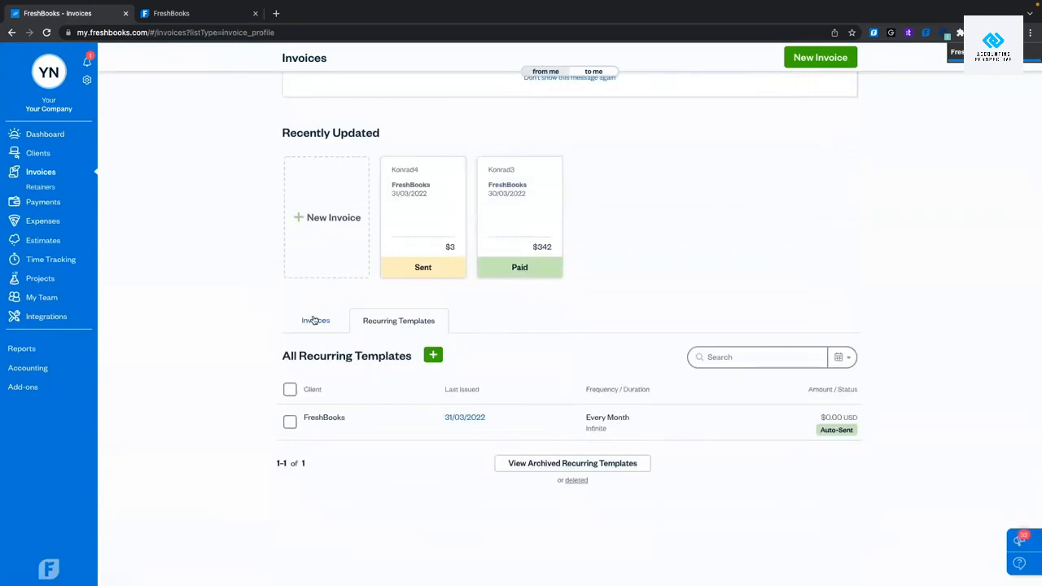
{"action": "left_click", "coordinate": [312, 320]}
{"action": "scroll", "coordinate": [232, 414], "scroll_direction": "down", "scroll_amount": 3}
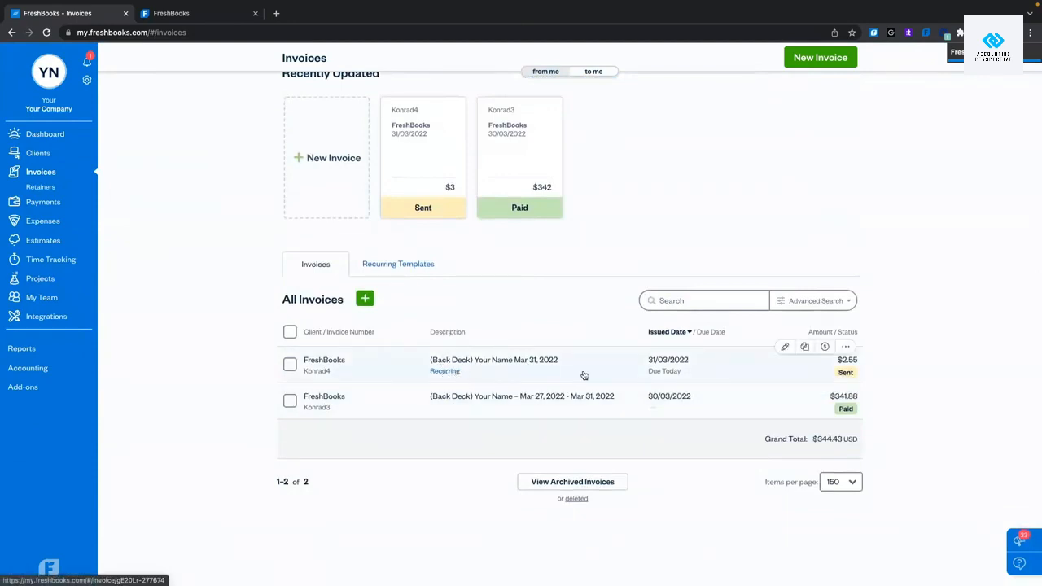
{"action": "mouse_move", "coordinate": [319, 376]}
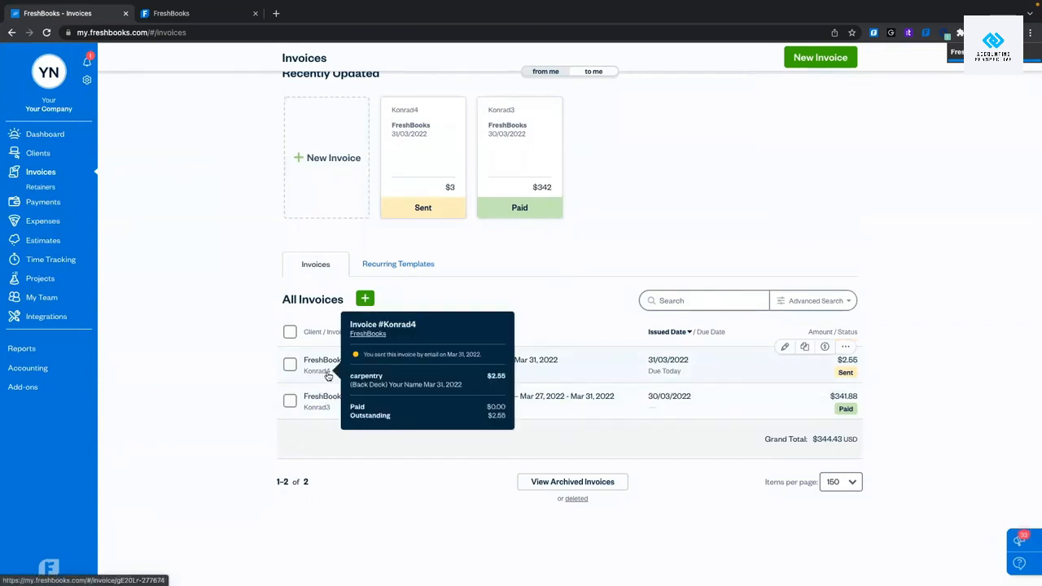
{"action": "mouse_move", "coordinate": [329, 410]}
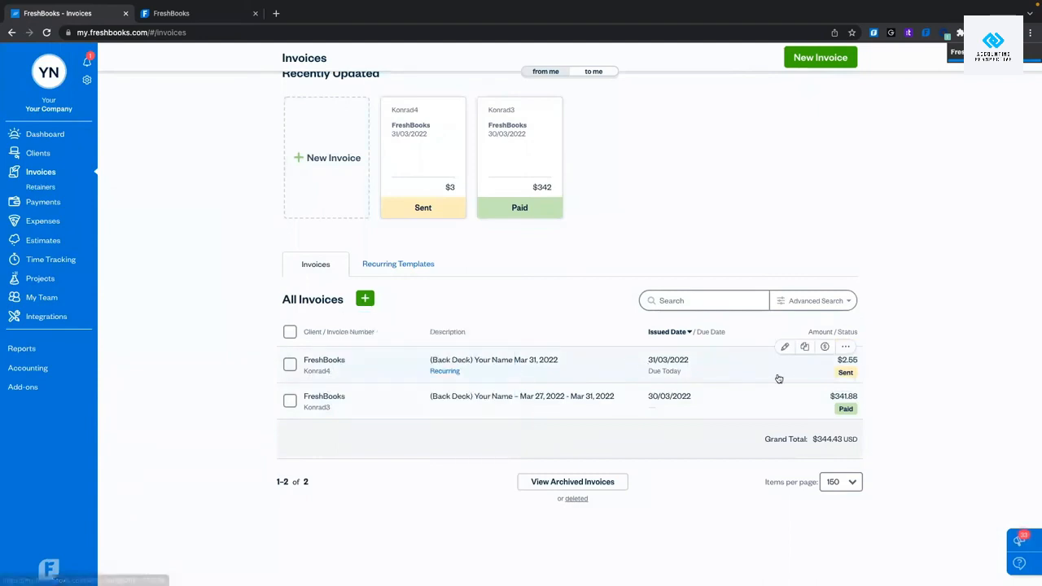
{"action": "left_click", "coordinate": [614, 375]}
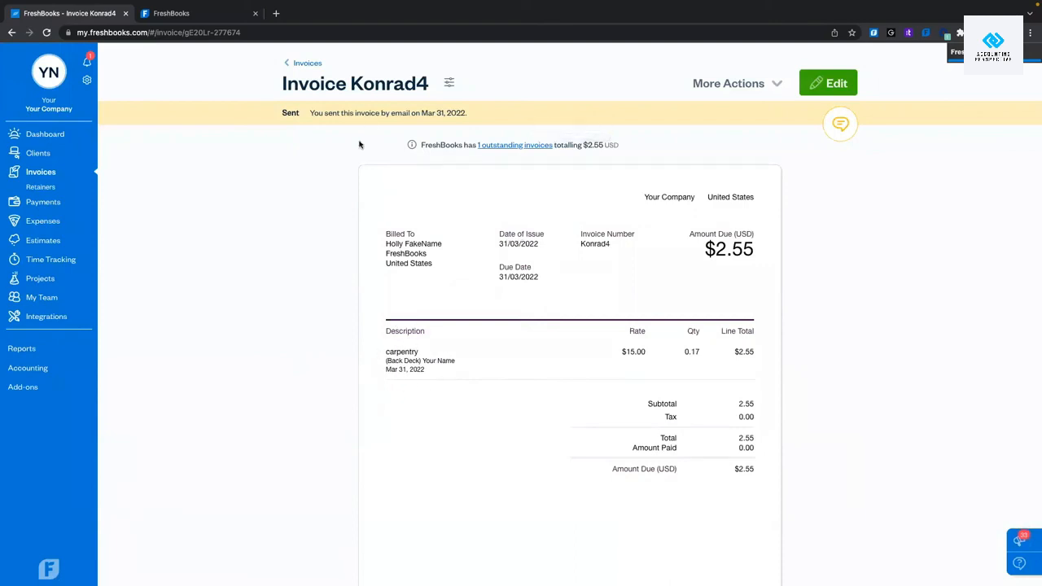
Go back from invoice Konrad4 to the Invoices list.
{"action": "scroll", "coordinate": [516, 344], "scroll_direction": "down", "scroll_amount": 3}
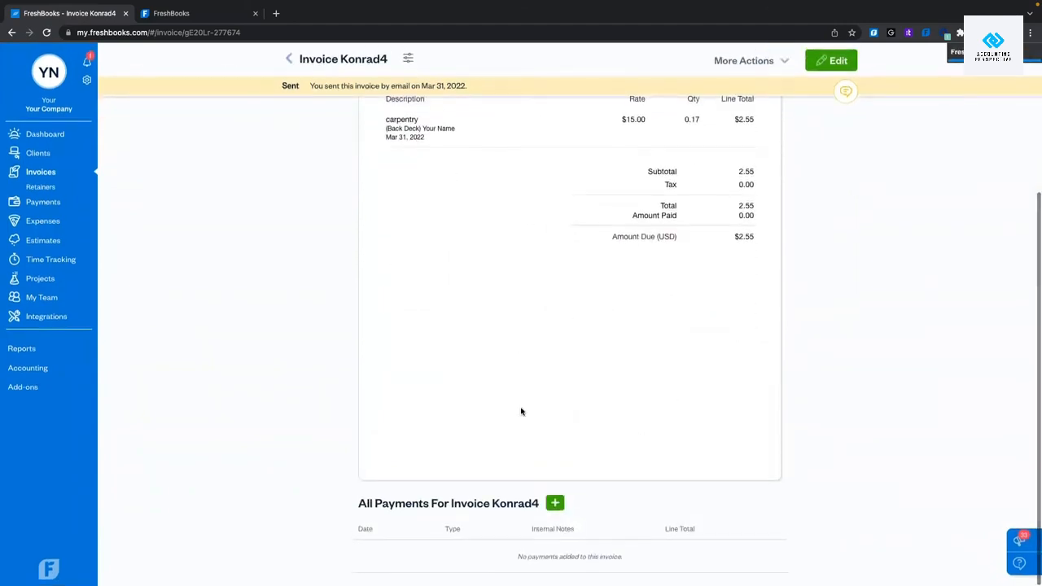
{"action": "scroll", "coordinate": [554, 505], "scroll_direction": "up", "scroll_amount": 3}
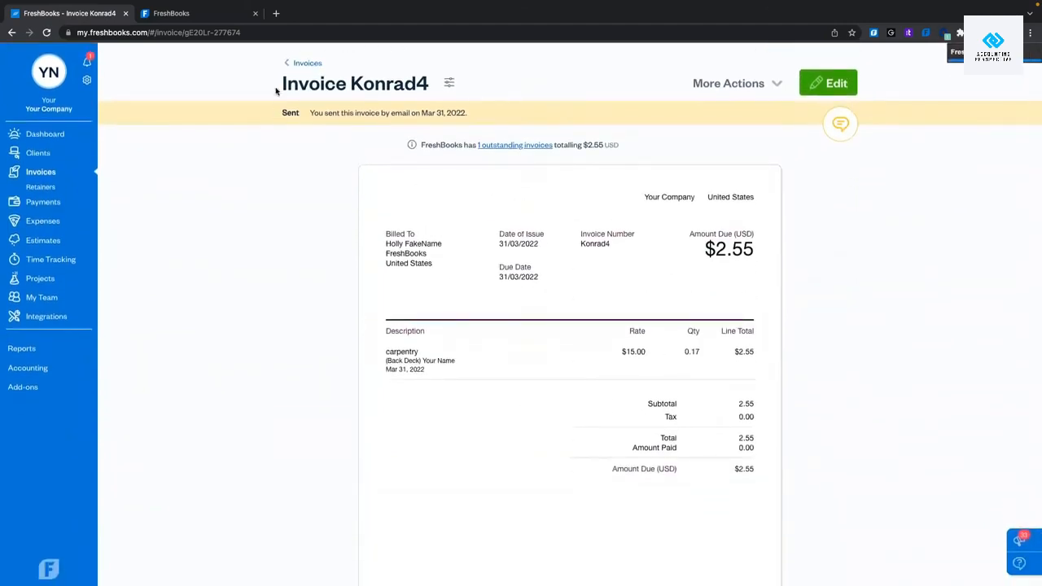
{"action": "left_click", "coordinate": [291, 65]}
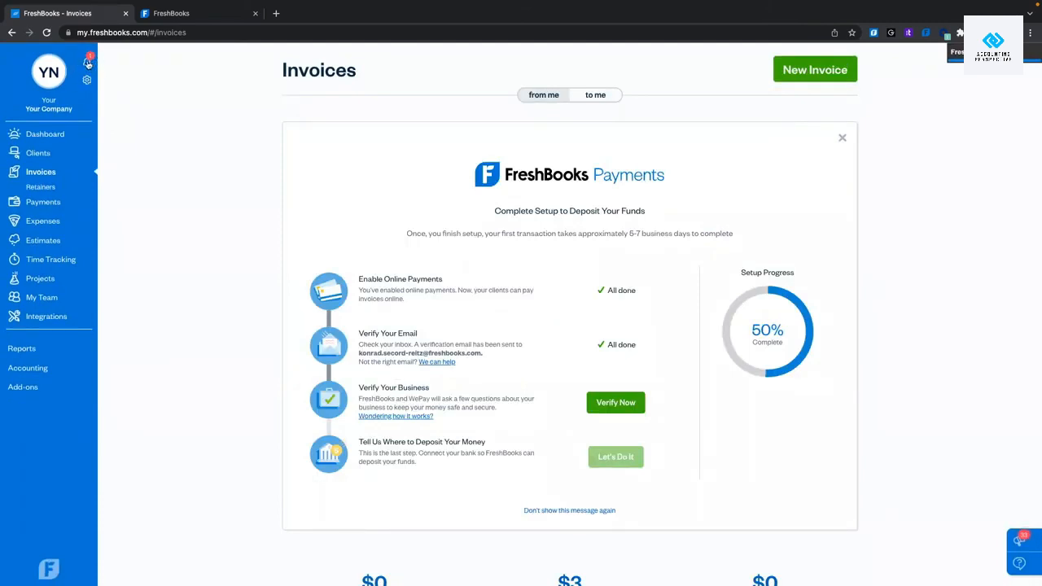
Dismiss the 'Get the mobile app' notice in the notifications panel.
{"action": "left_click", "coordinate": [88, 64]}
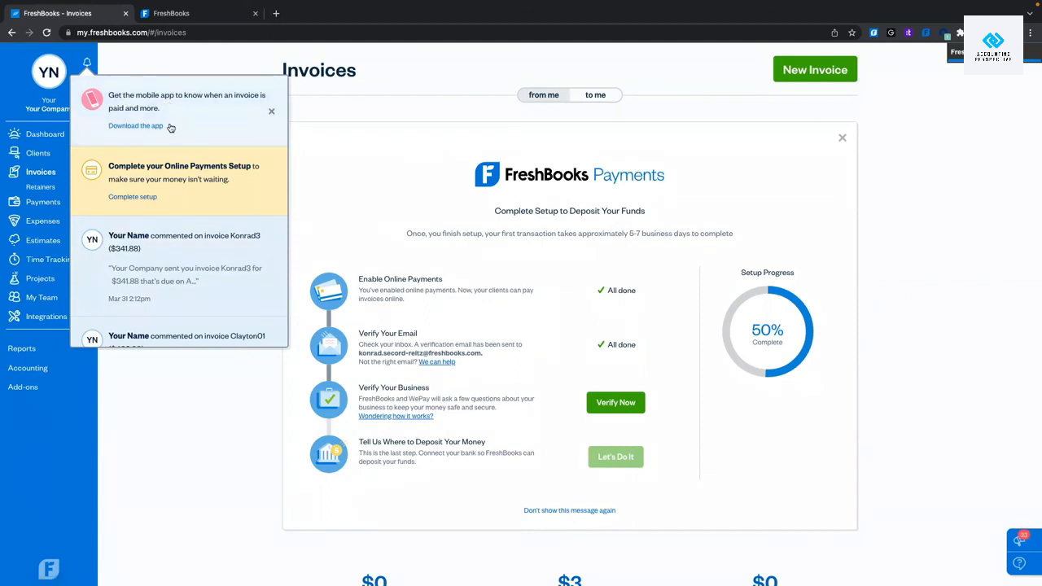
{"action": "left_click", "coordinate": [271, 112]}
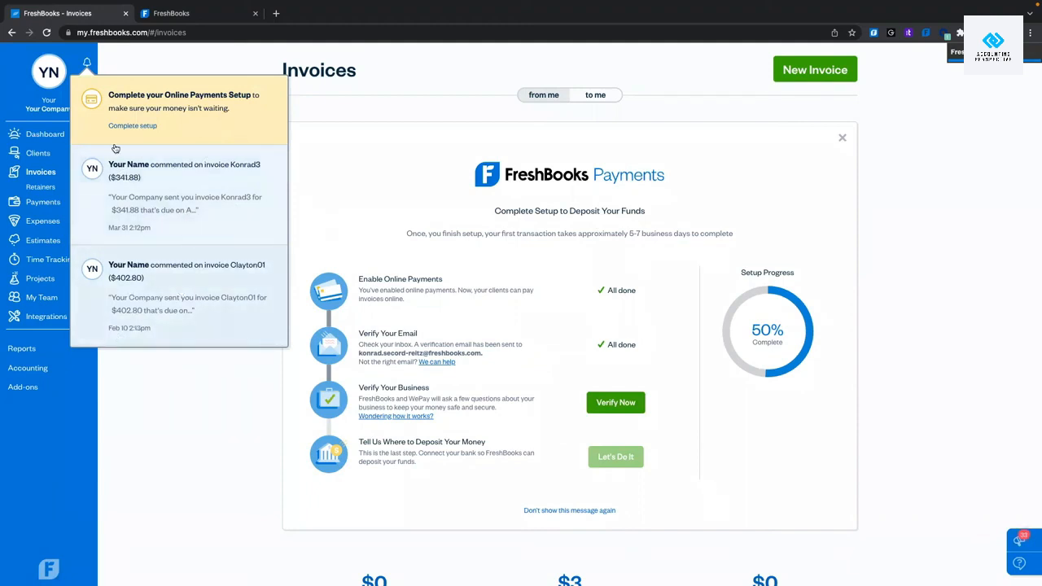
{"action": "left_click", "coordinate": [87, 63]}
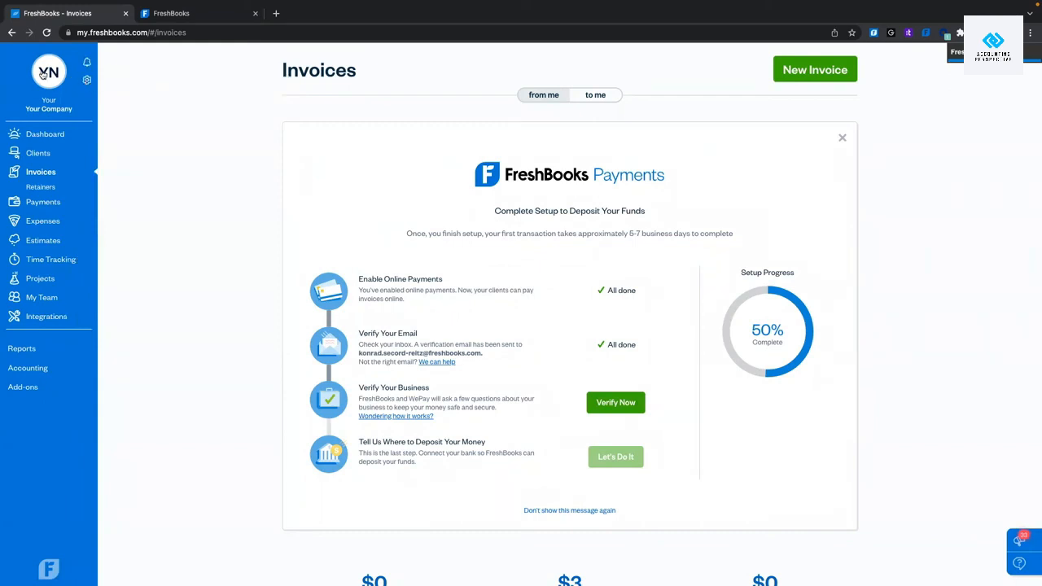
Open Settings and review the My Company, Logo & Theme, and Email Notifications tabs.
{"action": "left_click", "coordinate": [85, 80]}
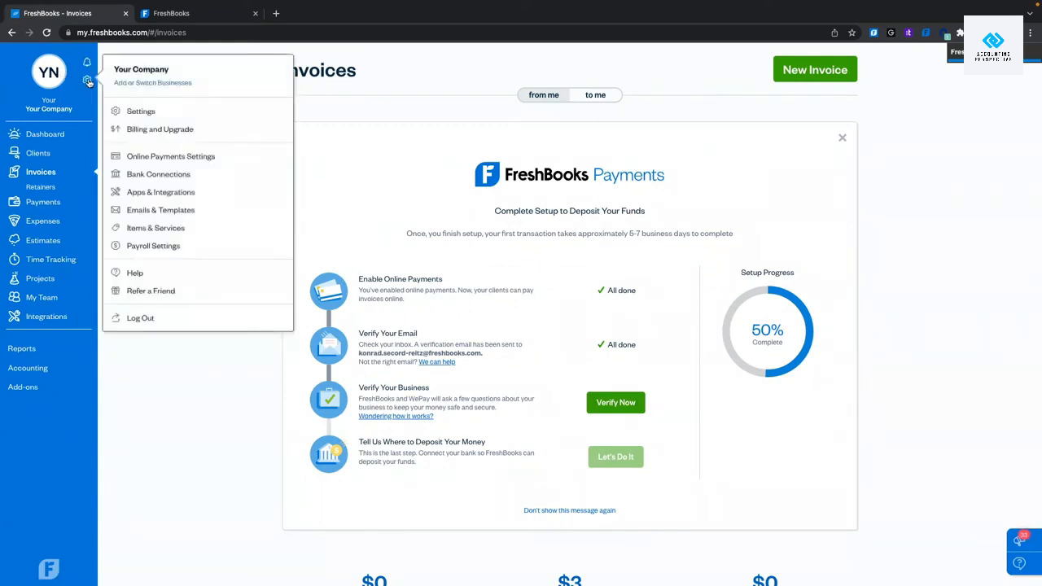
{"action": "left_click", "coordinate": [140, 113]}
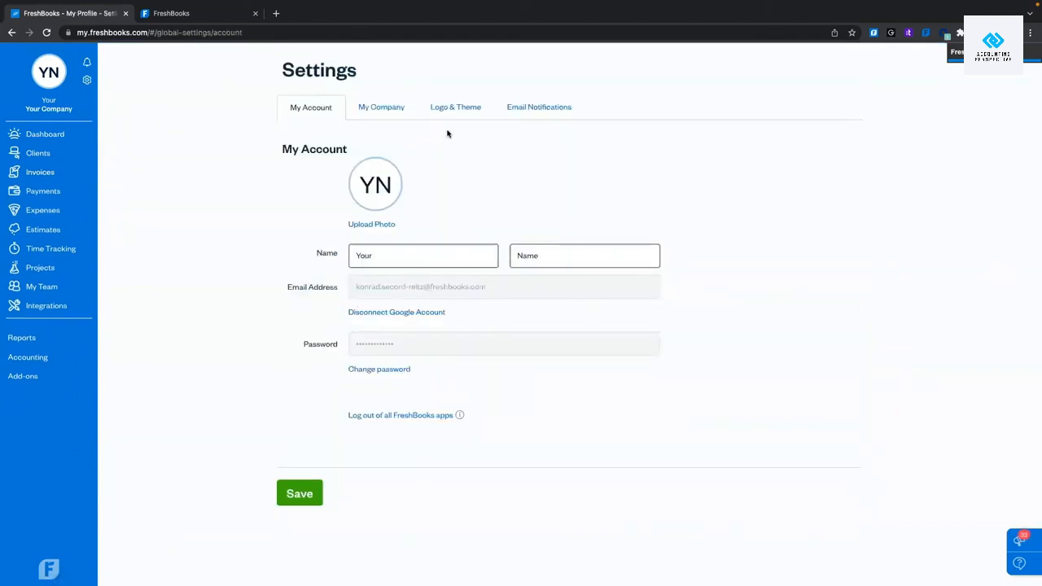
{"action": "left_click", "coordinate": [389, 108]}
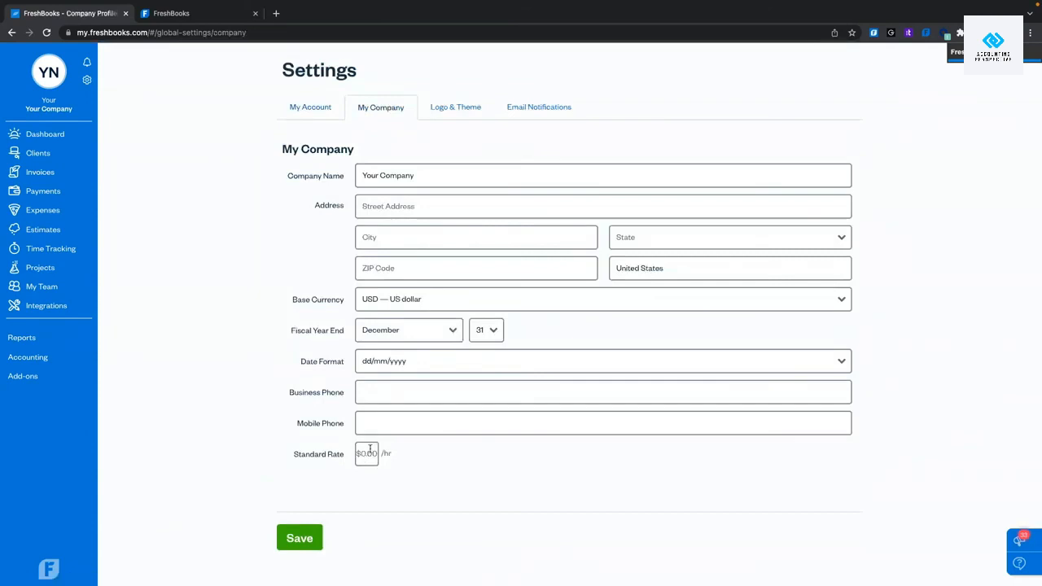
{"action": "left_click", "coordinate": [447, 109]}
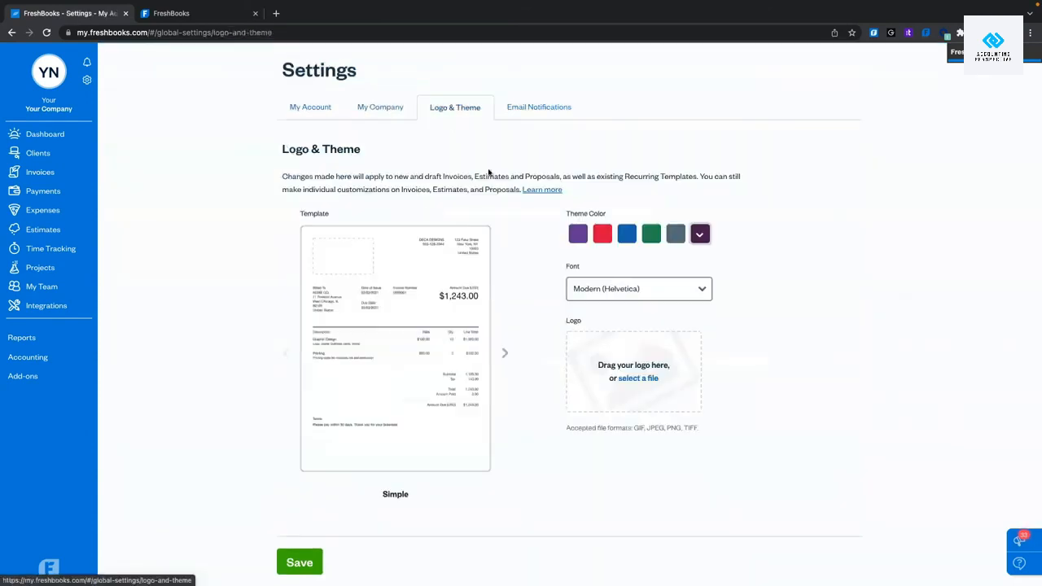
{"action": "left_click", "coordinate": [529, 109]}
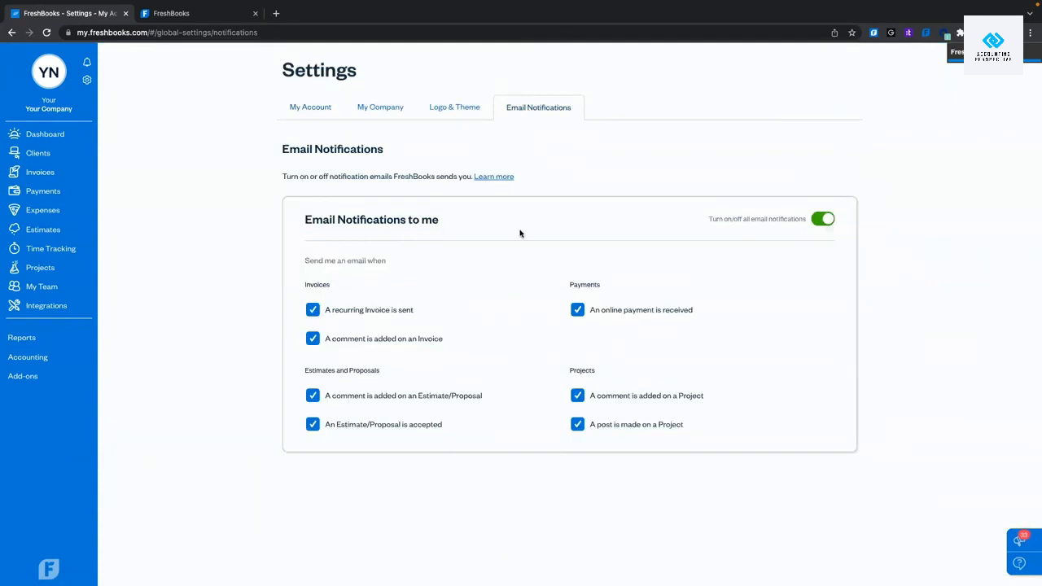
{"action": "left_click", "coordinate": [87, 79]}
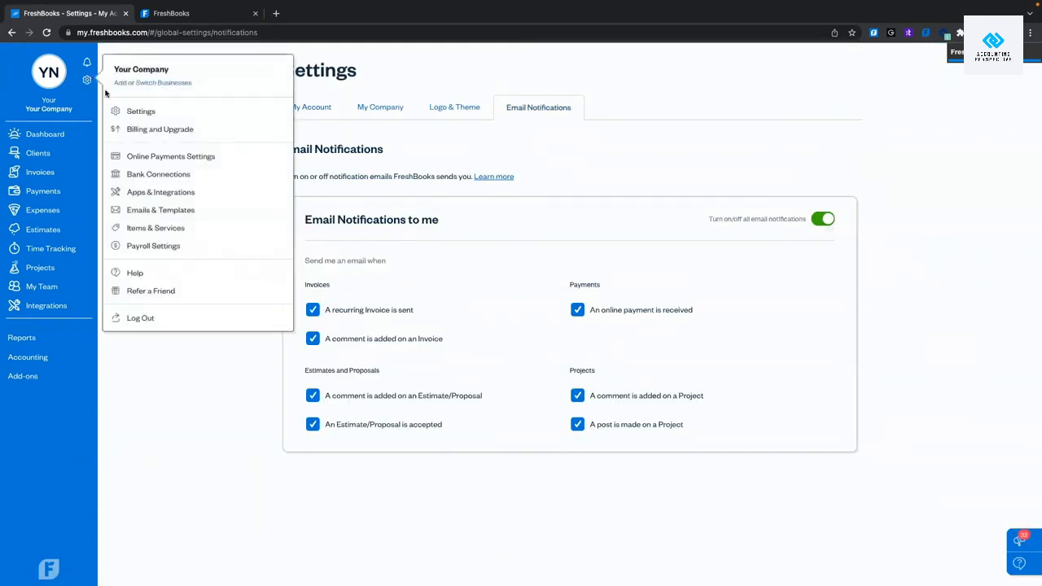
{"action": "left_click", "coordinate": [149, 131]}
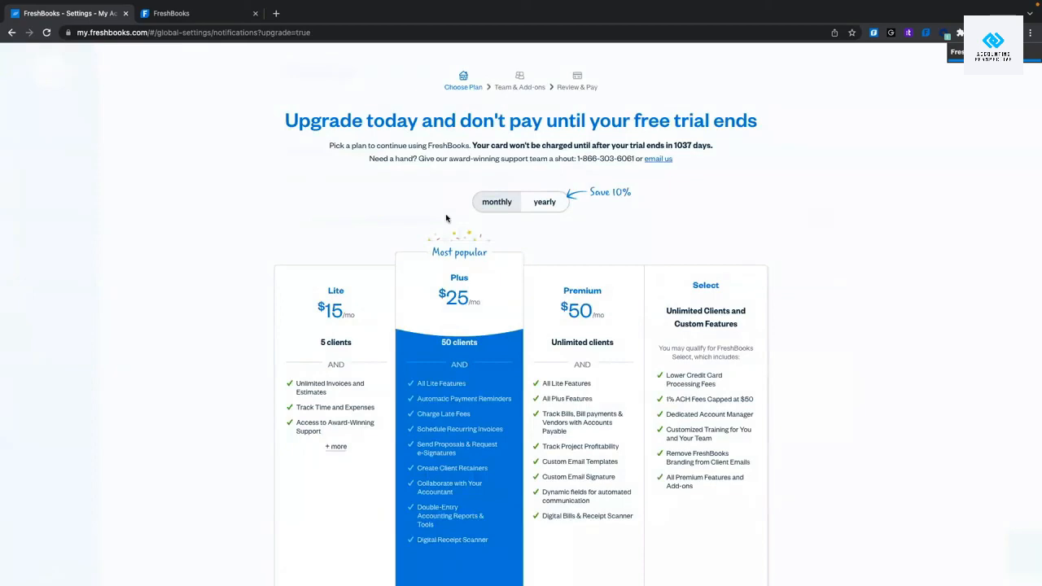
{"action": "scroll", "coordinate": [446, 218], "scroll_direction": "down", "scroll_amount": 2}
{"action": "scroll", "coordinate": [117, 92], "scroll_direction": "up", "scroll_amount": 2}
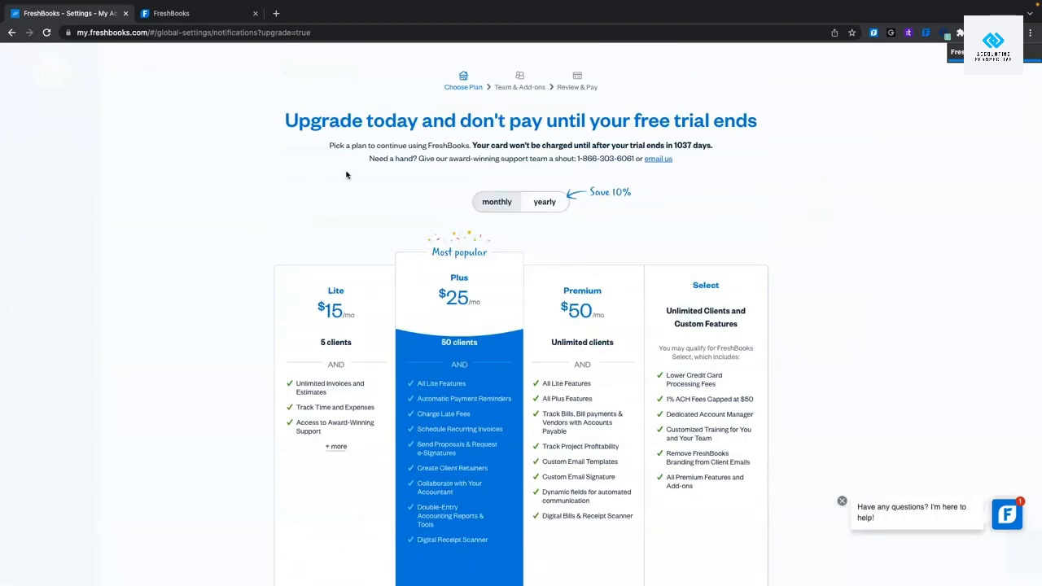
{"action": "scroll", "coordinate": [416, 305], "scroll_direction": "down", "scroll_amount": 1}
{"action": "scroll", "coordinate": [413, 276], "scroll_direction": "up", "scroll_amount": 1}
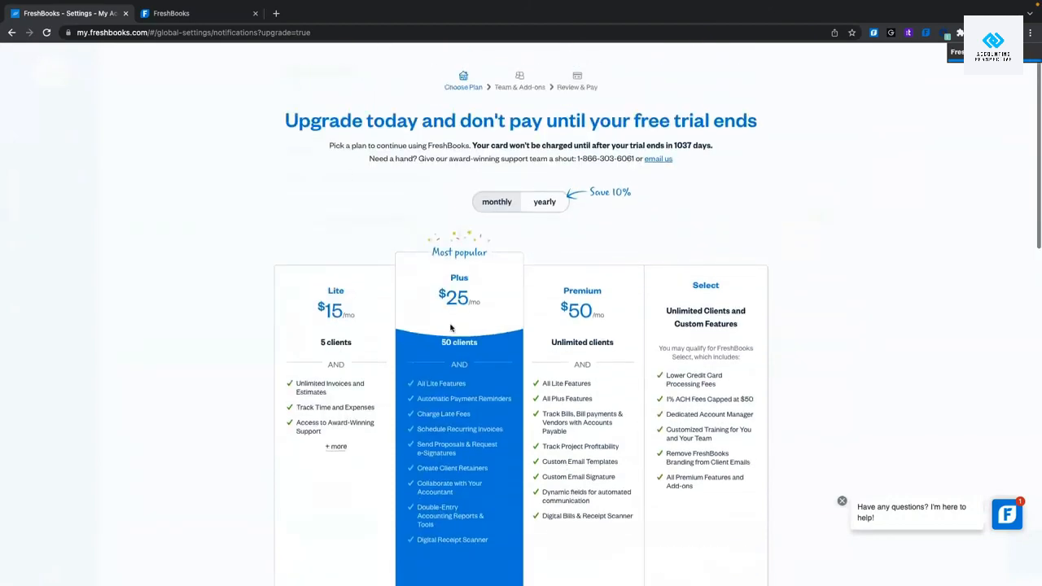
{"action": "scroll", "coordinate": [584, 418], "scroll_direction": "down", "scroll_amount": 3}
{"action": "scroll", "coordinate": [319, 288], "scroll_direction": "up", "scroll_amount": 3}
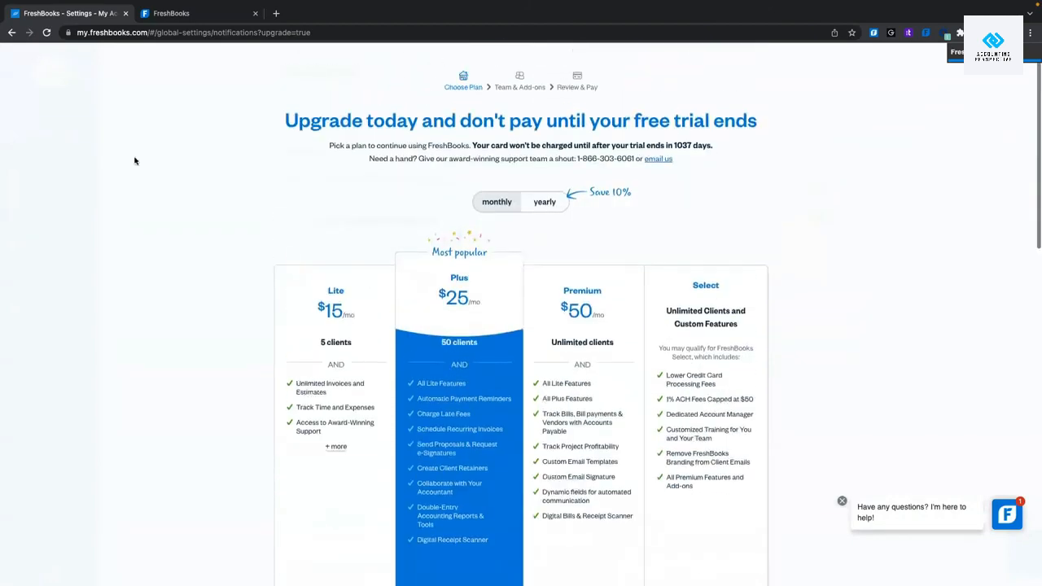
{"action": "left_click", "coordinate": [46, 32]}
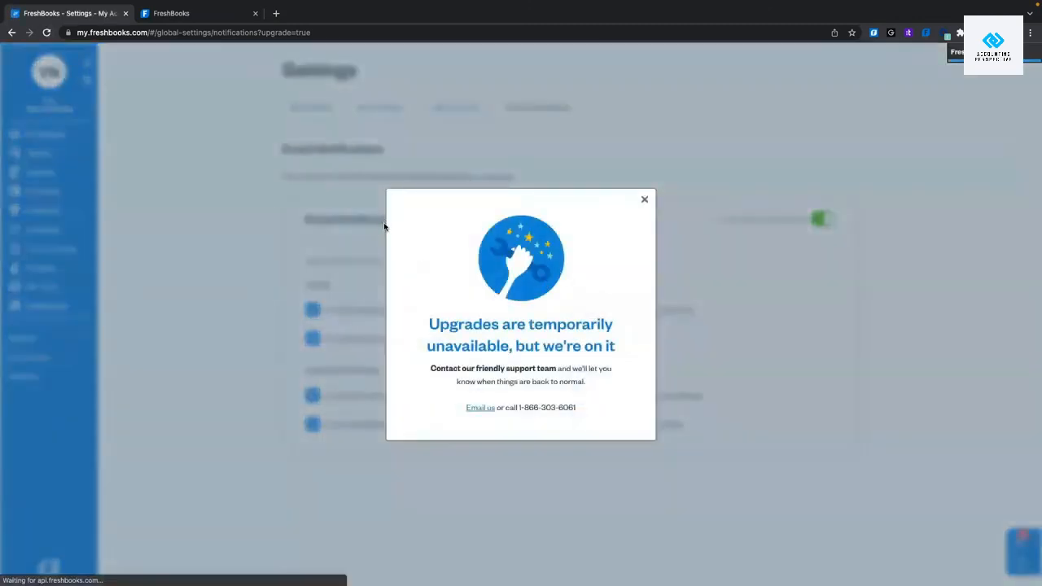
{"action": "left_click", "coordinate": [644, 200]}
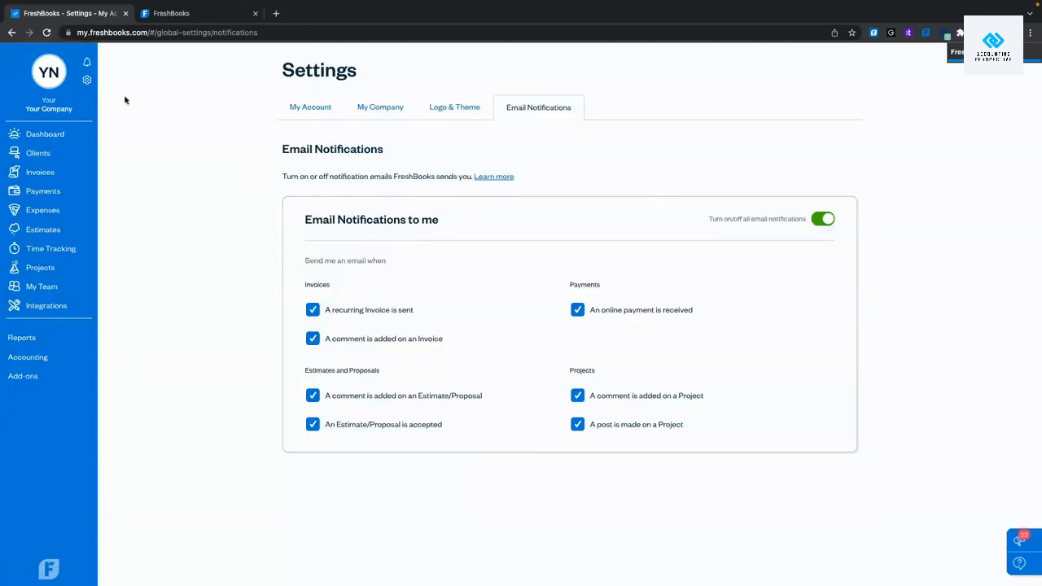
Open Online Payments Settings and review the payment setup.
{"action": "left_click", "coordinate": [81, 83]}
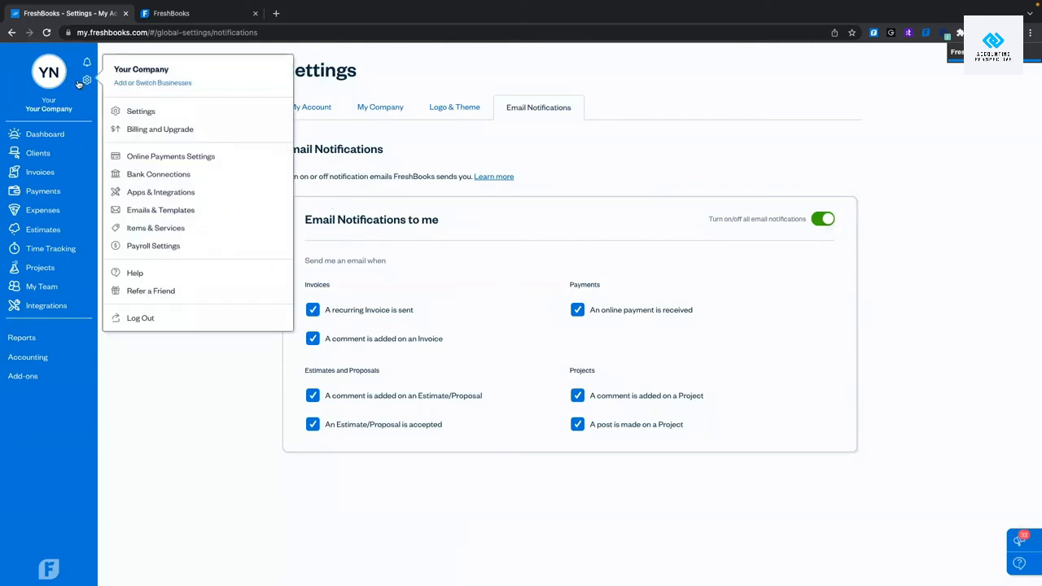
{"action": "left_click", "coordinate": [182, 157]}
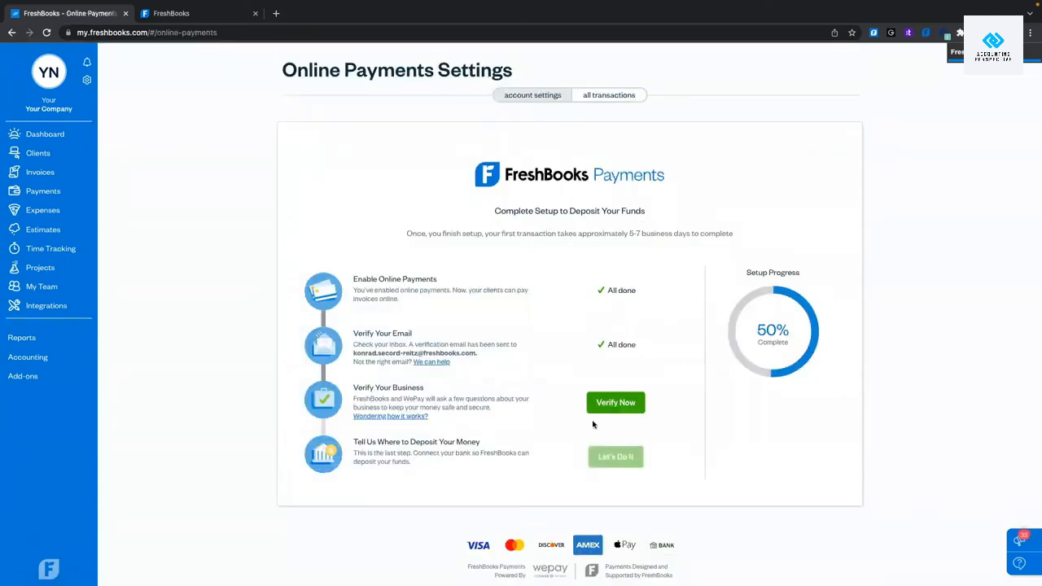
{"action": "scroll", "coordinate": [722, 329], "scroll_direction": "down", "scroll_amount": 7}
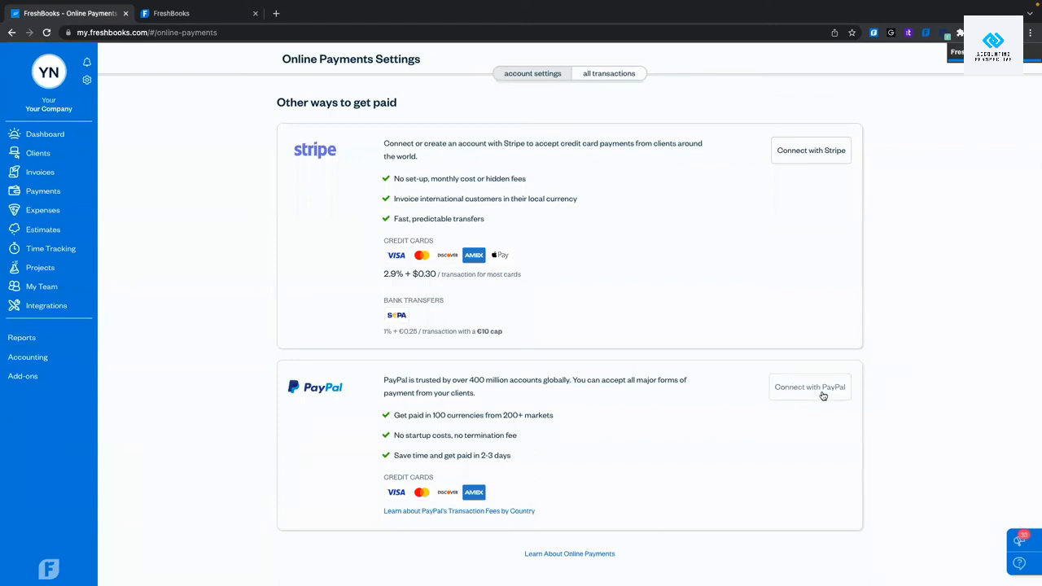
{"action": "scroll", "coordinate": [699, 392], "scroll_direction": "up", "scroll_amount": 5}
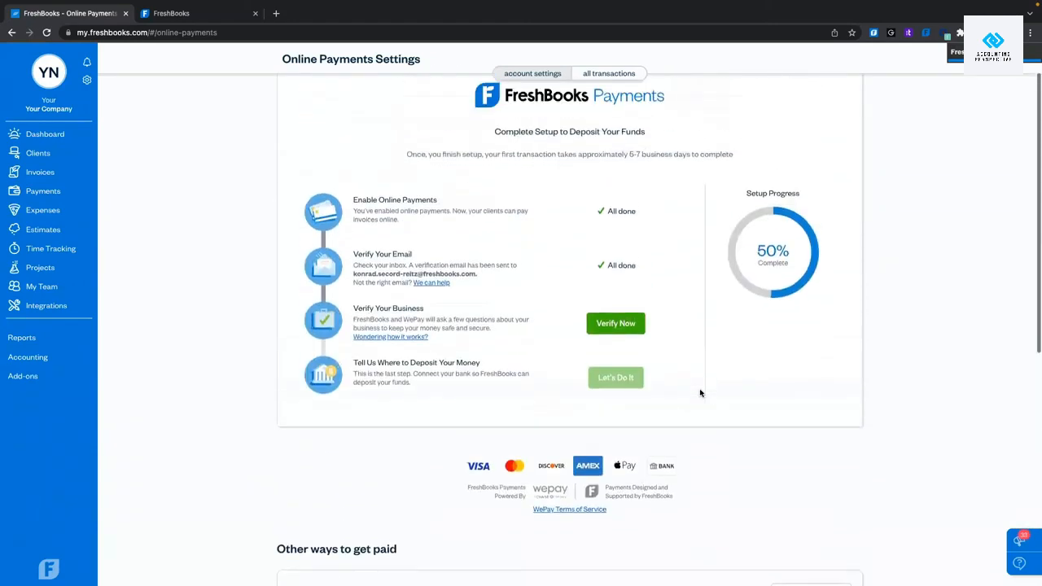
{"action": "scroll", "coordinate": [700, 393], "scroll_direction": "up", "scroll_amount": 2}
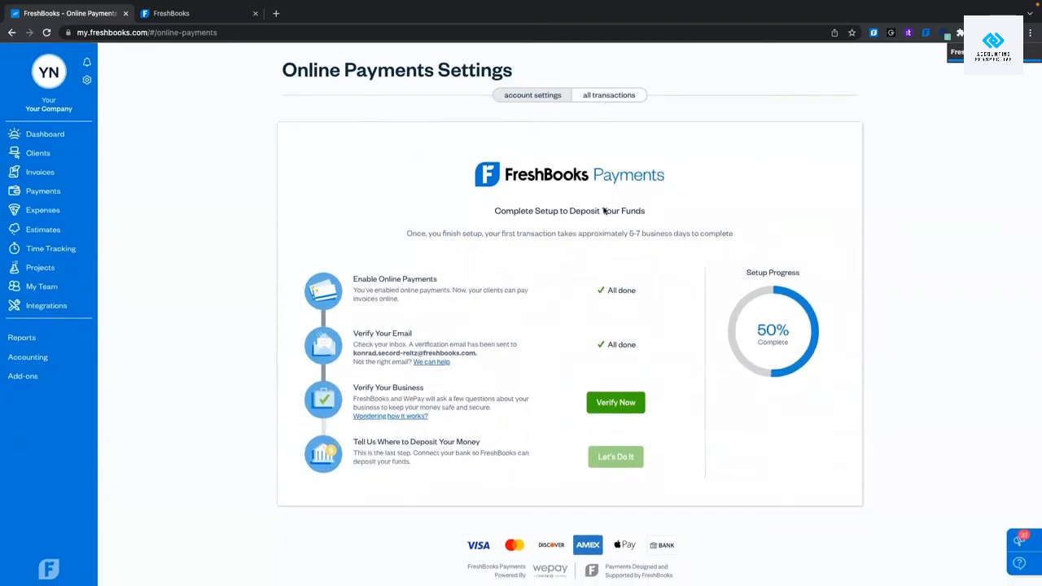
{"action": "scroll", "coordinate": [509, 330], "scroll_direction": "down", "scroll_amount": 10}
{"action": "scroll", "coordinate": [511, 331], "scroll_direction": "up", "scroll_amount": 10}
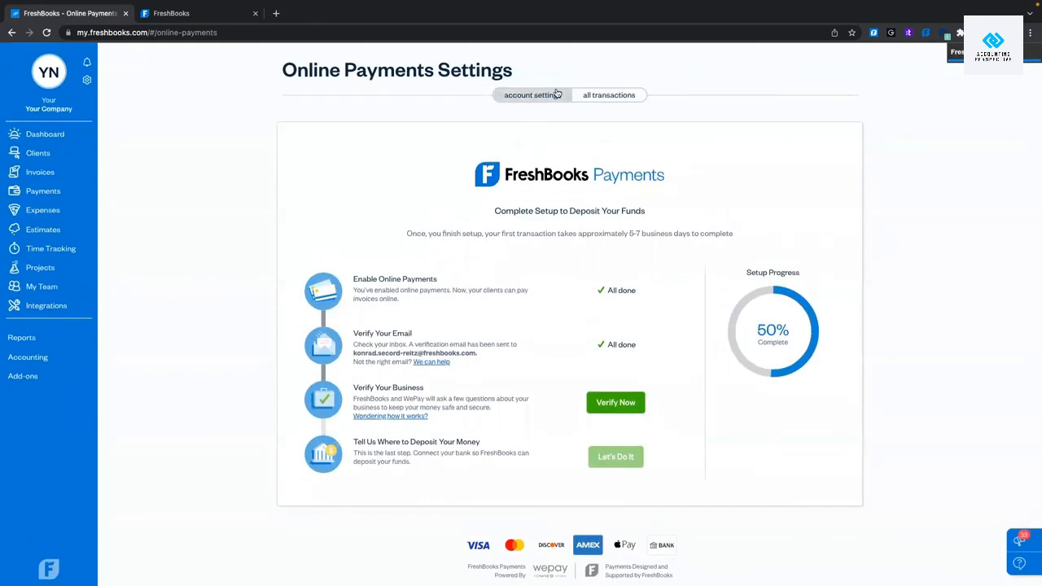
View the empty All Transactions list, then go to Bank Connections.
{"action": "left_click", "coordinate": [604, 98]}
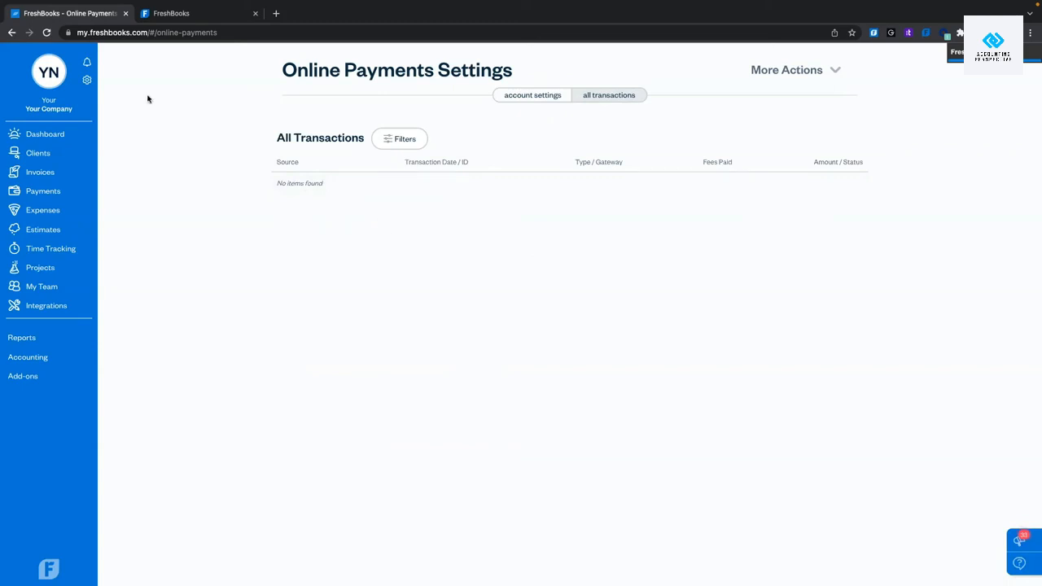
{"action": "left_click", "coordinate": [88, 79]}
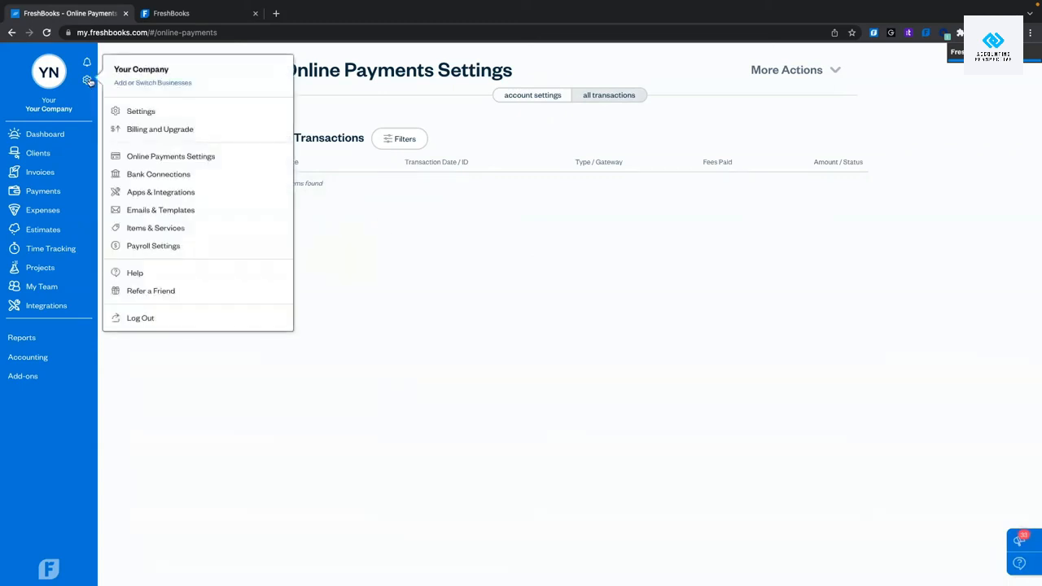
{"action": "left_click", "coordinate": [162, 175]}
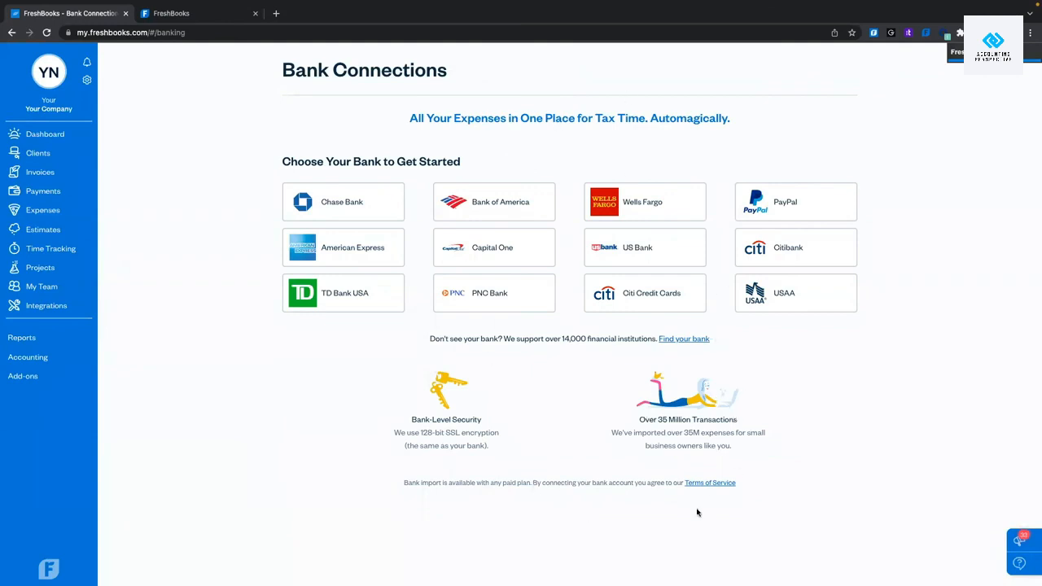
Search FreshBooks Support for 'bank import' and open 'How can I import Expenses from my bank account?'.
{"action": "left_click", "coordinate": [195, 20]}
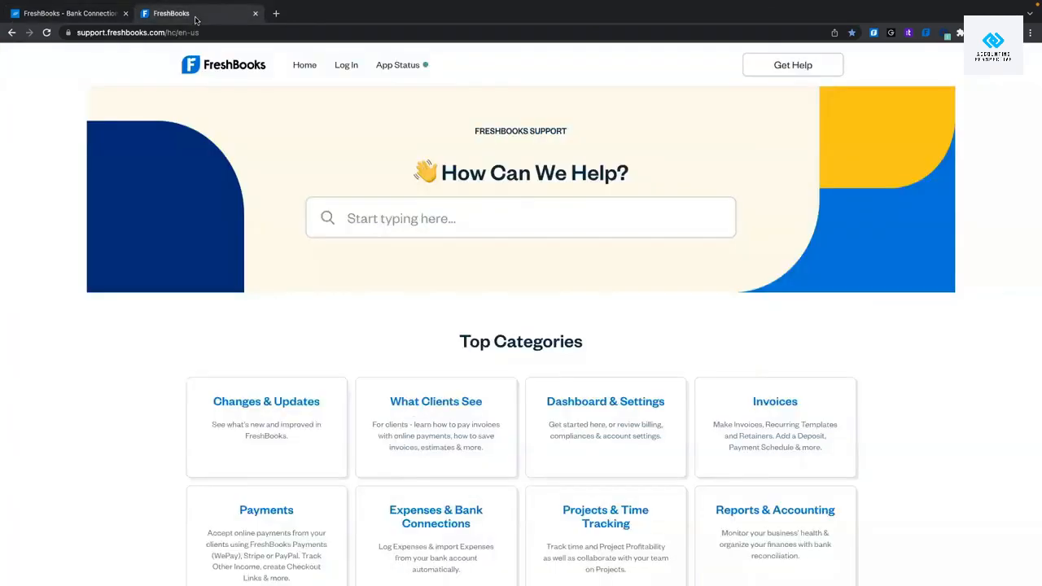
{"action": "left_click", "coordinate": [460, 222]}
{"action": "type", "text": "bakn"}
{"action": "key", "text": "BackSpace"}
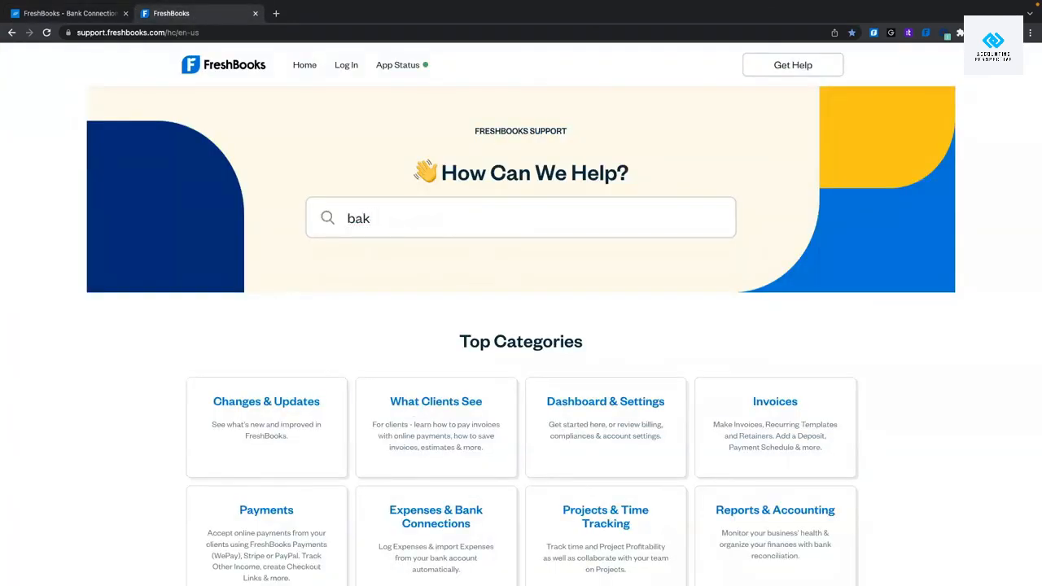
{"action": "key", "text": "BackSpace"}
{"action": "type", "text": "nk import"}
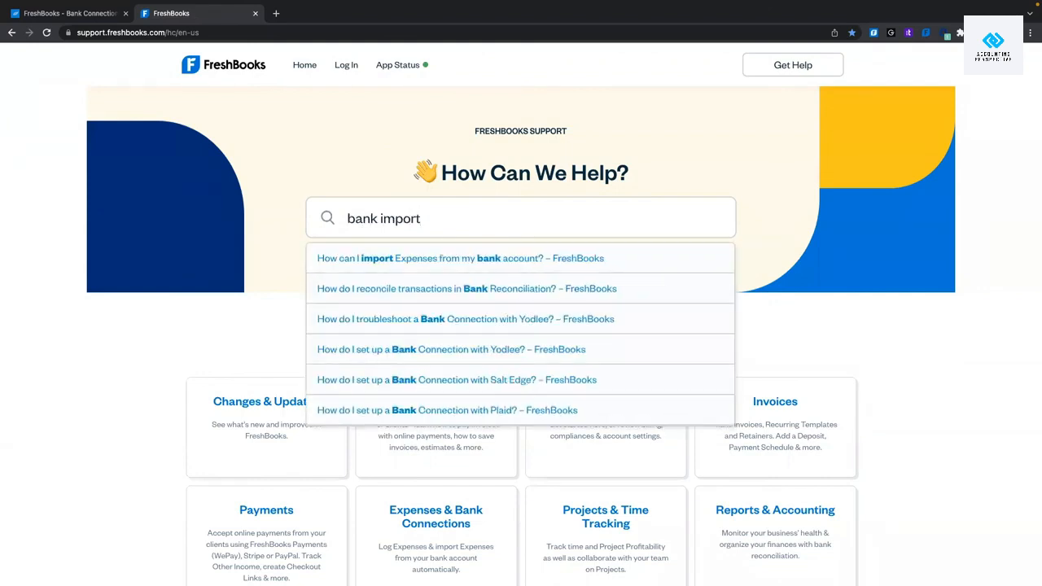
{"action": "left_click", "coordinate": [443, 259]}
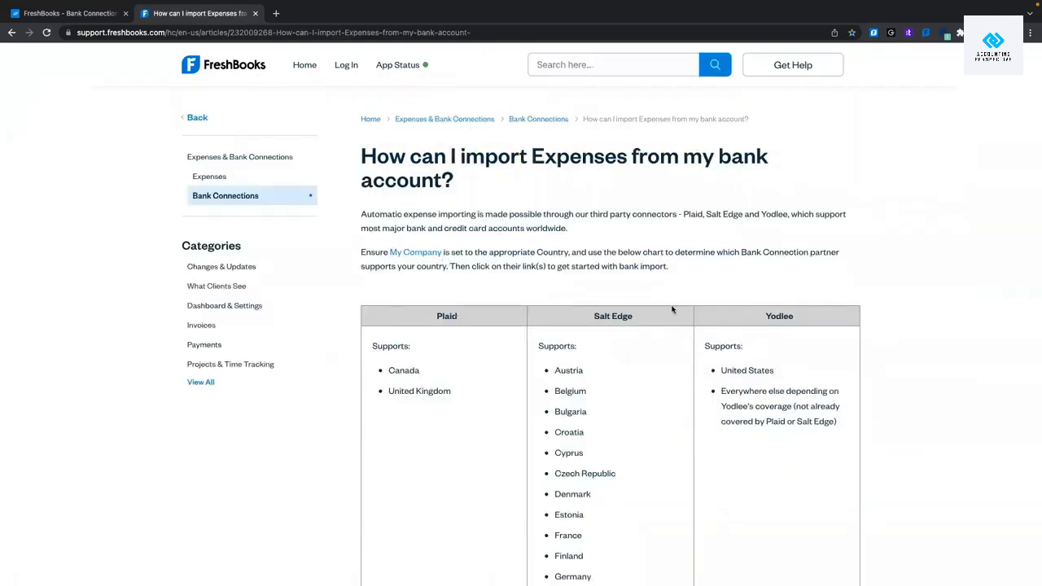
Read through the article, then go back to the Bank Connections page.
{"action": "scroll", "coordinate": [758, 326], "scroll_direction": "down", "scroll_amount": 8}
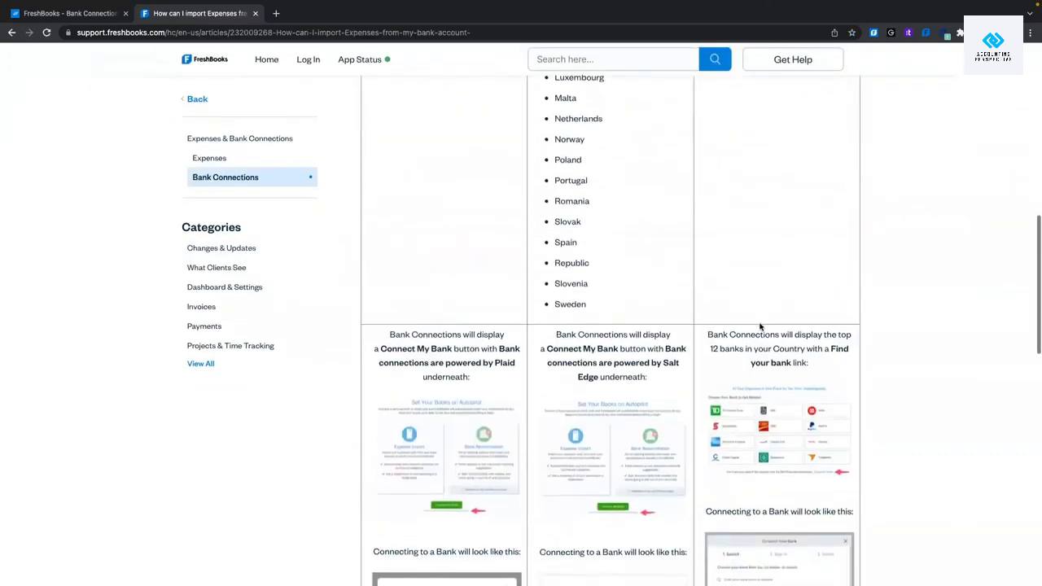
{"action": "scroll", "coordinate": [759, 326], "scroll_direction": "down", "scroll_amount": 2}
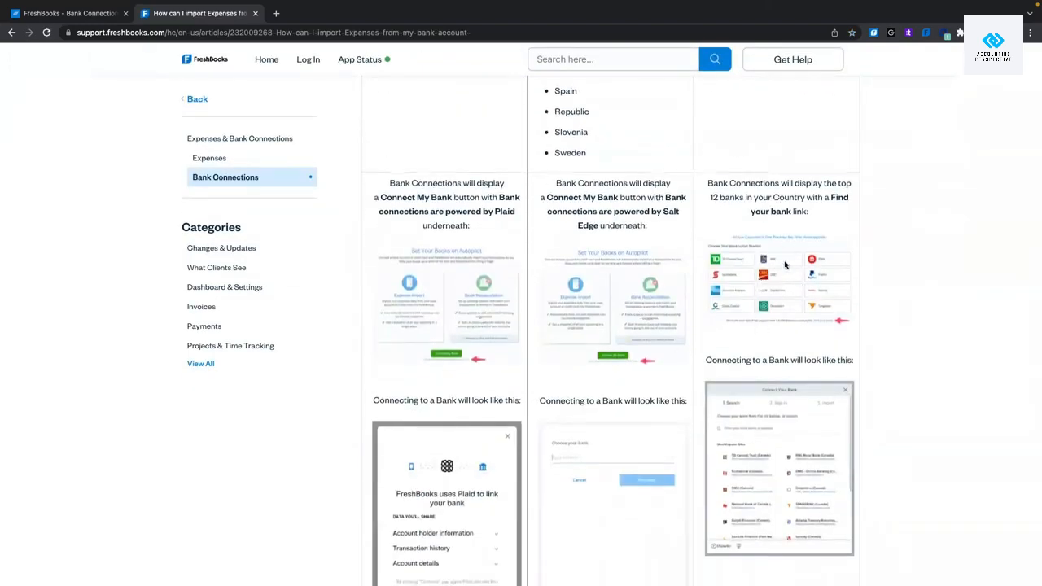
{"action": "left_click", "coordinate": [88, 16]}
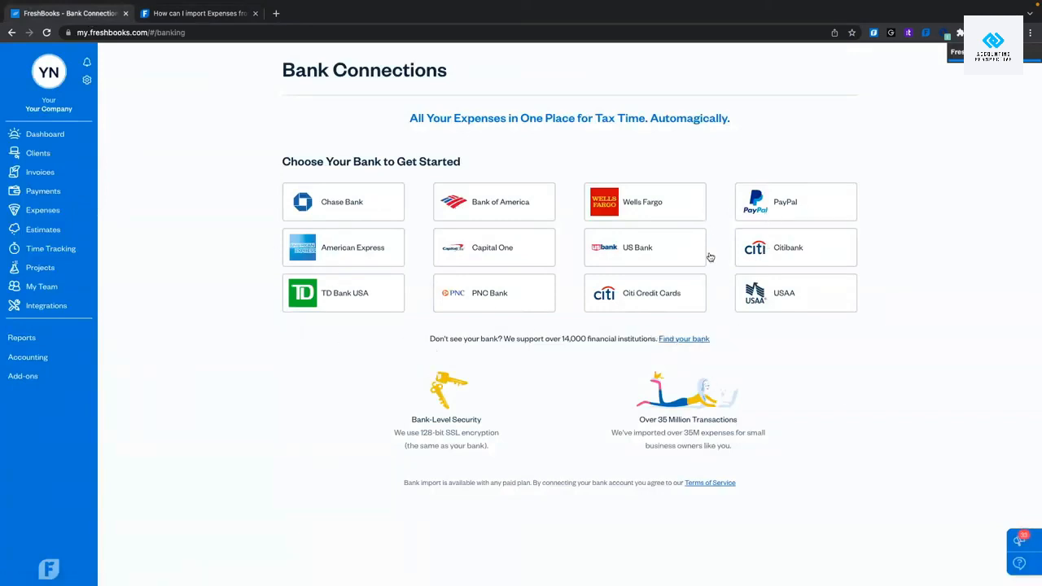
{"action": "left_click", "coordinate": [699, 340]}
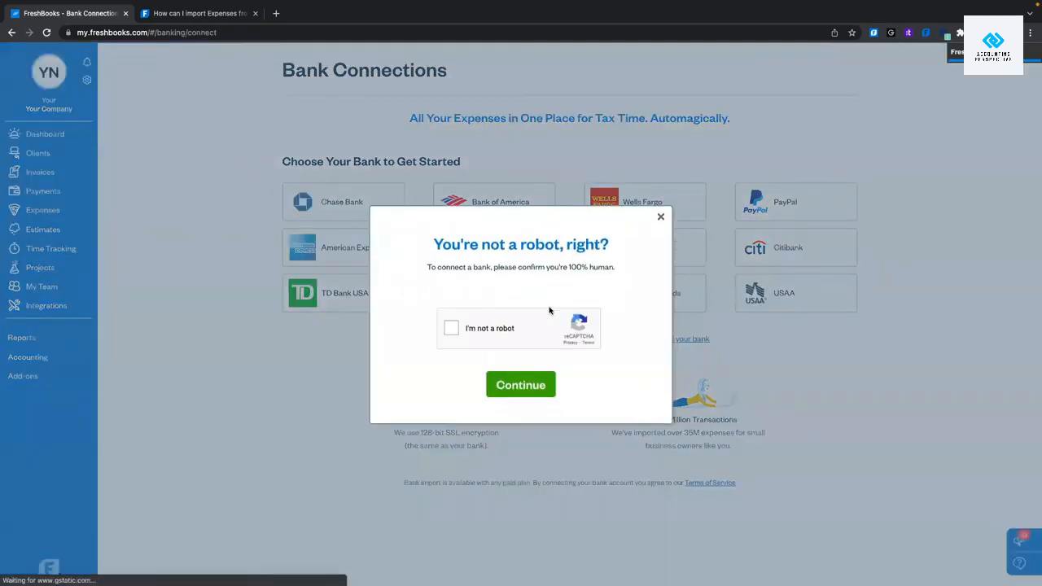
{"action": "left_click", "coordinate": [503, 384]}
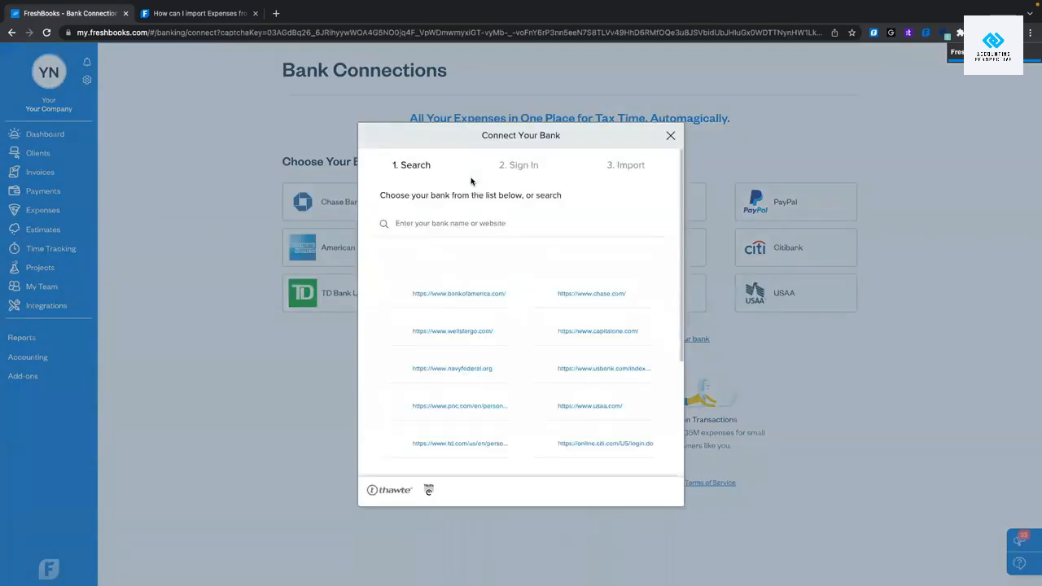
{"action": "left_click", "coordinate": [440, 224]}
{"action": "type", "text": "TD"}
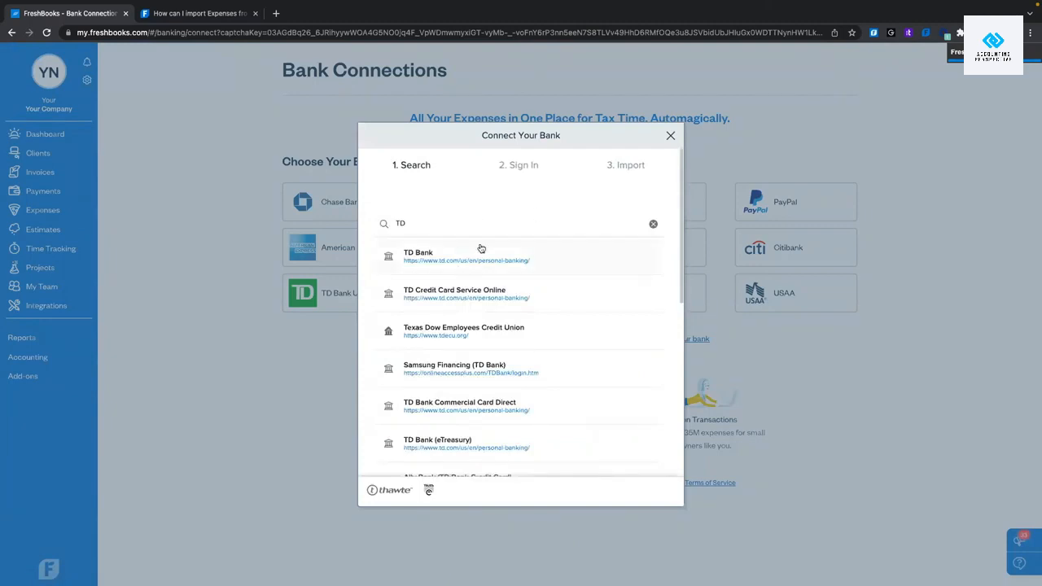
{"action": "left_click", "coordinate": [432, 261]}
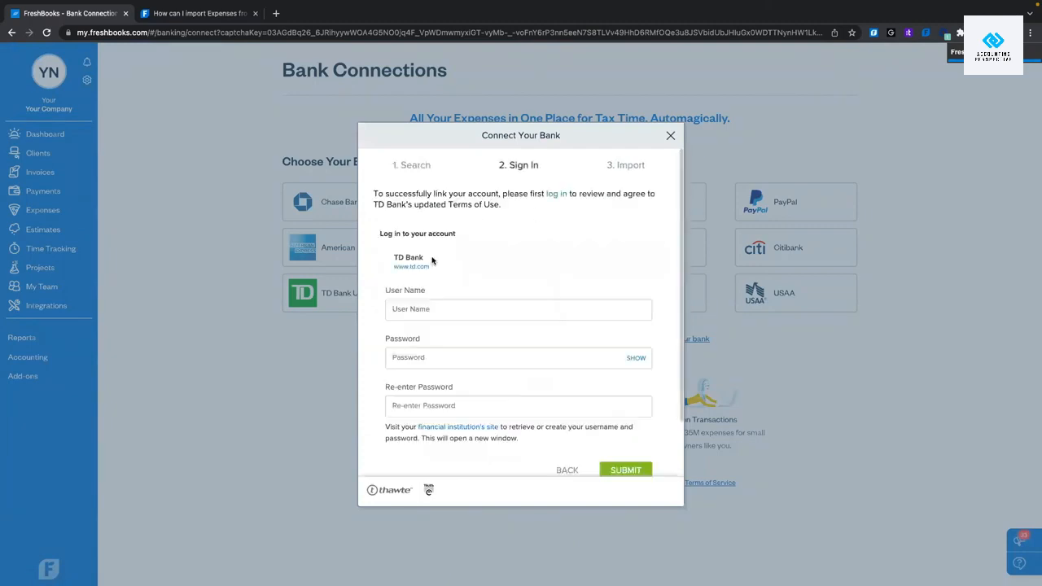
{"action": "scroll", "coordinate": [430, 262], "scroll_direction": "down", "scroll_amount": 1}
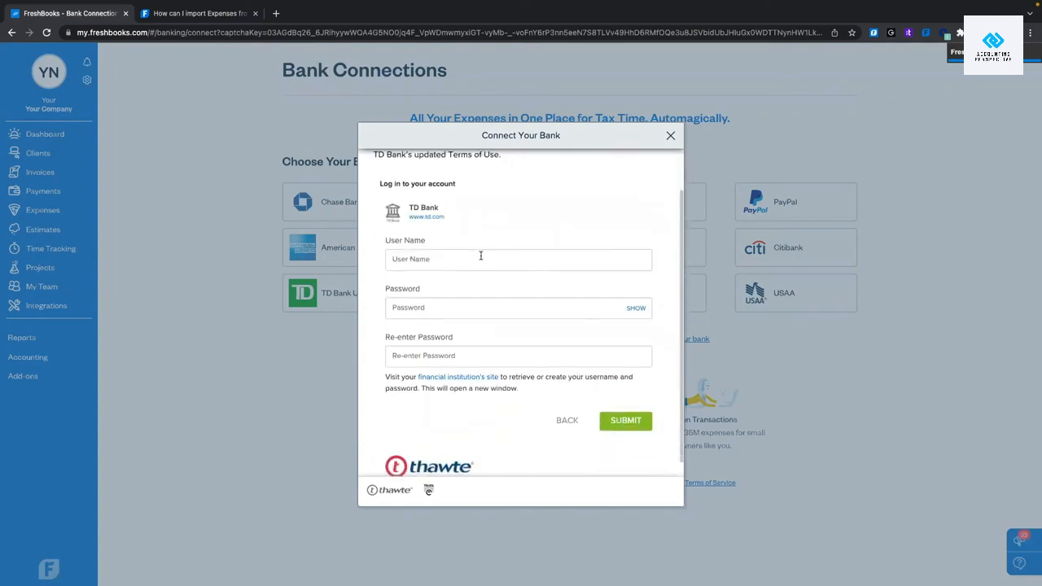
{"action": "scroll", "coordinate": [488, 305], "scroll_direction": "down", "scroll_amount": 1}
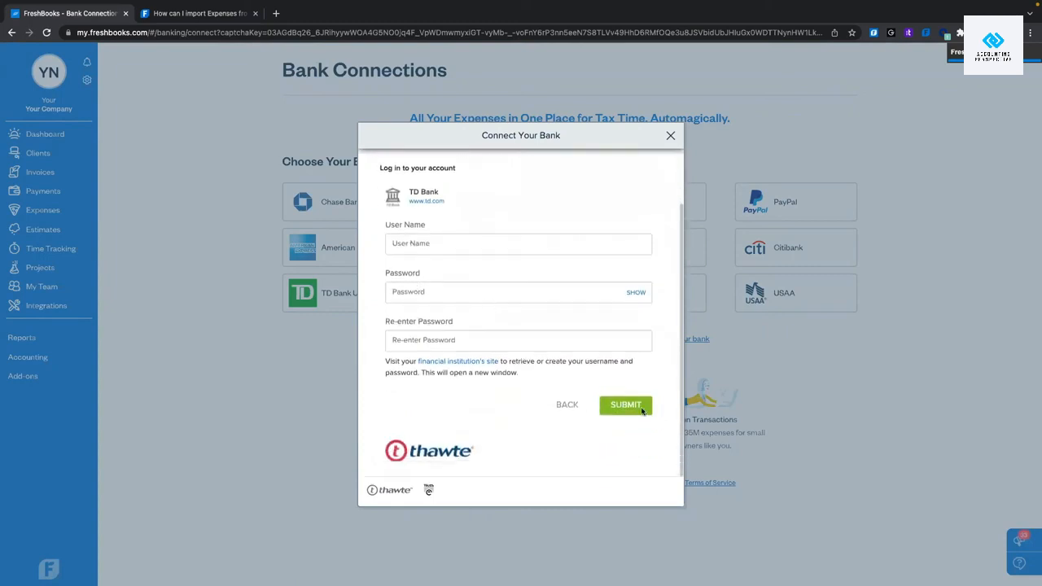
{"action": "left_click", "coordinate": [566, 405]}
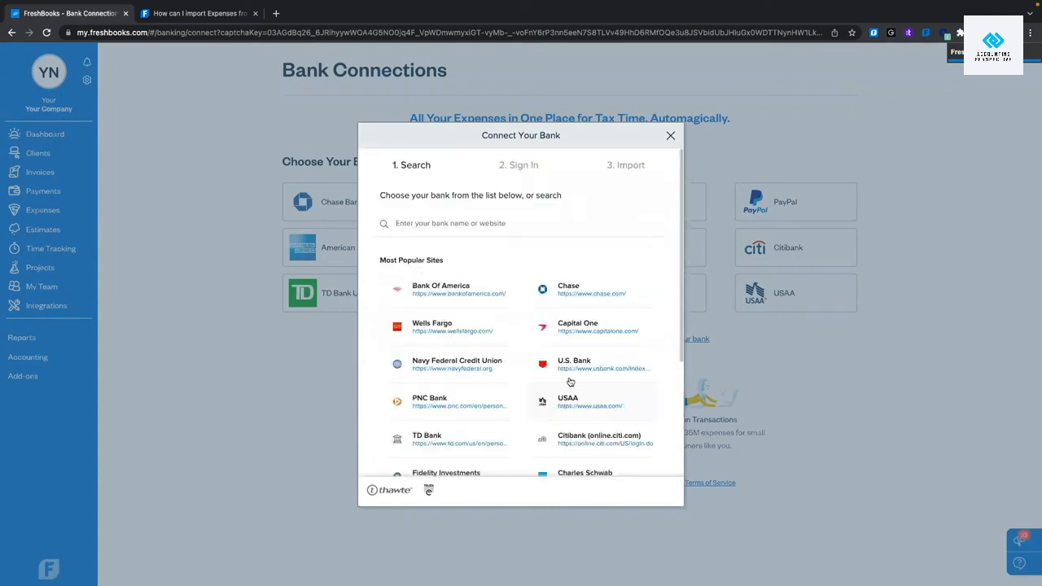
{"action": "left_click", "coordinate": [669, 133]}
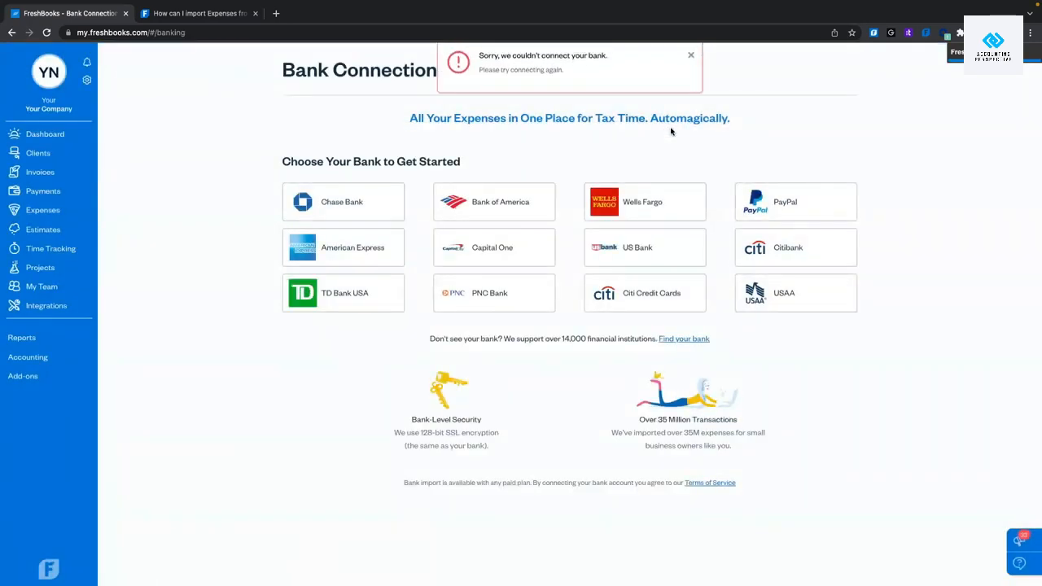
{"action": "left_click", "coordinate": [691, 56]}
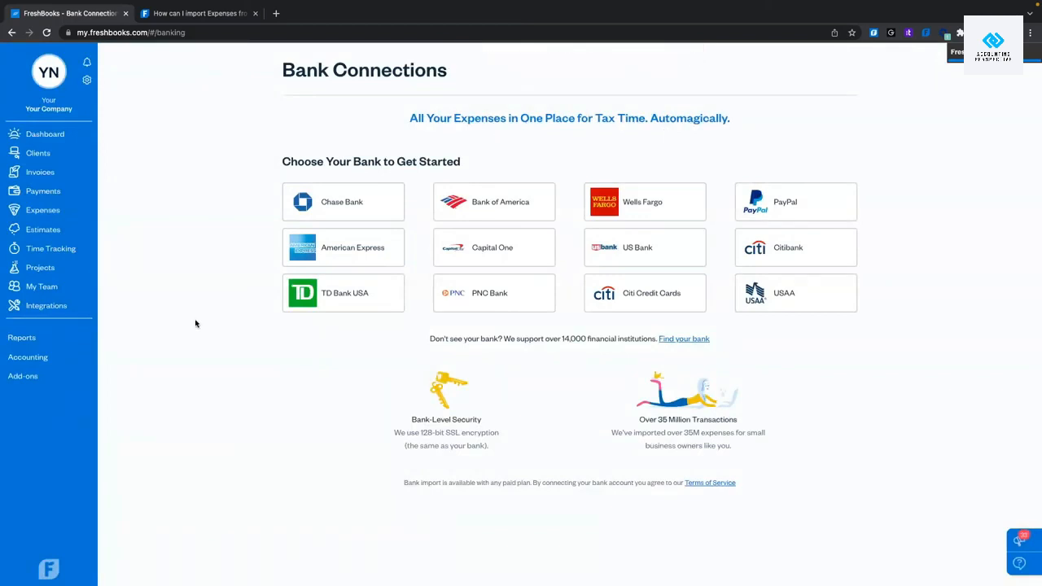
From the expense-import article, open the guide to setting up a Yodlee bank connection.
{"action": "left_click", "coordinate": [200, 14]}
{"action": "scroll", "coordinate": [480, 281], "scroll_direction": "down", "scroll_amount": 3}
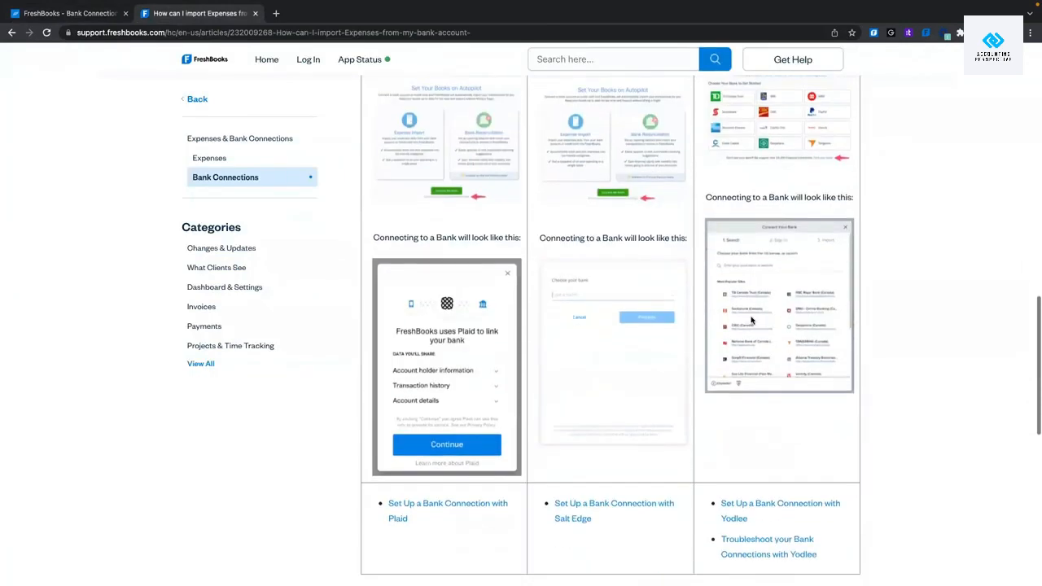
{"action": "scroll", "coordinate": [758, 319], "scroll_direction": "down", "scroll_amount": 2}
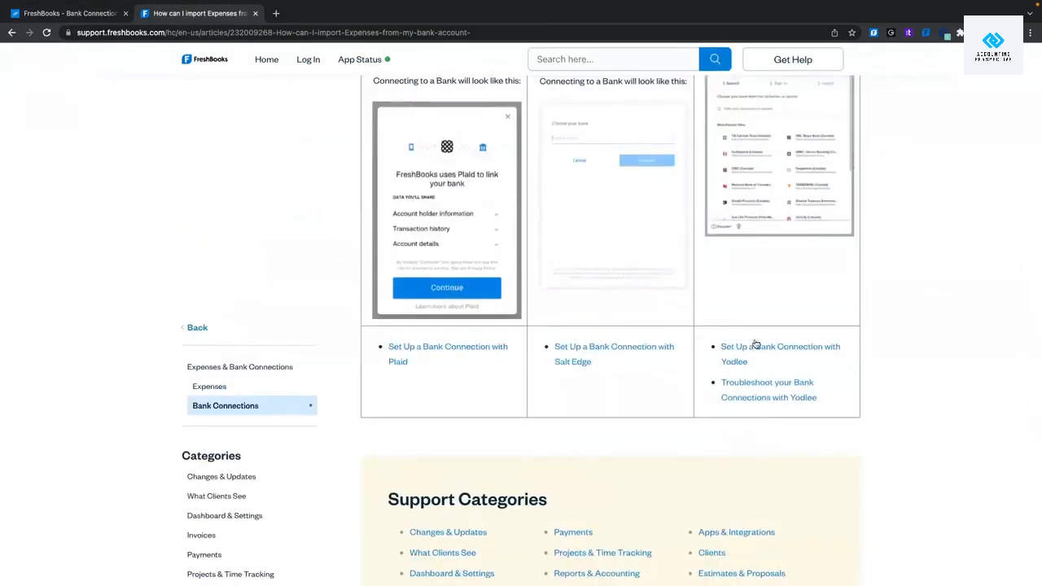
{"action": "left_click", "coordinate": [753, 344]}
Read the whole Yodlee setup guide, then return to the Bank Connections page.
{"action": "scroll", "coordinate": [749, 351], "scroll_direction": "down", "scroll_amount": 5}
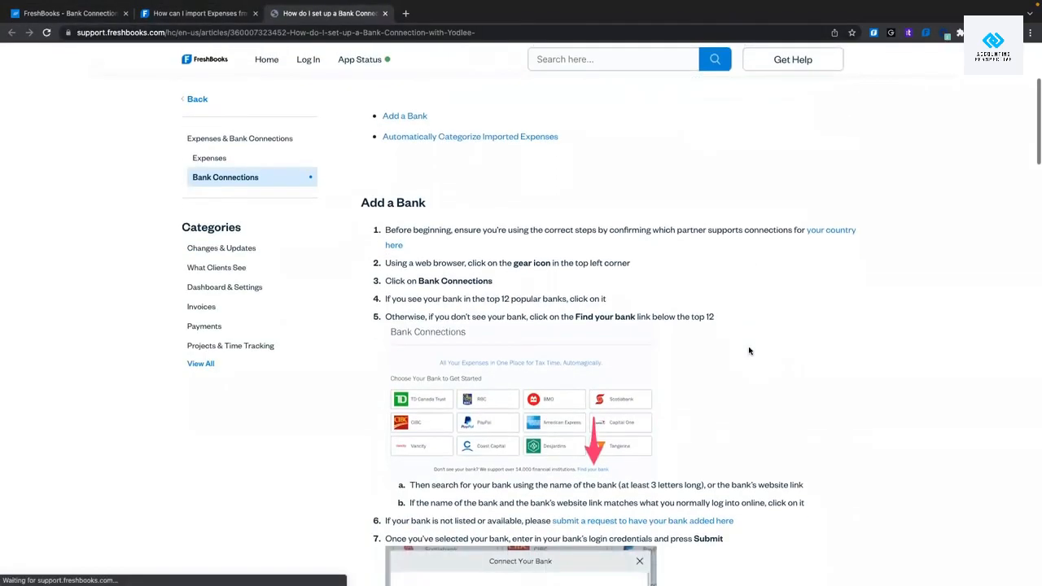
{"action": "scroll", "coordinate": [750, 351], "scroll_direction": "down", "scroll_amount": 6}
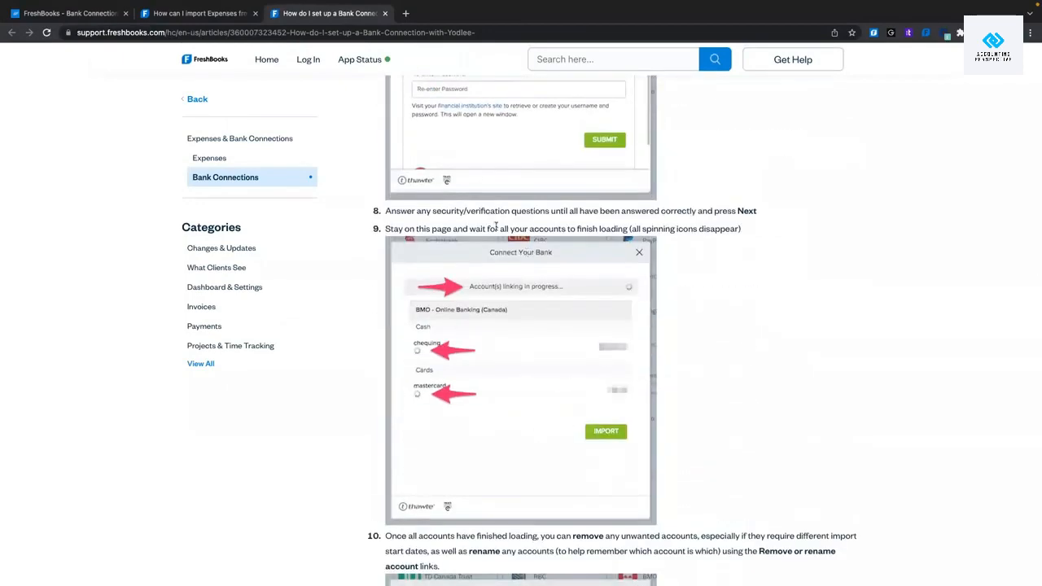
{"action": "scroll", "coordinate": [544, 304], "scroll_direction": "down", "scroll_amount": 1}
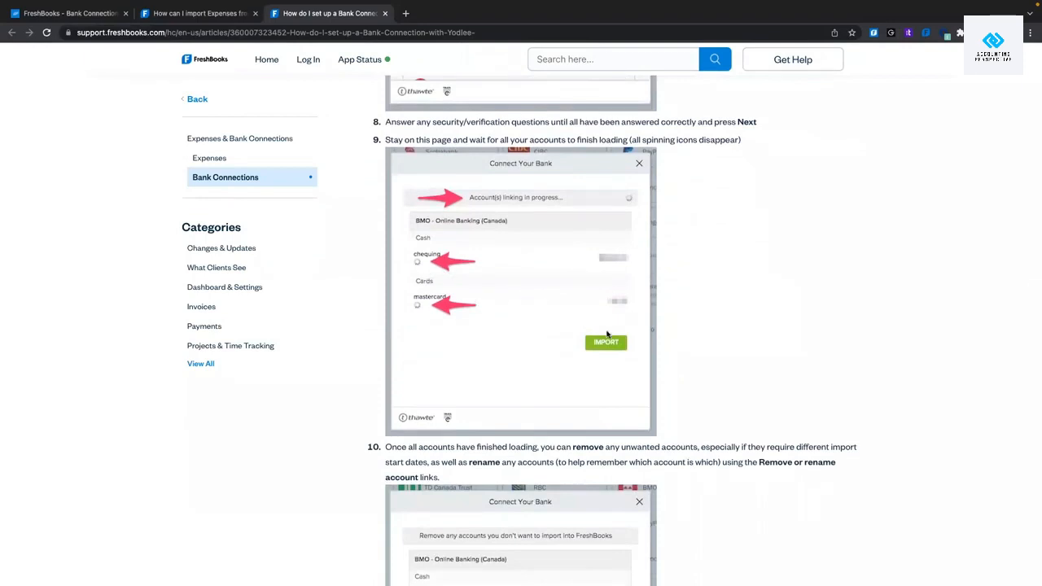
{"action": "scroll", "coordinate": [607, 333], "scroll_direction": "down", "scroll_amount": 4}
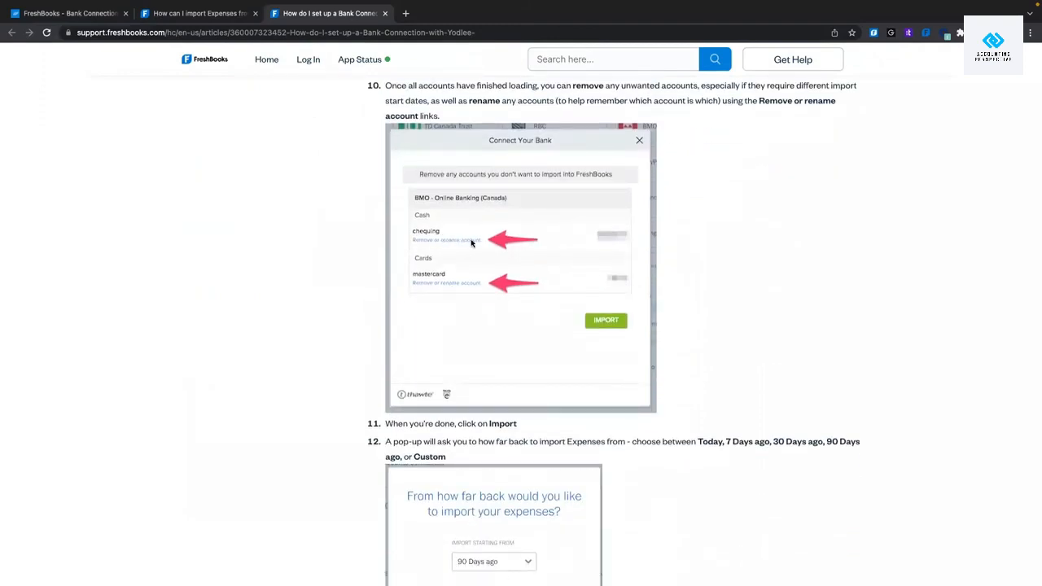
{"action": "scroll", "coordinate": [561, 326], "scroll_direction": "down", "scroll_amount": 1}
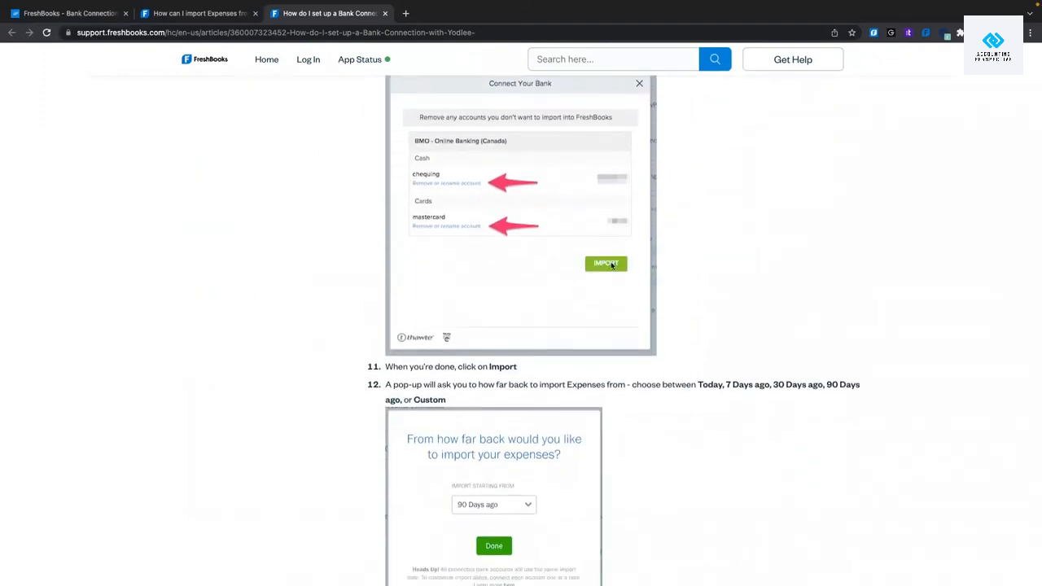
{"action": "scroll", "coordinate": [614, 266], "scroll_direction": "down", "scroll_amount": 3}
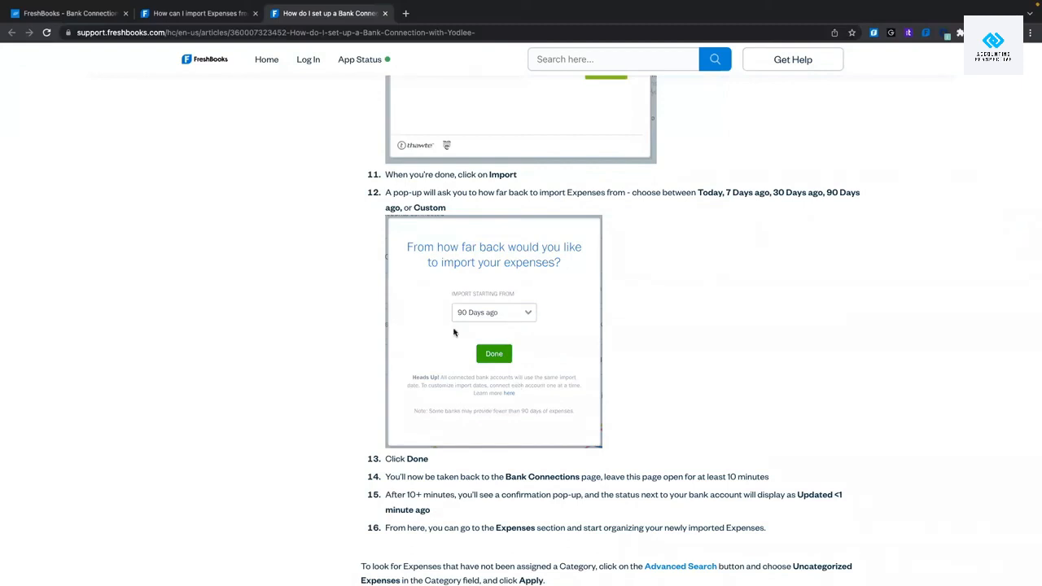
{"action": "scroll", "coordinate": [505, 299], "scroll_direction": "down", "scroll_amount": 2}
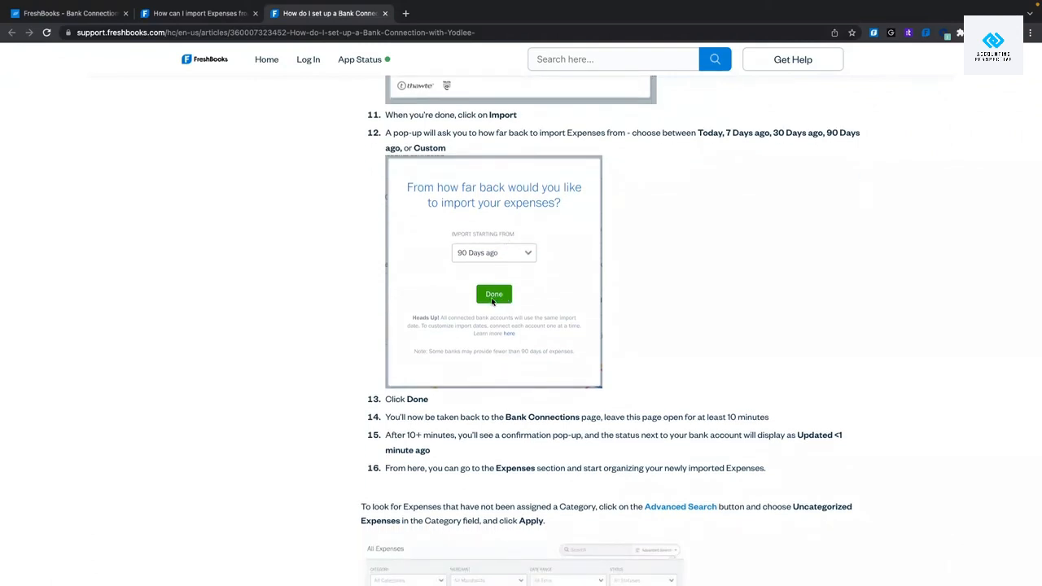
{"action": "scroll", "coordinate": [494, 300], "scroll_direction": "down", "scroll_amount": 3}
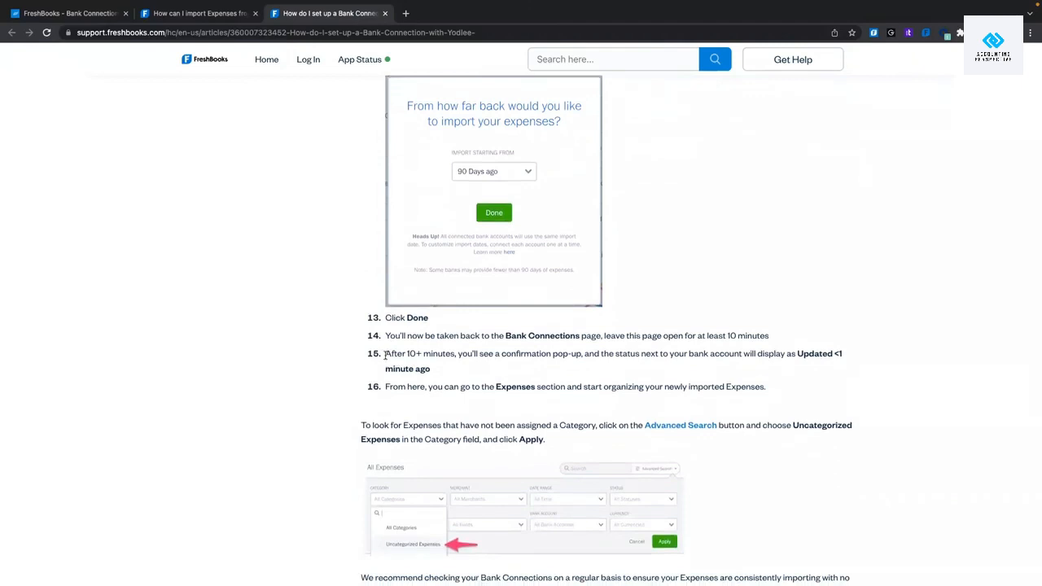
{"action": "left_click_drag", "start_coordinate": [385, 353], "coordinate": [459, 356]}
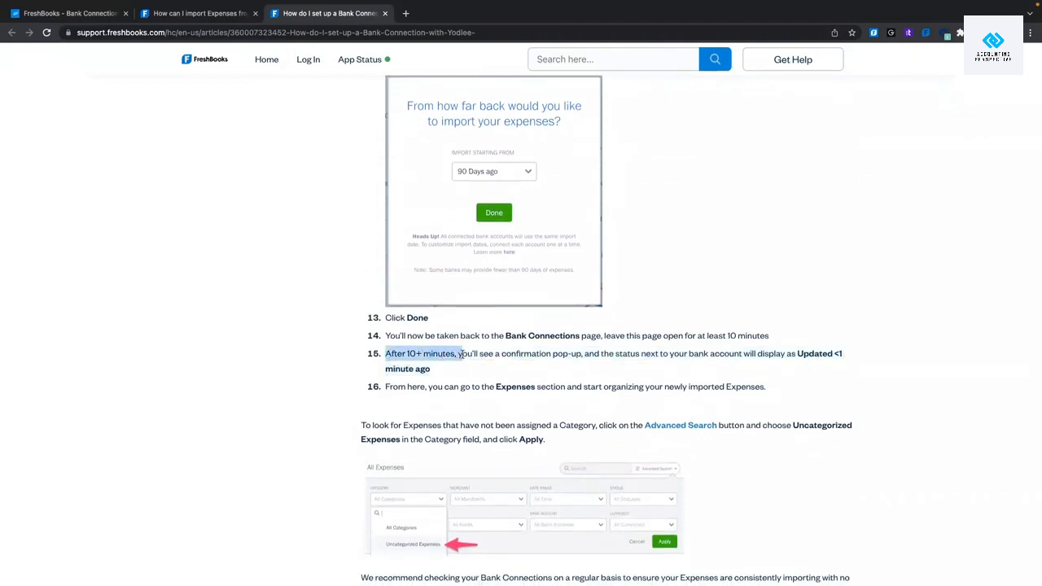
{"action": "mouse_move", "coordinate": [405, 4]}
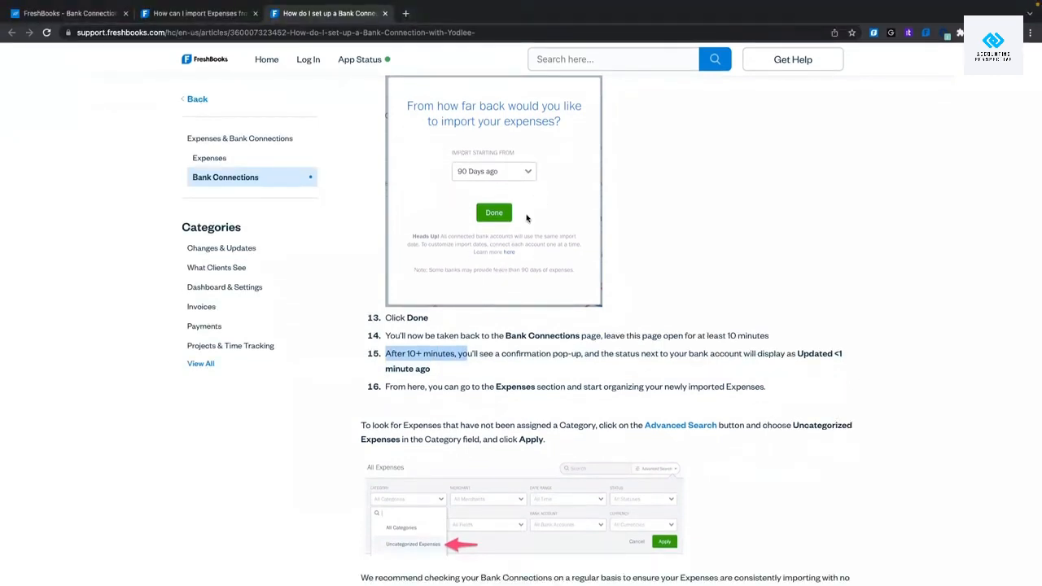
{"action": "left_click", "coordinate": [568, 343]}
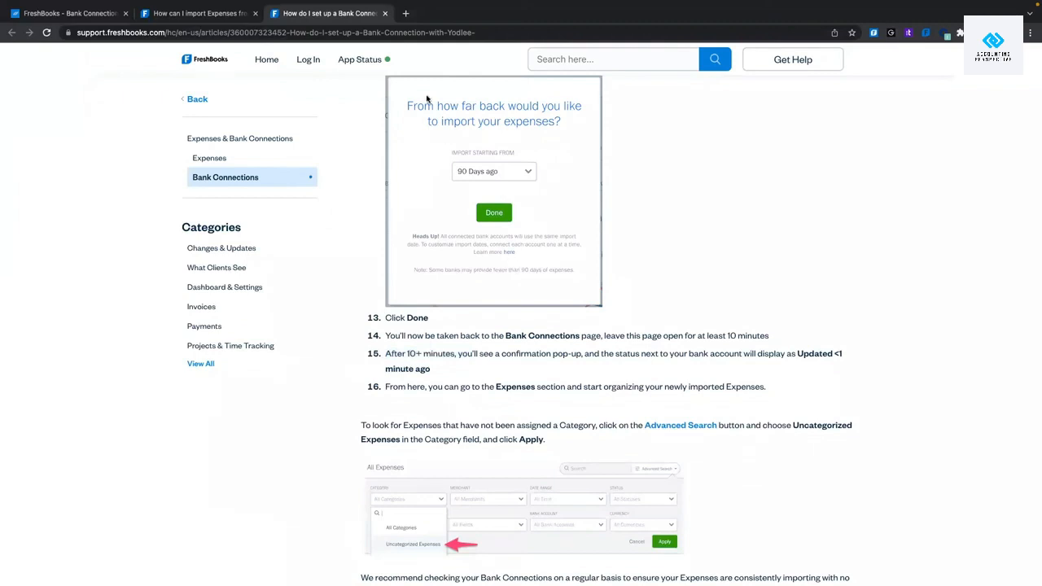
{"action": "scroll", "coordinate": [445, 277], "scroll_direction": "down", "scroll_amount": 2}
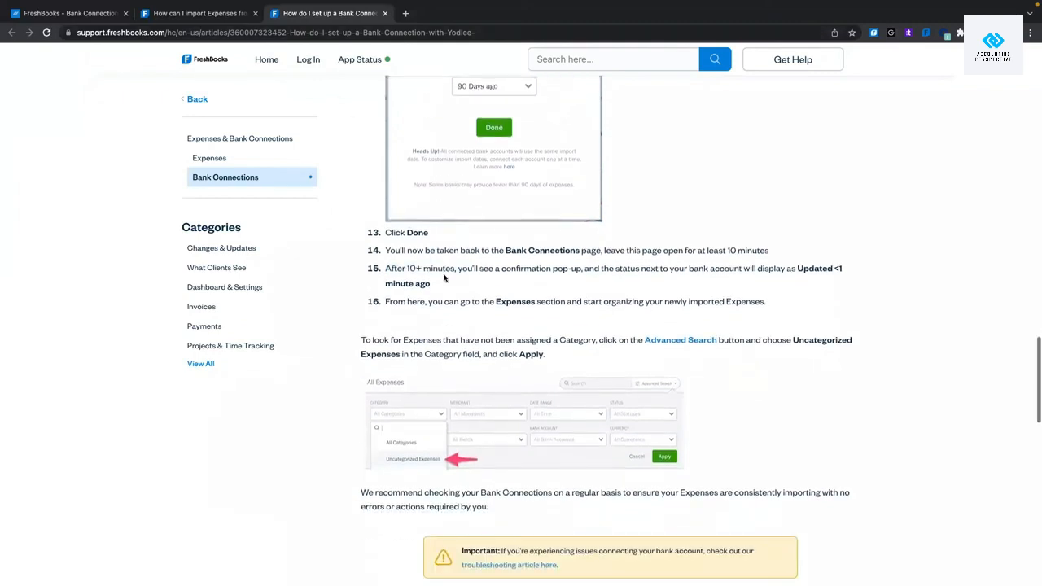
{"action": "scroll", "coordinate": [395, 338], "scroll_direction": "down", "scroll_amount": 2}
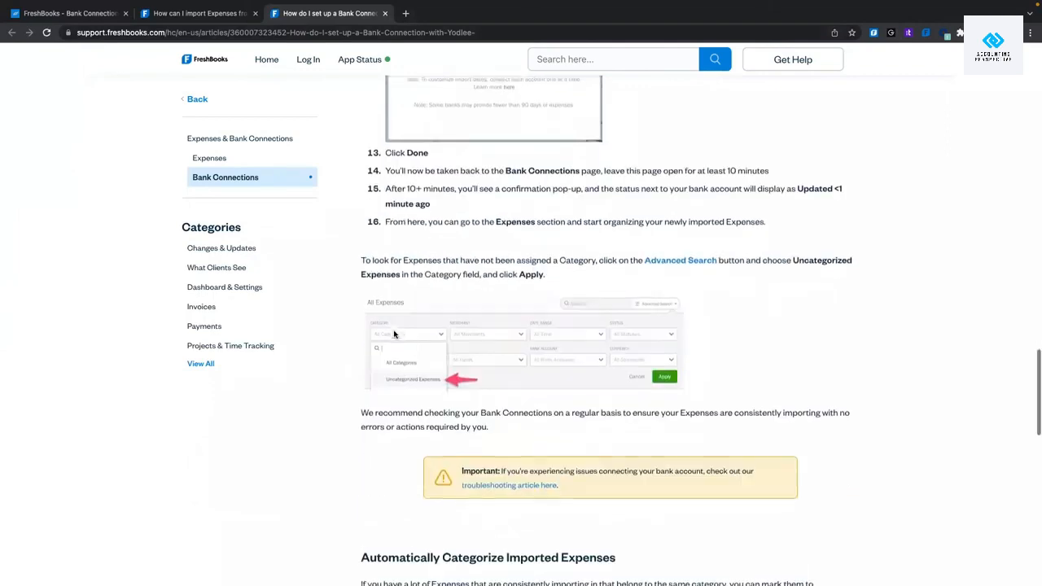
{"action": "left_click", "coordinate": [88, 16]}
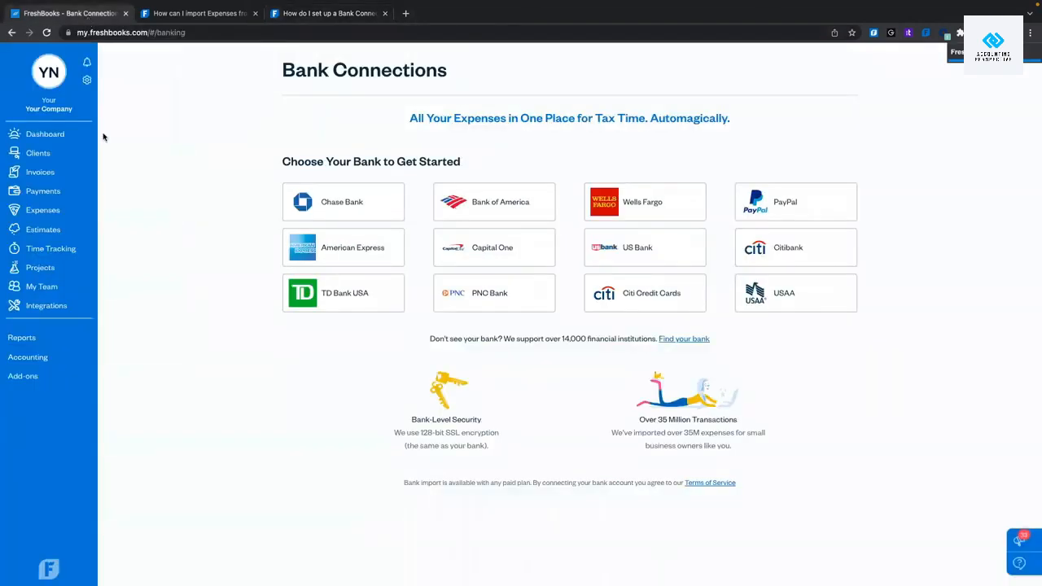
View the Expenses list with the $100.00 Home Depot wood expense, then open the gear menu.
{"action": "left_click", "coordinate": [93, 210]}
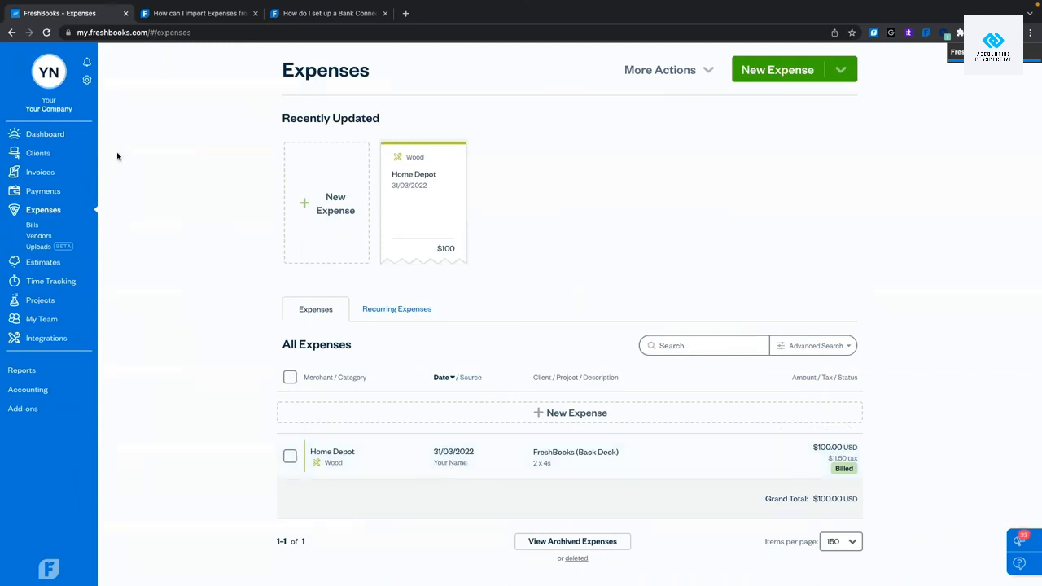
{"action": "left_click", "coordinate": [87, 80]}
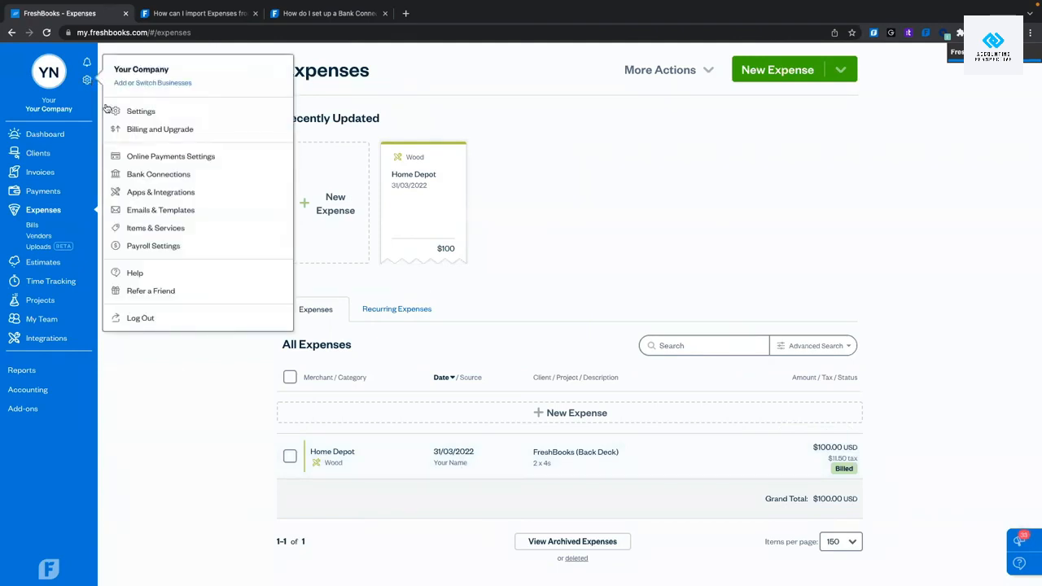
Review connected Squarespace and available integrations like Zapier and Gusto on Apps & Integrations.
{"action": "left_click", "coordinate": [162, 192]}
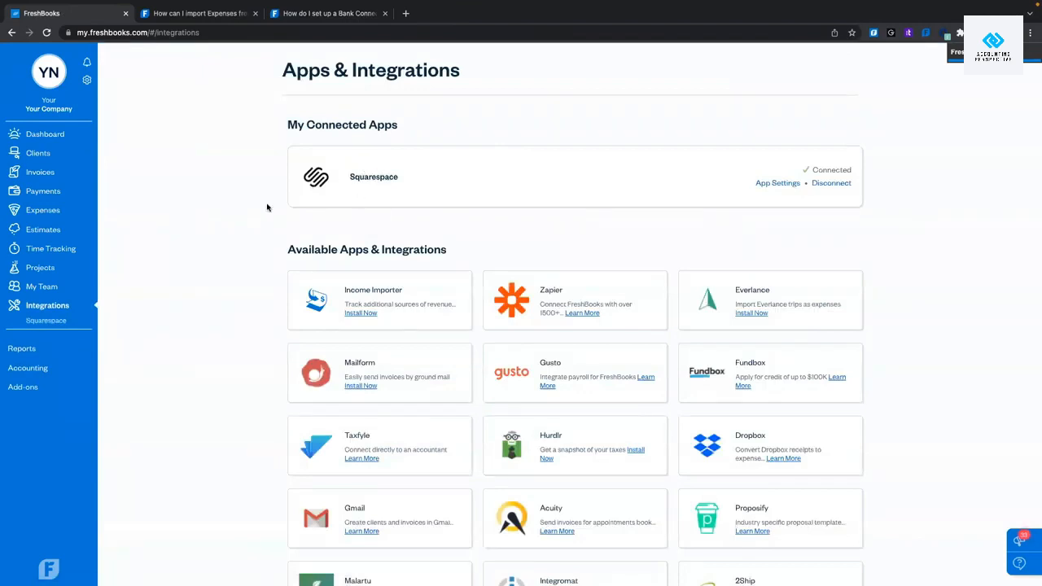
{"action": "scroll", "coordinate": [267, 207], "scroll_direction": "down", "scroll_amount": 2}
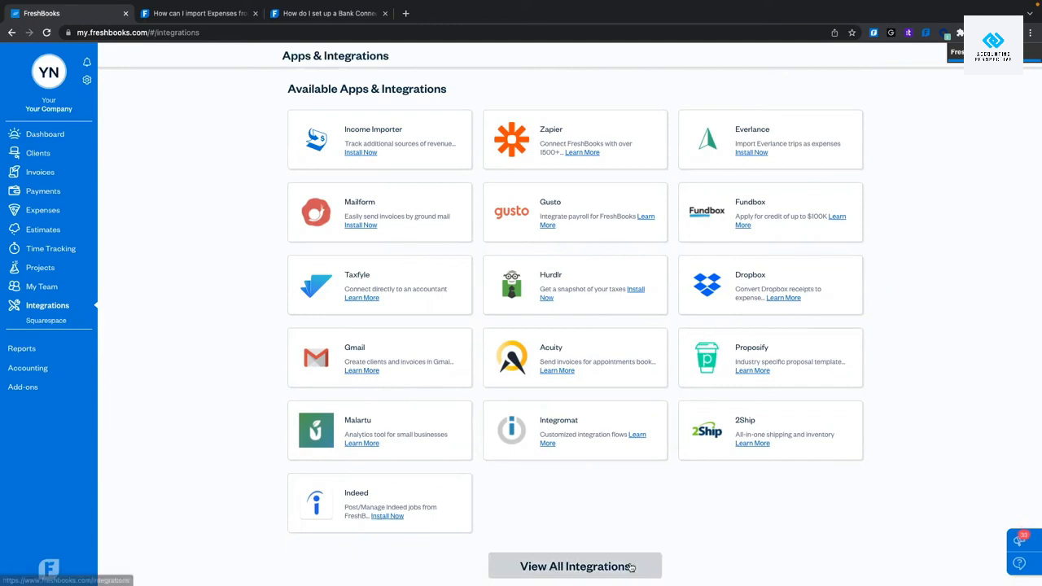
Open the full FreshBooks App Store and browse its popular and recently added apps.
{"action": "left_click", "coordinate": [631, 567]}
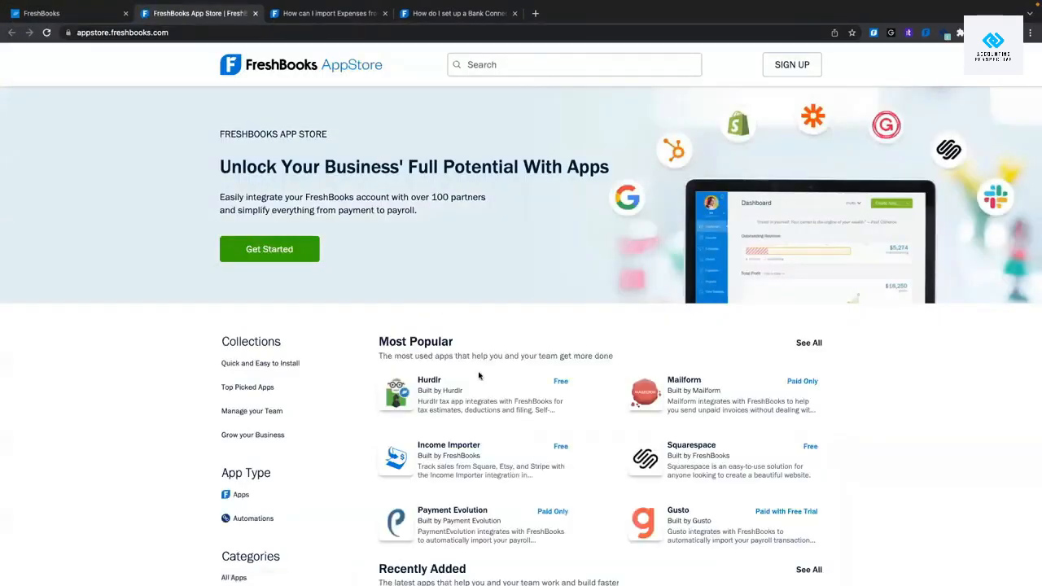
{"action": "scroll", "coordinate": [480, 376], "scroll_direction": "down", "scroll_amount": 3}
{"action": "scroll", "coordinate": [480, 376], "scroll_direction": "down", "scroll_amount": 10}
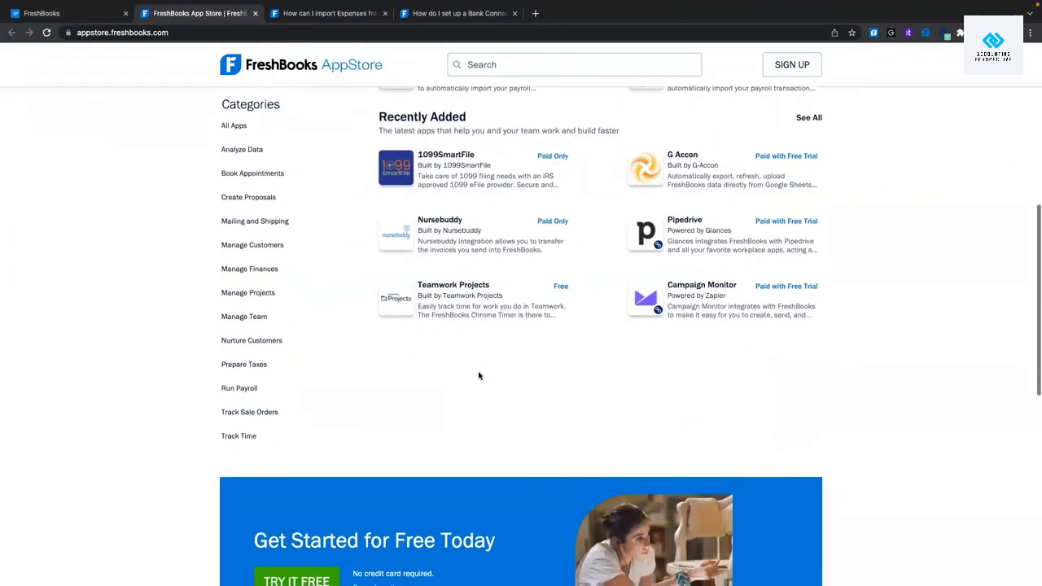
{"action": "scroll", "coordinate": [479, 375], "scroll_direction": "up", "scroll_amount": 15}
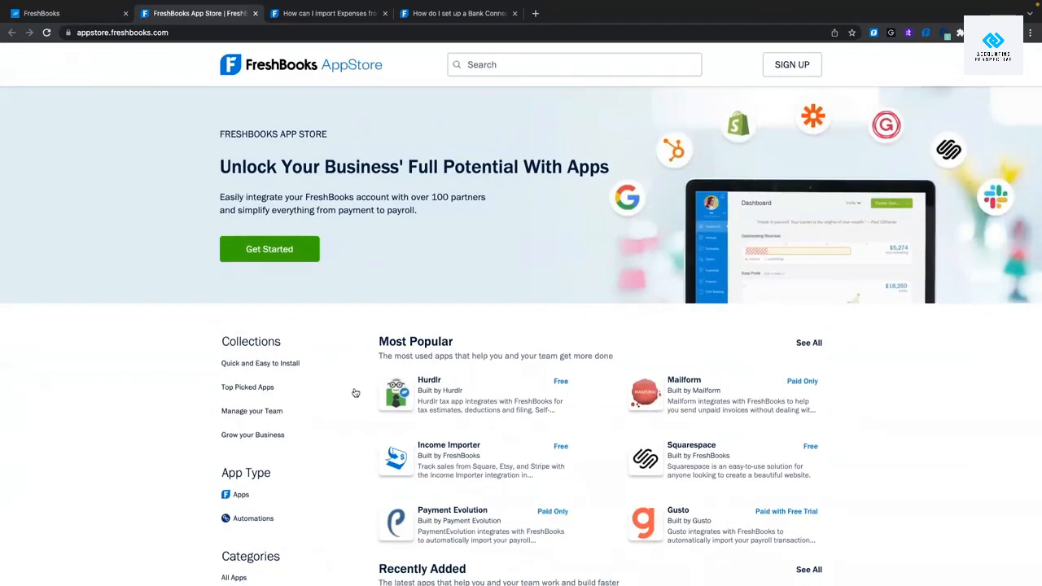
{"action": "scroll", "coordinate": [309, 394], "scroll_direction": "down", "scroll_amount": 3}
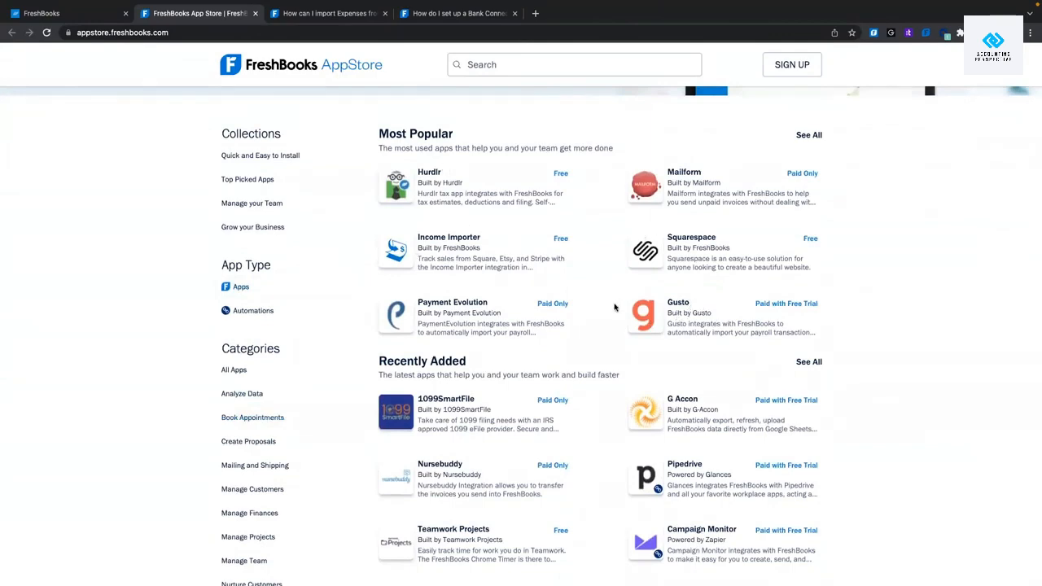
{"action": "scroll", "coordinate": [616, 302], "scroll_direction": "down", "scroll_amount": 1}
{"action": "scroll", "coordinate": [443, 143], "scroll_direction": "up", "scroll_amount": 2}
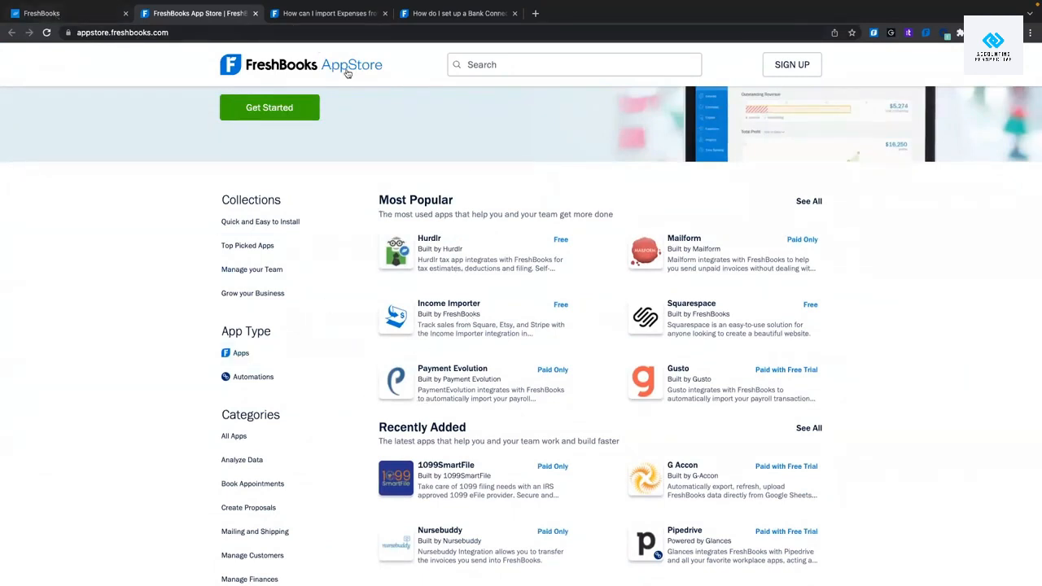
Return to the Apps & Integrations page with its 16 available integrations.
{"action": "left_click", "coordinate": [89, 13]}
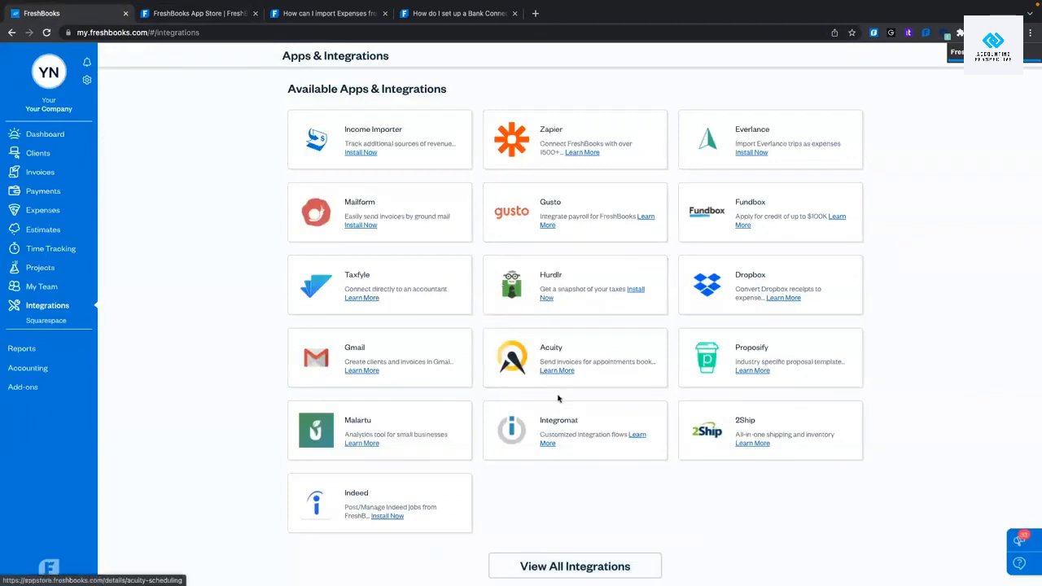
{"action": "left_click", "coordinate": [212, 20]}
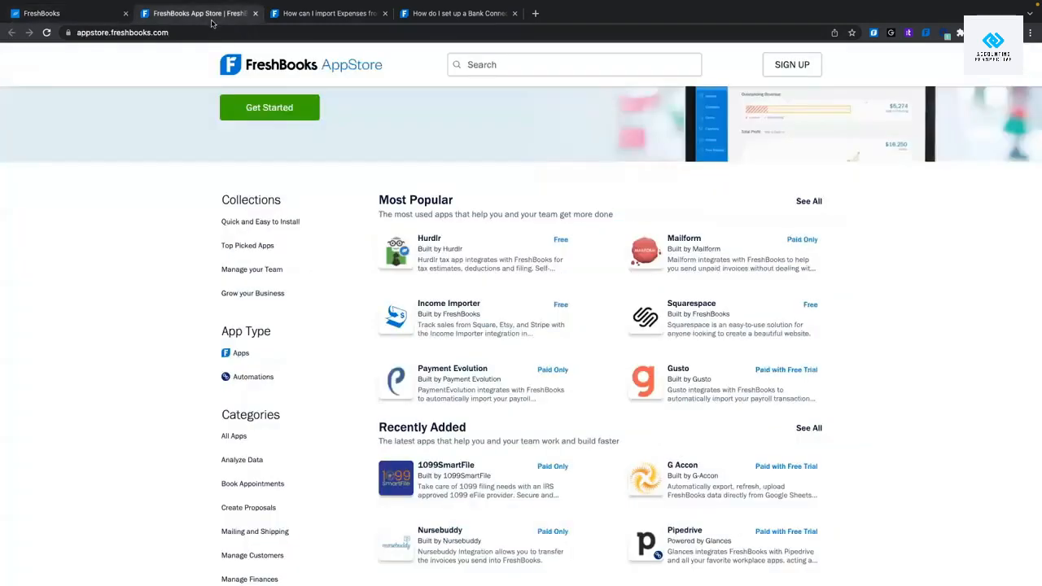
{"action": "left_click", "coordinate": [50, 13]}
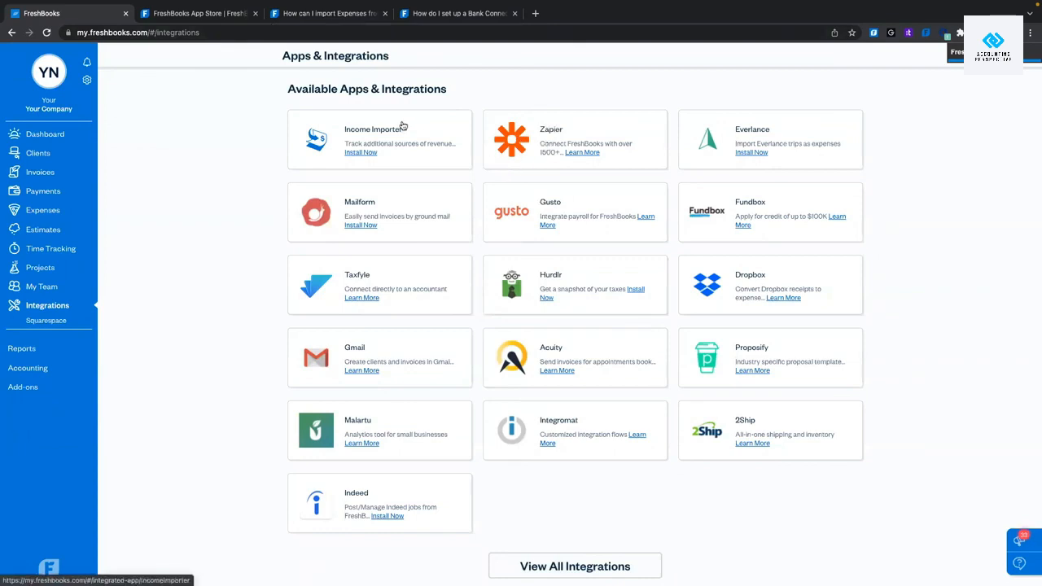
{"action": "left_click", "coordinate": [87, 79]}
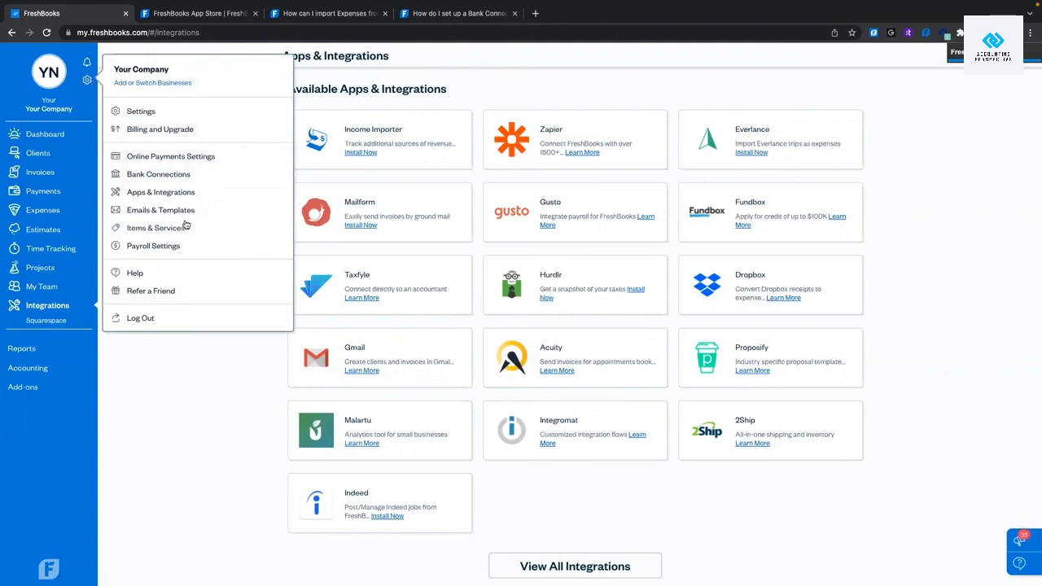
In Emails & Templates, view the New Invoice email template and close it unchanged.
{"action": "left_click", "coordinate": [166, 216]}
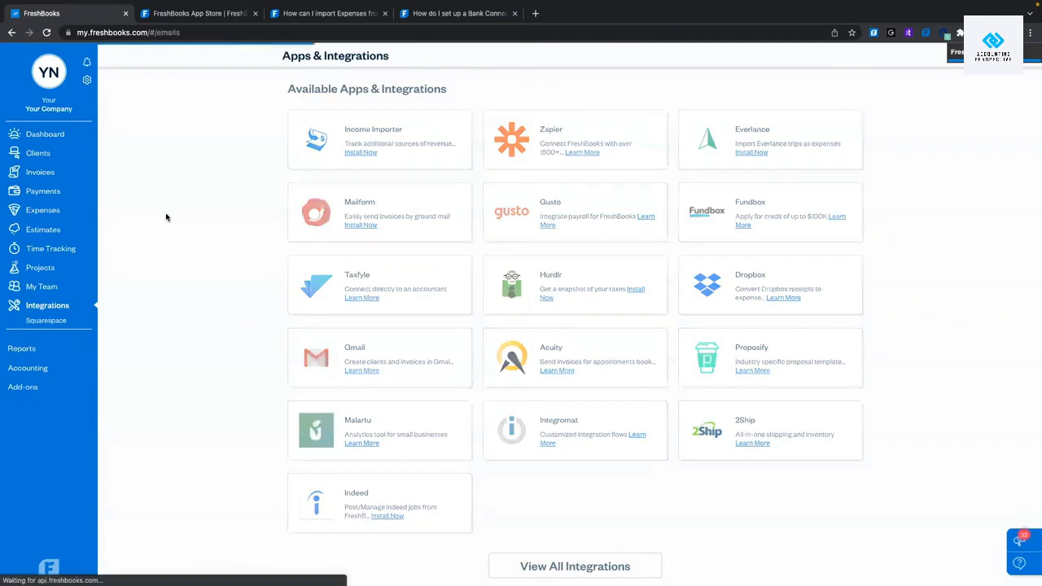
{"action": "scroll", "coordinate": [274, 191], "scroll_direction": "down", "scroll_amount": 3}
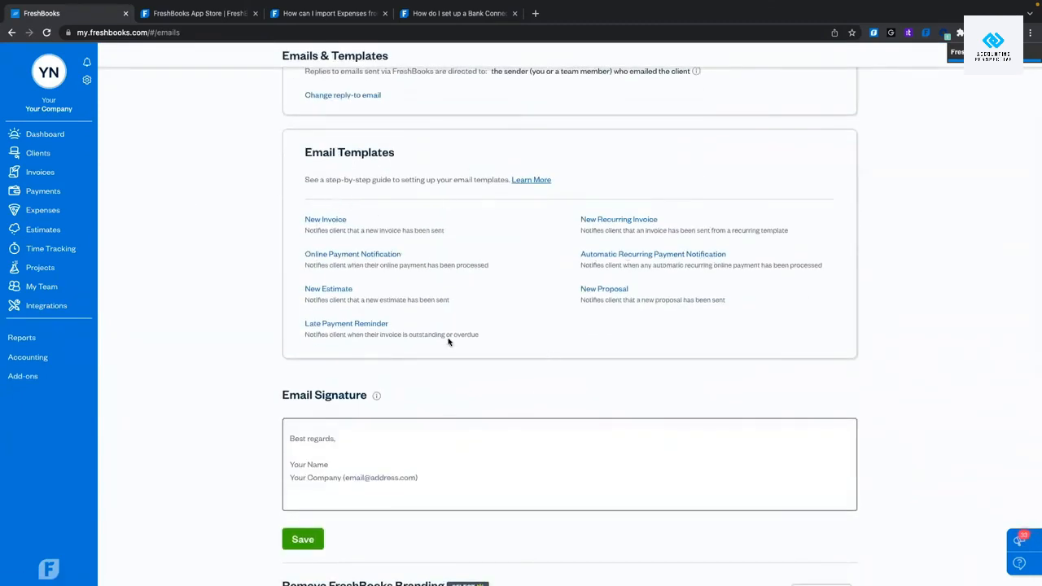
{"action": "left_click", "coordinate": [322, 220]}
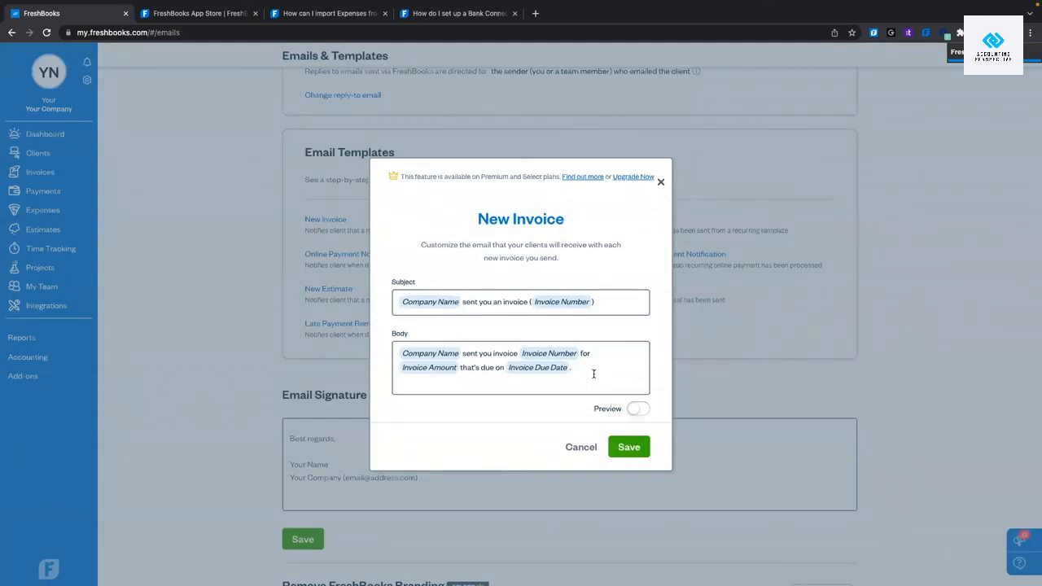
{"action": "left_click", "coordinate": [661, 184]}
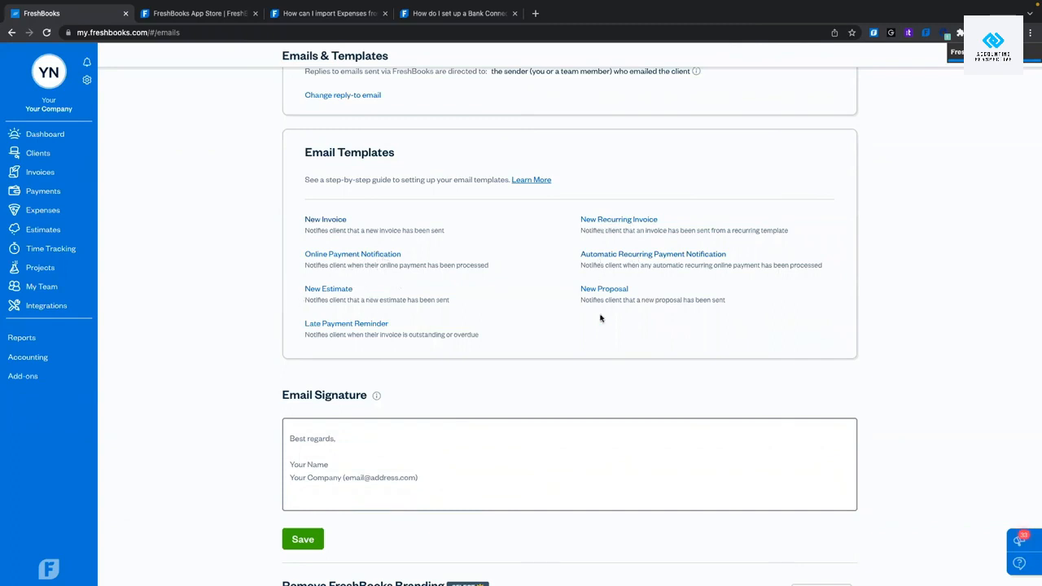
{"action": "scroll", "coordinate": [586, 333], "scroll_direction": "down", "scroll_amount": 1}
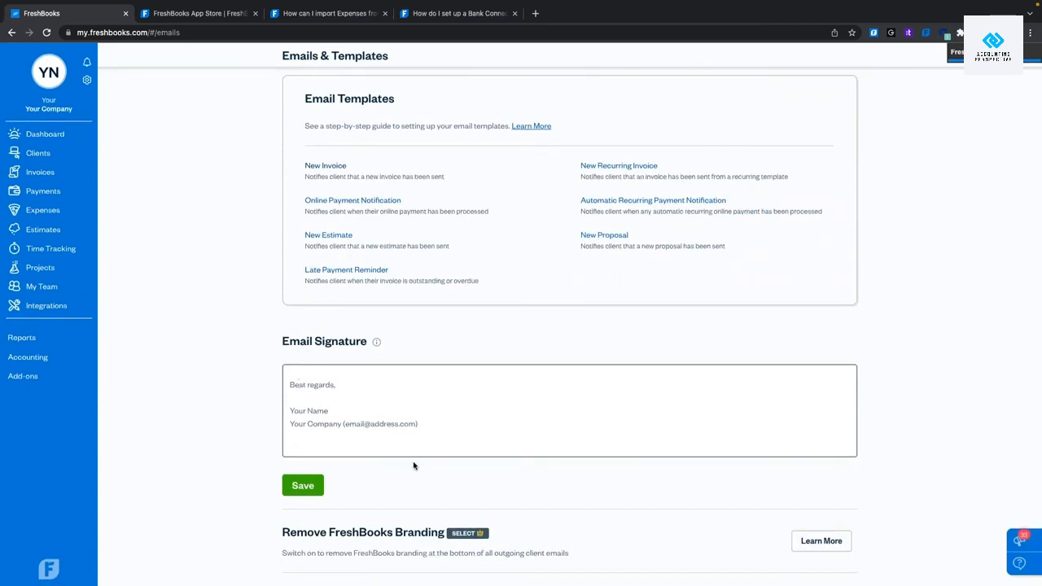
{"action": "scroll", "coordinate": [413, 465], "scroll_direction": "up", "scroll_amount": 3}
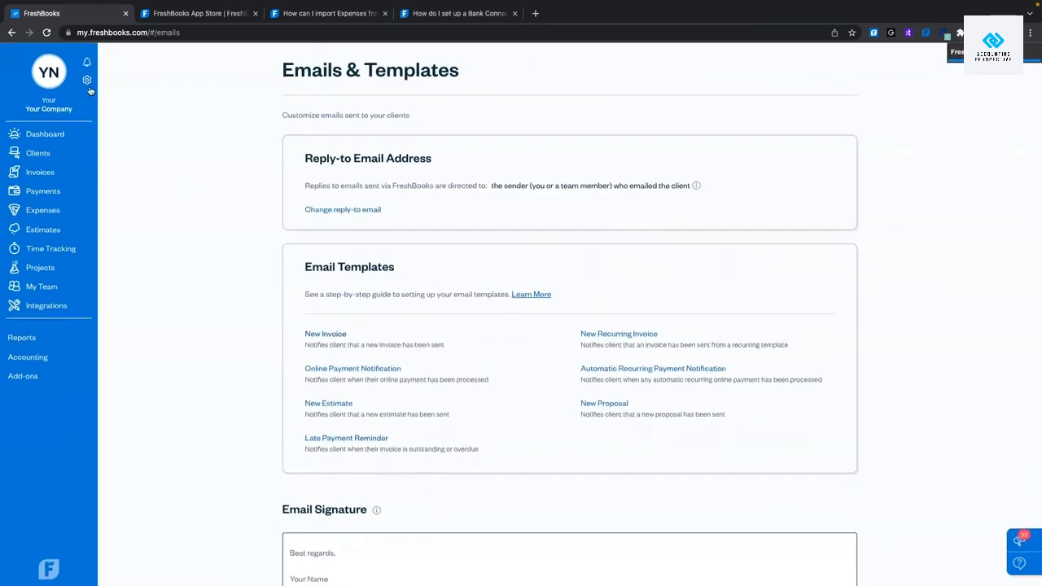
{"action": "left_click", "coordinate": [87, 79]}
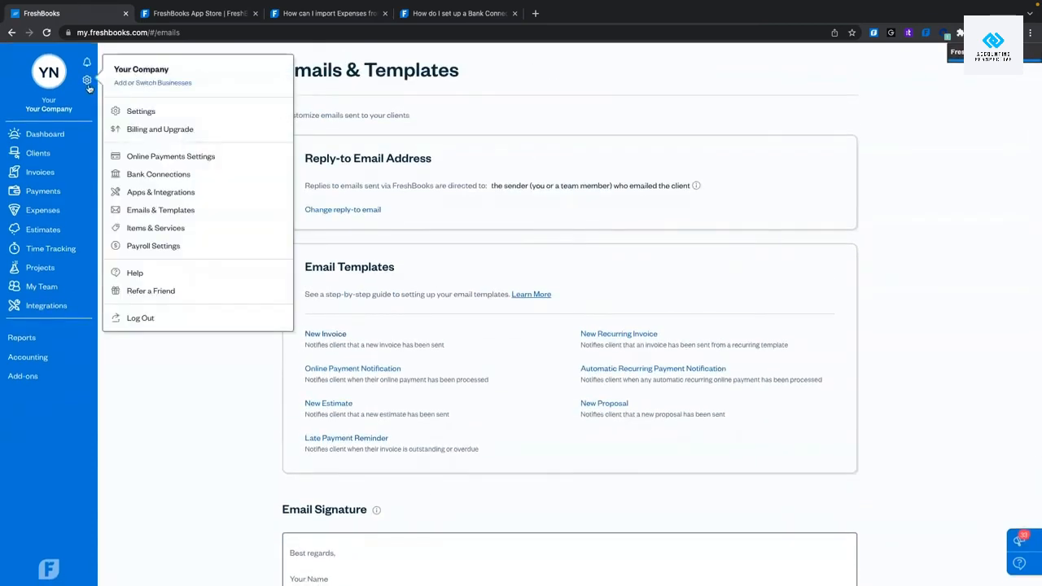
{"action": "left_click", "coordinate": [164, 234]}
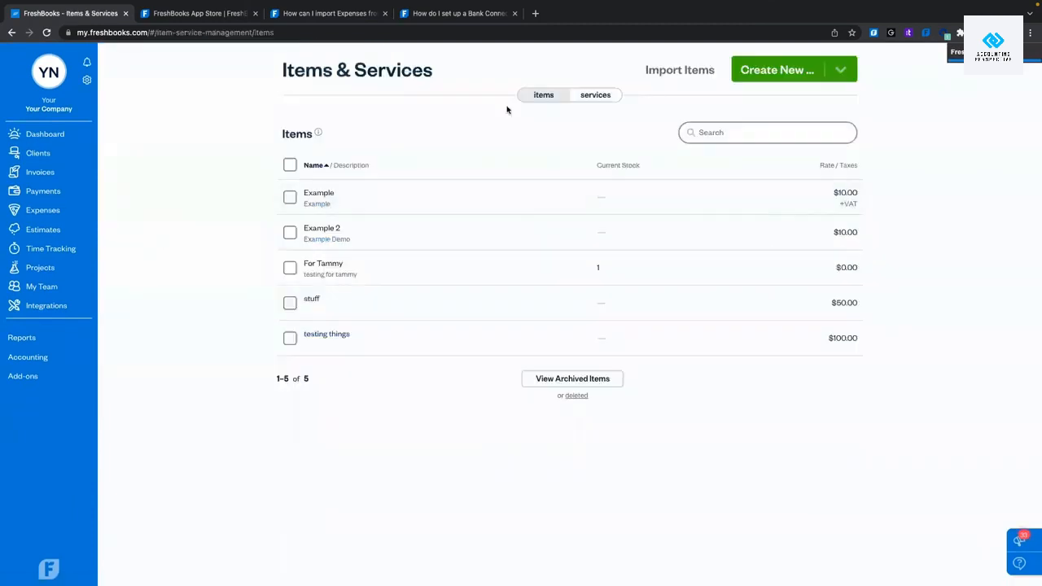
{"action": "left_click", "coordinate": [591, 96]}
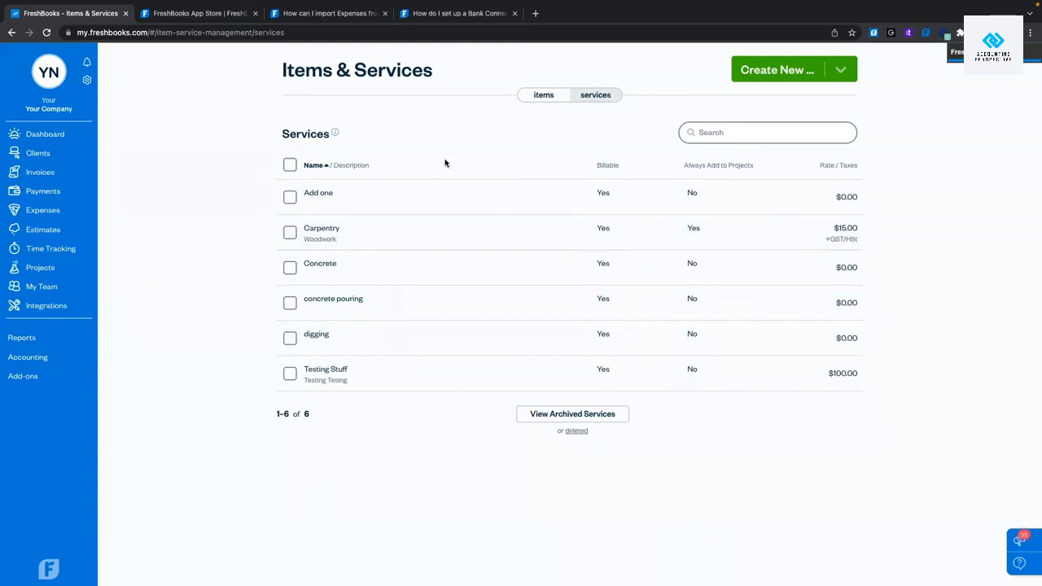
{"action": "left_click", "coordinate": [543, 96]}
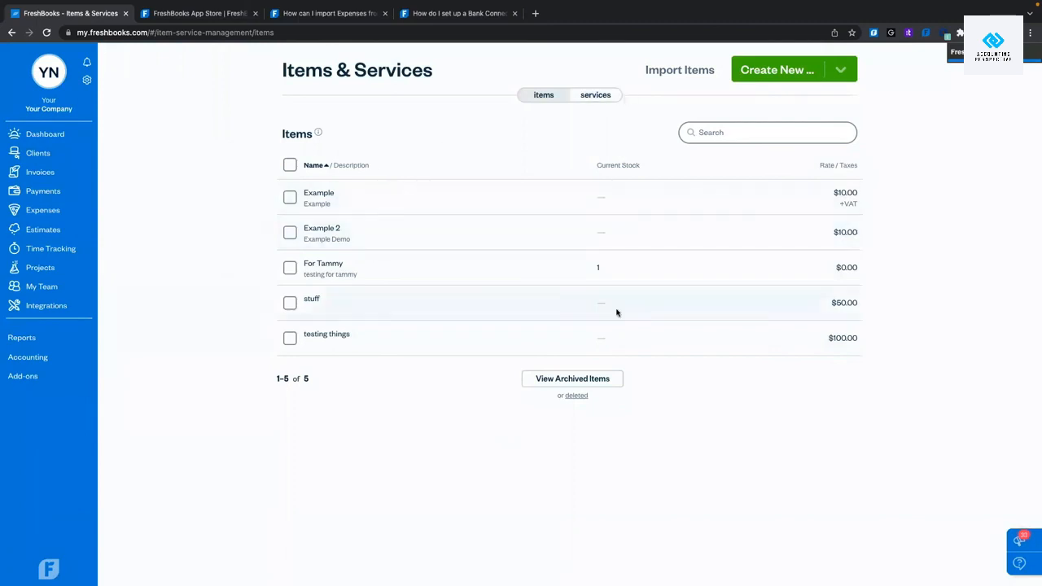
{"action": "left_click", "coordinate": [599, 97]}
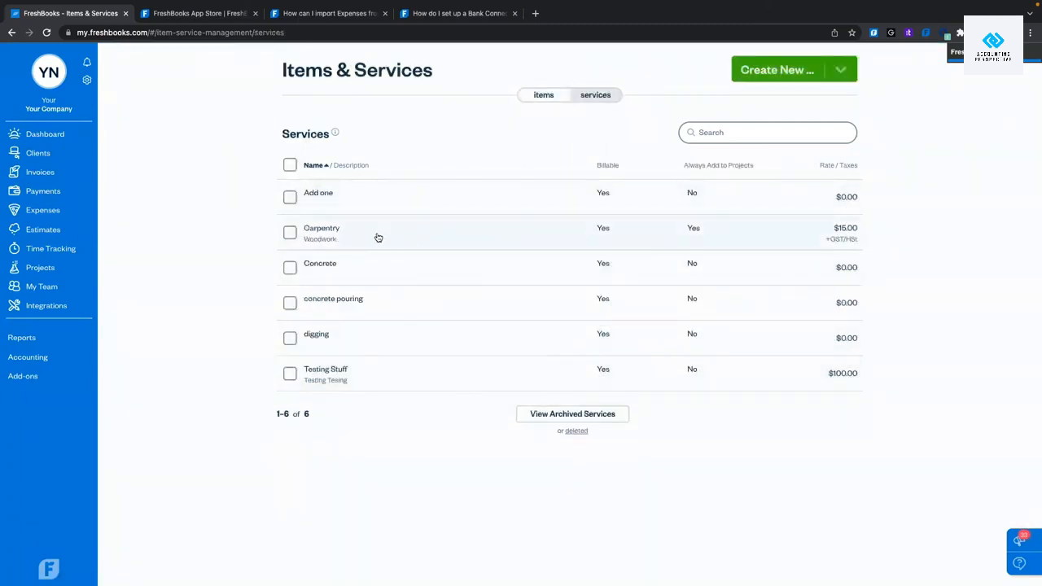
{"action": "left_click", "coordinate": [351, 239]}
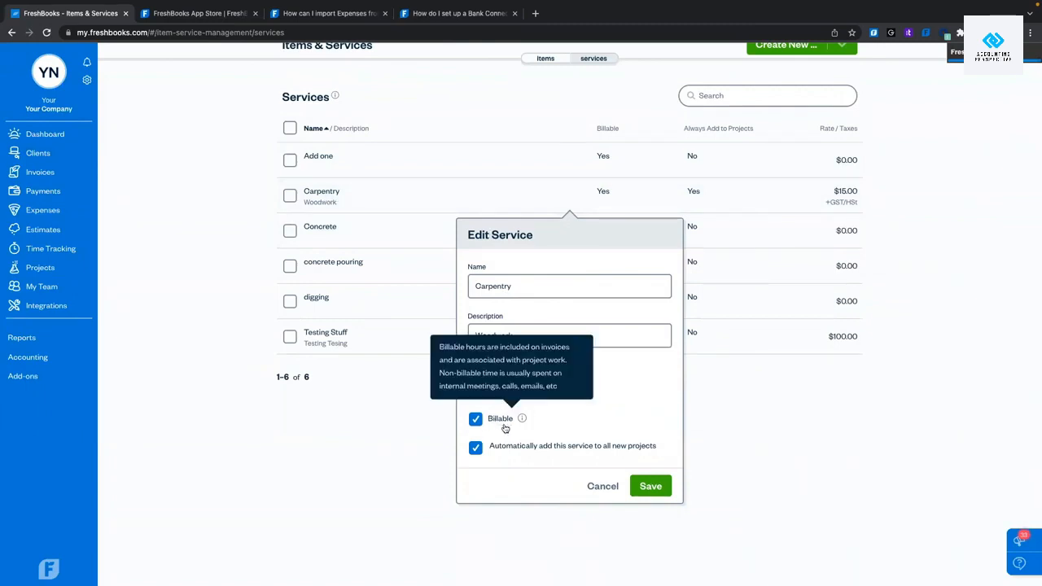
{"action": "mouse_move", "coordinate": [524, 419]}
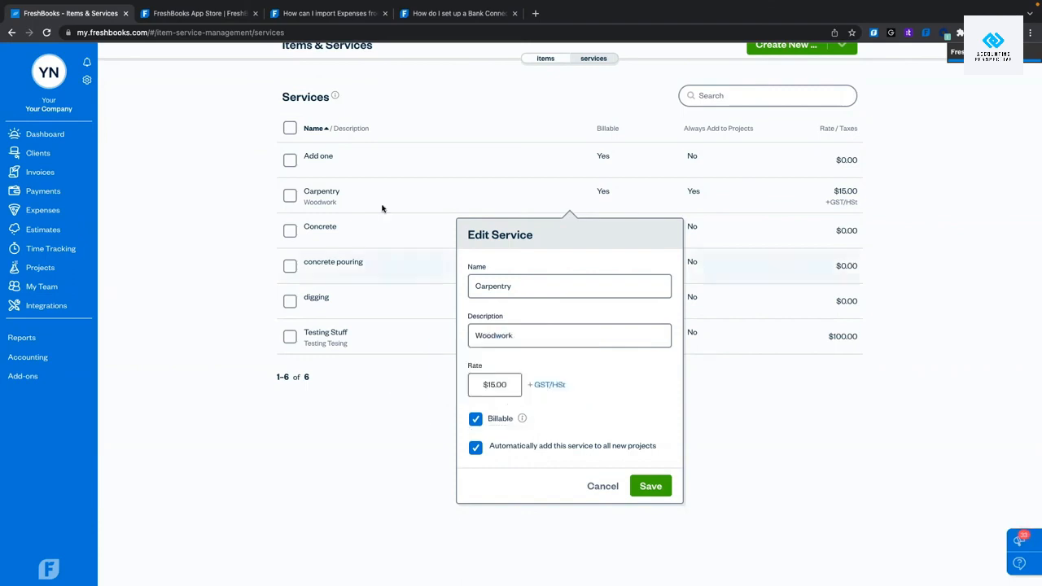
{"action": "left_click", "coordinate": [471, 422]}
{"action": "left_click", "coordinate": [472, 421]}
{"action": "left_click", "coordinate": [605, 491]}
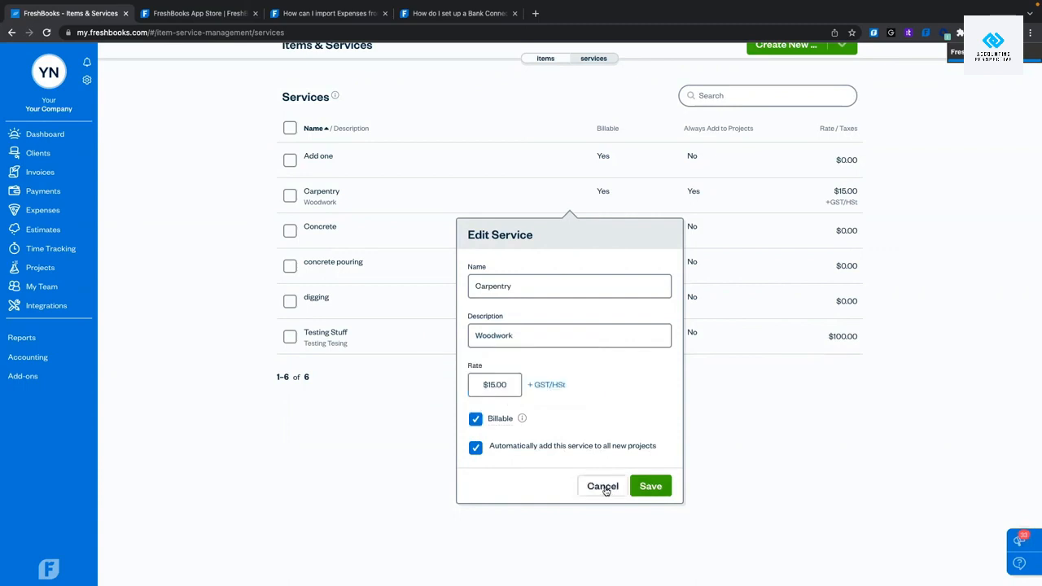
Start a new service and cancel it without saving.
{"action": "left_click", "coordinate": [773, 47]}
{"action": "left_click", "coordinate": [763, 122]}
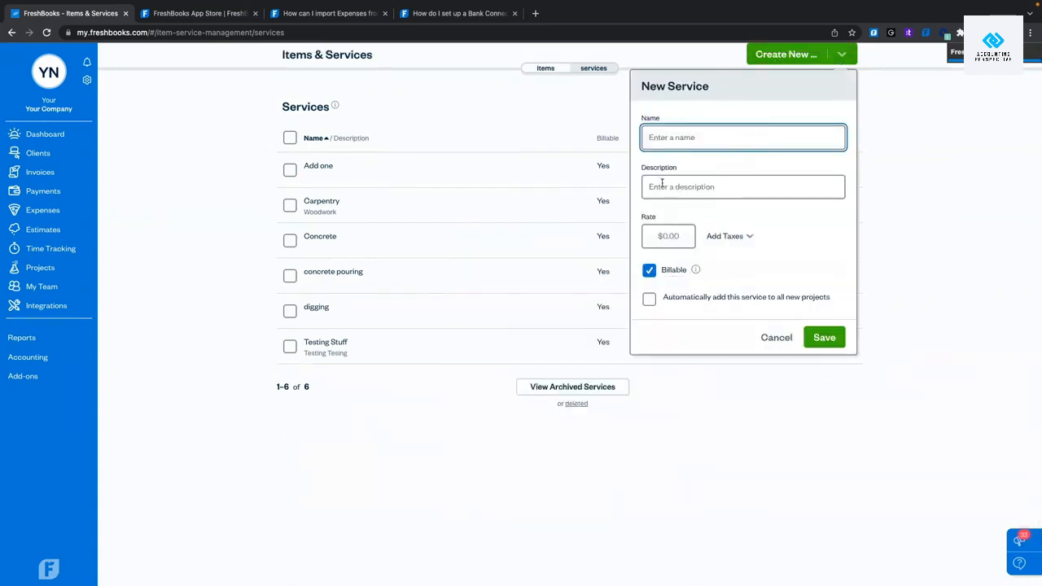
{"action": "left_click", "coordinate": [778, 338]}
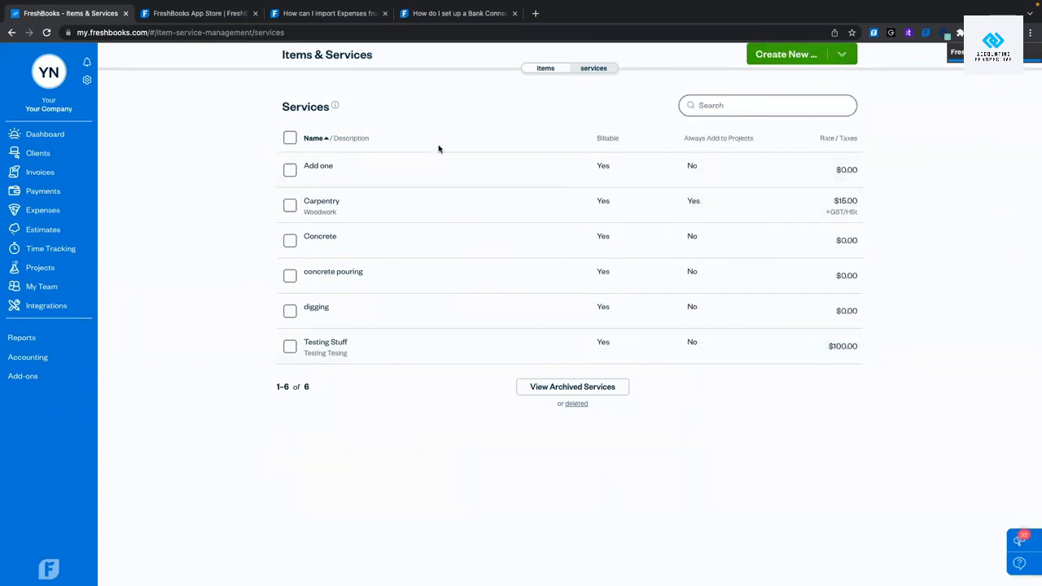
{"action": "scroll", "coordinate": [437, 147], "scroll_direction": "up", "scroll_amount": 1}
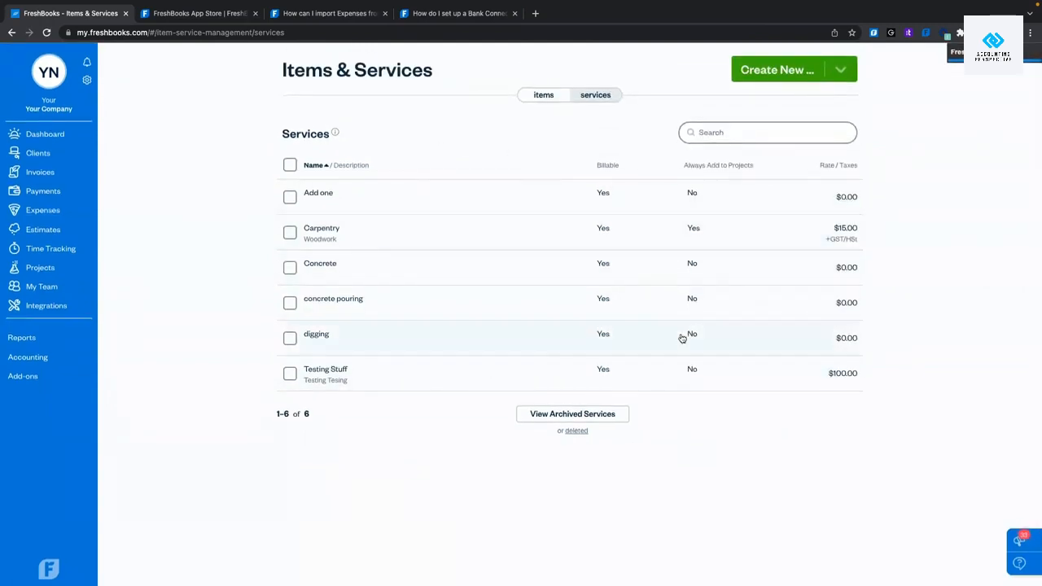
Rename the Example item to 'Name' and change its description to 'Showing for Demo'.
{"action": "left_click", "coordinate": [547, 97]}
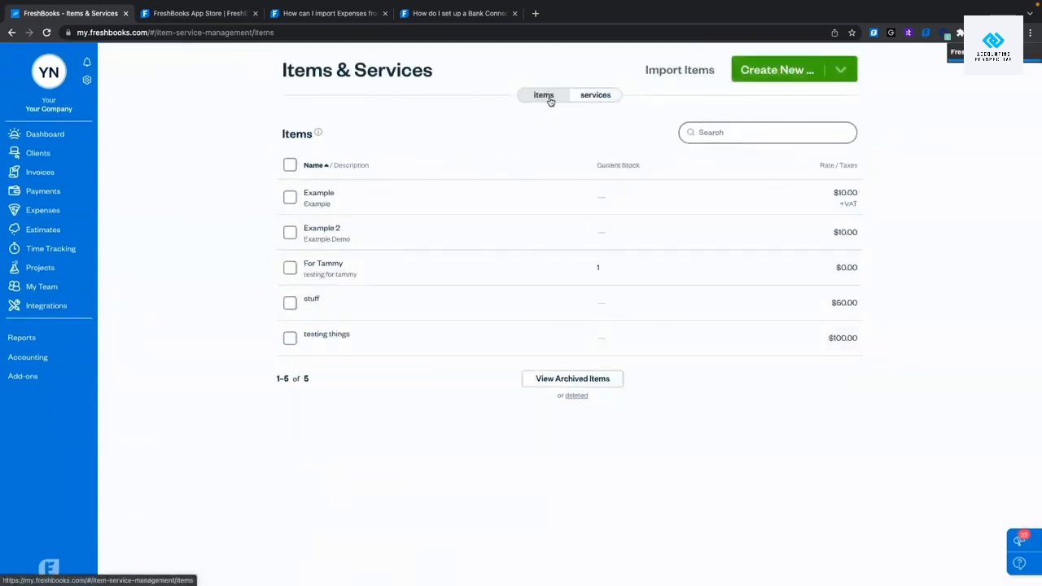
{"action": "left_click", "coordinate": [469, 203]}
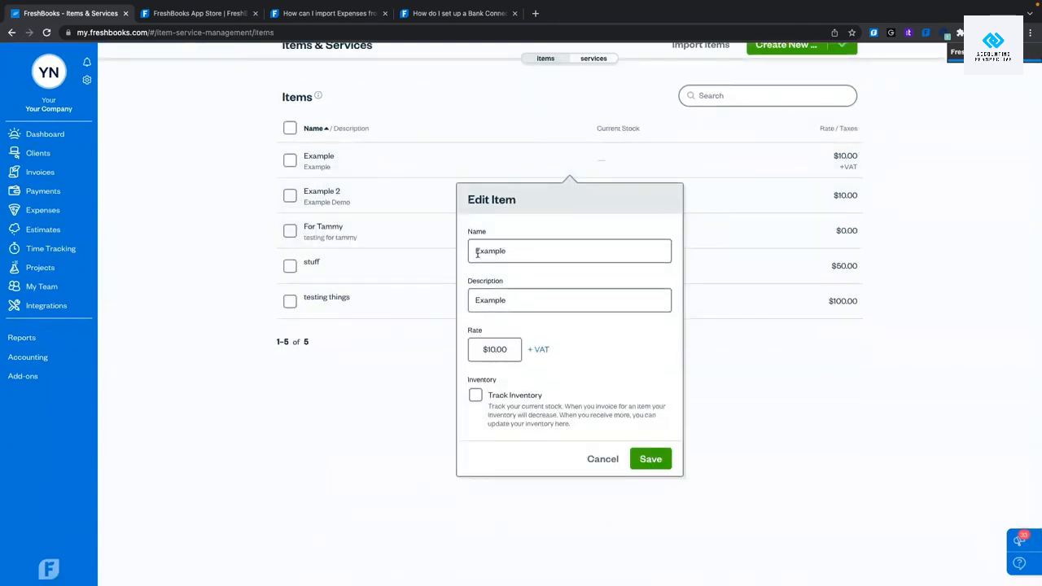
{"action": "left_click_drag", "start_coordinate": [505, 254], "coordinate": [427, 251]}
{"action": "type", "text": "Name"}
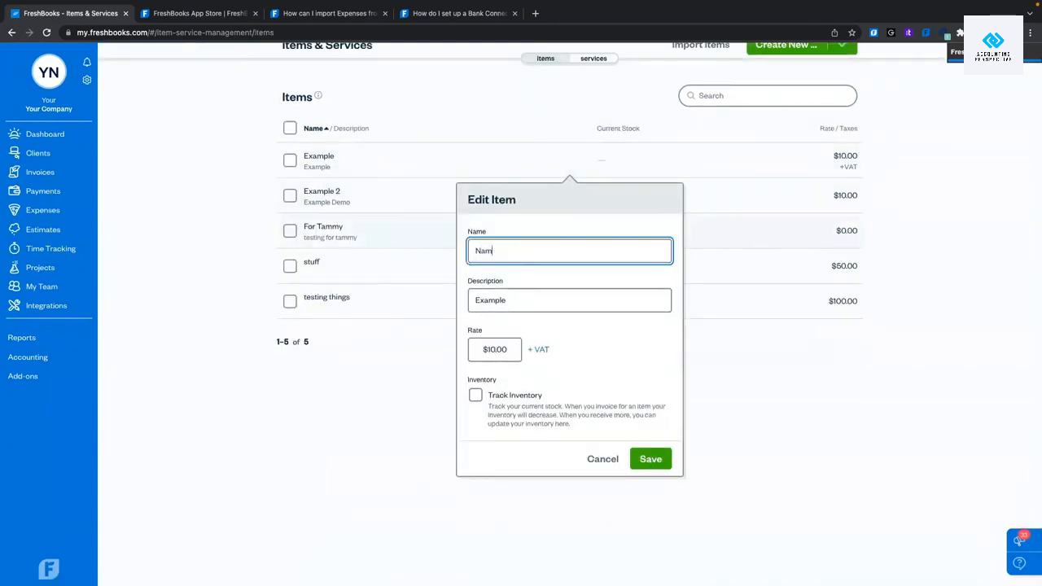
{"action": "key", "text": "Tab"}
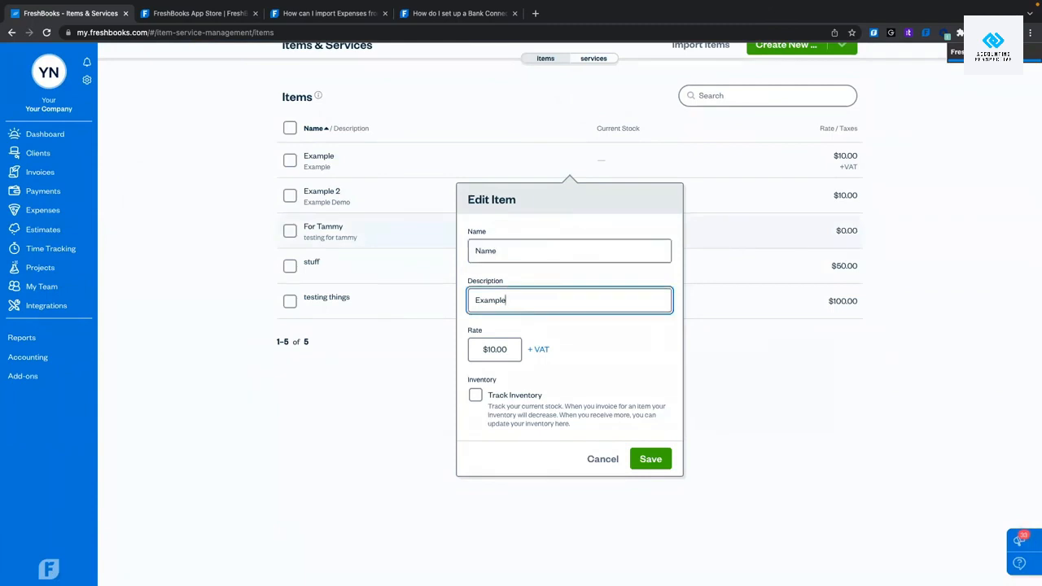
{"action": "left_click_drag", "start_coordinate": [503, 299], "coordinate": [475, 300]}
{"action": "type", "text": "Showing for"}
{"action": "type", "text": "Demo"}
{"action": "left_click", "coordinate": [486, 349]}
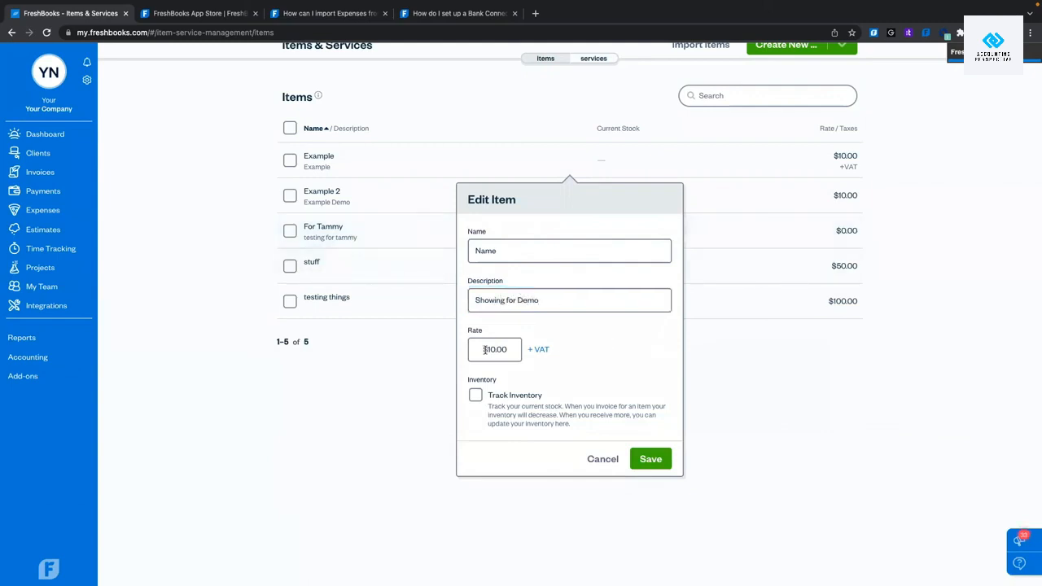
Turn on inventory tracking with 99 in stock and save the item.
{"action": "left_click", "coordinate": [472, 396]}
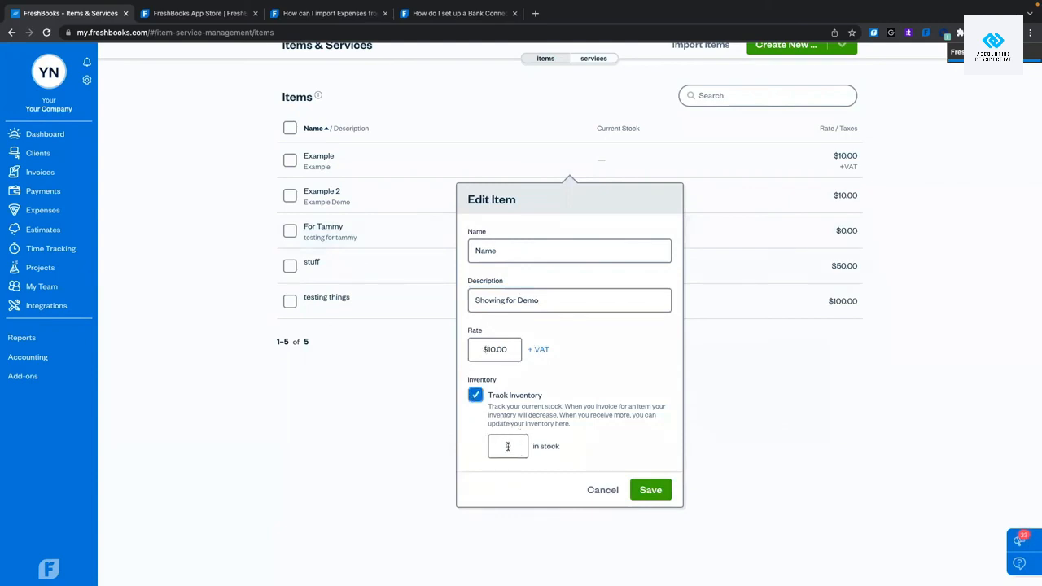
{"action": "left_click", "coordinate": [511, 446]}
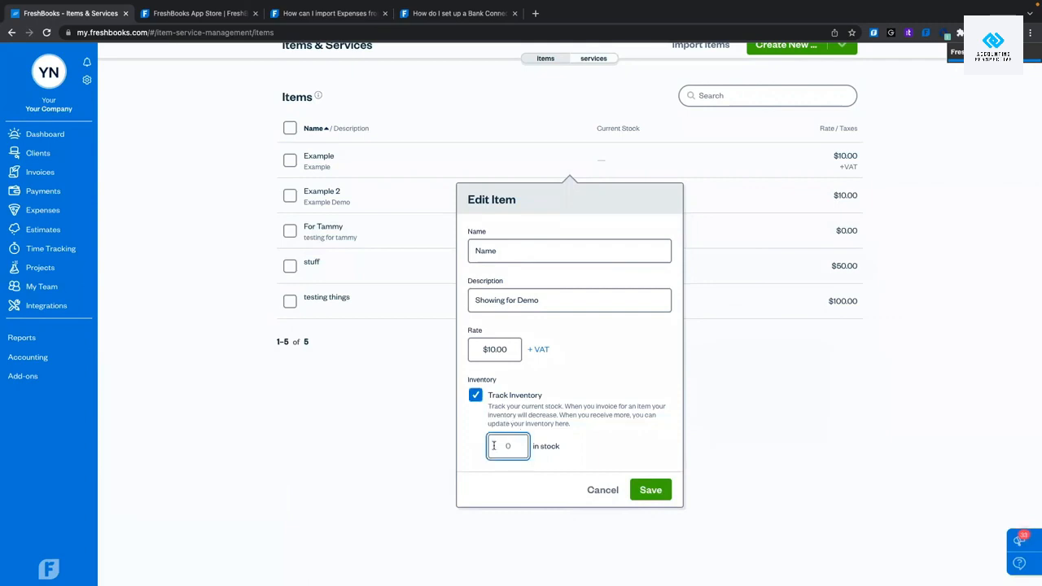
{"action": "type", "text": "90"}
{"action": "left_click", "coordinate": [605, 463]}
{"action": "left_click", "coordinate": [482, 399]}
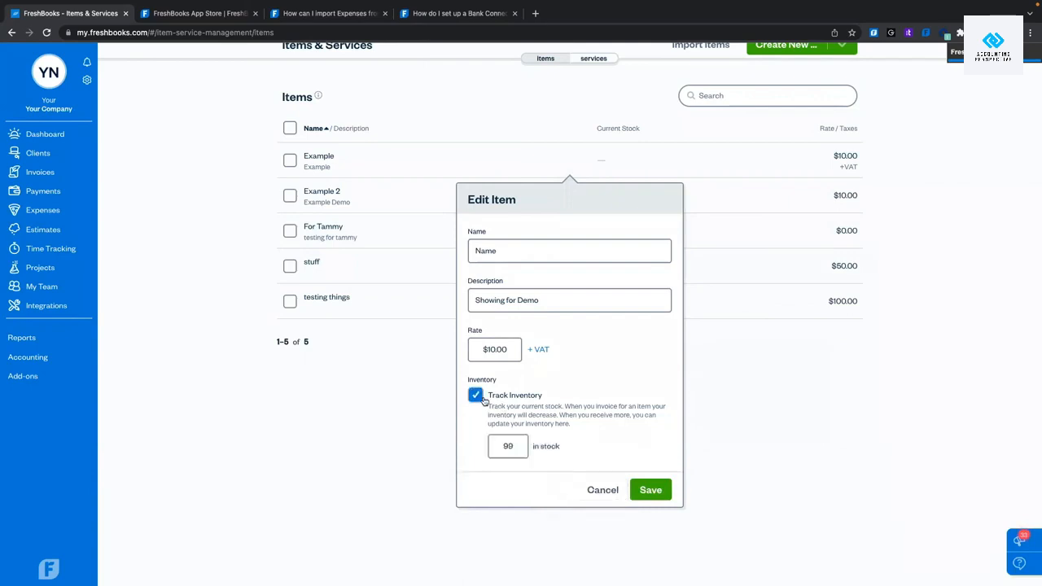
{"action": "left_click", "coordinate": [648, 489]}
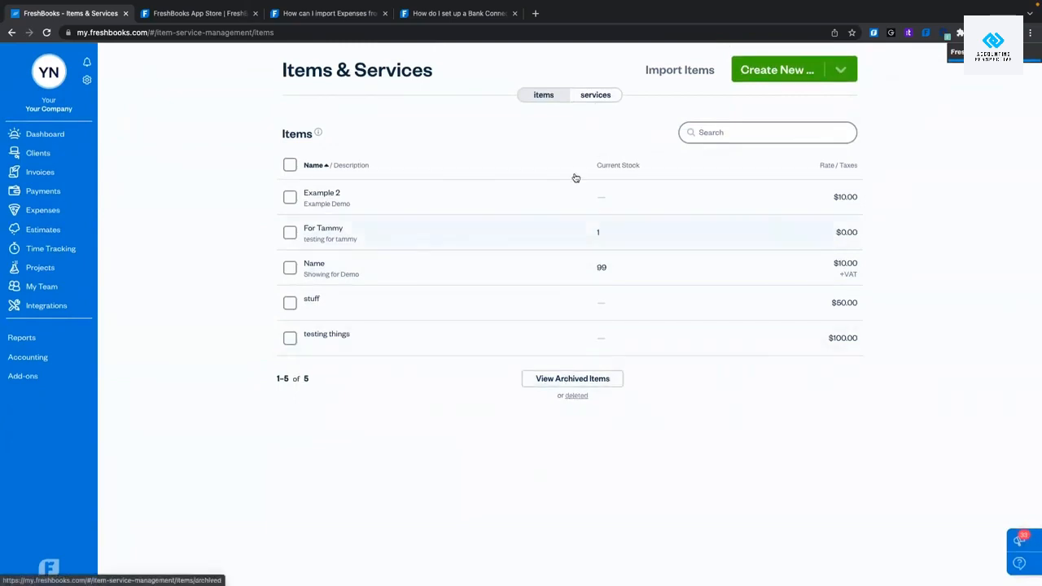
Undelete the Demonstration service, bringing the active services list to seven.
{"action": "left_click", "coordinate": [593, 94]}
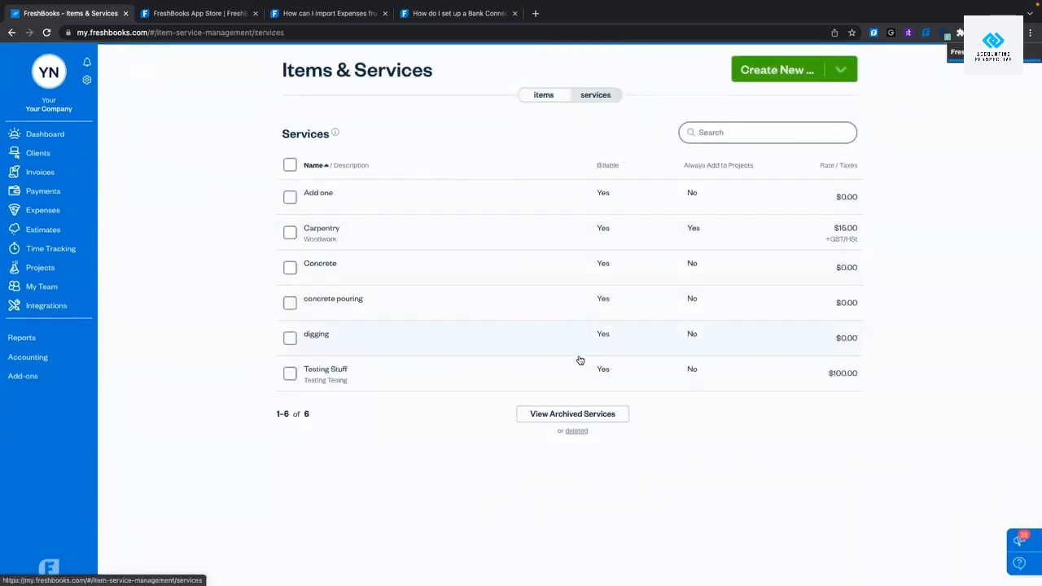
{"action": "left_click", "coordinate": [577, 431]}
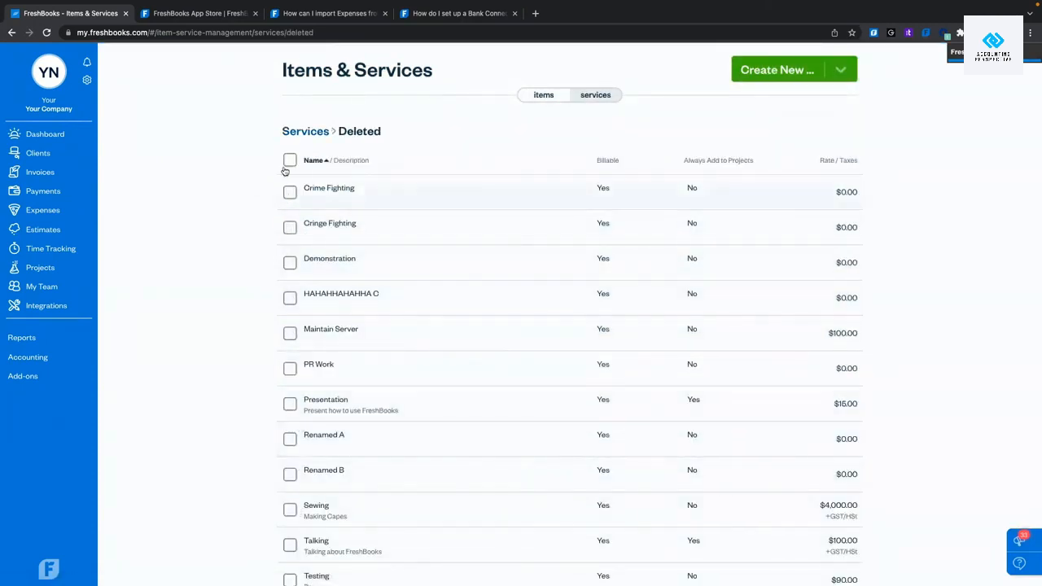
{"action": "left_click", "coordinate": [291, 270]}
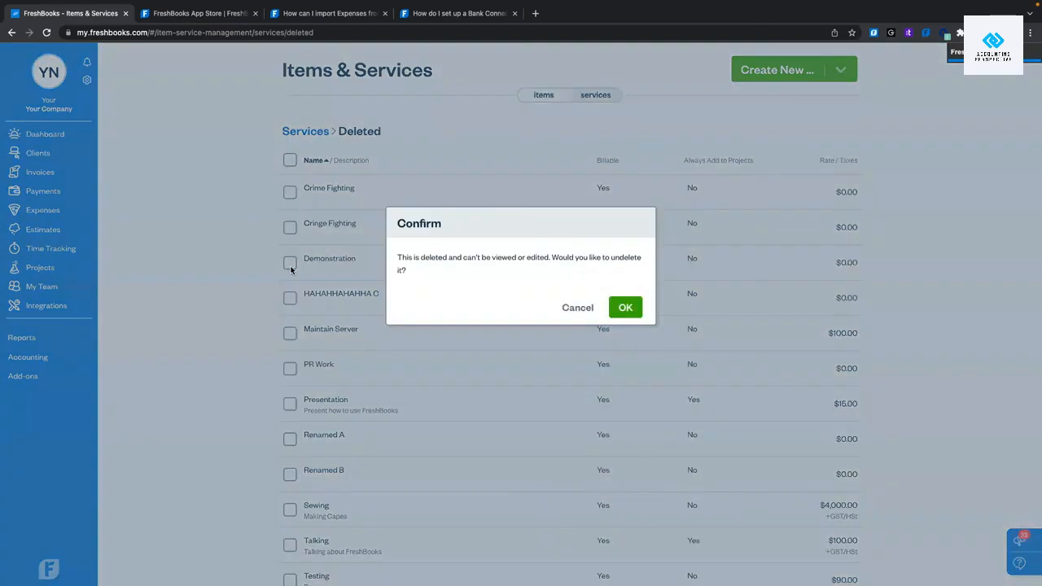
{"action": "left_click", "coordinate": [625, 308]}
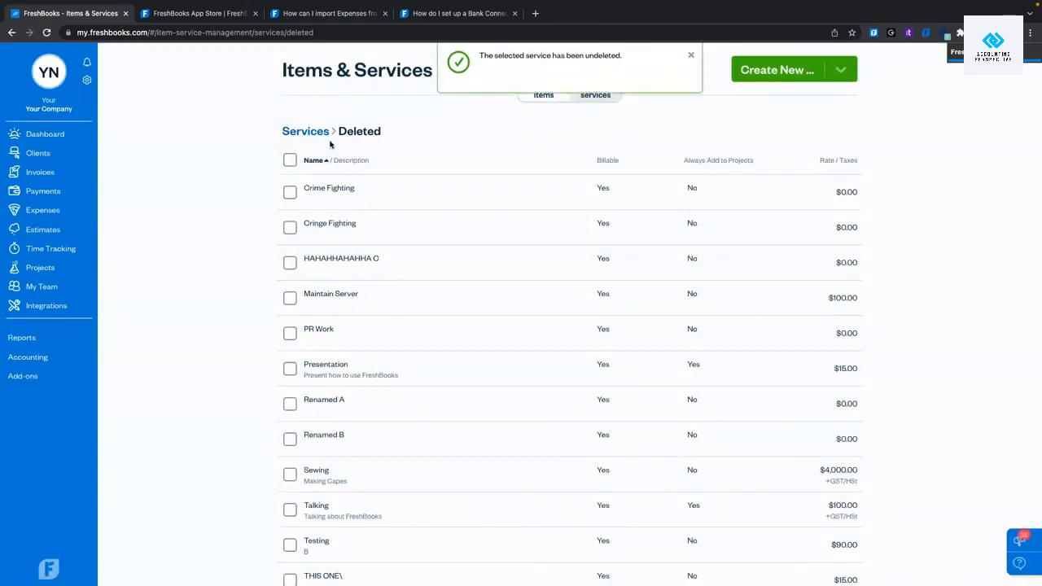
{"action": "left_click", "coordinate": [298, 132]}
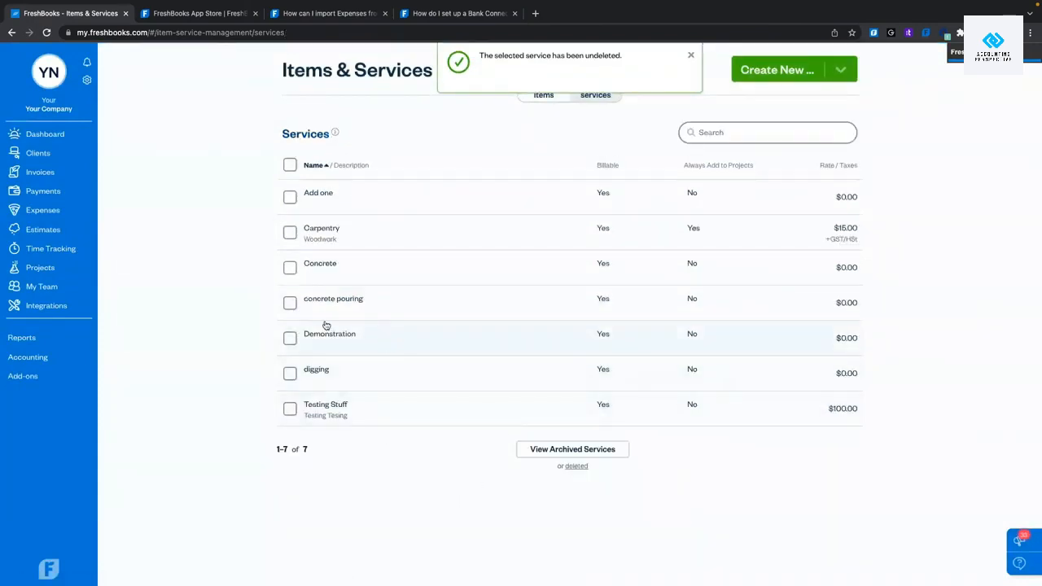
{"action": "left_click", "coordinate": [88, 81]}
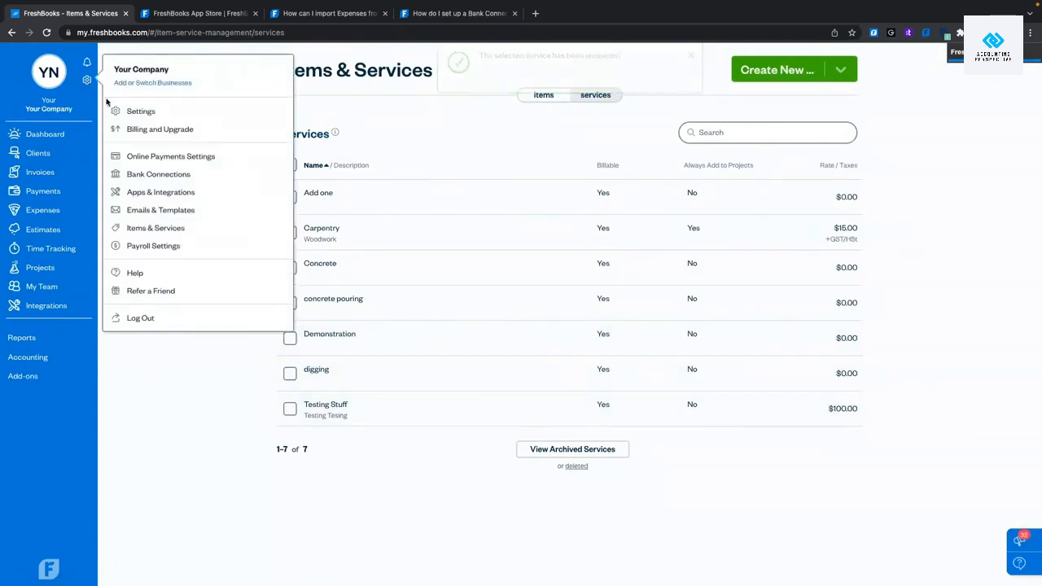
Check Payroll and invoice payments without editing the first payment, then open My Team.
{"action": "left_click", "coordinate": [154, 245]}
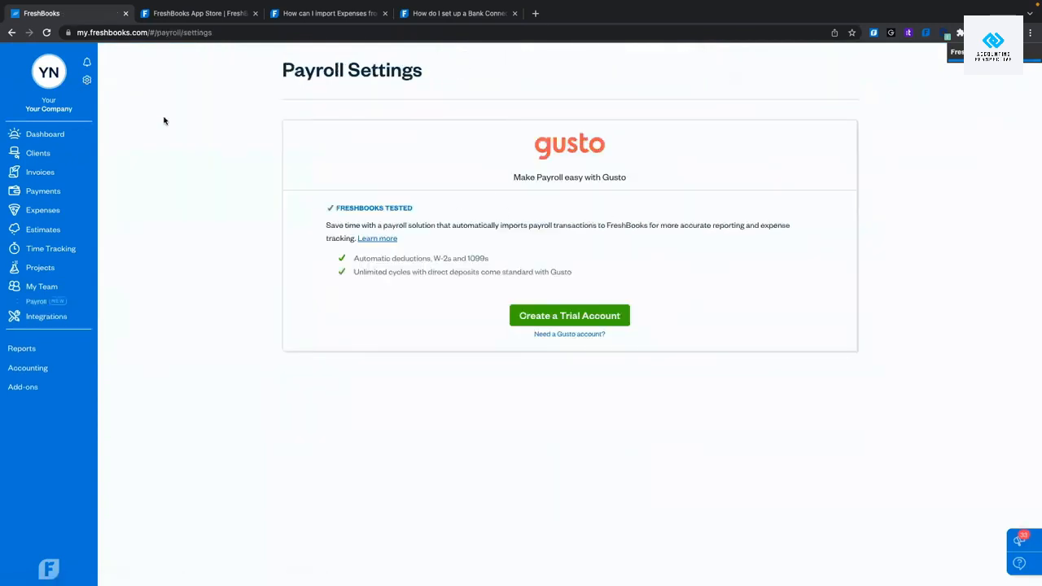
{"action": "left_click", "coordinate": [87, 81]}
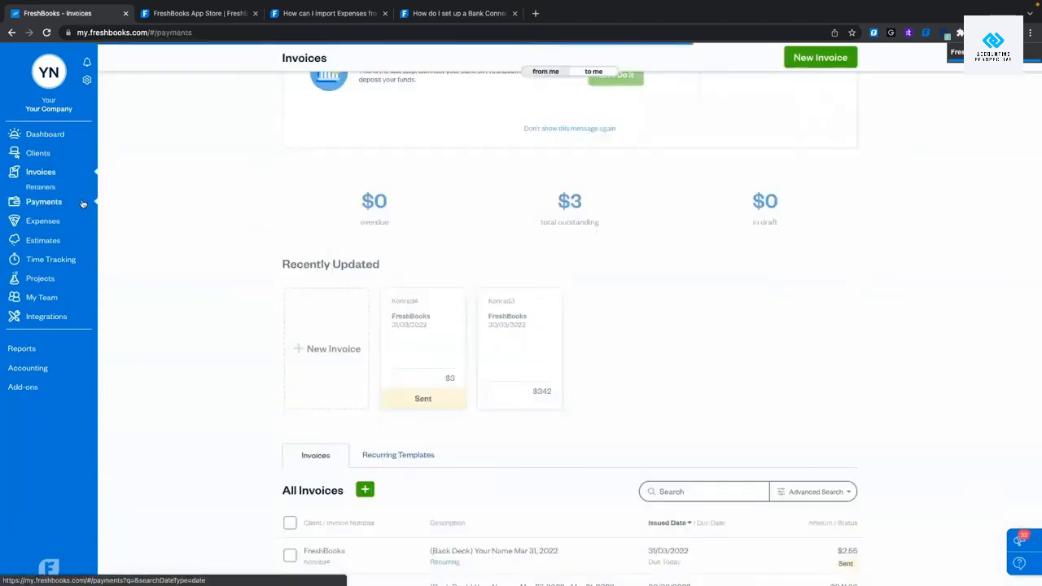
{"action": "left_click", "coordinate": [43, 190]}
{"action": "scroll", "coordinate": [228, 276], "scroll_direction": "down", "scroll_amount": 1}
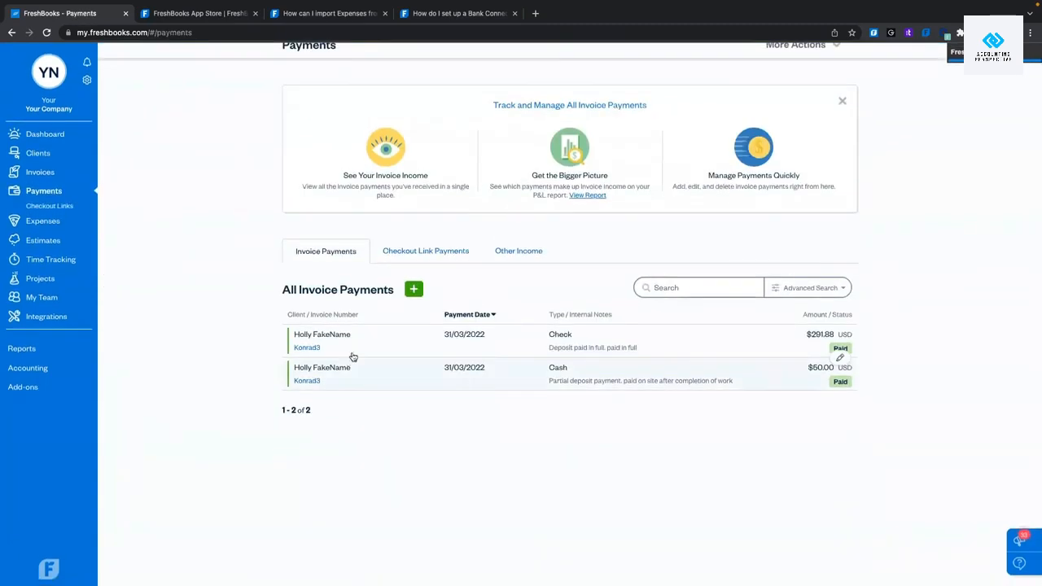
{"action": "left_click", "coordinate": [424, 335]}
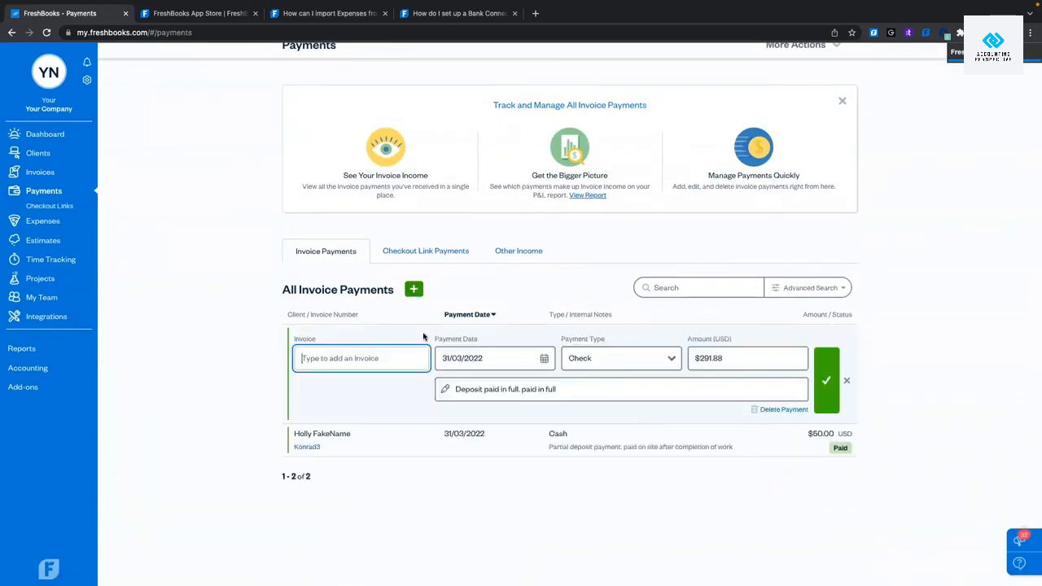
{"action": "left_click", "coordinate": [846, 380]}
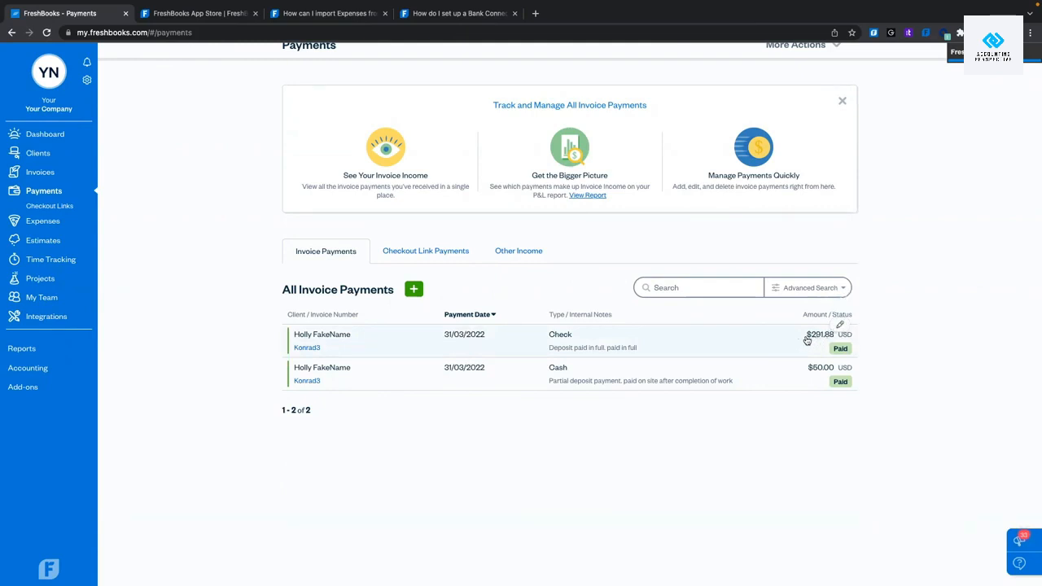
{"action": "left_click", "coordinate": [47, 295]}
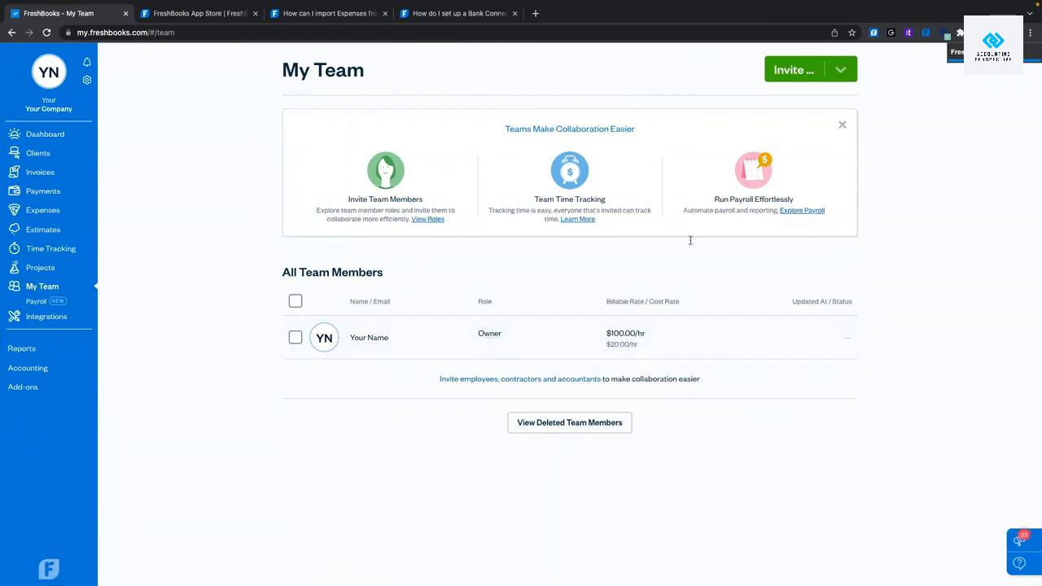
Show the invite roles: Admin, Manager, Employee, Contractor, and free Accountant.
{"action": "left_click", "coordinate": [793, 72]}
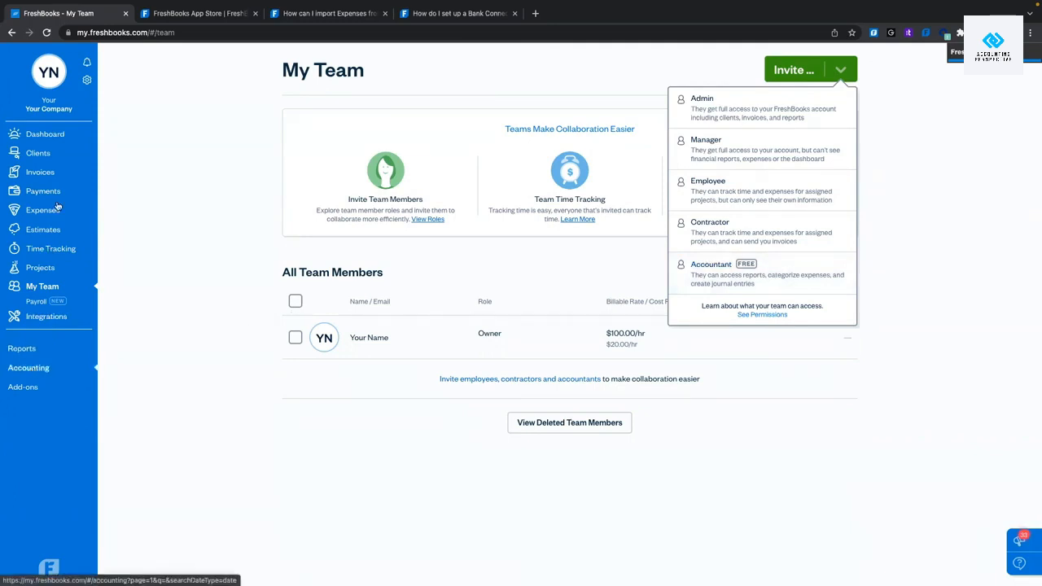
Search the Help Center for 'as an accountant' and open the getting-started-as-an-Accountant article.
{"action": "left_click", "coordinate": [200, 13]}
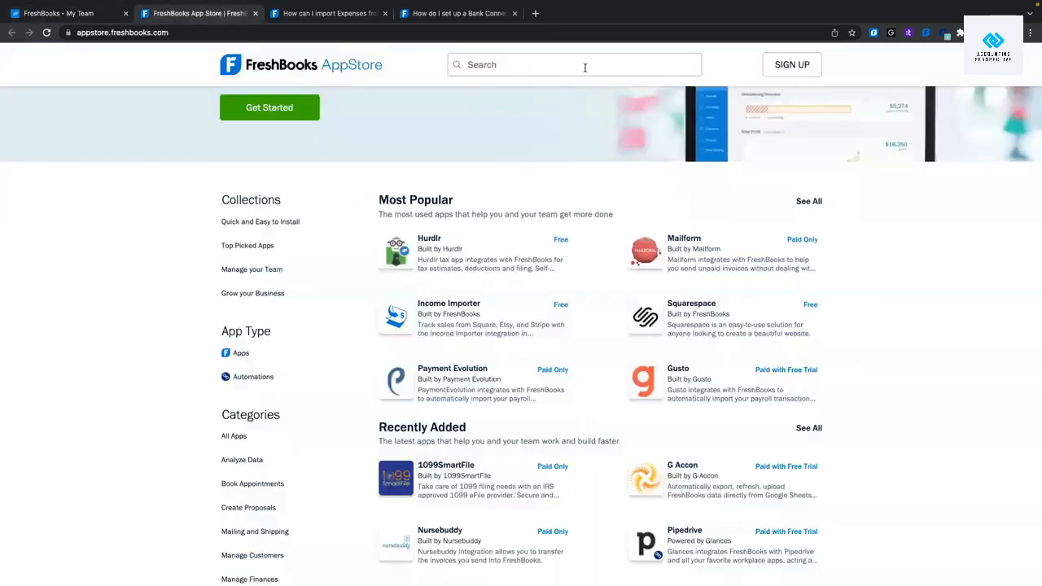
{"action": "left_click", "coordinate": [335, 18]}
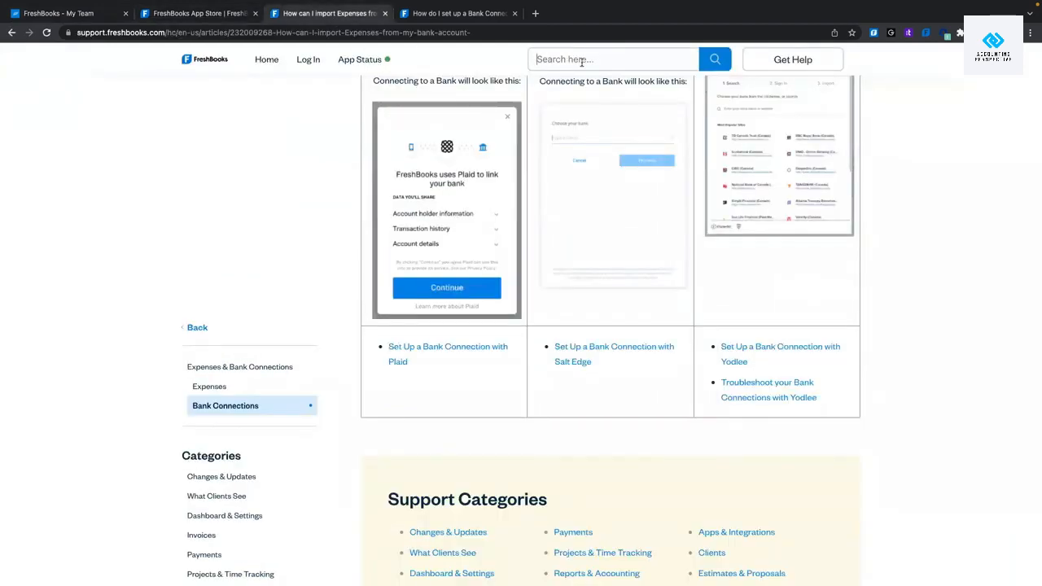
{"action": "type", "text": "as an accountant"}
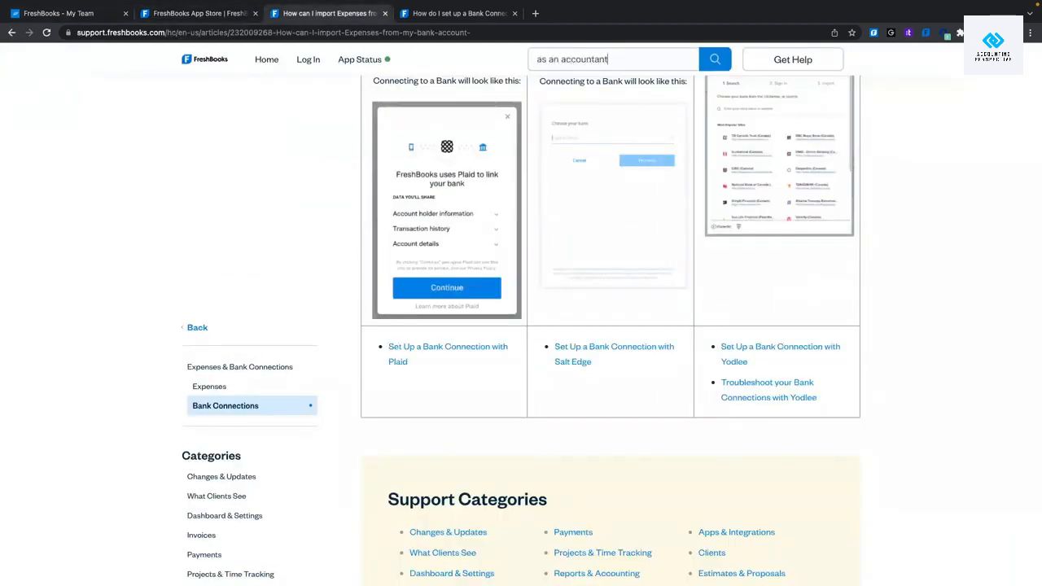
{"action": "left_click", "coordinate": [569, 86]}
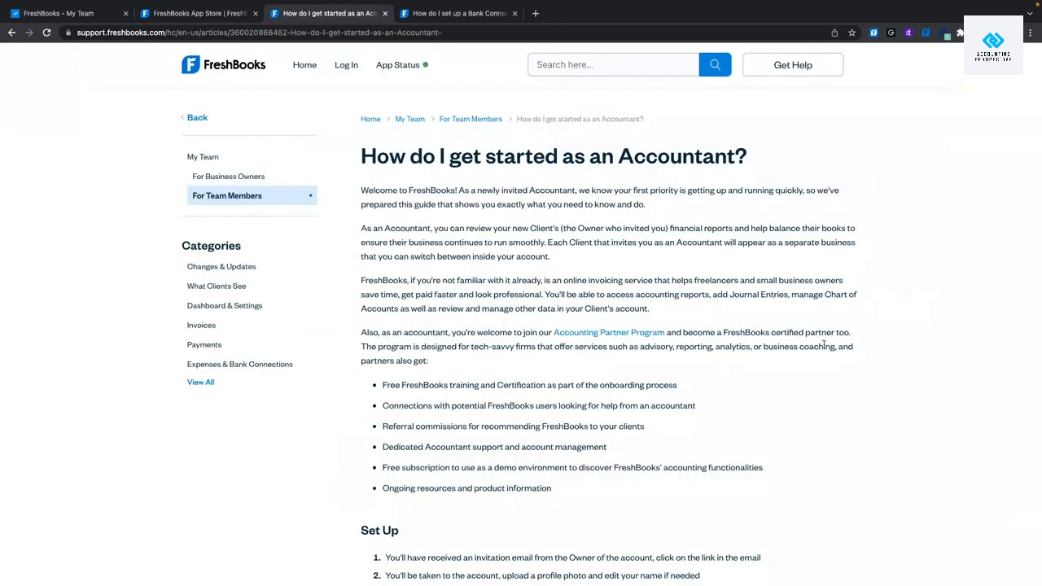
Review the Accountant permissions list, then return to the My Team page.
{"action": "scroll", "coordinate": [752, 325], "scroll_direction": "down", "scroll_amount": 1}
{"action": "scroll", "coordinate": [826, 349], "scroll_direction": "down", "scroll_amount": 2}
{"action": "scroll", "coordinate": [862, 346], "scroll_direction": "down", "scroll_amount": 3}
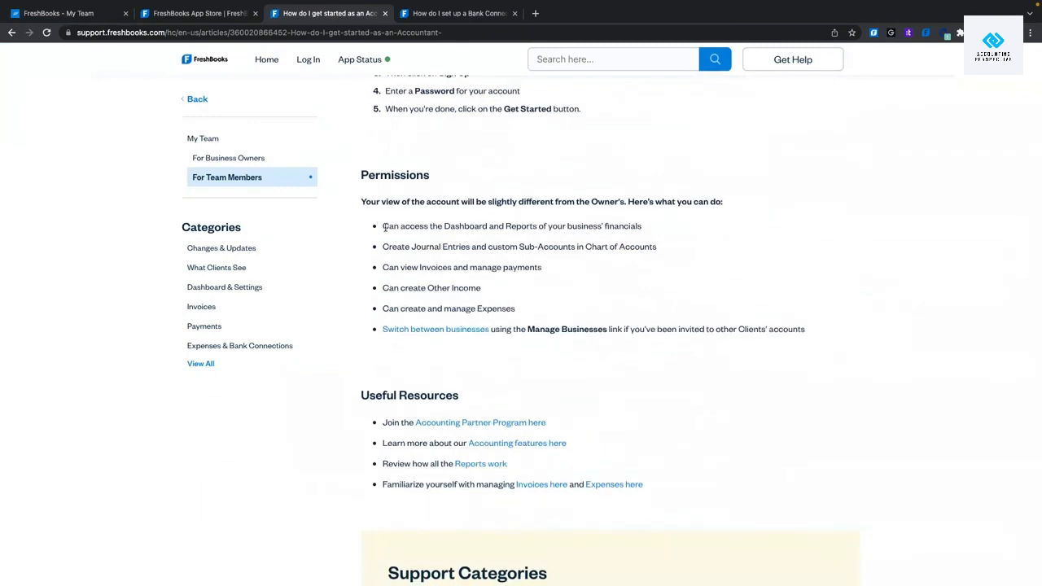
{"action": "left_click_drag", "start_coordinate": [388, 225], "coordinate": [810, 341]}
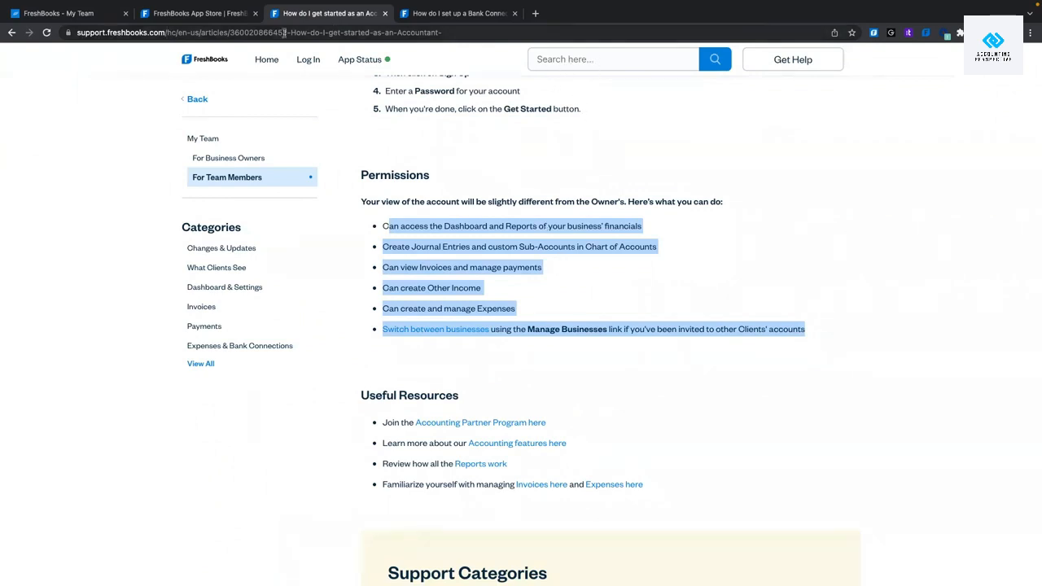
{"action": "mouse_move", "coordinate": [84, 6]}
{"action": "left_click", "coordinate": [69, 45]}
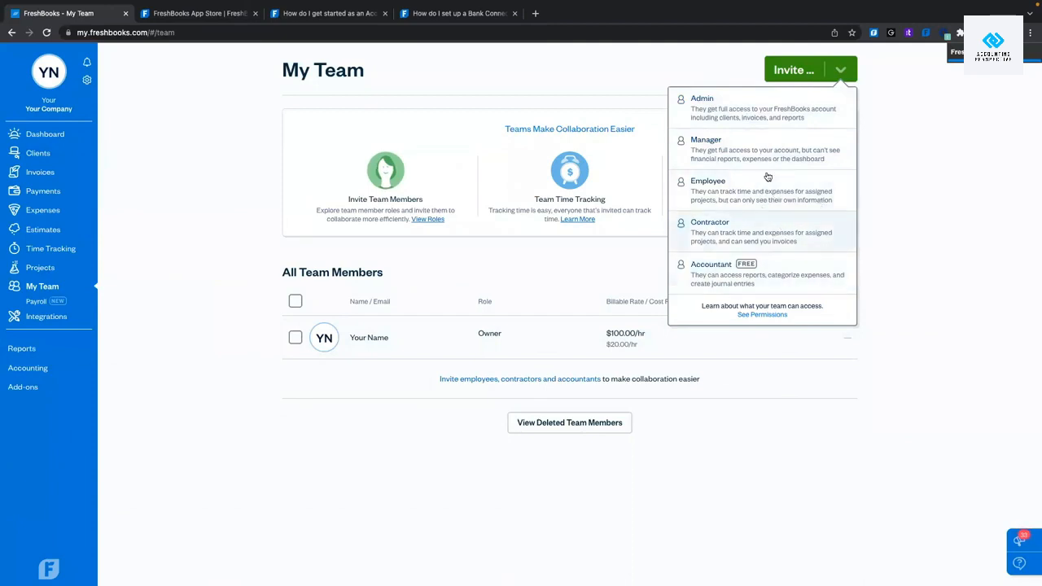
Start a Contractor invite and enter the contractor's first name, last name and e-mail address.
{"action": "left_click", "coordinate": [778, 238]}
{"action": "left_click", "coordinate": [670, 161]}
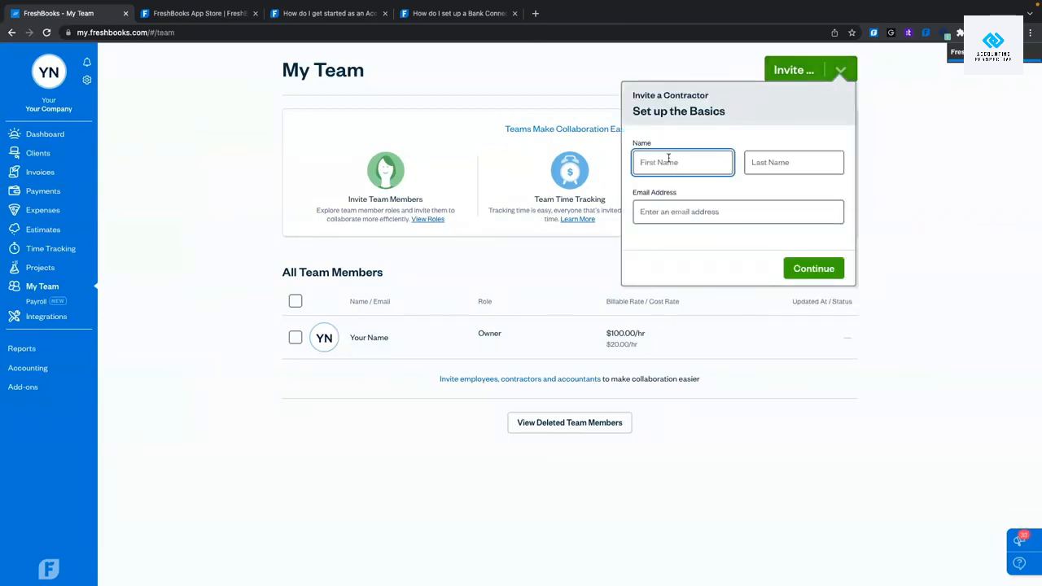
{"action": "type", "text": "Fake"}
{"action": "key", "text": "Tab"}
{"action": "type", "text": "Name"}
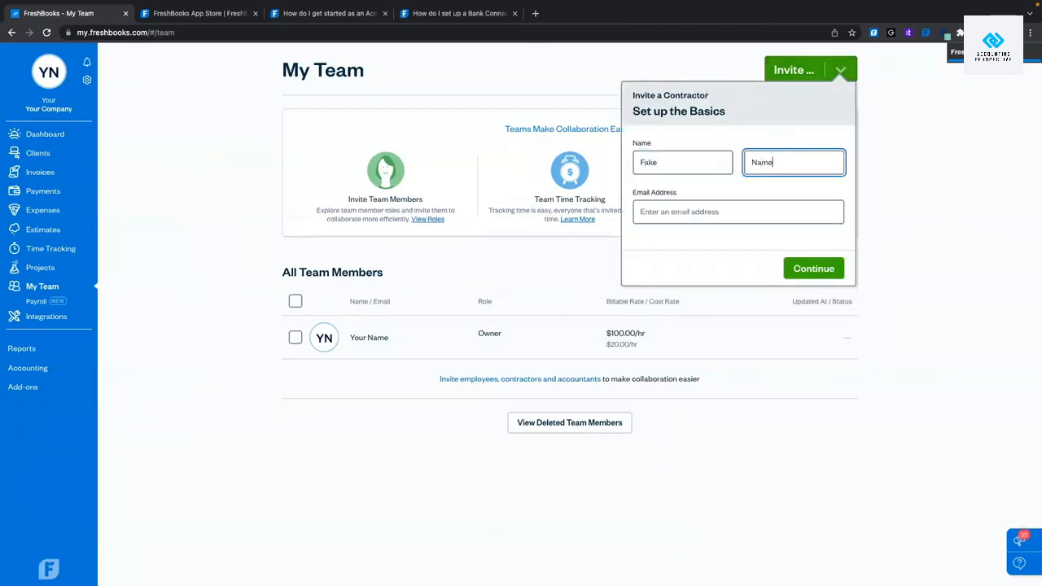
{"action": "left_click", "coordinate": [670, 211]}
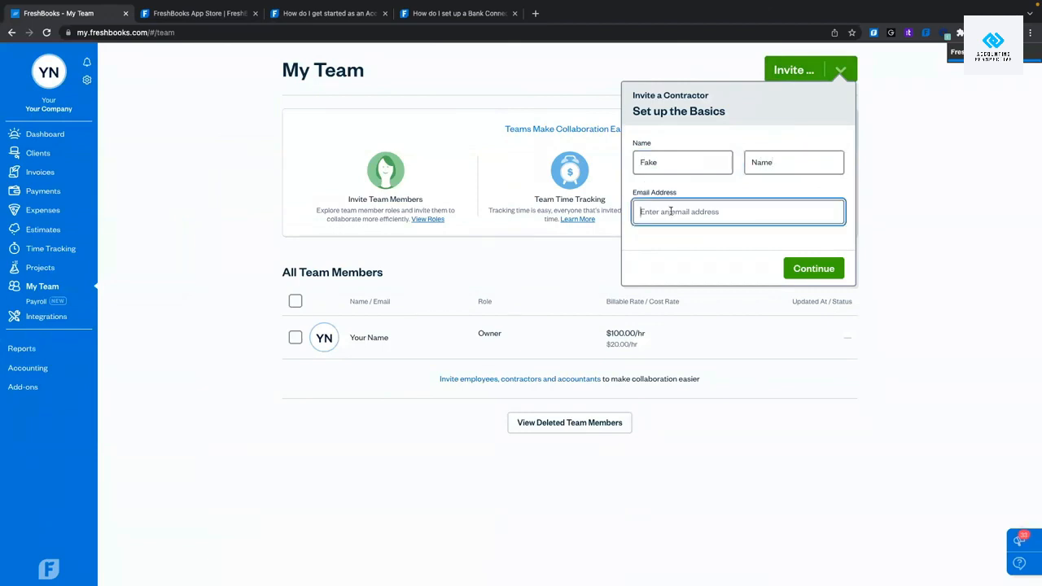
{"action": "type", "text": "fakefake@email.com"}
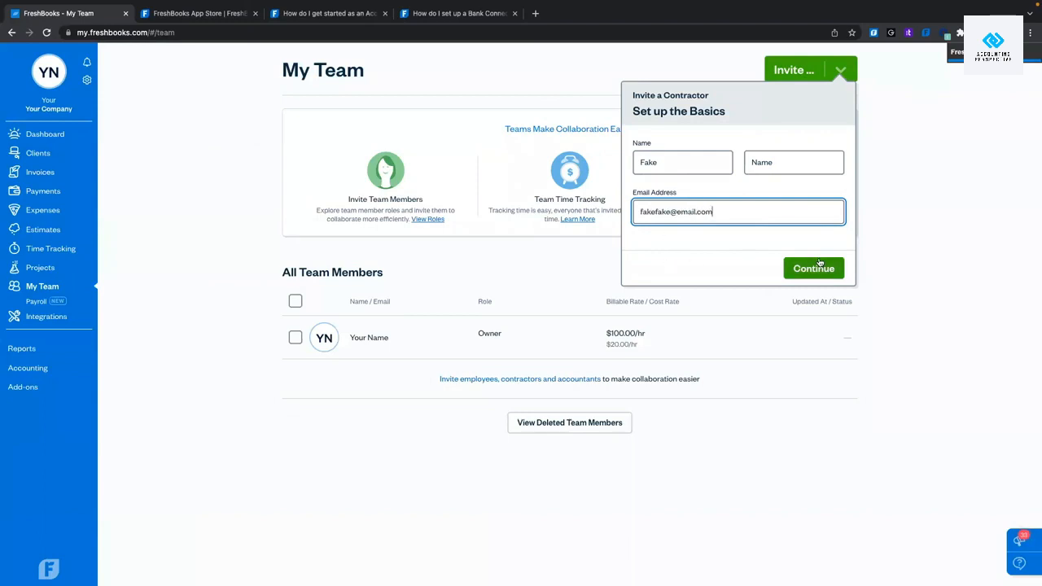
Continue to the invitation message and send the contractor invitation.
{"action": "left_click", "coordinate": [806, 267]}
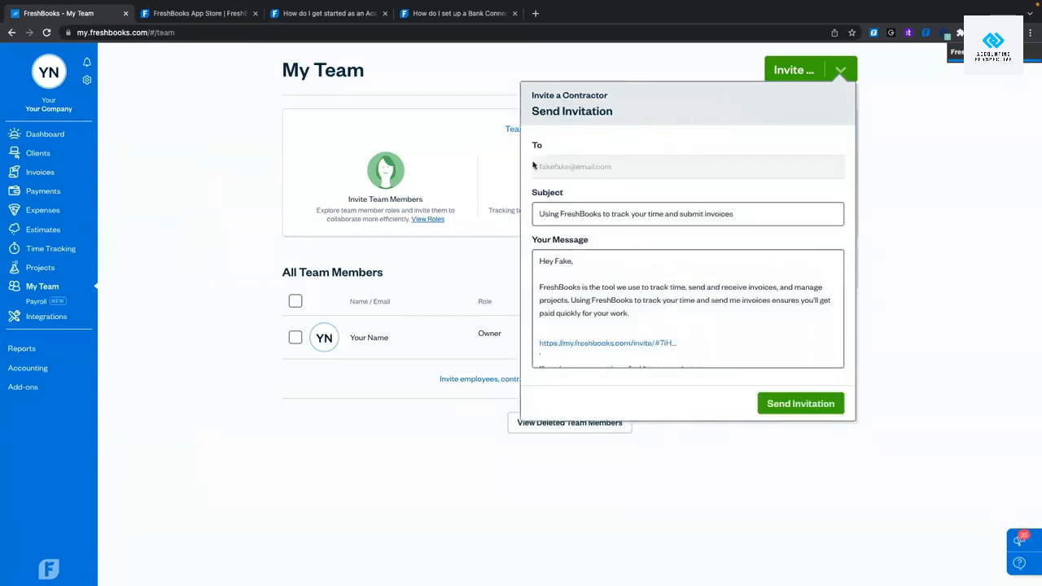
{"action": "scroll", "coordinate": [714, 337], "scroll_direction": "down", "scroll_amount": 3}
{"action": "scroll", "coordinate": [714, 337], "scroll_direction": "up", "scroll_amount": 3}
{"action": "scroll", "coordinate": [644, 341], "scroll_direction": "down", "scroll_amount": 3}
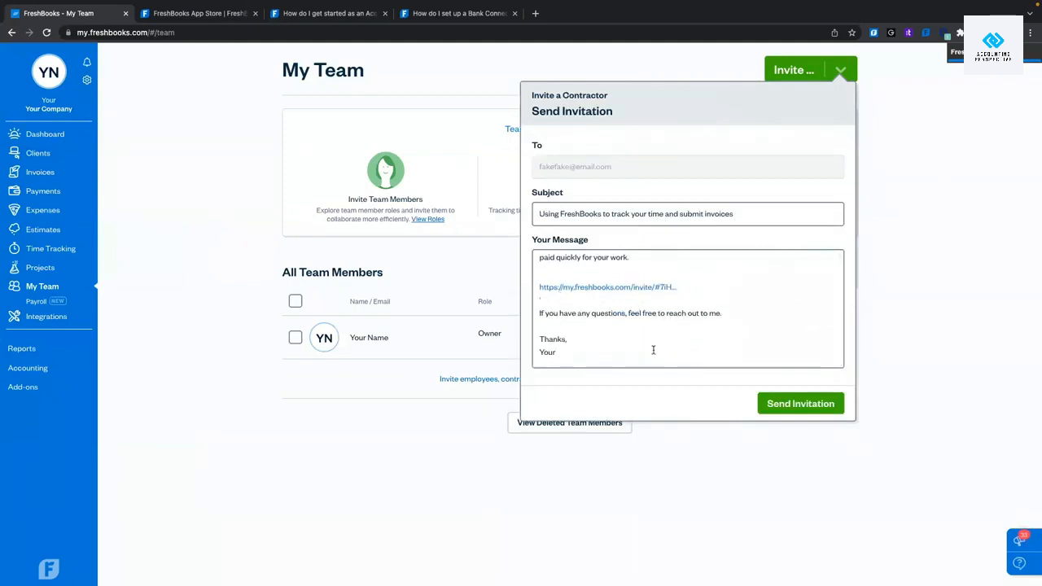
{"action": "scroll", "coordinate": [653, 350], "scroll_direction": "up", "scroll_amount": 3}
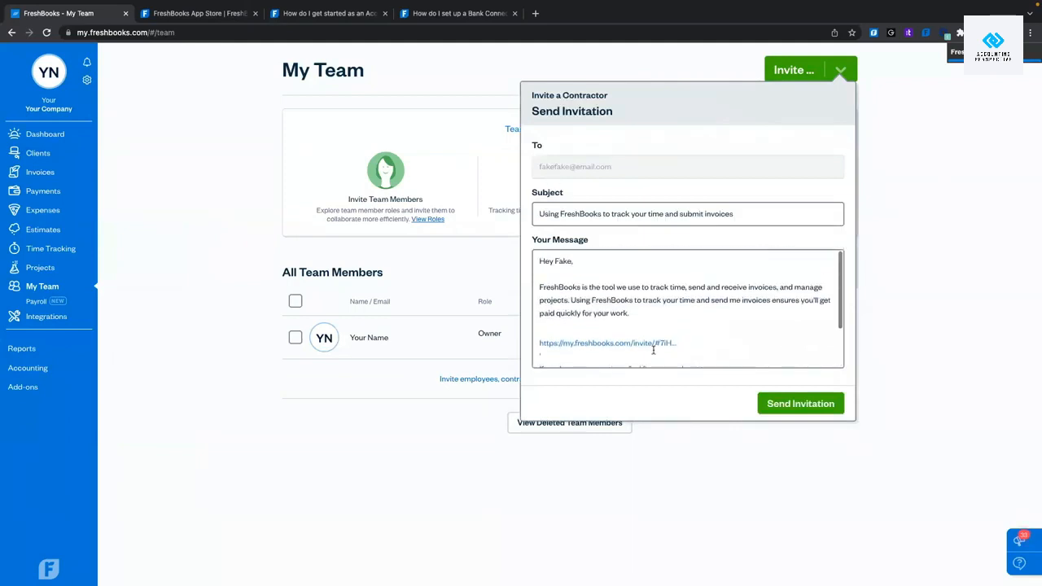
{"action": "left_click", "coordinate": [819, 404]}
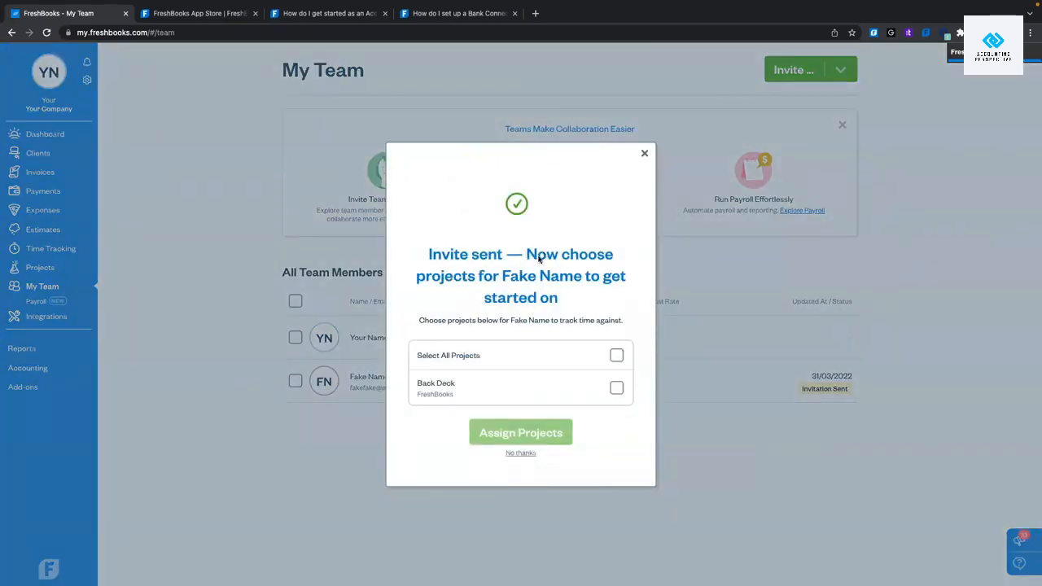
Assign all projects, including Back Deck, to the new contractor, then go to Projects.
{"action": "left_click", "coordinate": [616, 388]}
{"action": "left_click", "coordinate": [617, 387]}
{"action": "left_click", "coordinate": [616, 354]}
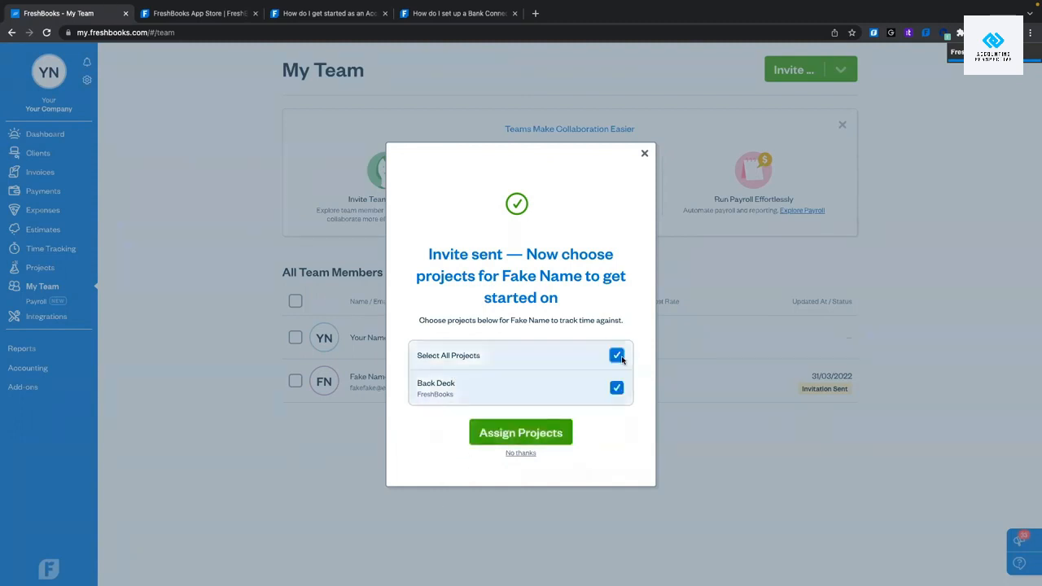
{"action": "left_click", "coordinate": [504, 433]}
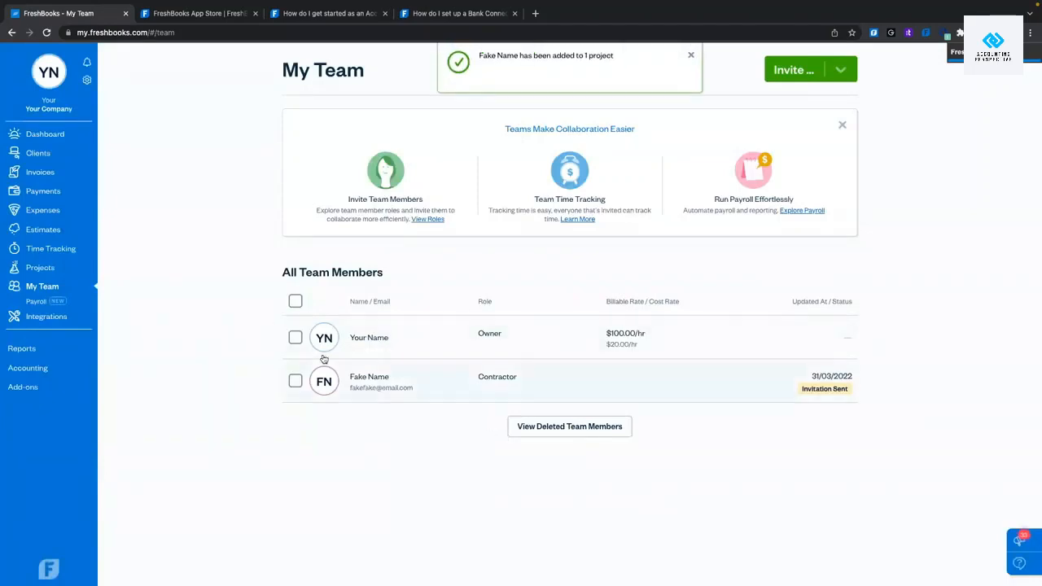
{"action": "left_click", "coordinate": [42, 269]}
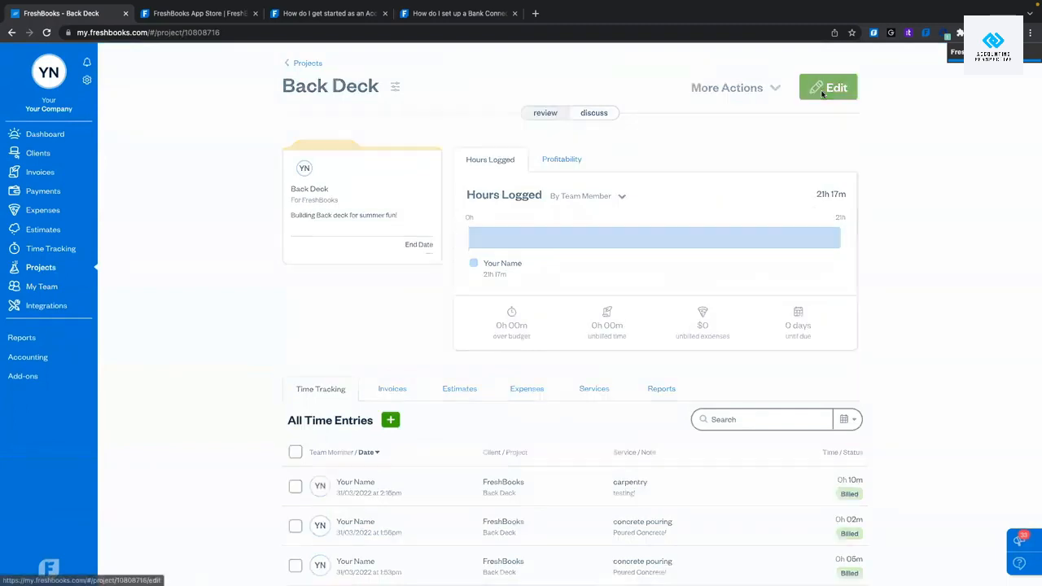
Edit Back Deck, keep the contractor ticked under Team Members, and save the project.
{"action": "left_click", "coordinate": [819, 91]}
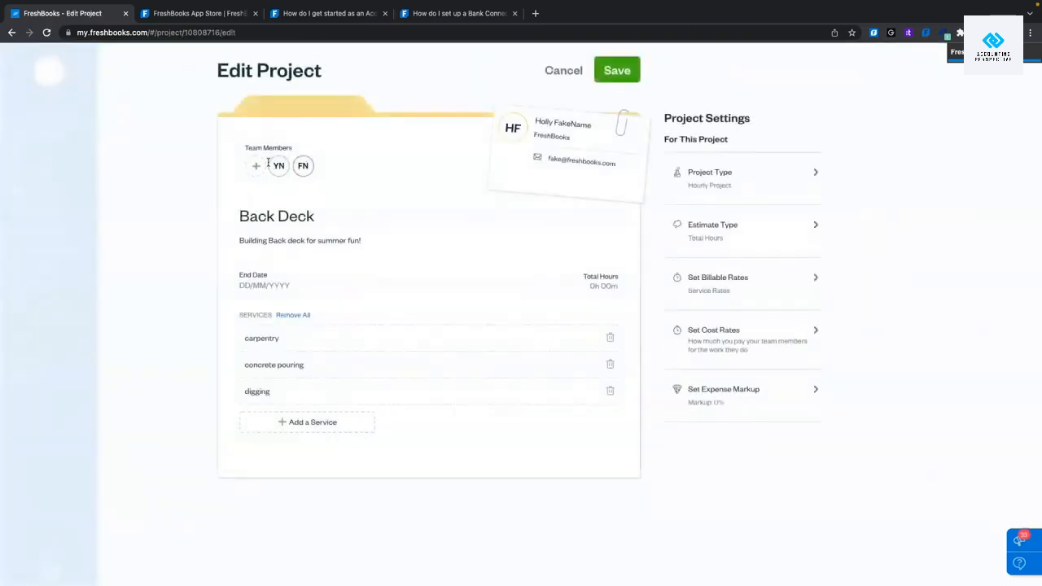
{"action": "left_click", "coordinate": [254, 167]}
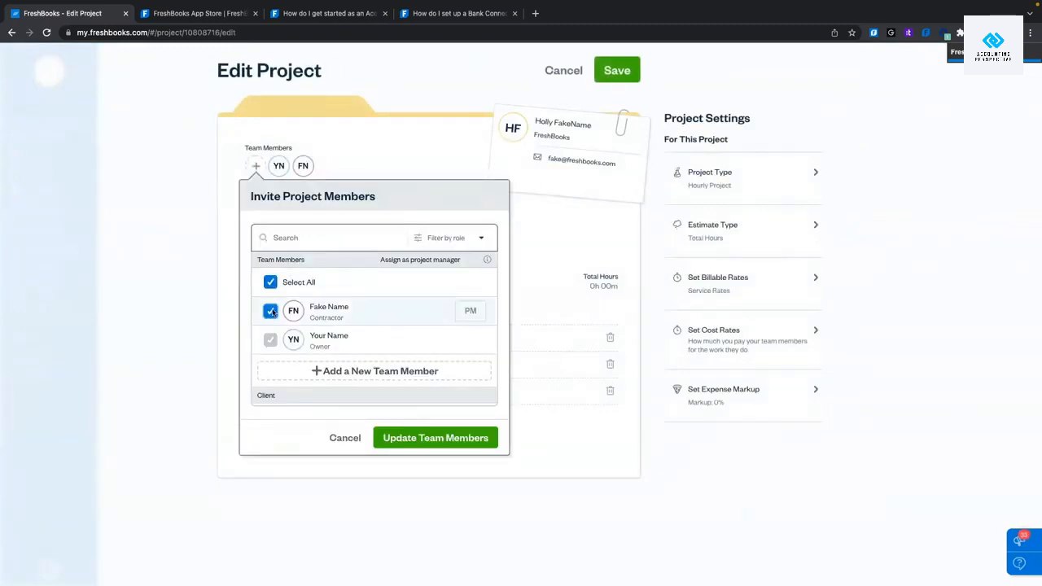
{"action": "left_click", "coordinate": [435, 438]}
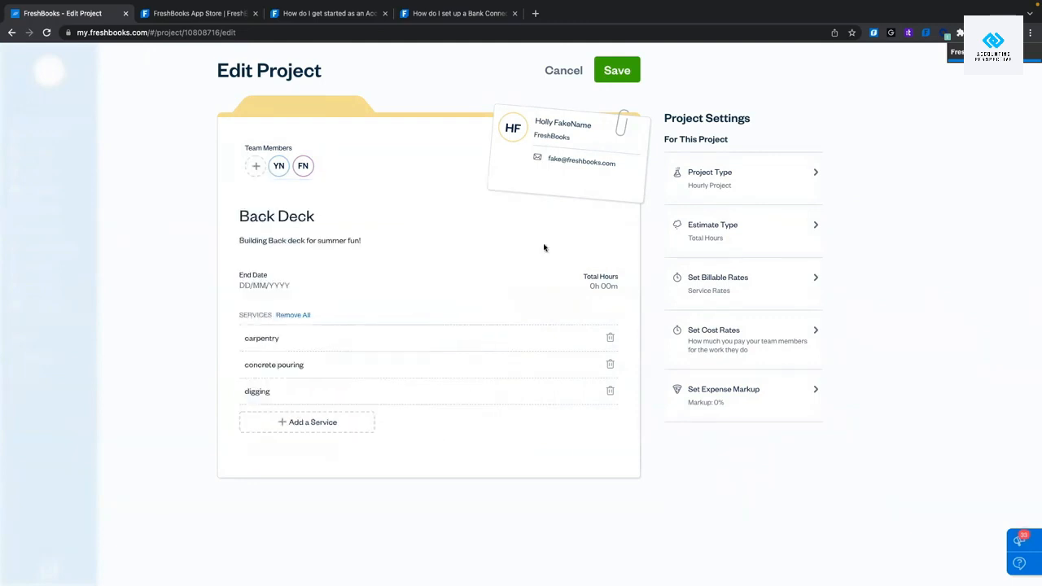
{"action": "left_click", "coordinate": [625, 77]}
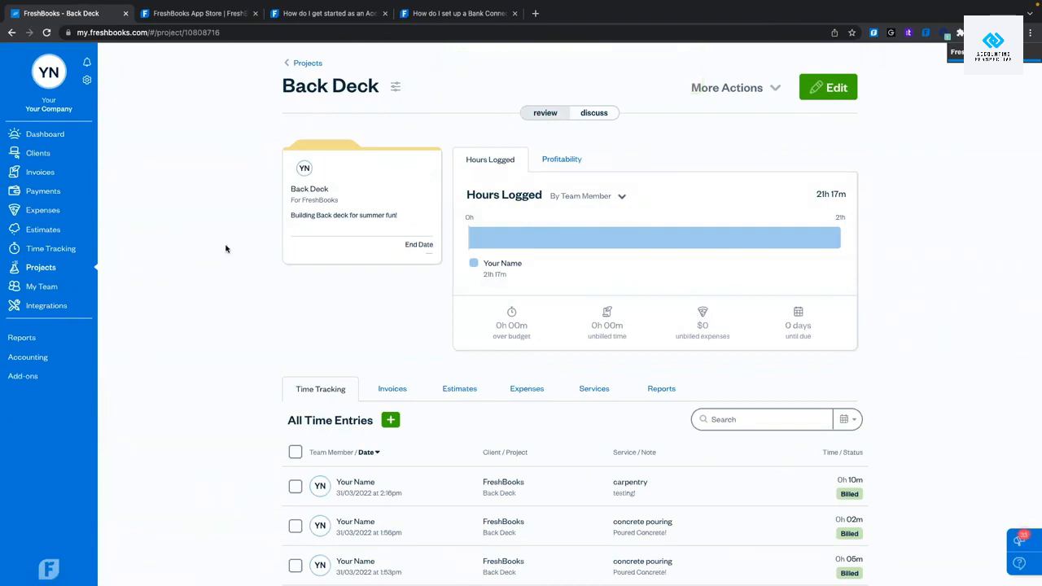
Browse the Favorite Reports and other report cards, then go to the Accounting overview.
{"action": "left_click", "coordinate": [20, 340]}
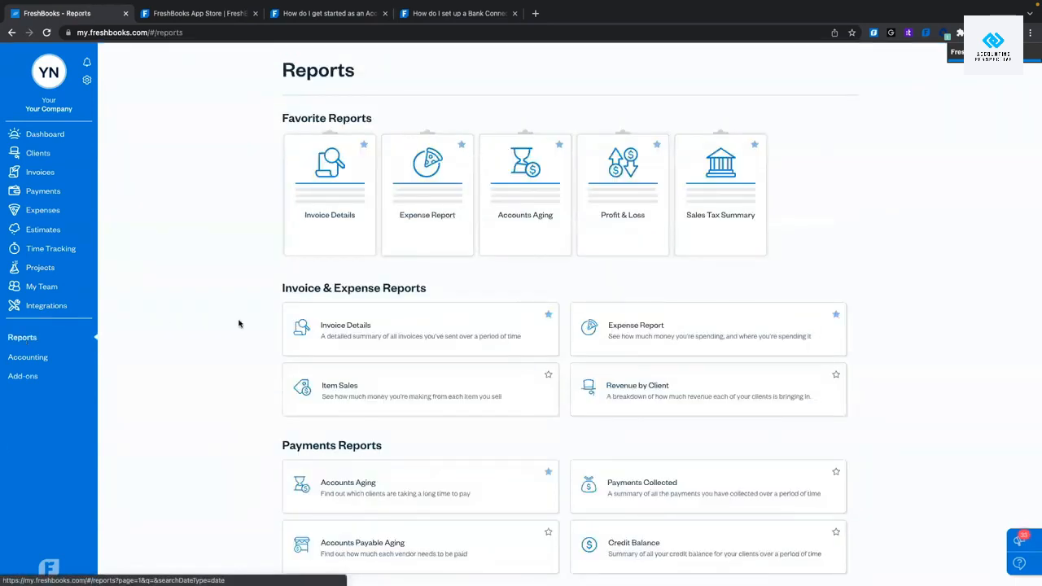
{"action": "left_click_drag", "start_coordinate": [264, 109], "coordinate": [804, 236]}
{"action": "left_click", "coordinate": [826, 231]}
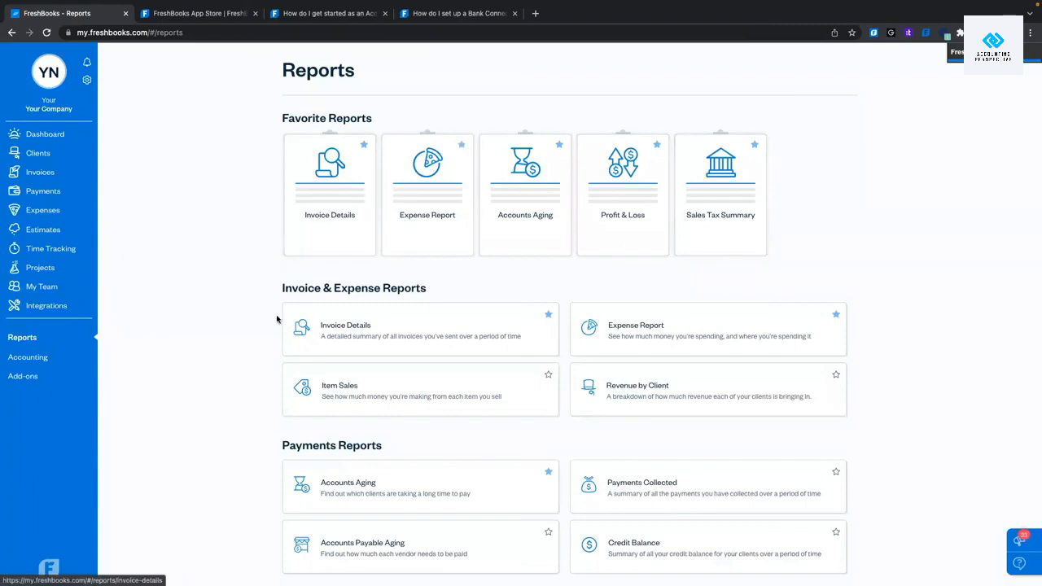
{"action": "scroll", "coordinate": [276, 320], "scroll_direction": "down", "scroll_amount": 5}
{"action": "scroll", "coordinate": [277, 319], "scroll_direction": "down", "scroll_amount": 2}
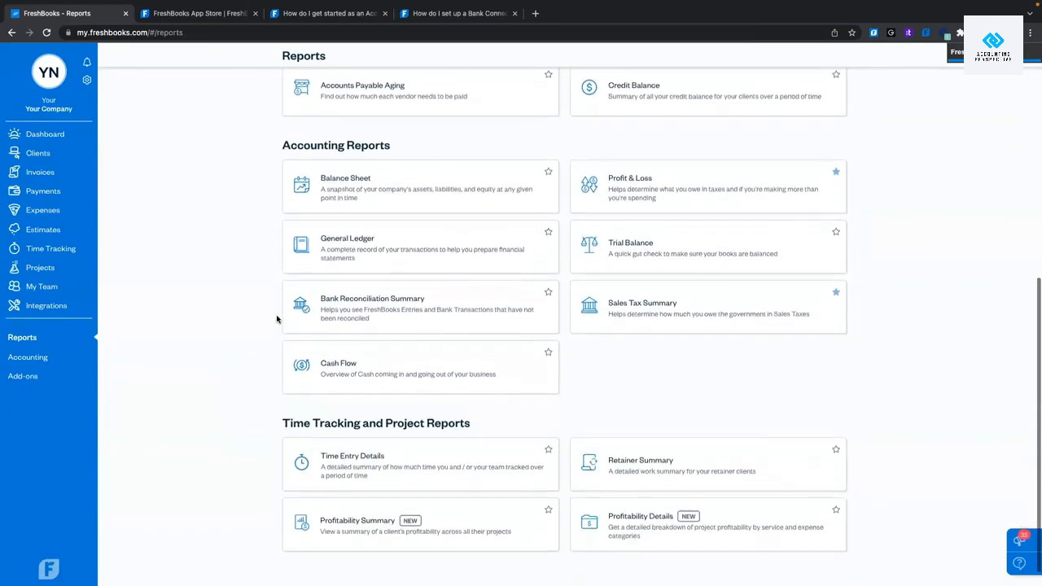
{"action": "scroll", "coordinate": [277, 319], "scroll_direction": "up", "scroll_amount": 8}
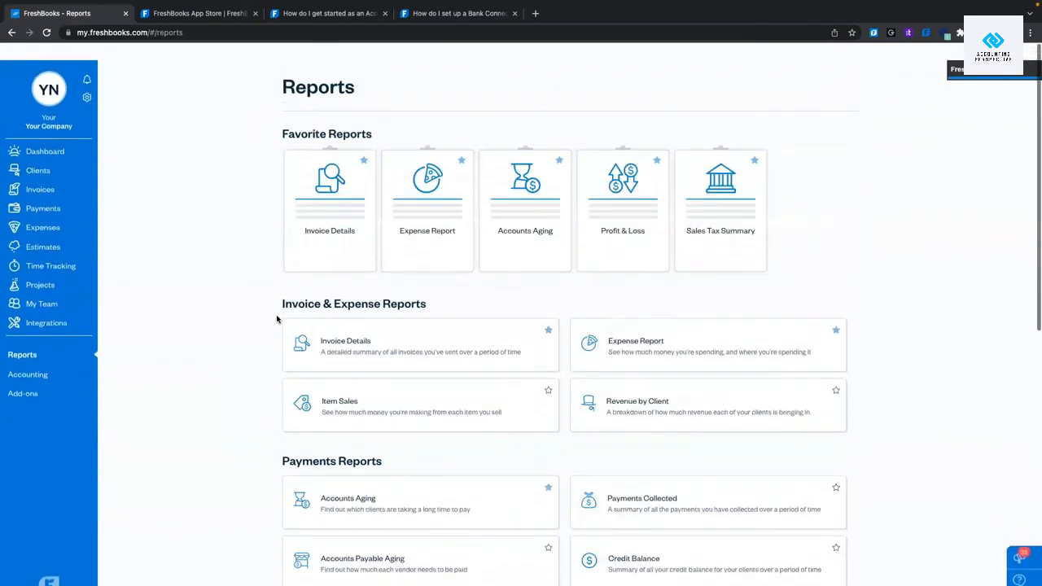
{"action": "left_click", "coordinate": [49, 360]}
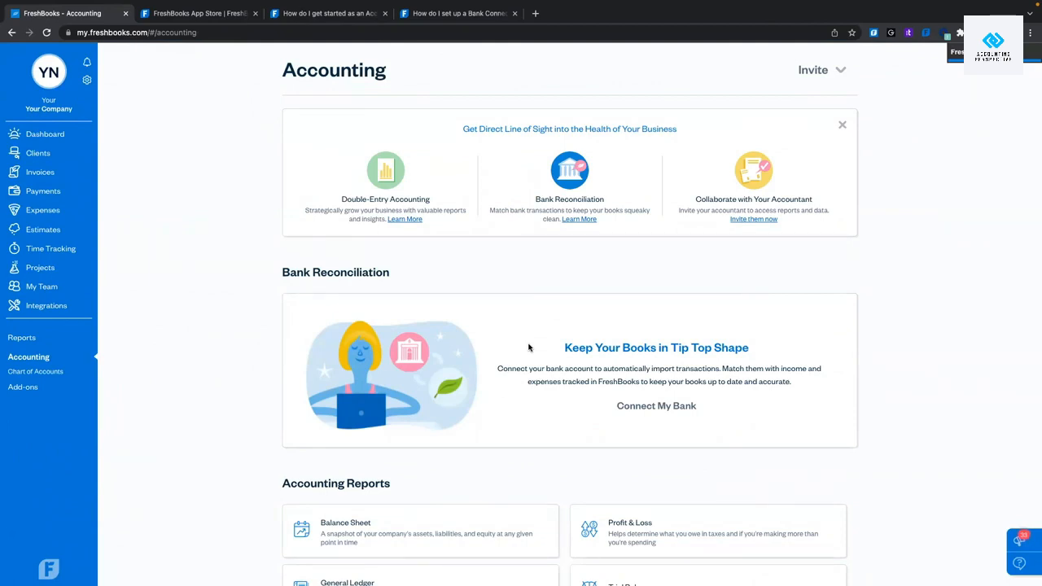
Scroll to the Chart Of Accounts card and choose View Your Accounts.
{"action": "scroll", "coordinate": [529, 347], "scroll_direction": "down", "scroll_amount": 5}
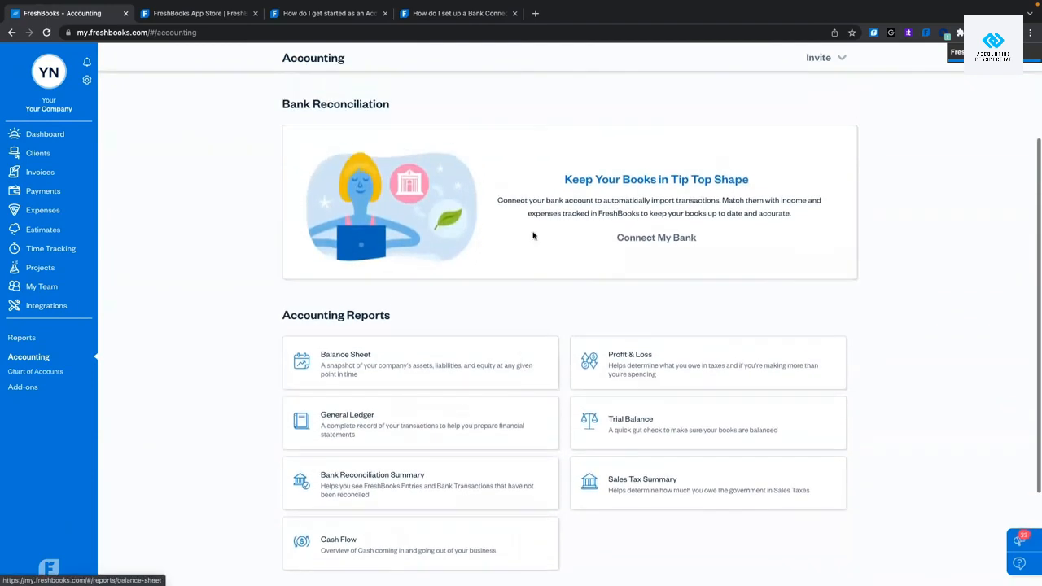
{"action": "scroll", "coordinate": [546, 222], "scroll_direction": "down", "scroll_amount": 3}
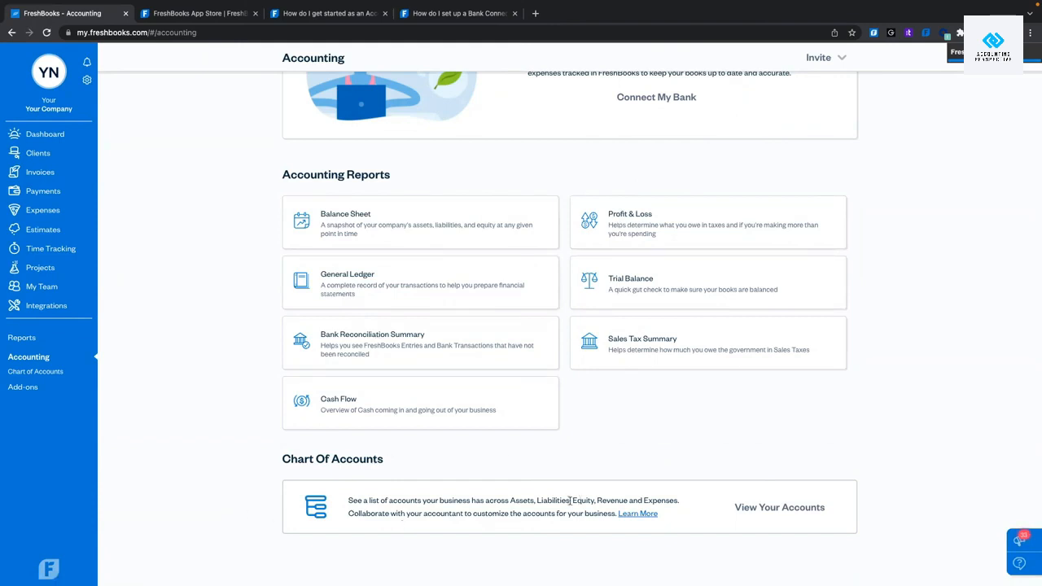
{"action": "left_click", "coordinate": [798, 512]}
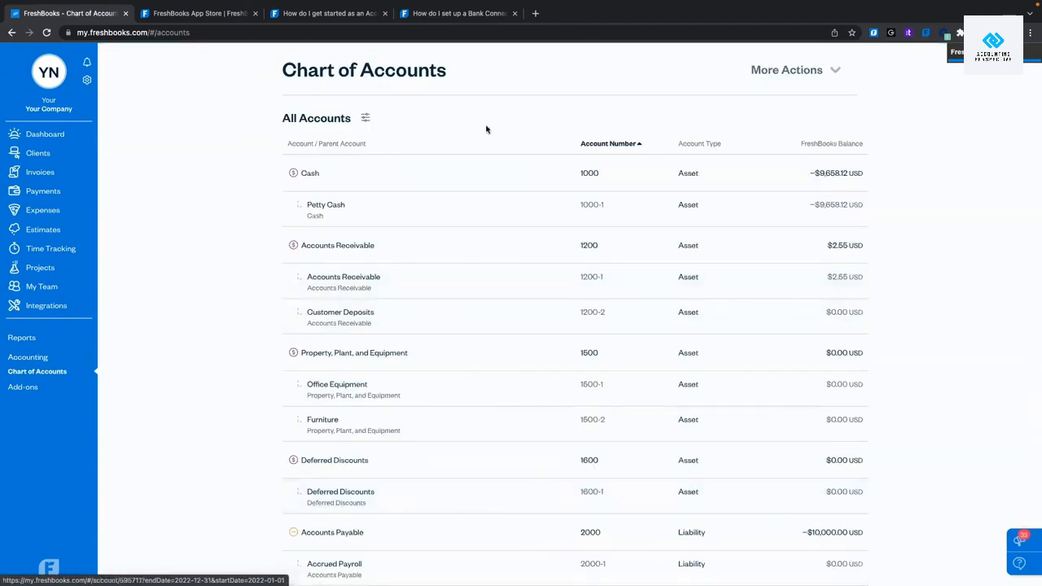
Scroll through the account list (Cash 1000, Accounts Receivable 1200), then go to Add-Ons & Services.
{"action": "scroll", "coordinate": [484, 311], "scroll_direction": "down", "scroll_amount": 12}
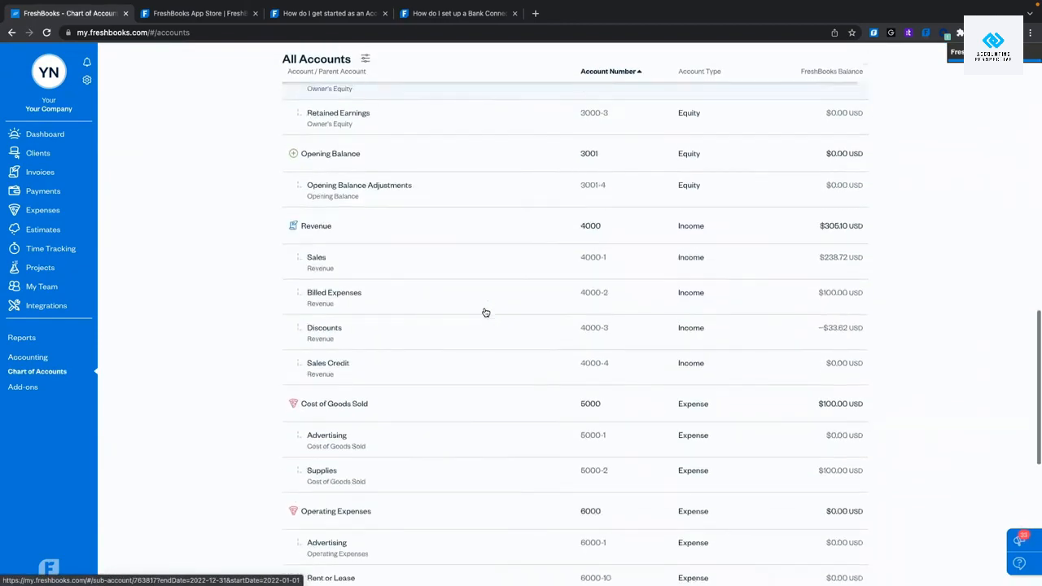
{"action": "scroll", "coordinate": [485, 312], "scroll_direction": "down", "scroll_amount": 4}
{"action": "scroll", "coordinate": [486, 312], "scroll_direction": "up", "scroll_amount": 15}
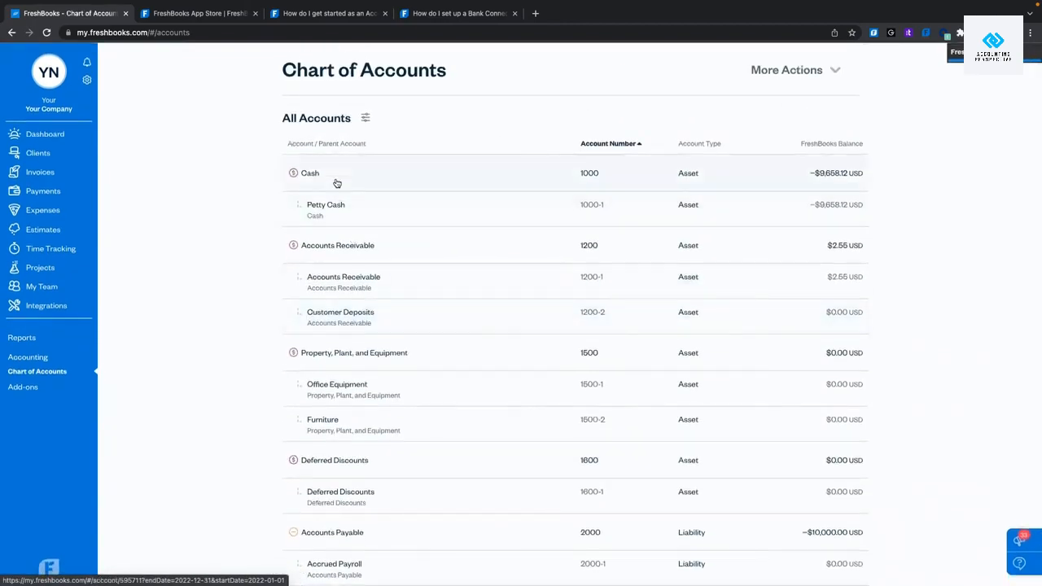
{"action": "left_click", "coordinate": [36, 355]}
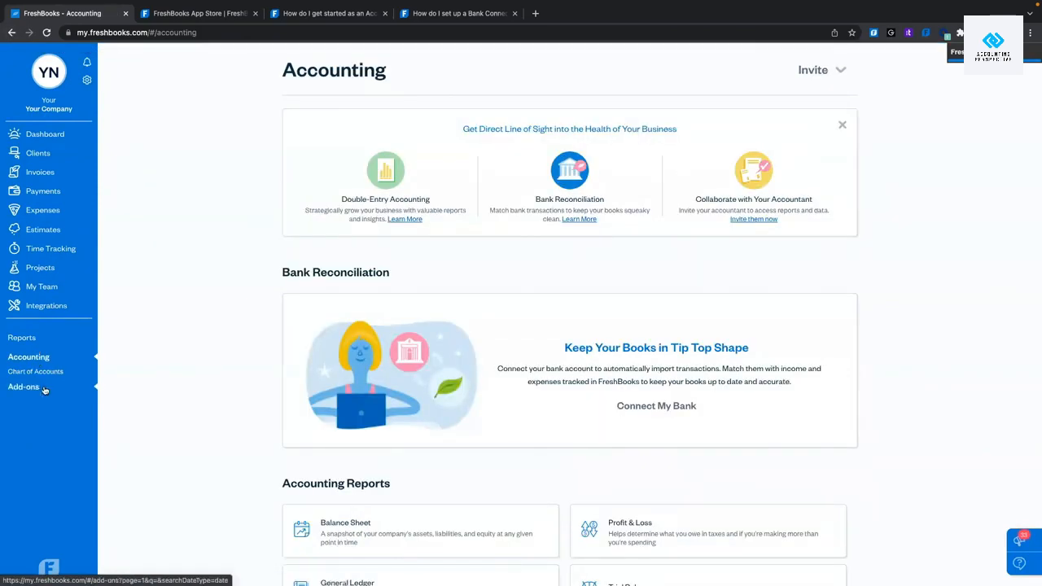
{"action": "scroll", "coordinate": [170, 365], "scroll_direction": "down", "scroll_amount": 2}
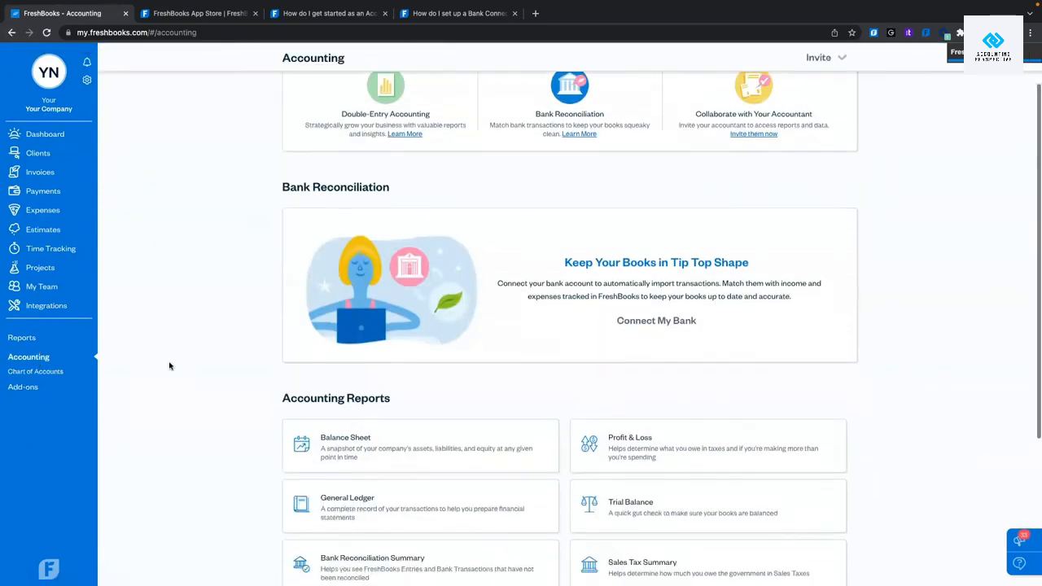
{"action": "left_click", "coordinate": [29, 389]}
Browse the add-on cards like Bench and Gusto, then bring up the gear settings menu.
{"action": "scroll", "coordinate": [263, 276], "scroll_direction": "down", "scroll_amount": 1}
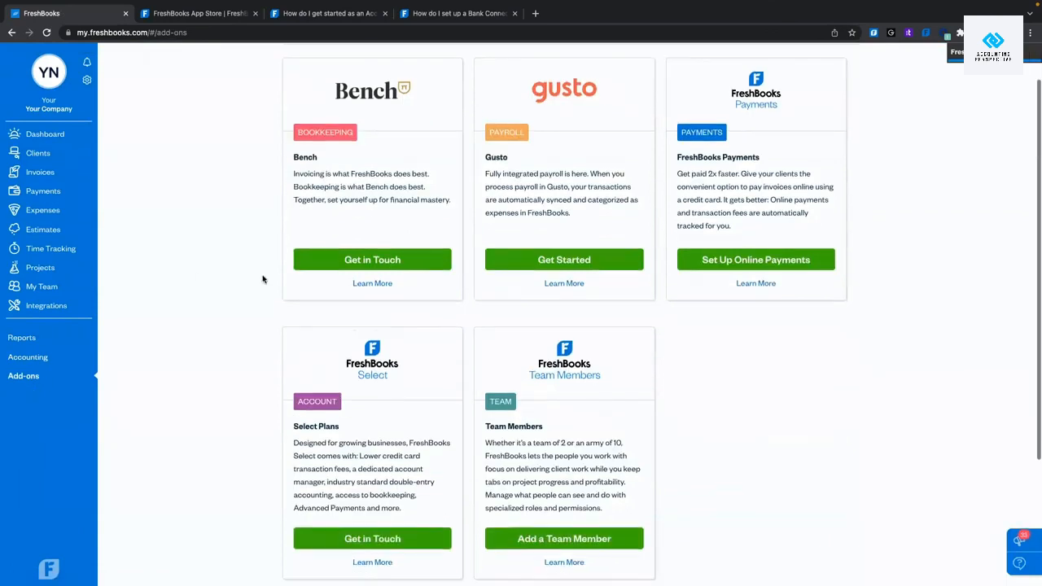
{"action": "scroll", "coordinate": [263, 279], "scroll_direction": "down", "scroll_amount": 1}
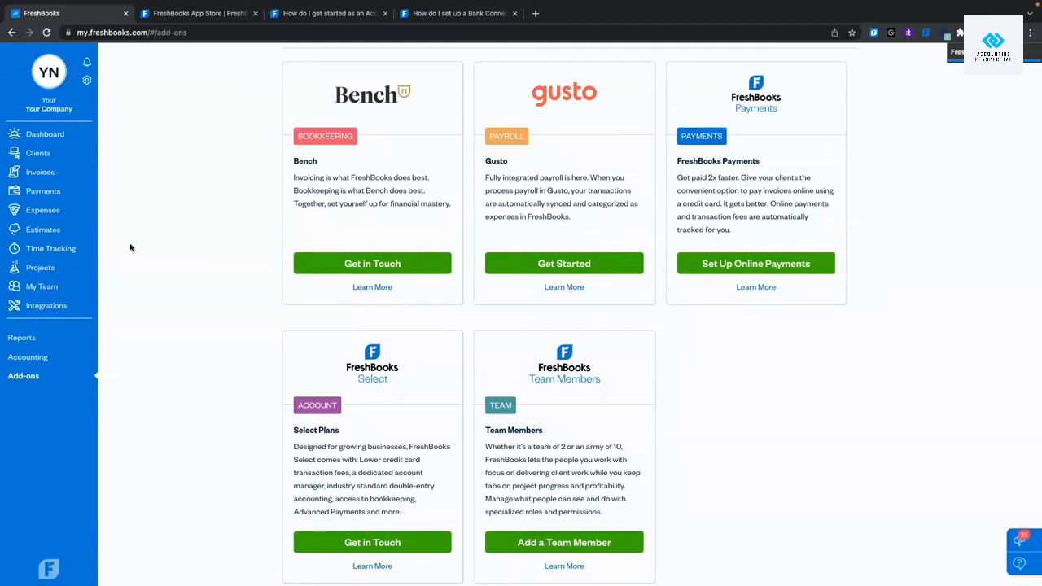
{"action": "scroll", "coordinate": [126, 212], "scroll_direction": "up", "scroll_amount": 2}
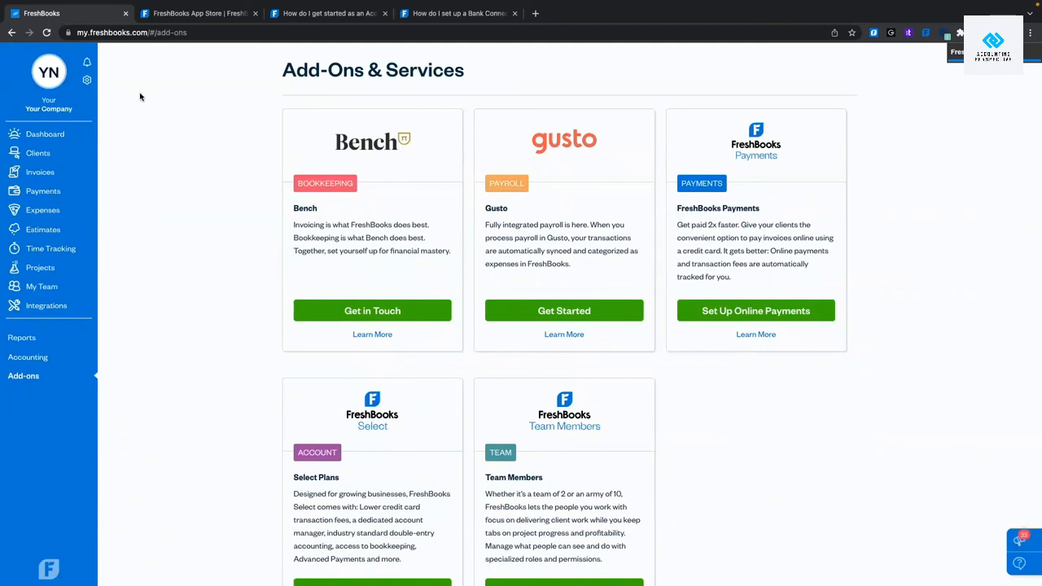
{"action": "left_click", "coordinate": [88, 81]}
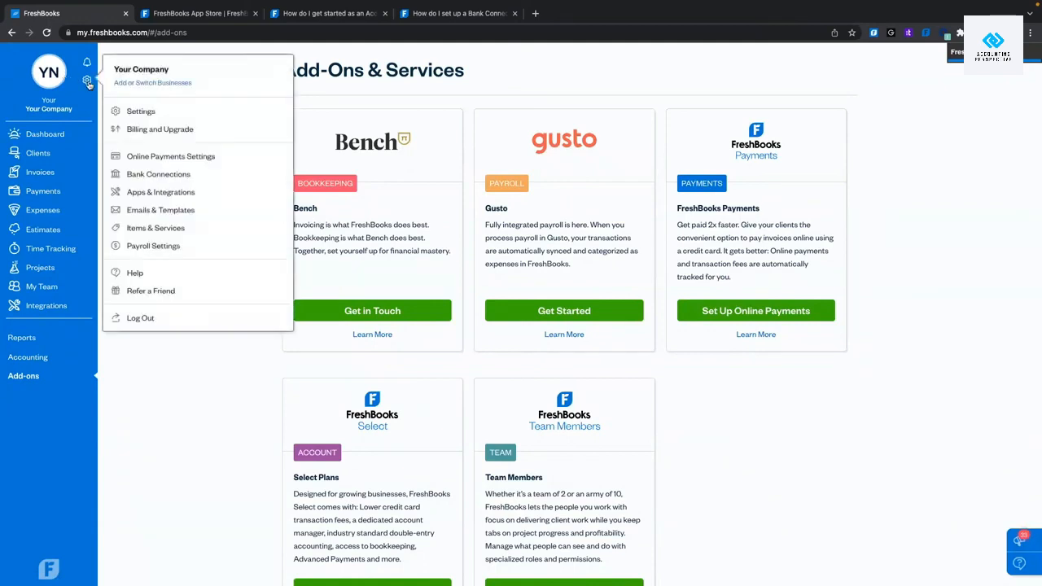
From Help, view the Help Center home page, then return to the FreshBooks Add-Ons page.
{"action": "left_click", "coordinate": [135, 274]}
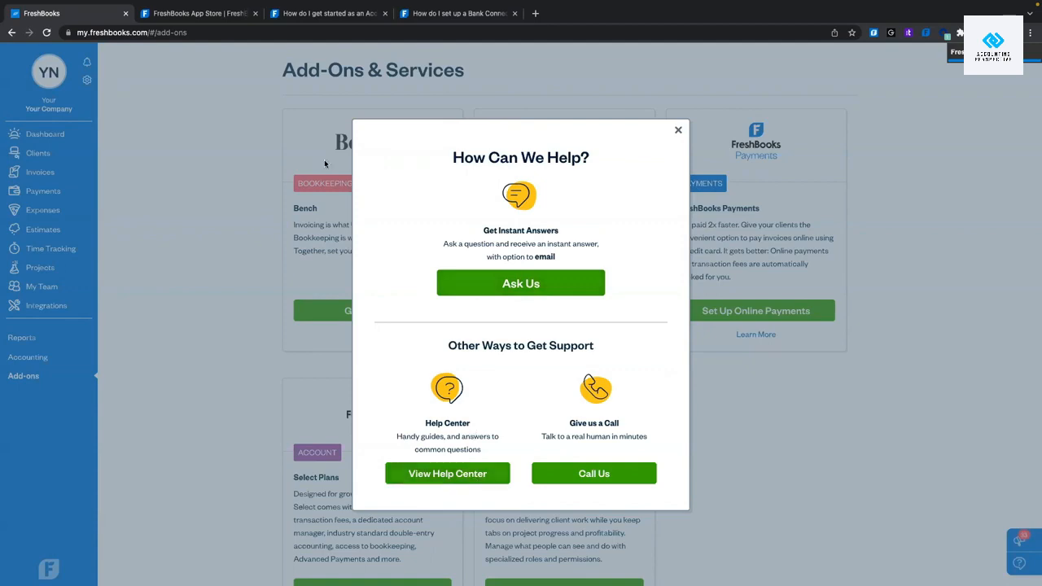
{"action": "left_click", "coordinate": [326, 14]}
{"action": "scroll", "coordinate": [377, 263], "scroll_direction": "up", "scroll_amount": 7}
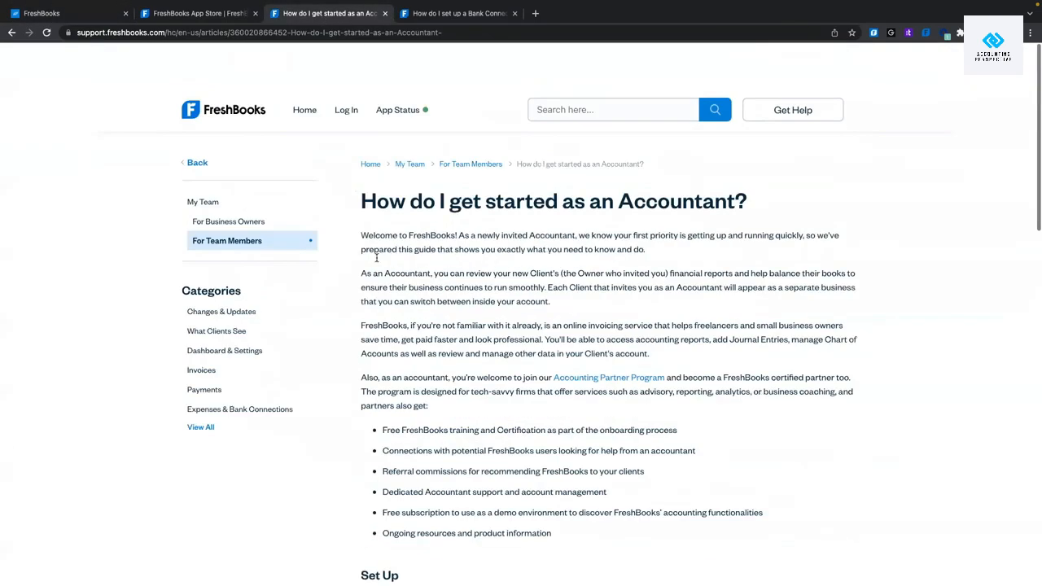
{"action": "left_click", "coordinate": [299, 65]}
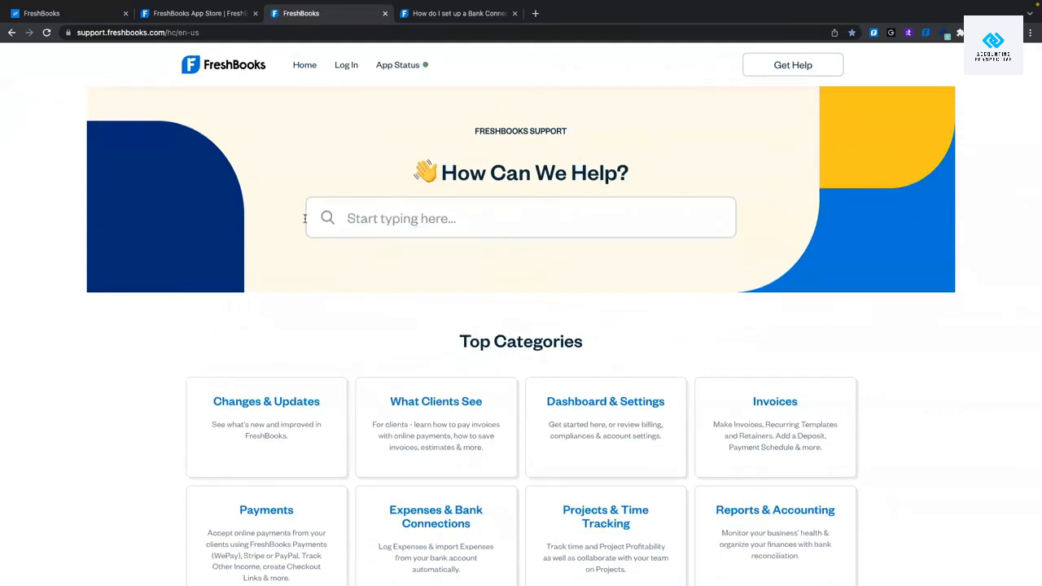
{"action": "left_click", "coordinate": [86, 18]}
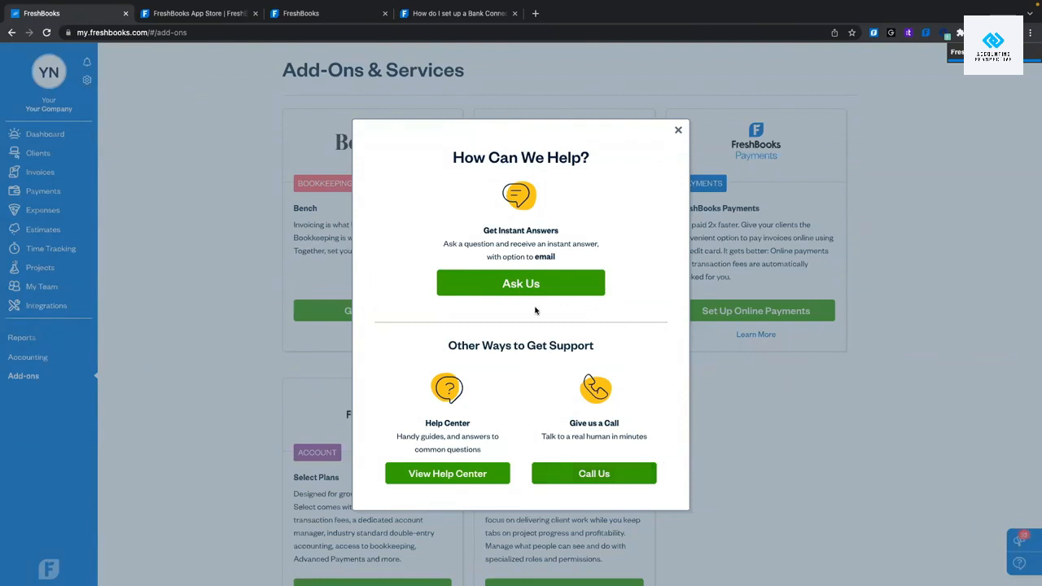
Show the Call Us support window, select the support phone number, and close it.
{"action": "left_click", "coordinate": [623, 477]}
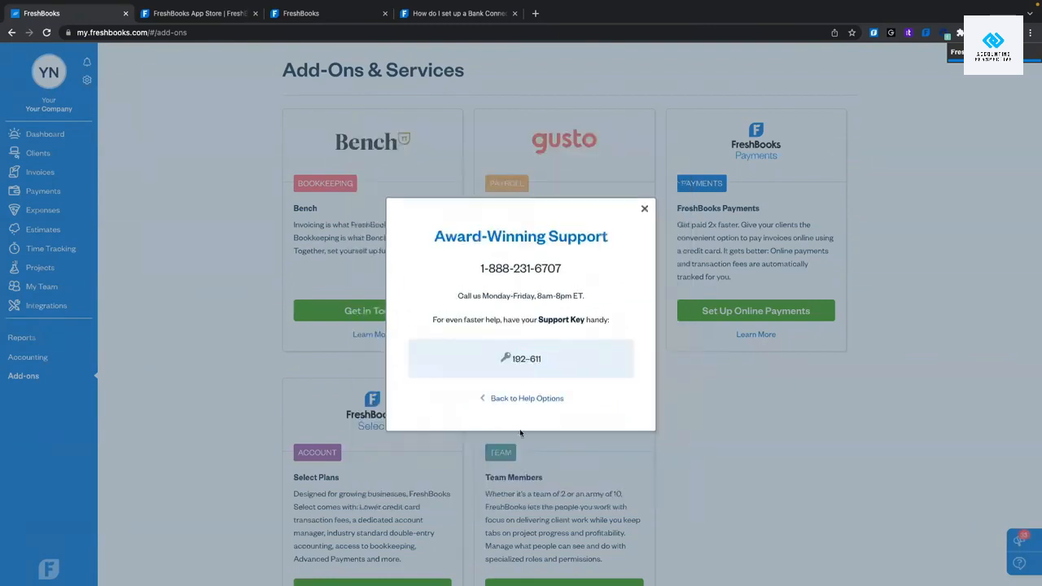
{"action": "left_click_drag", "start_coordinate": [474, 271], "coordinate": [575, 279]}
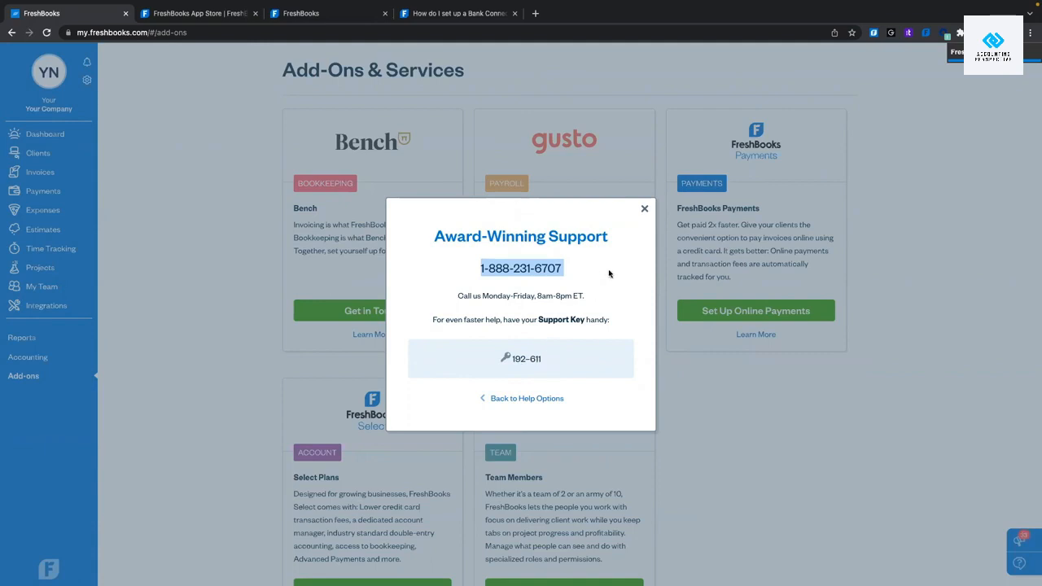
{"action": "left_click", "coordinate": [644, 208]}
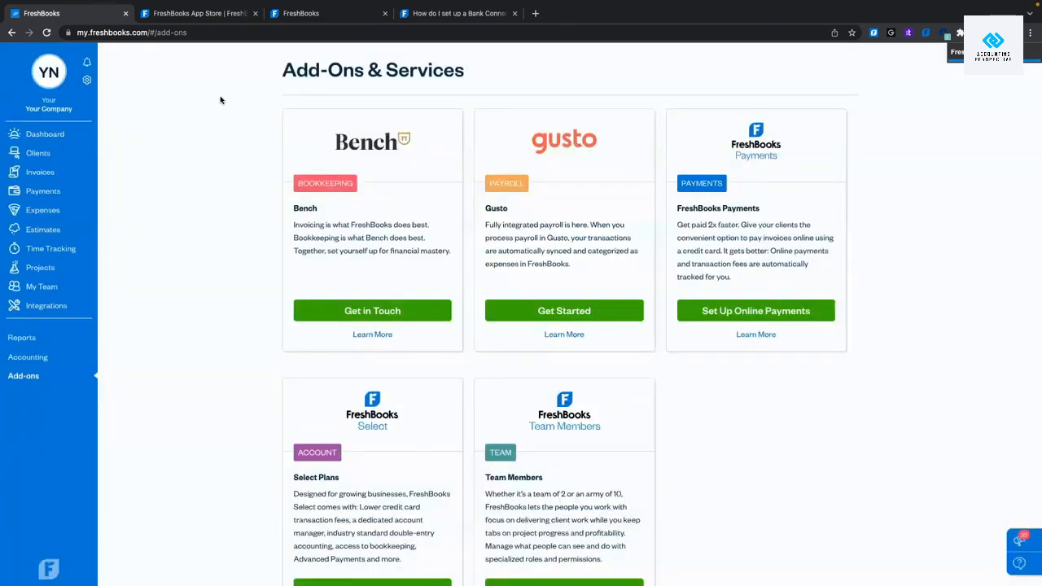
Reopen the Call Us support details through gear menu > Help.
{"action": "left_click", "coordinate": [48, 77]}
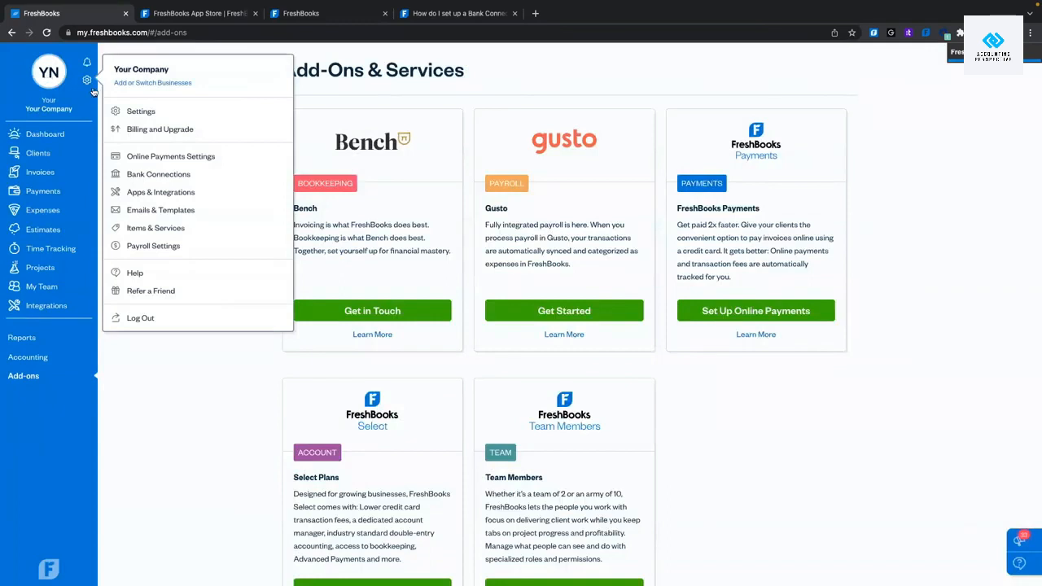
{"action": "left_click", "coordinate": [149, 277]}
{"action": "left_click", "coordinate": [538, 470]}
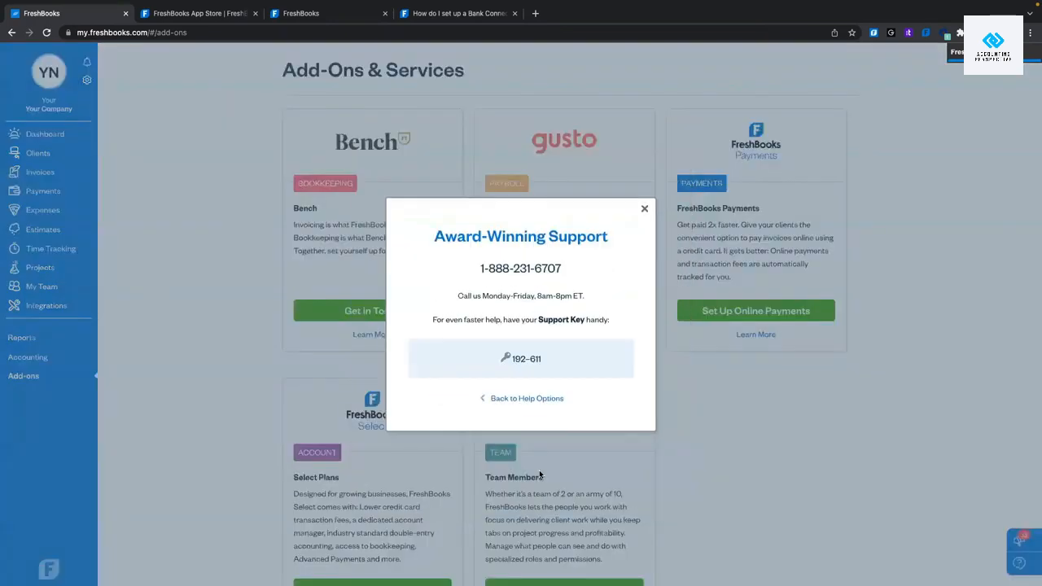